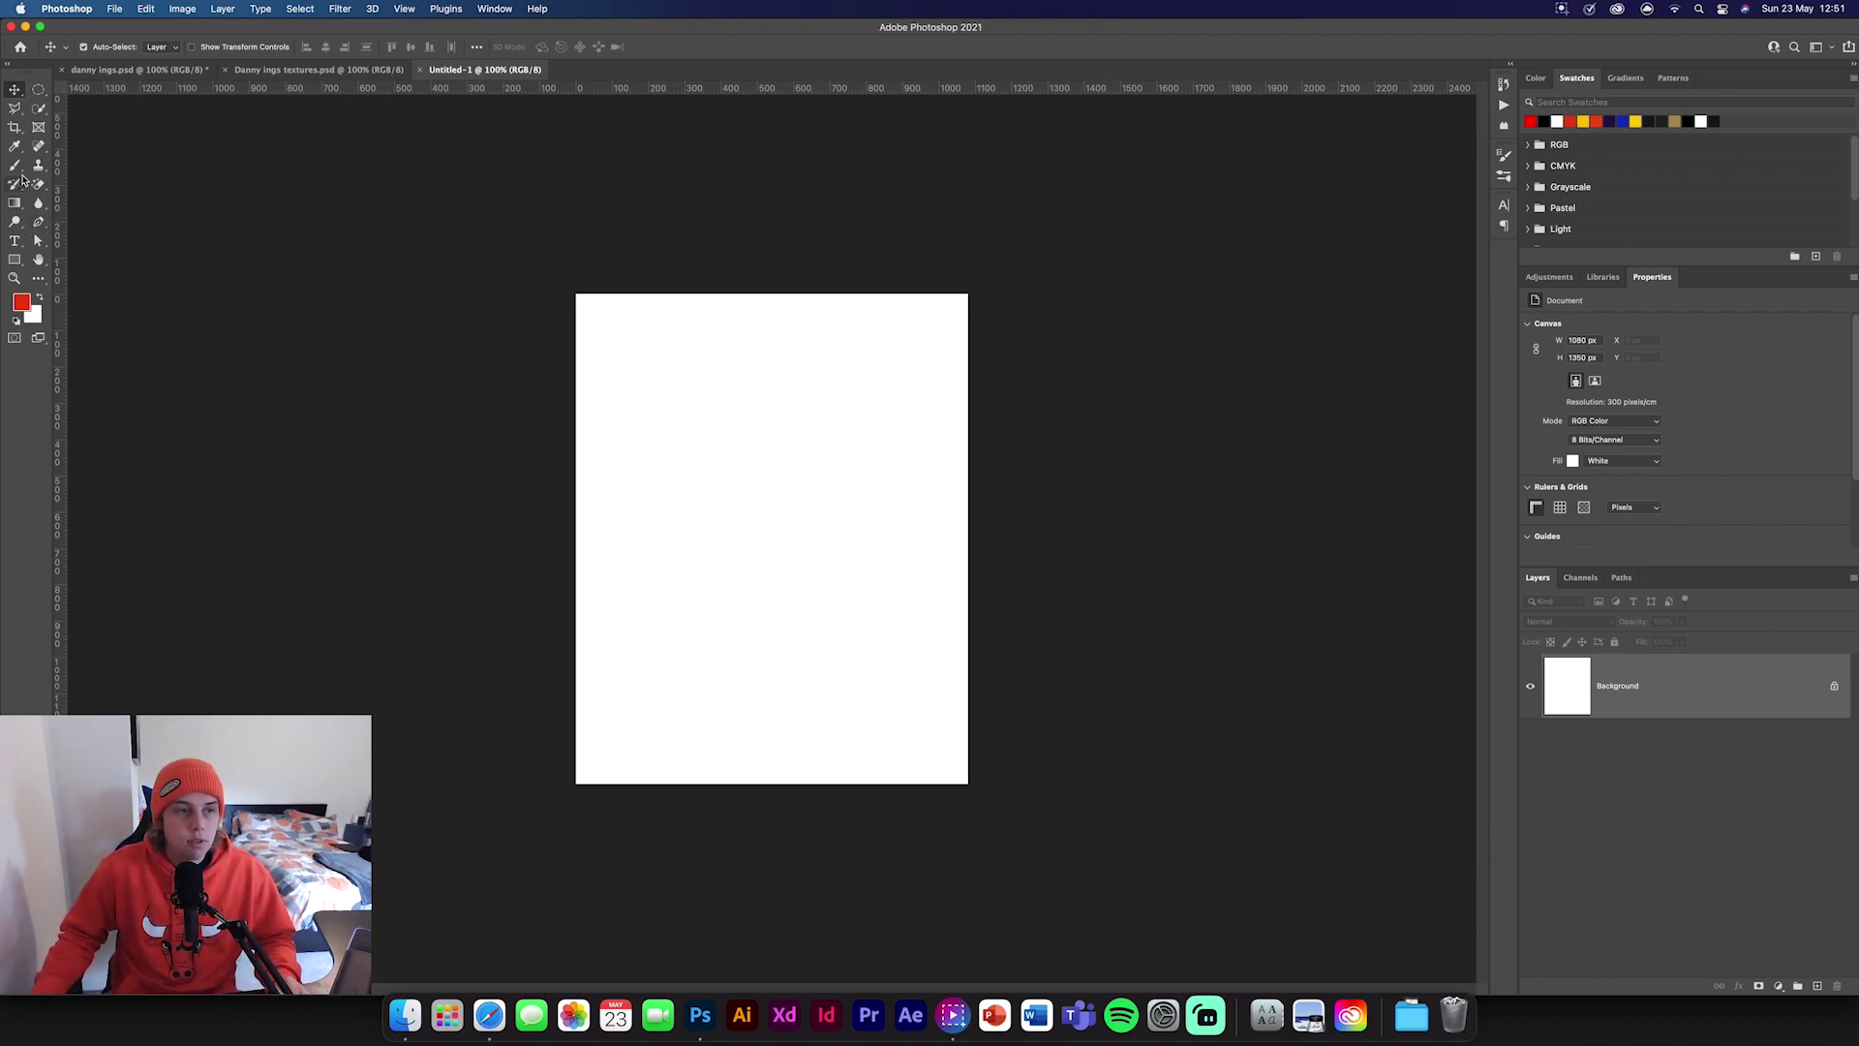
# Set the foreground color to the pure red #fd0202.
pyautogui.click(20, 302)
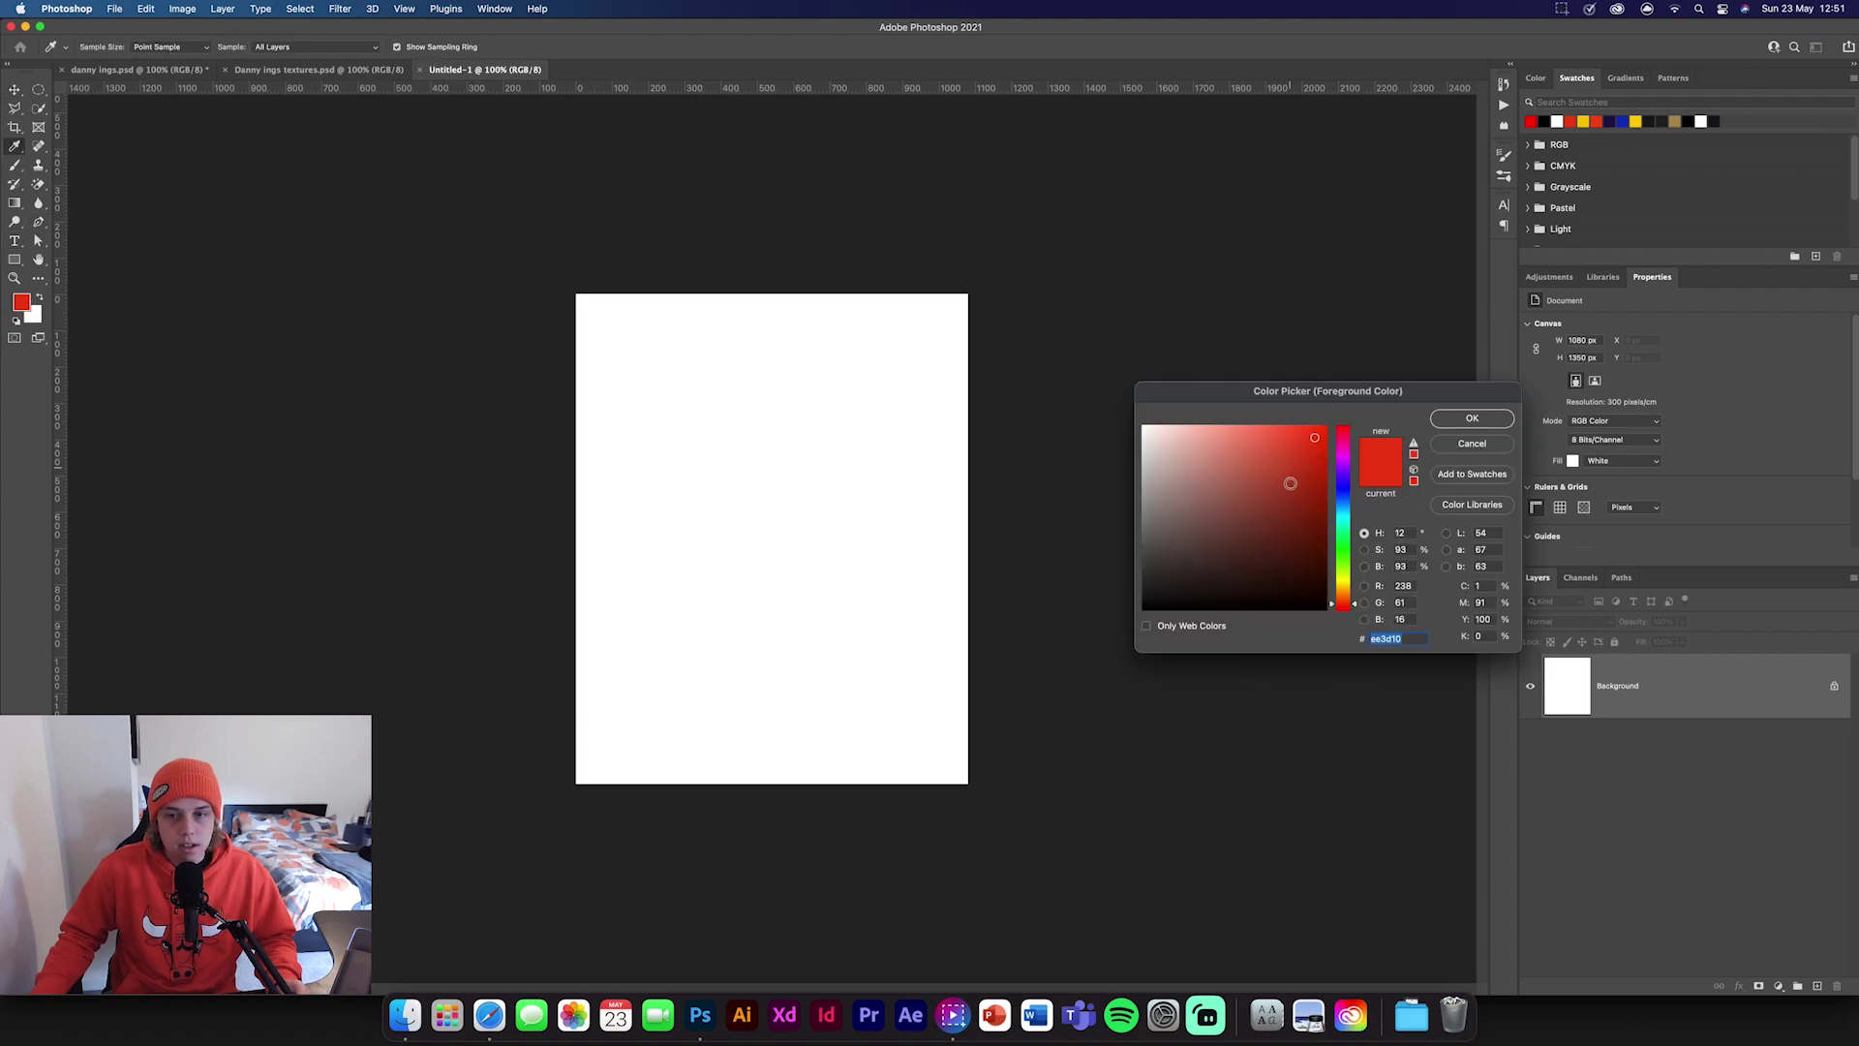
pyautogui.moveTo(1346, 593); pyautogui.dragTo(1346, 610)
pyautogui.click(1324, 427)
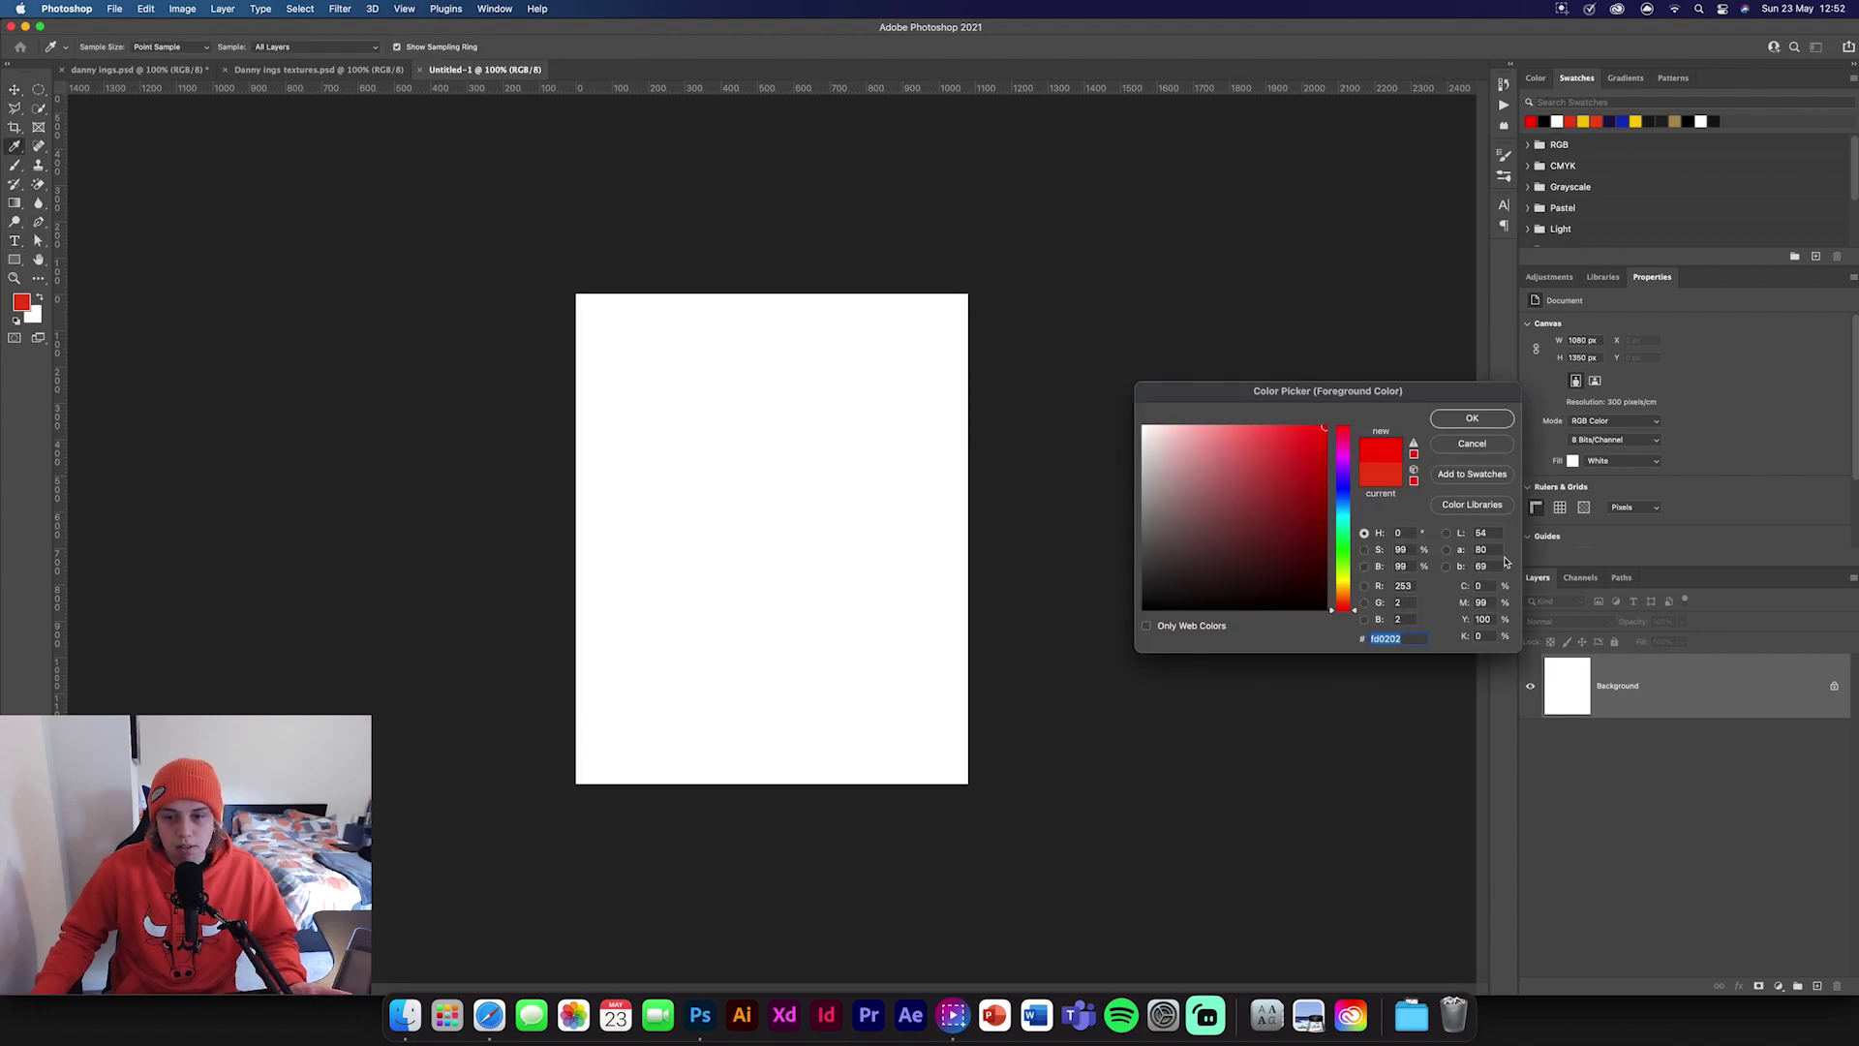
pyautogui.click(1472, 423)
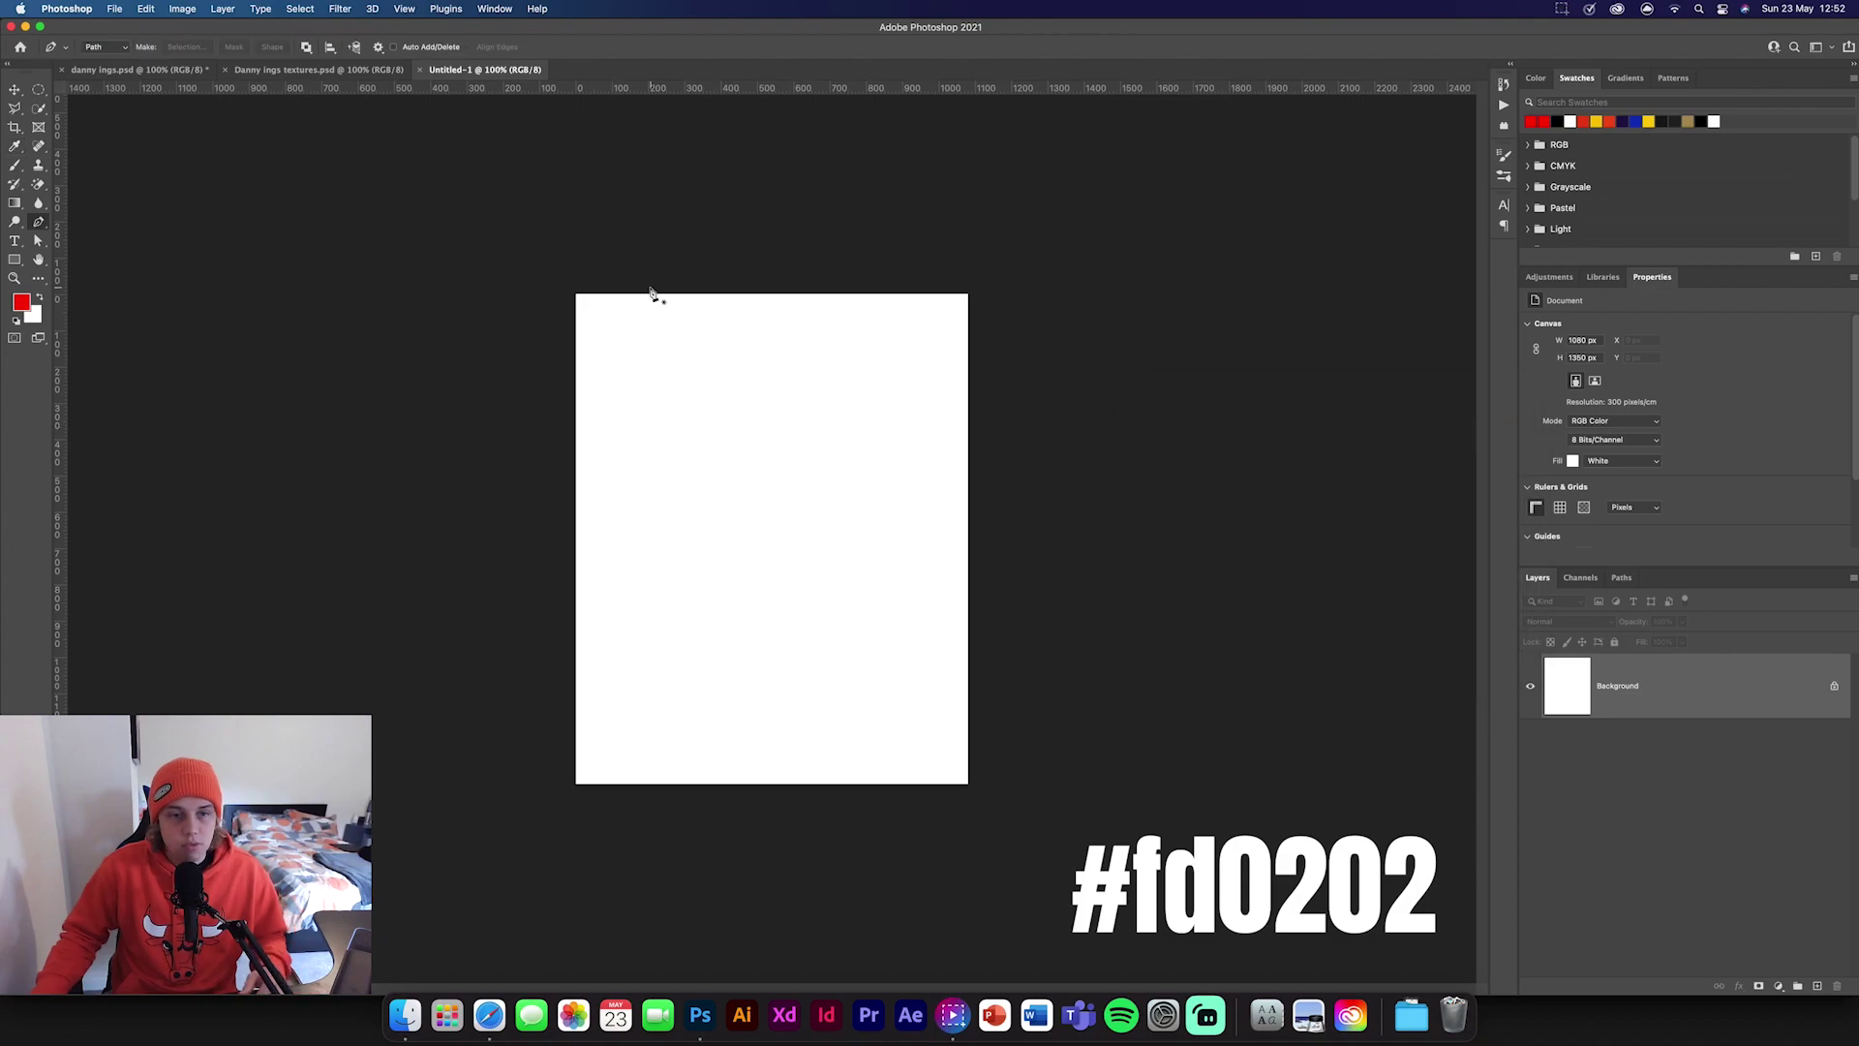
# Draw a red triangle shape with the Pen tool, covering the canvas's upper-right half along the diagonal.
pyautogui.click(105, 47)
pyautogui.click(96, 32)
pyautogui.click(568, 283)
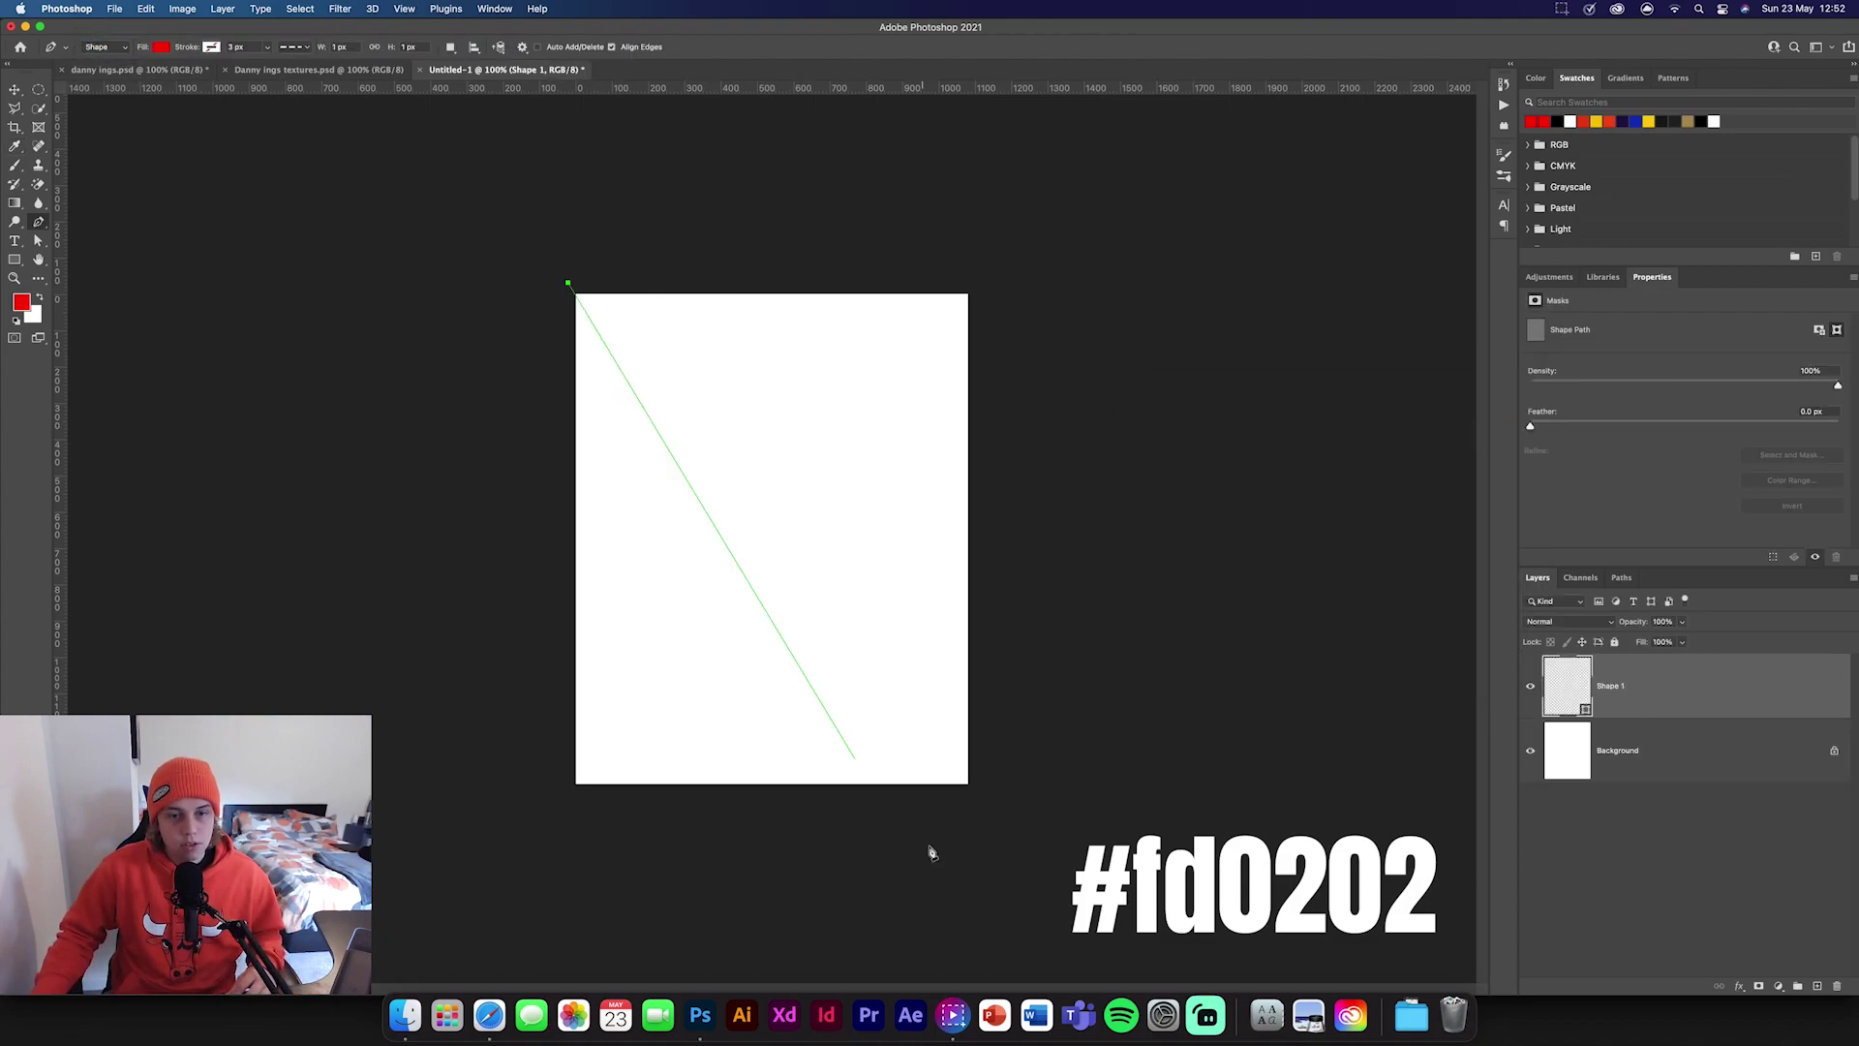
pyautogui.click(1012, 839)
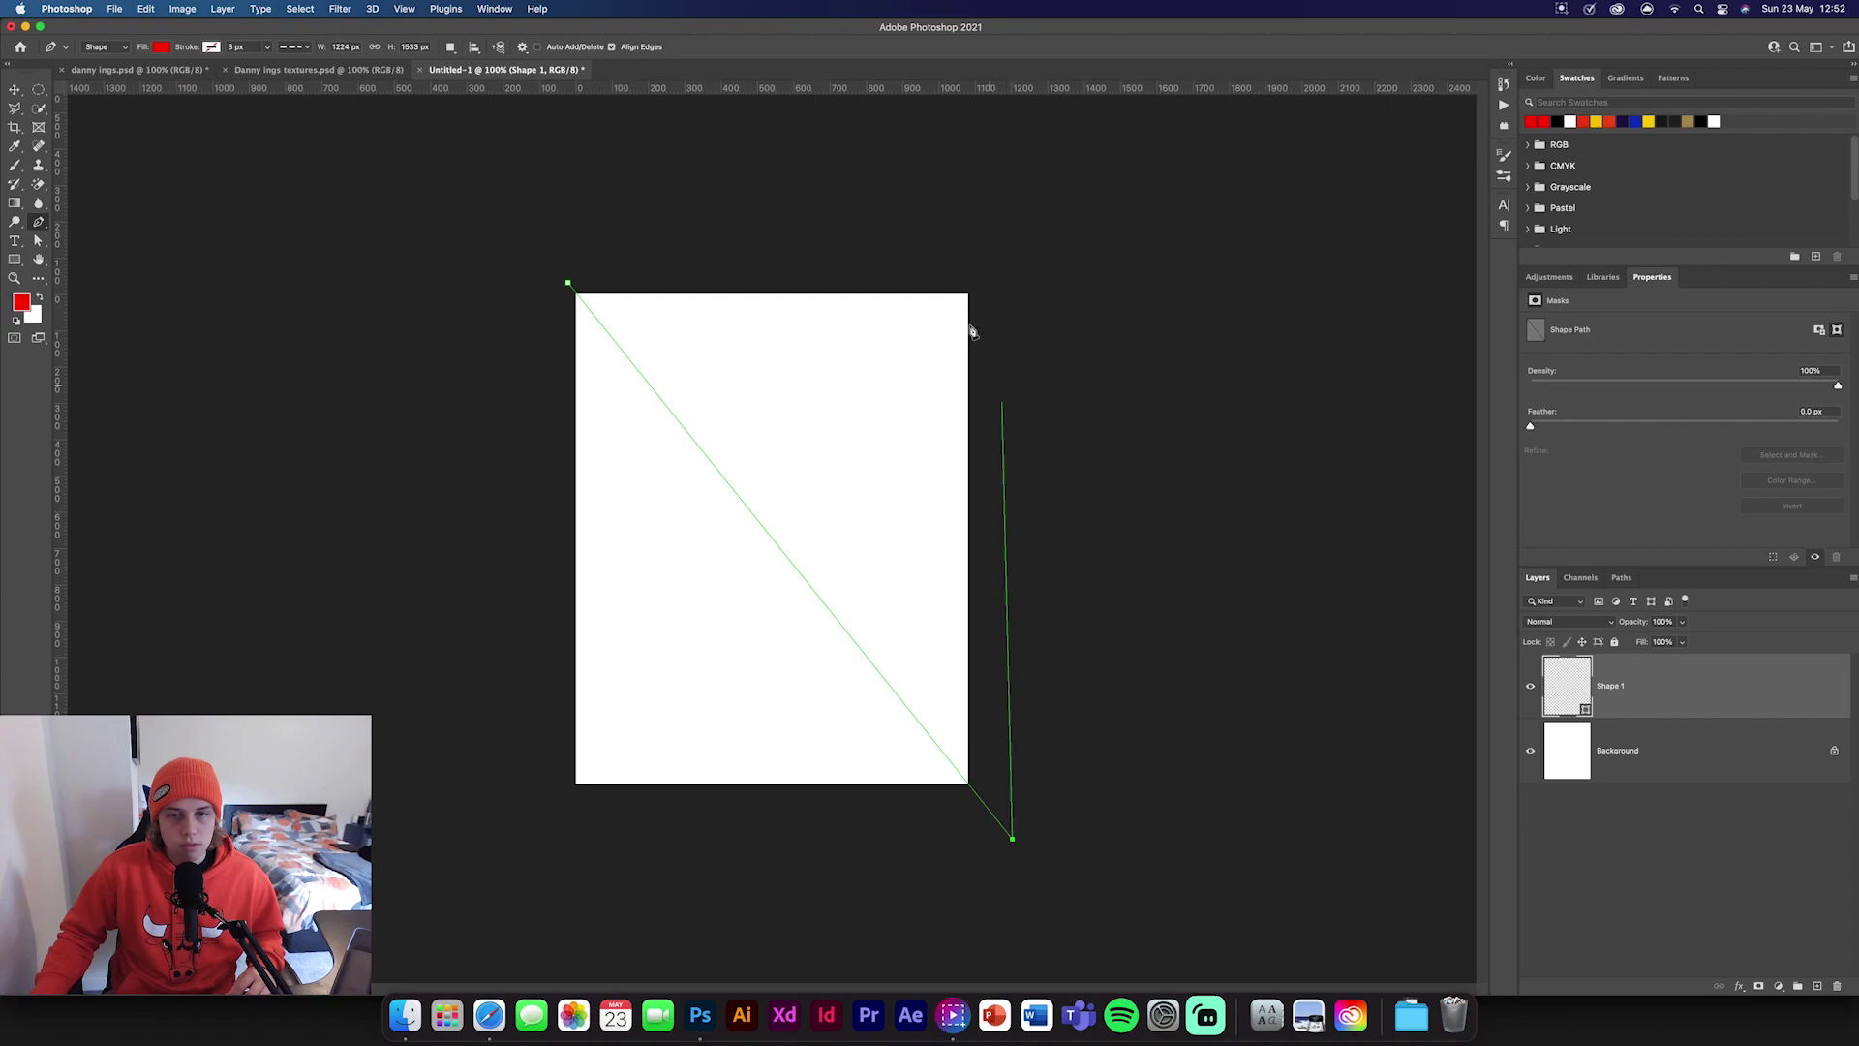
pyautogui.click(1008, 228)
pyautogui.click(569, 282)
pyautogui.press('v')
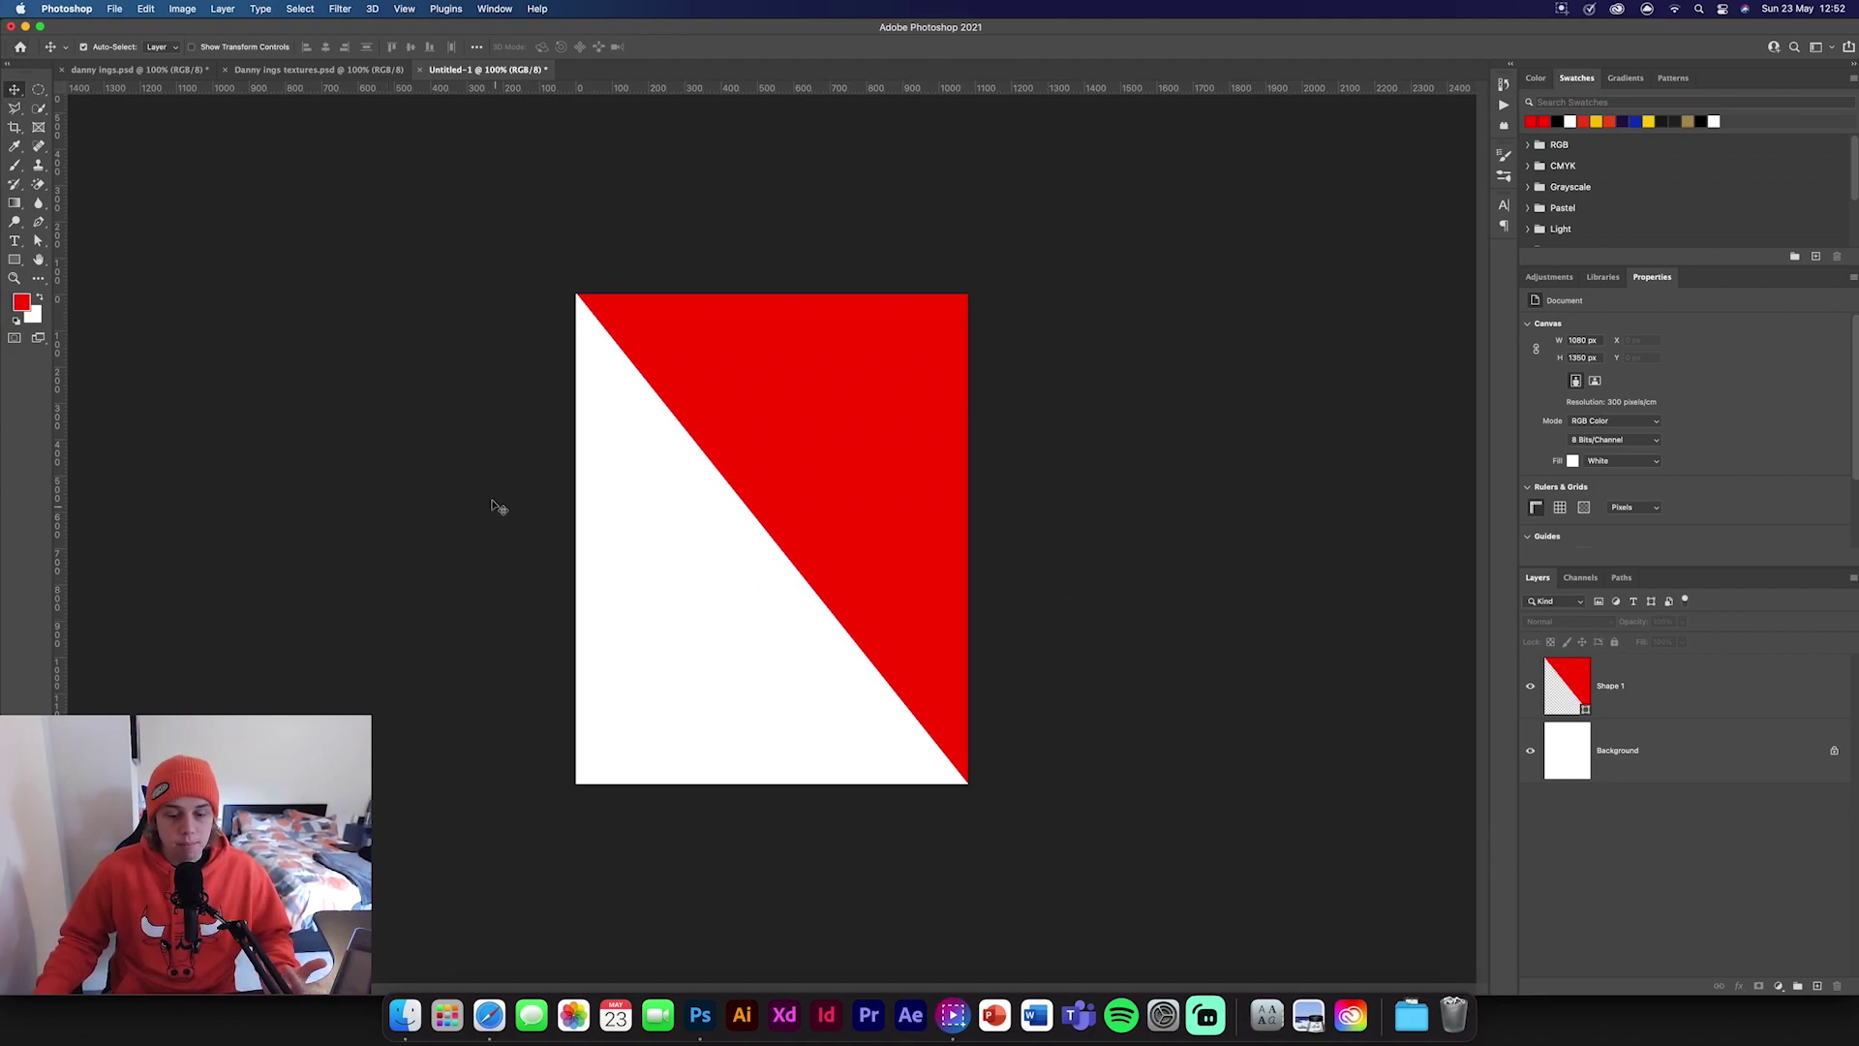
# In Danny Ings textures.psd, show and expand the textures group and hide the THANK YOU FOR DOWNLOADING text.
pyautogui.click(318, 71)
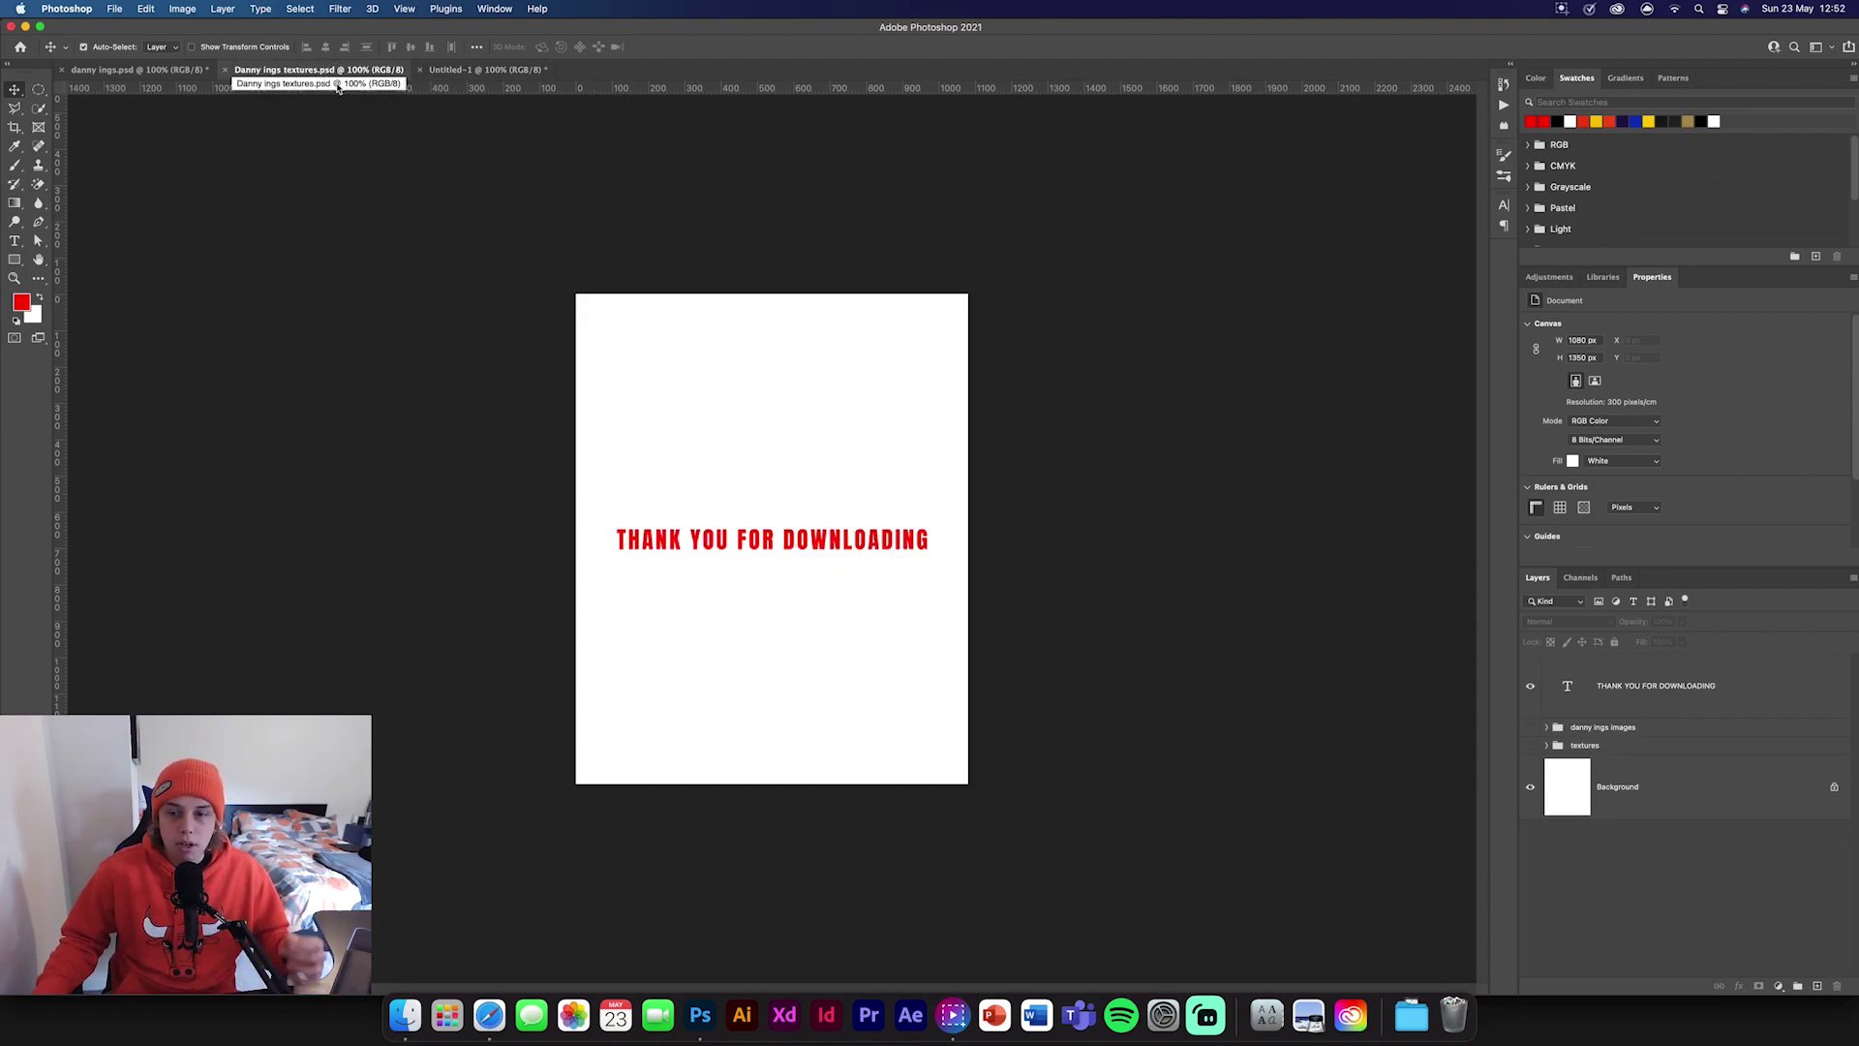
pyautogui.click(1530, 745)
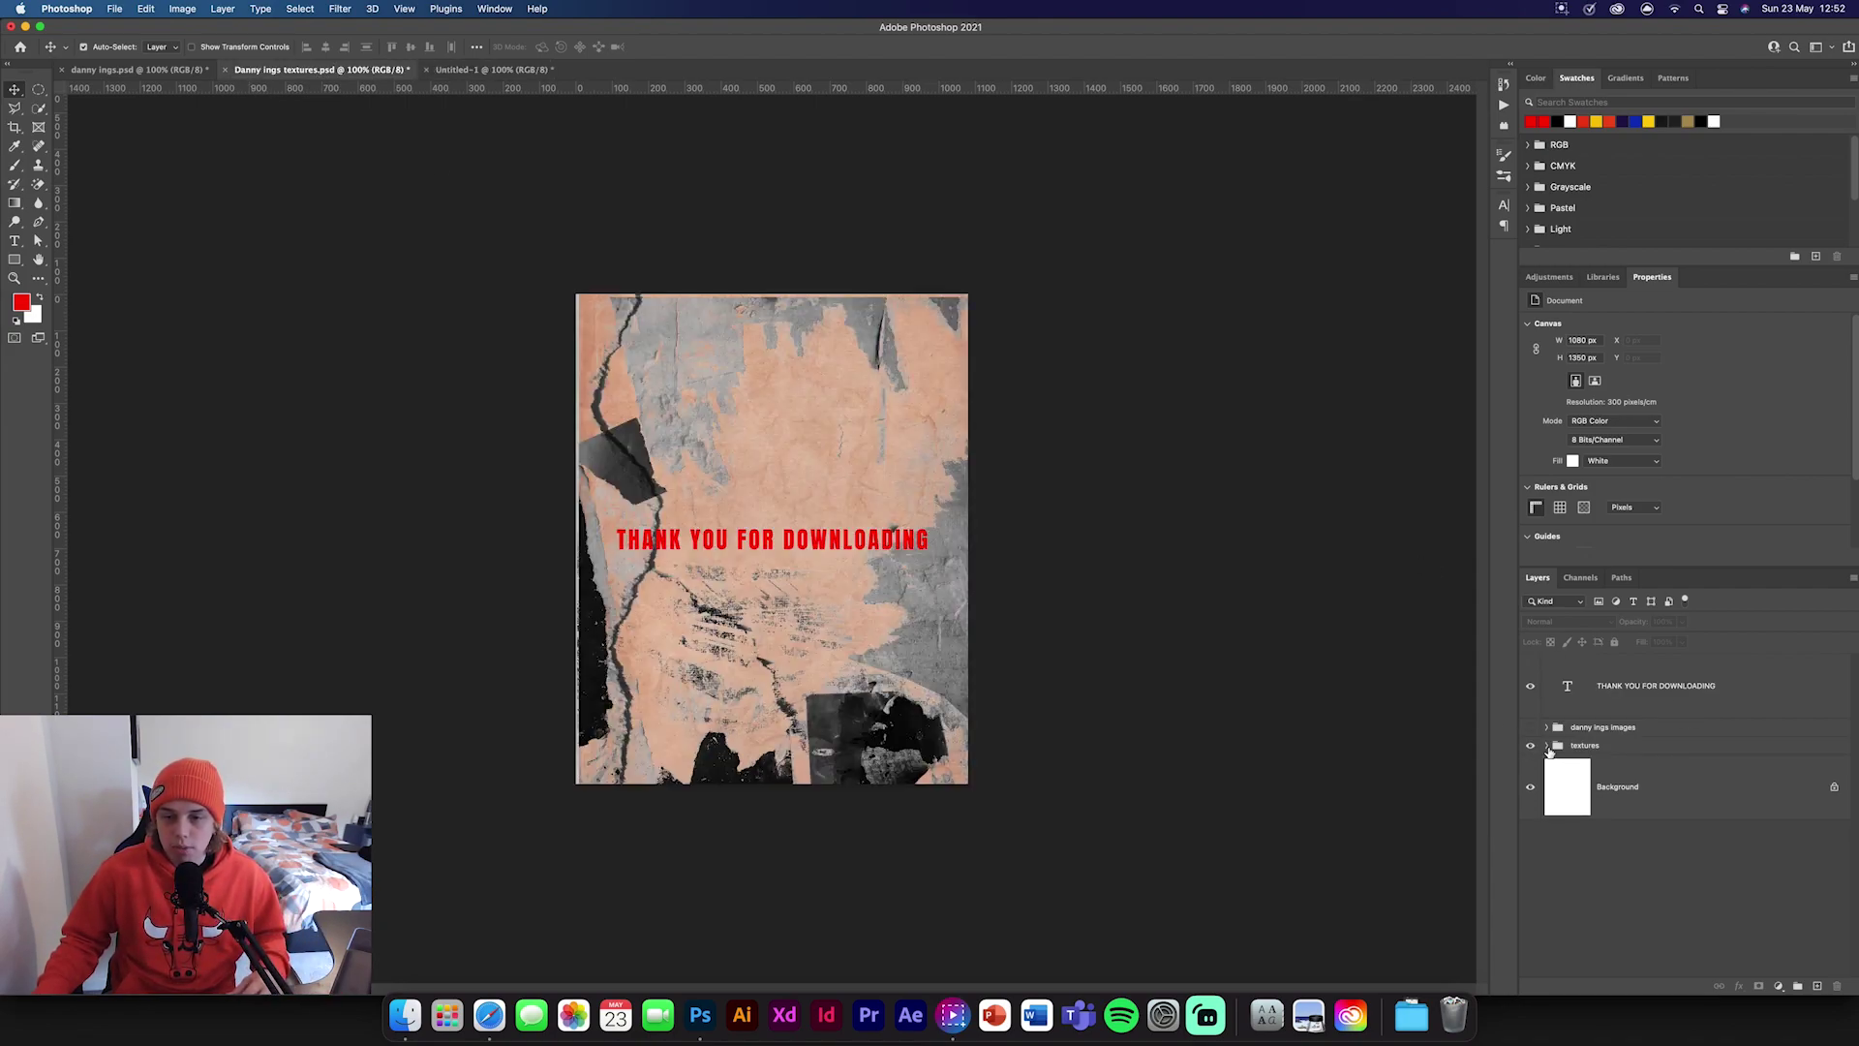
pyautogui.click(1530, 685)
pyautogui.click(1546, 744)
pyautogui.scroll(-5, 1622, 778)
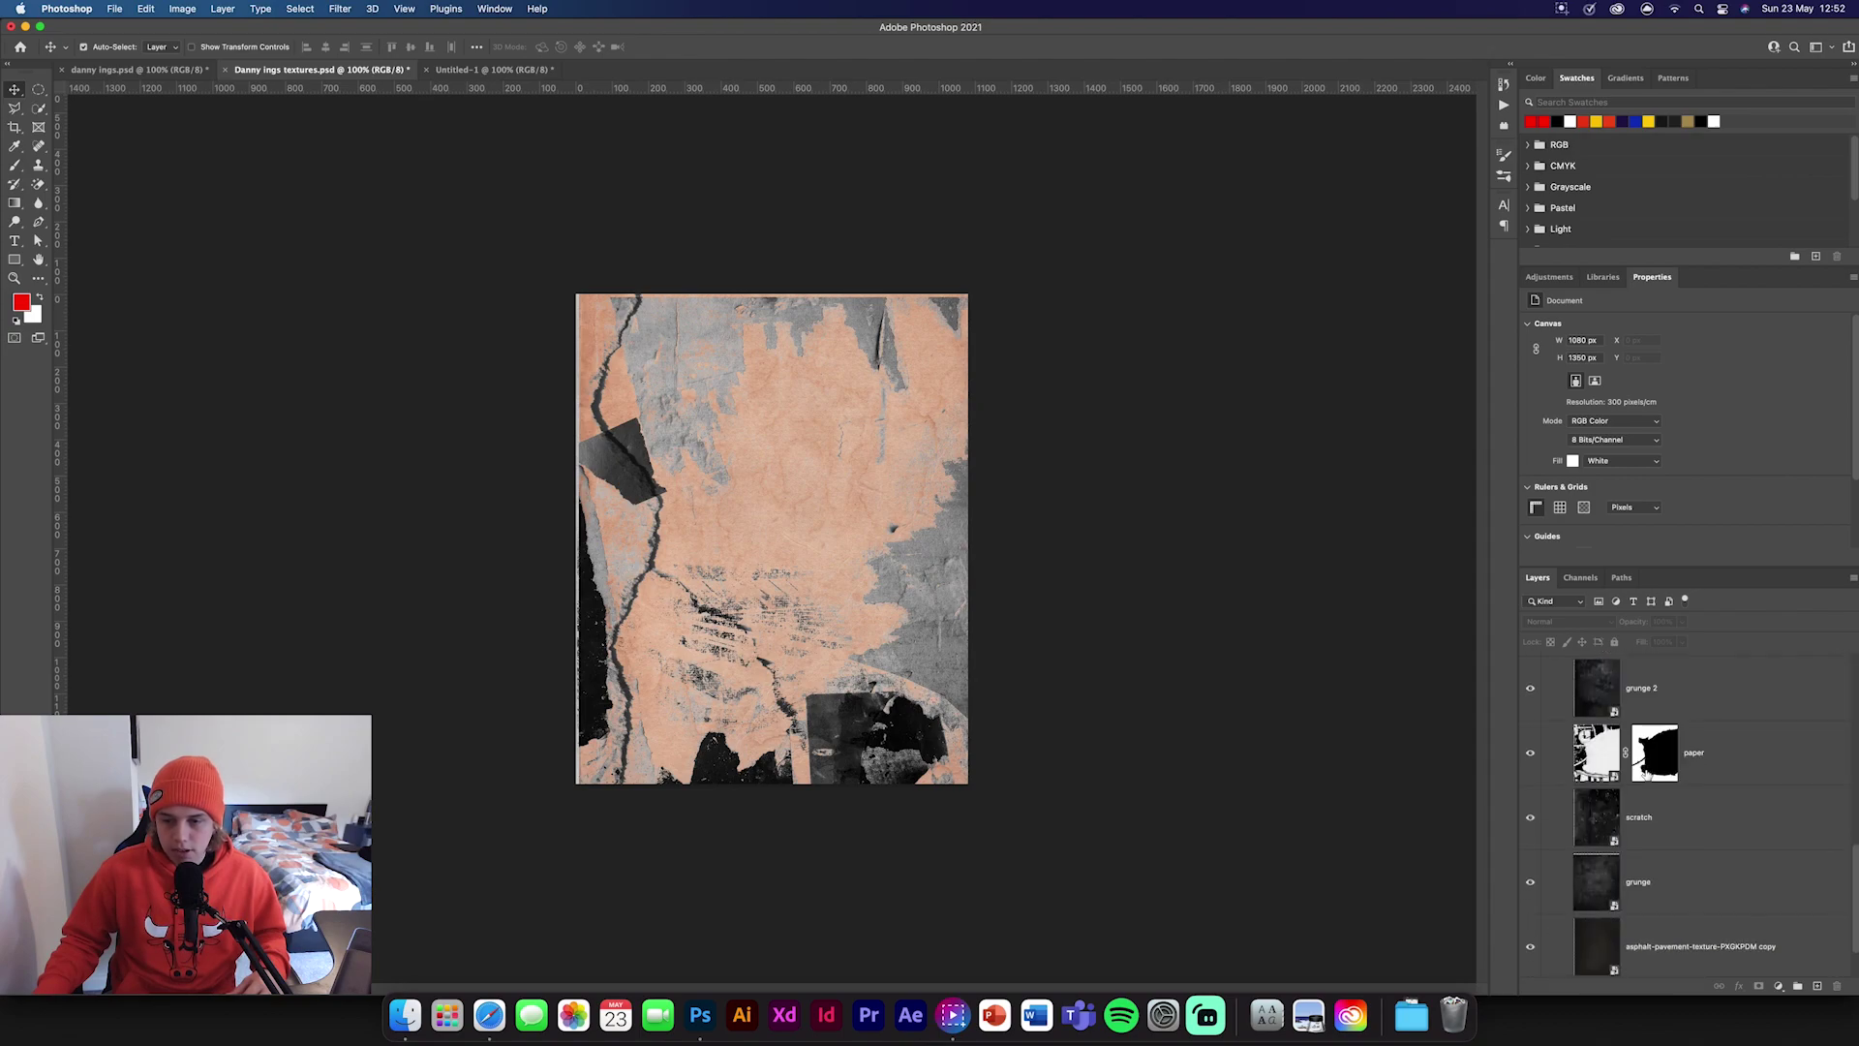
# Copy the asphalt-pavement texture into Untitled-1, enlarge it to cover the canvas, and clip it to the red triangle.
pyautogui.click(1686, 889)
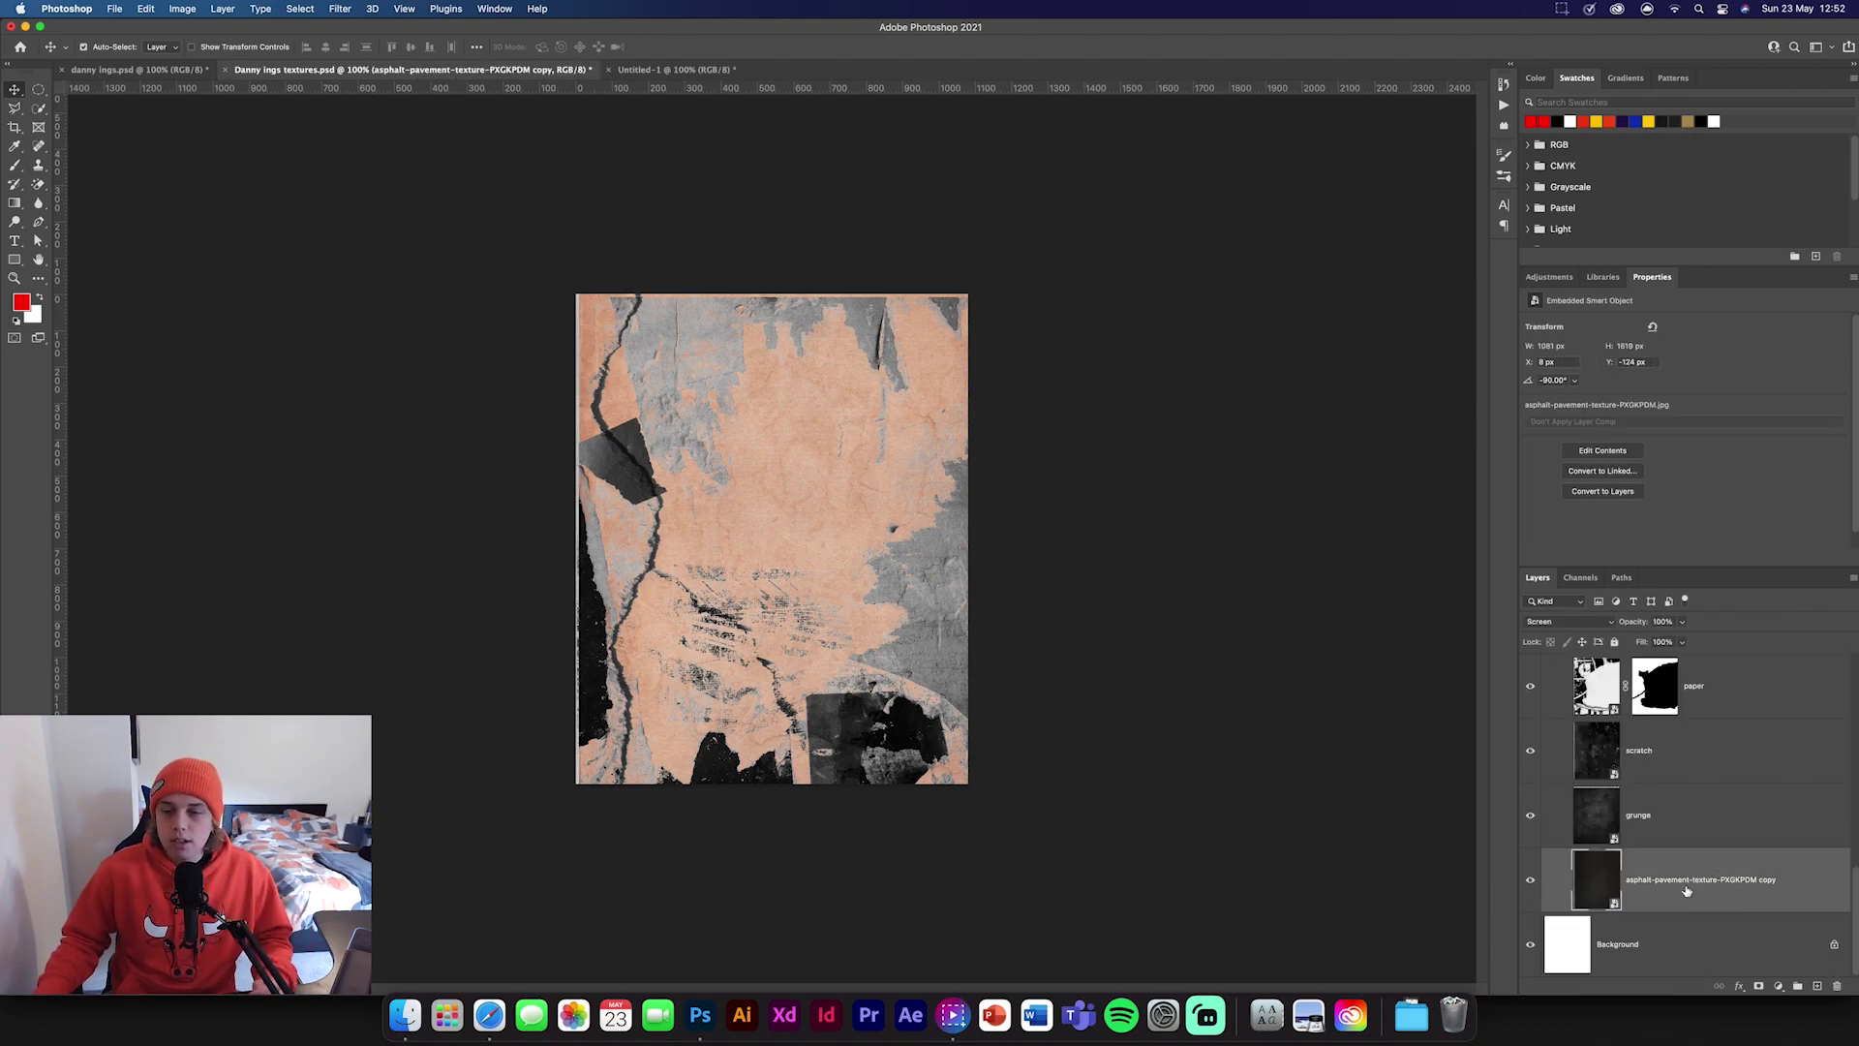
pyautogui.moveTo(1683, 899); pyautogui.dragTo(746, 503)
pyautogui.press('super+t')
pyautogui.moveTo(959, 513); pyautogui.dragTo(981, 515)
pyautogui.press('Return')
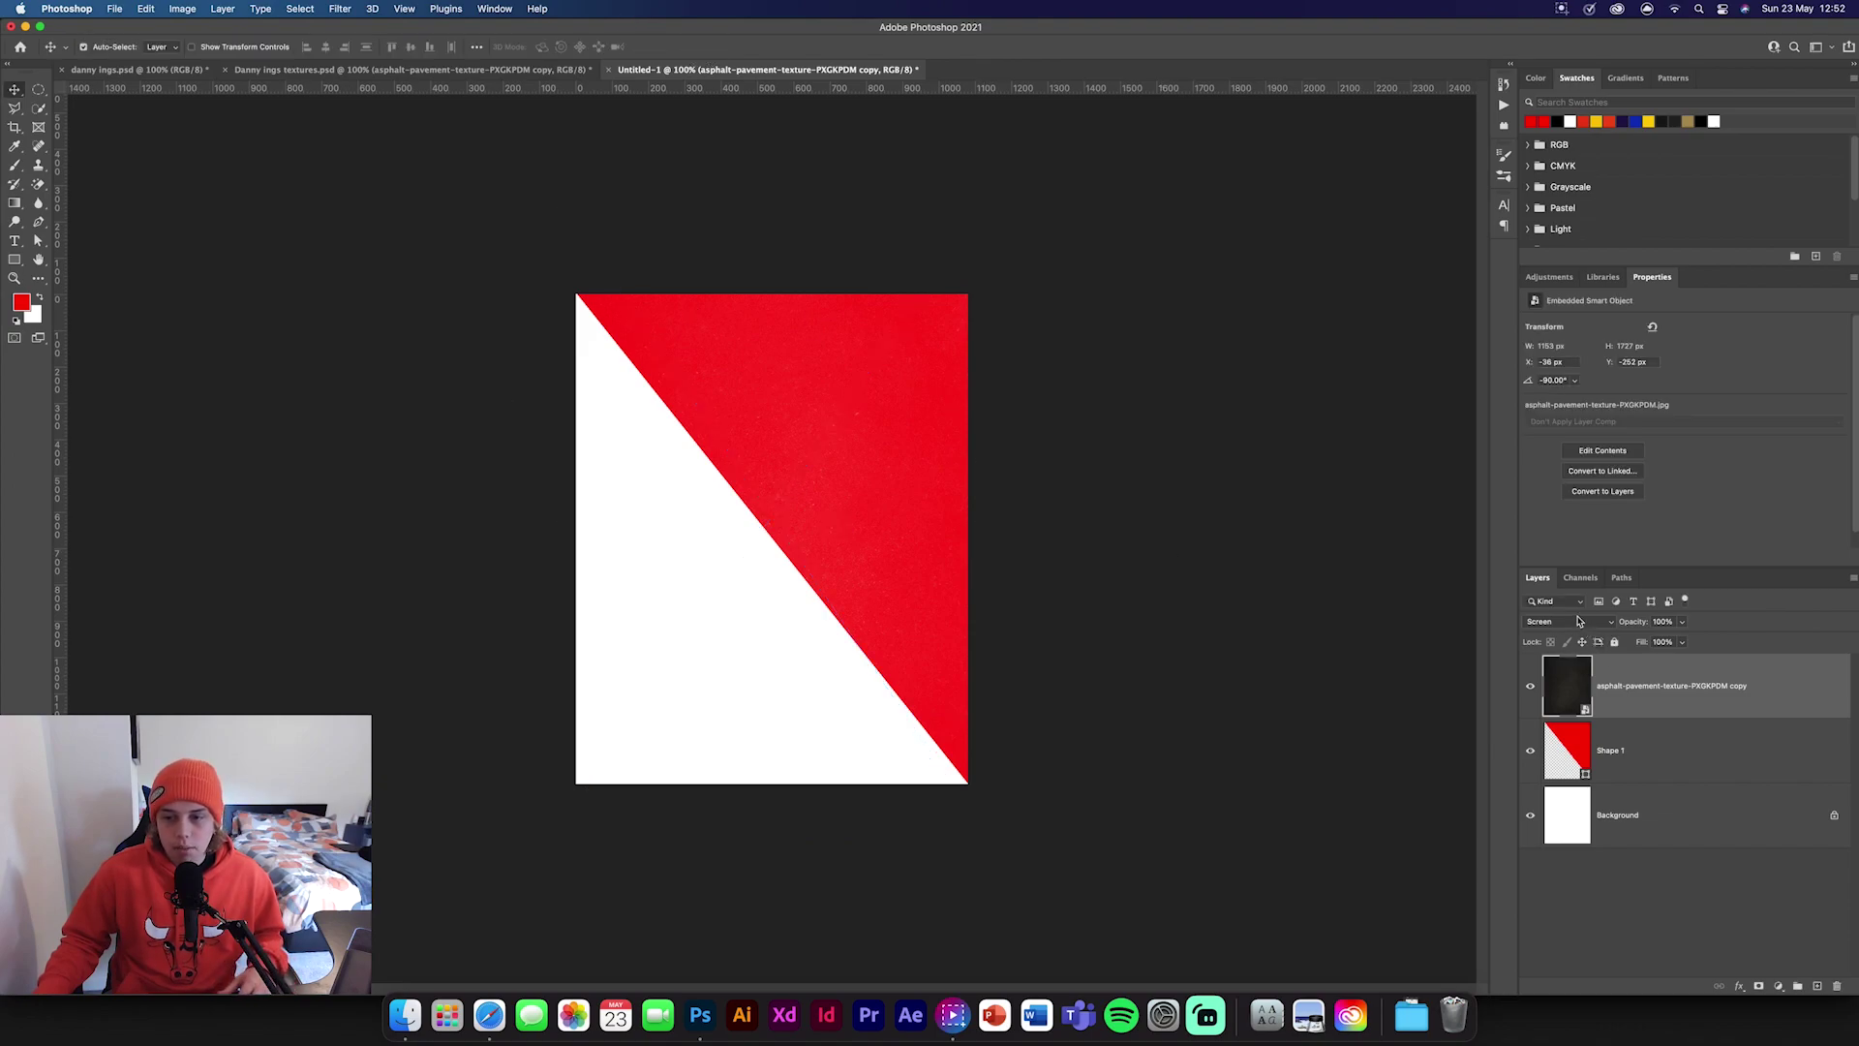
pyautogui.keyDown('alt'); pyautogui.click(1635, 713); pyautogui.keyUp('alt')
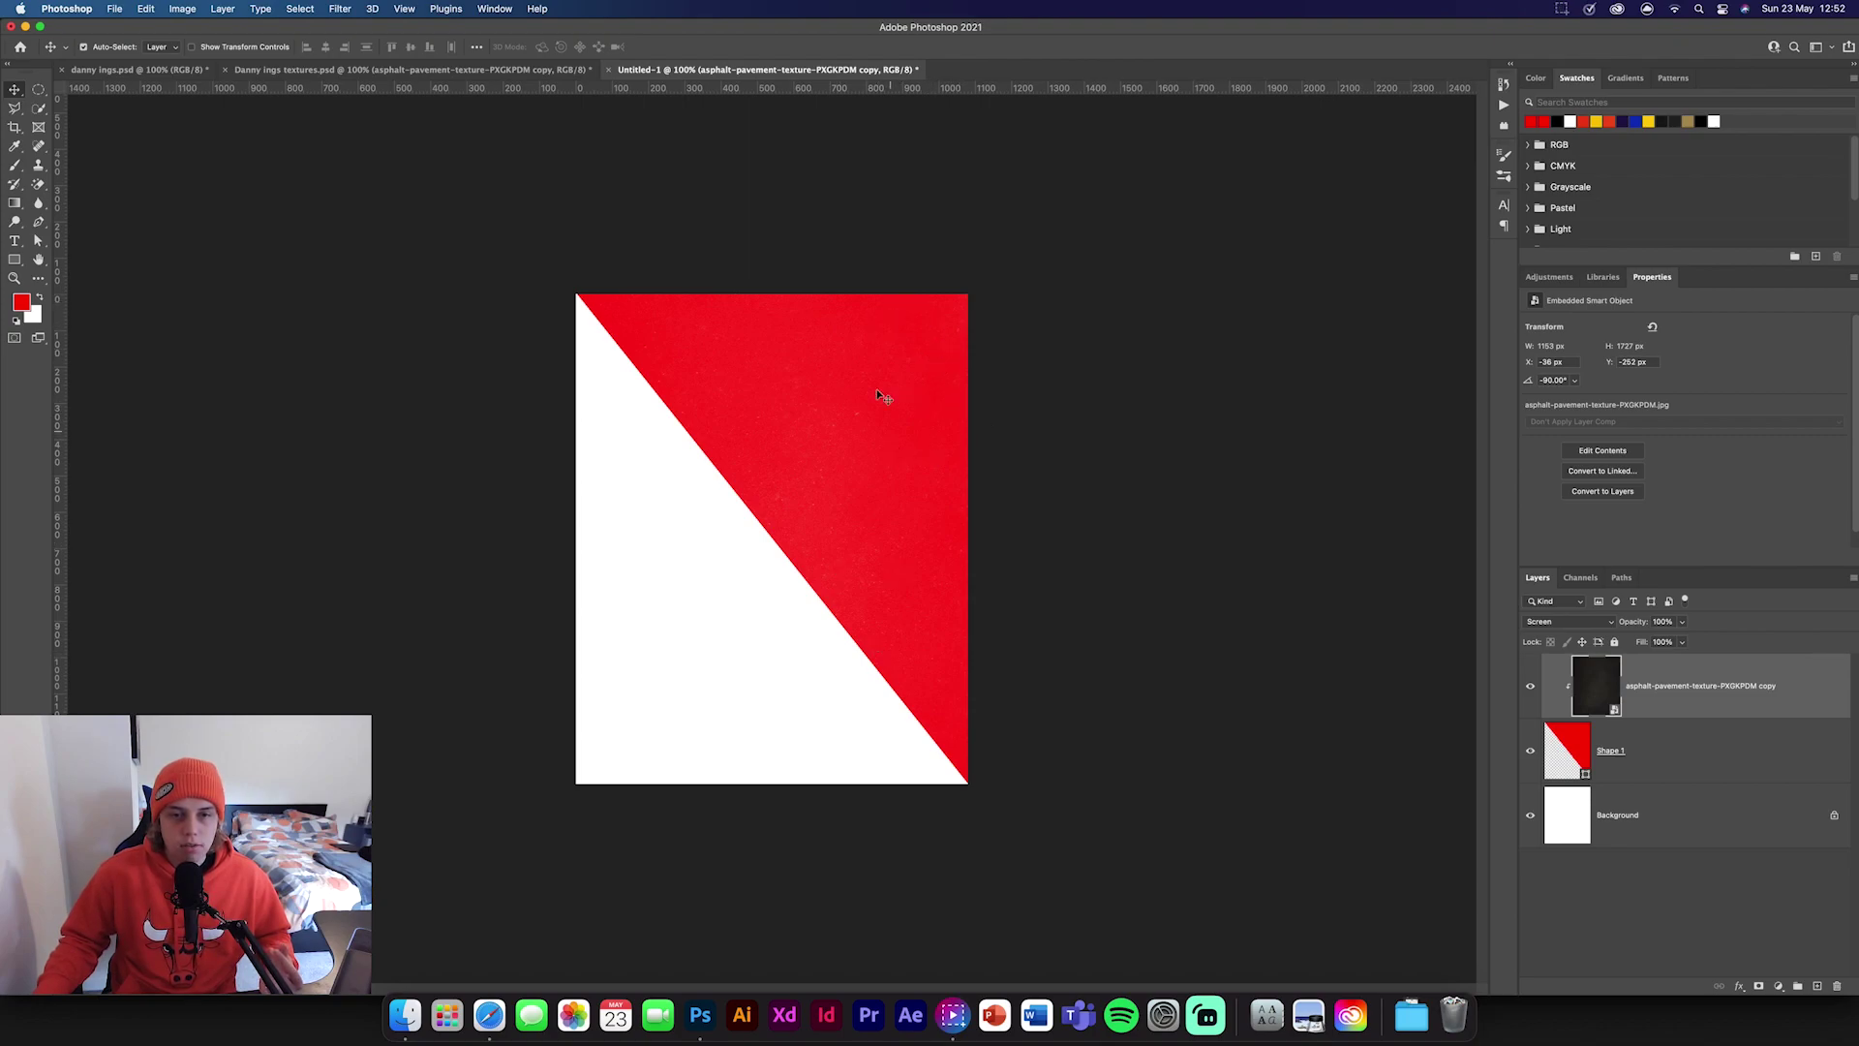
# Draw a black rectangle without a stroke, about 194 by 627 px, on the red area near the canvas's upper-right corner.
pyautogui.rightClick(15, 262)
pyautogui.click(68, 259)
pyautogui.click(209, 47)
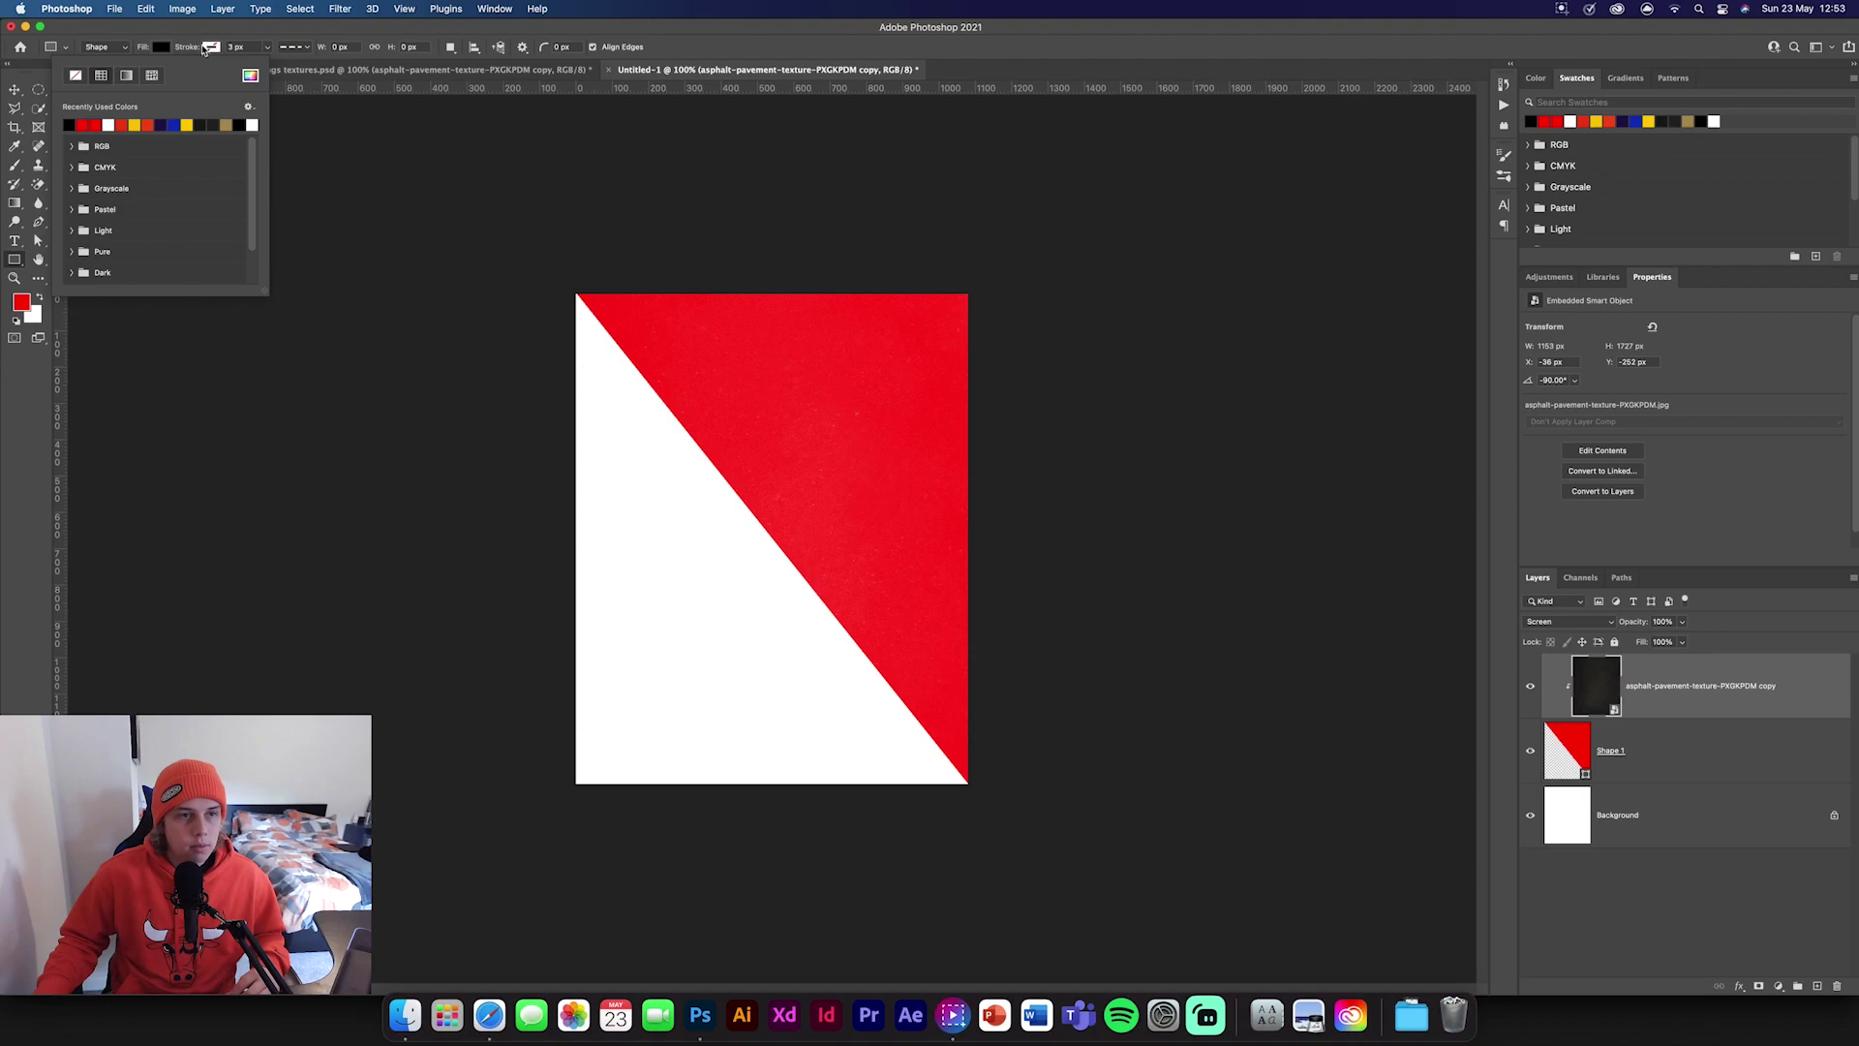
pyautogui.click(206, 46)
pyautogui.moveTo(883, 319); pyautogui.dragTo(953, 545)
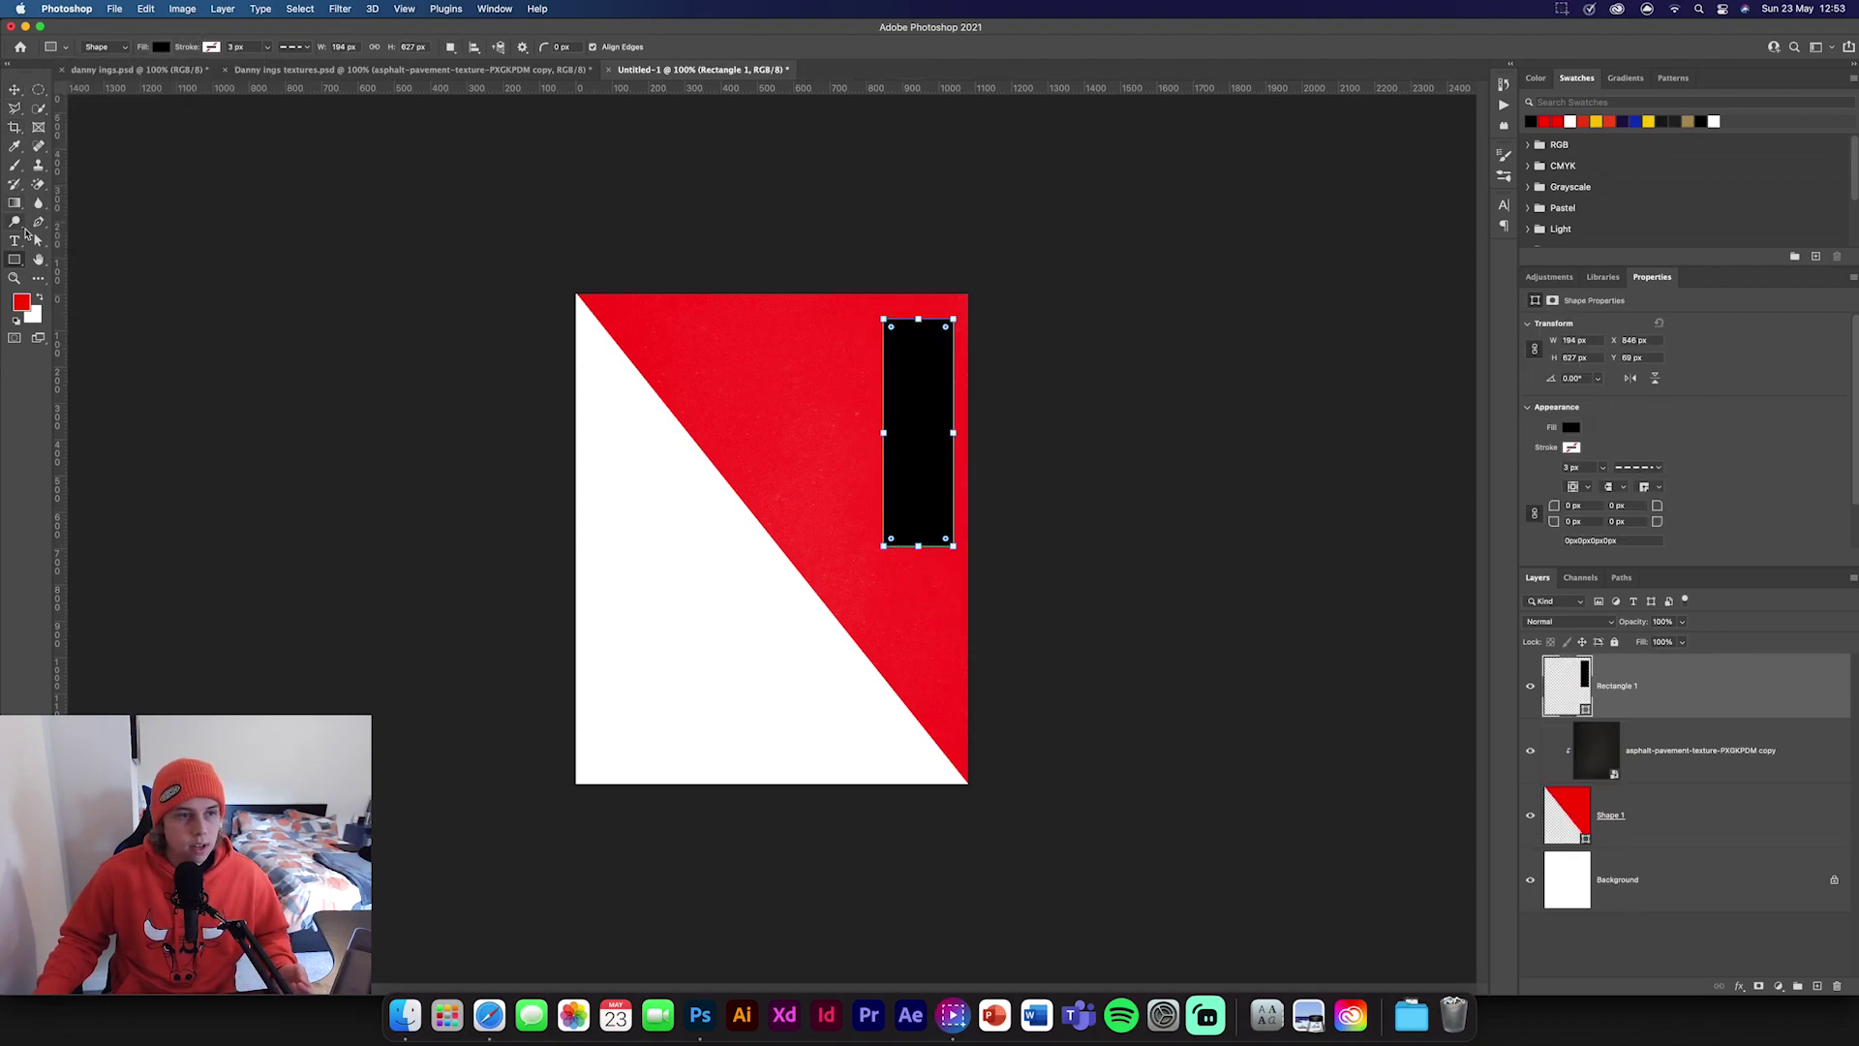
# Add the text DANNY in white Anton near the top of the canvas.
pyautogui.click(15, 242)
pyautogui.click(593, 46)
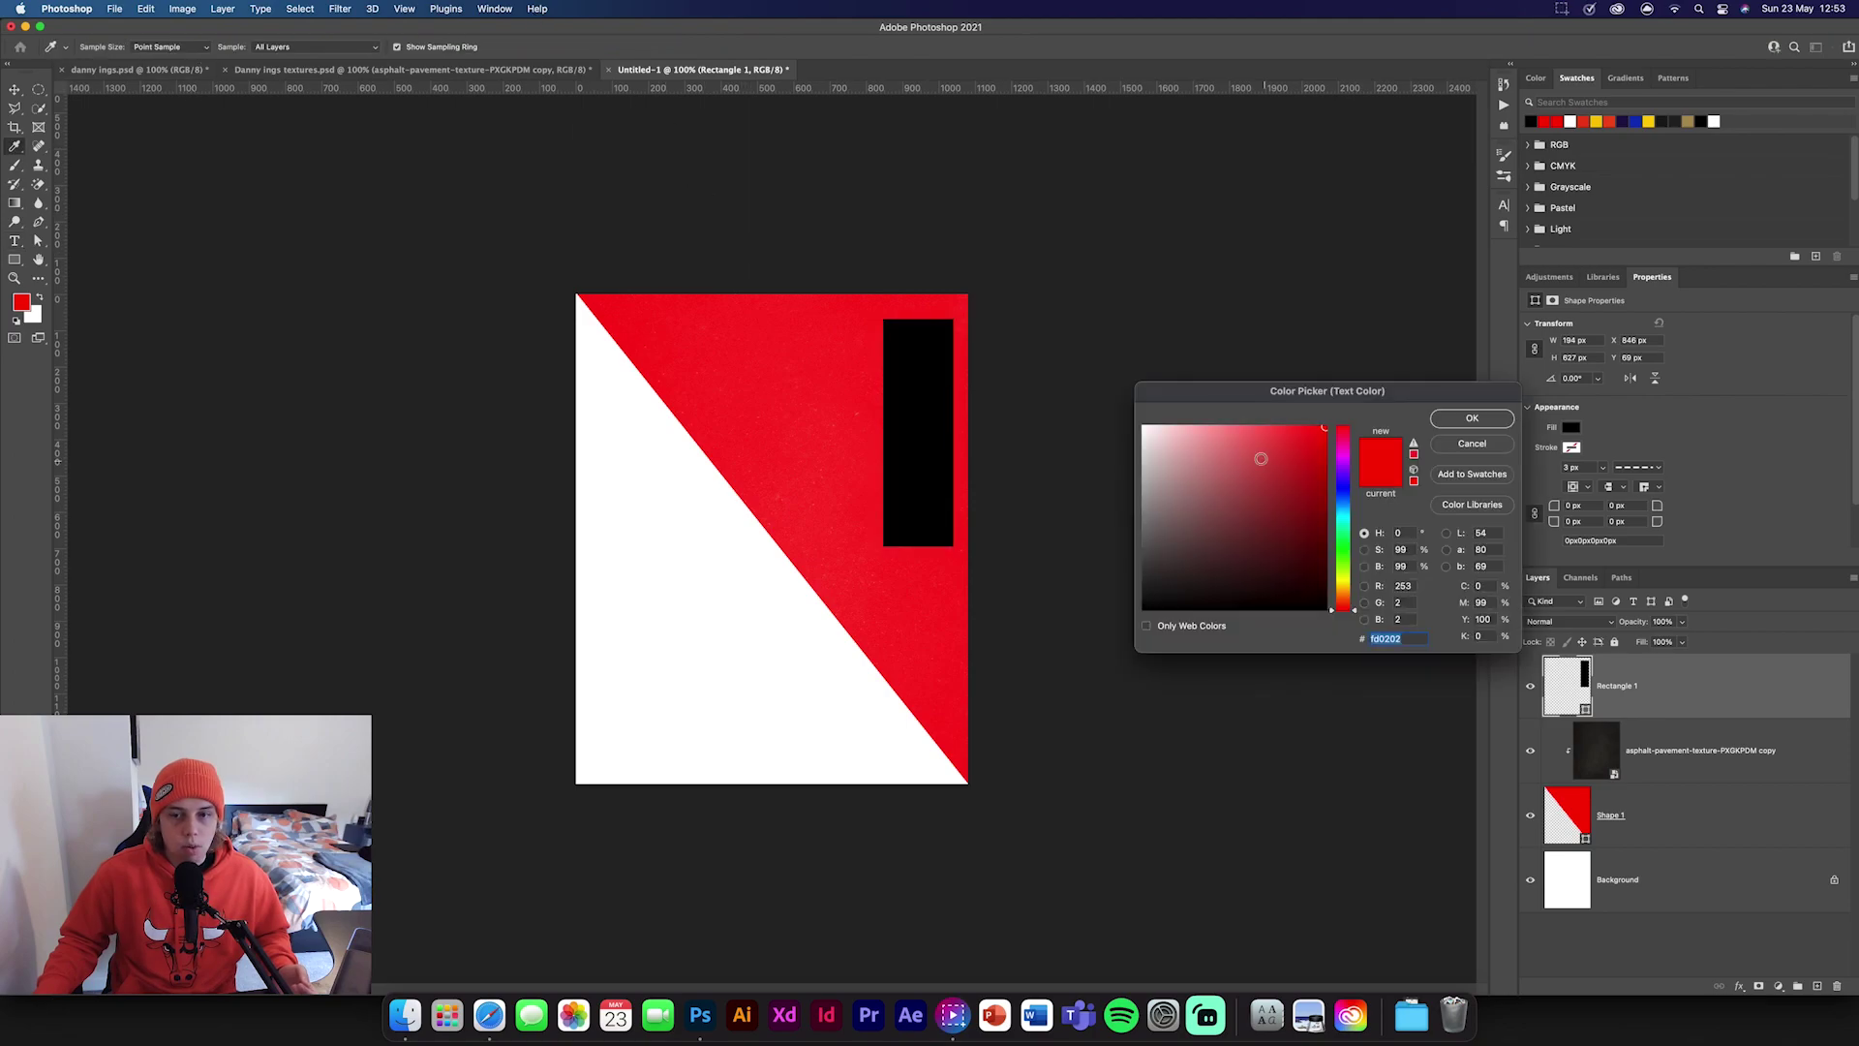
pyautogui.click(1570, 121)
pyautogui.press('Return')
pyautogui.click(700, 334)
pyautogui.write('DANNY')
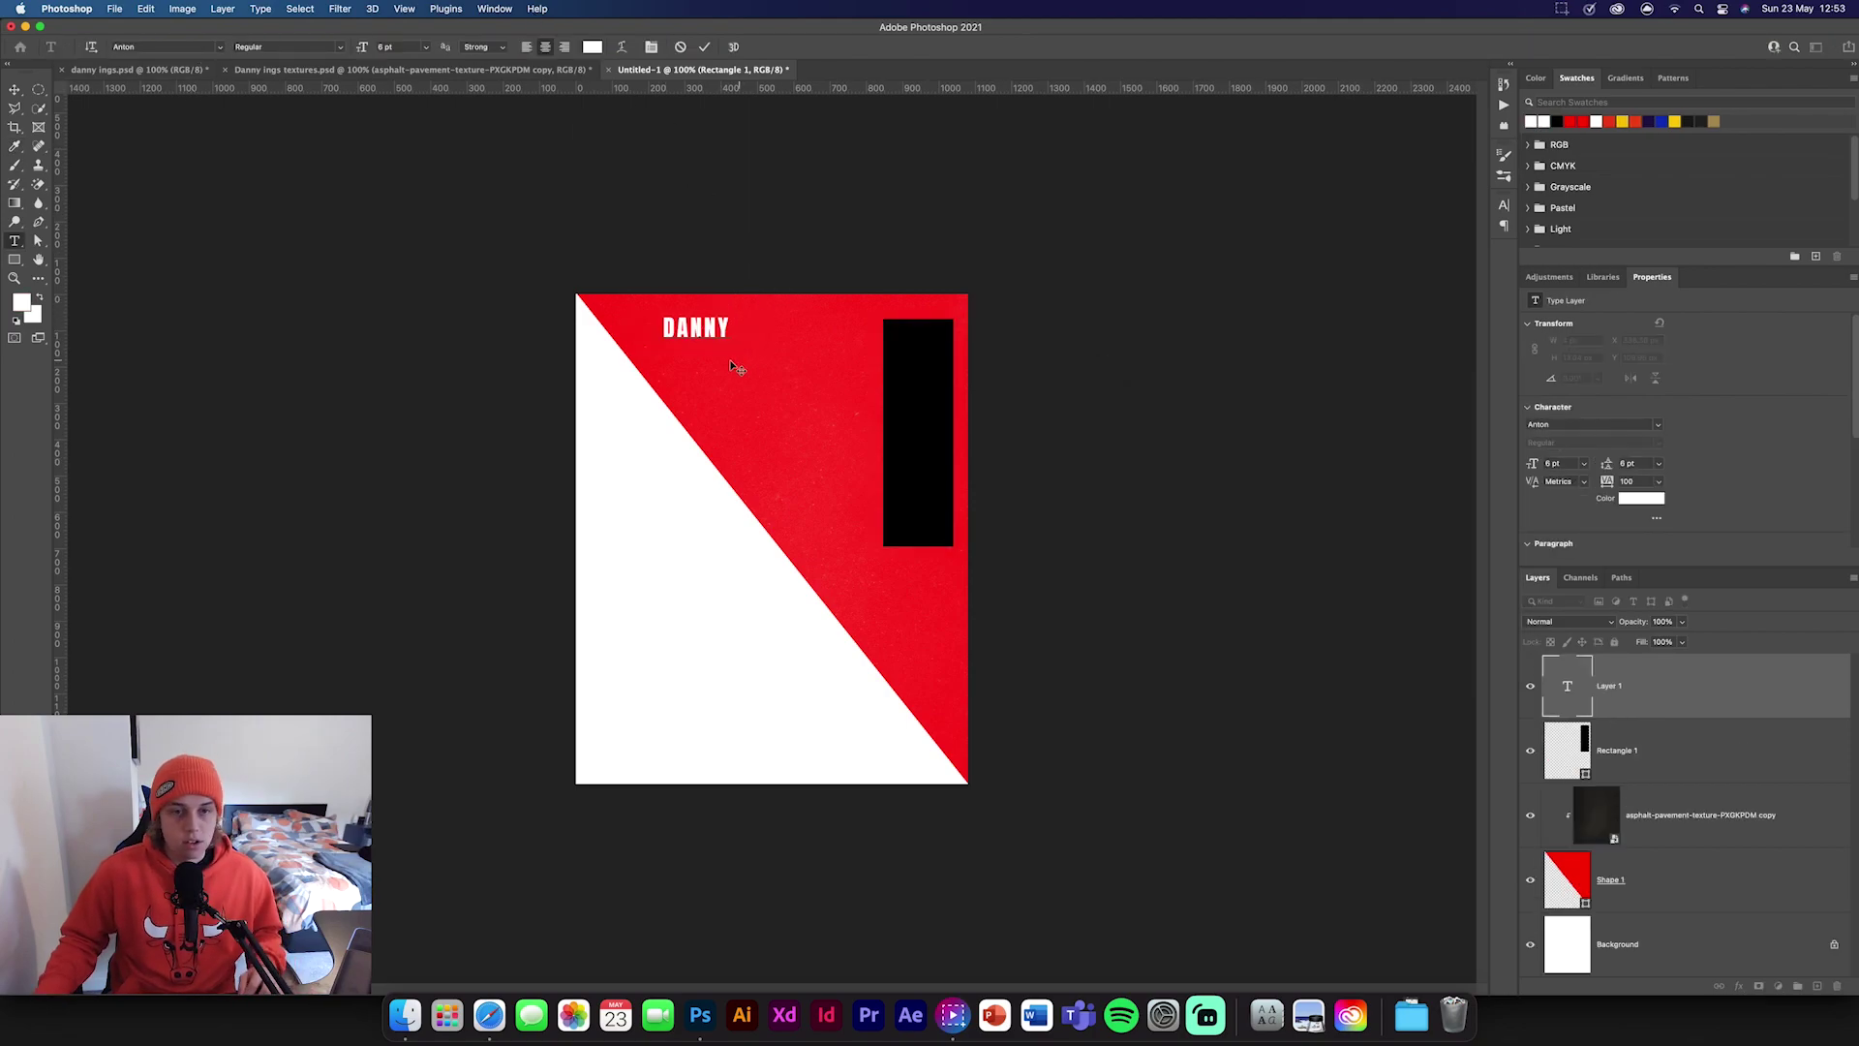
# Set the tracking of the DANNY text to 0.
pyautogui.moveTo(762, 338); pyautogui.dragTo(591, 324)
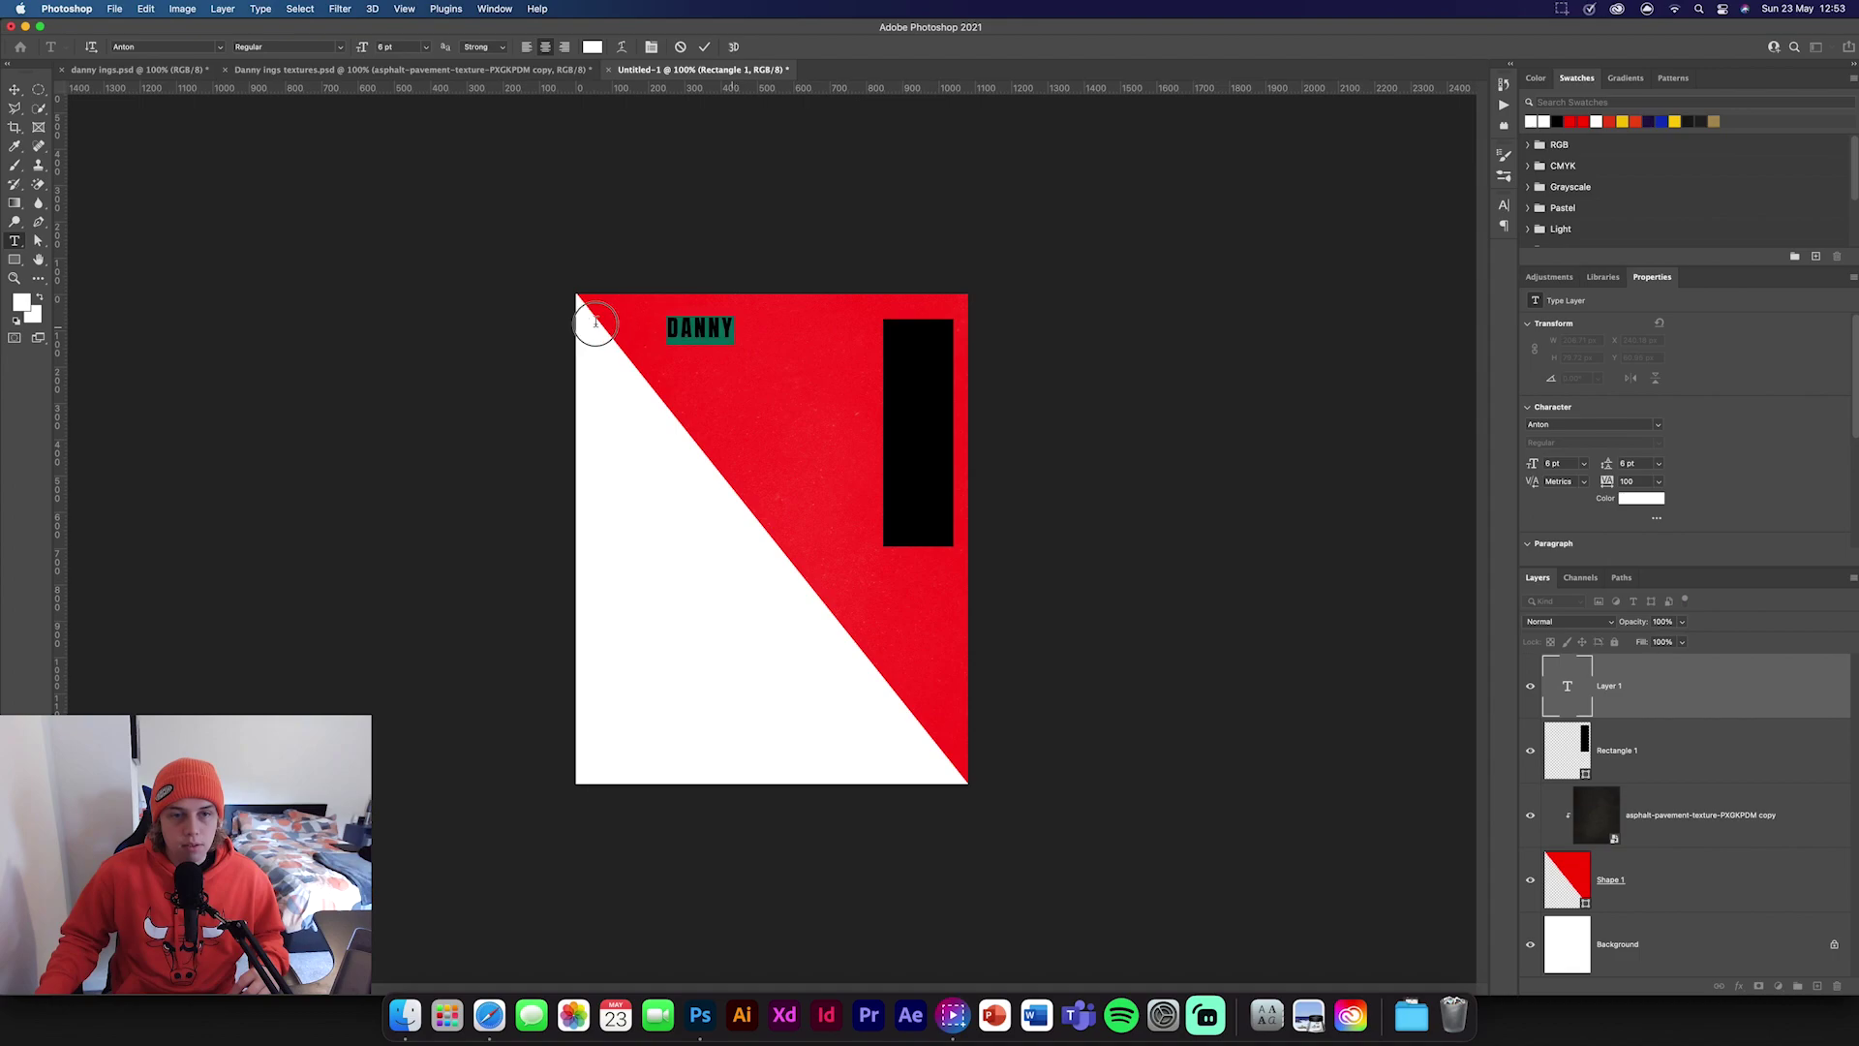
pyautogui.click(1658, 482)
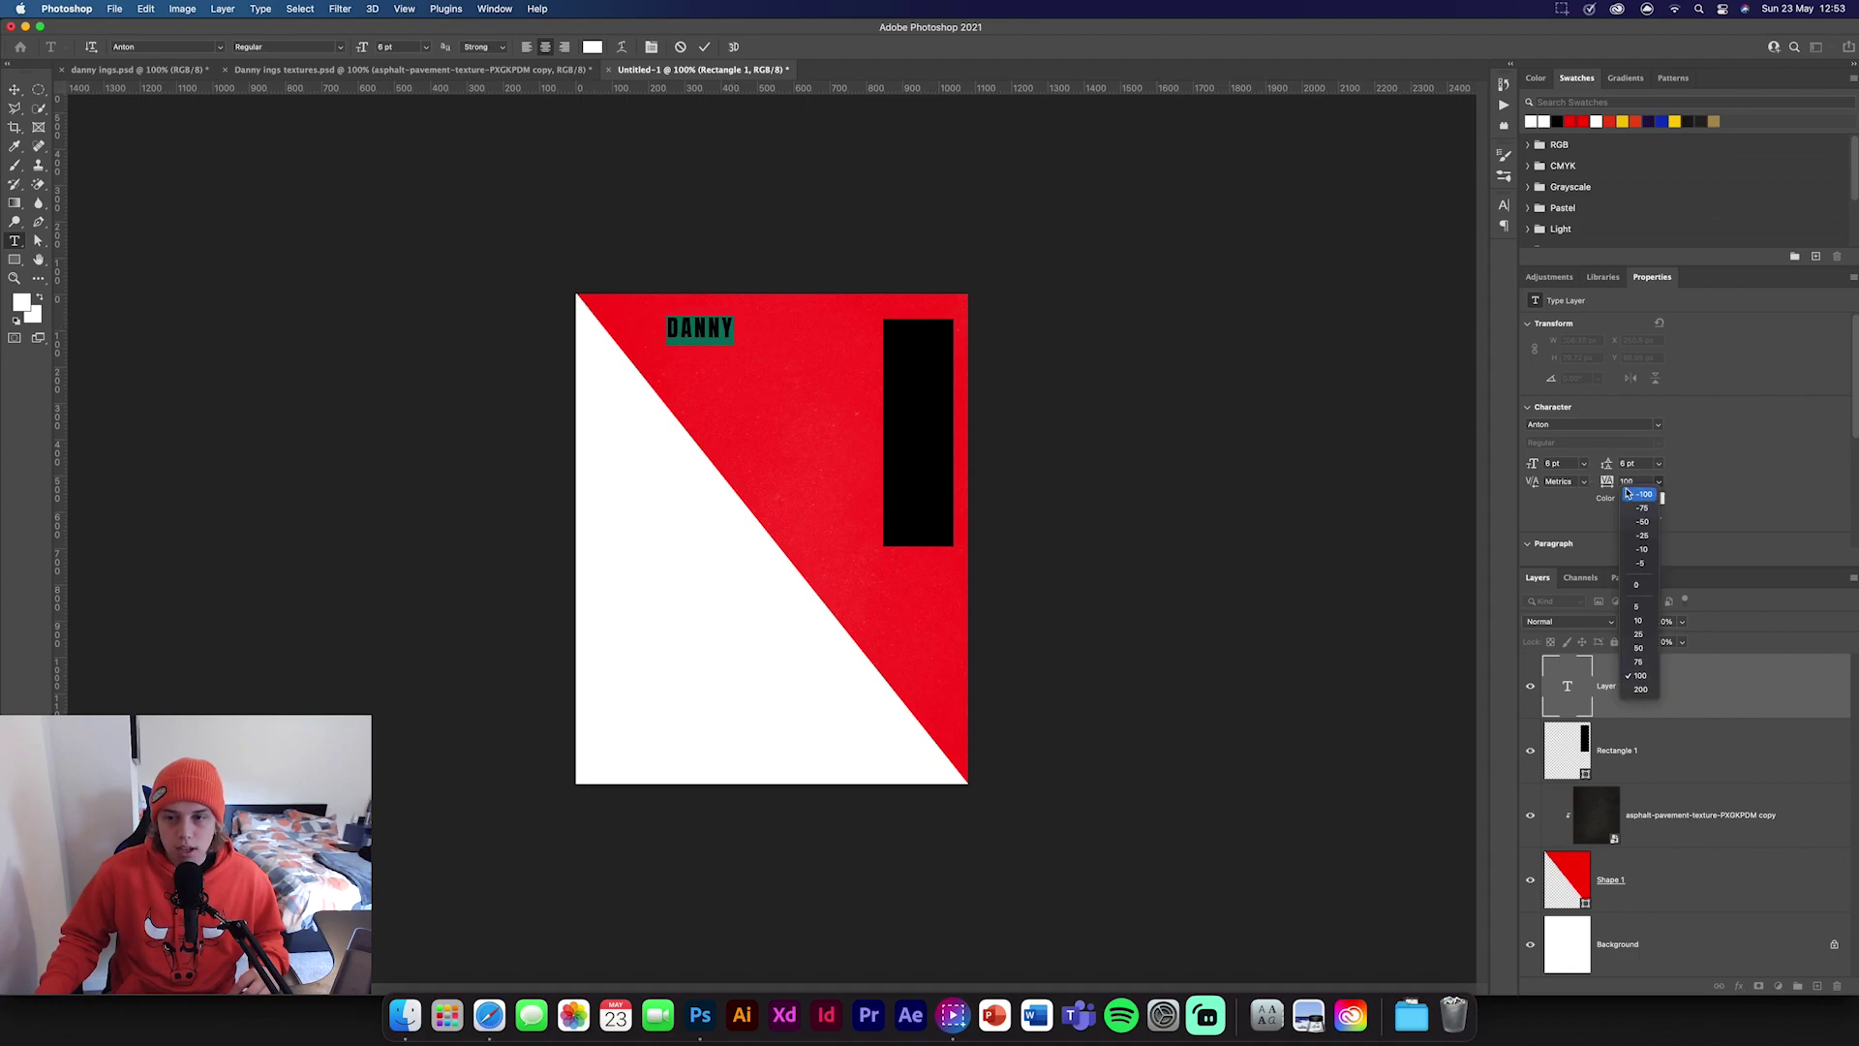
pyautogui.click(1643, 586)
pyautogui.press('super+Return')
# Enlarge the DANNY text, rotate it to read vertically downward, and place it over the black rectangle.
pyautogui.press('super+t')
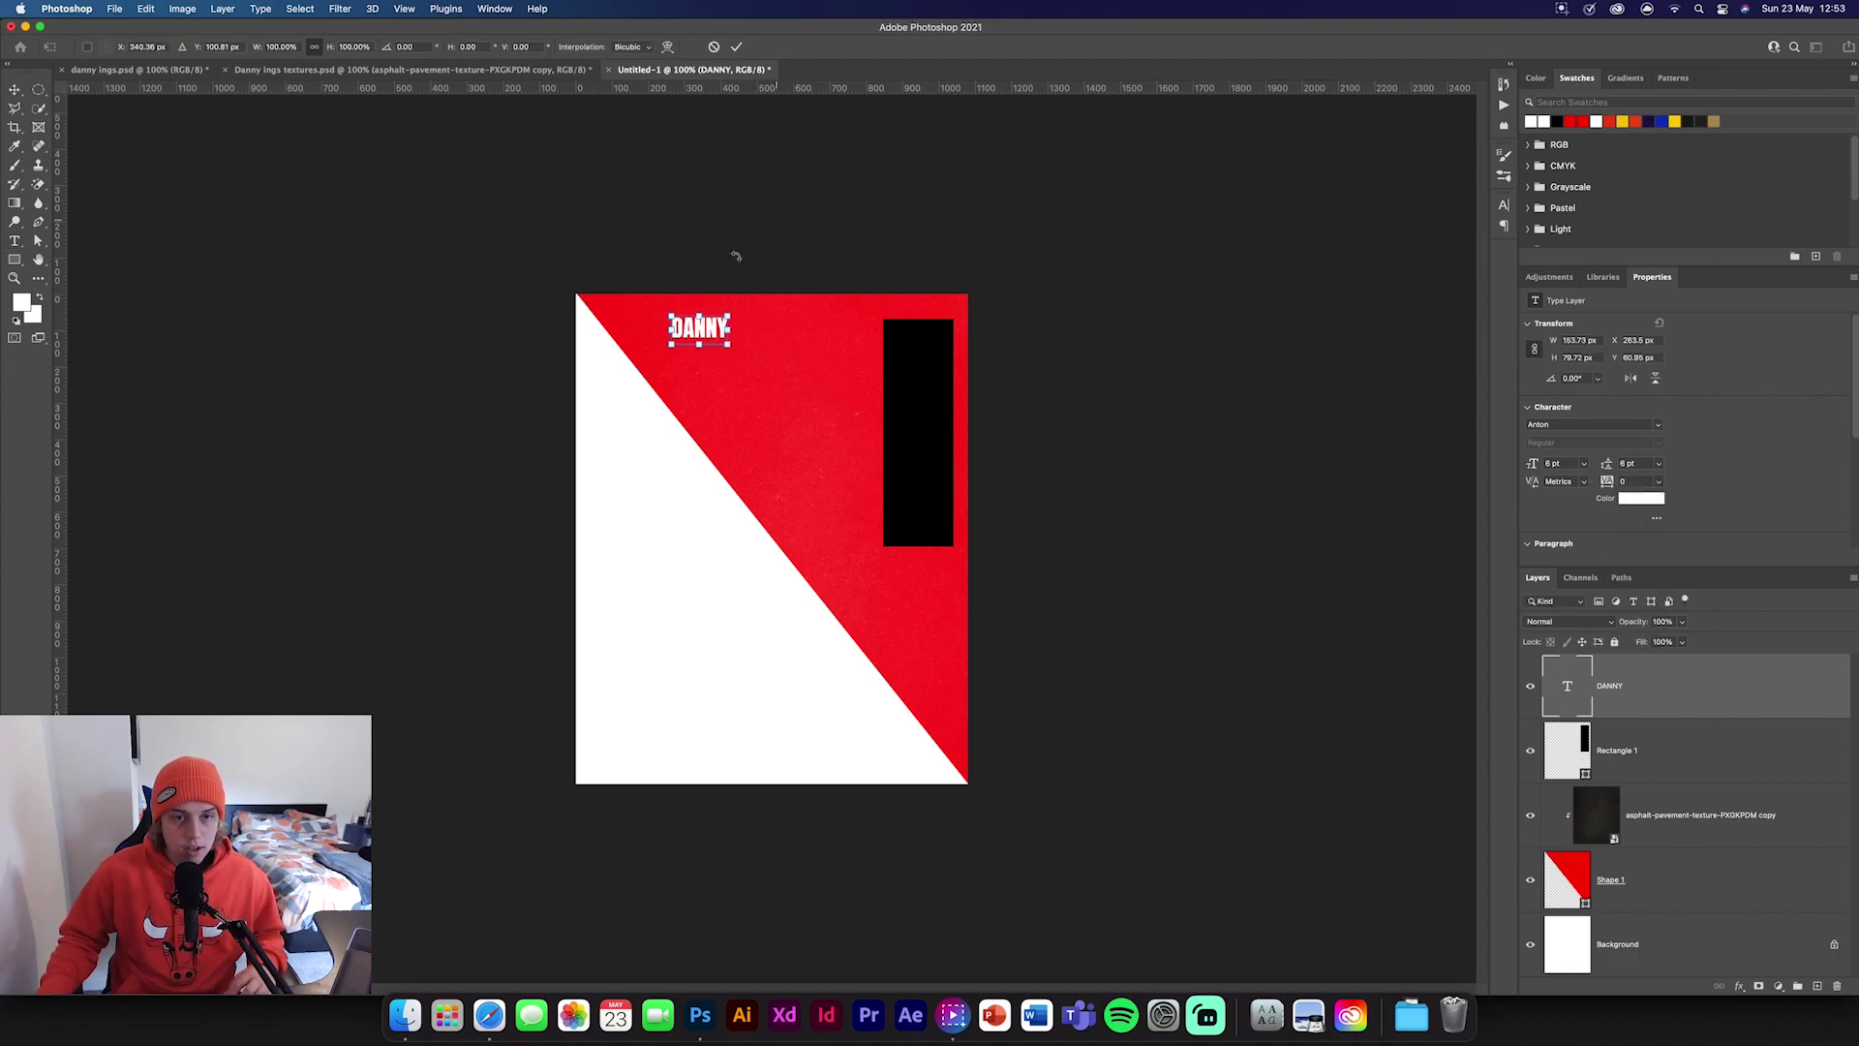
pyautogui.moveTo(736, 341); pyautogui.dragTo(876, 397)
pyautogui.moveTo(775, 348); pyautogui.dragTo(859, 568)
pyautogui.moveTo(871, 407)
pyautogui.mouseDown()
pyautogui.moveTo(908, 436)
pyautogui.moveTo(868, 436)
pyautogui.mouseUp()
pyautogui.press('Return')
# Widen the black rectangle behind the DANNY text to about 233 px.
pyautogui.click(1733, 751)
pyautogui.press('super+t')
pyautogui.press('Return')
# Center the DANNY text and the black rectangle on each other horizontally and vertically.
pyautogui.click(1715, 699)
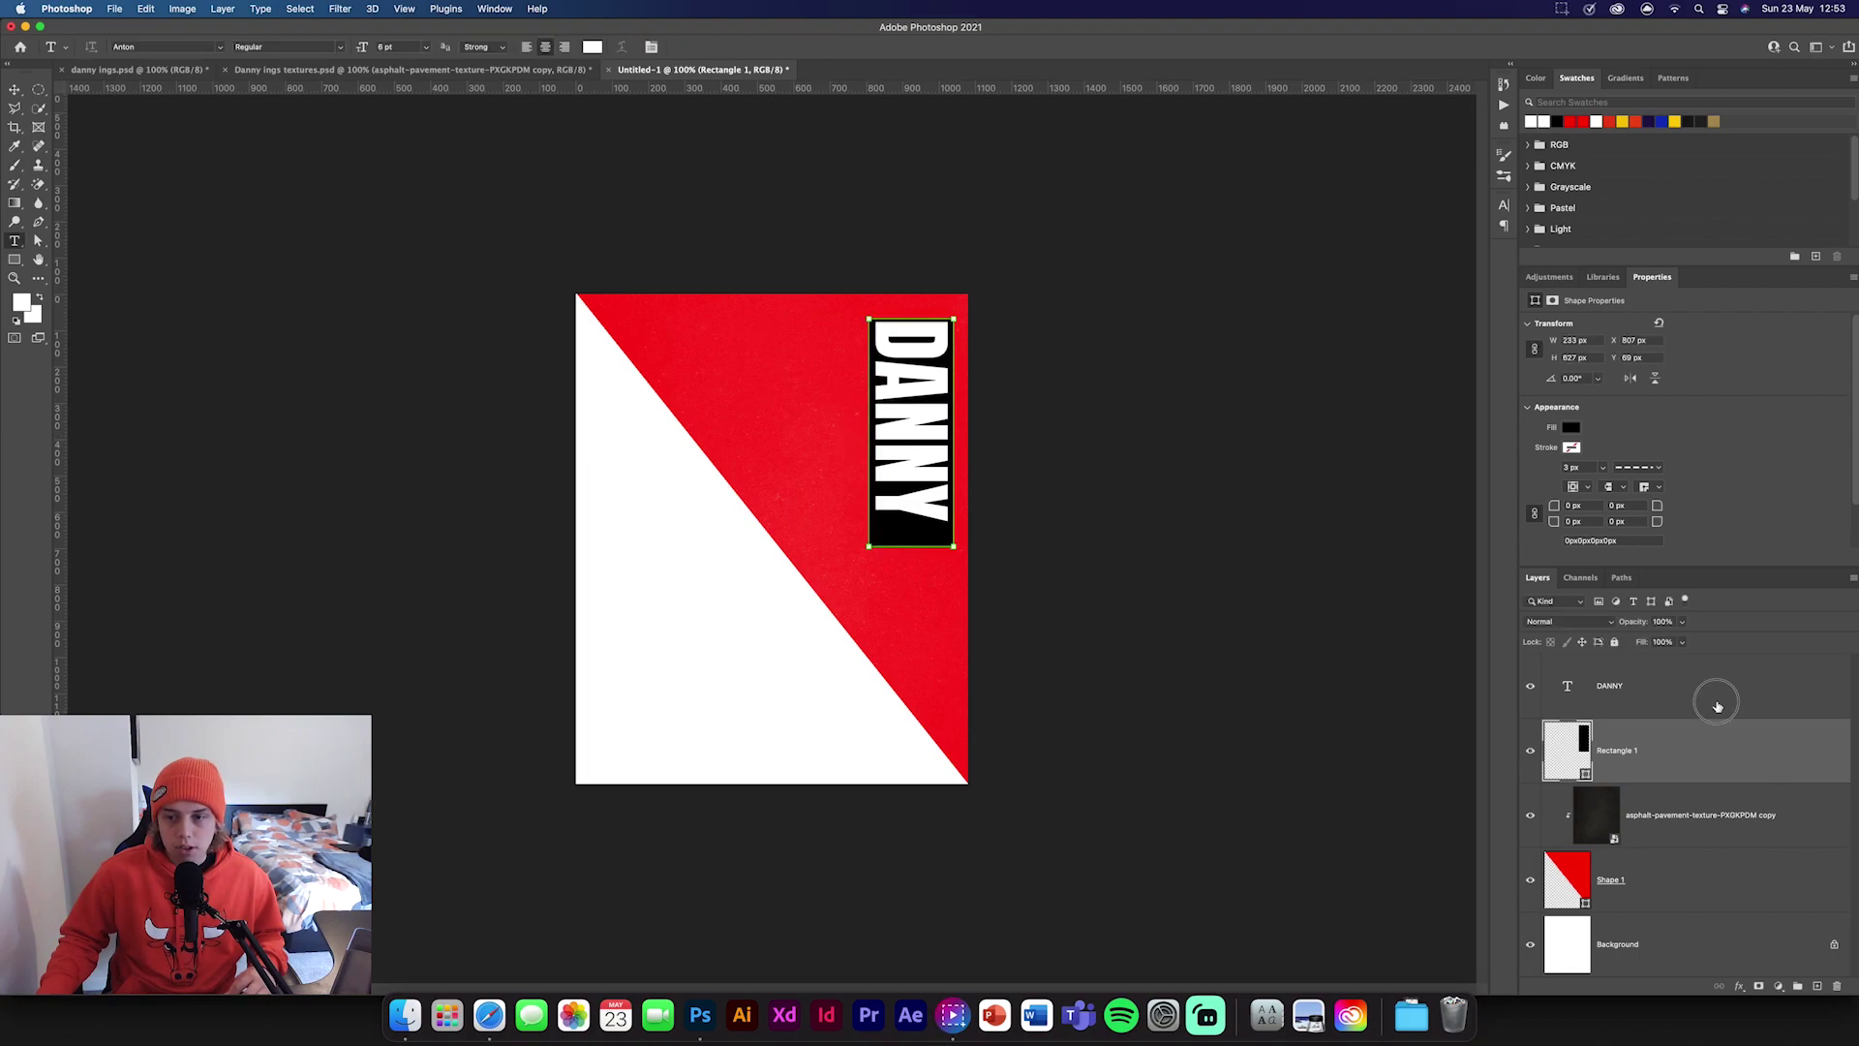
pyautogui.click(15, 89)
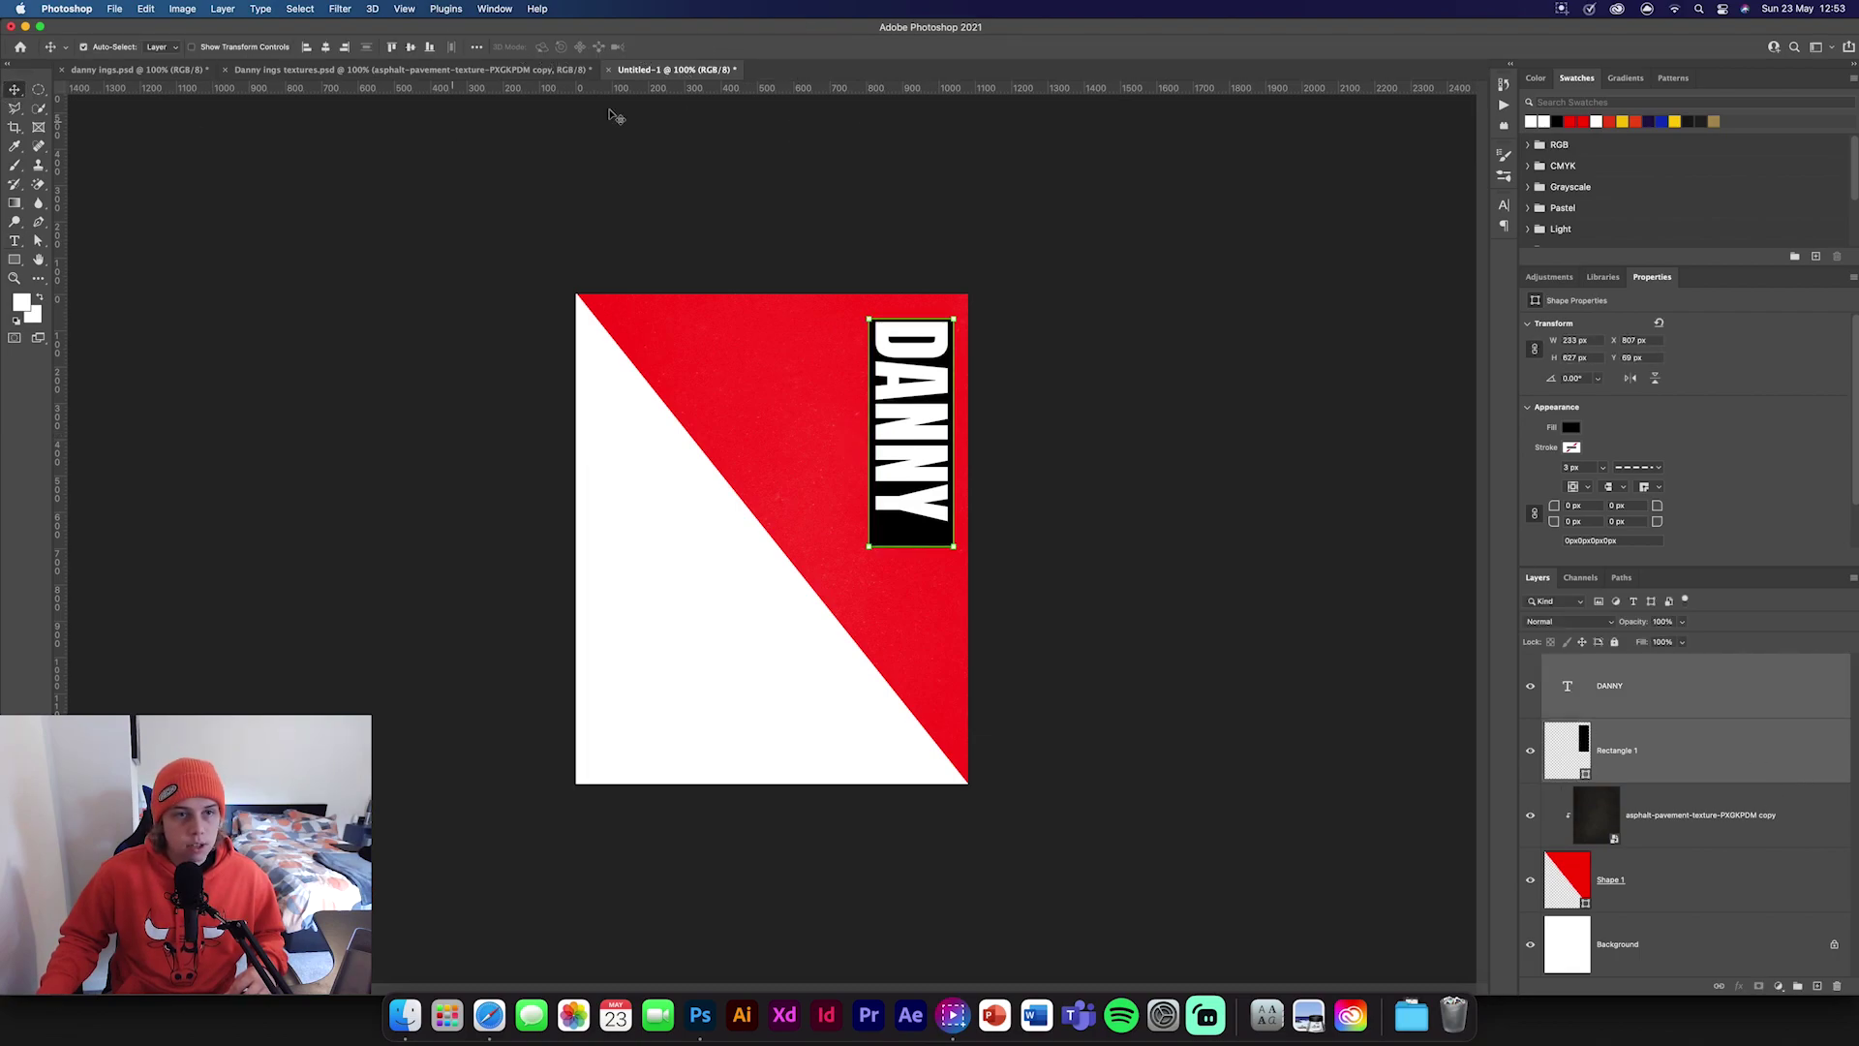
pyautogui.click(343, 47)
pyautogui.click(1385, 419)
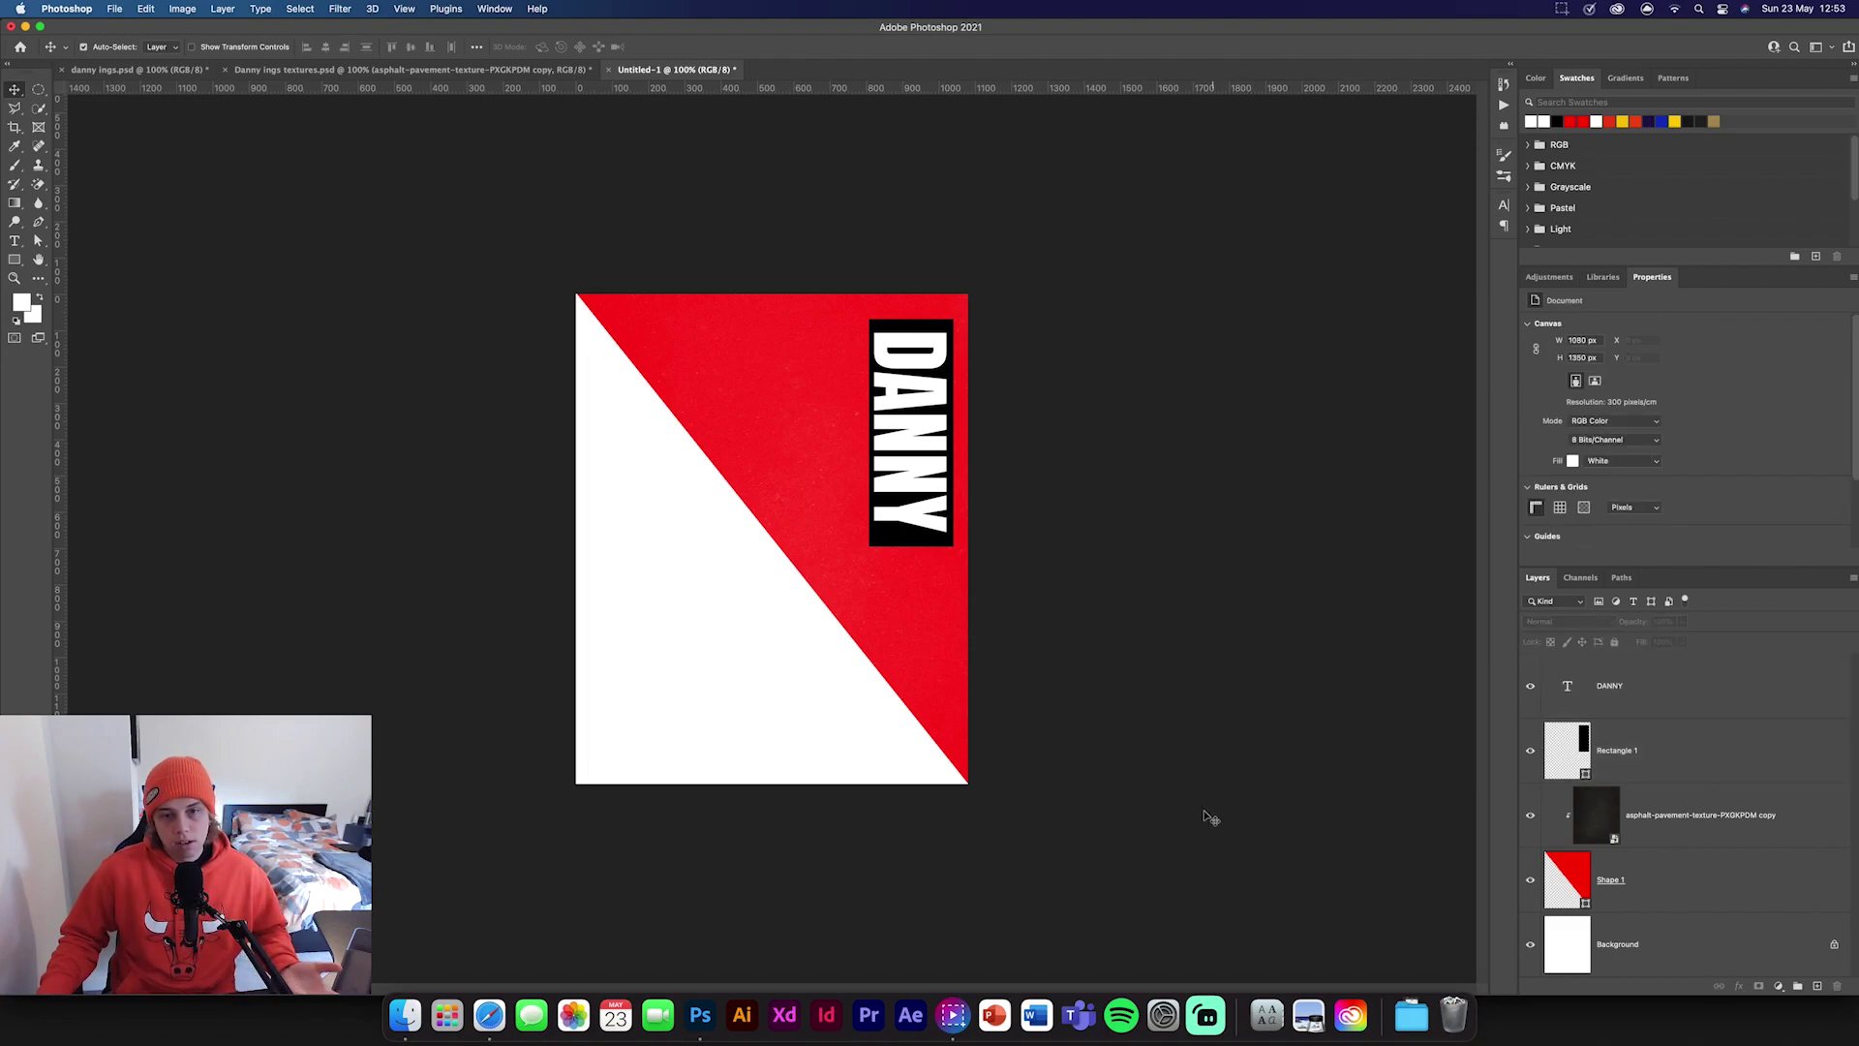
# Shorten the black rectangle equally at both ends so its margins around the DANNY text look even.
pyautogui.click(1741, 736)
pyautogui.press('super+t')
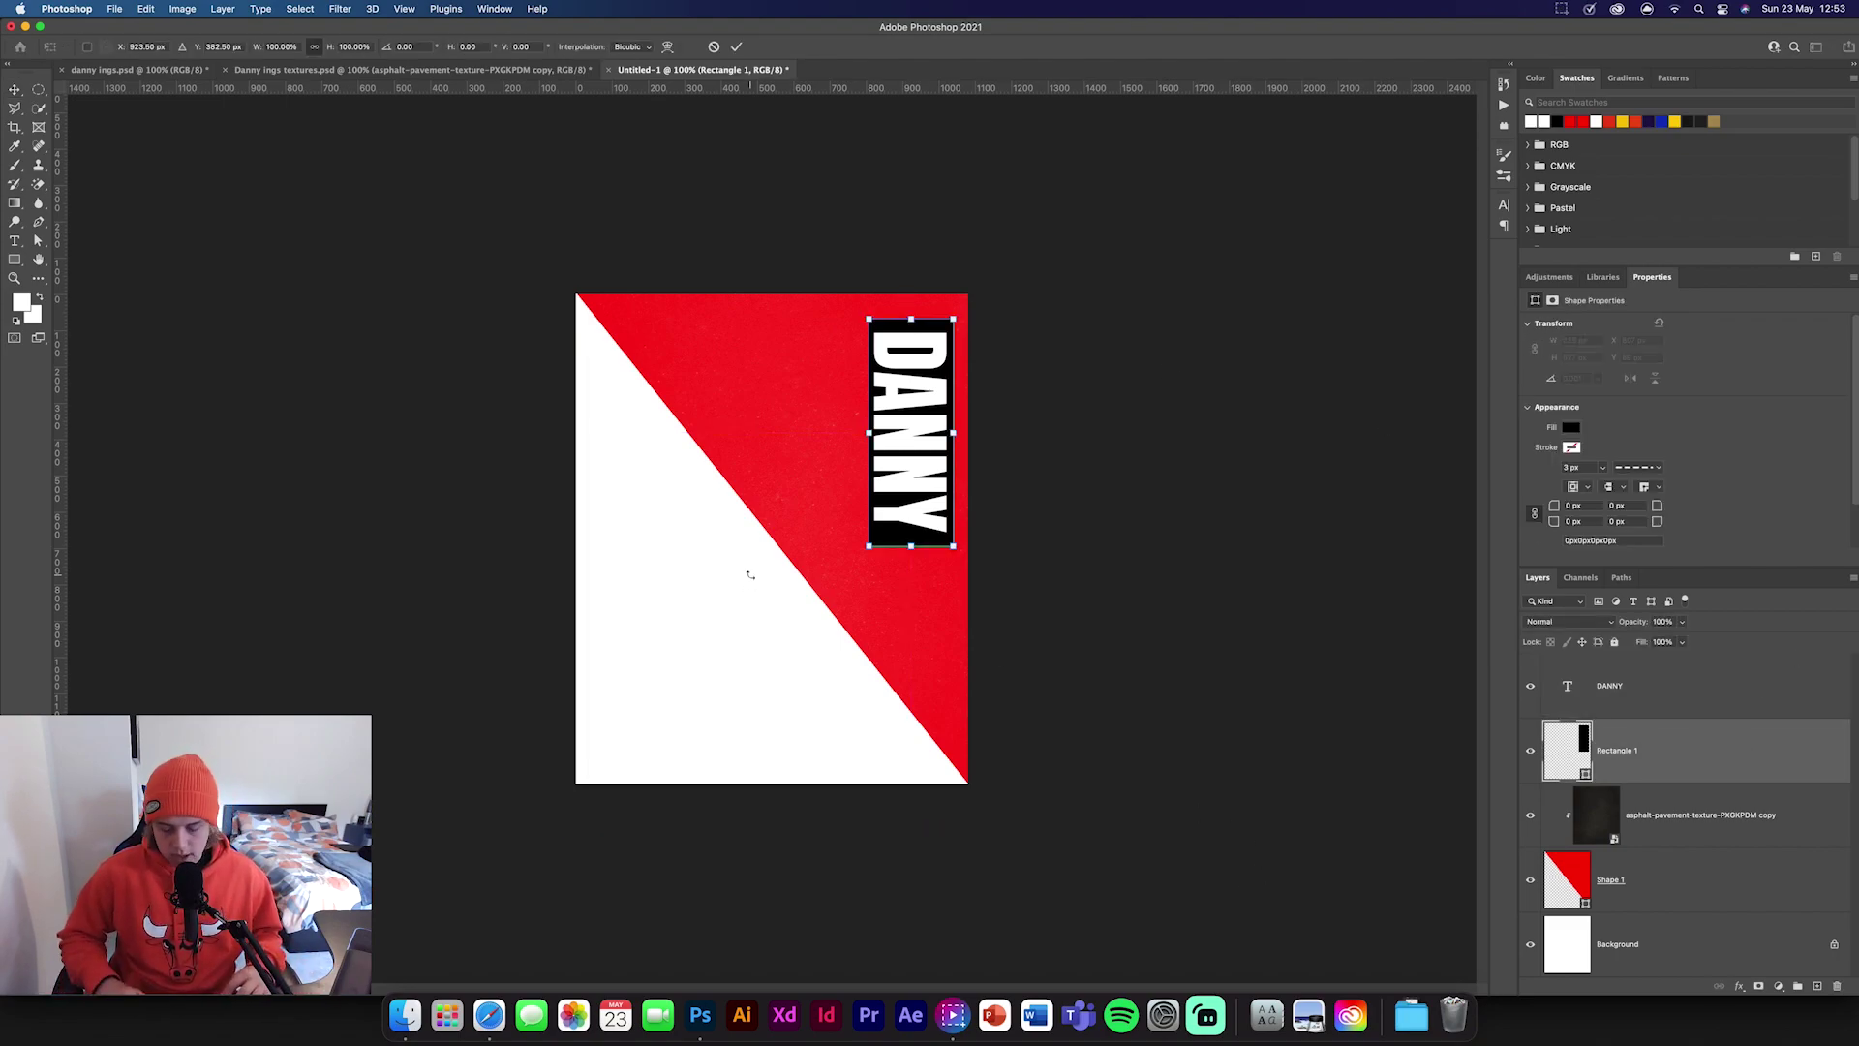
pyautogui.press('super+equal')
pyautogui.hscroll(3, 794, 545)
pyautogui.scroll(2, 794, 545)
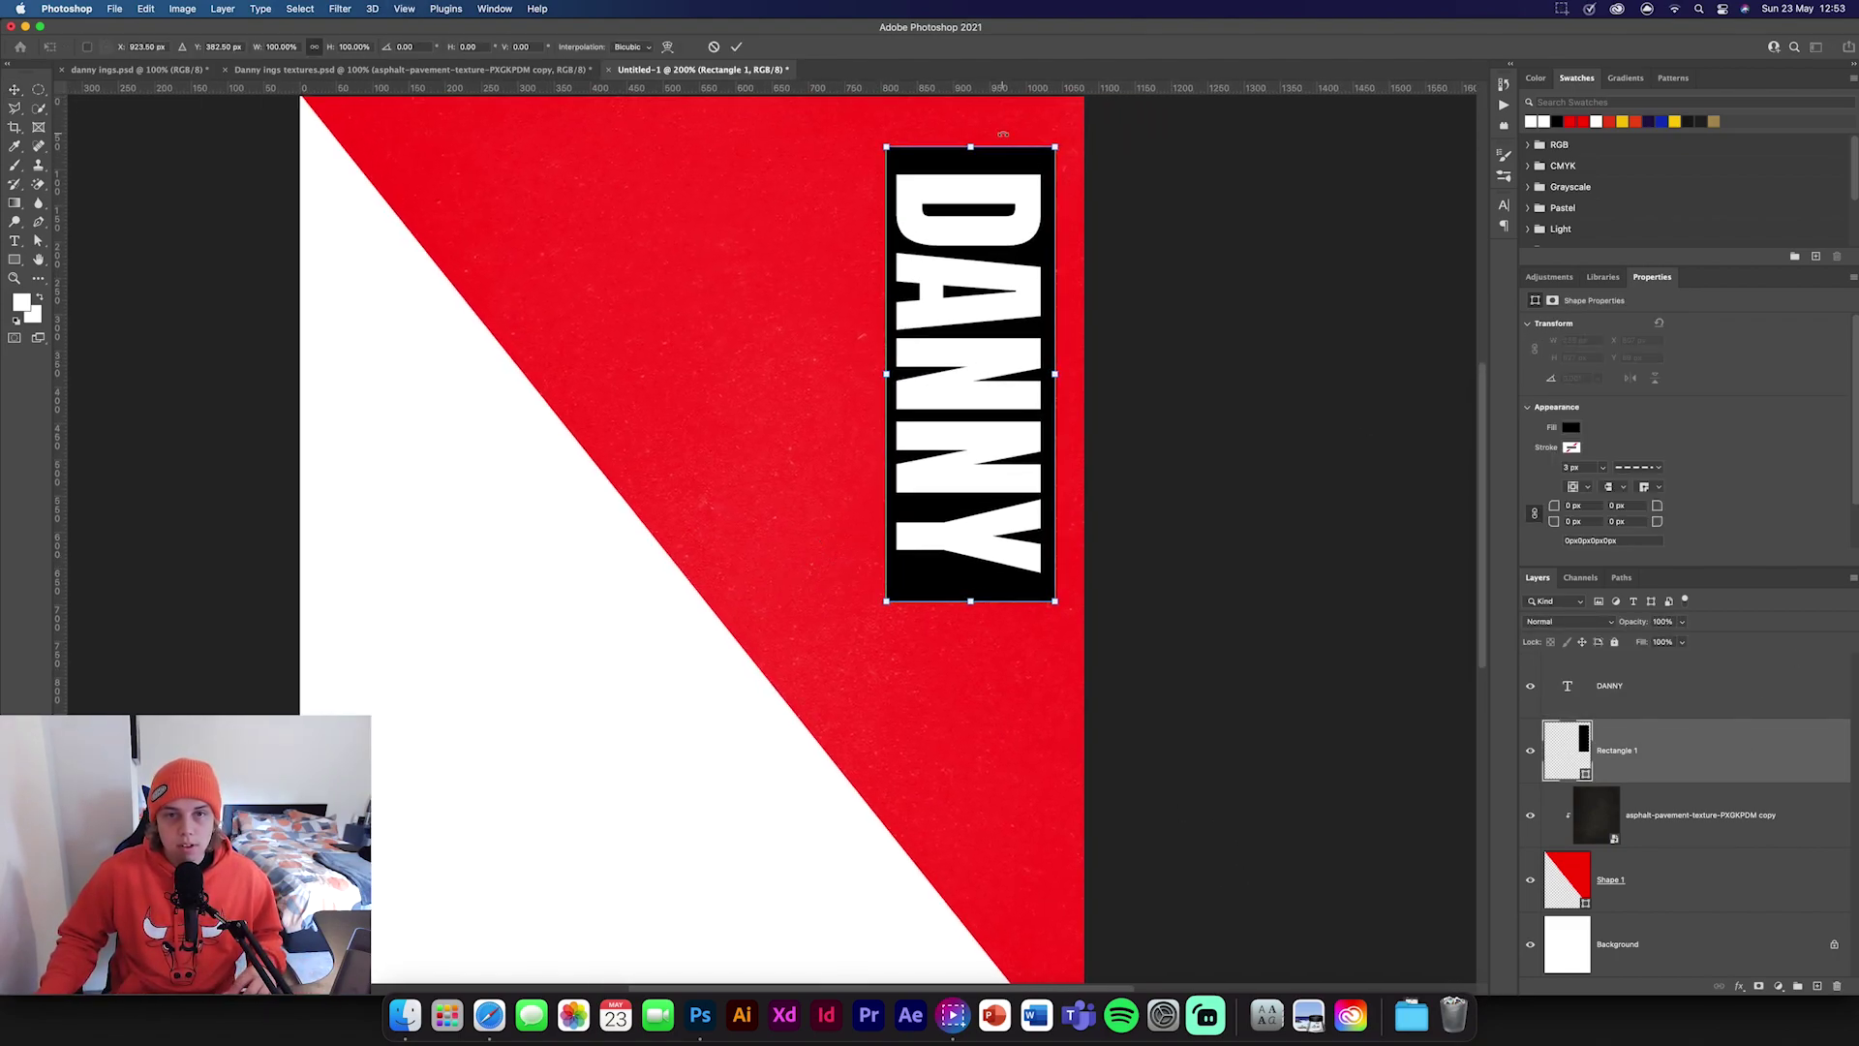
pyautogui.moveTo(967, 149); pyautogui.dragTo(970, 163)
pyautogui.click(736, 49)
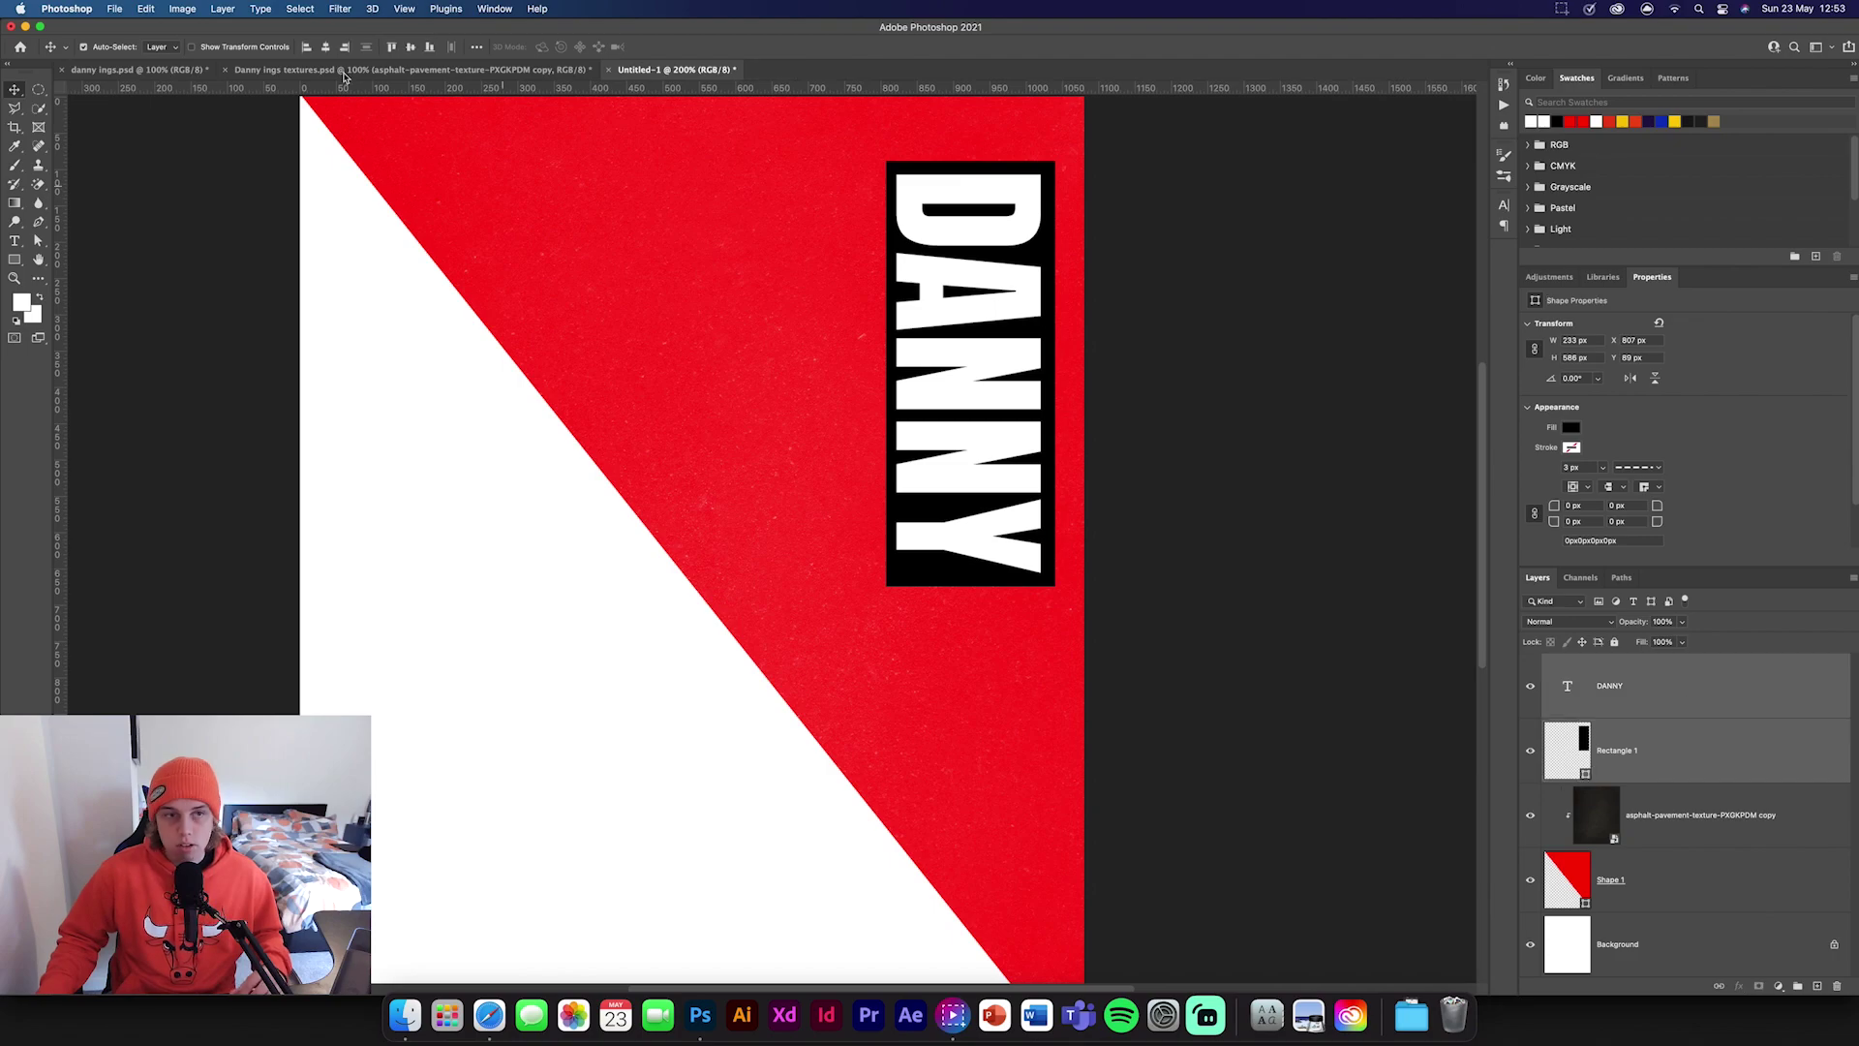
pyautogui.click(1276, 485)
pyautogui.press('super+minus')
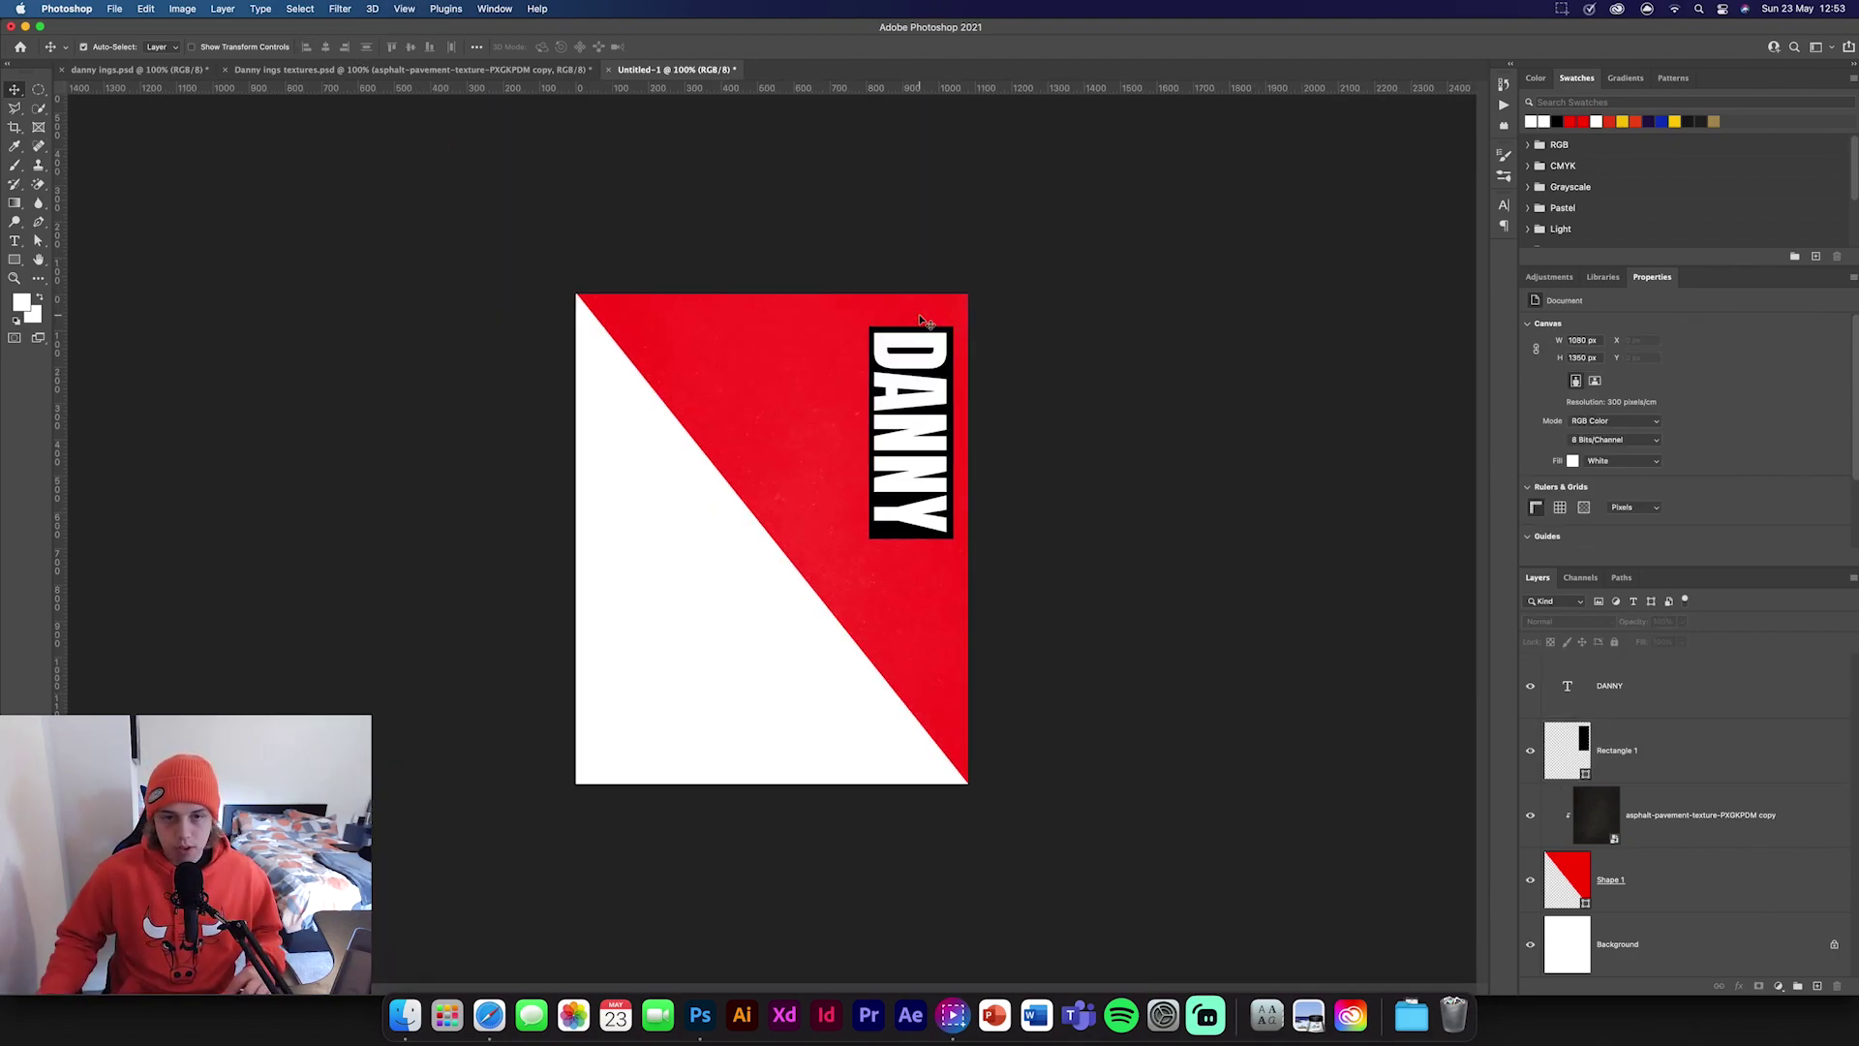
# Convert the DANNY text and Rectangle 1 layers together into one smart object.
pyautogui.click(1767, 704)
pyautogui.keyDown('shift'); pyautogui.click(1767, 744); pyautogui.keyUp('shift')
pyautogui.rightClick(1767, 744)
pyautogui.click(1639, 505)
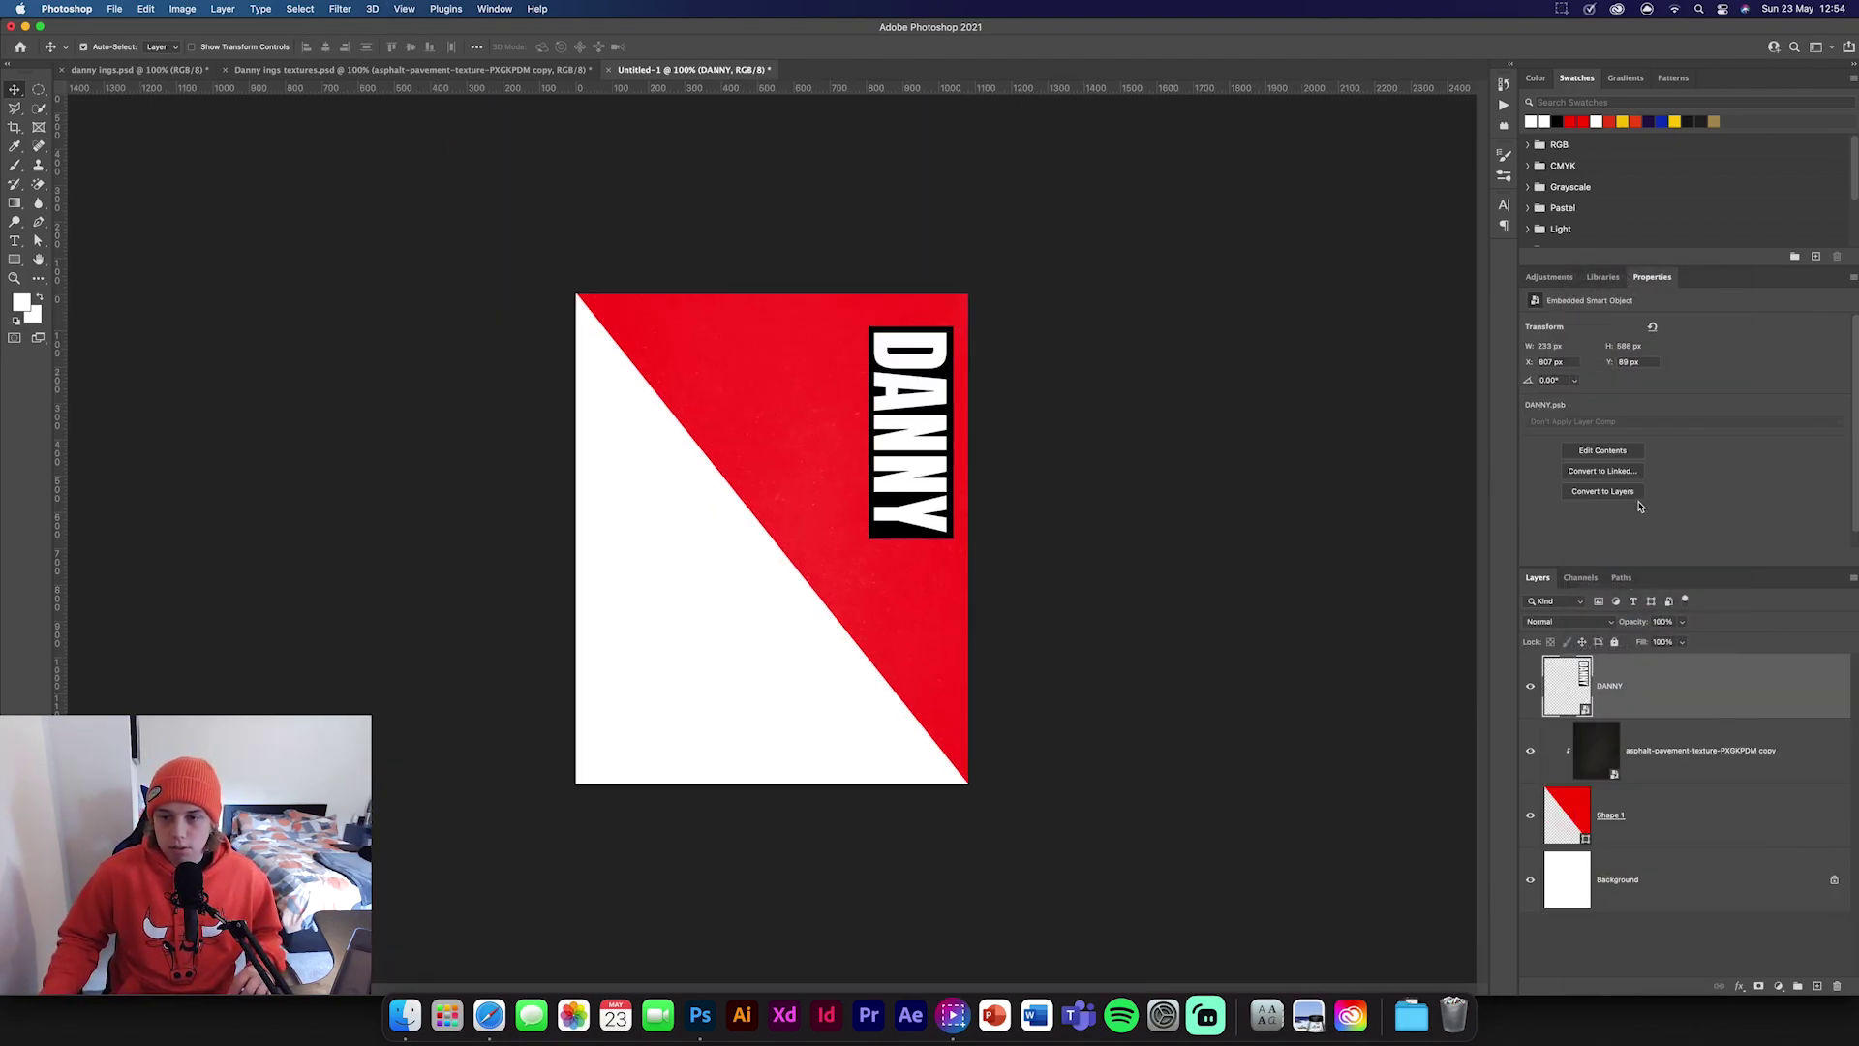
# Move the DANNY block about 14 px right and 64 px up, closer to the canvas's upper-right corner.
pyautogui.press('super+t')
pyautogui.moveTo(901, 429); pyautogui.dragTo(903, 405)
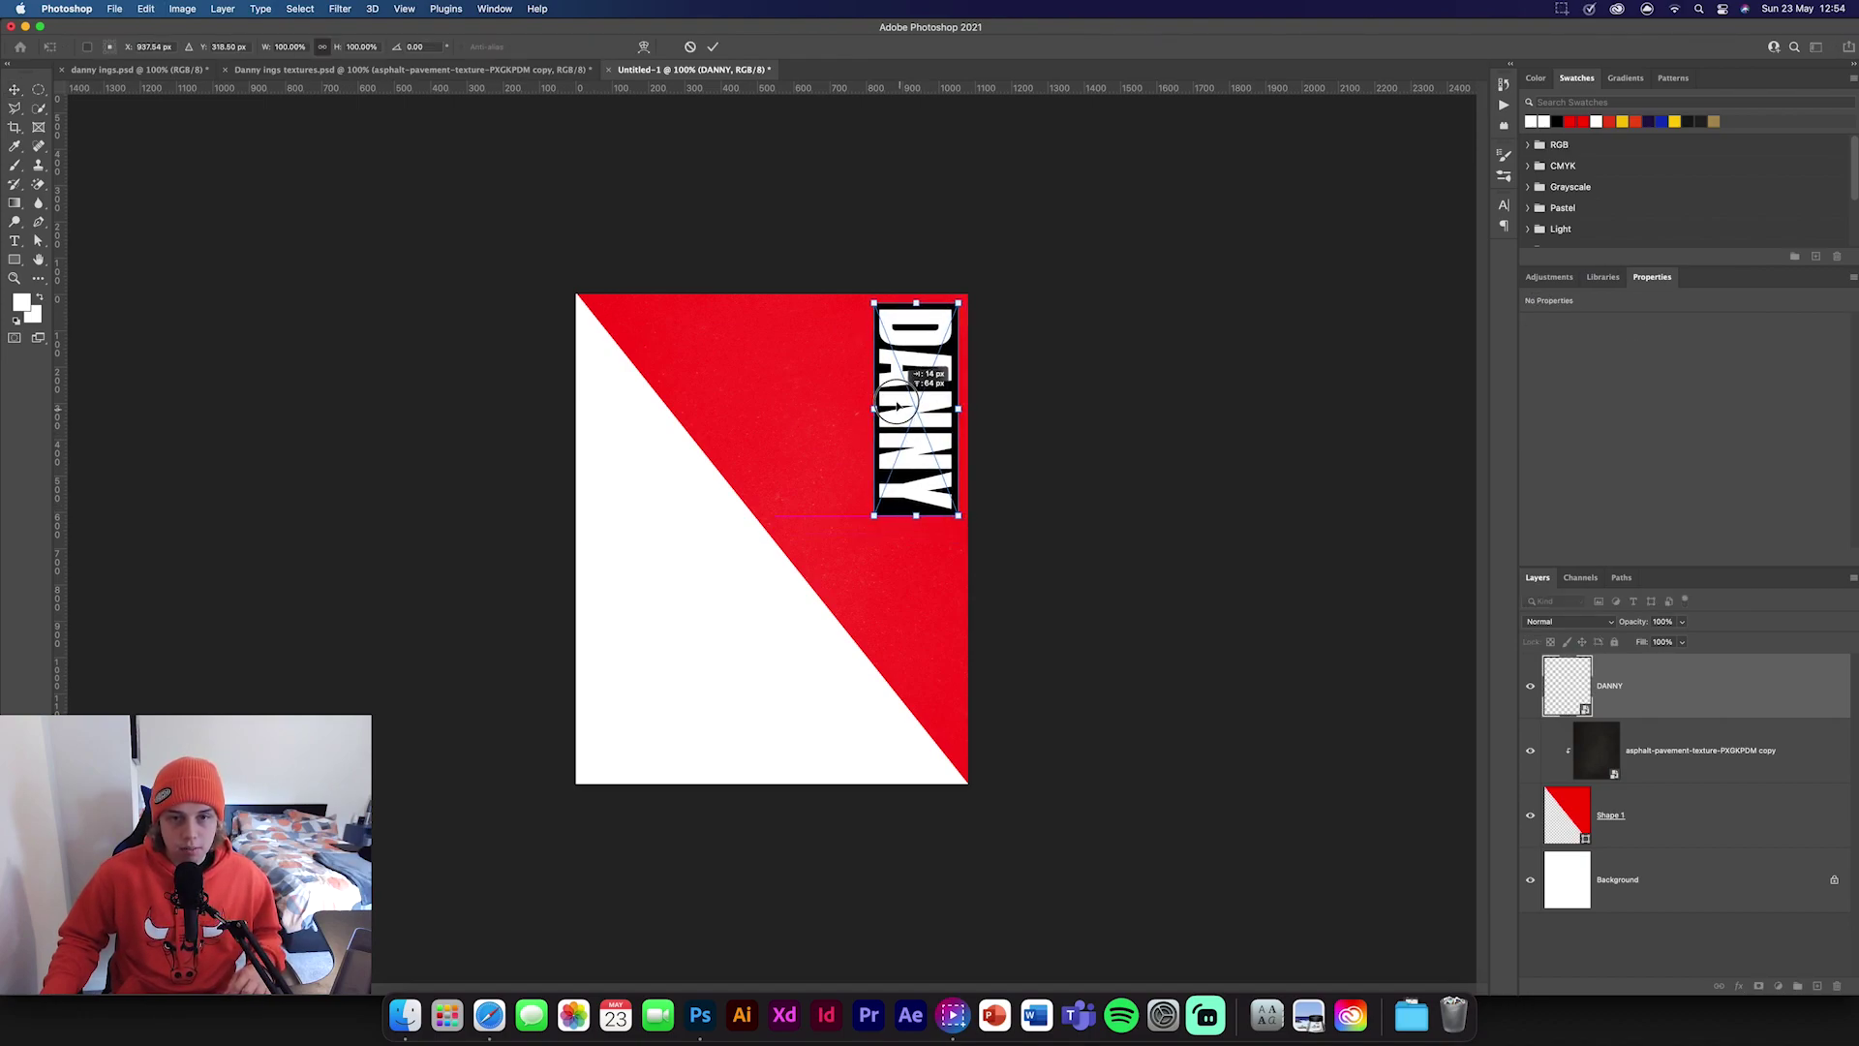
pyautogui.click(713, 47)
pyautogui.click(1268, 557)
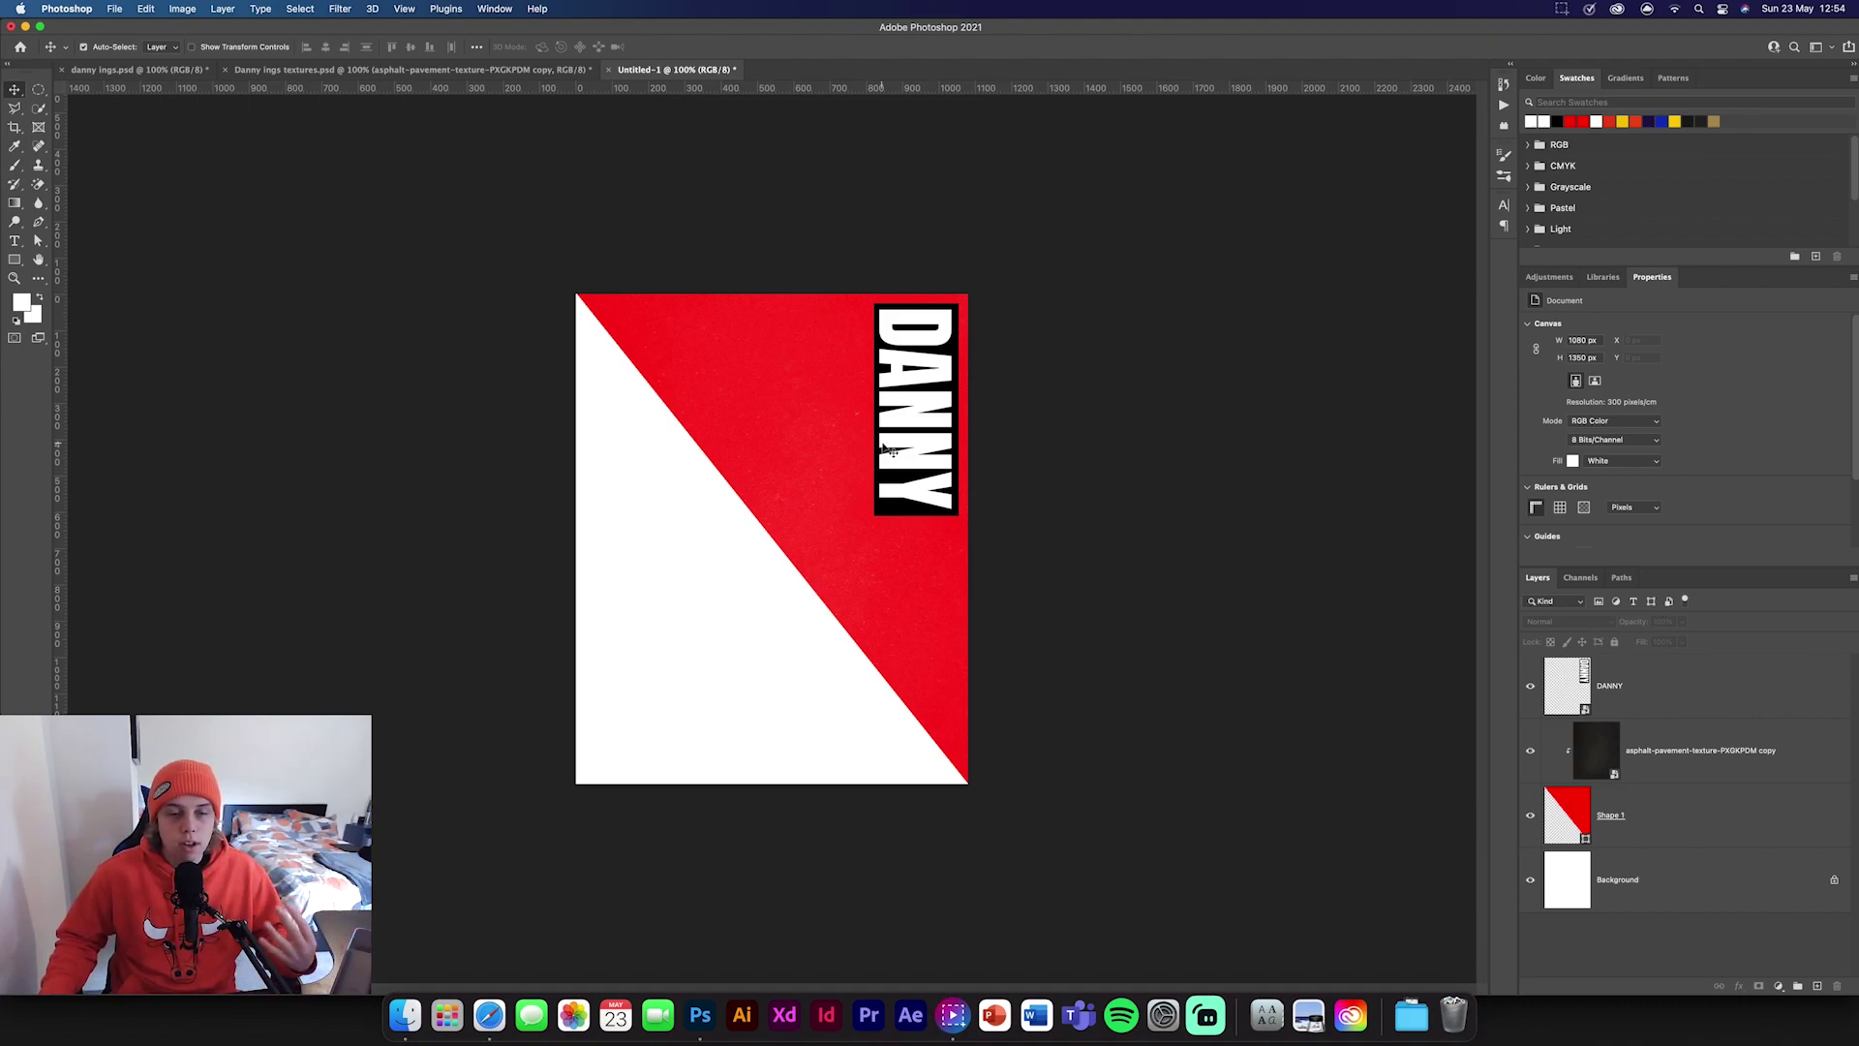
# Copy the grunge 2, paper, scratch and grunge textures from Danny Ings textures.psd into Untitled-1 and fit them over the canvas.
pyautogui.hotkey('ctrl', 'shift', 'Tab')
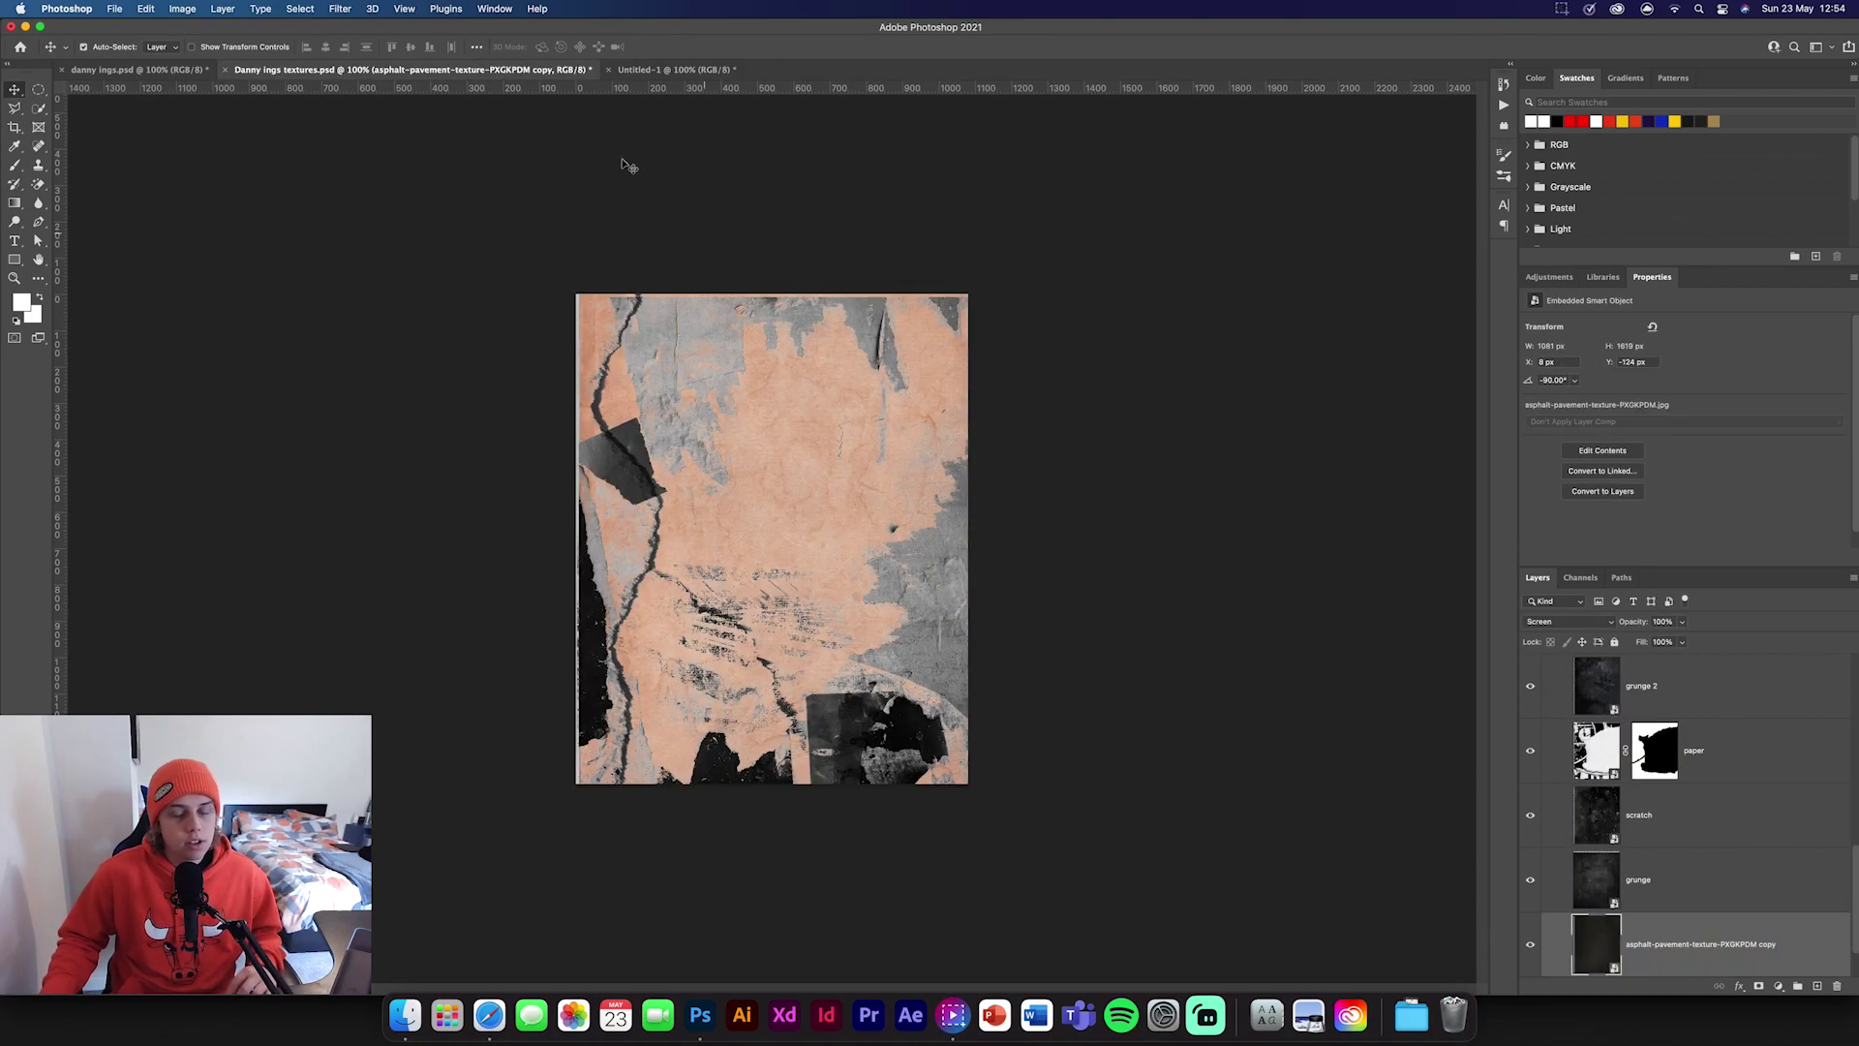
pyautogui.scroll(1, 1704, 852)
pyautogui.click(1714, 874)
pyautogui.keyDown('shift'); pyautogui.click(1702, 934); pyautogui.keyUp('shift')
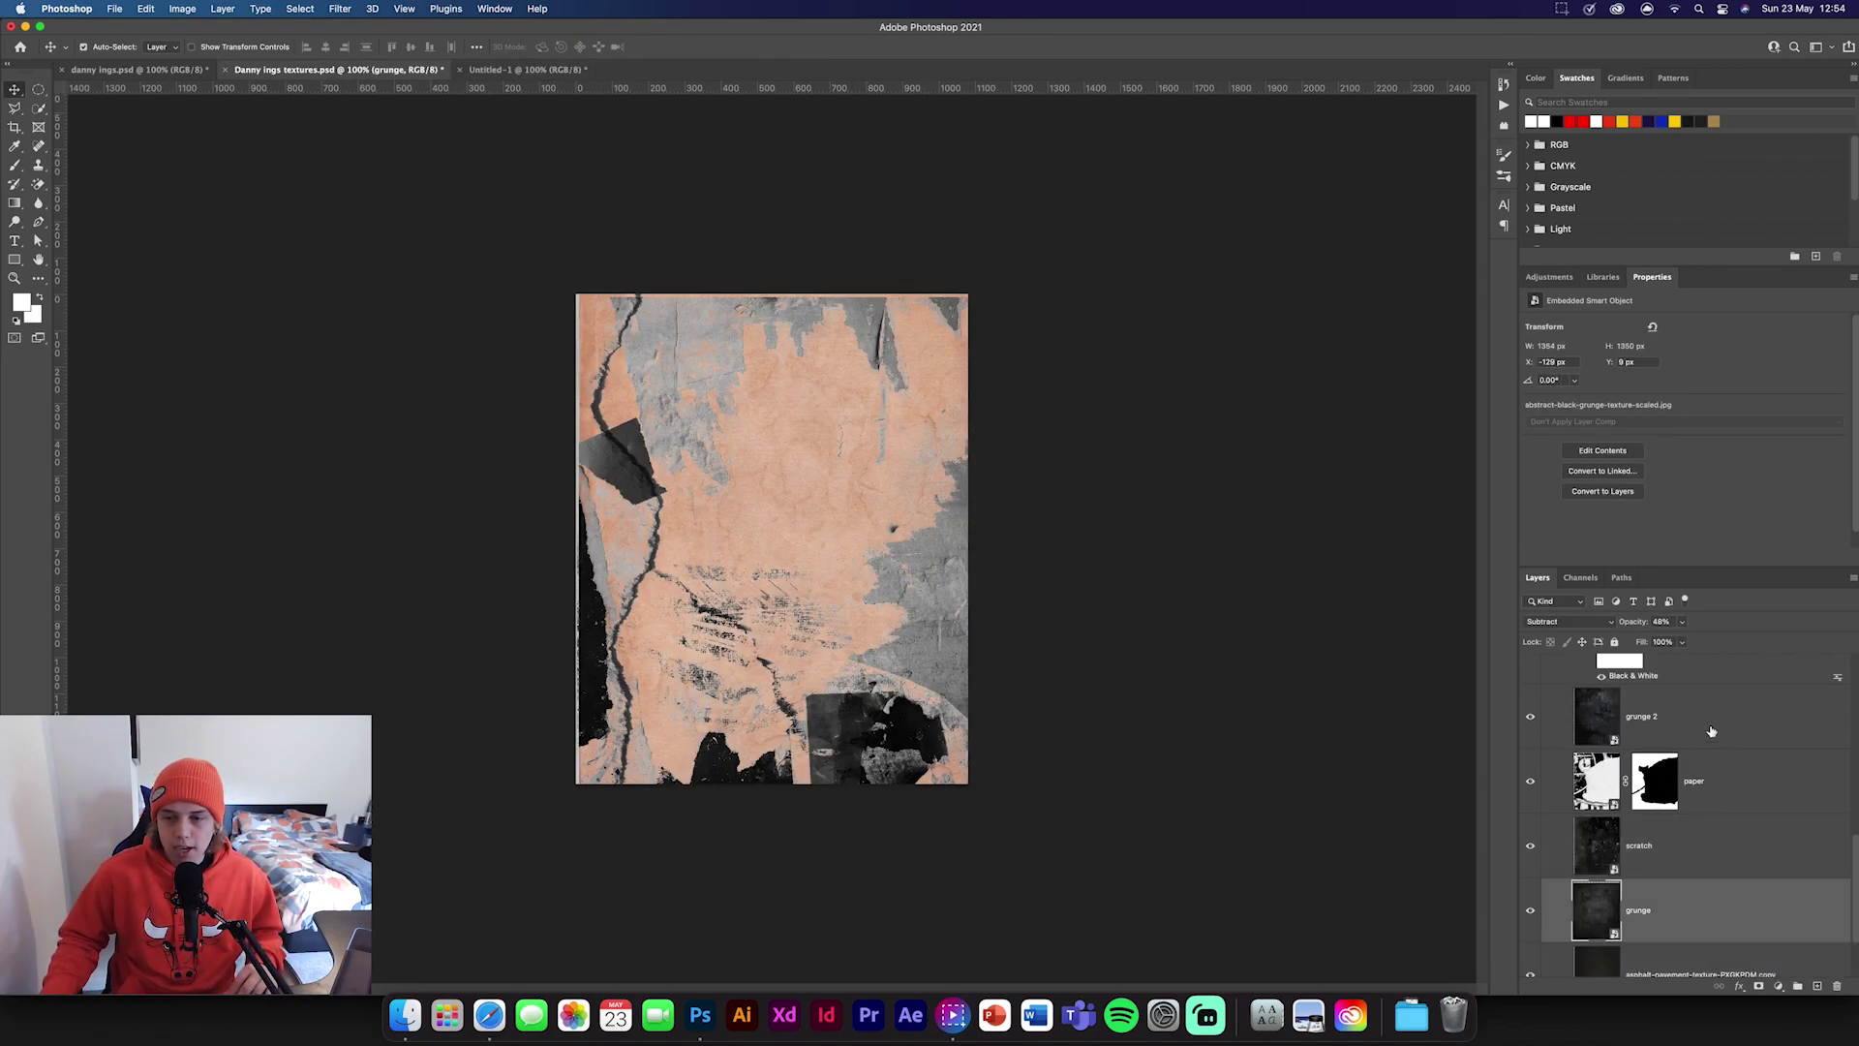
pyautogui.keyDown('shift'); pyautogui.click(1711, 730); pyautogui.keyUp('shift')
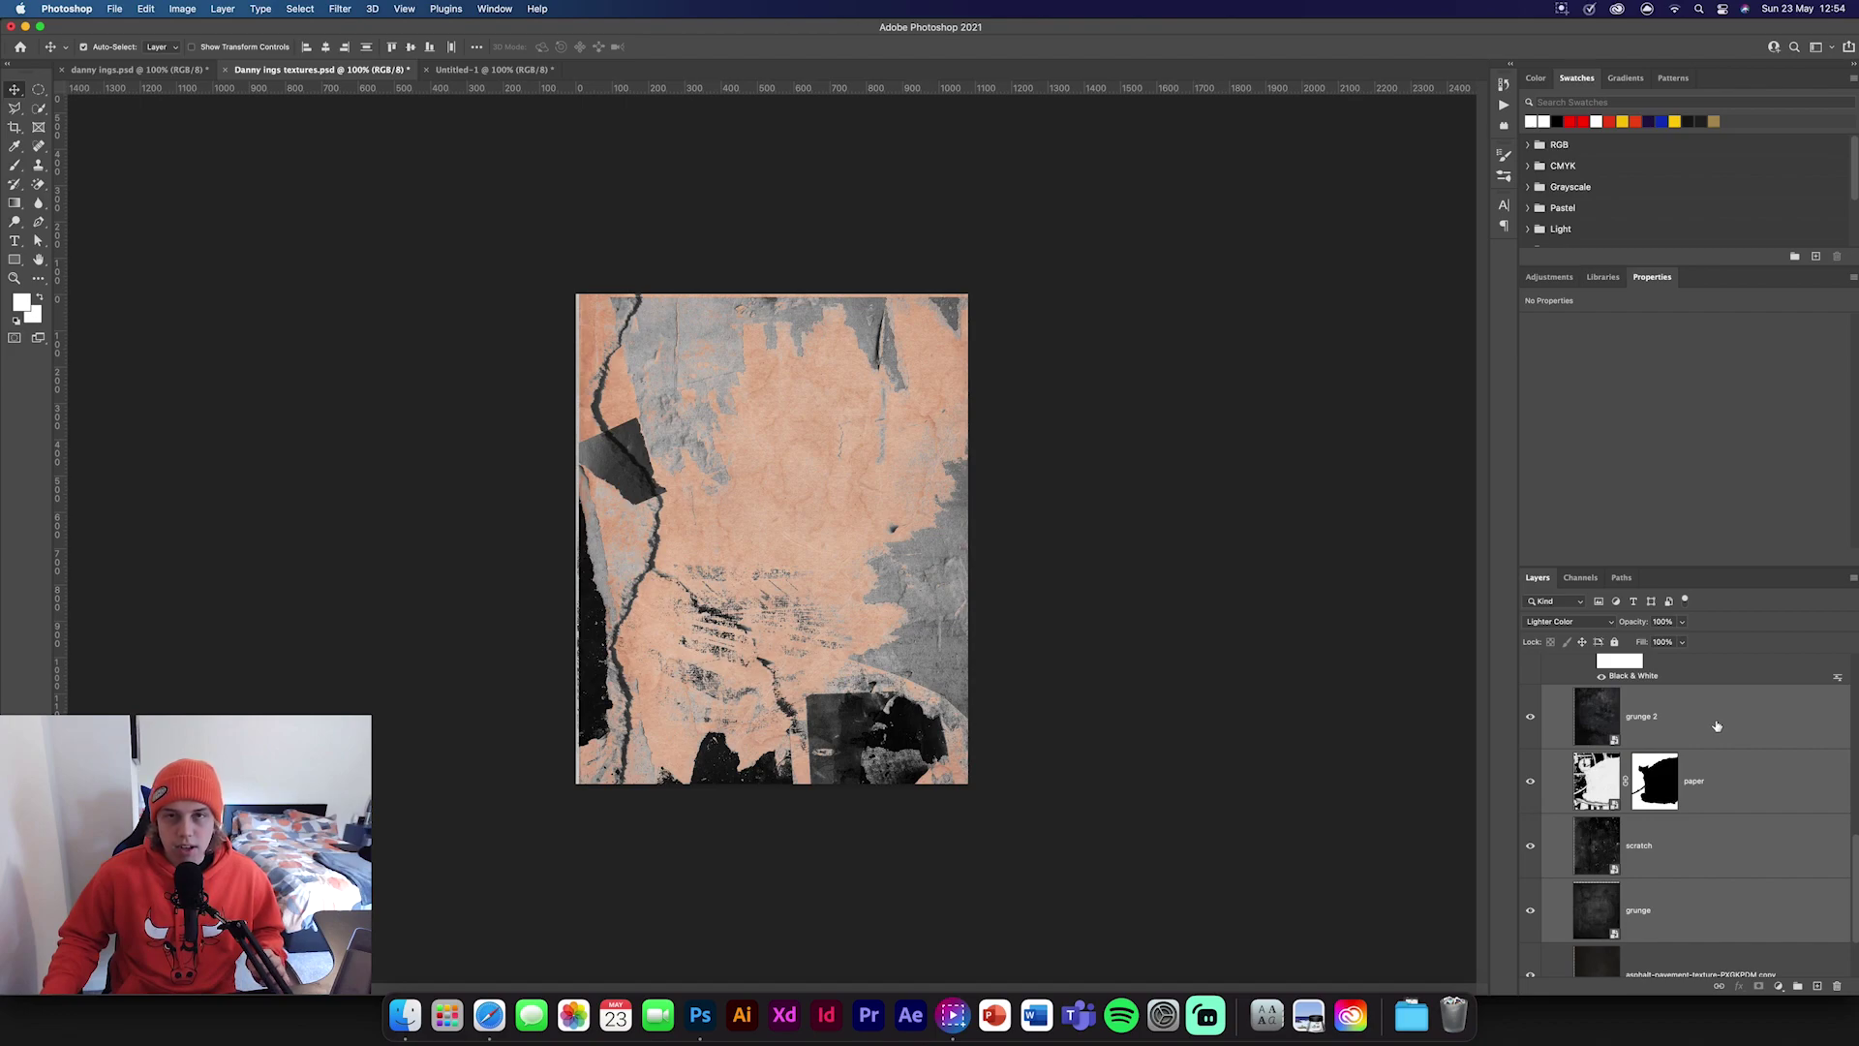
pyautogui.moveTo(1716, 726); pyautogui.dragTo(887, 528)
pyautogui.press('super+t')
pyautogui.press('Return')
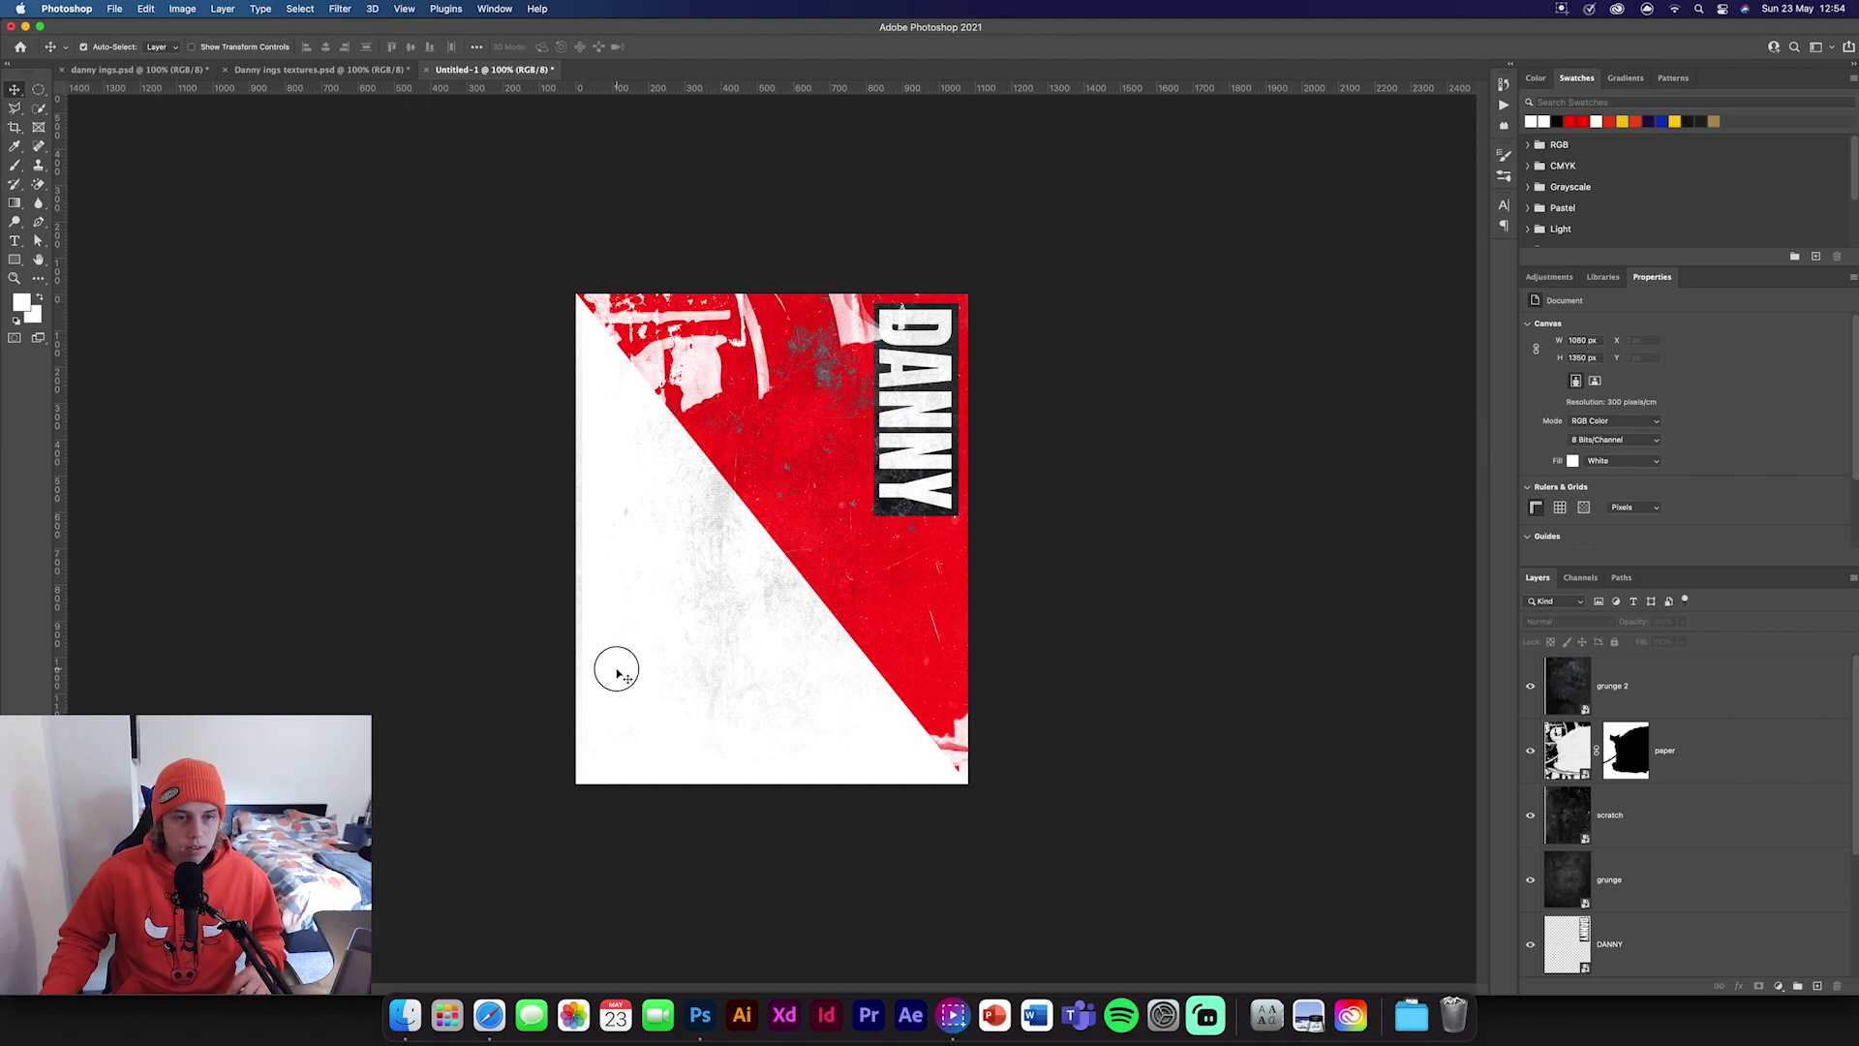
# Enlarge the scratch texture to about 1098 × 2049 px so it reaches the canvas's left edge.
pyautogui.moveTo(613, 665); pyautogui.dragTo(632, 685)
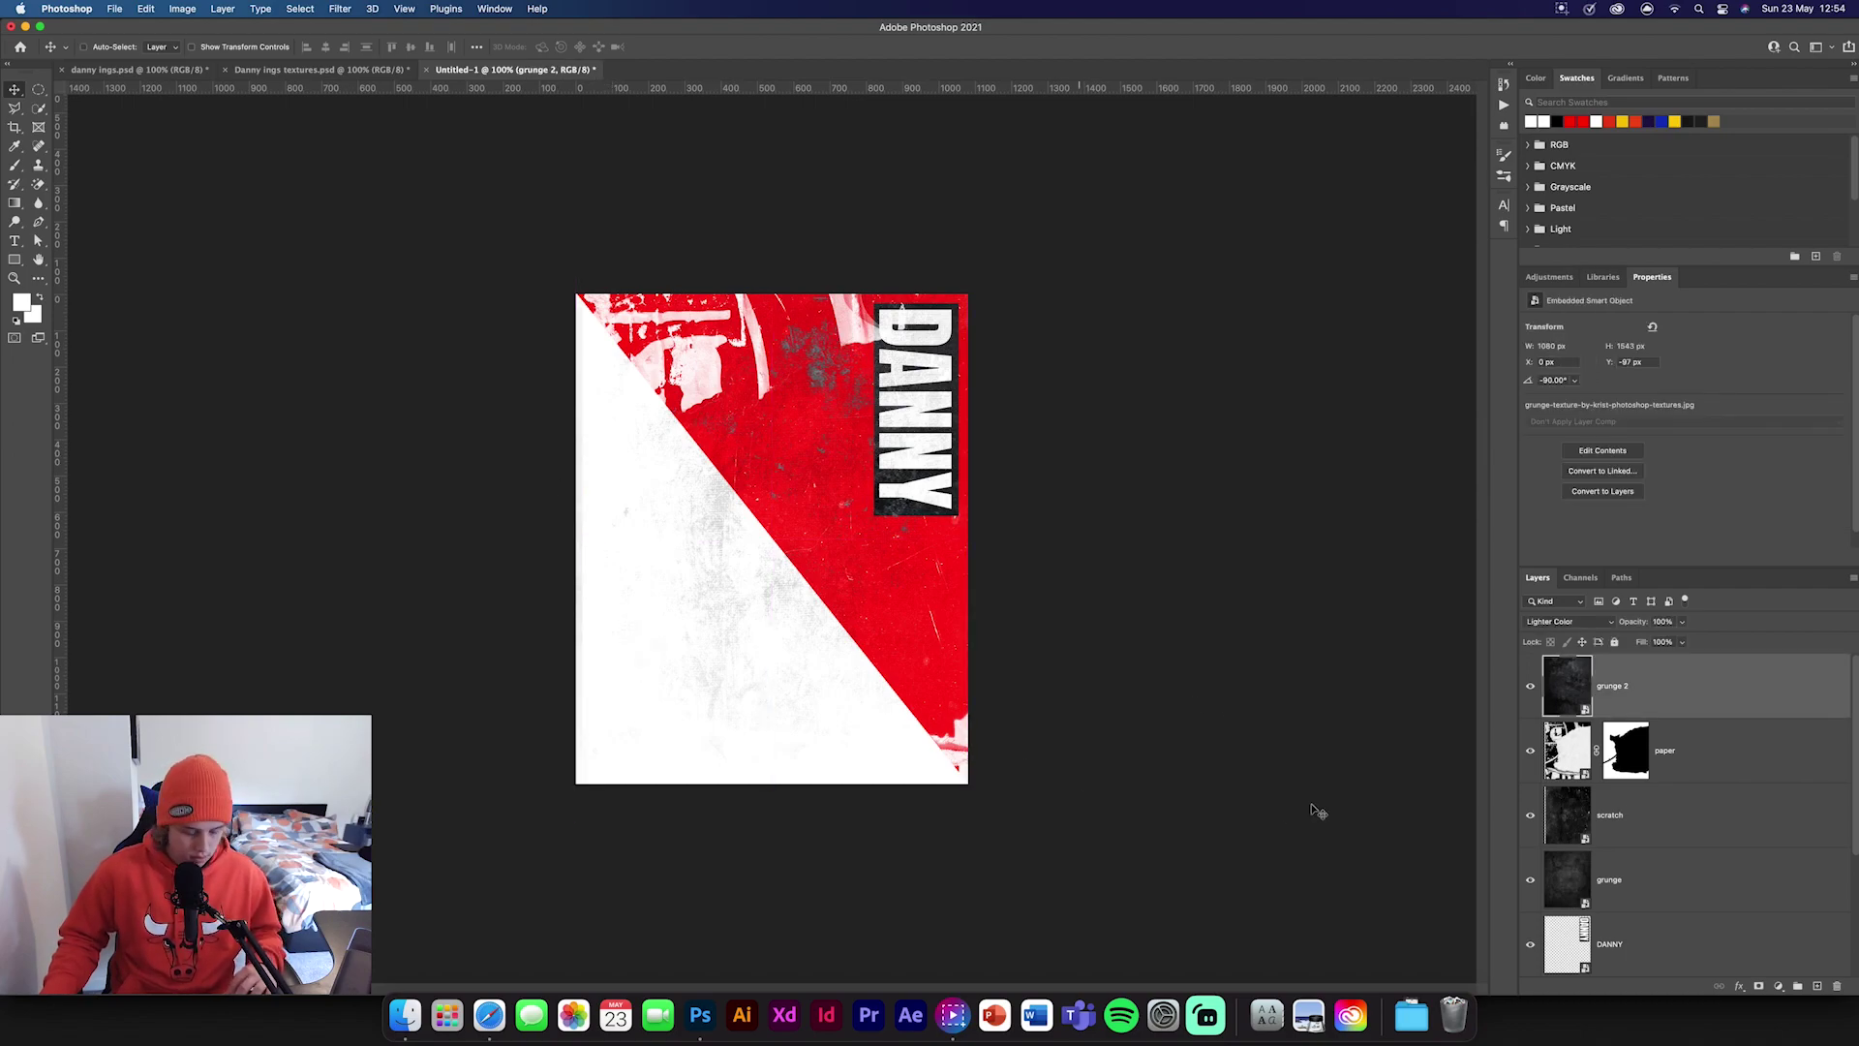
pyautogui.click(1660, 818)
pyautogui.press('super+t')
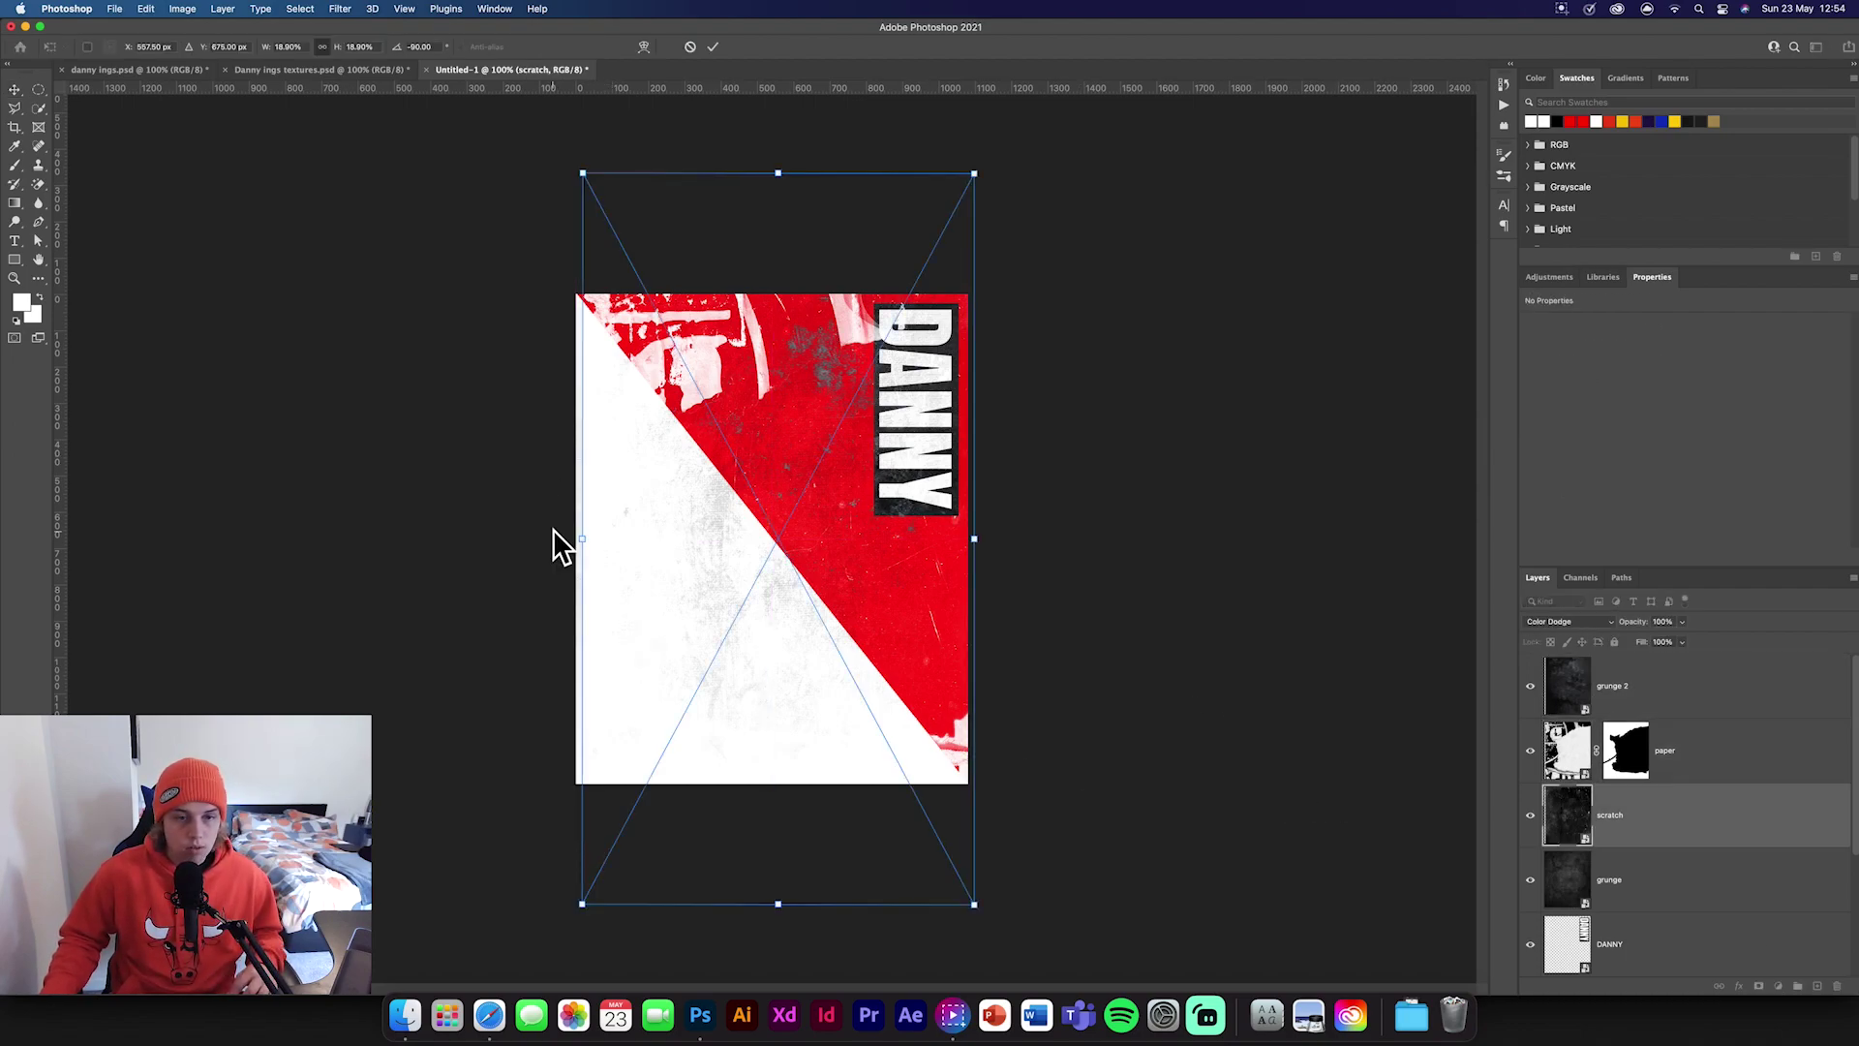
pyautogui.click(712, 46)
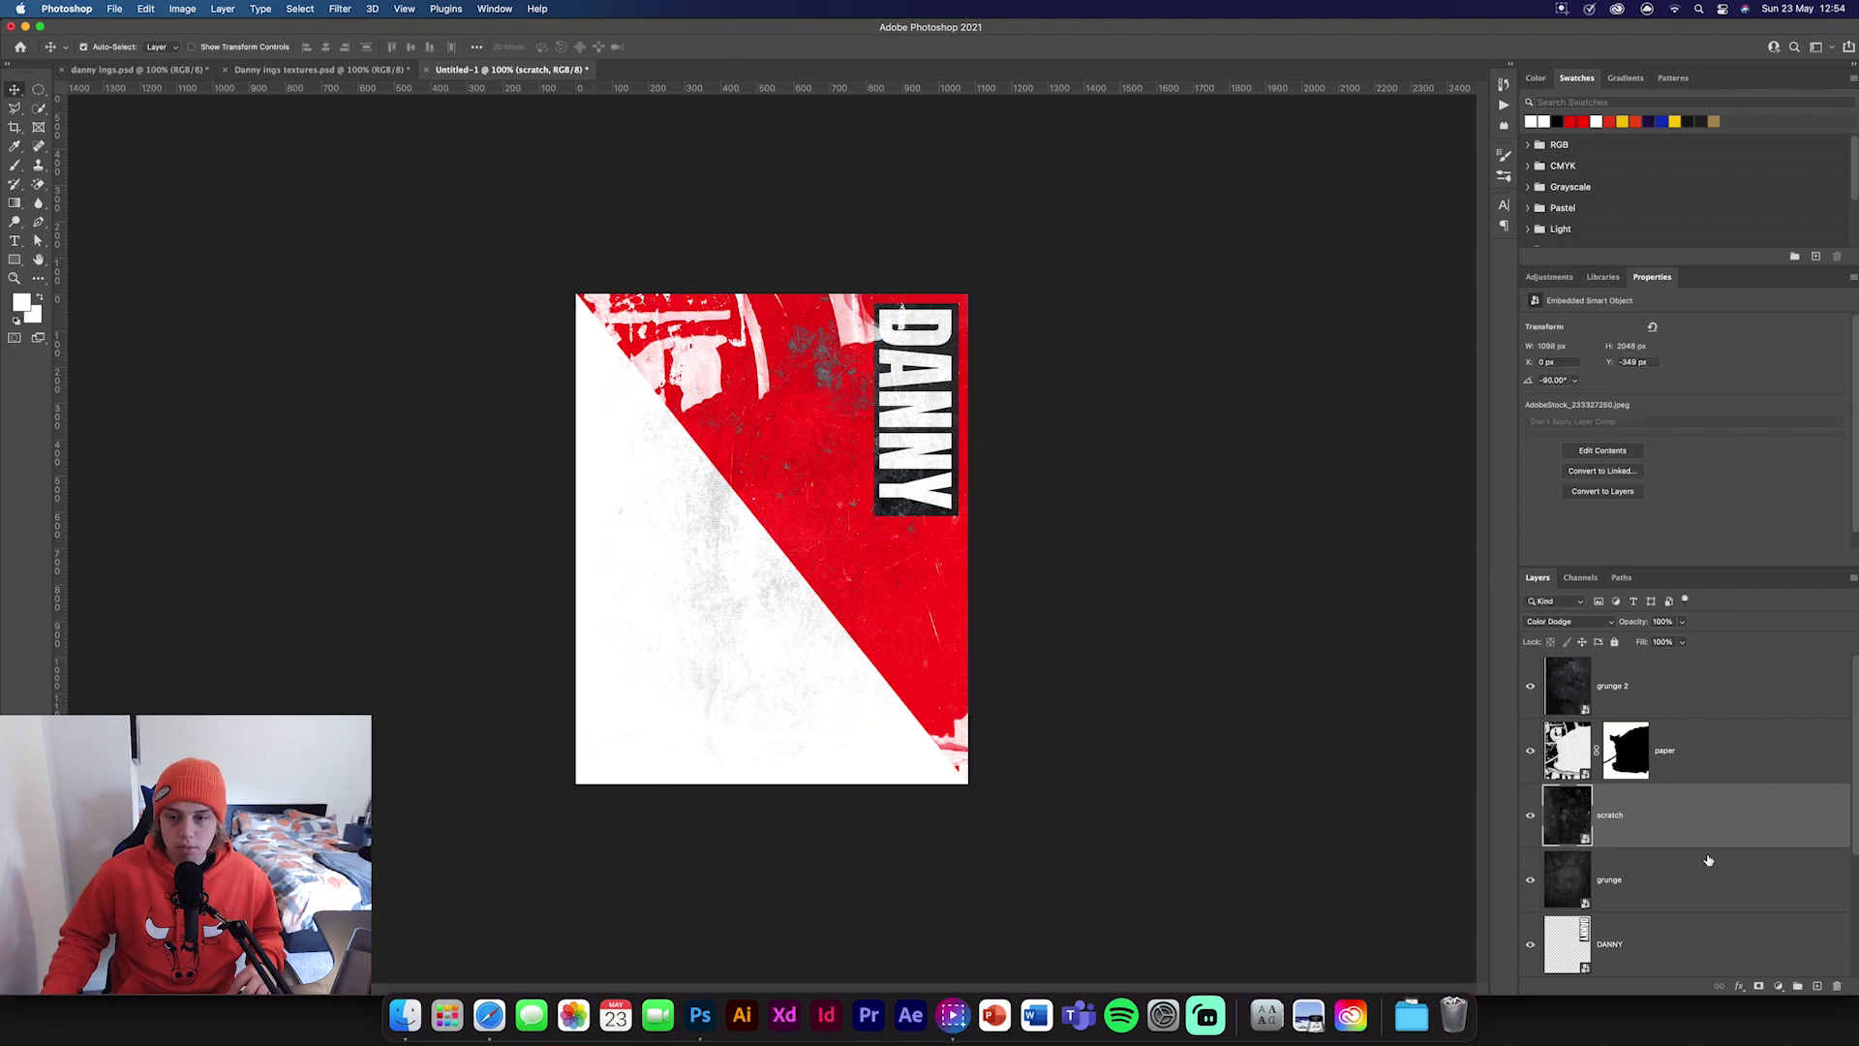
# Enlarge the paper texture to about 2065 × 1377 px so it reaches the canvas's left edge.
pyautogui.click(1683, 883)
pyautogui.press('super+t')
pyautogui.press('Escape')
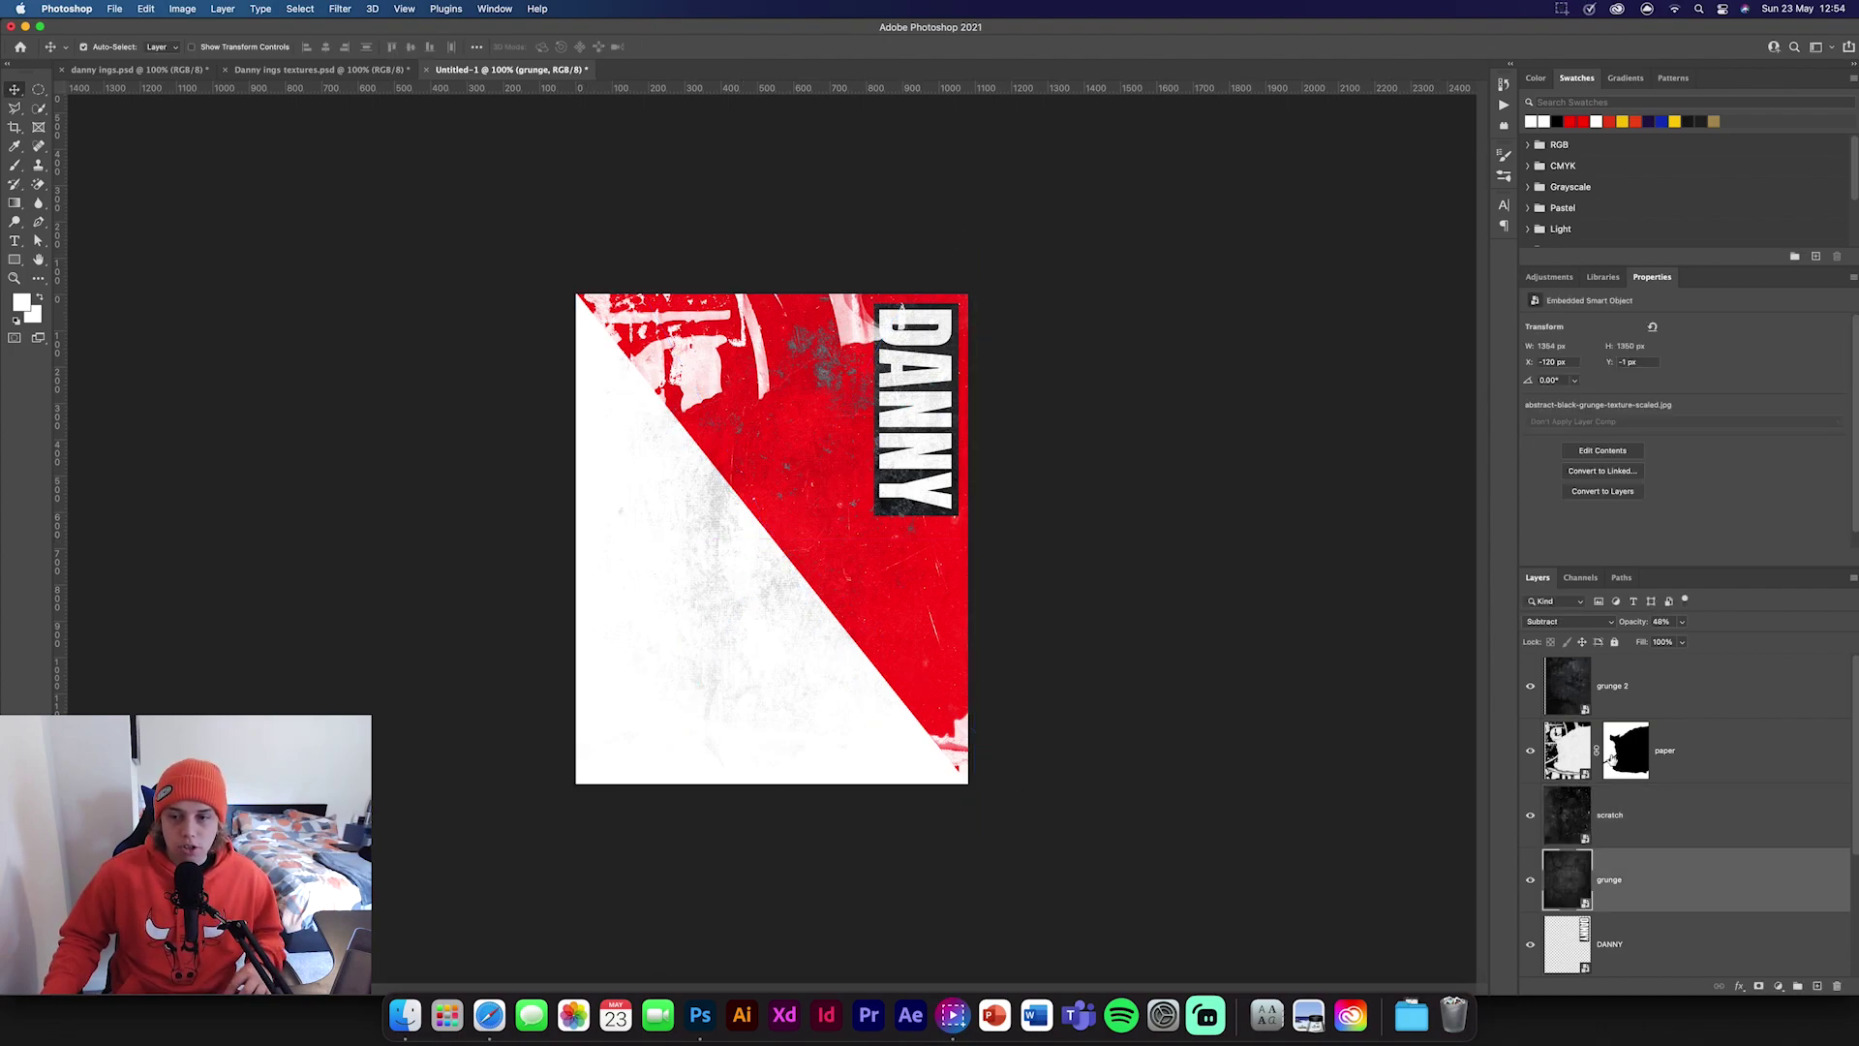
pyautogui.click(1757, 773)
pyautogui.press('super+t')
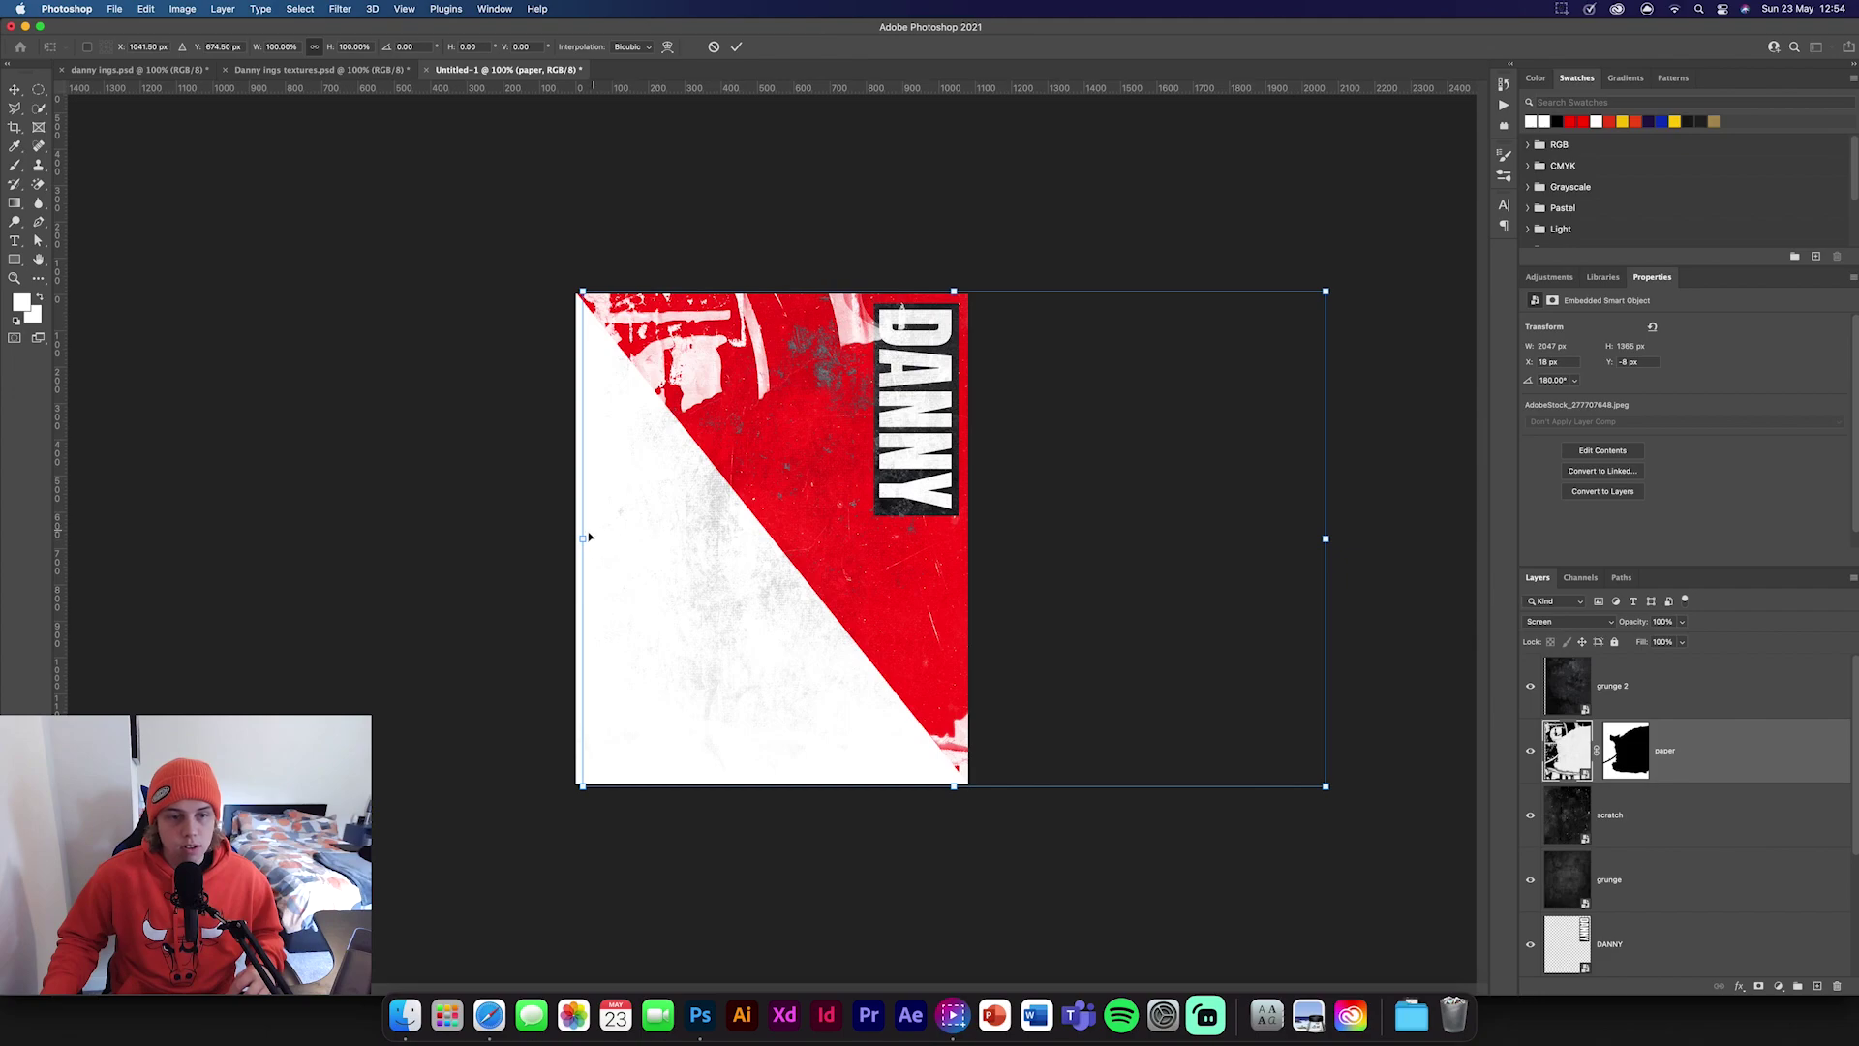
pyautogui.press('Escape')
# Enlarge the grunge 2 texture to about 1098 × 1569 px so it reaches the canvas's left edge.
pyautogui.click(1685, 700)
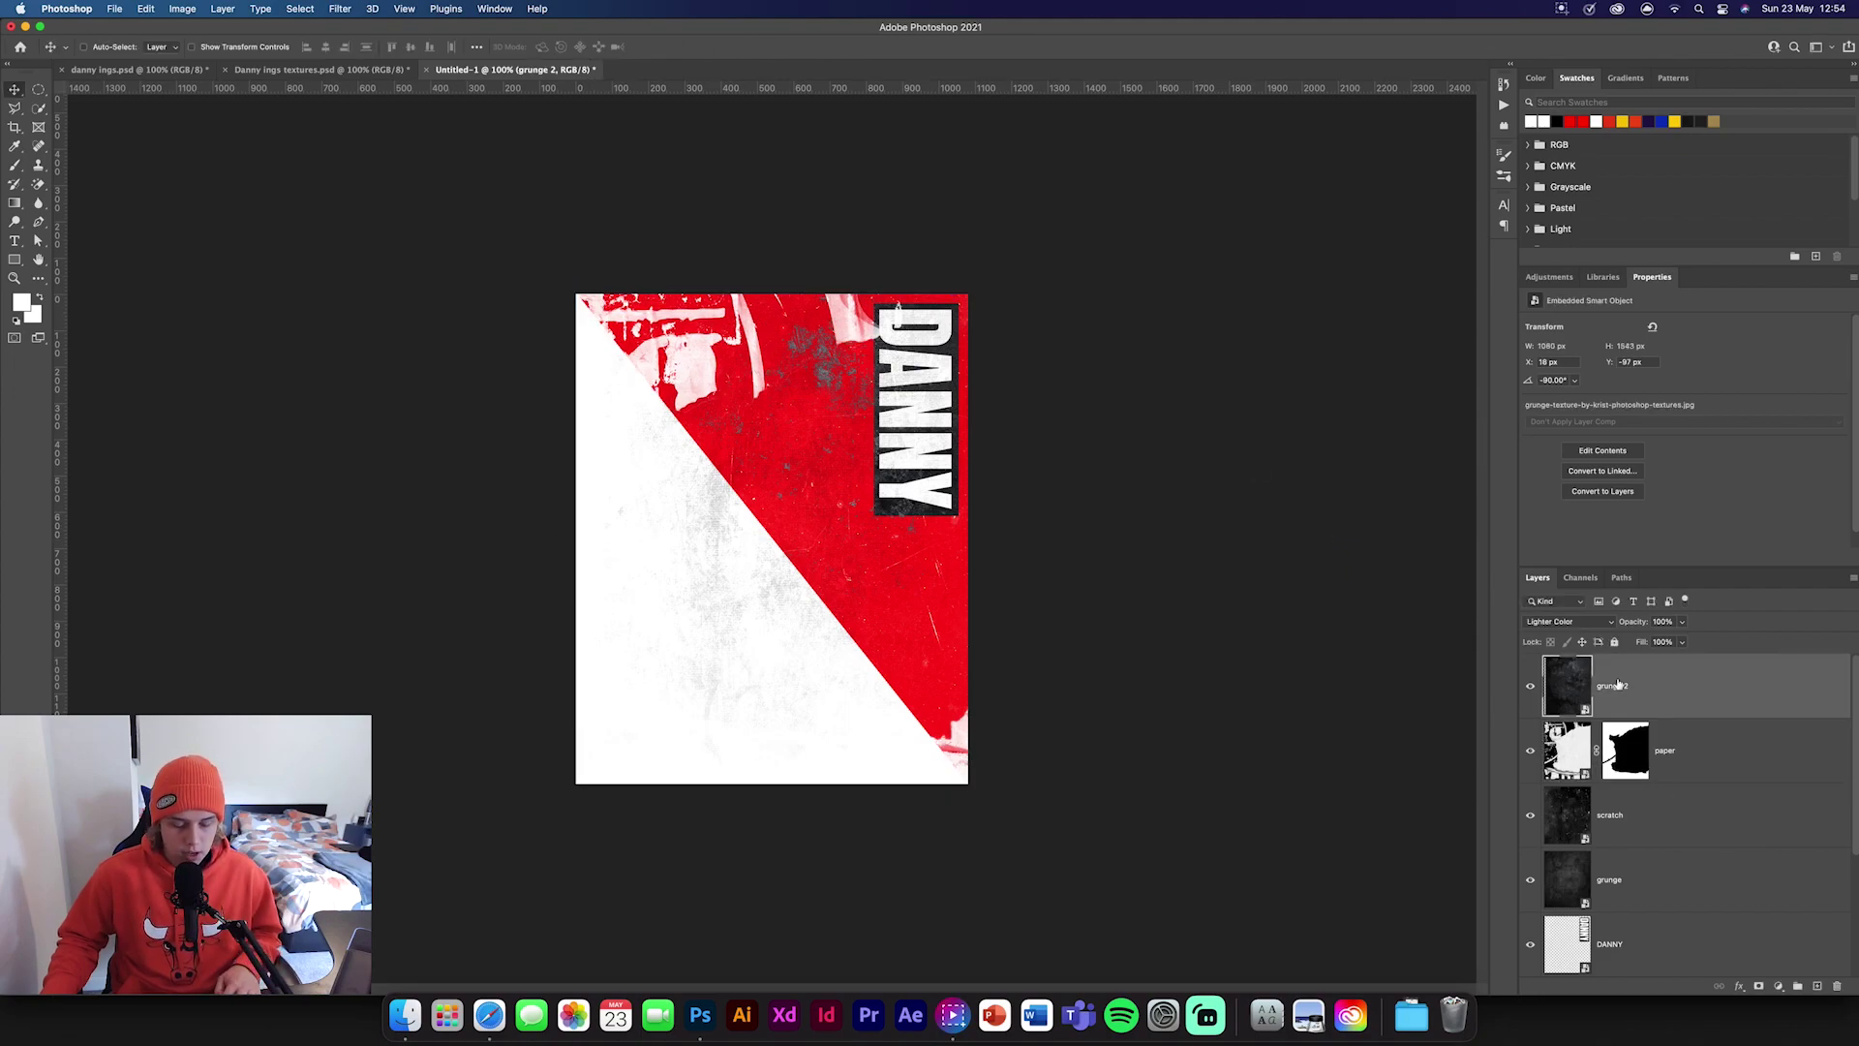
pyautogui.press('super+r')
pyautogui.press('super+t')
pyautogui.moveTo(569, 531); pyautogui.dragTo(570, 532)
pyautogui.press('Return')
pyautogui.press('super+r')
pyautogui.click(1728, 886)
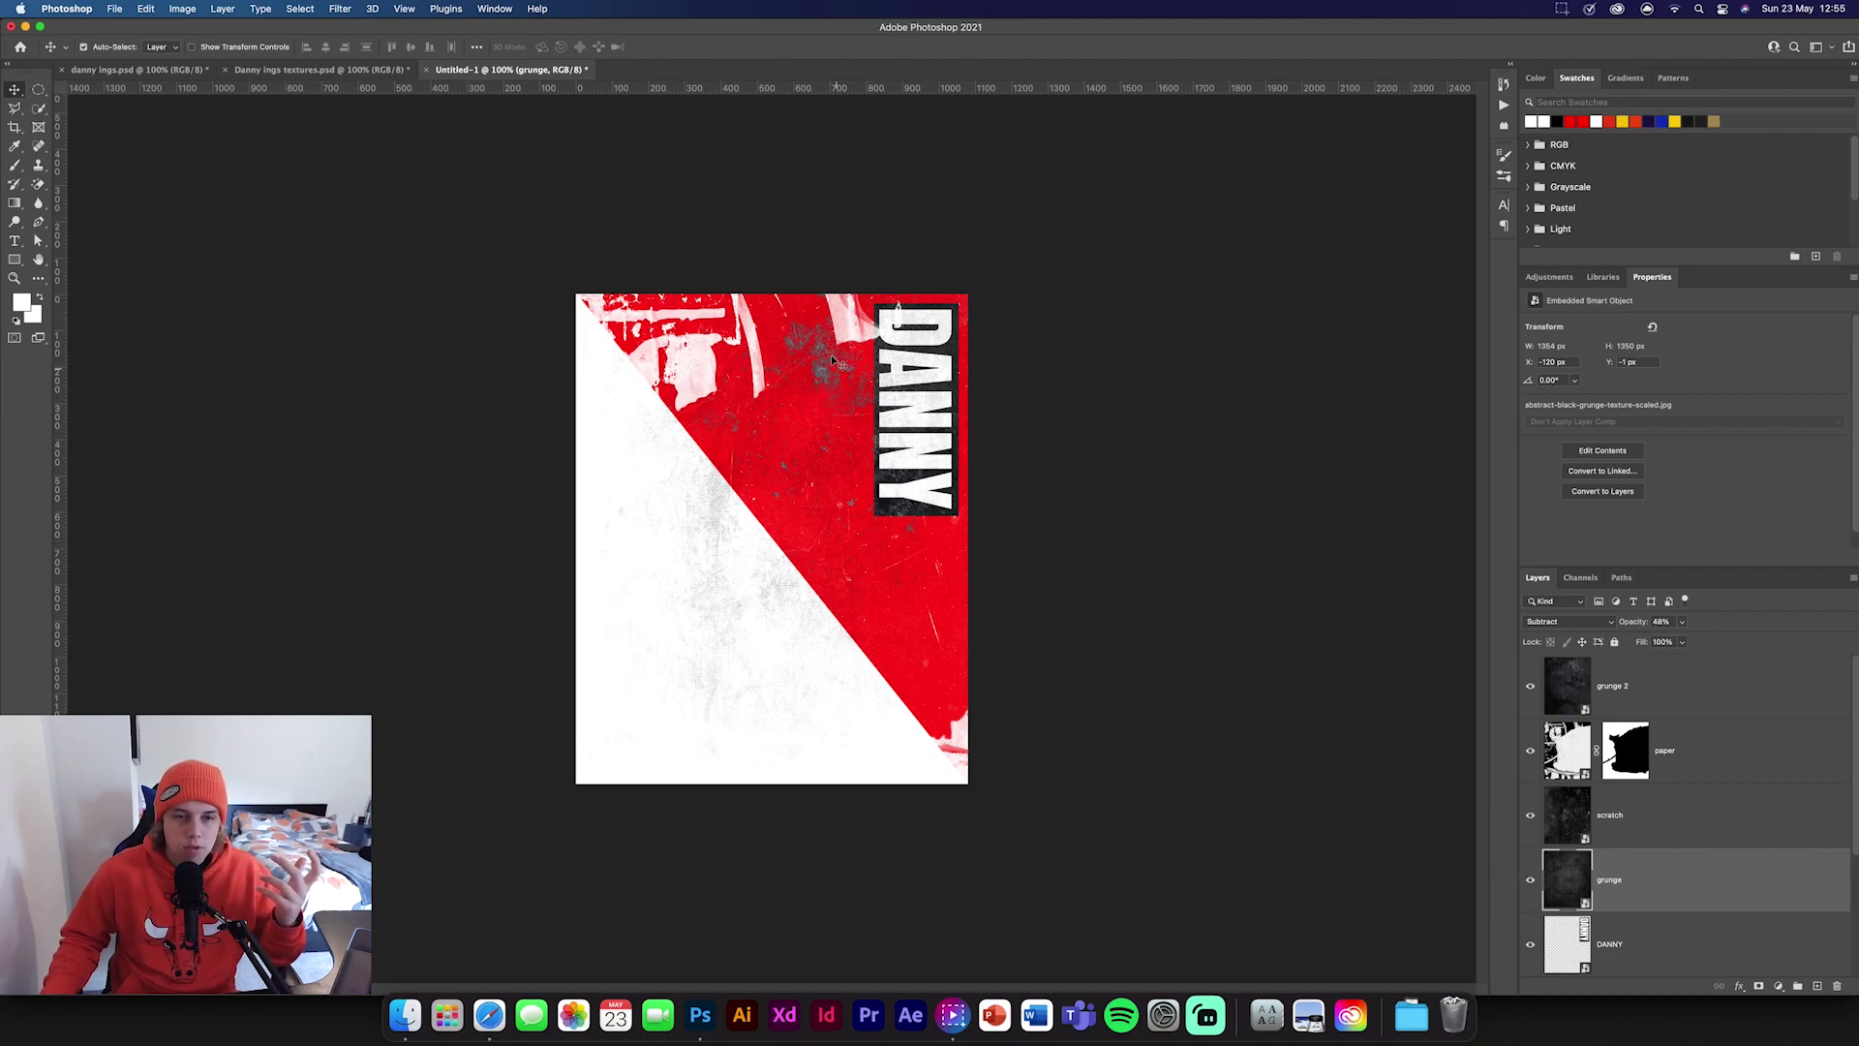
pyautogui.hotkey('alt', ']')
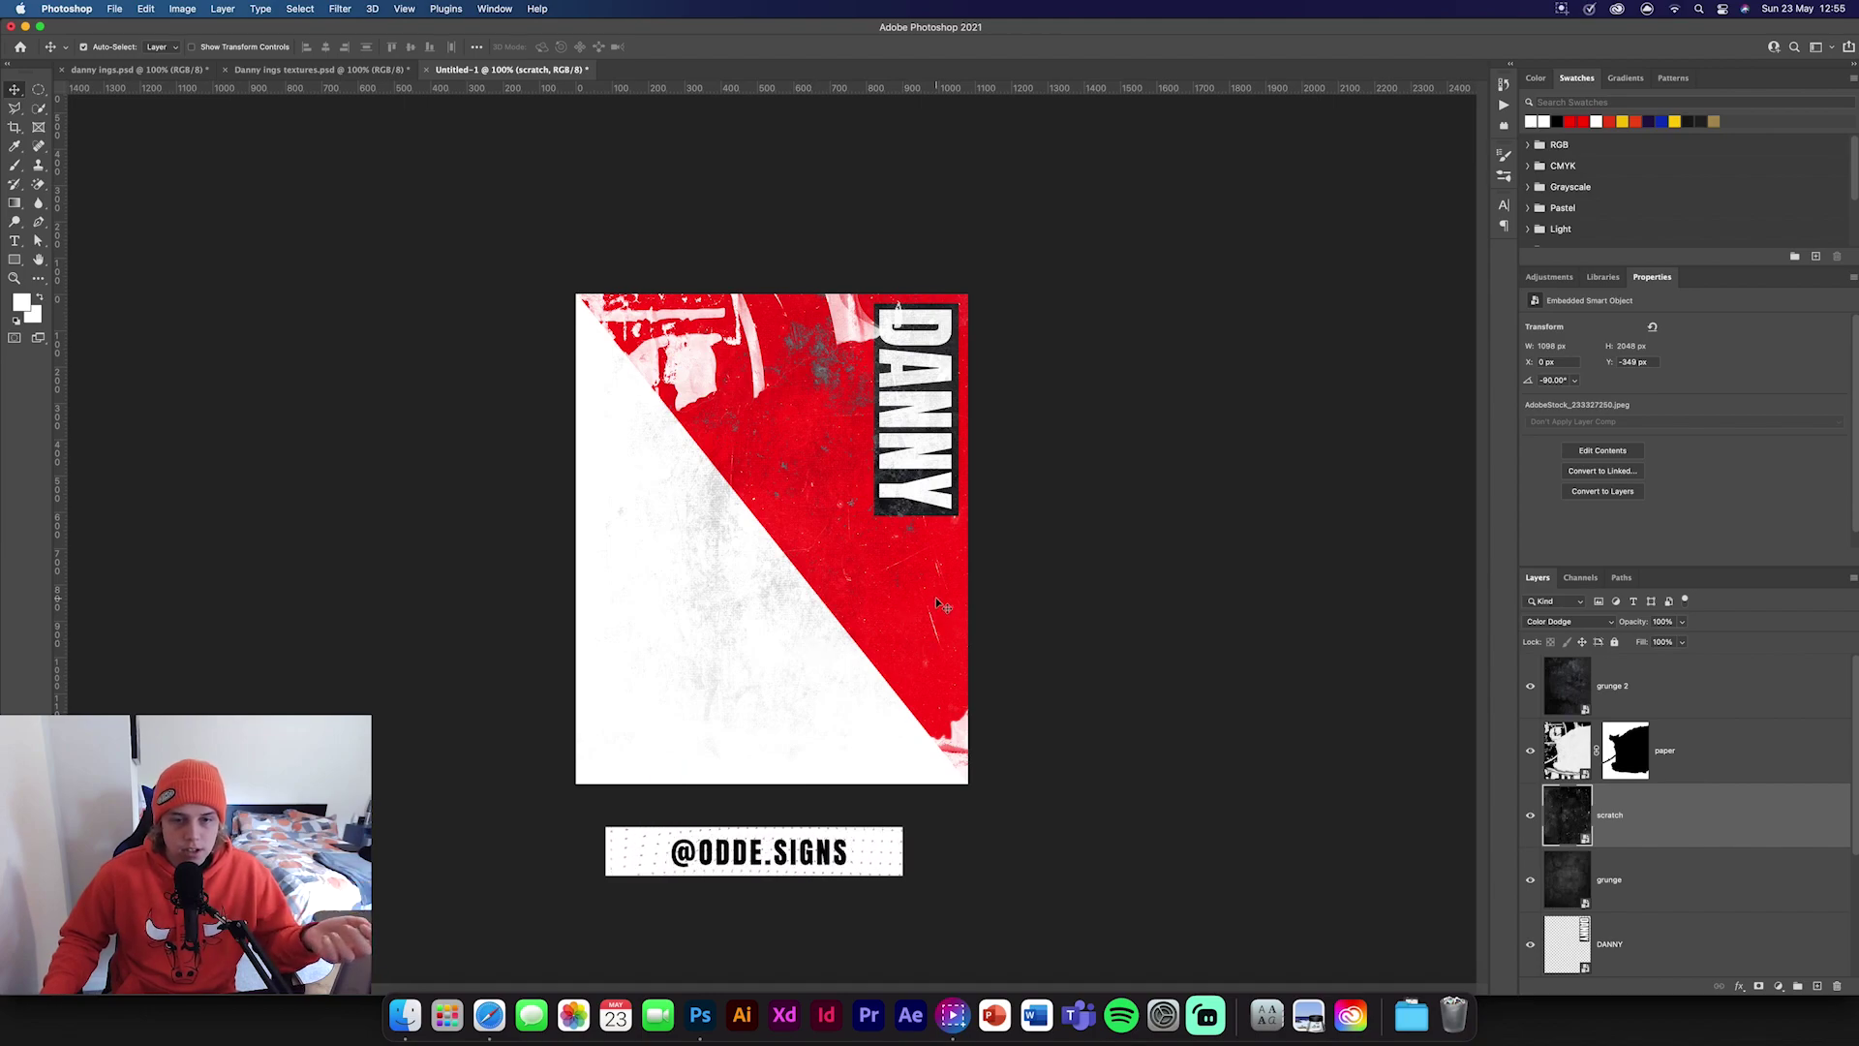
pyautogui.click(1733, 736)
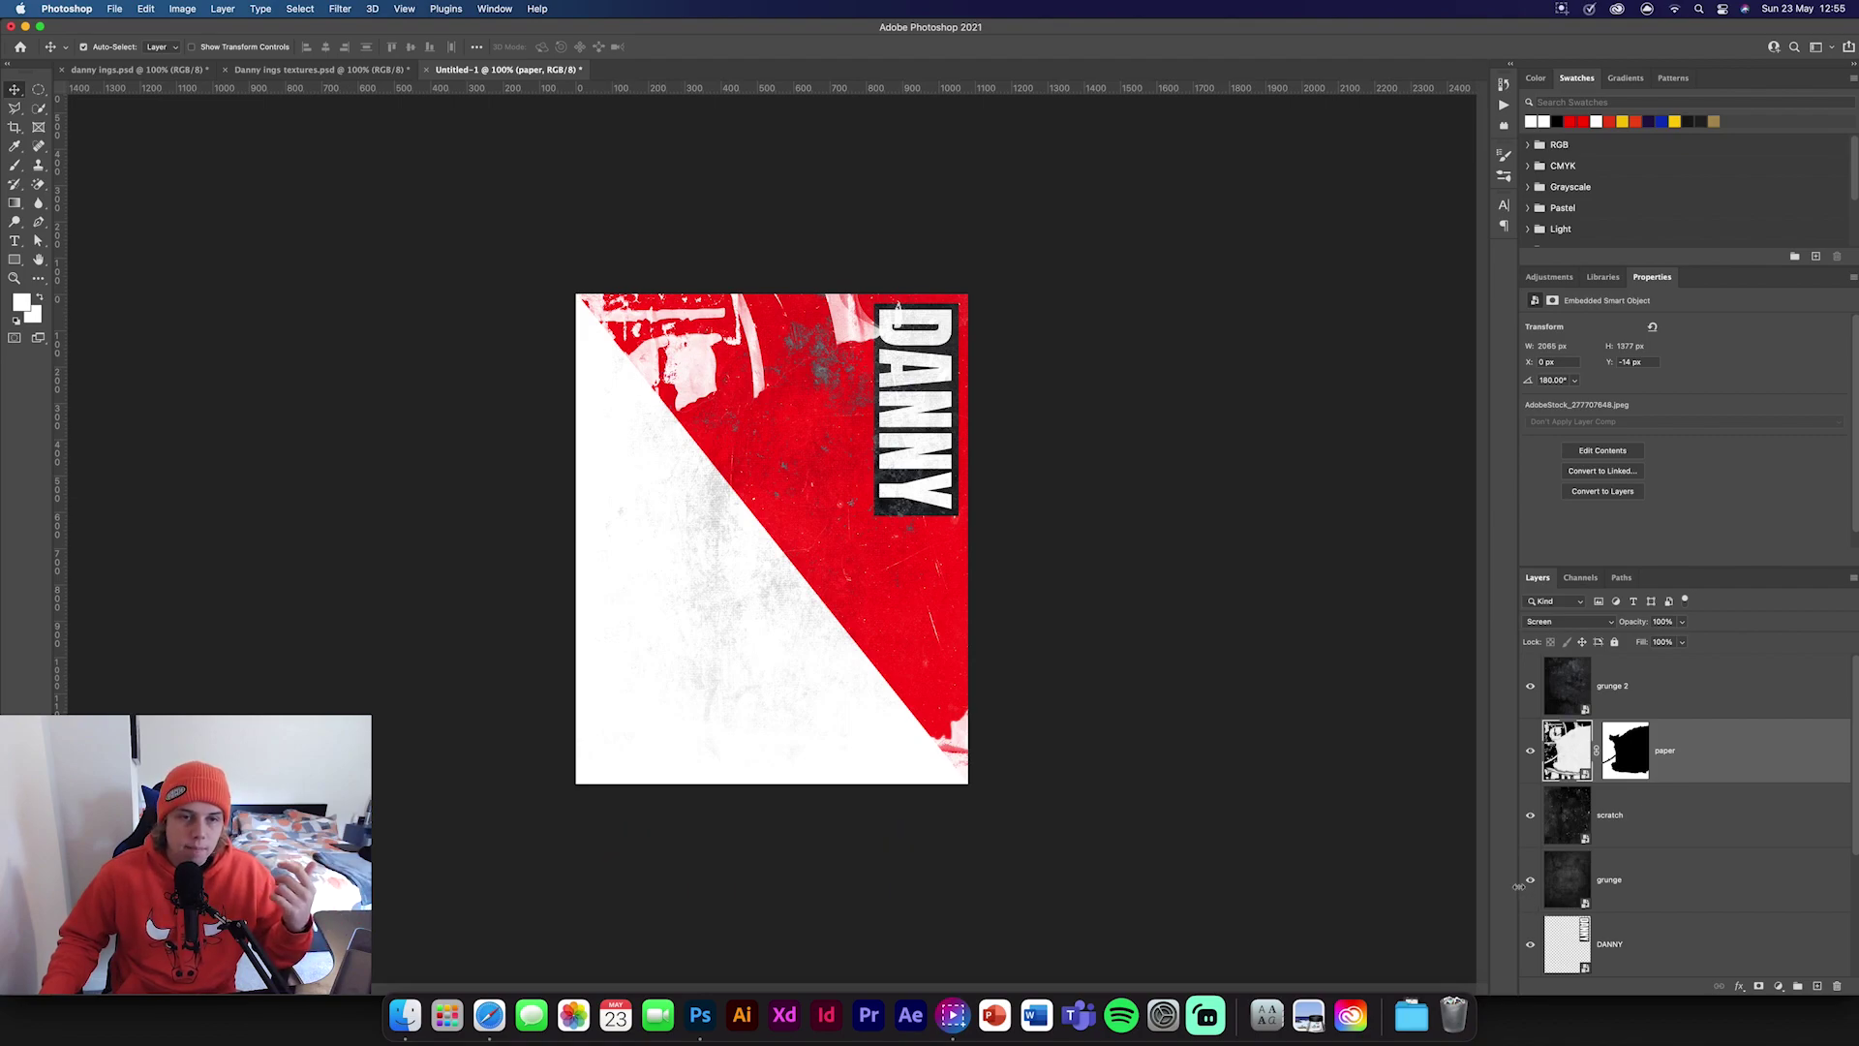
pyautogui.click(1704, 686)
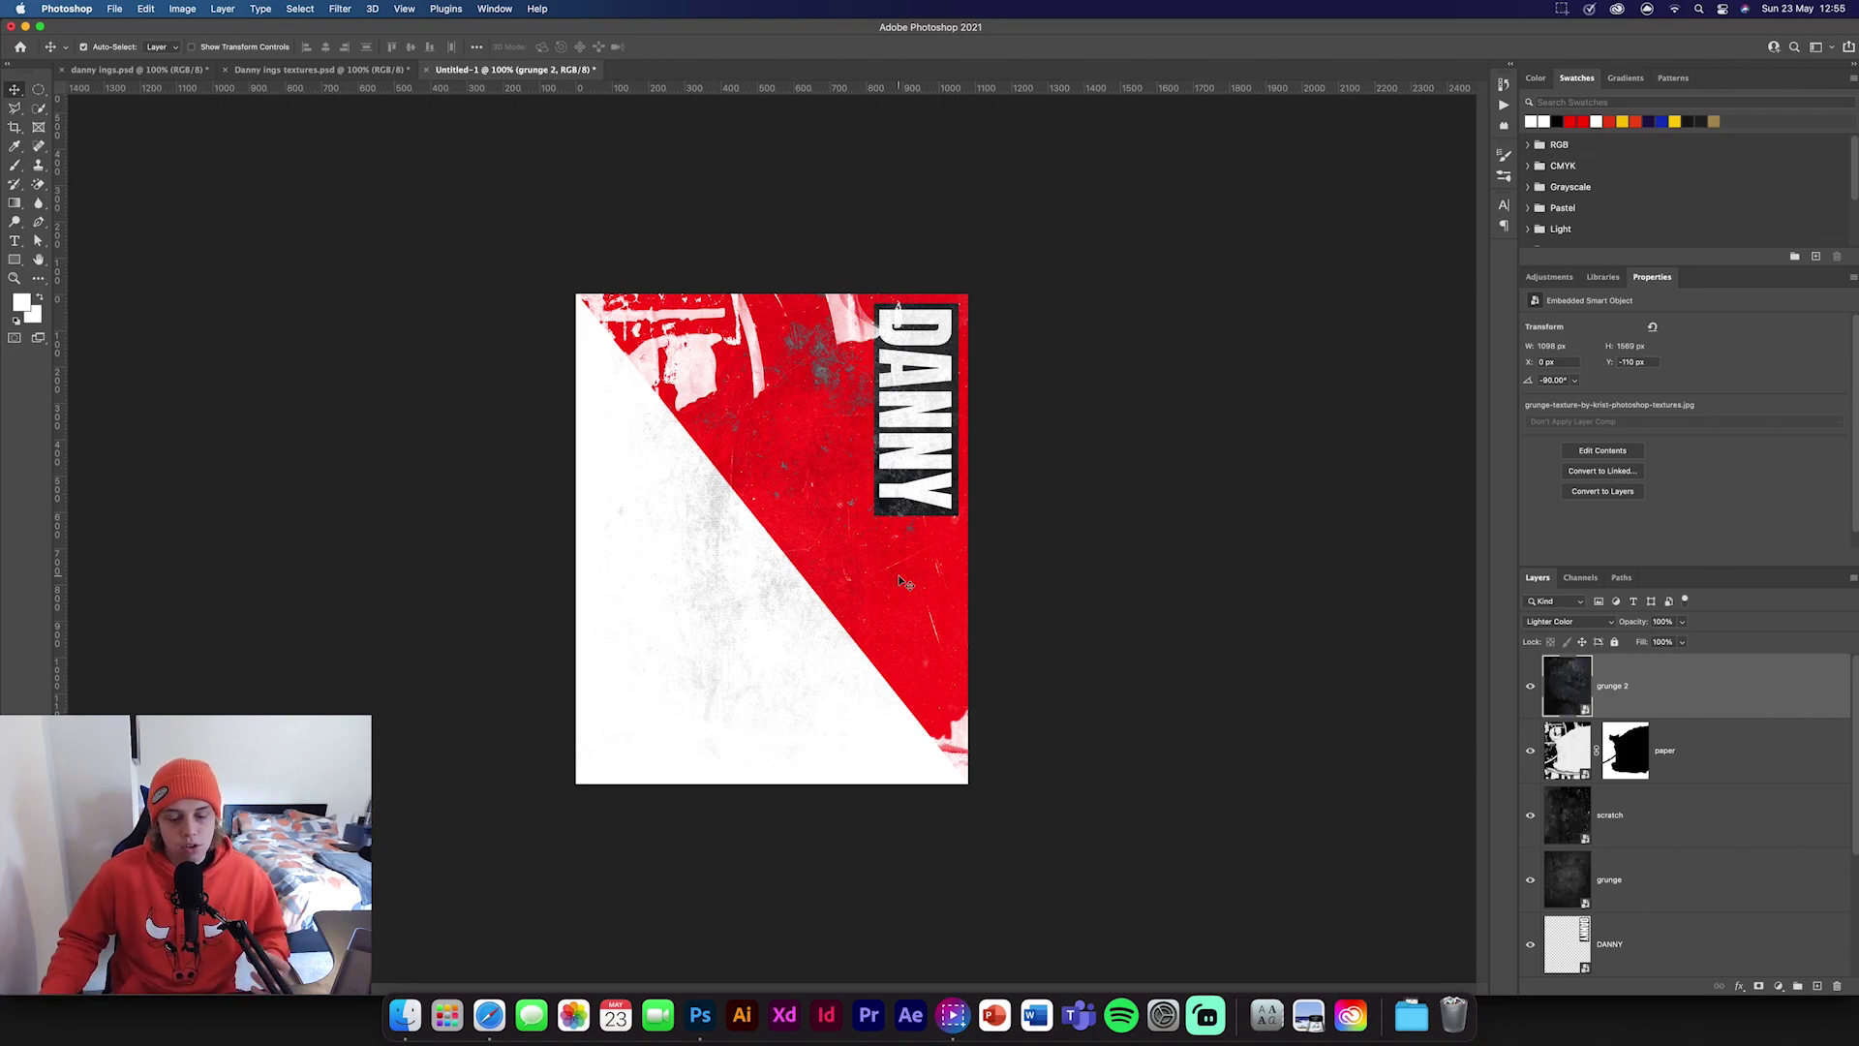
# Show the danny ings images group in Danny Ings textures.psd and expand it to its player layers.
pyautogui.click(323, 71)
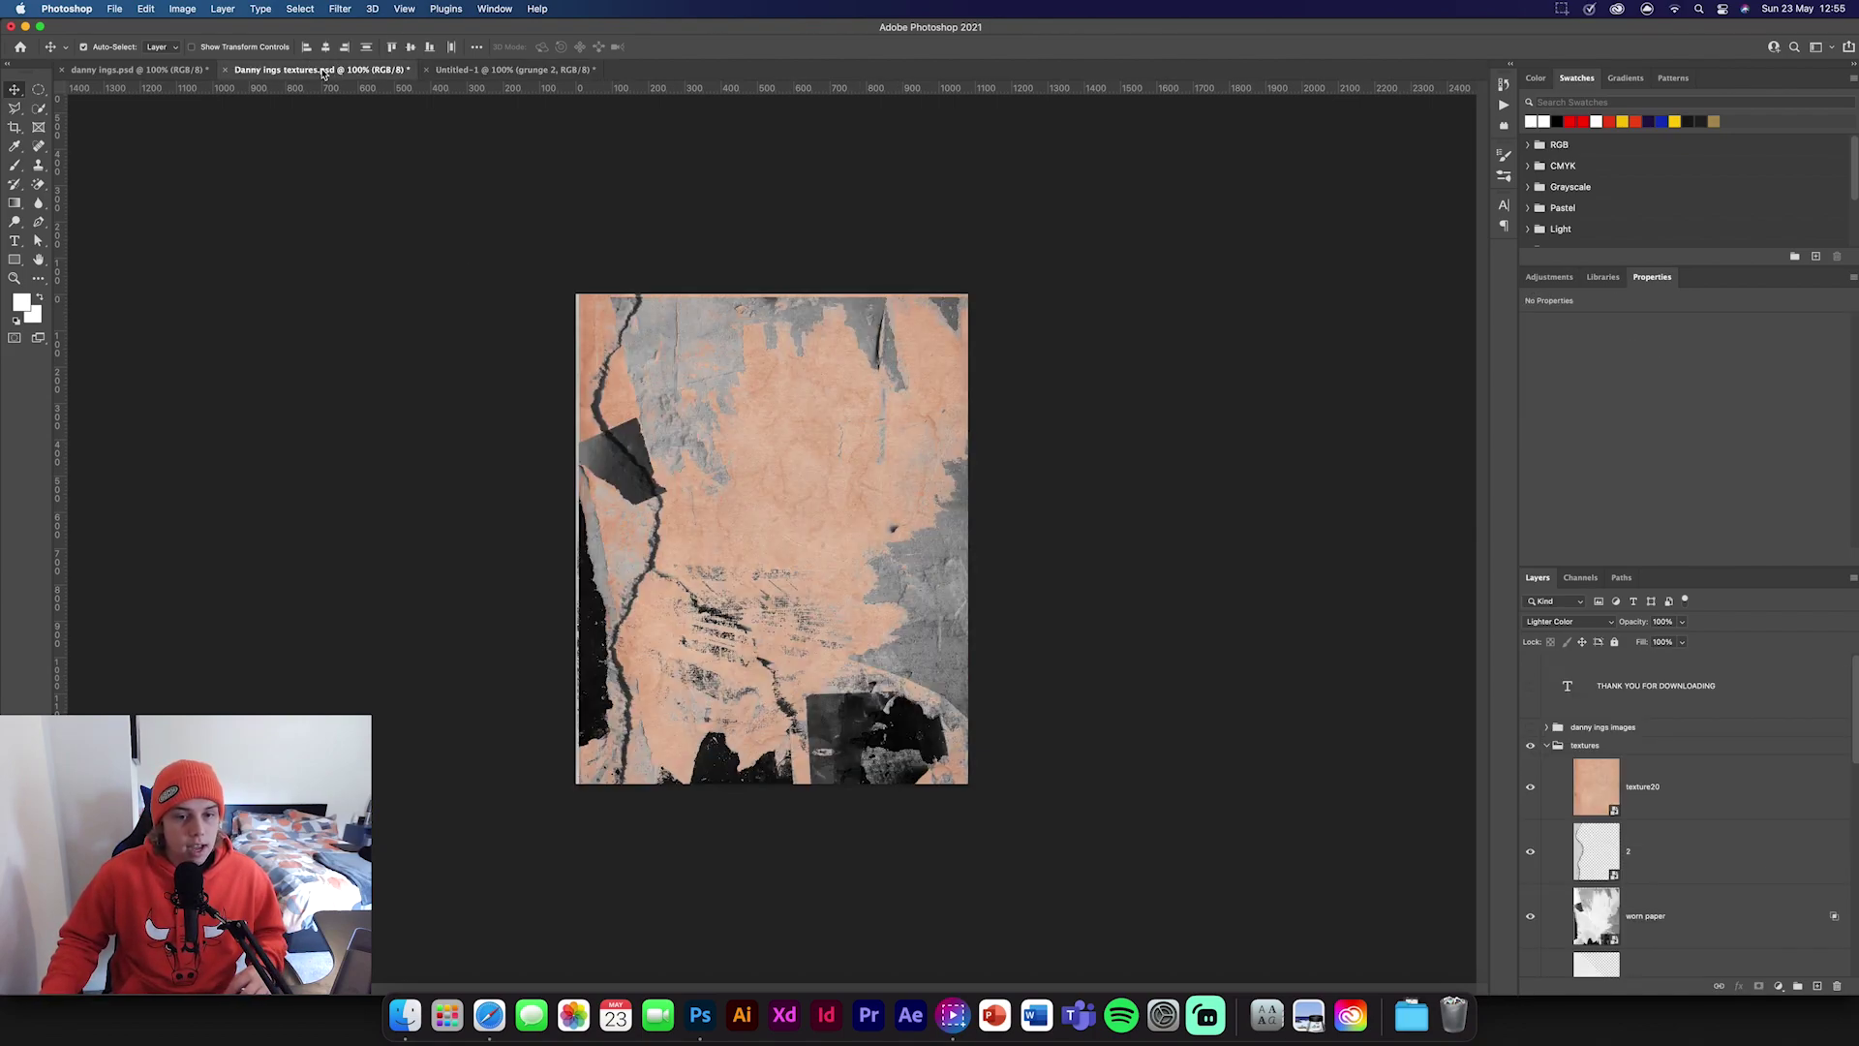
pyautogui.click(1530, 727)
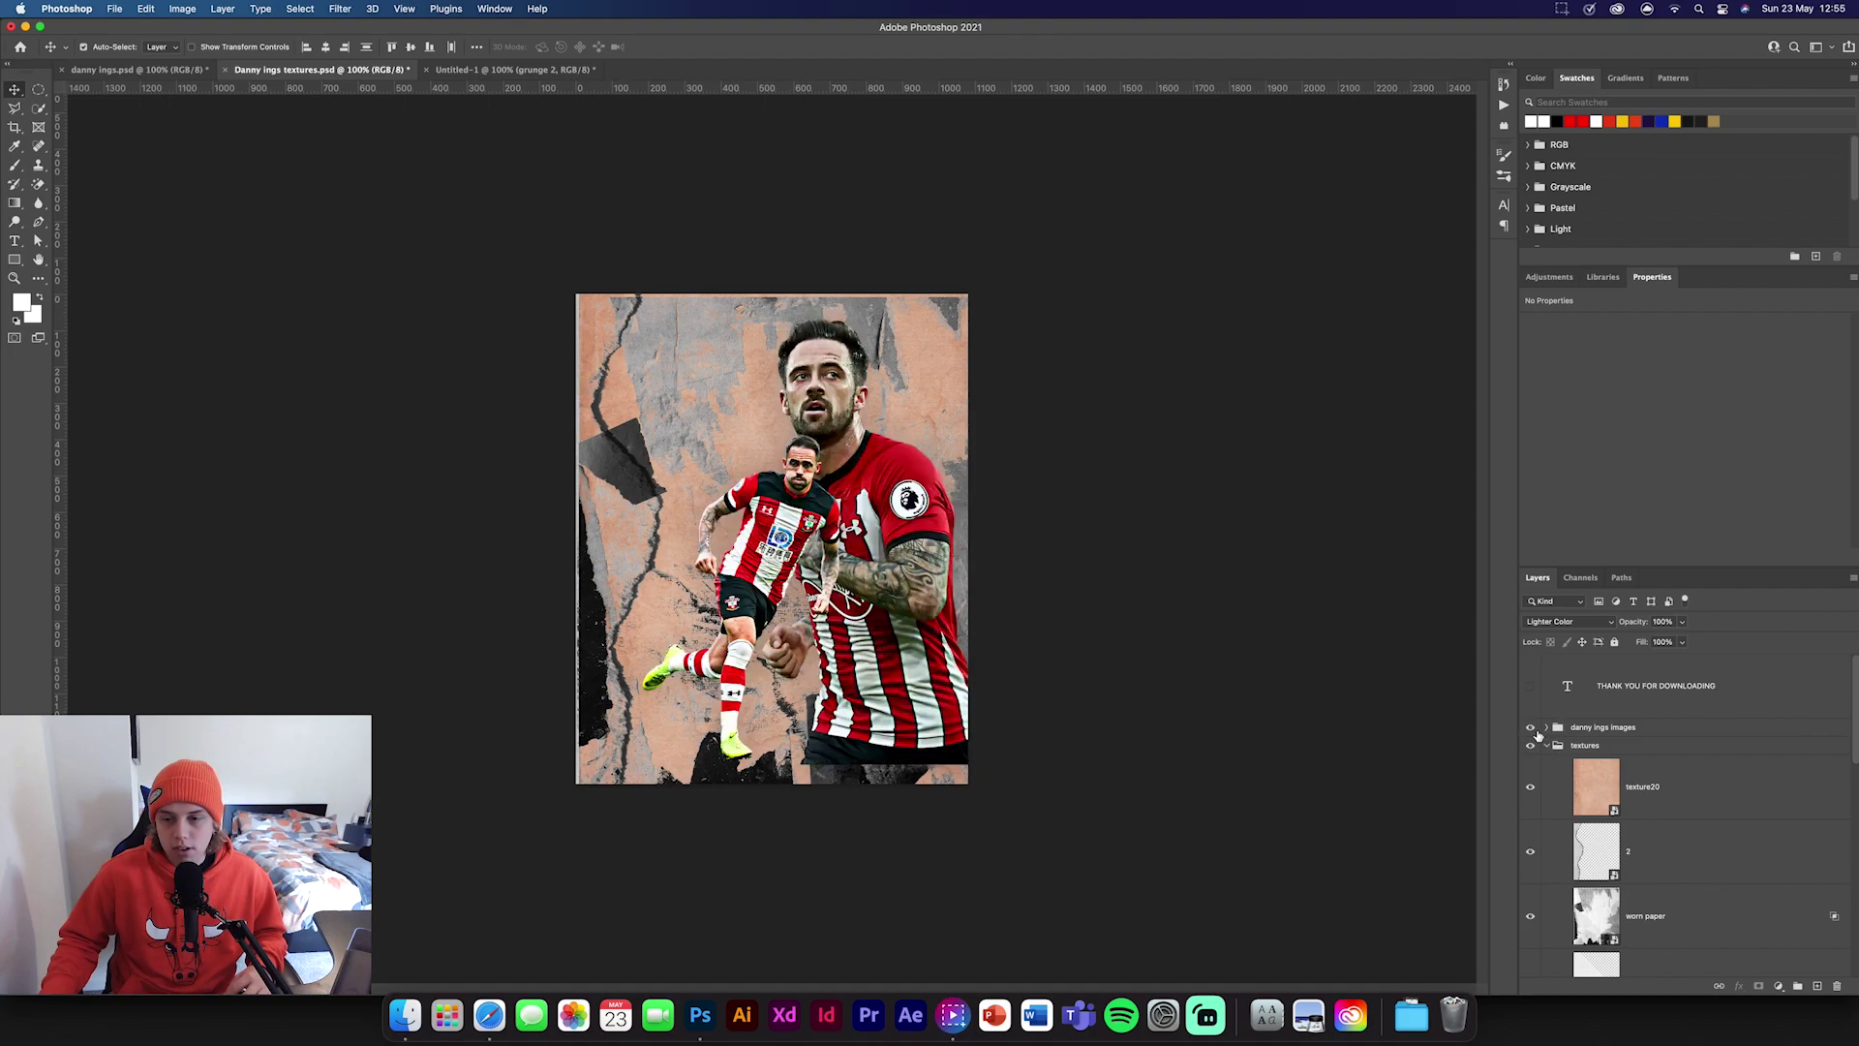
pyautogui.click(1598, 727)
pyautogui.click(1546, 727)
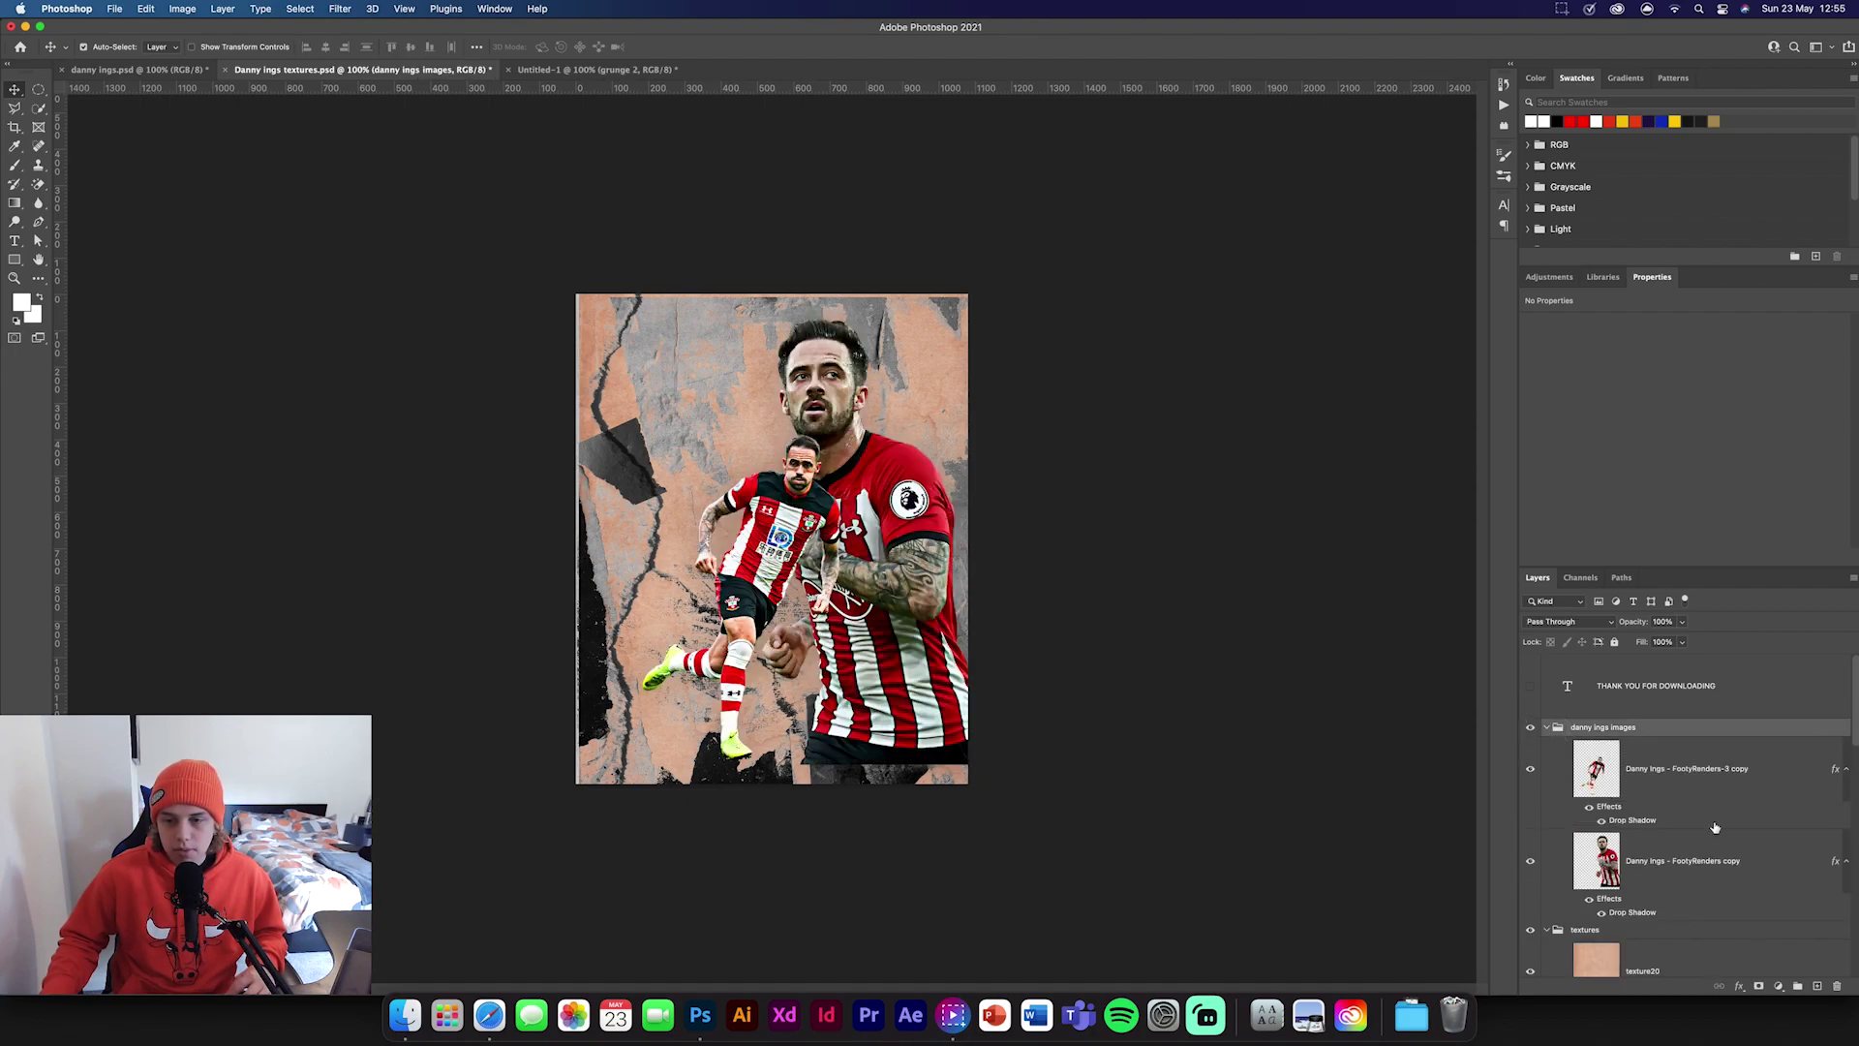
# Copy the large Danny Ings cutout into Untitled-1 and place it at about X 477 px, Y 121 px.
pyautogui.click(1783, 865)
pyautogui.moveTo(1767, 871); pyautogui.dragTo(898, 308)
pyautogui.hotkey('ctrl', 't')
pyautogui.moveTo(923, 649); pyautogui.dragTo(903, 599)
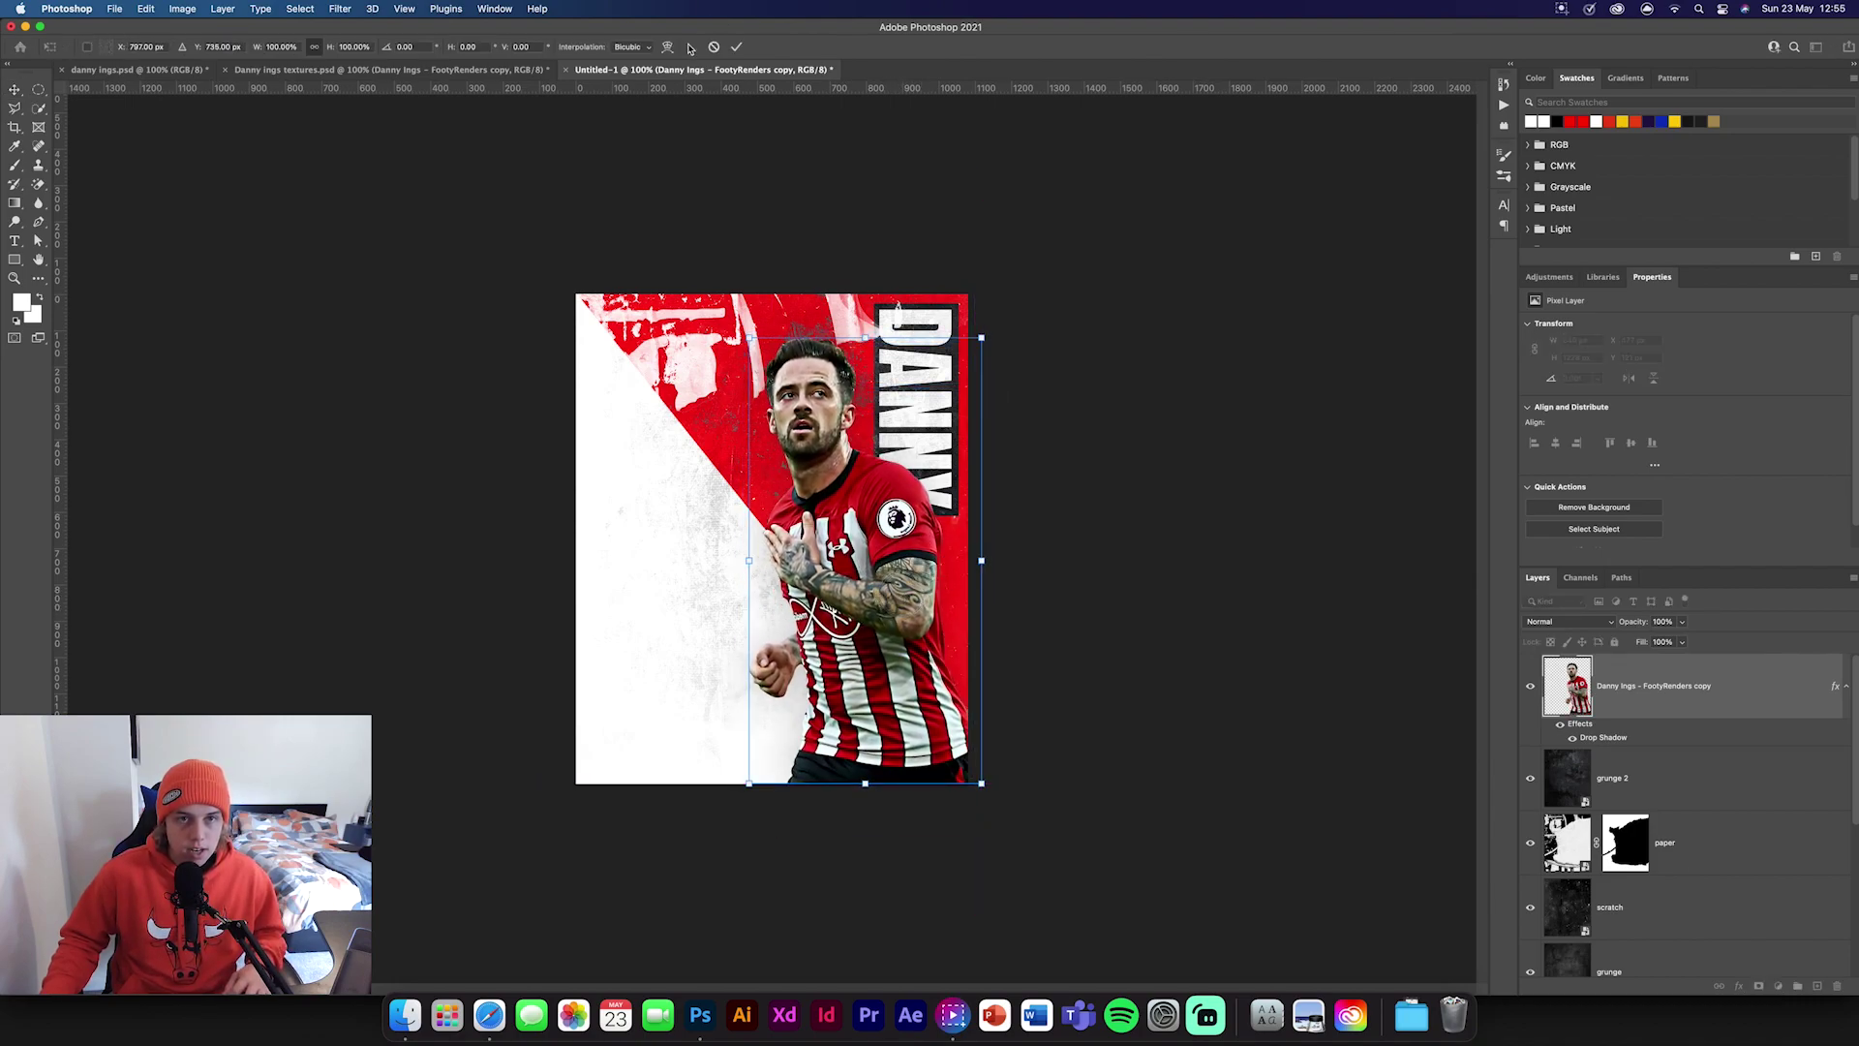
pyautogui.press('Return')
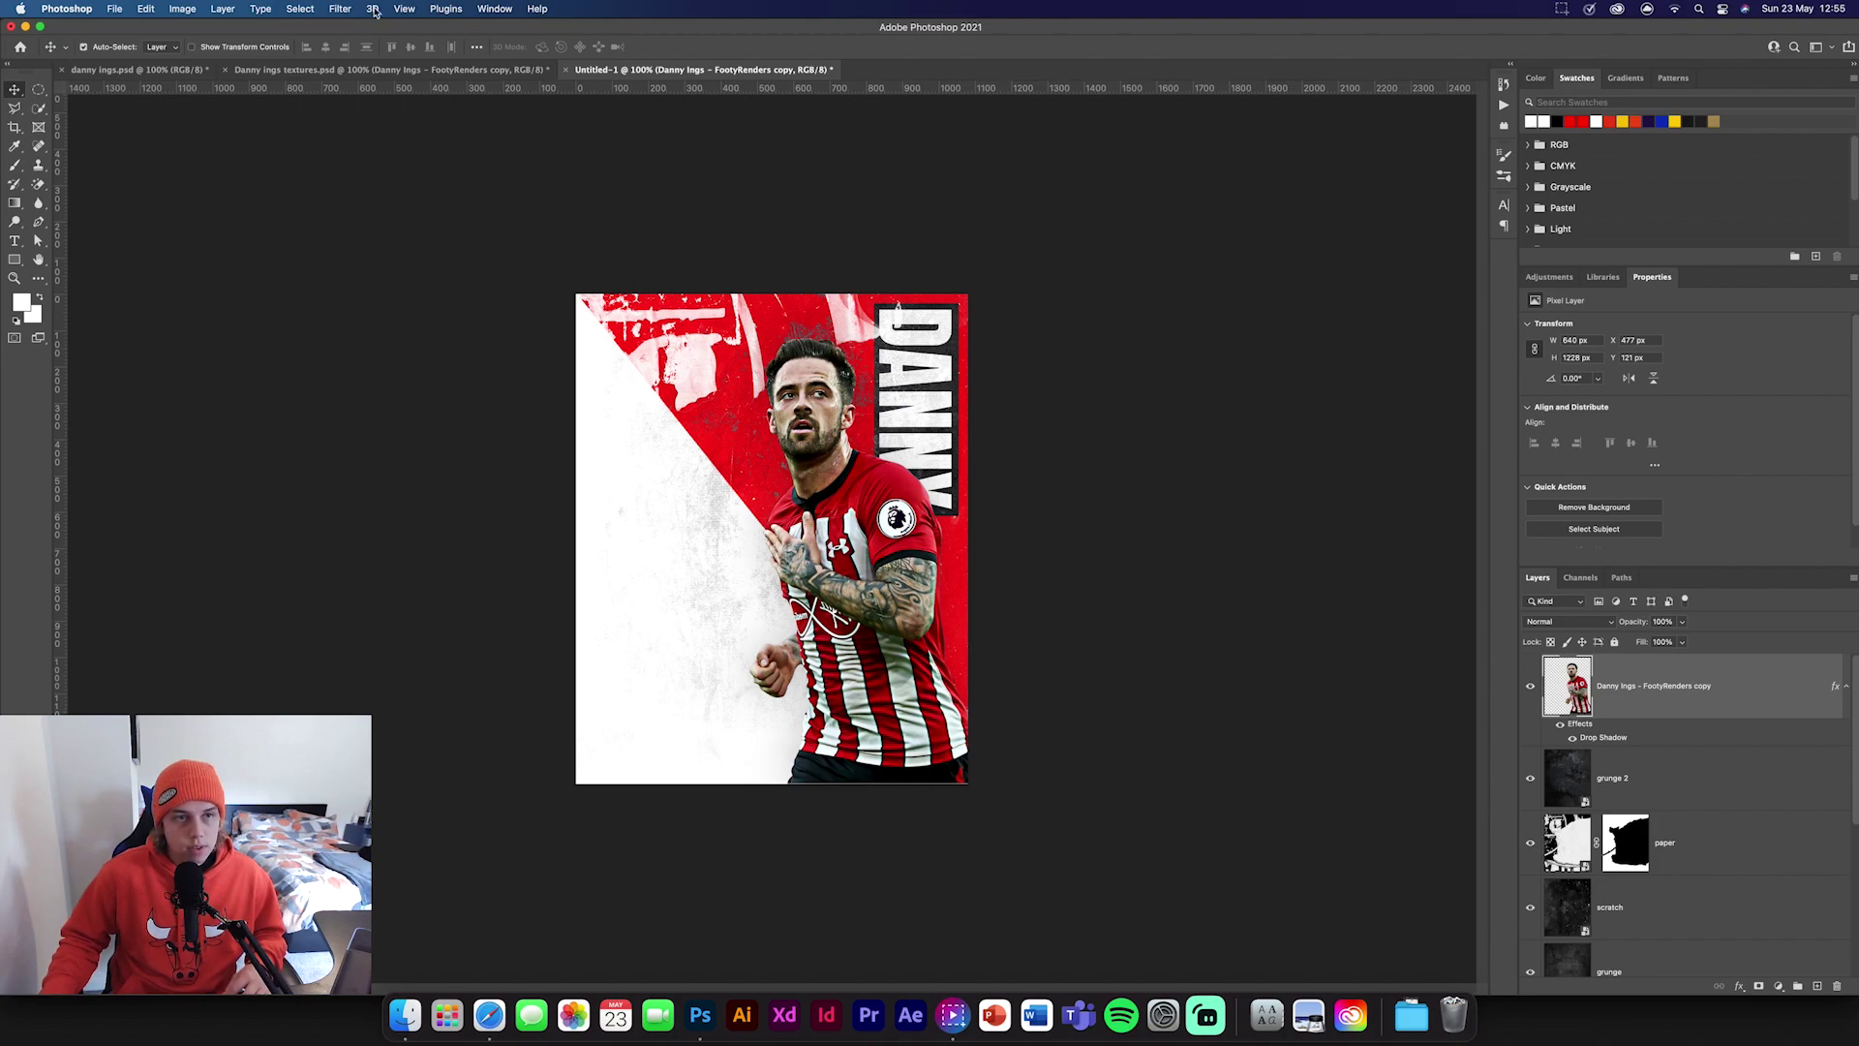
# Apply the Camera Raw filter to the player cutout with saturation -100, contrast +14 and clarity +16.
pyautogui.click(341, 10)
pyautogui.click(1276, 510)
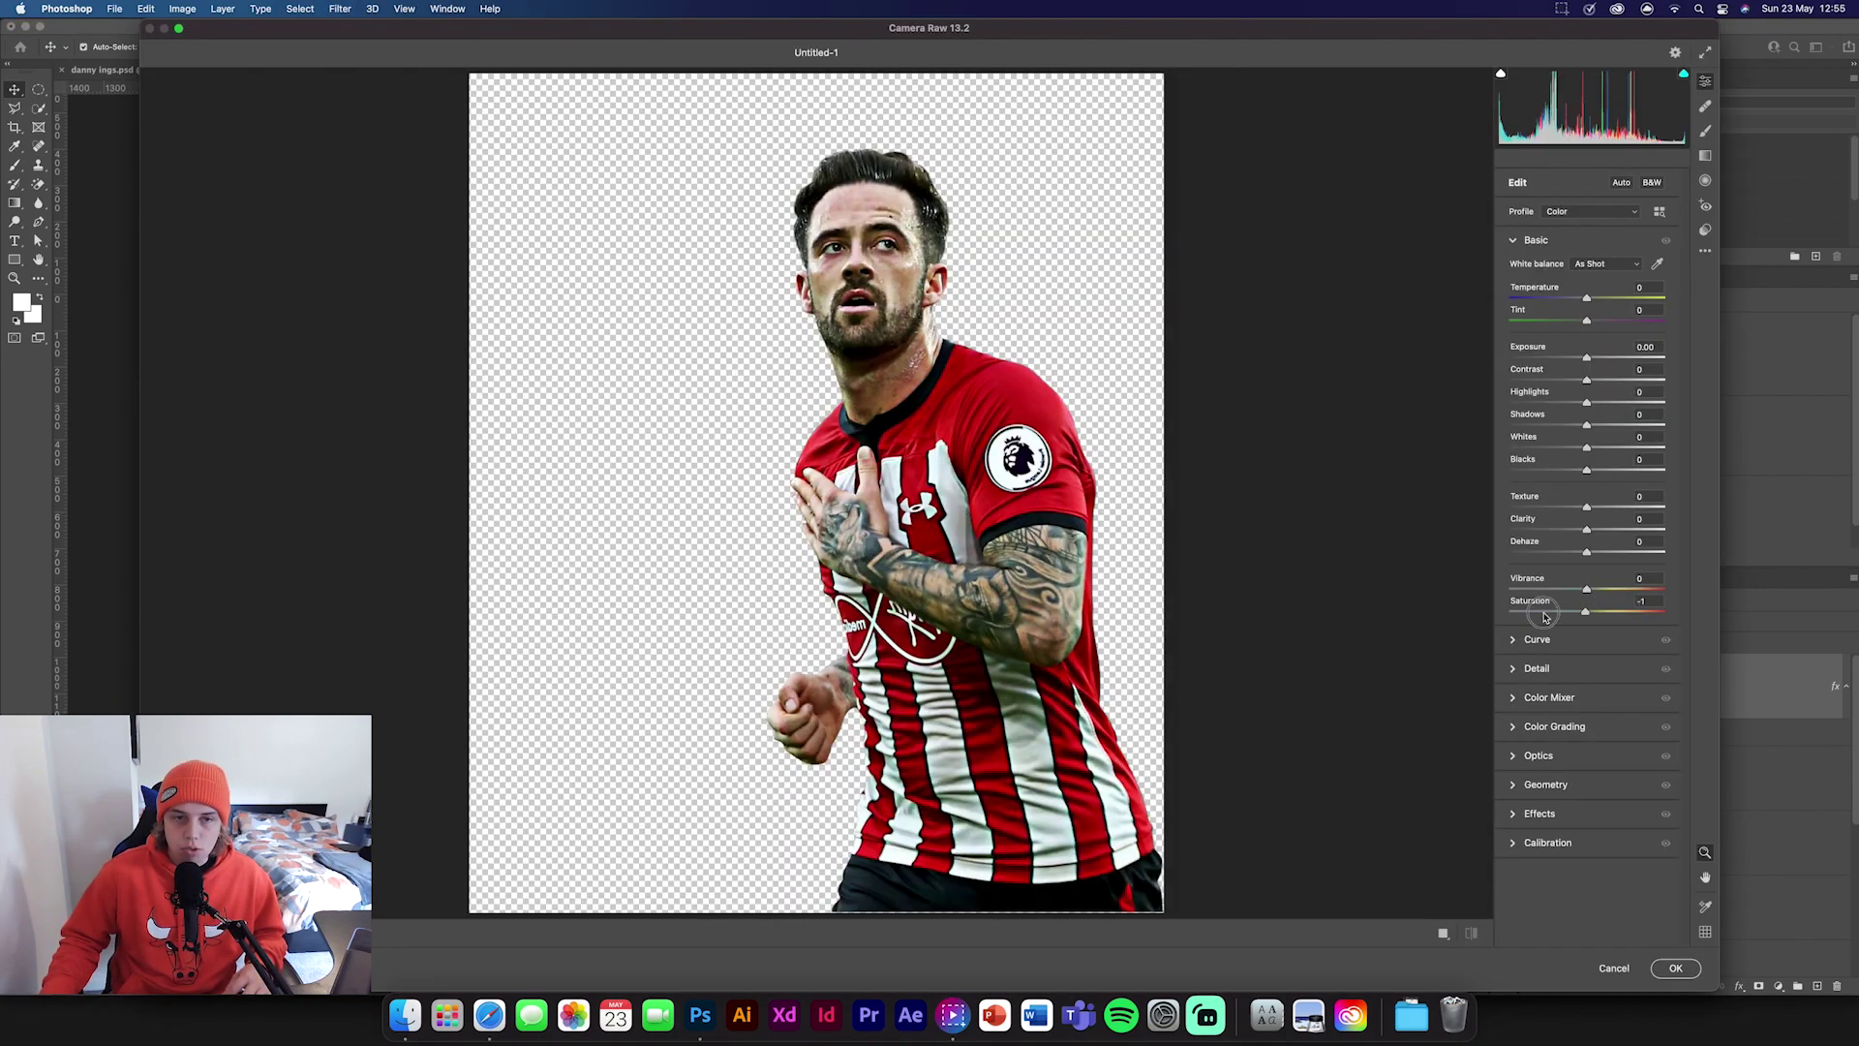
pyautogui.moveTo(1545, 617); pyautogui.dragTo(1440, 555)
pyautogui.moveTo(1587, 529); pyautogui.dragTo(1599, 529)
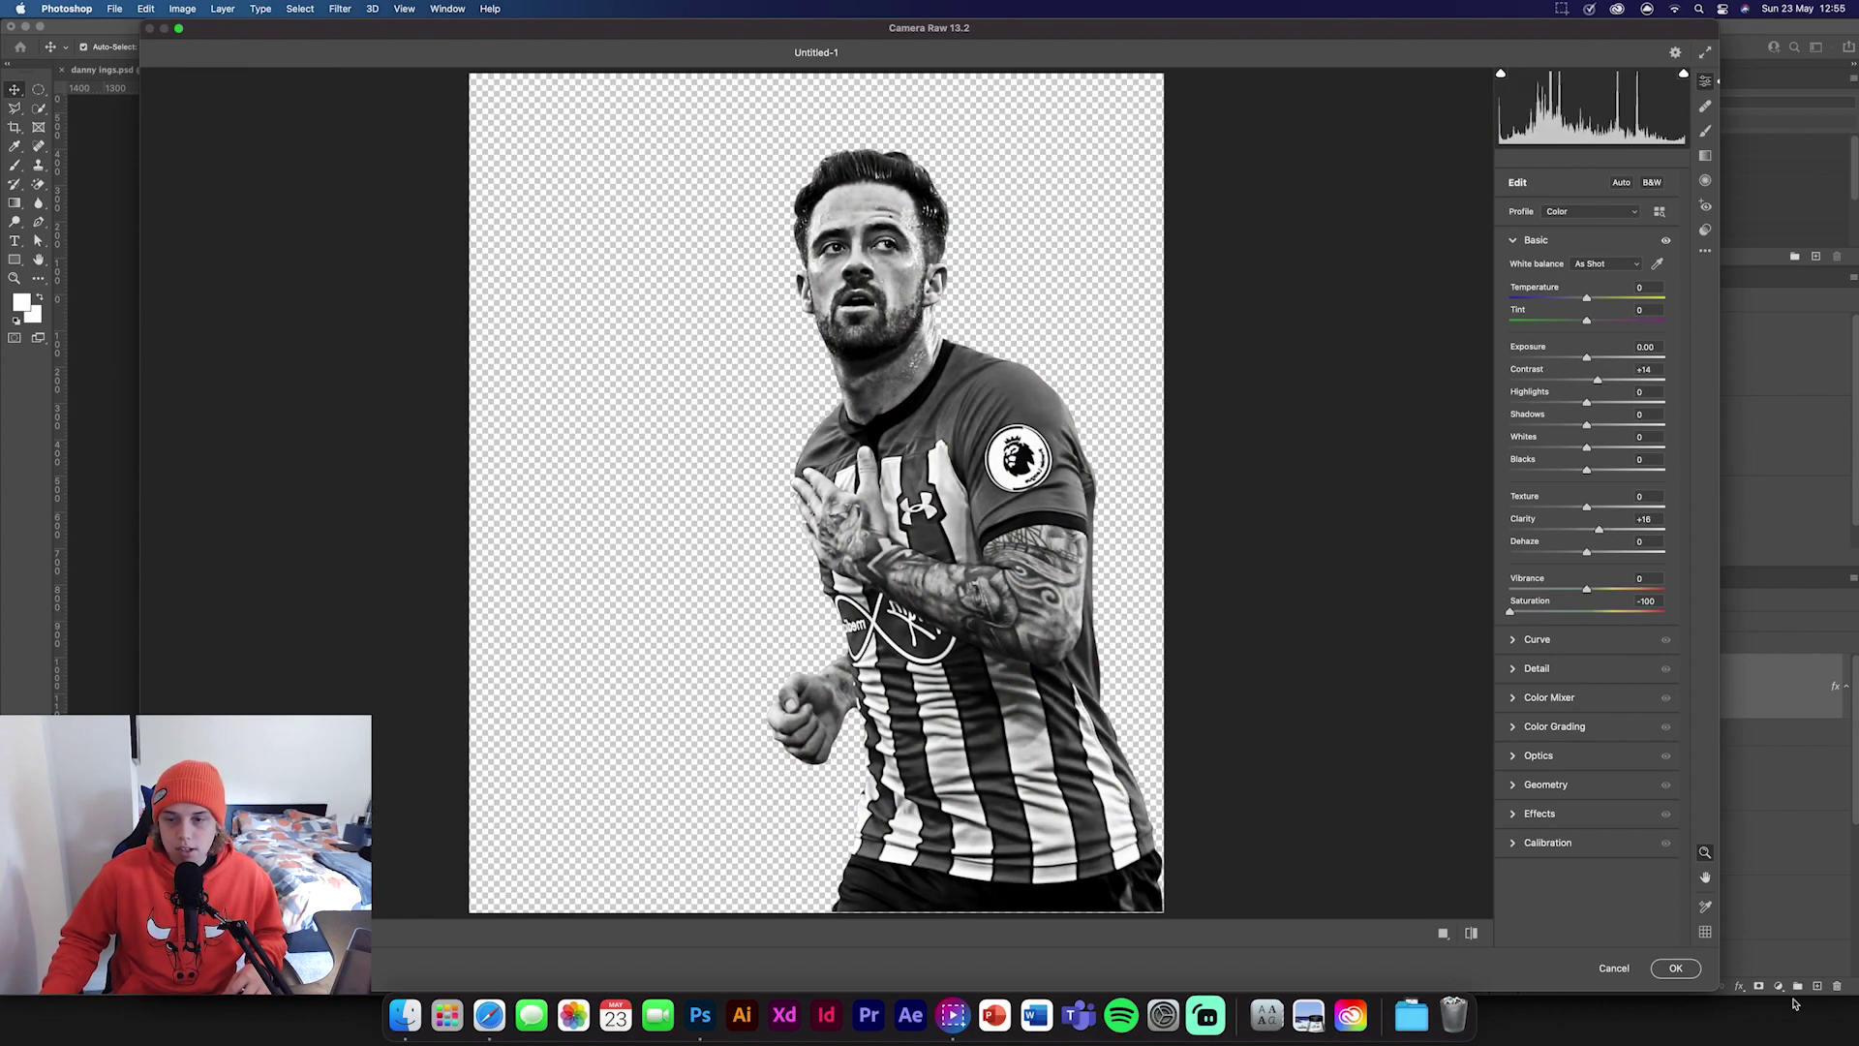
pyautogui.click(1675, 968)
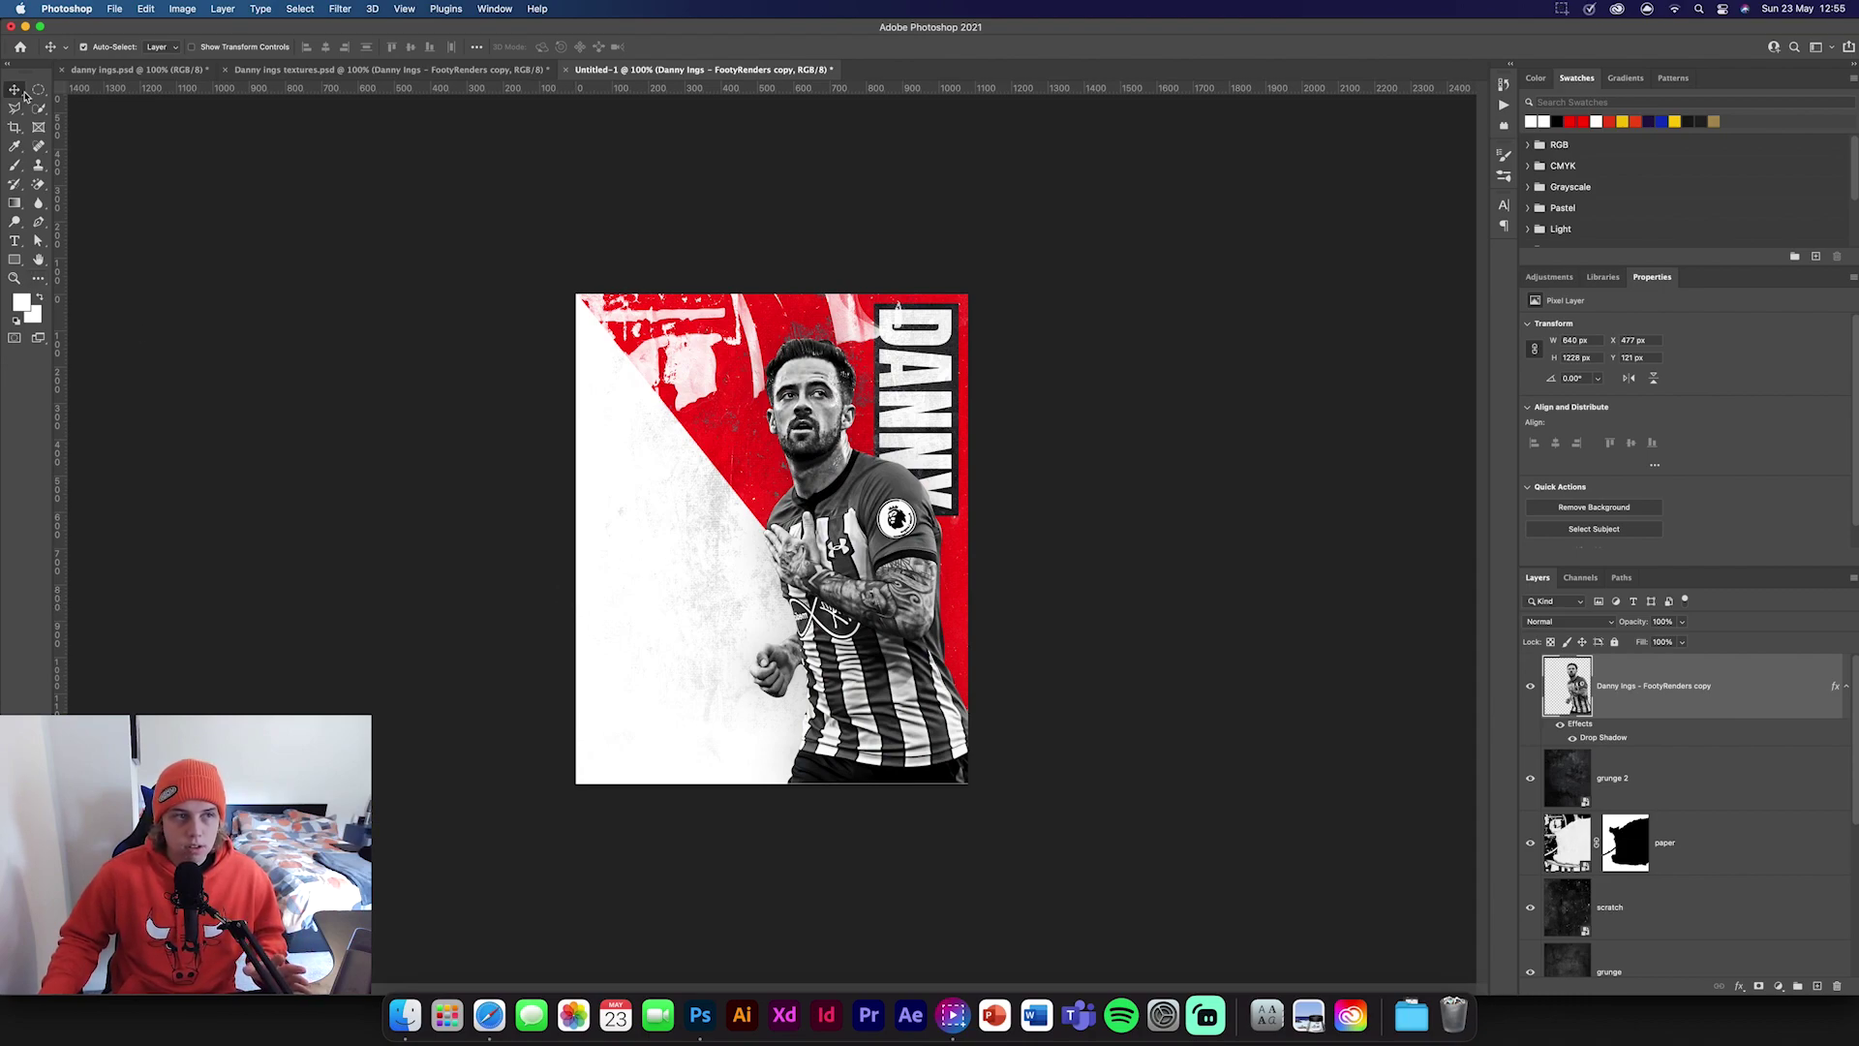
# Draw a white Pen tool shape over the canvas's lower-left half, following the existing diagonal edge and covering part of the player.
pyautogui.click(330, 325)
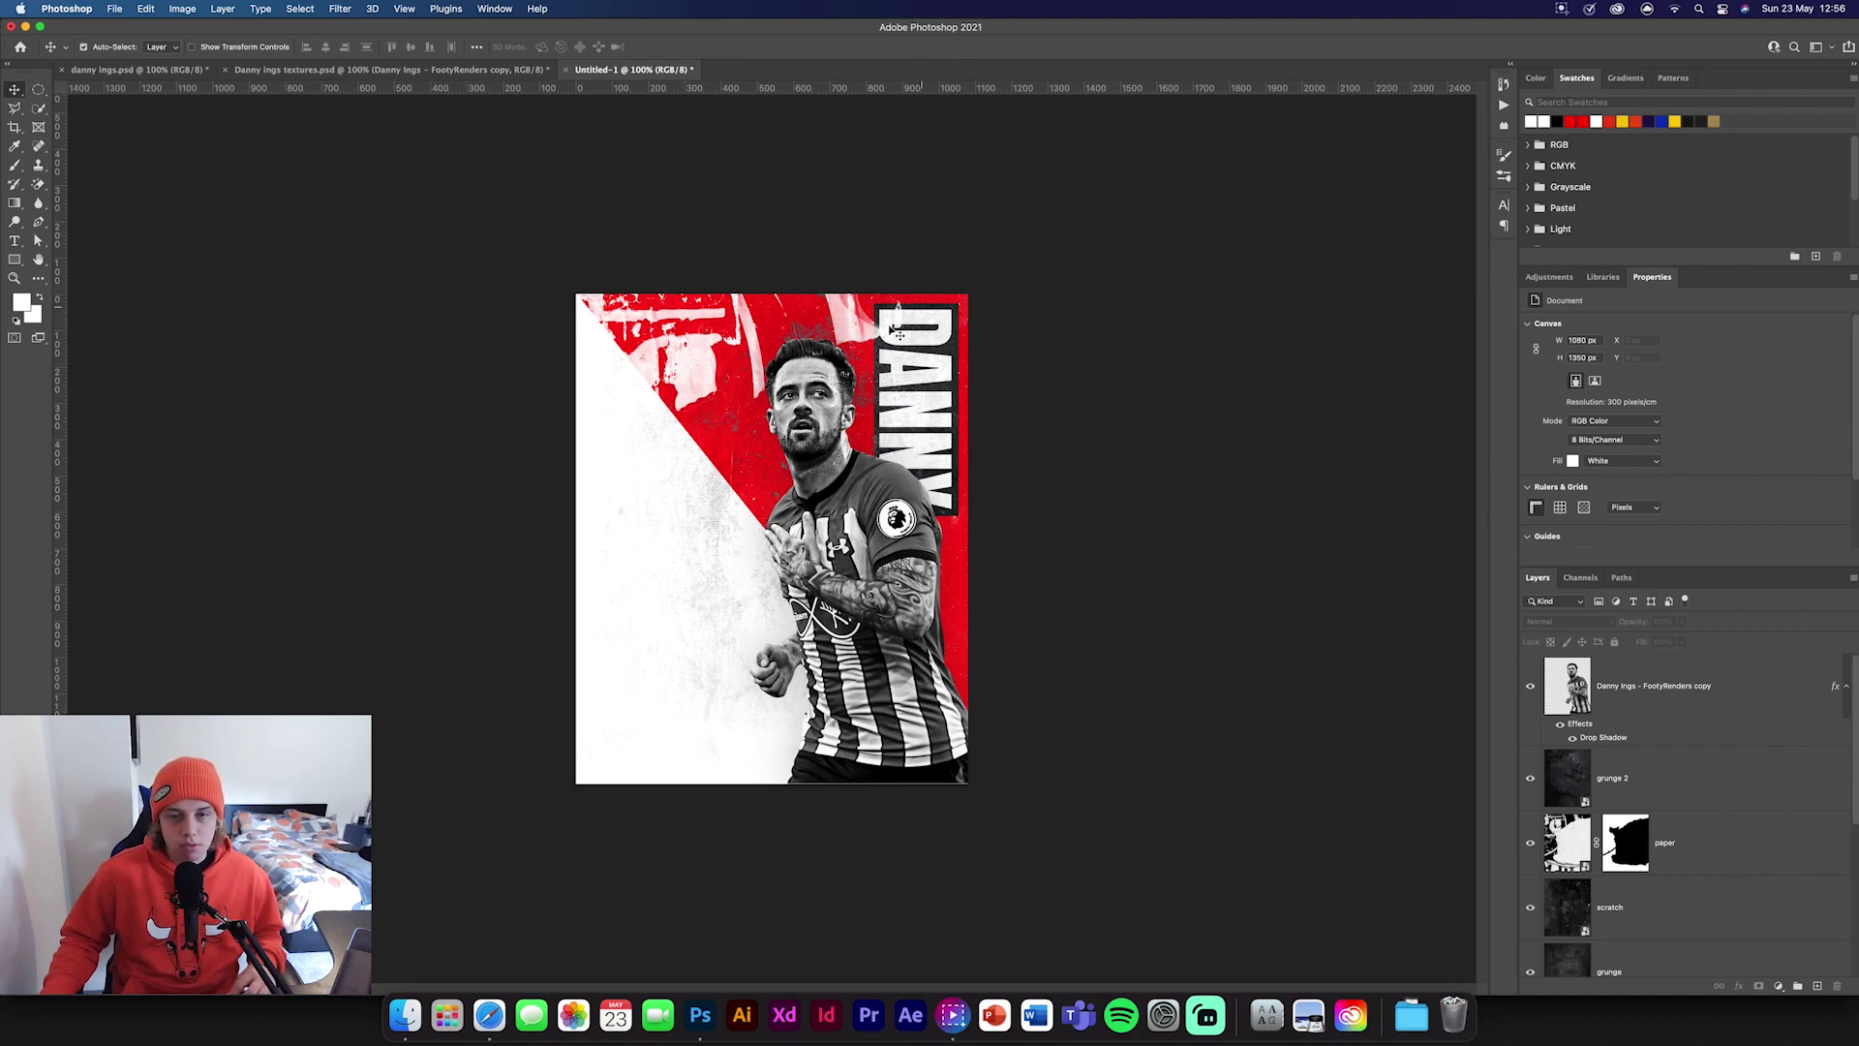
pyautogui.click(1629, 722)
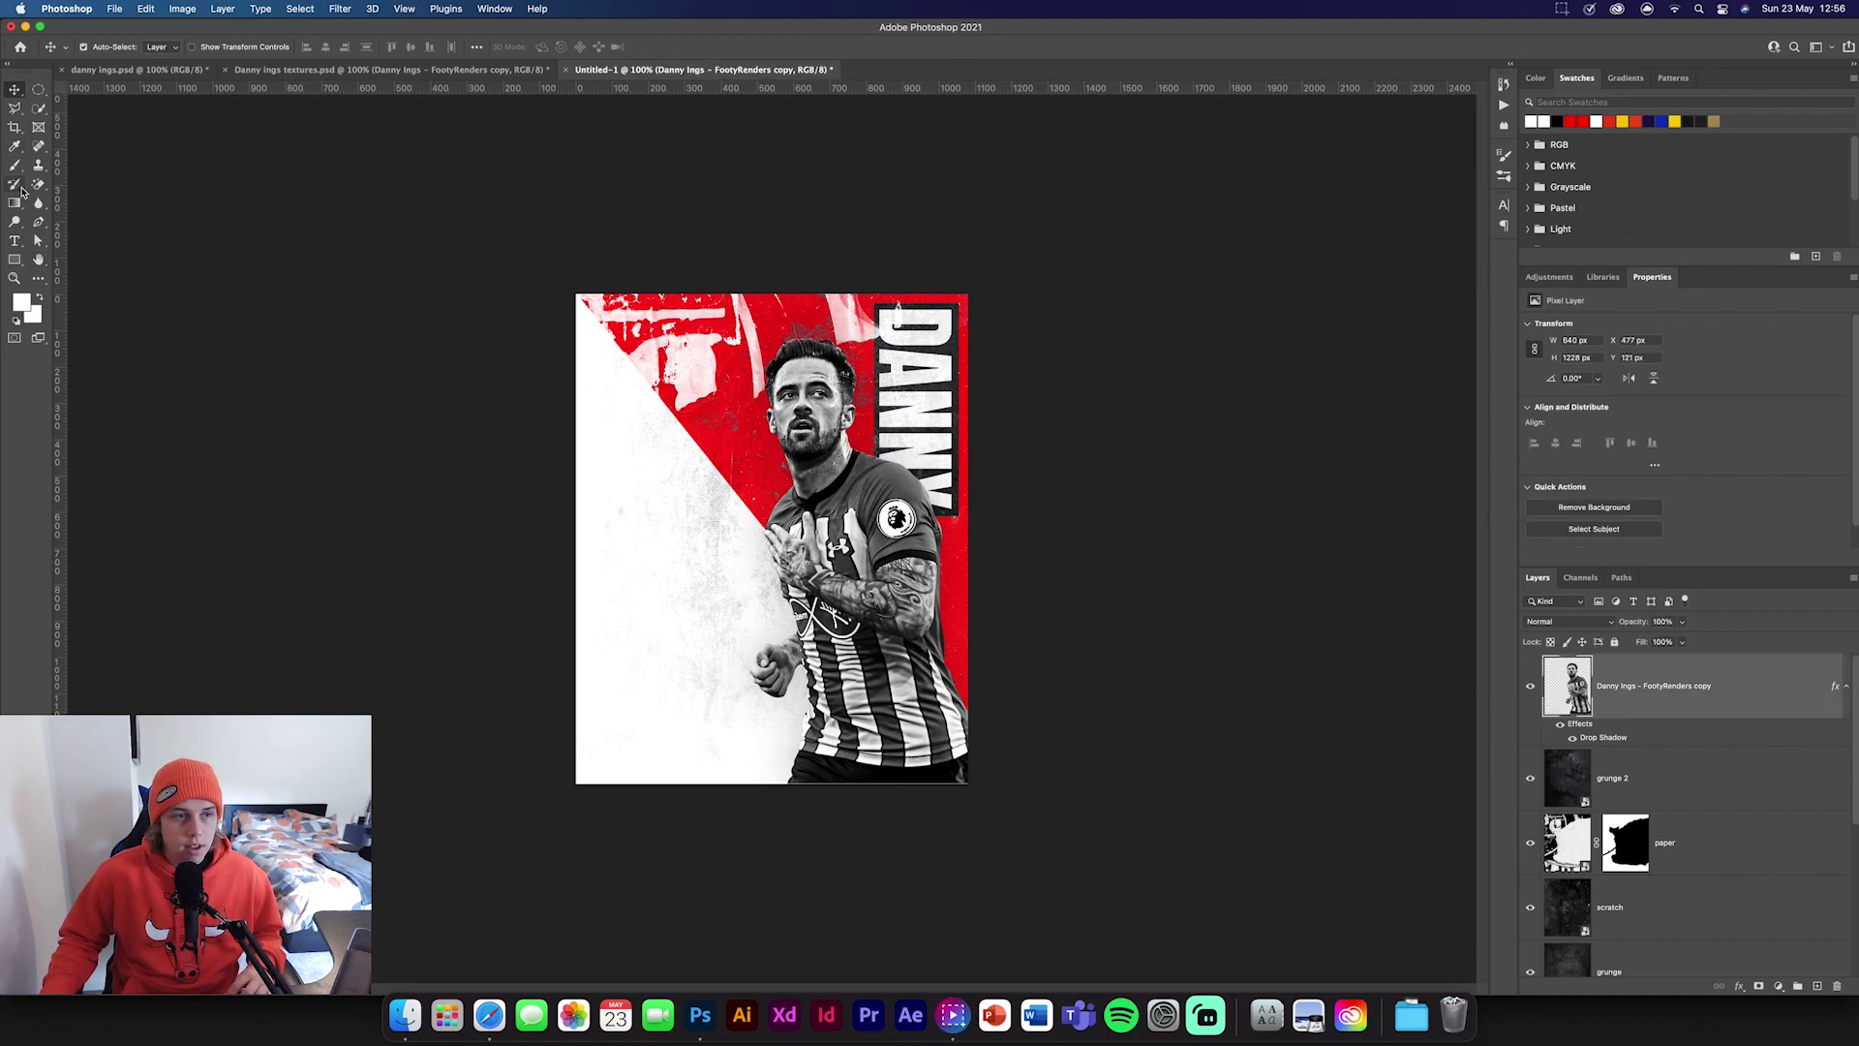
pyautogui.click(35, 223)
pyautogui.click(160, 48)
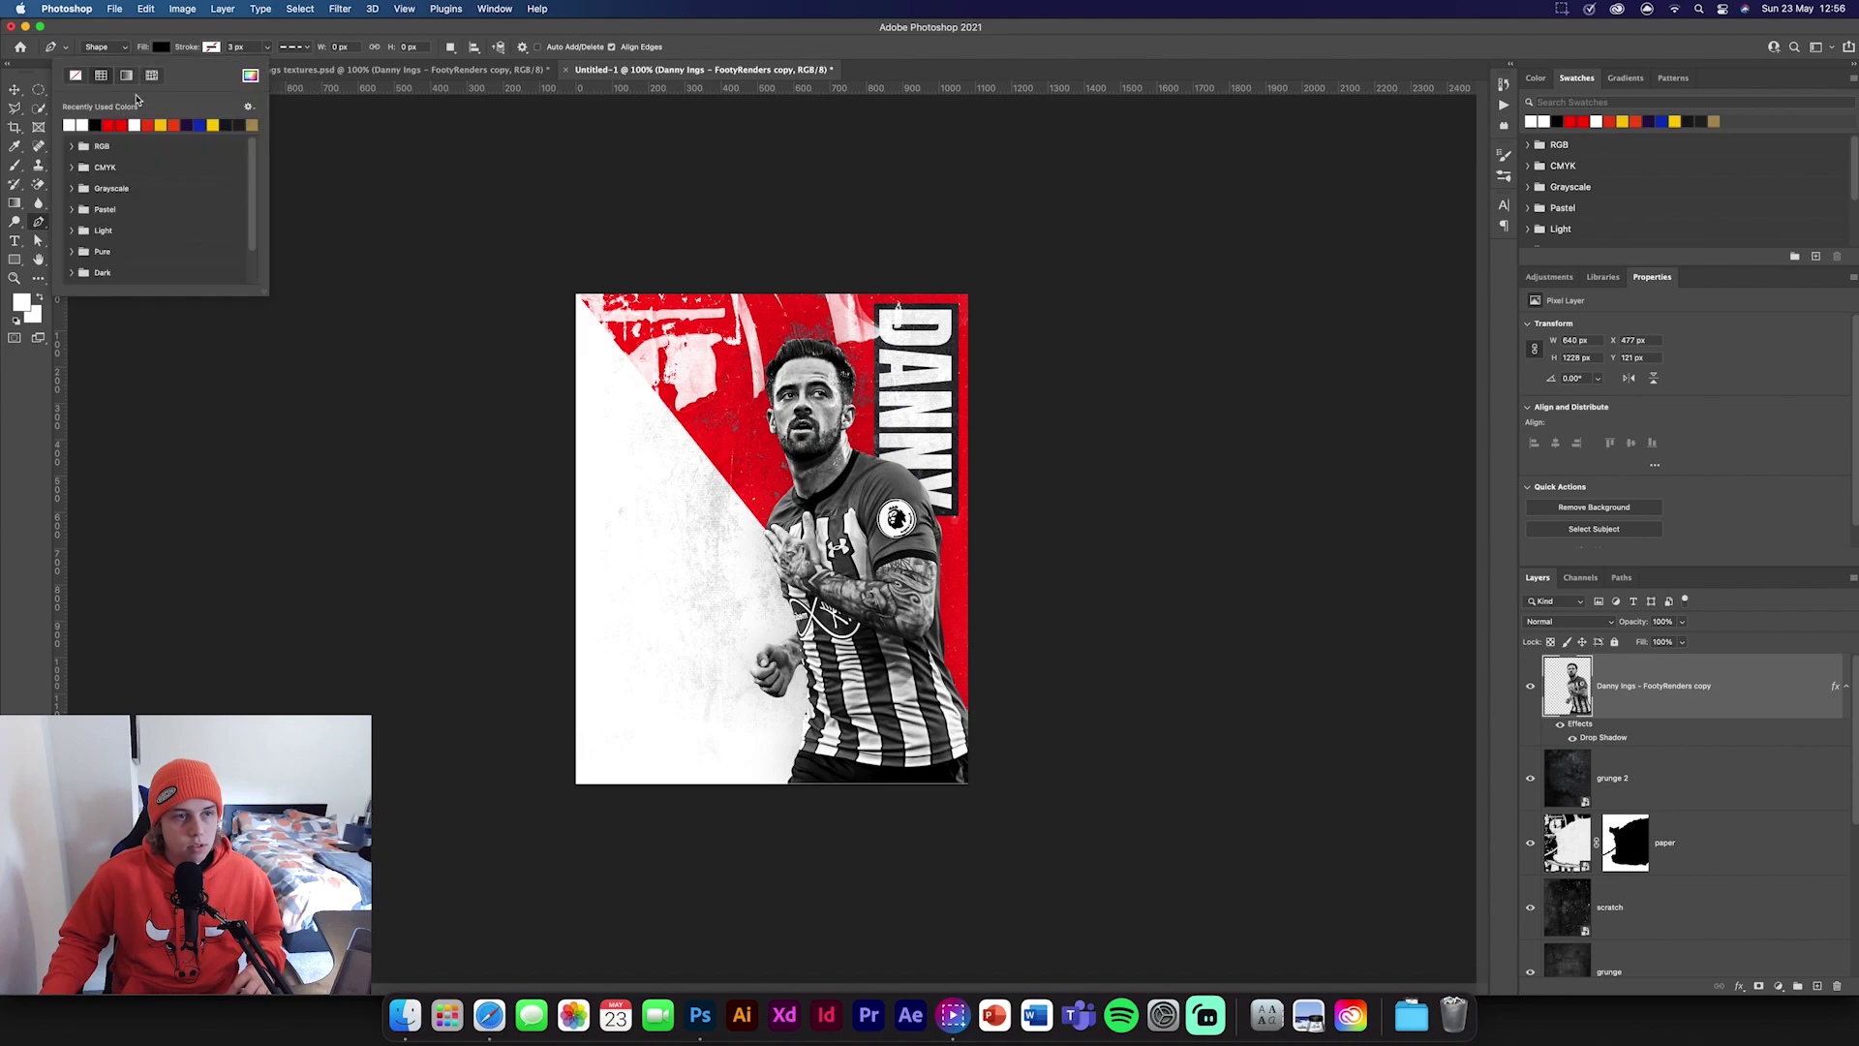
pyautogui.click(577, 298)
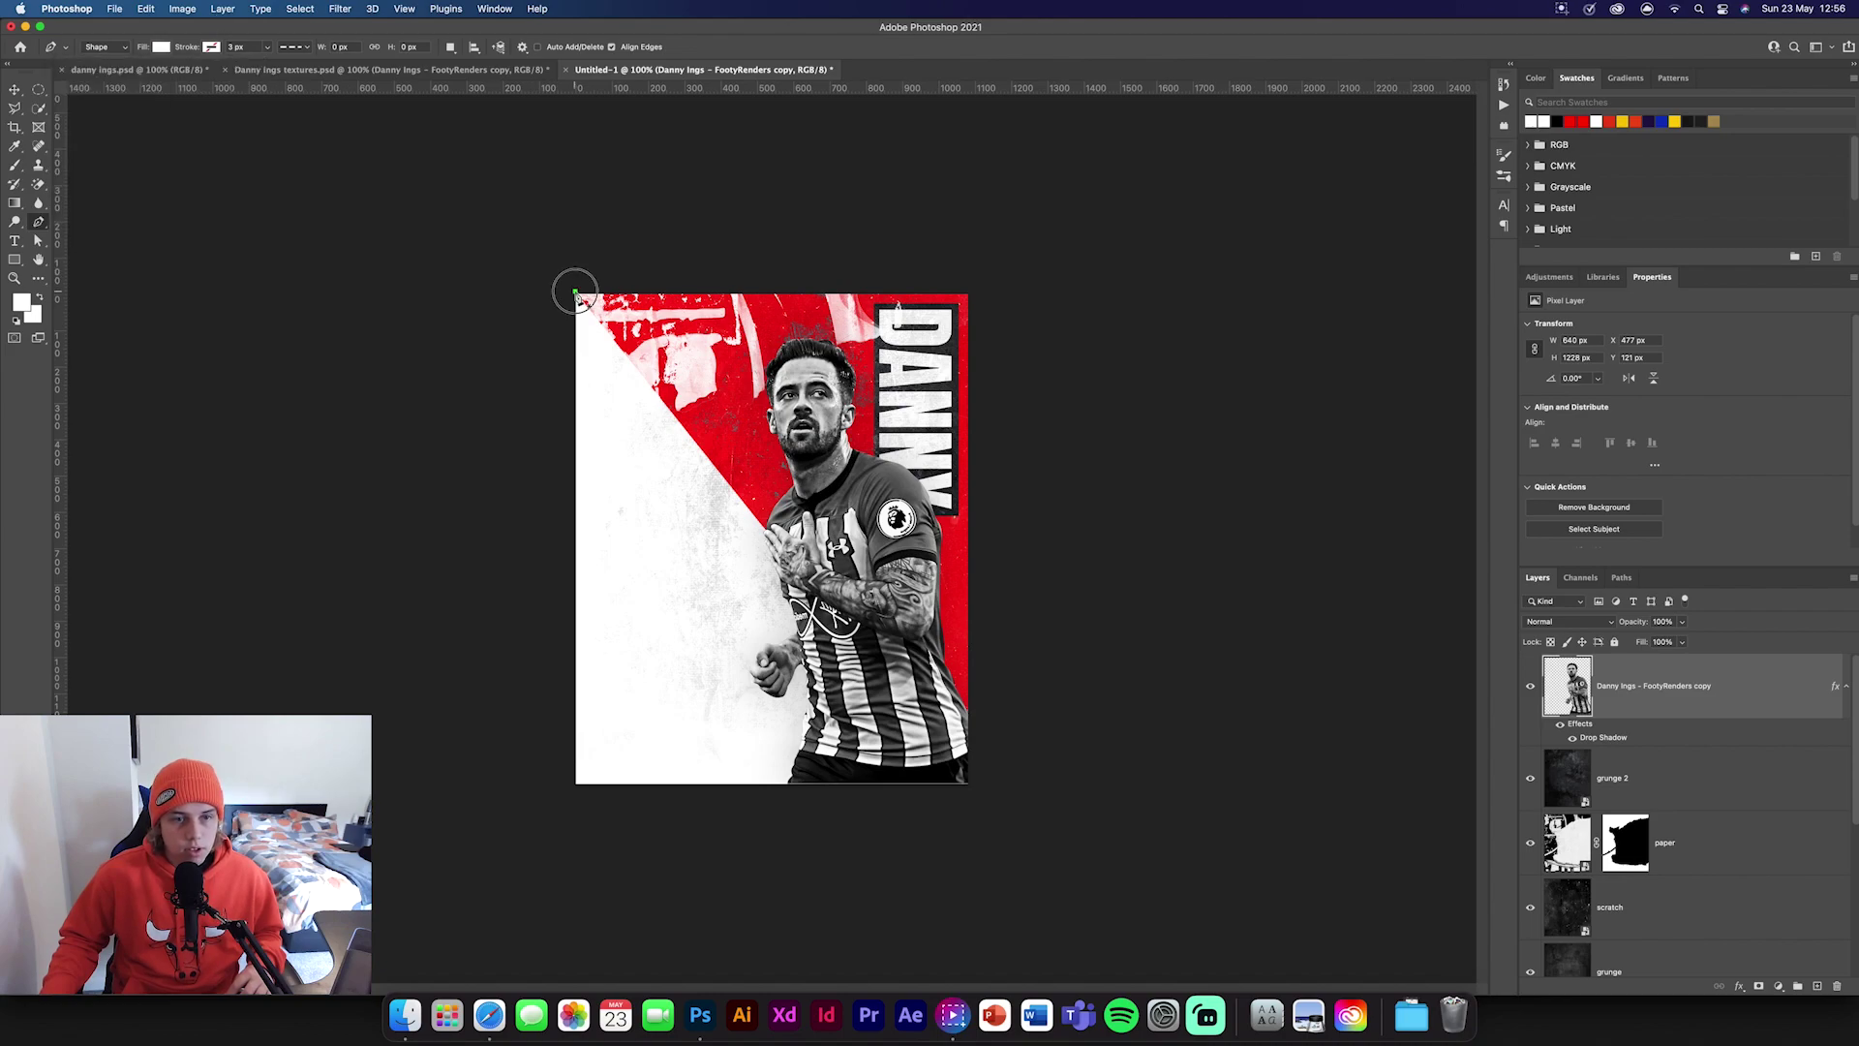
pyautogui.click(1032, 864)
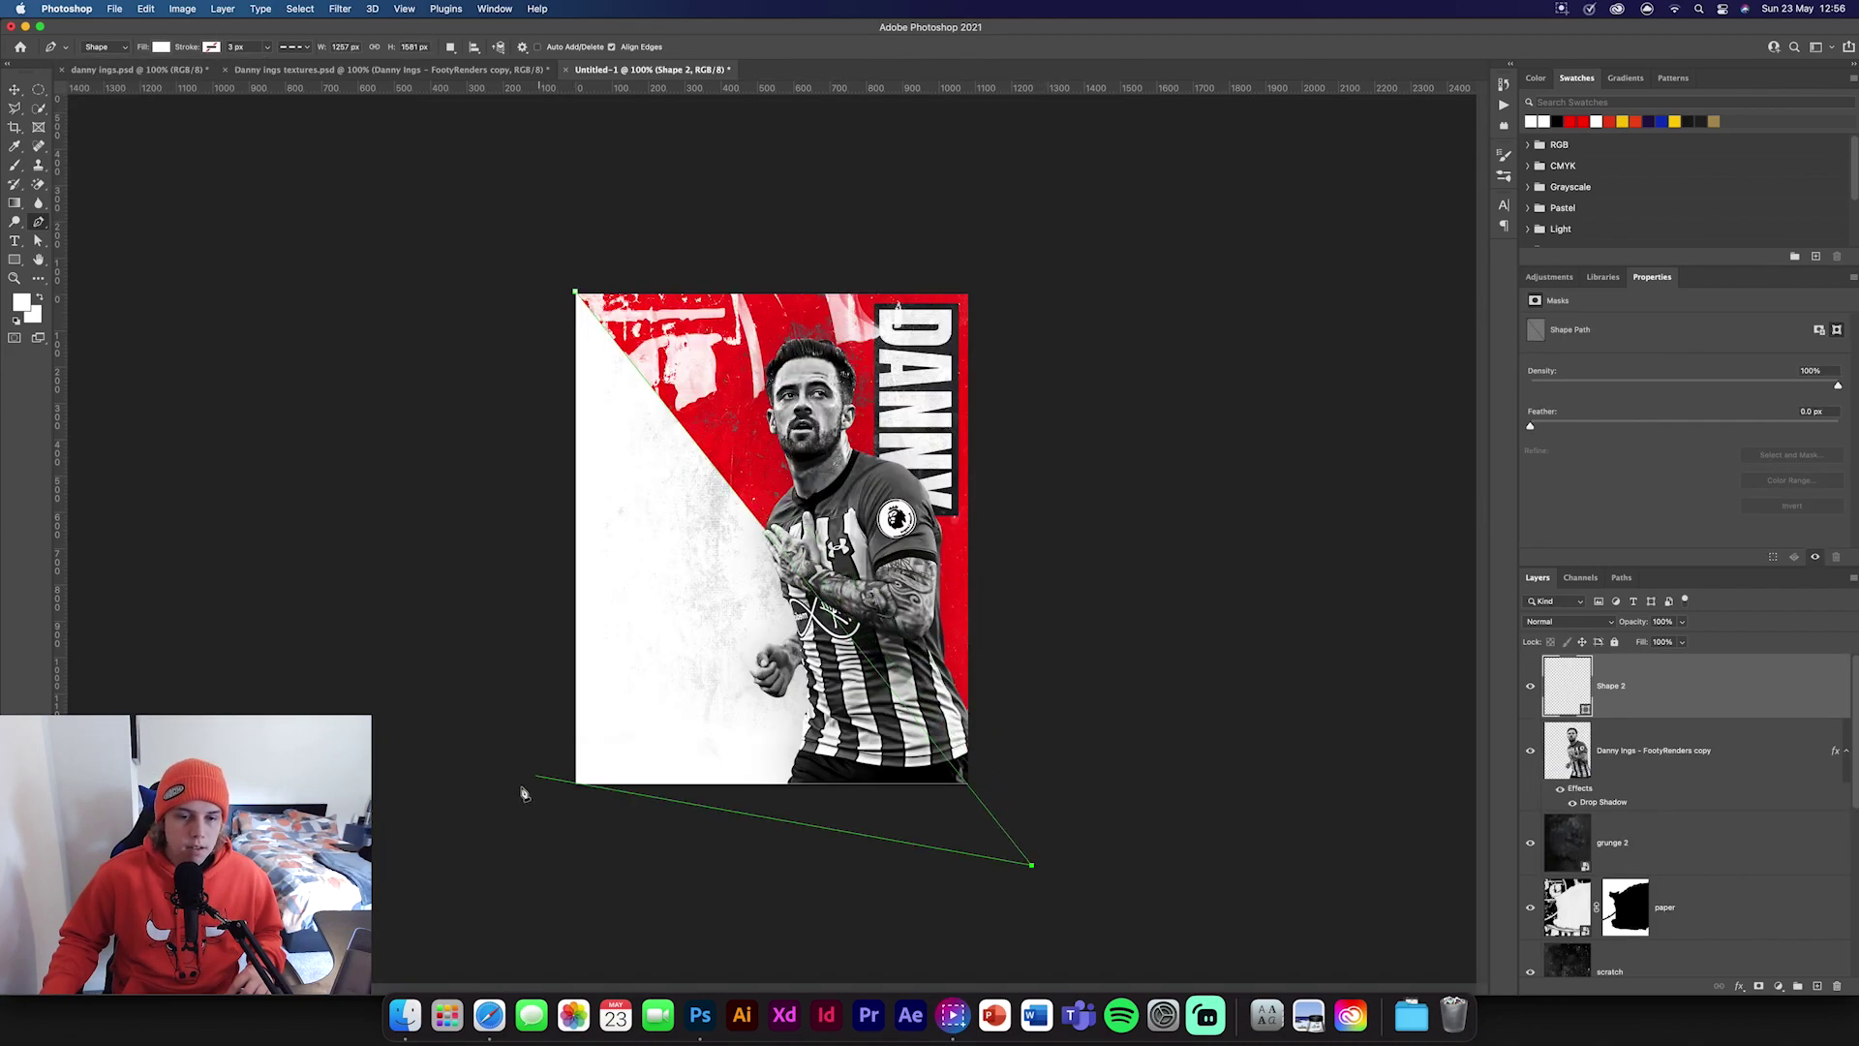
pyautogui.click(486, 815)
pyautogui.click(575, 291)
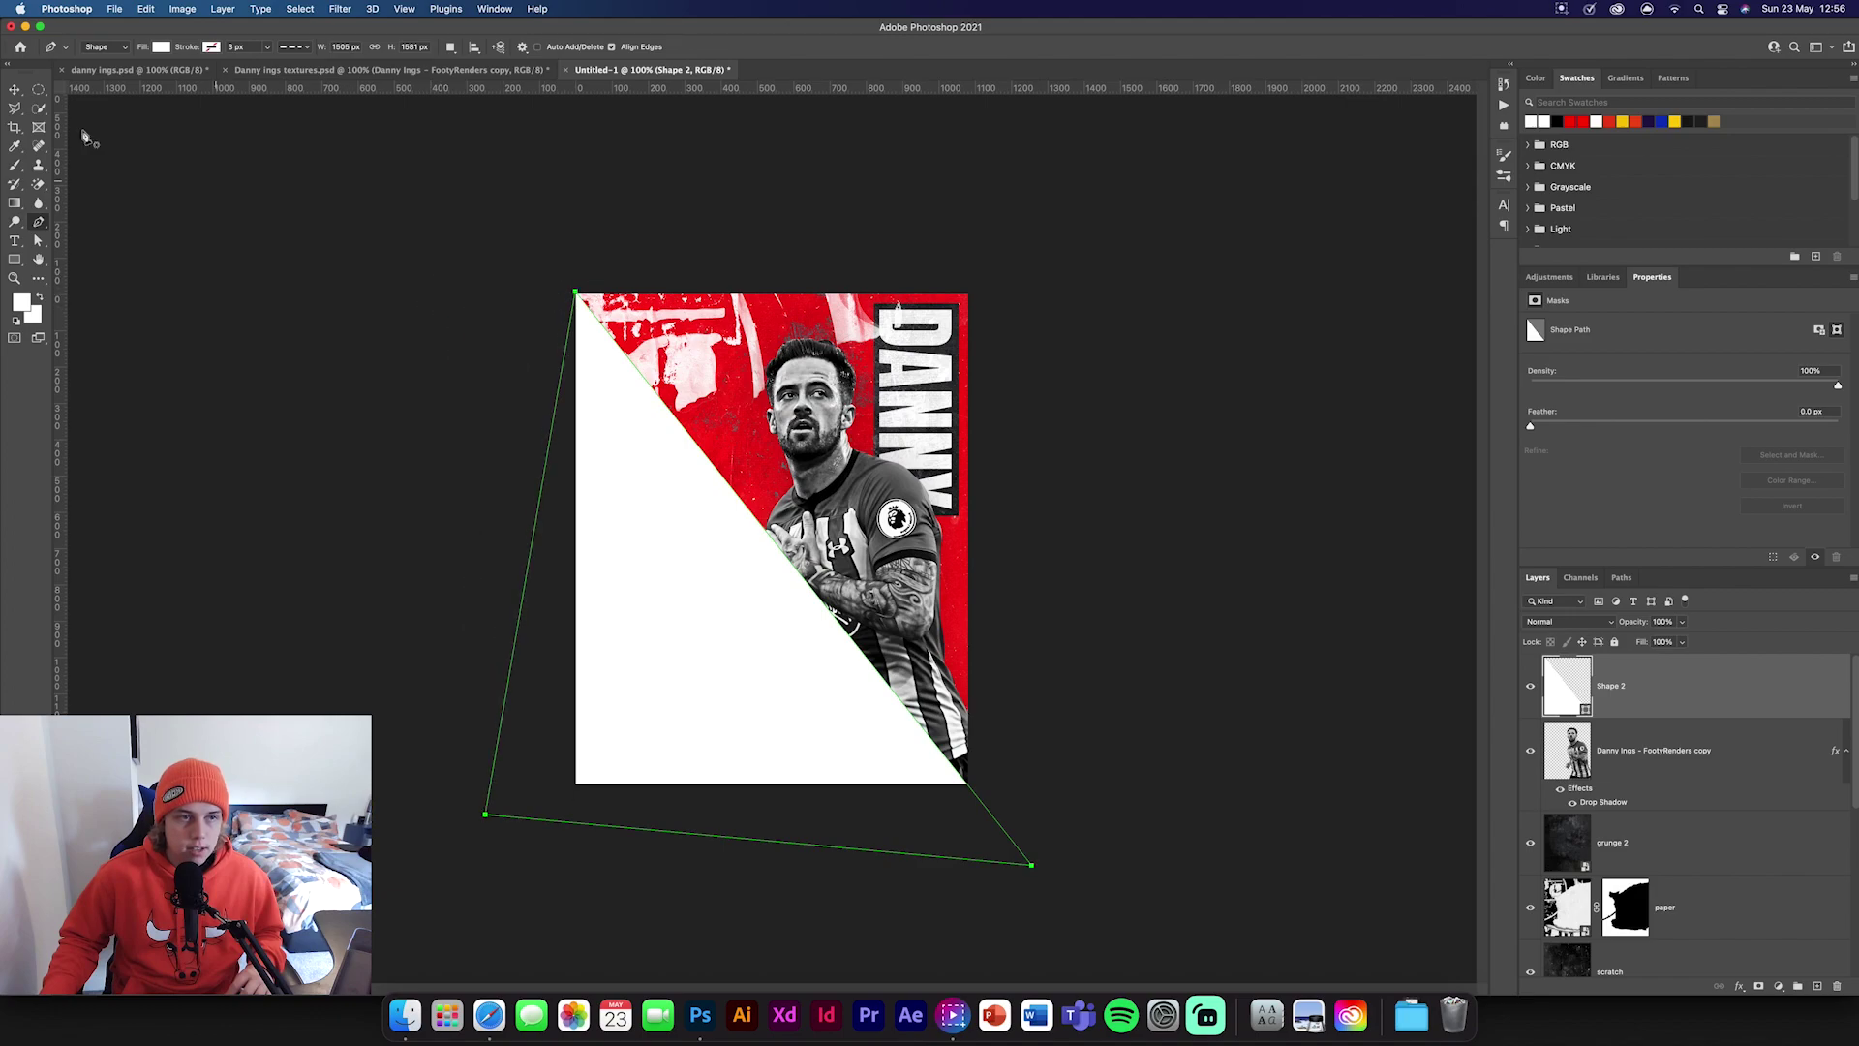
pyautogui.press('v')
# Try the new white shape beneath the player cutout and return it to the top of the layer stack.
pyautogui.moveTo(1651, 689); pyautogui.dragTo(1665, 778)
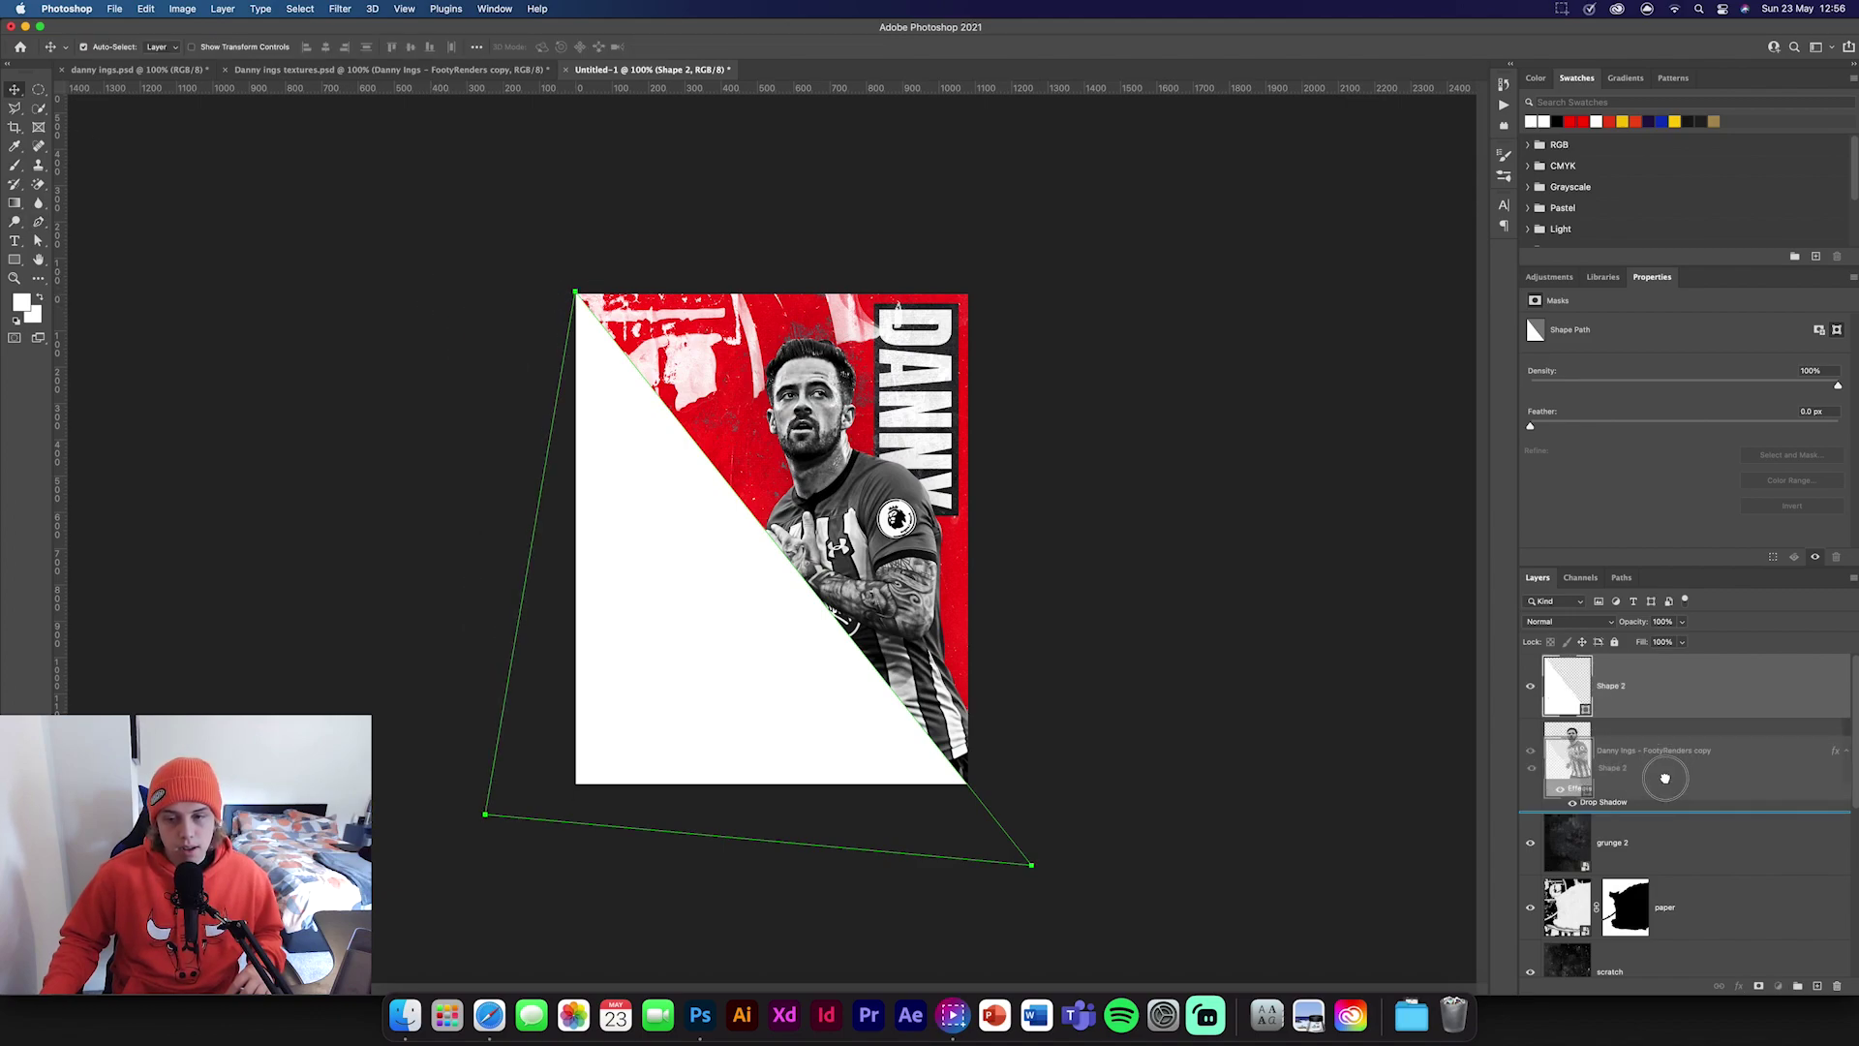
pyautogui.moveTo(1665, 777); pyautogui.dragTo(1664, 779)
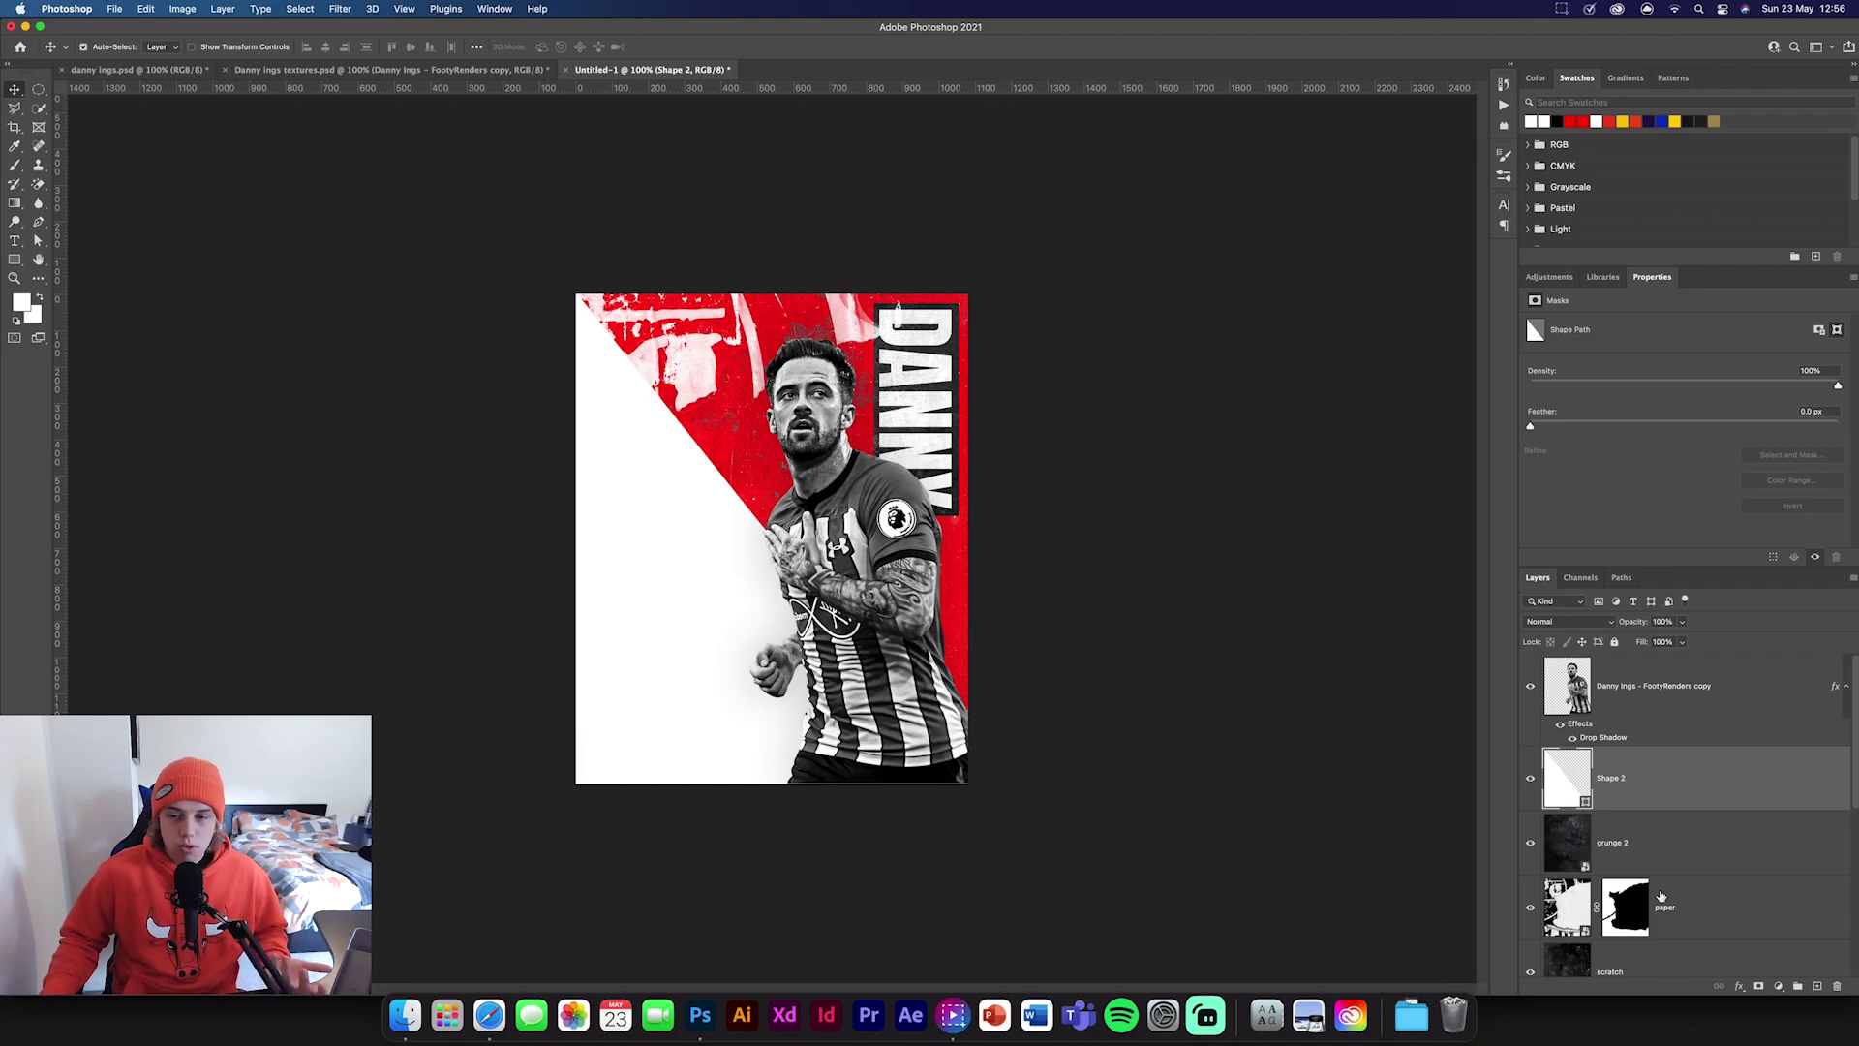
pyautogui.moveTo(1675, 774); pyautogui.dragTo(1669, 668)
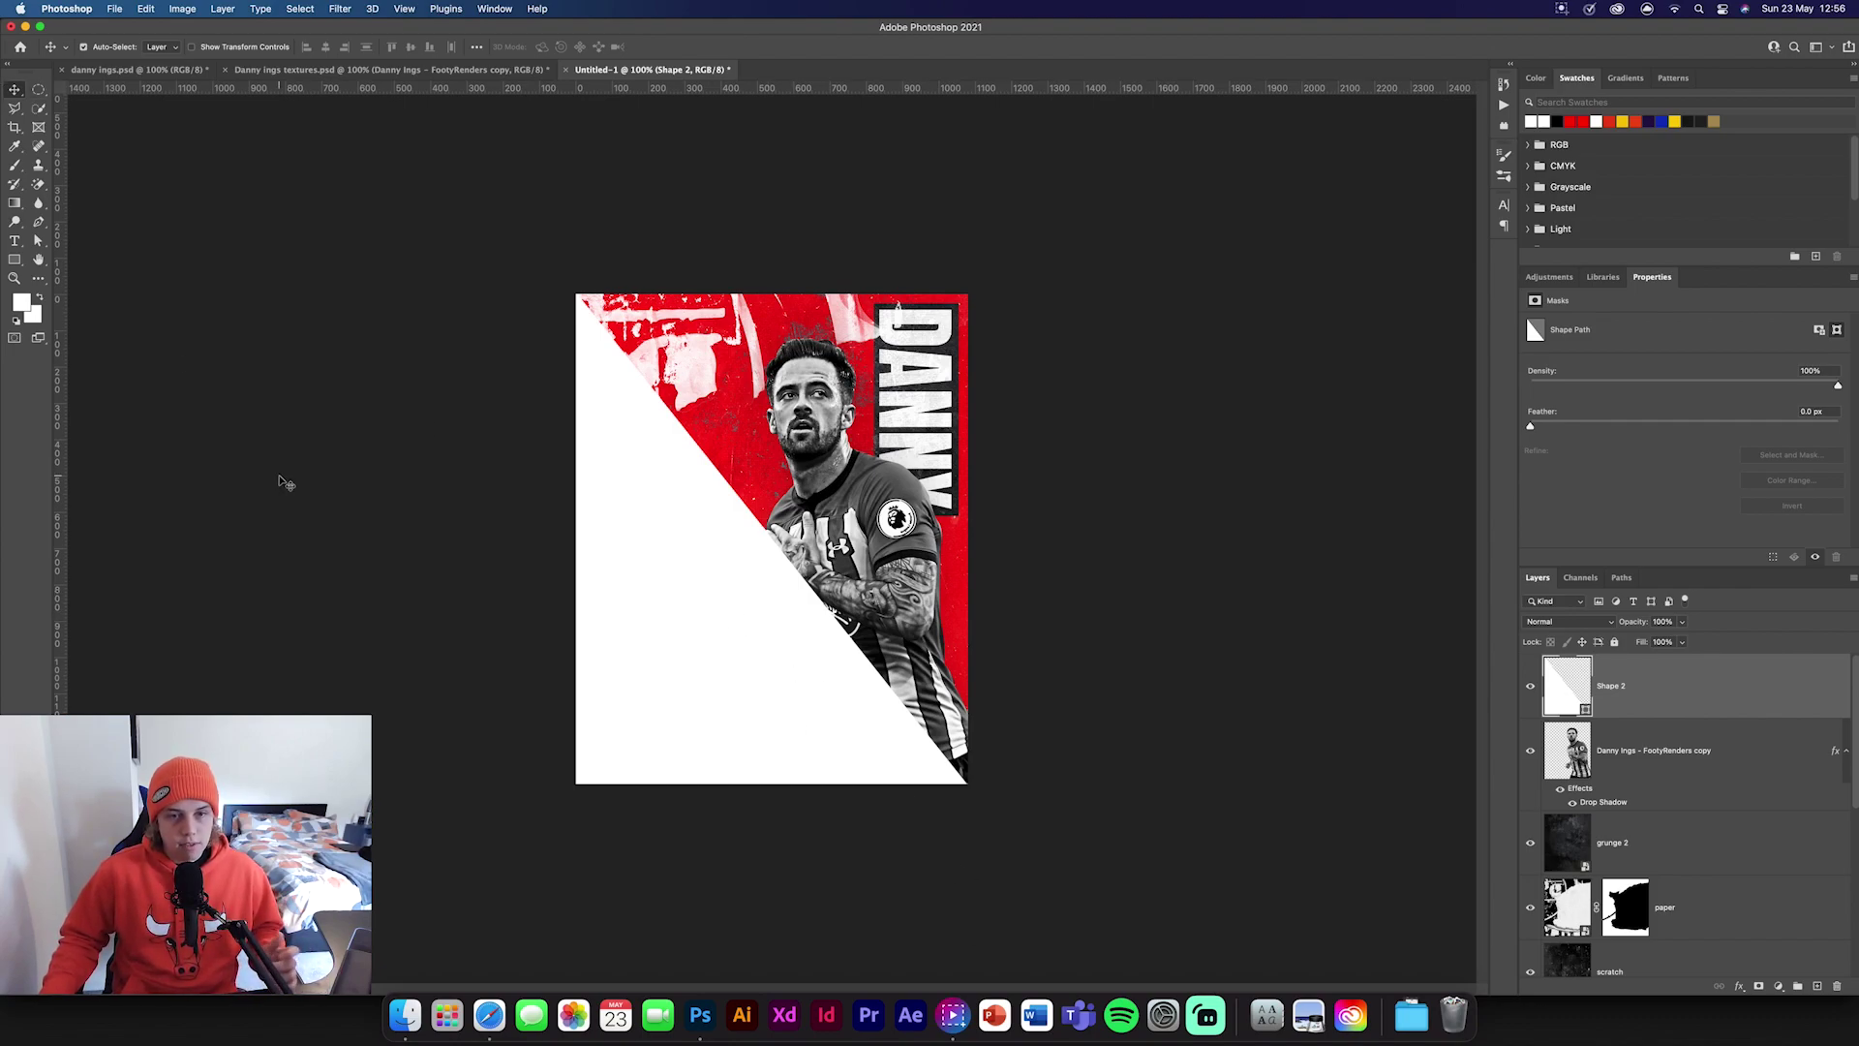
# Copy the marble texture from Danny Ings textures.psd into Untitled-1, above the white Shape 2 layer.
pyautogui.click(341, 69)
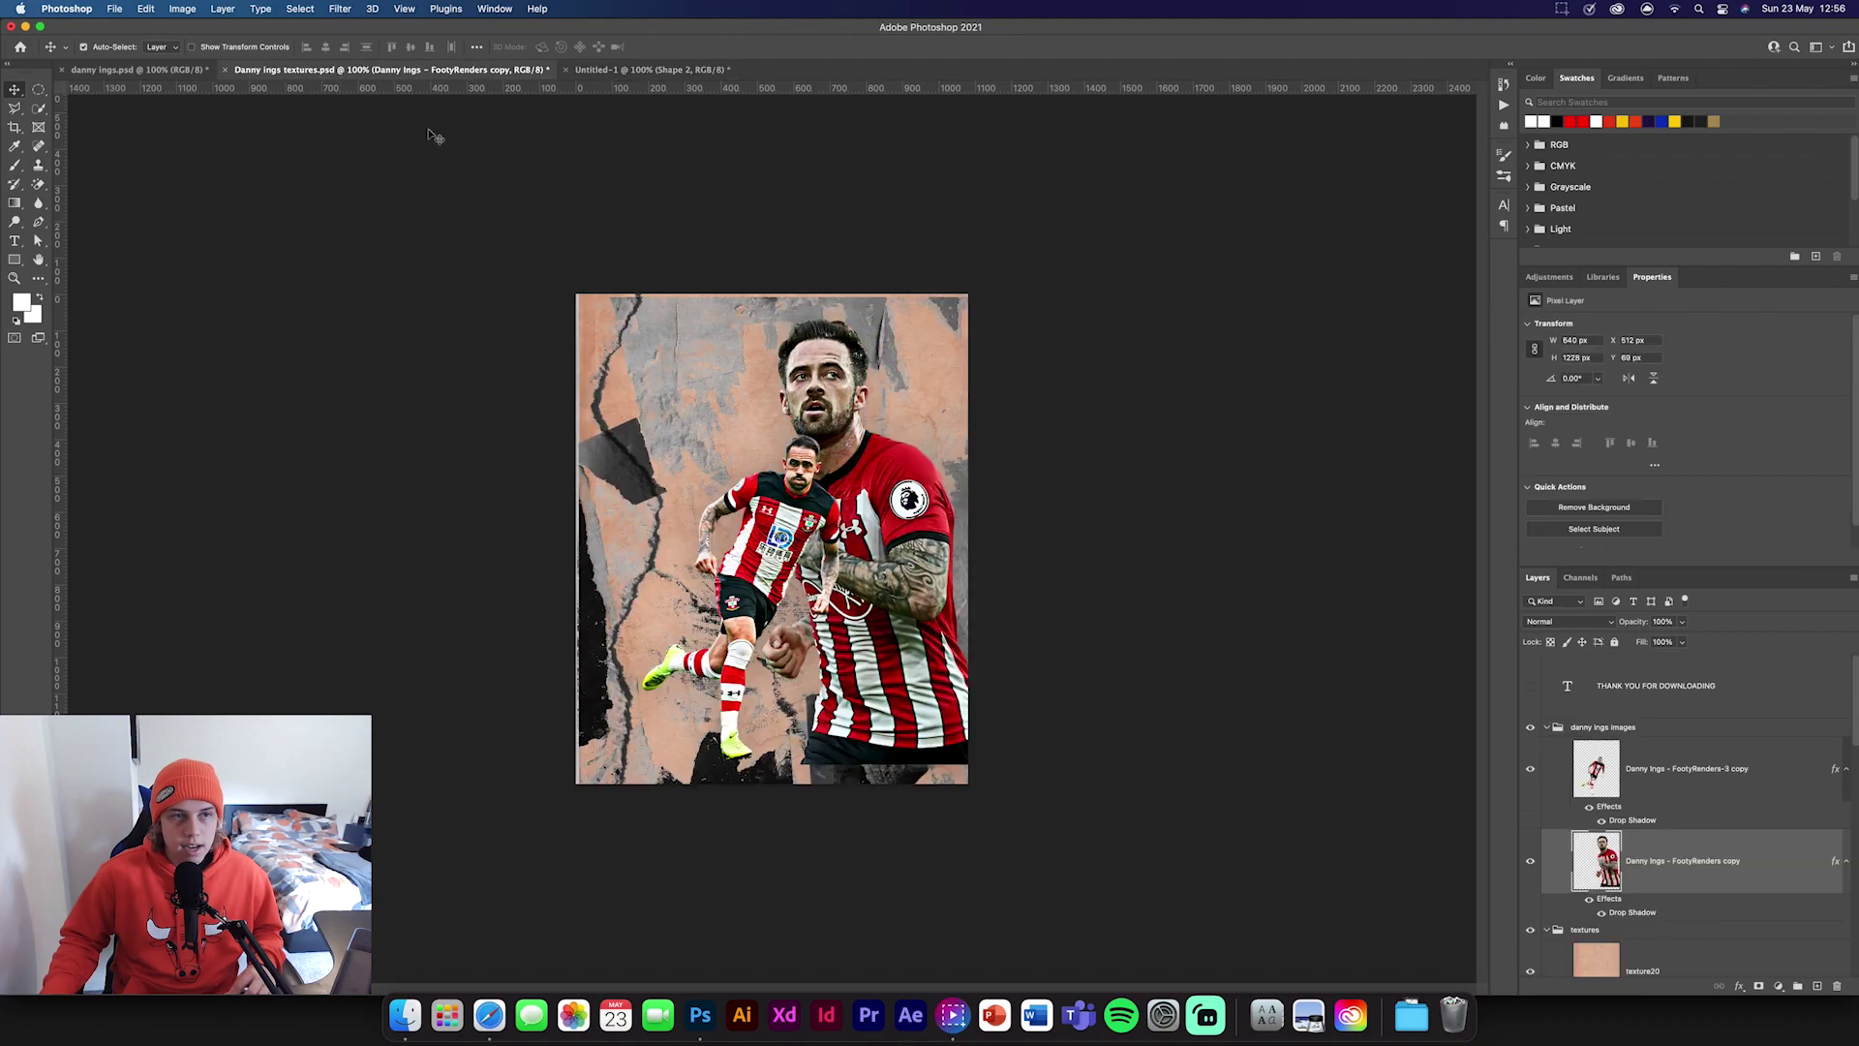
pyautogui.scroll(-10, 1739, 860)
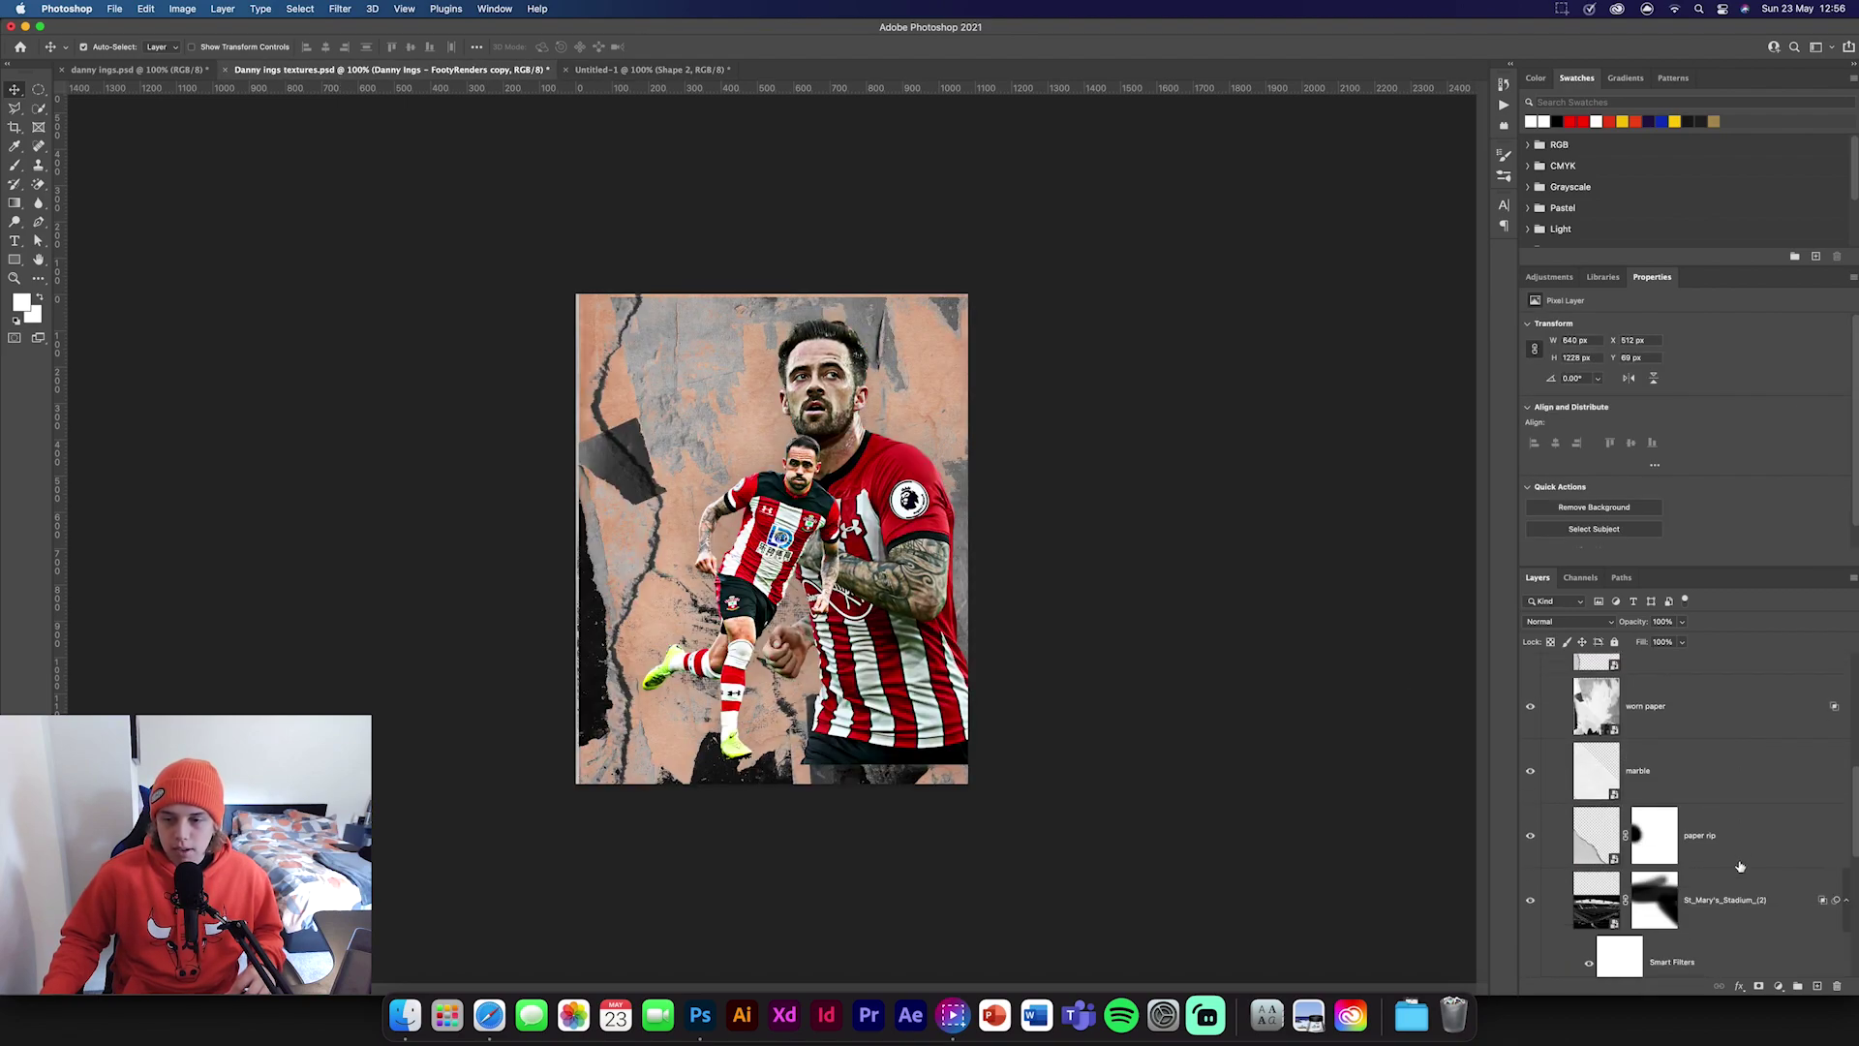
pyautogui.scroll(-3, 1700, 841)
pyautogui.scroll(5, 1704, 814)
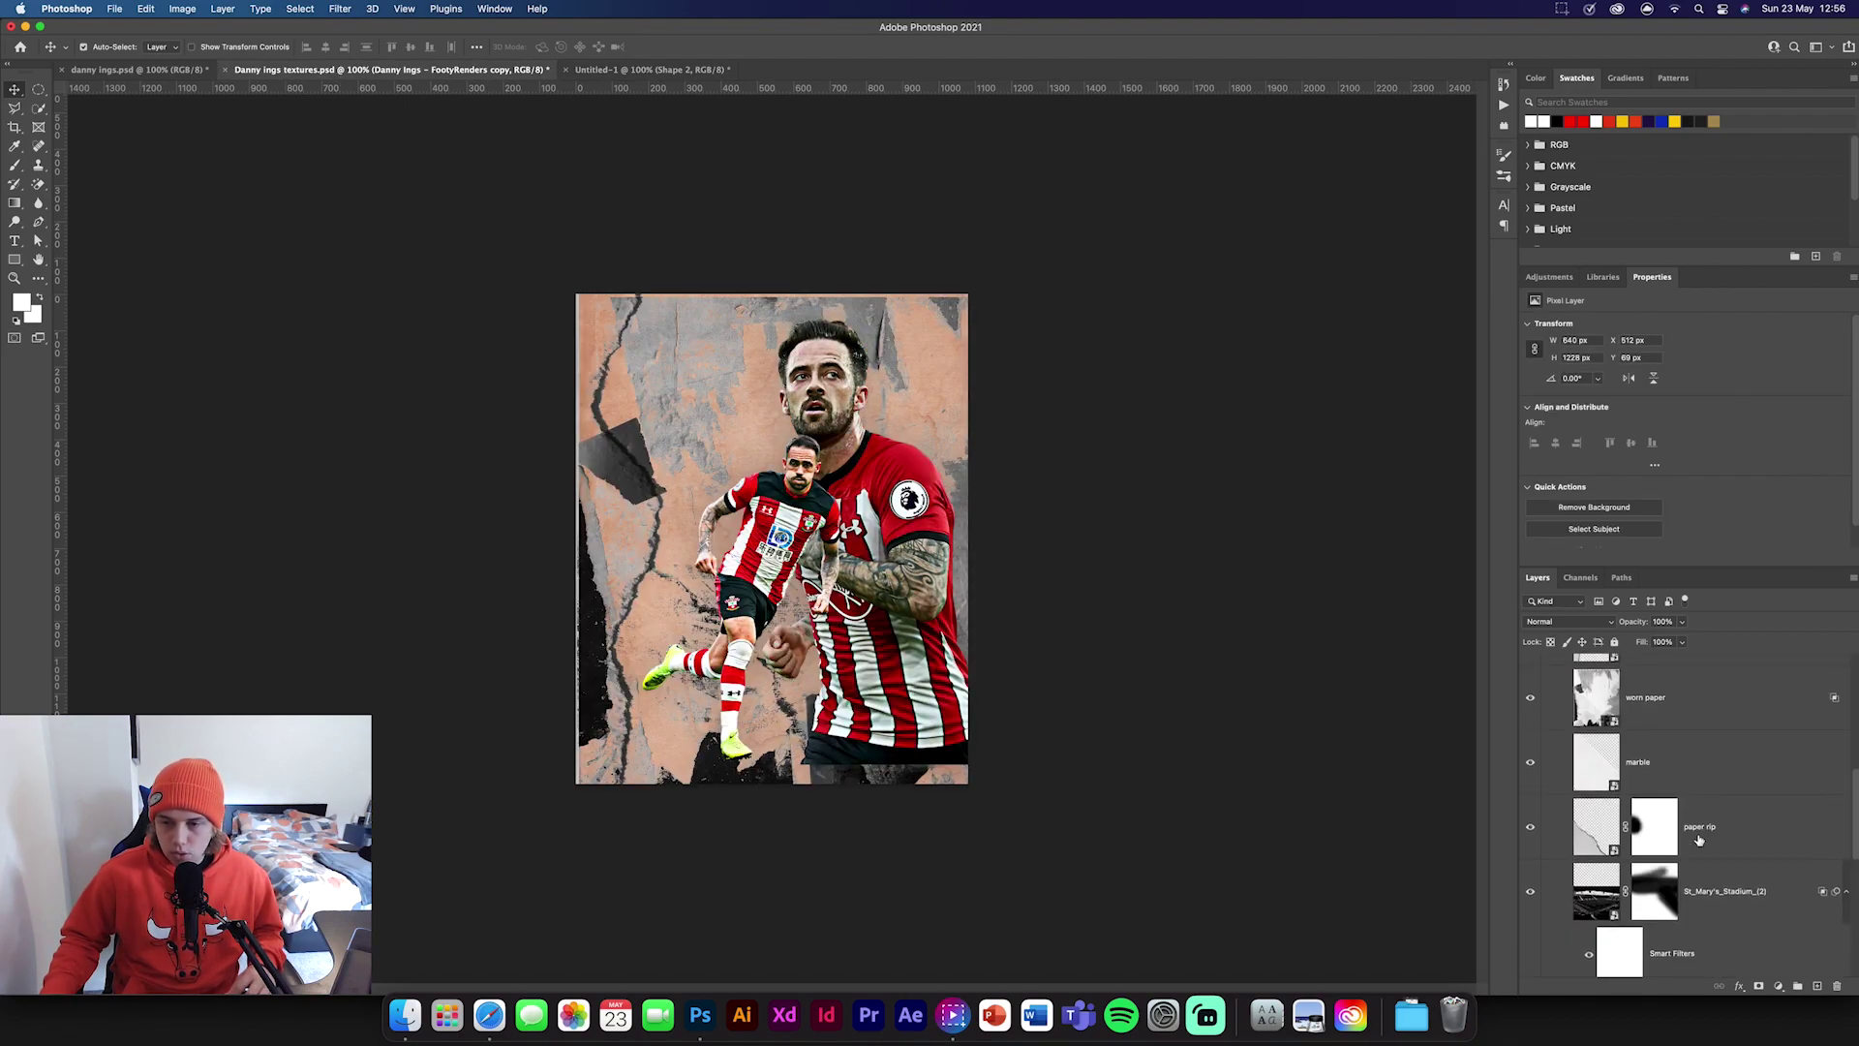
pyautogui.click(1707, 789)
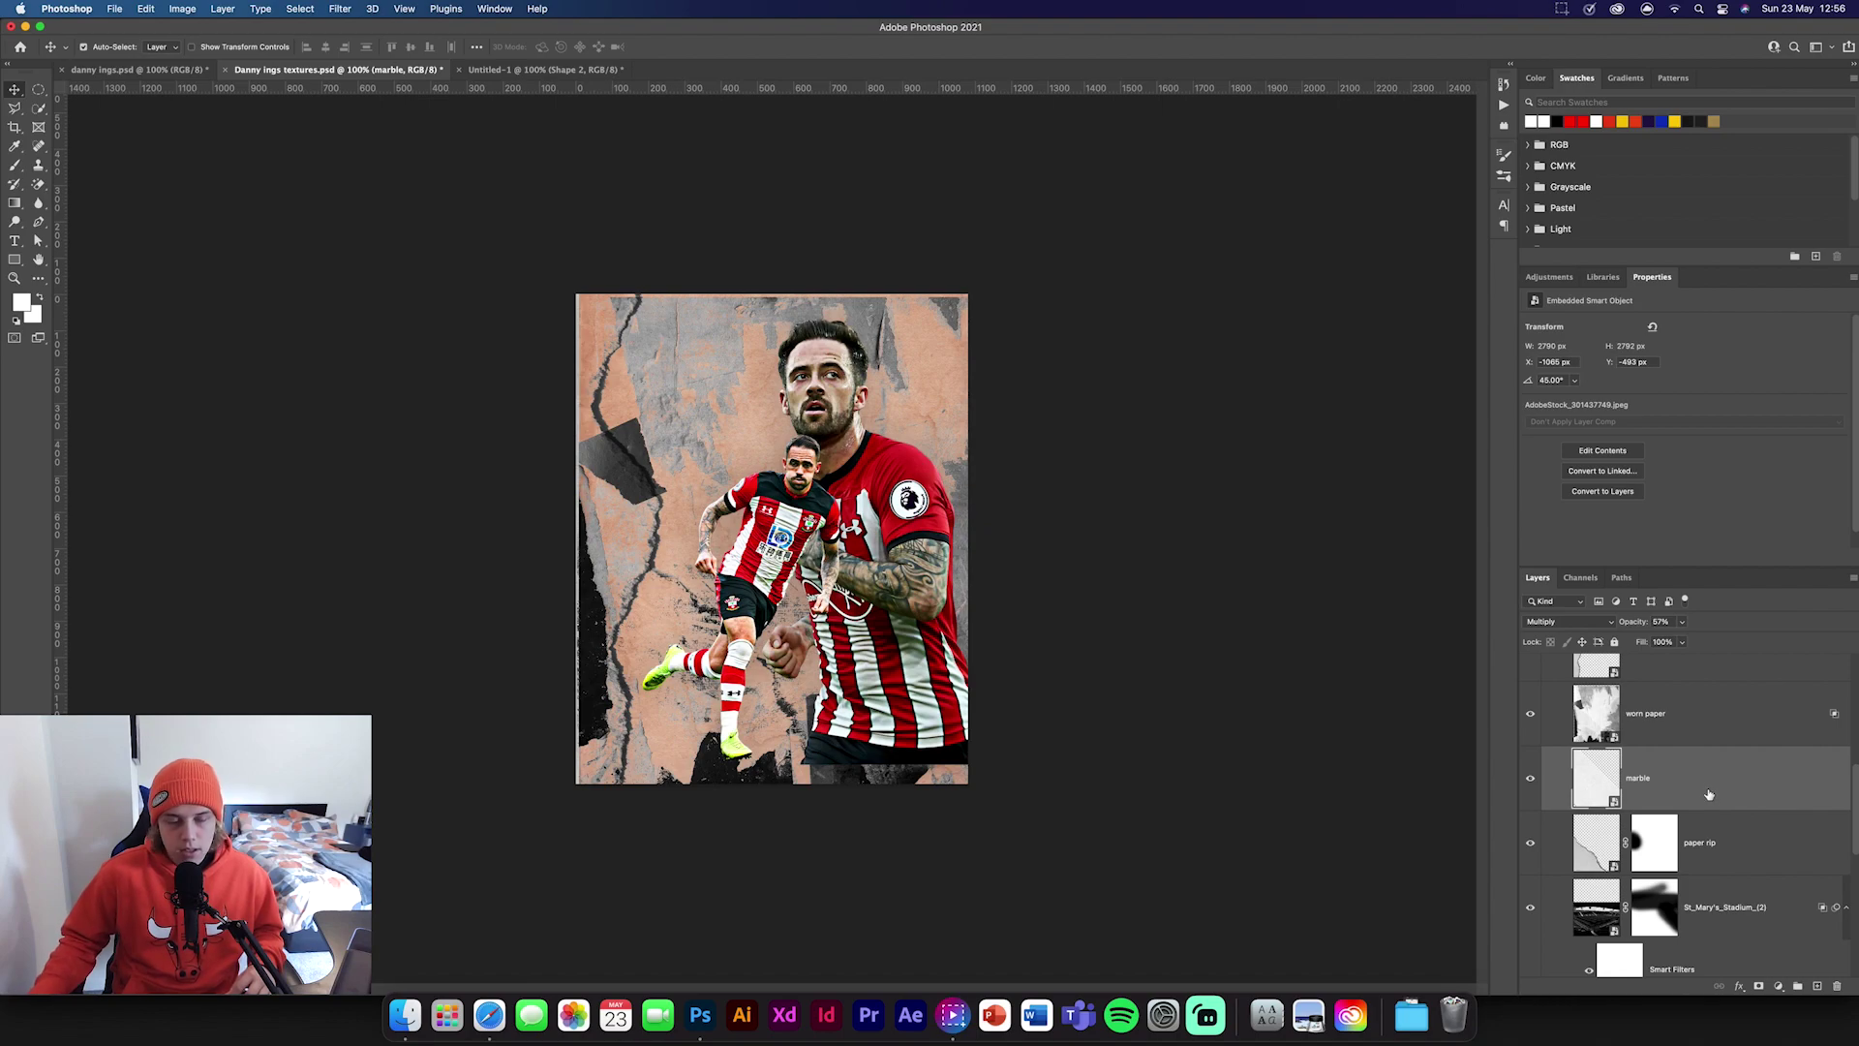
pyautogui.moveTo(1709, 794)
pyautogui.mouseDown()
pyautogui.moveTo(581, 68)
pyautogui.moveTo(1683, 786)
pyautogui.mouseUp()
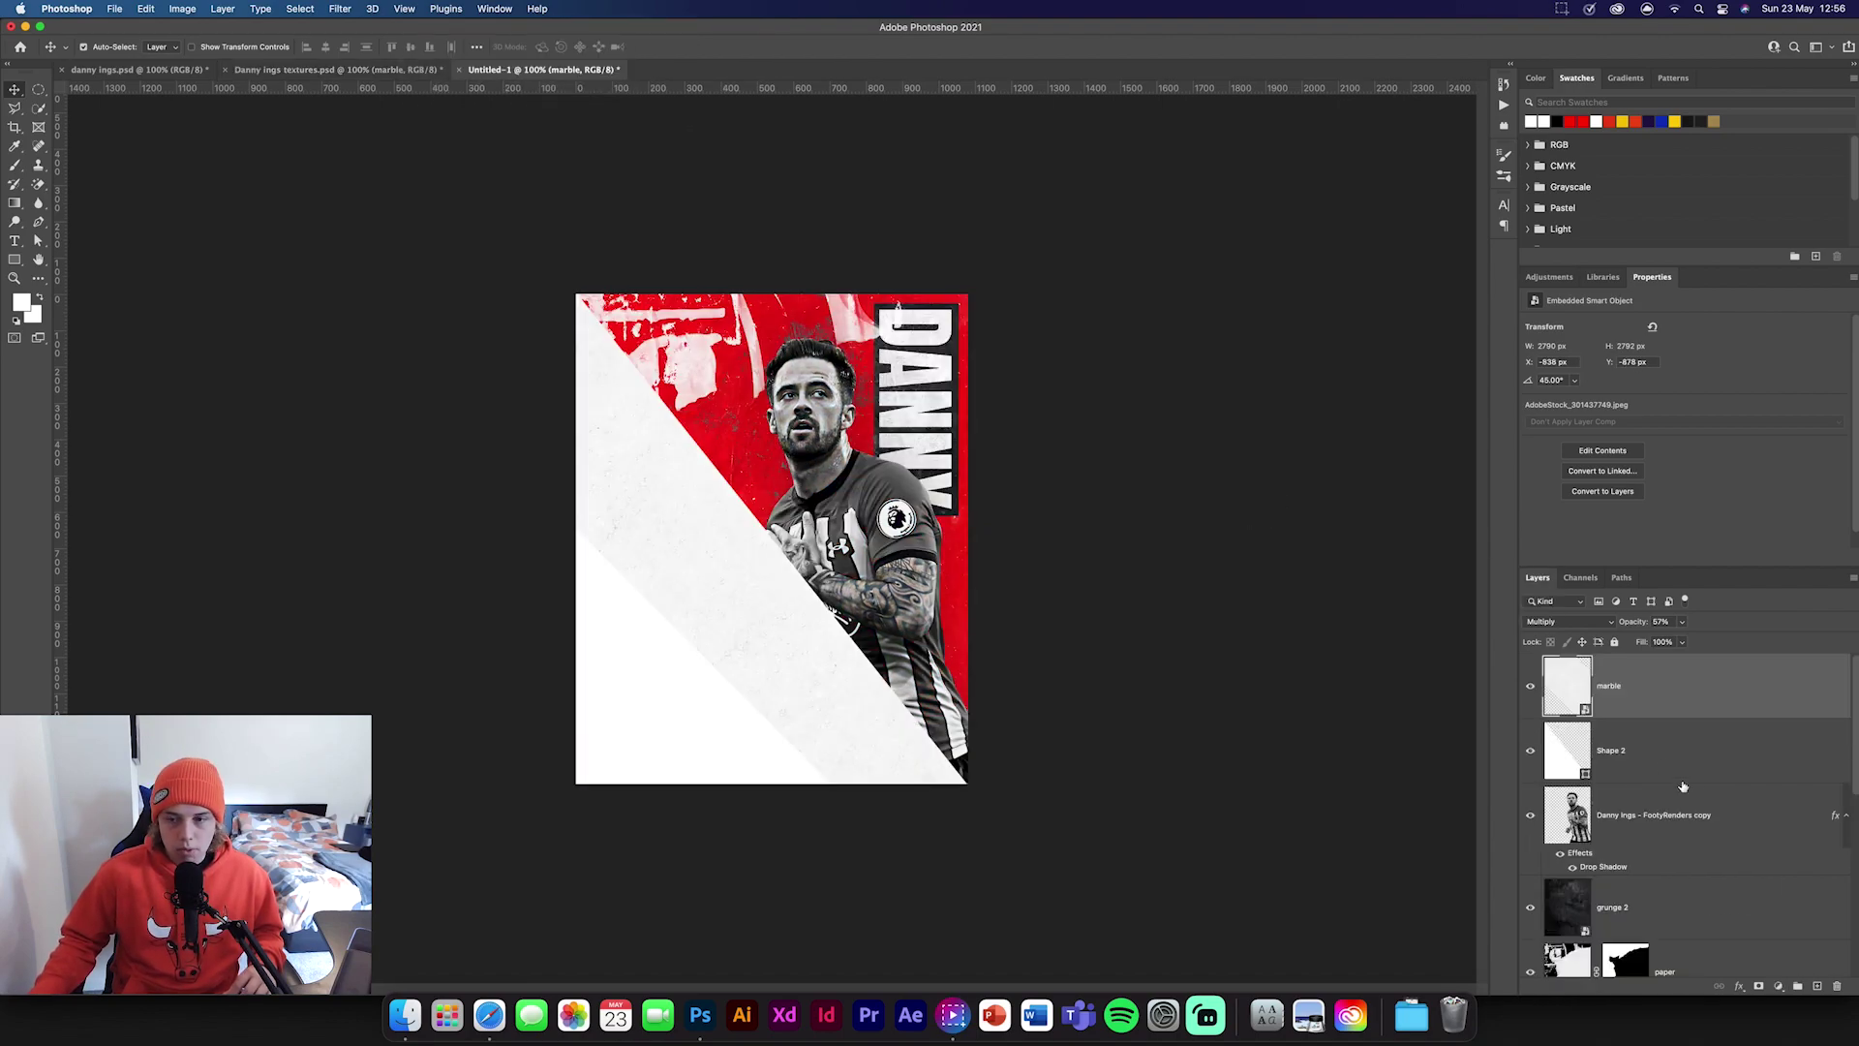
# Move and rotate the marble texture to about 52° so it covers the white diagonal half, and clip it to Shape 2.
pyautogui.press('super+t')
pyautogui.moveTo(755, 660); pyautogui.dragTo(619, 776)
pyautogui.moveTo(689, 241); pyautogui.dragTo(736, 249)
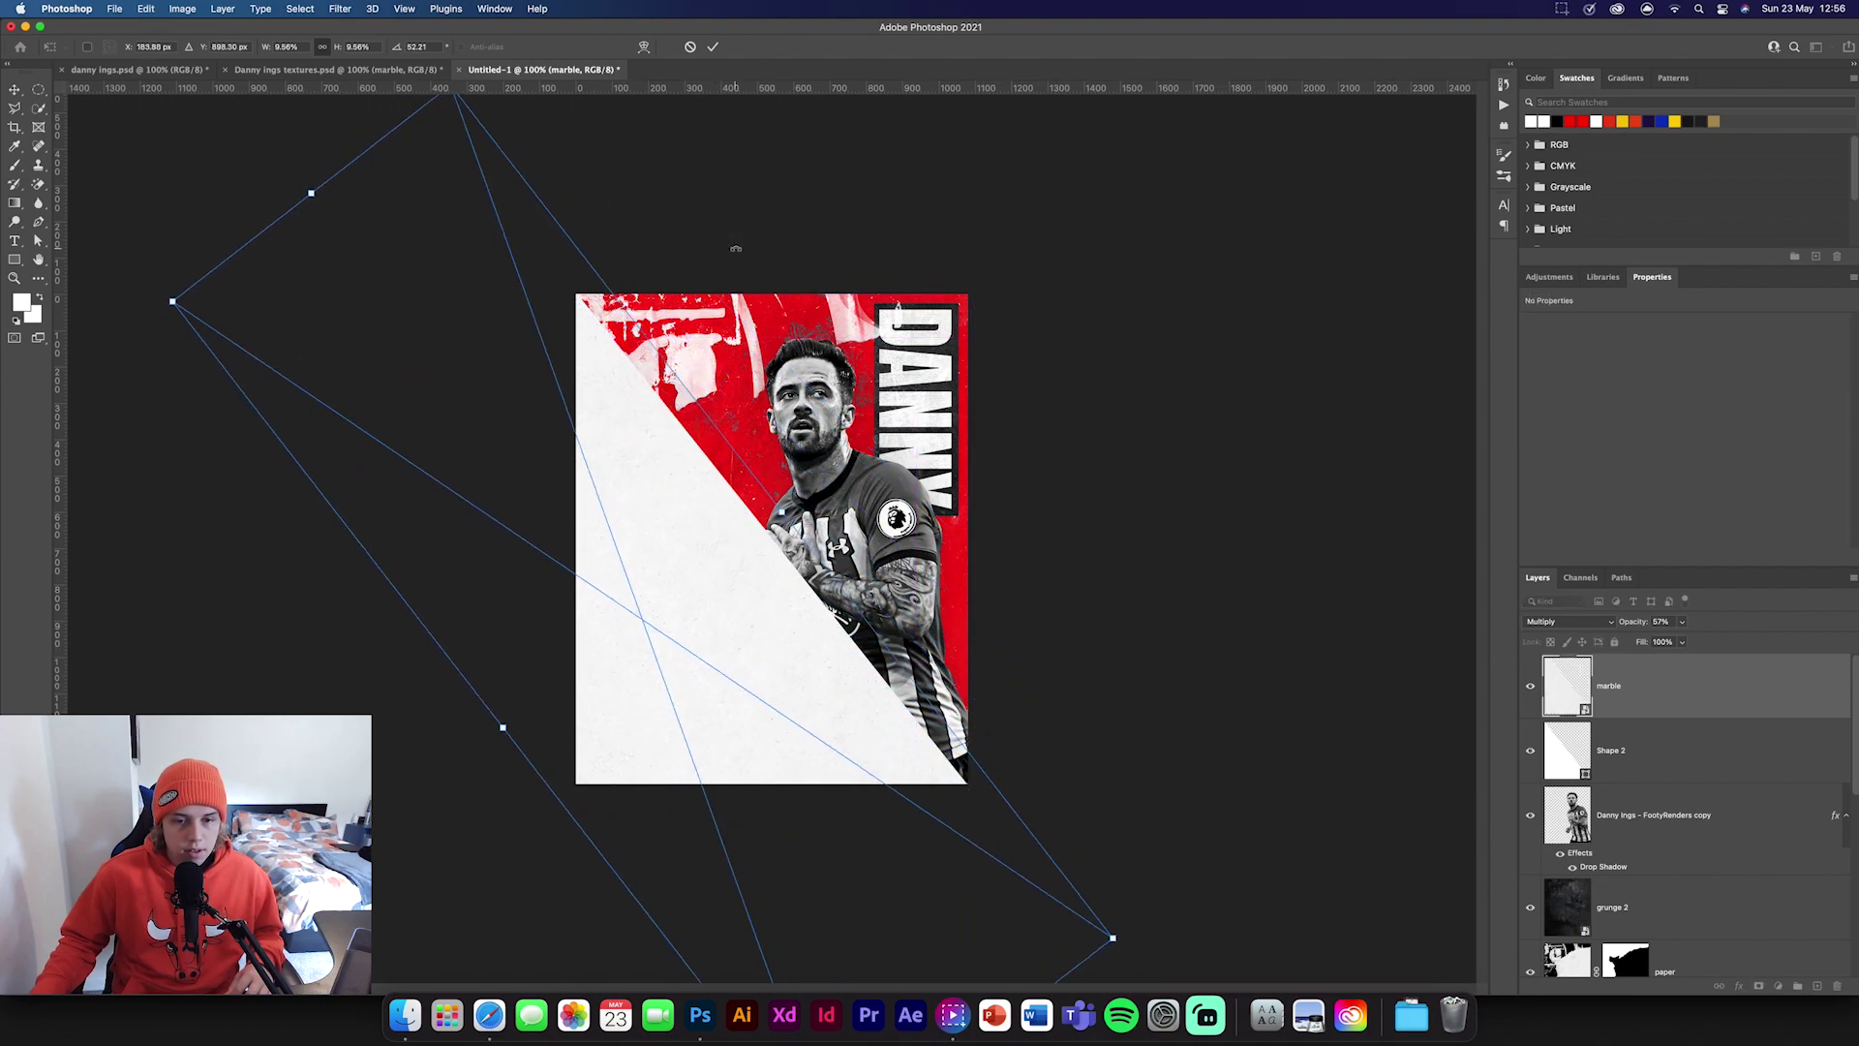
pyautogui.press('Return')
pyautogui.keyDown('alt'); pyautogui.click(1663, 718); pyautogui.keyUp('alt')
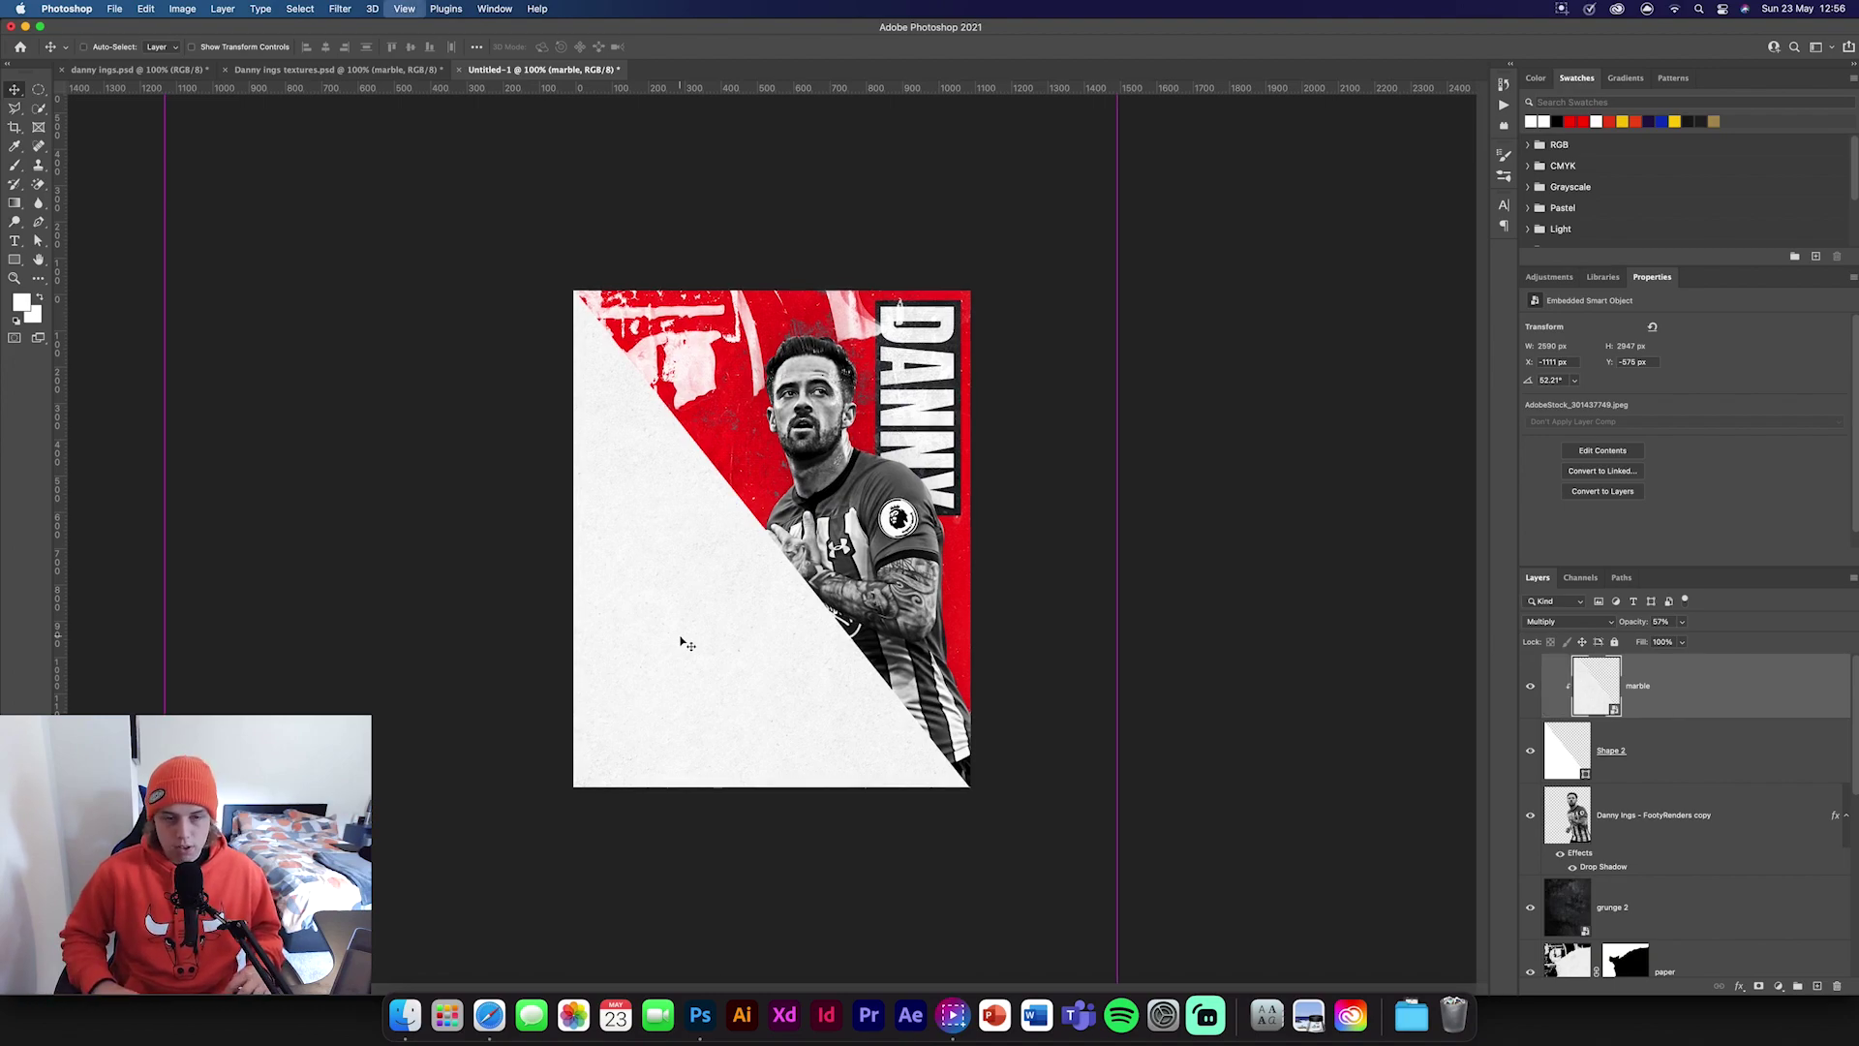
# Inspect the marble texture's detail on the white diagonal shape up close.
pyautogui.press('super+equal')
pyautogui.press('super+equal')
pyautogui.scroll(-10, 739, 639)
pyautogui.hscroll(-5, 739, 639)
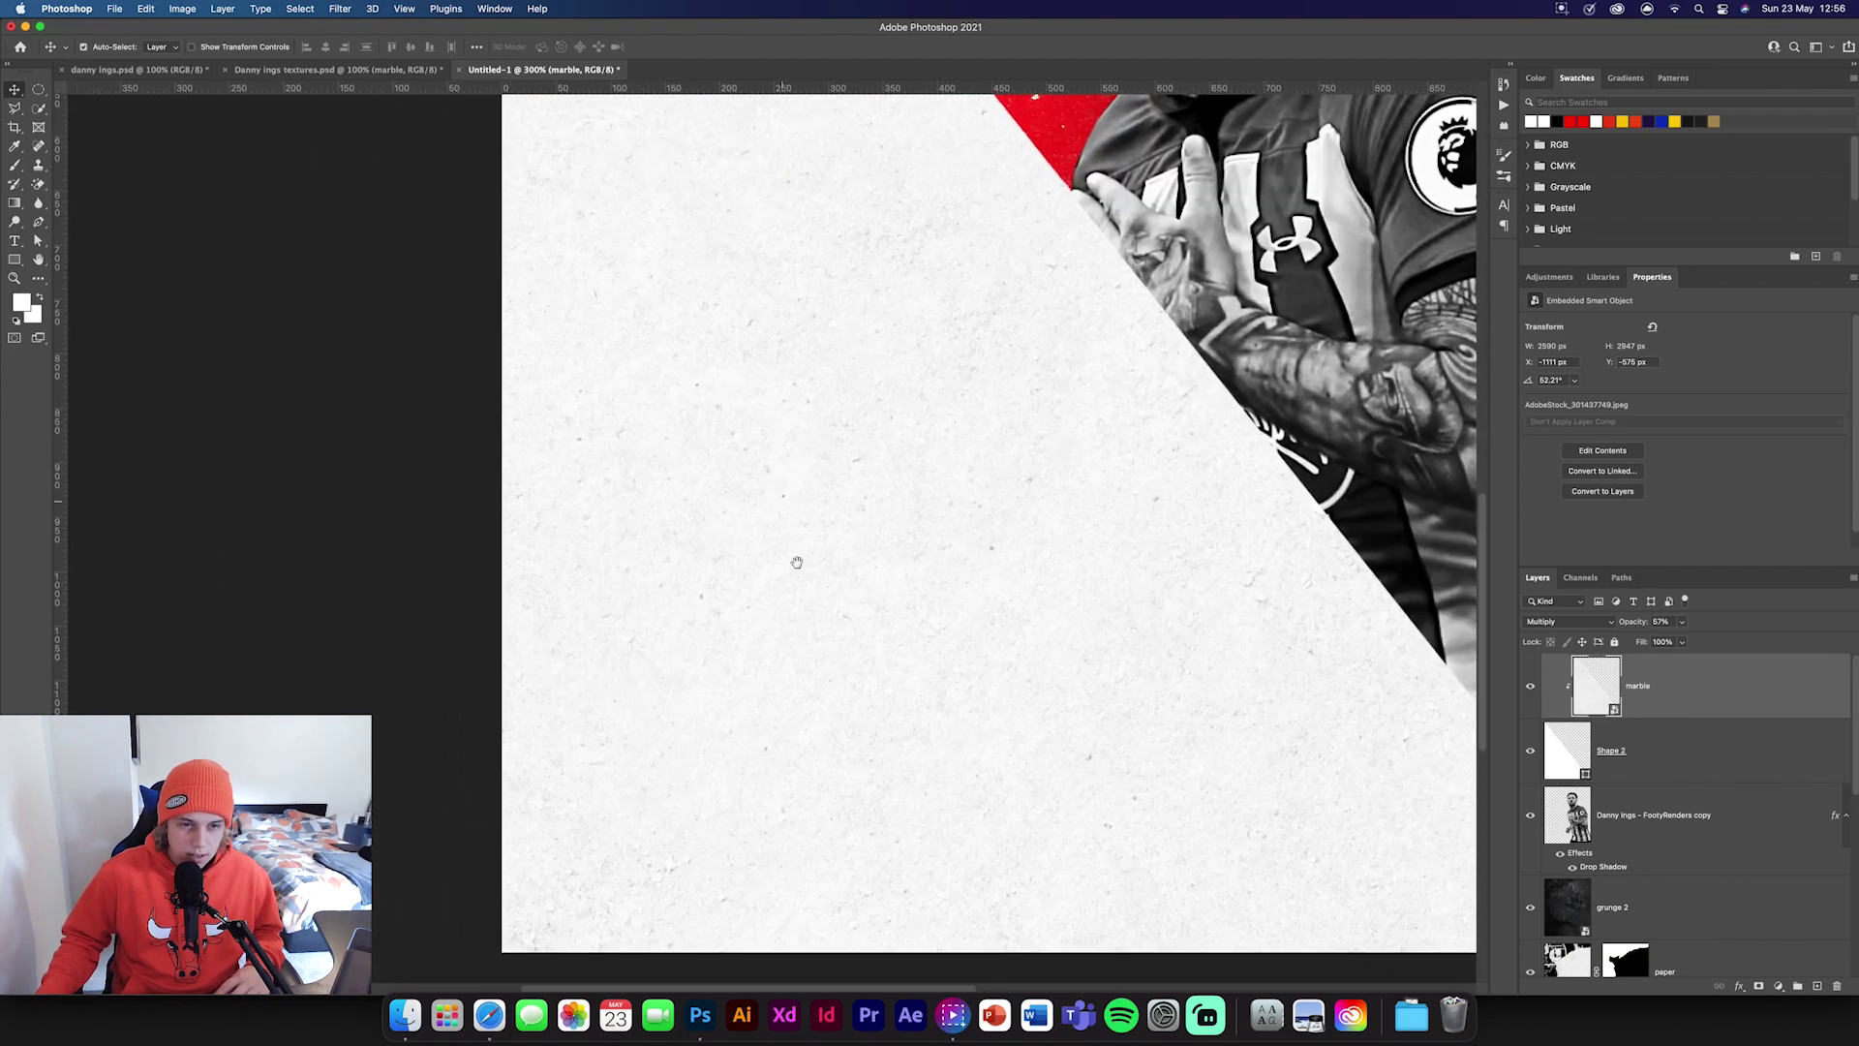
# Inspect the marble texture across the lower white half and along its diagonal edge beside the player cutout.
pyautogui.hscroll(5, 803, 598)
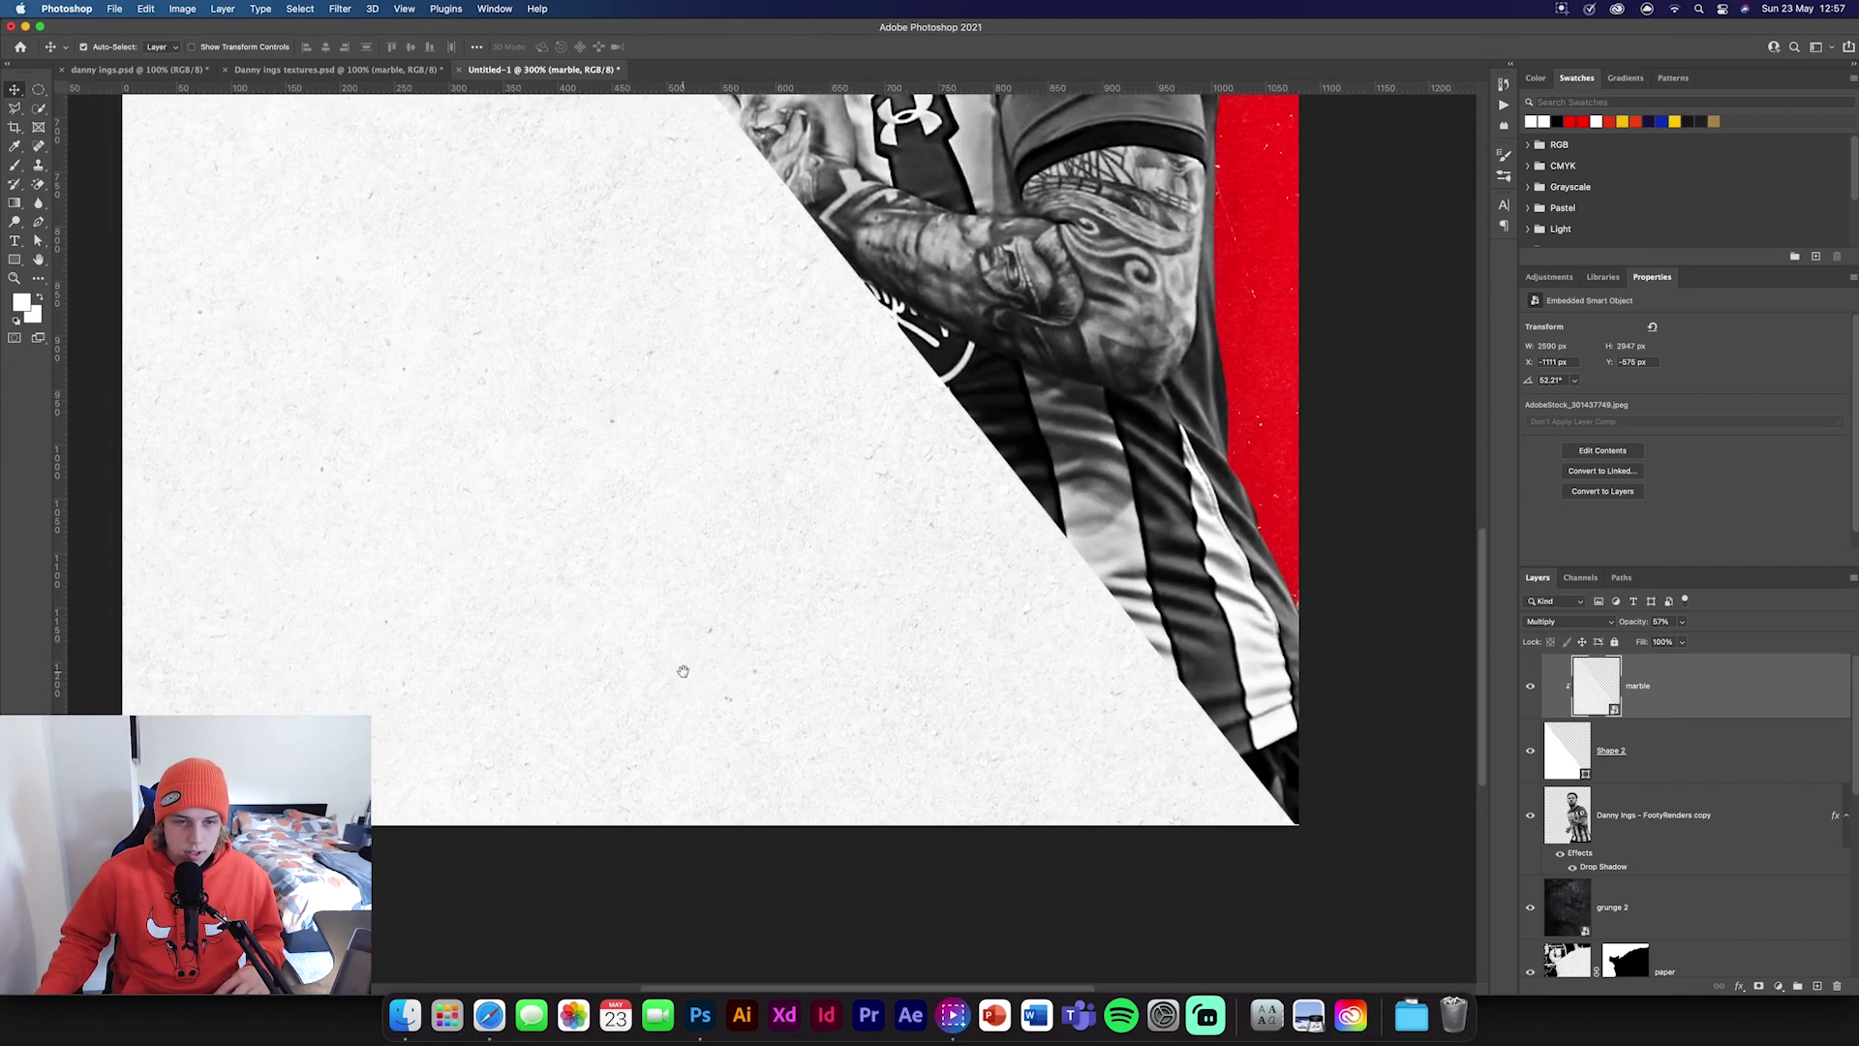
pyautogui.scroll(3, 680, 668)
pyautogui.scroll(8, 678, 736)
pyautogui.hscroll(-2, 677, 736)
pyautogui.press('super+minus')
pyautogui.press('super+minus')
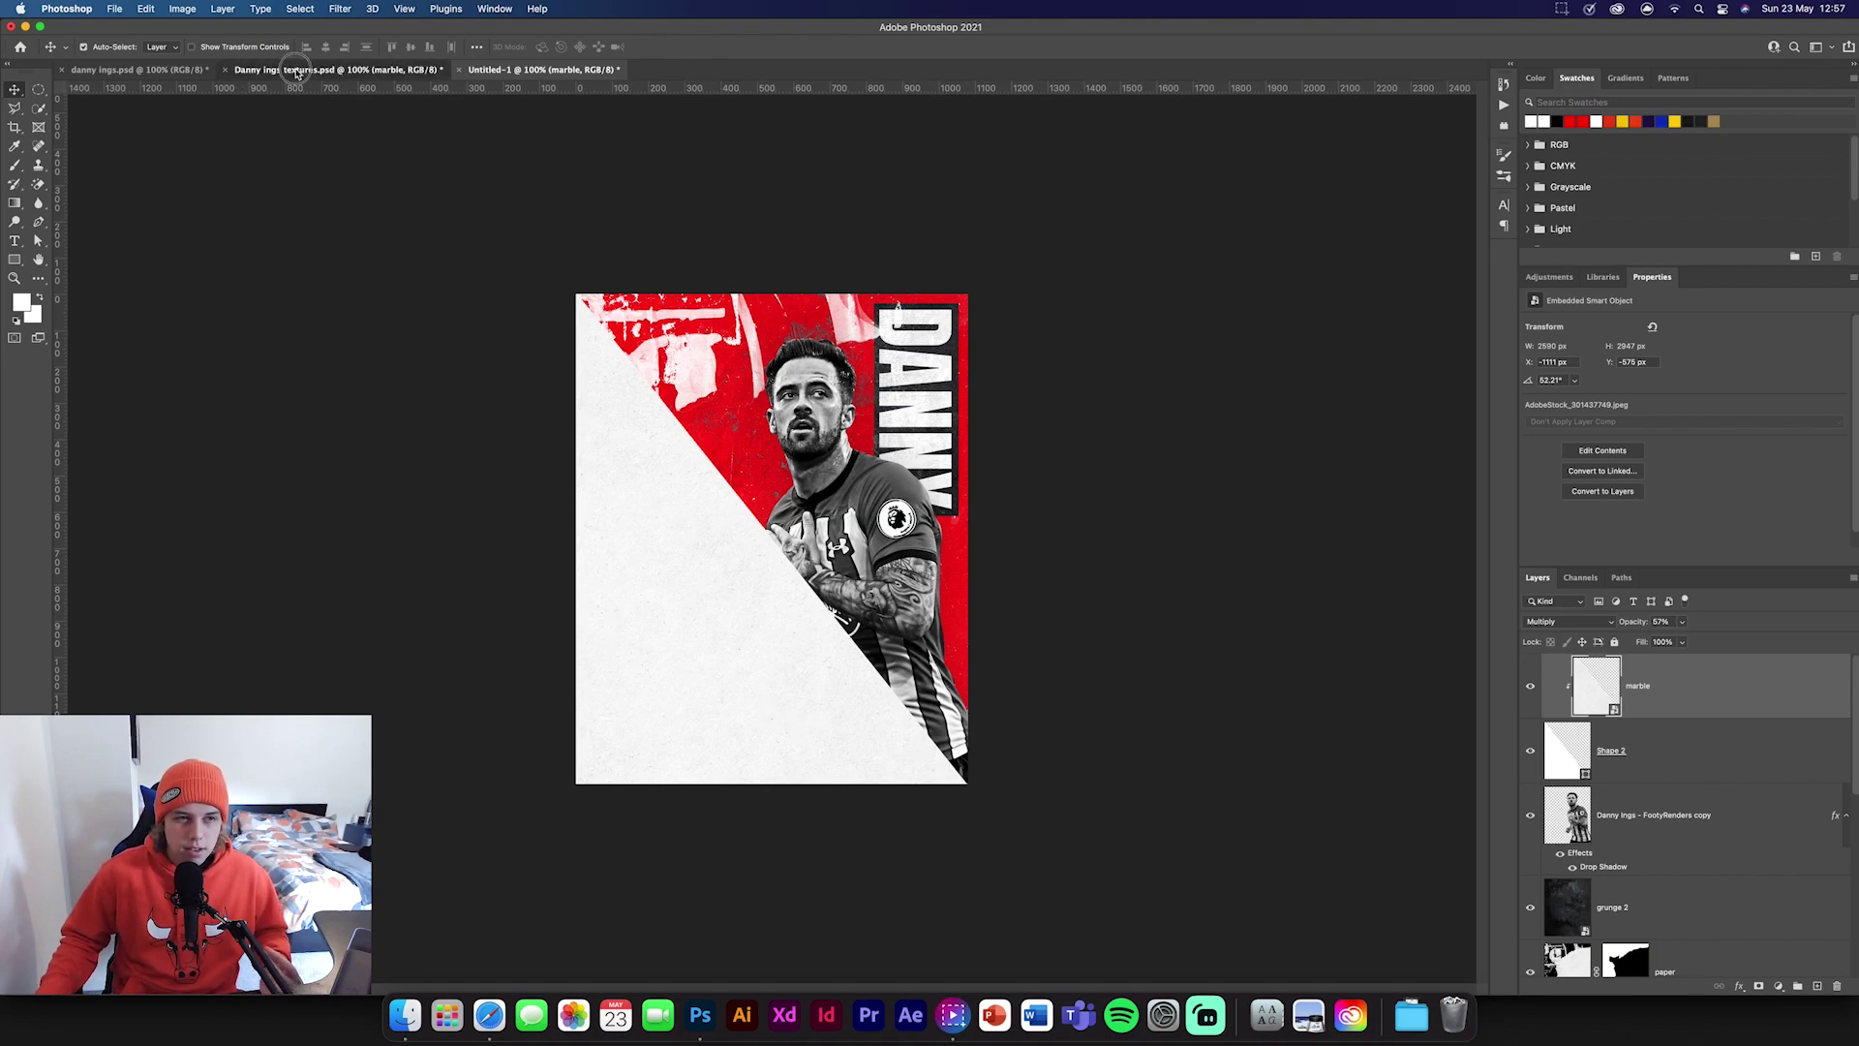
# Copy the St_Mary's_Stadium_(2) layer from Danny Ings textures.psd into Untitled-1 and align it across the poster's lower part.
pyautogui.click(337, 69)
pyautogui.scroll(-3, 1723, 820)
pyautogui.scroll(-3, 1722, 820)
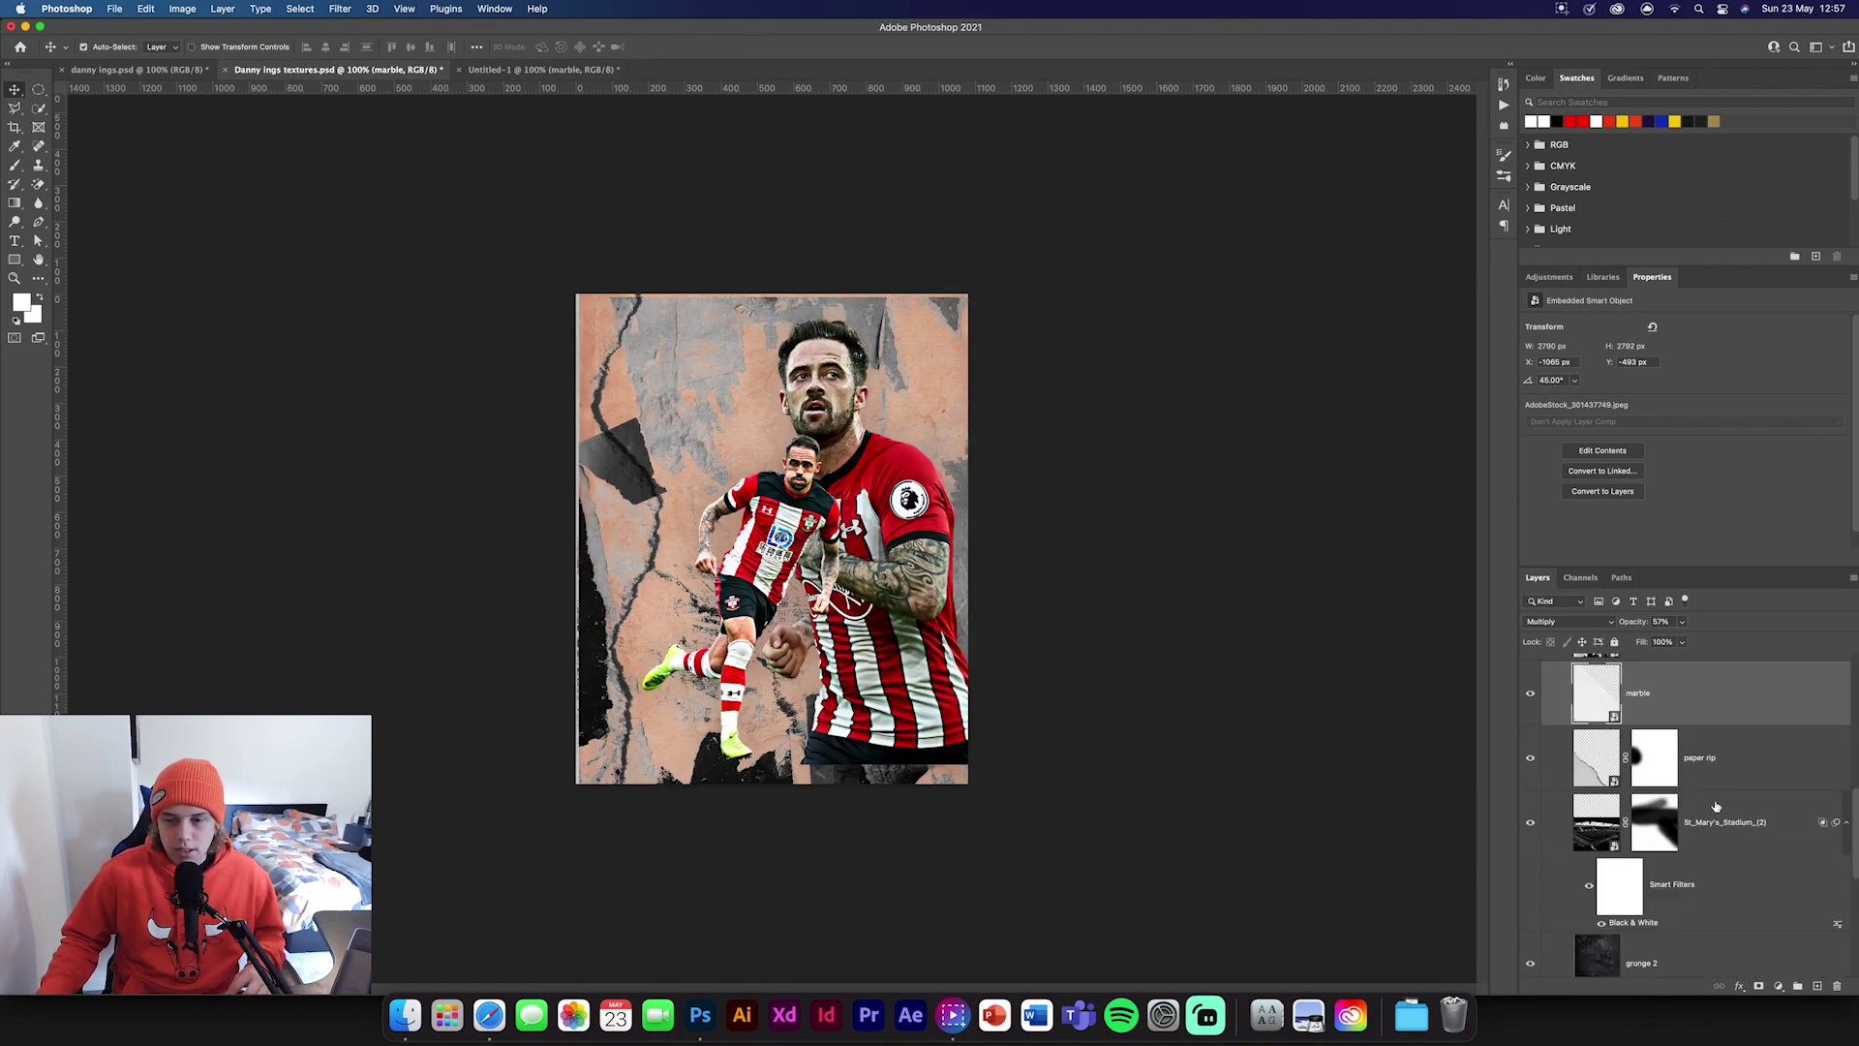
pyautogui.moveTo(1719, 818); pyautogui.dragTo(744, 724)
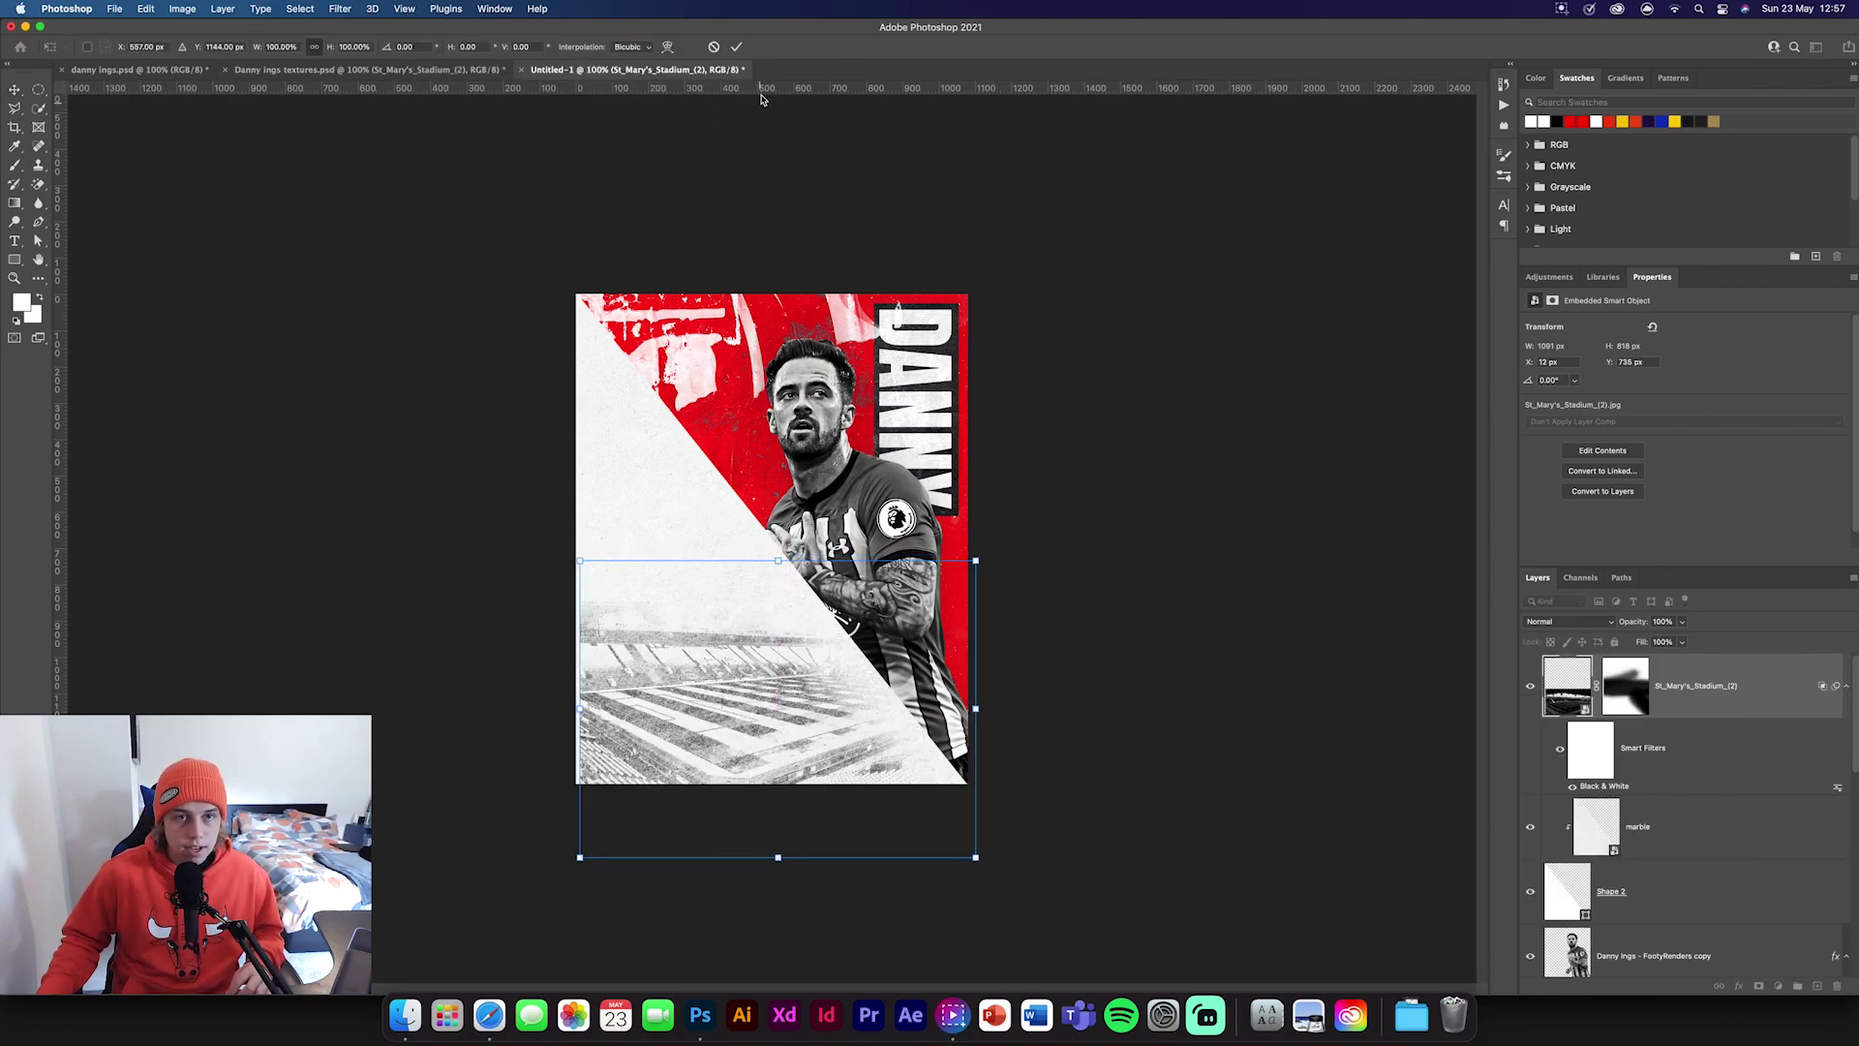
pyautogui.click(736, 47)
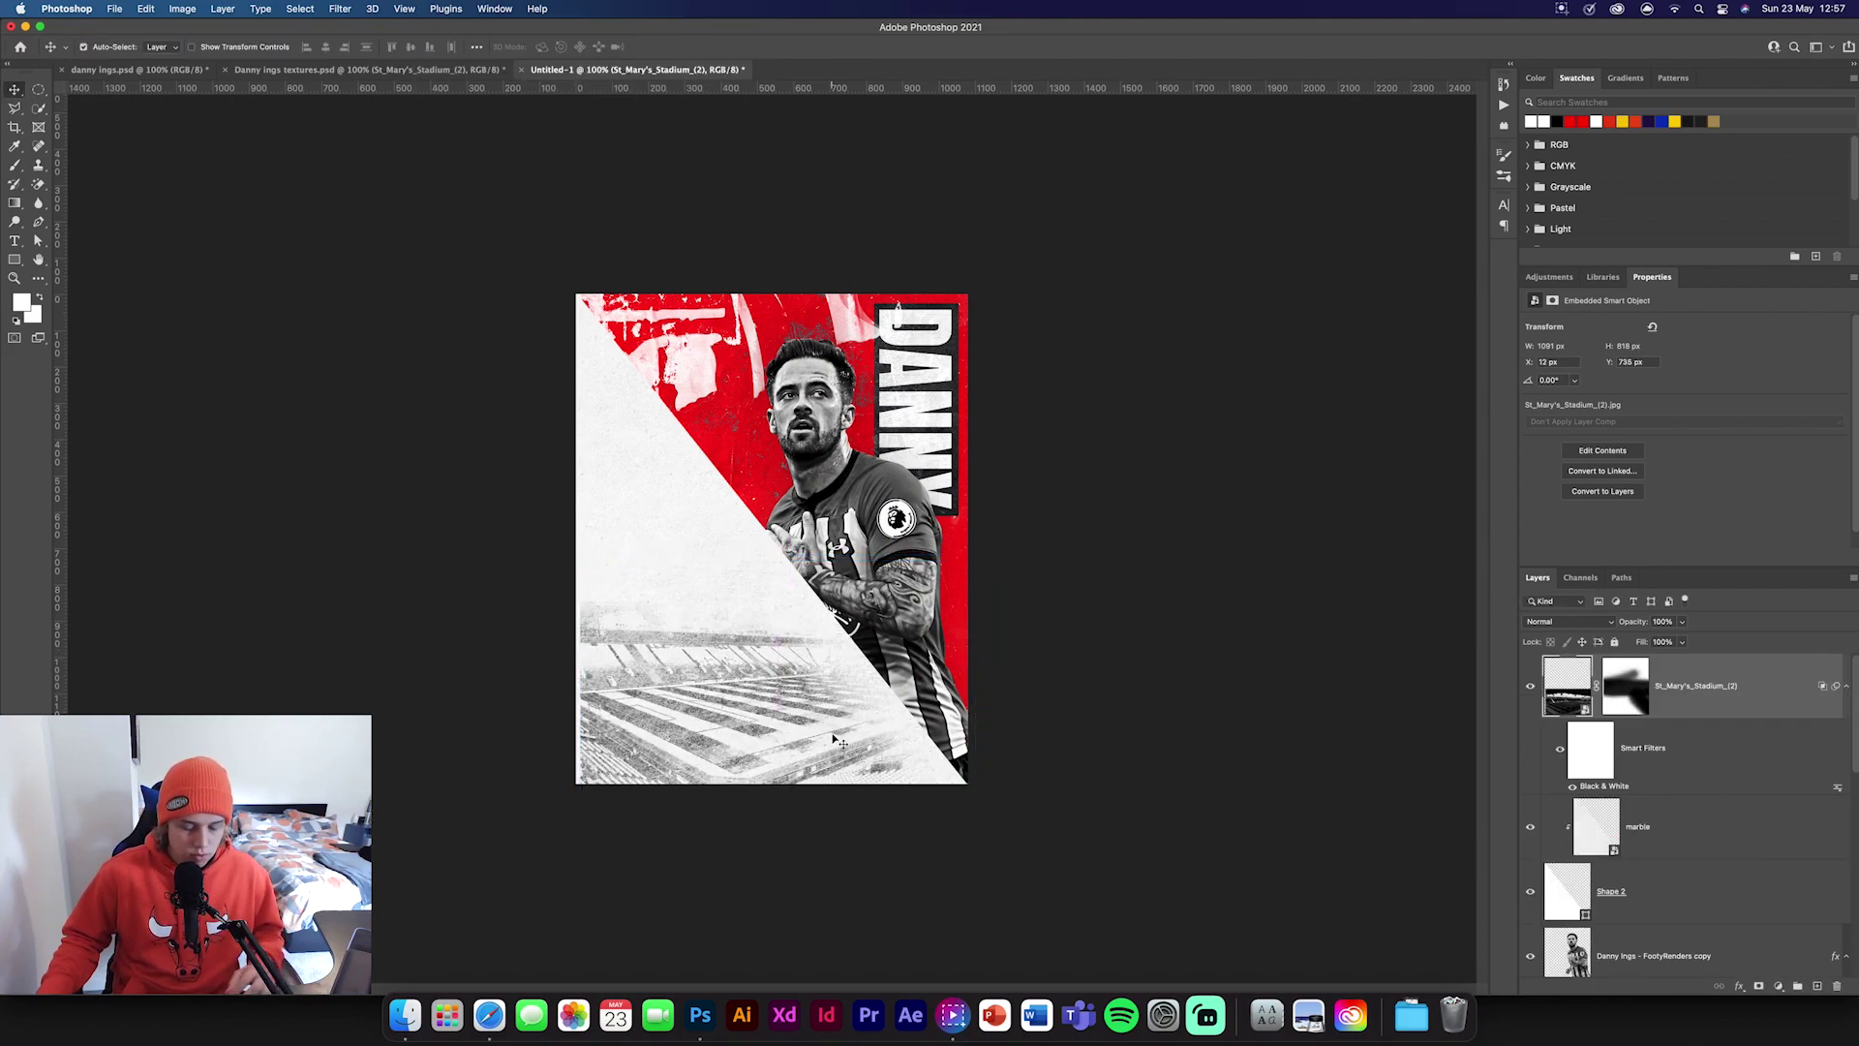
pyautogui.press('super+t')
pyautogui.moveTo(632, 699); pyautogui.dragTo(647, 699)
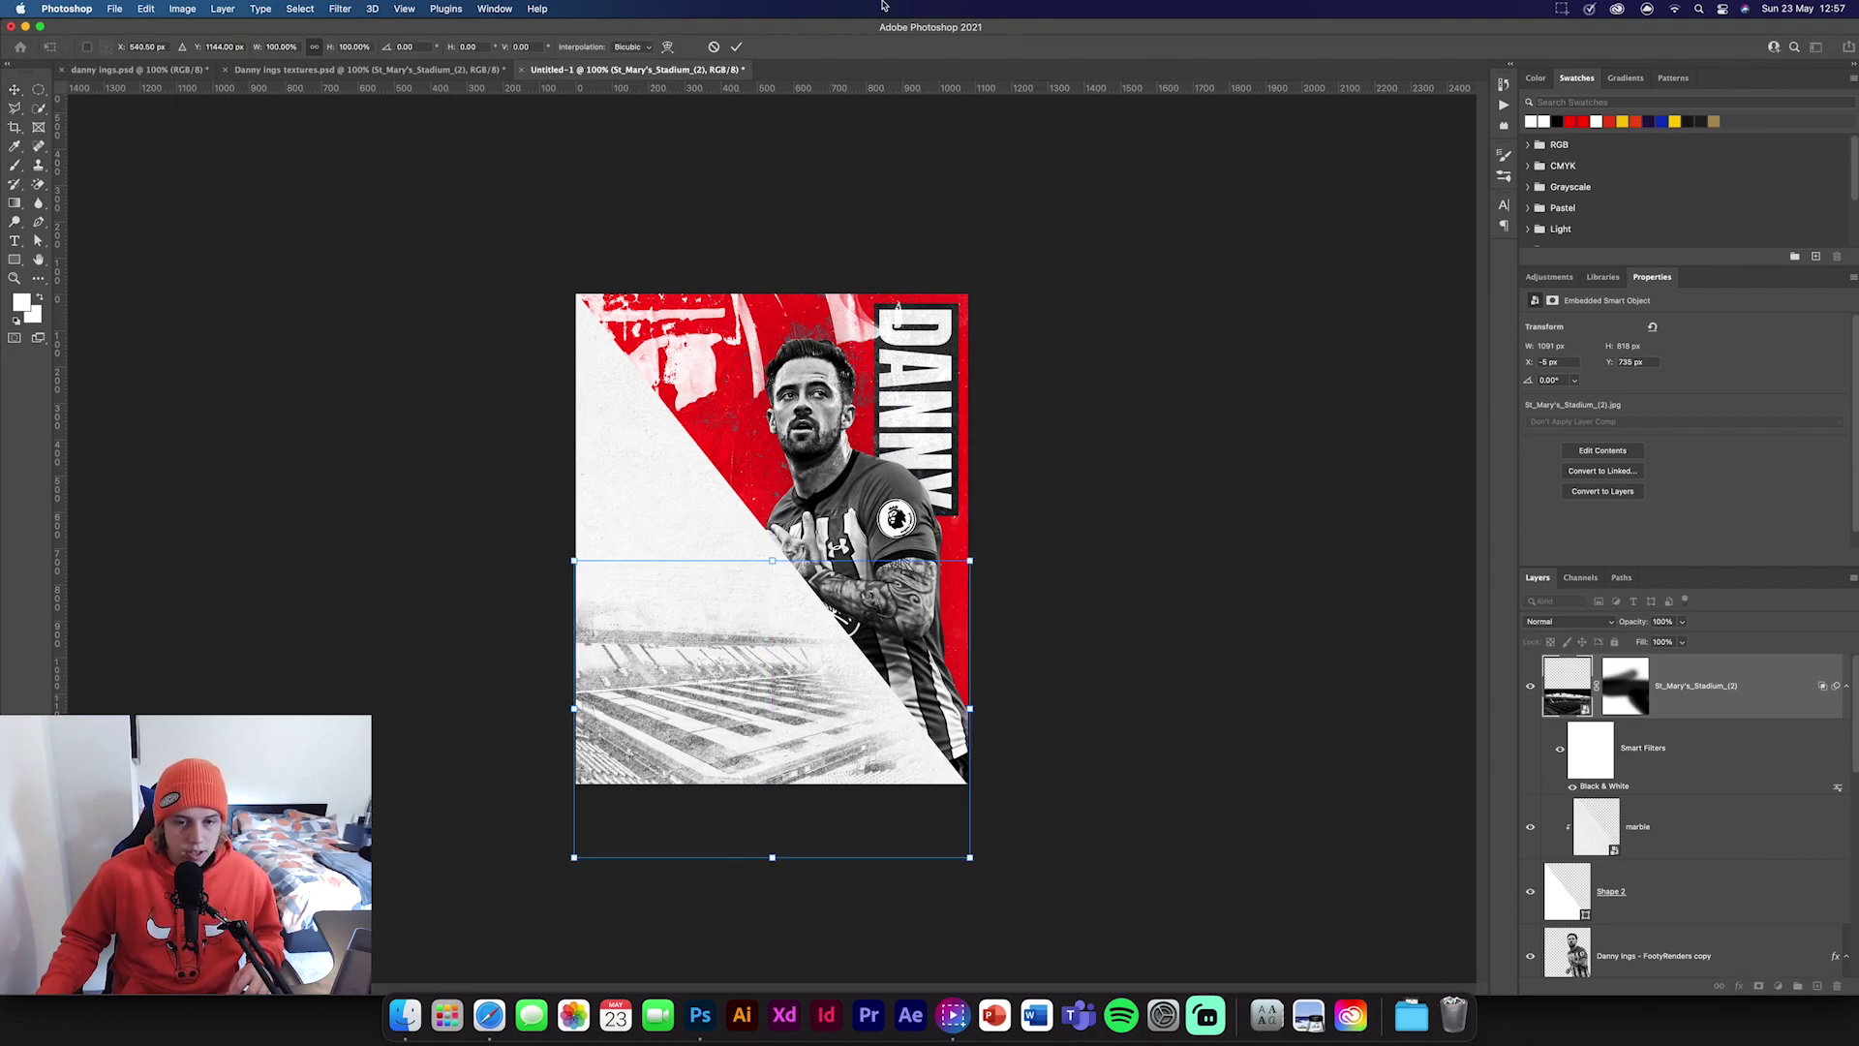
pyautogui.click(736, 47)
# Adjust the stadium layer's Blend If dark ranges to 0 / 57 for This Layer and 0 / 244 for Underlying Layer.
pyautogui.click(1630, 687)
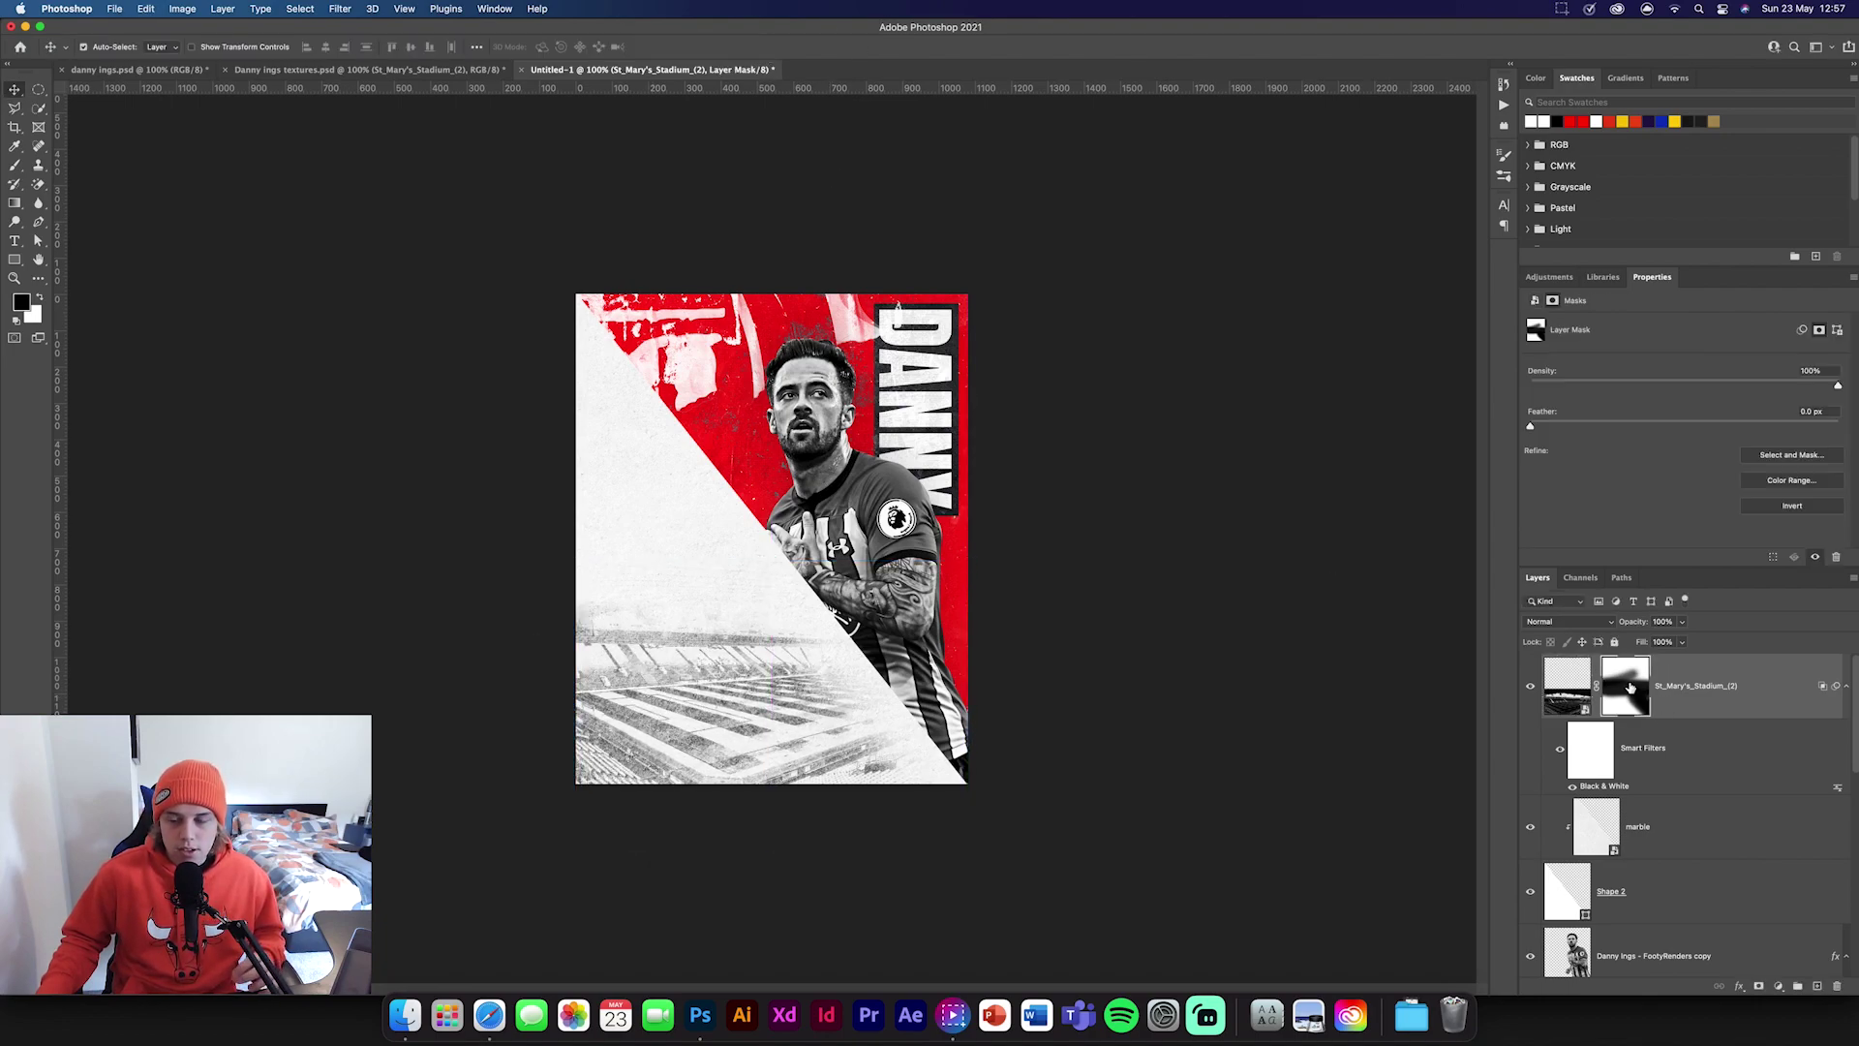
pyautogui.doubleClick(1730, 706)
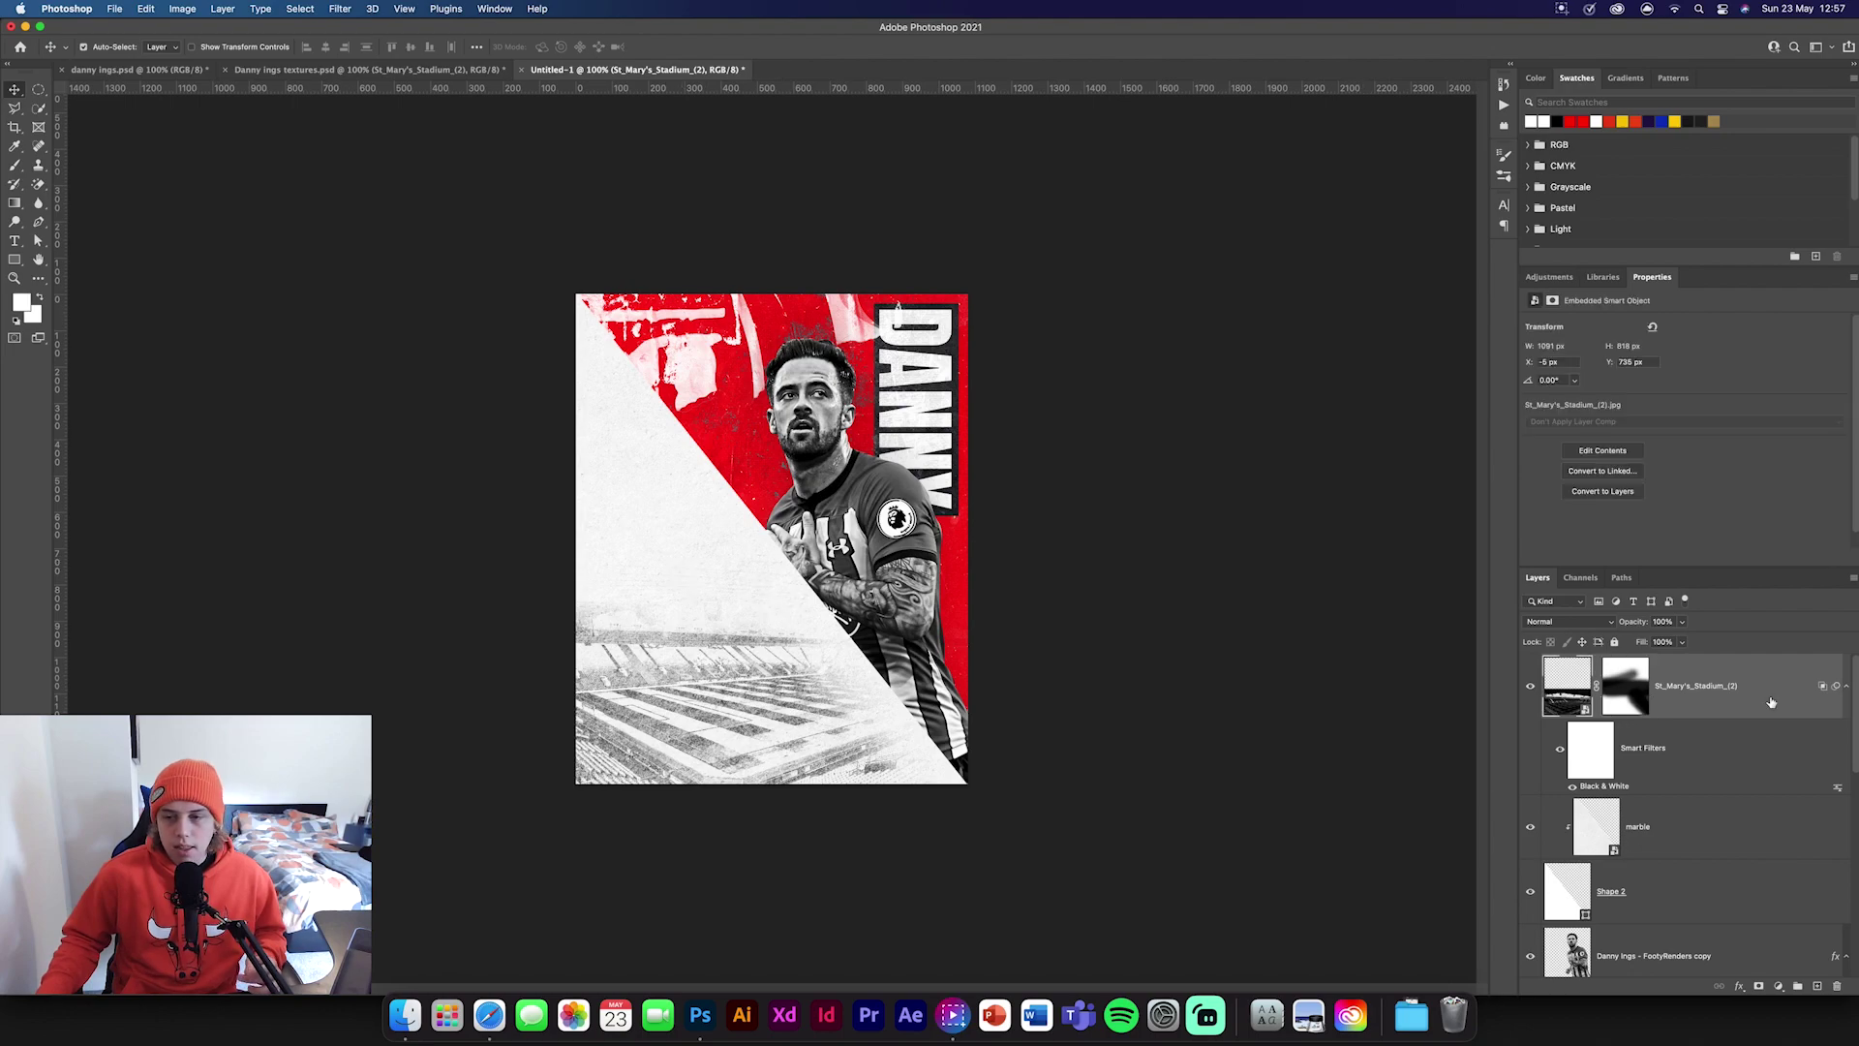
pyautogui.moveTo(1531, 719)
pyautogui.mouseDown()
pyautogui.moveTo(1551, 720)
pyautogui.moveTo(1535, 724)
pyautogui.mouseUp()
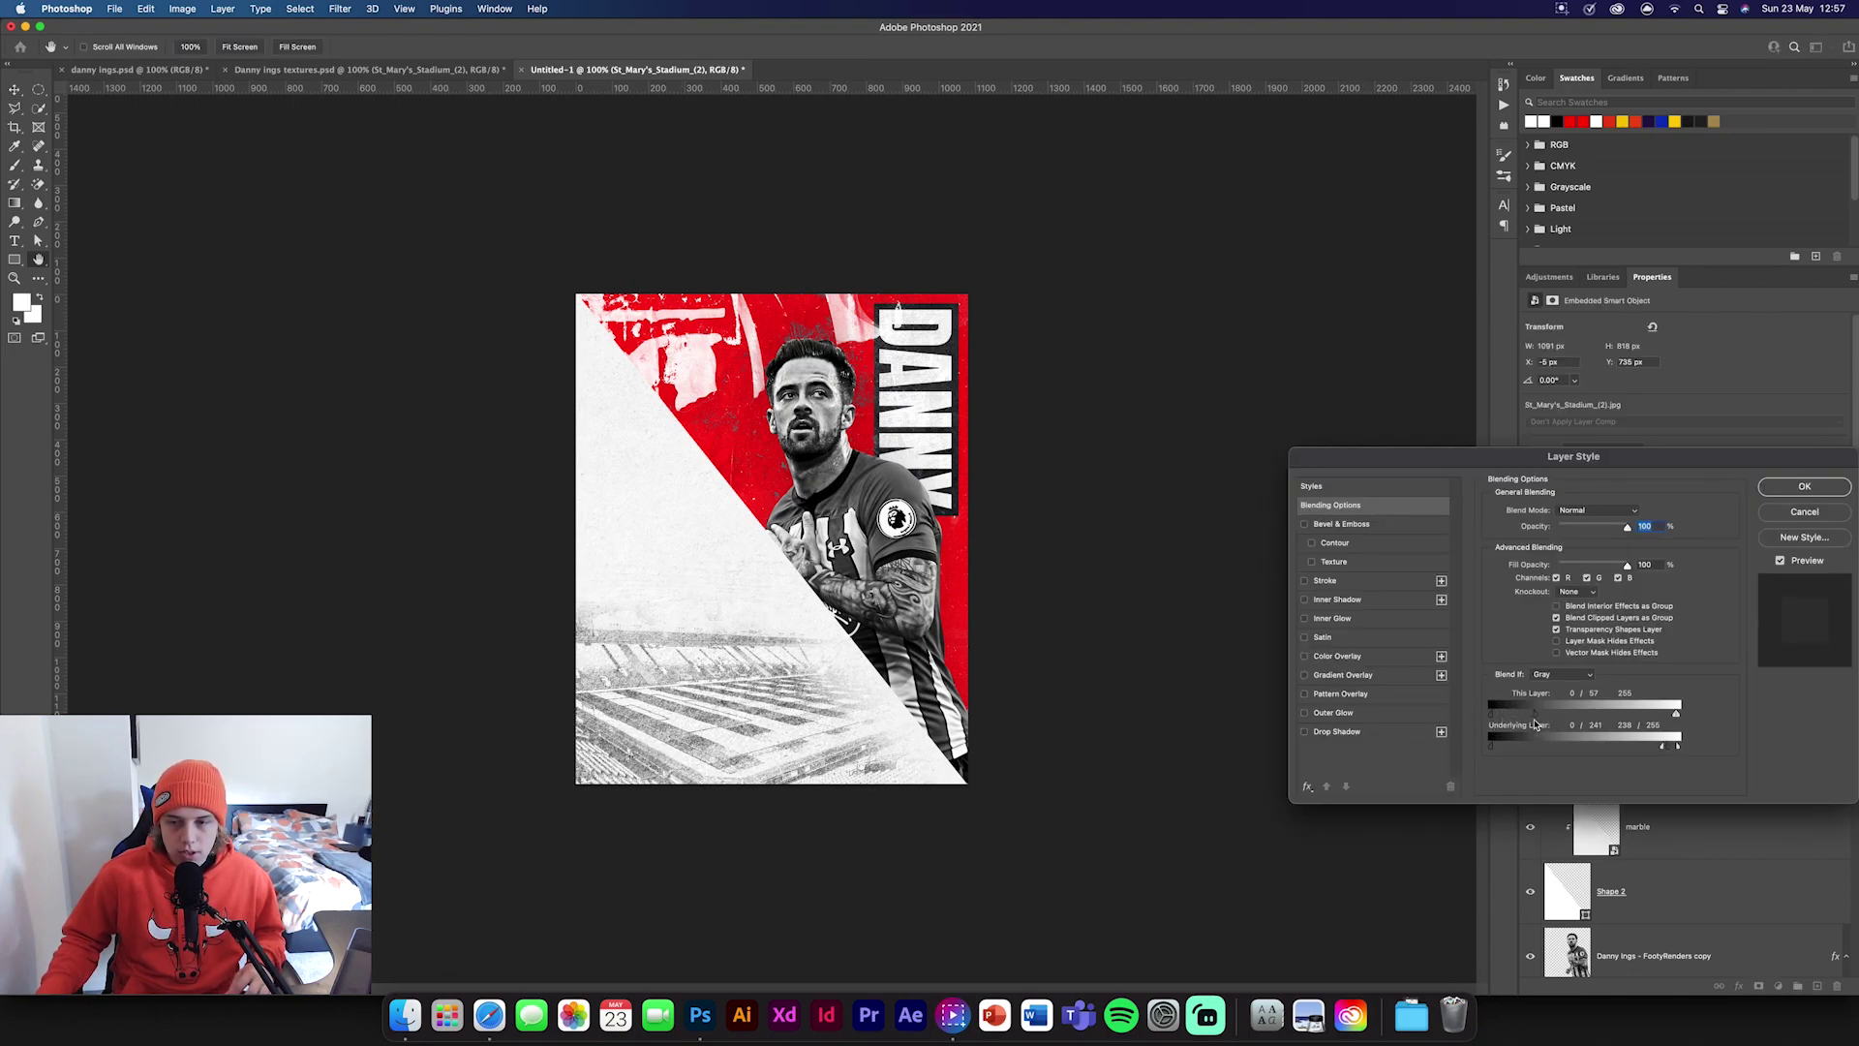
pyautogui.moveTo(1662, 751)
pyautogui.mouseDown()
pyautogui.moveTo(1602, 752)
pyautogui.moveTo(1663, 750)
pyautogui.mouseUp()
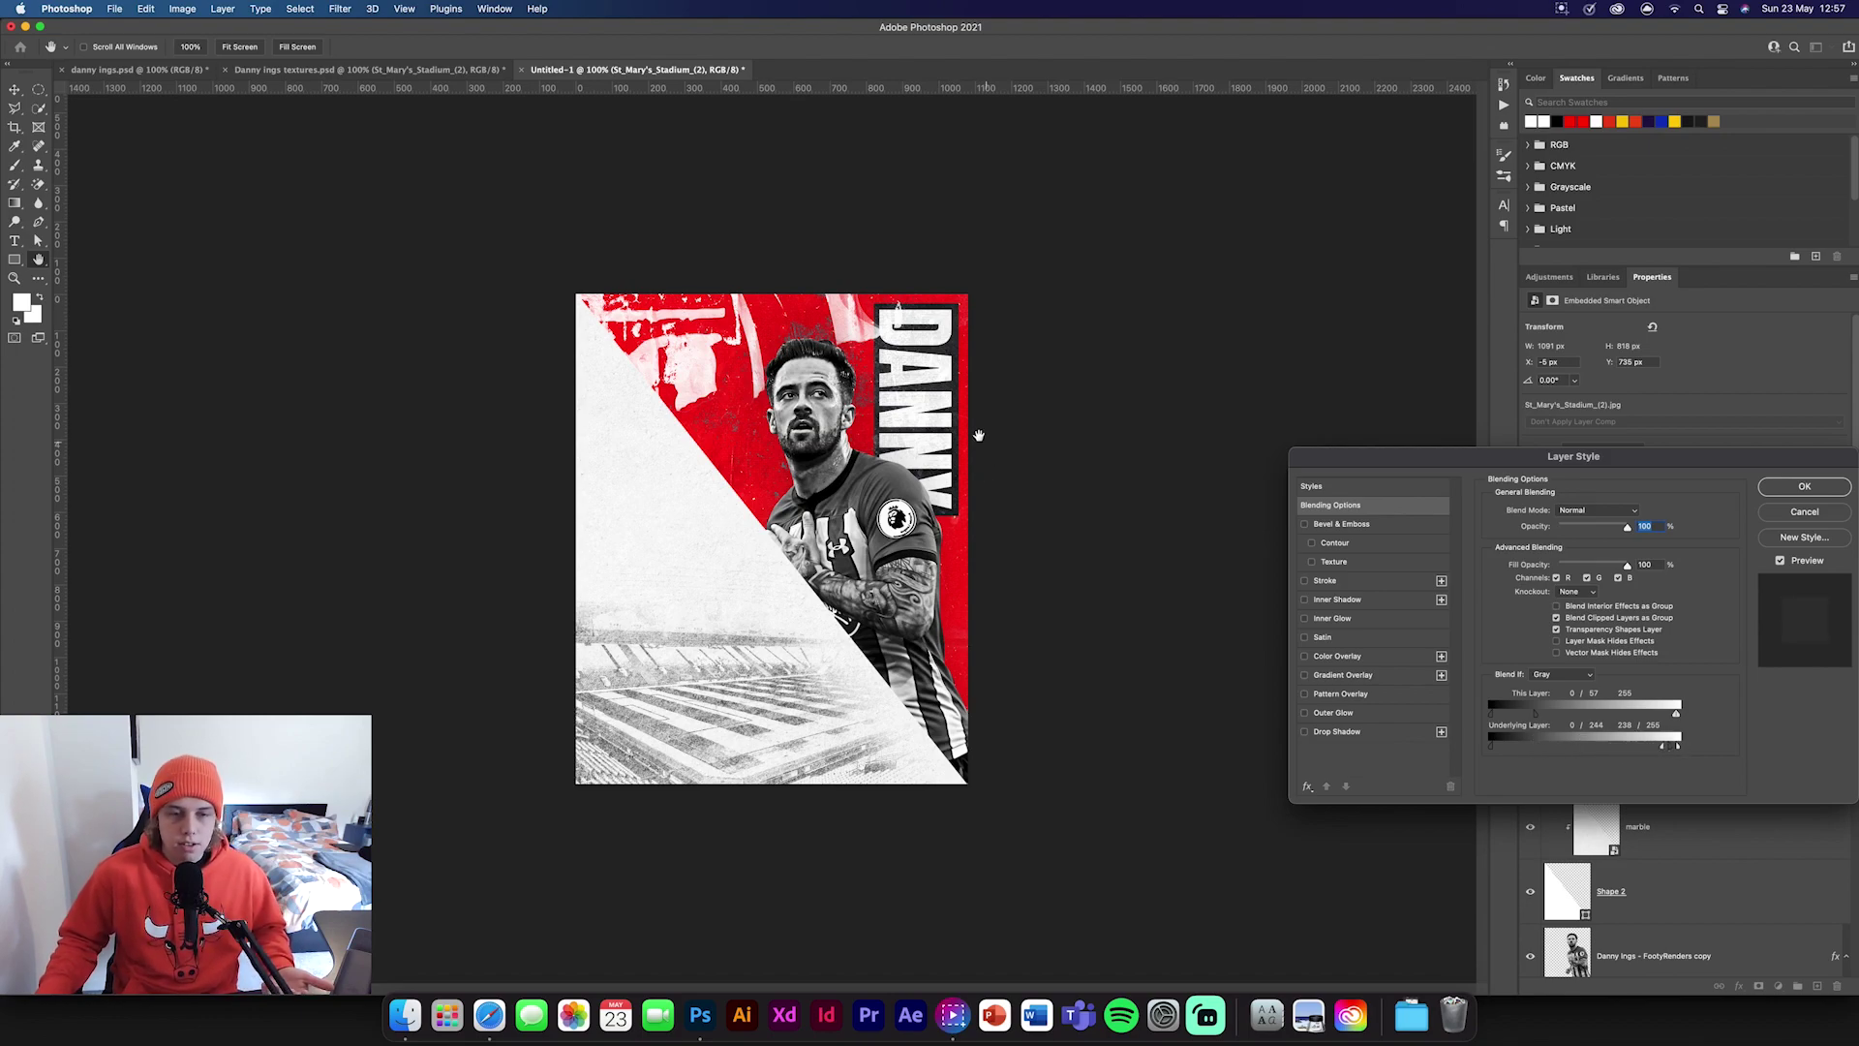
pyautogui.press('Return')
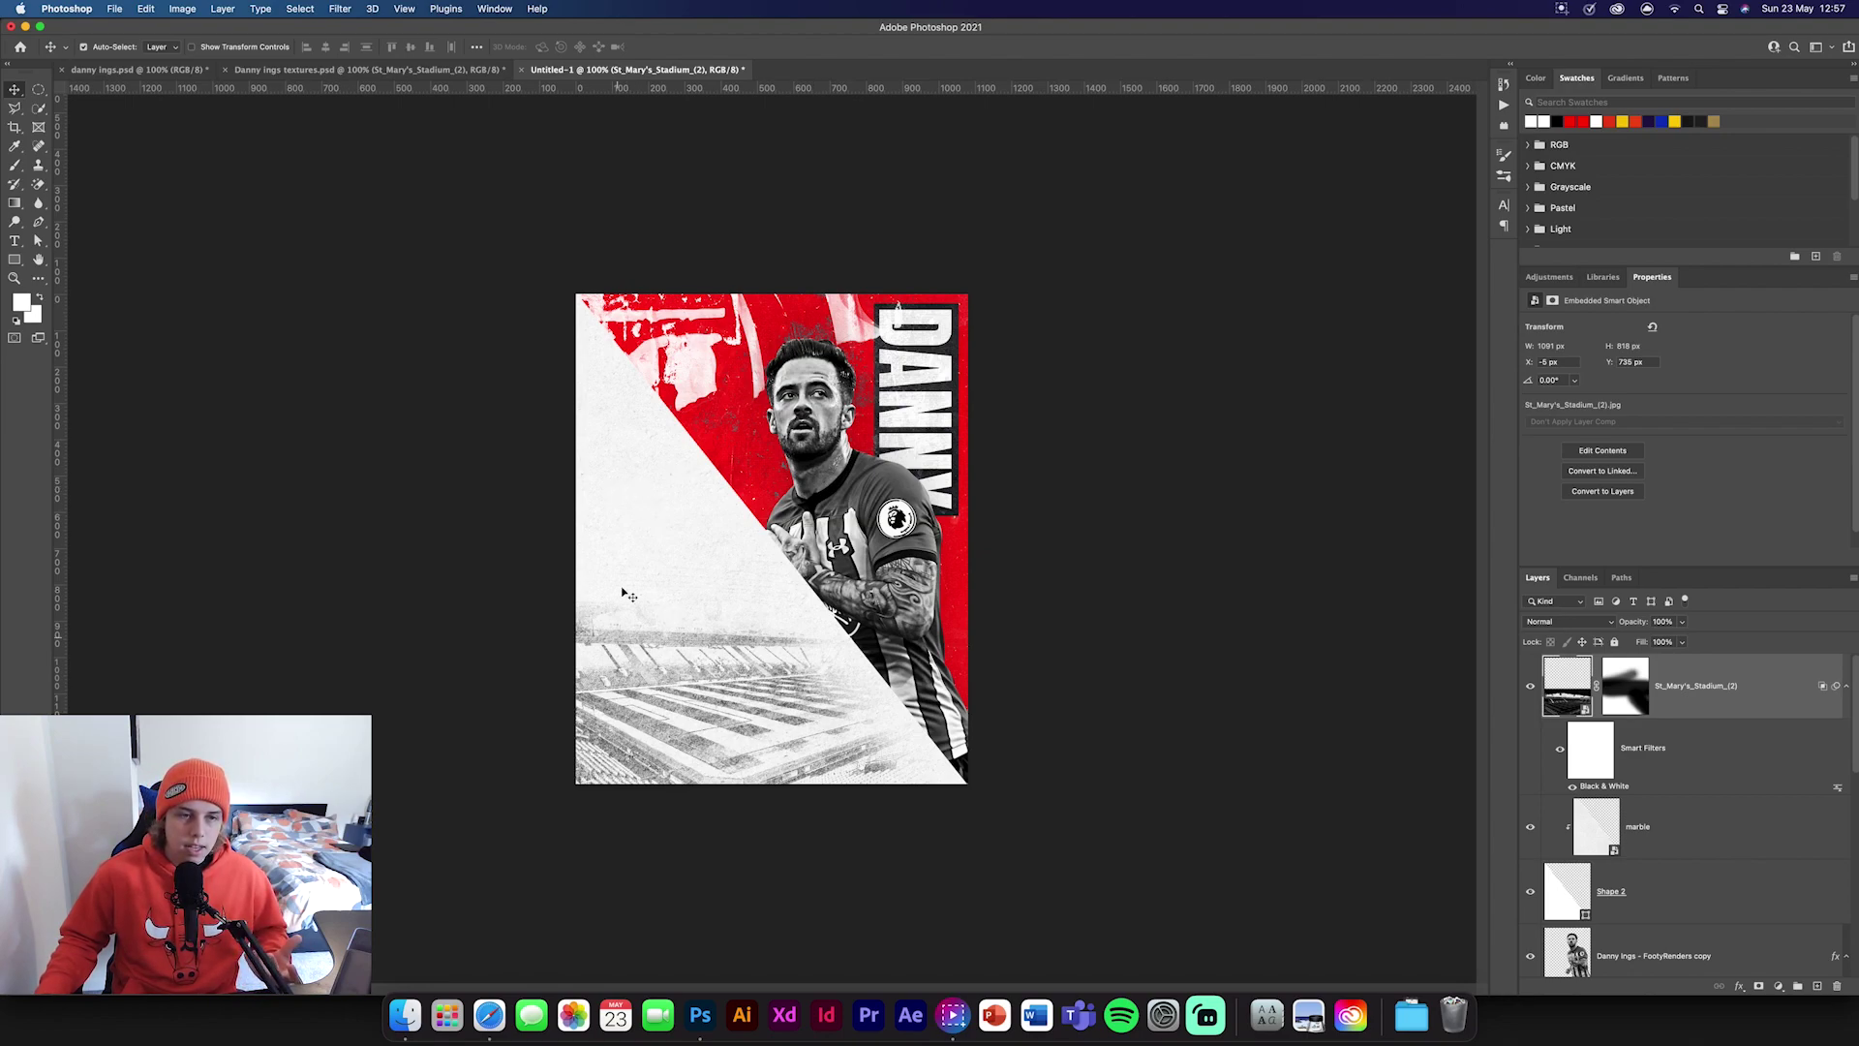
# Add a black number 9 in Anton over the white diagonal half and scale it to about 96.55 pt.
pyautogui.press('t')
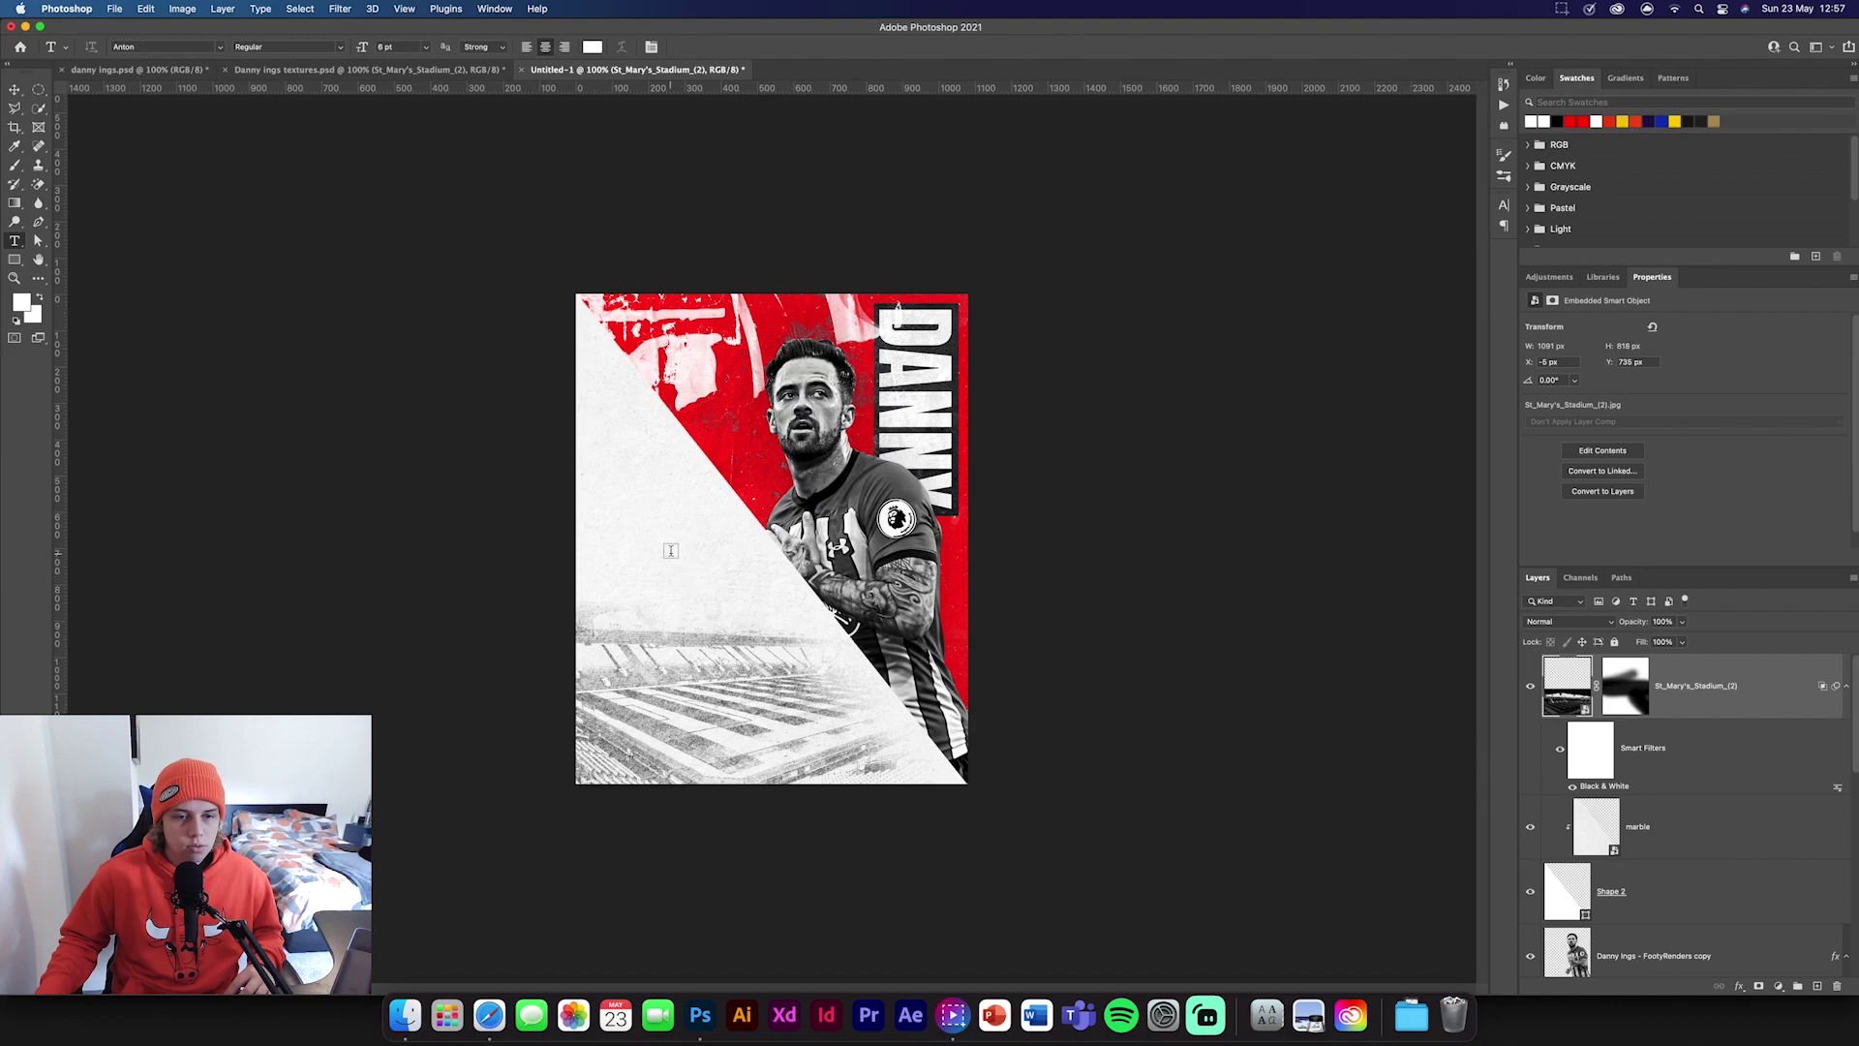
pyautogui.click(671, 550)
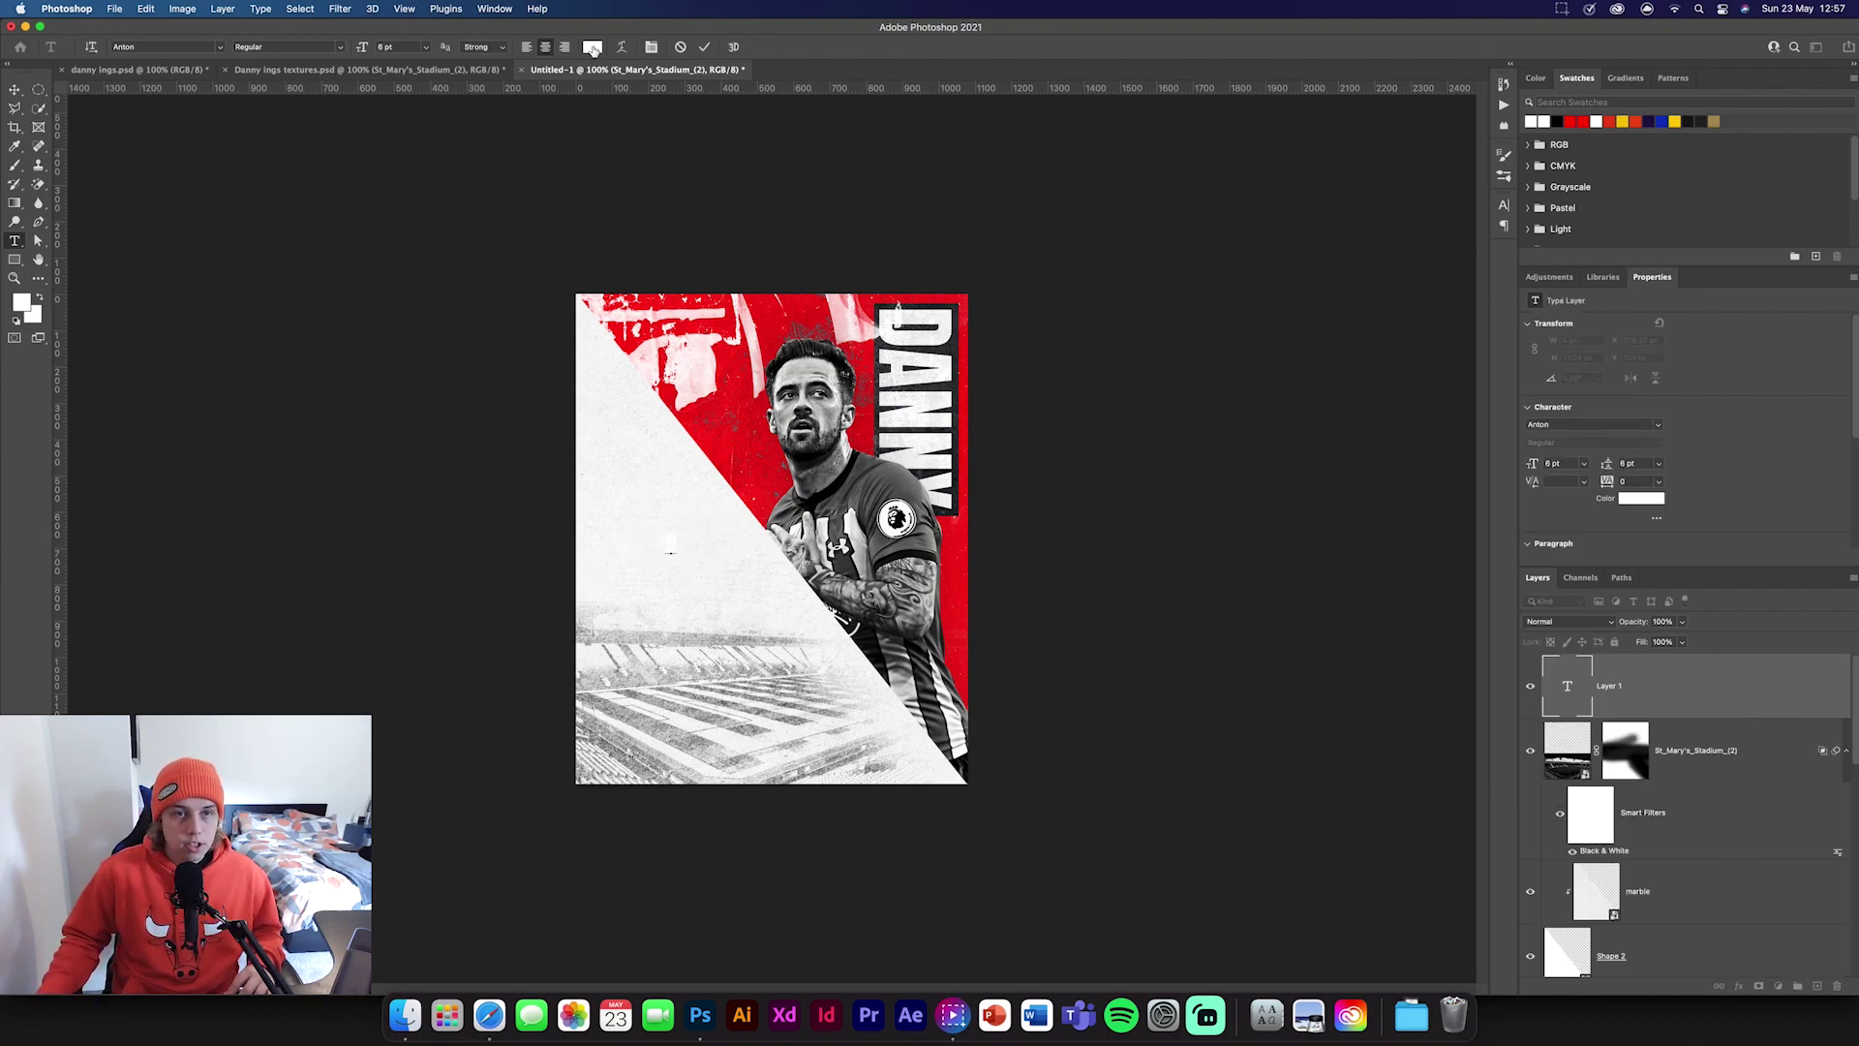
pyautogui.click(1557, 121)
pyautogui.write('9')
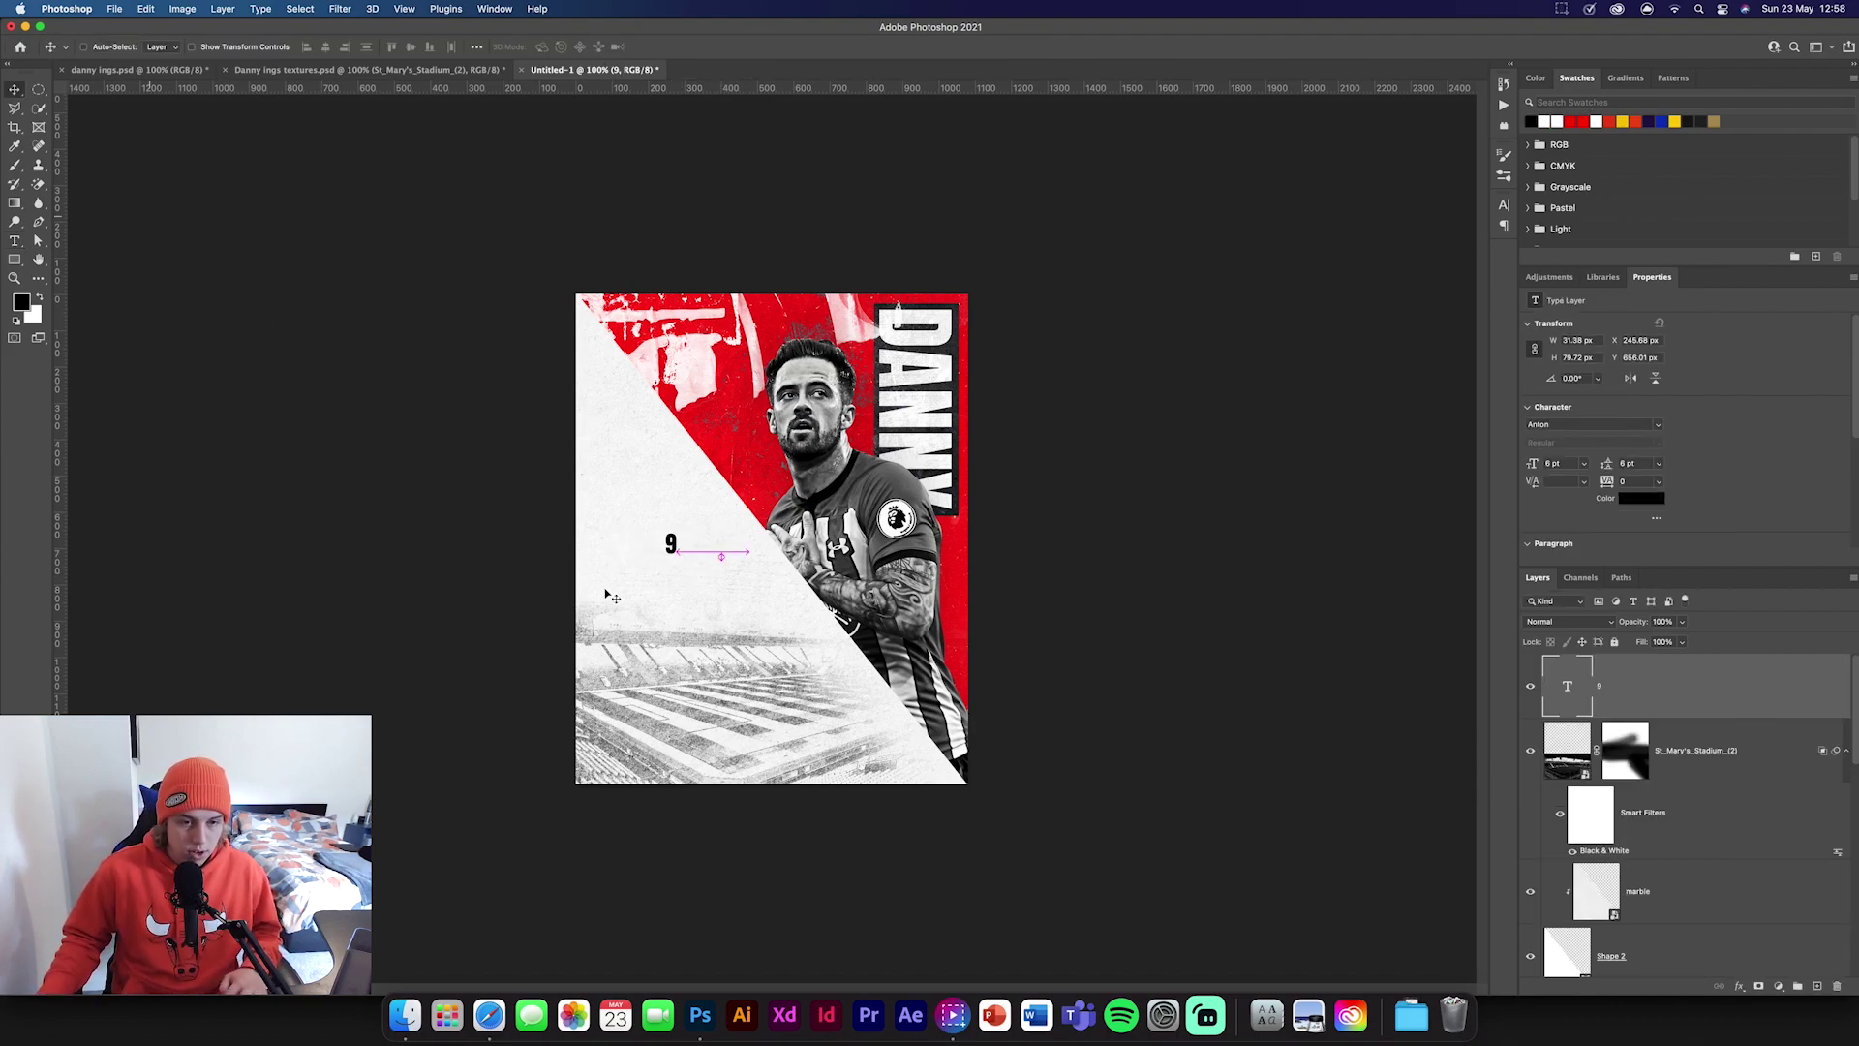
pyautogui.press('super+t')
pyautogui.moveTo(677, 560); pyautogui.dragTo(738, 623)
pyautogui.press('Return')
pyautogui.press('v')
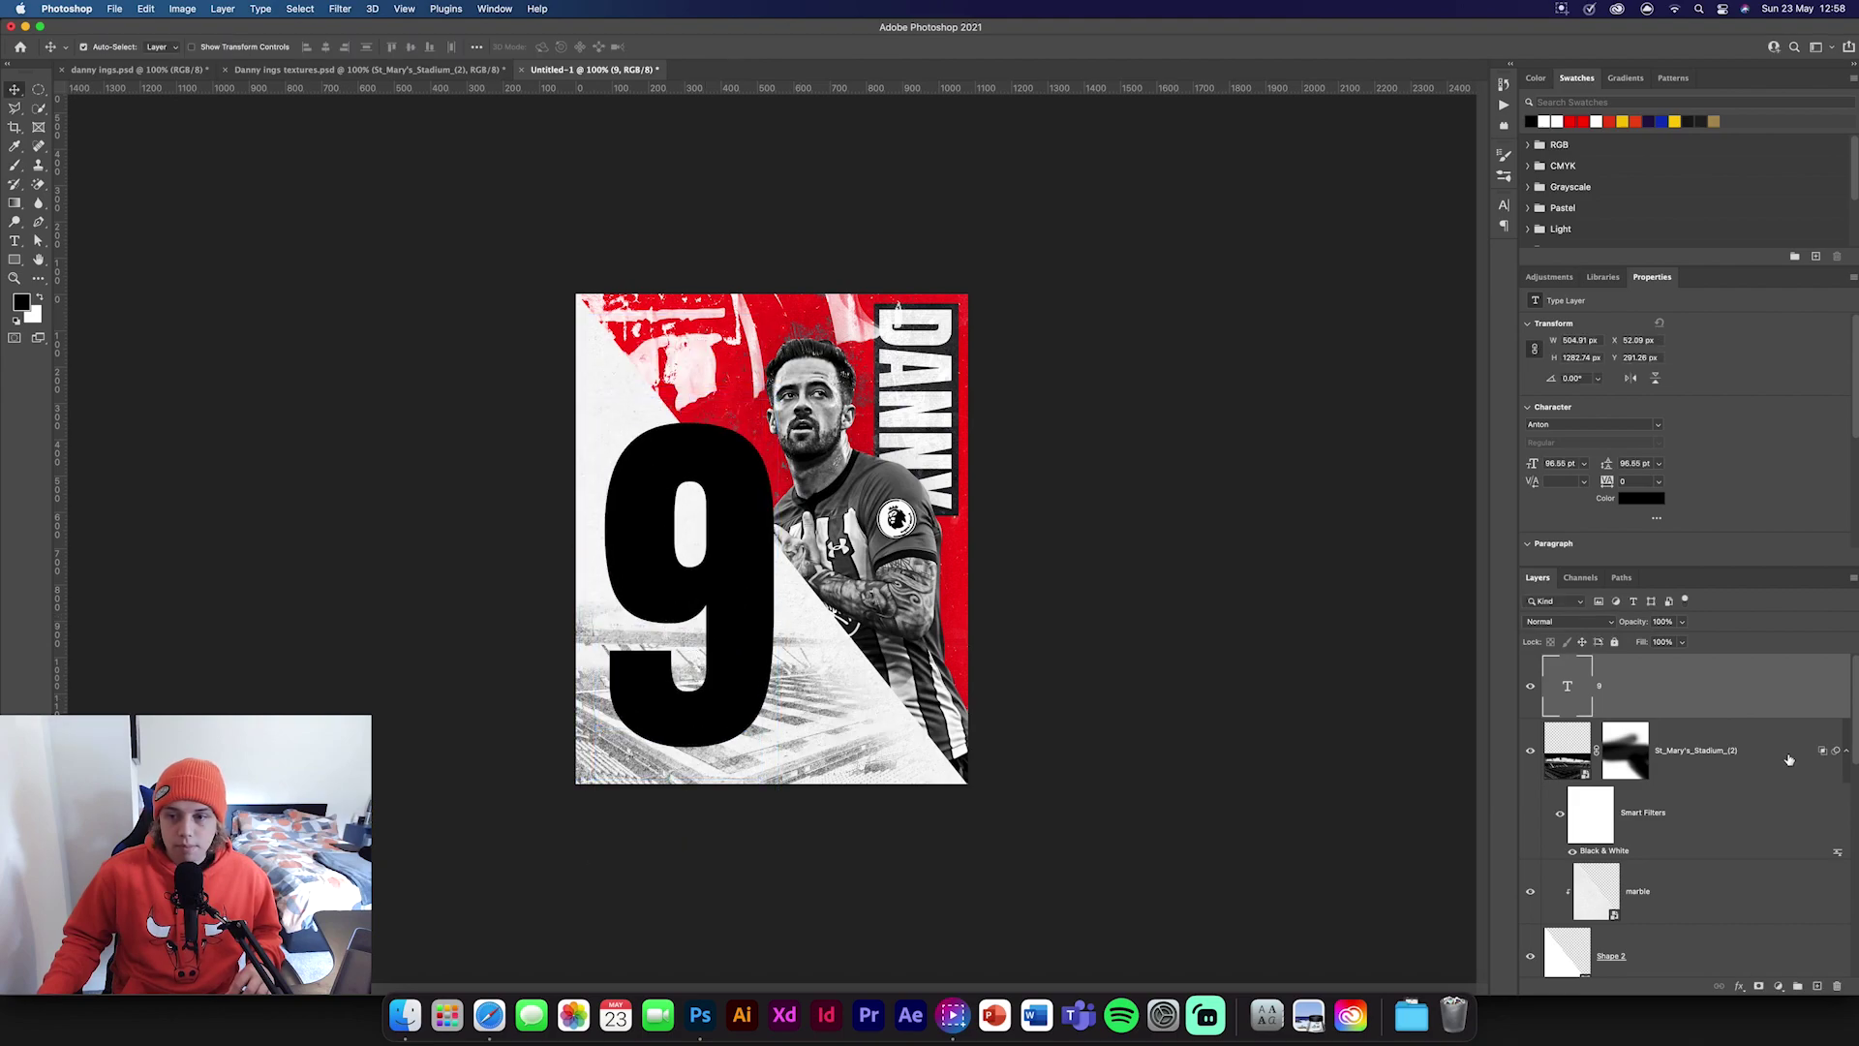
# Fade the 9 with Blend If, splitting the dark range to 0 / 255 for Underlying Layer and about 0 / 12 for This Layer.
pyautogui.doubleClick(1742, 701)
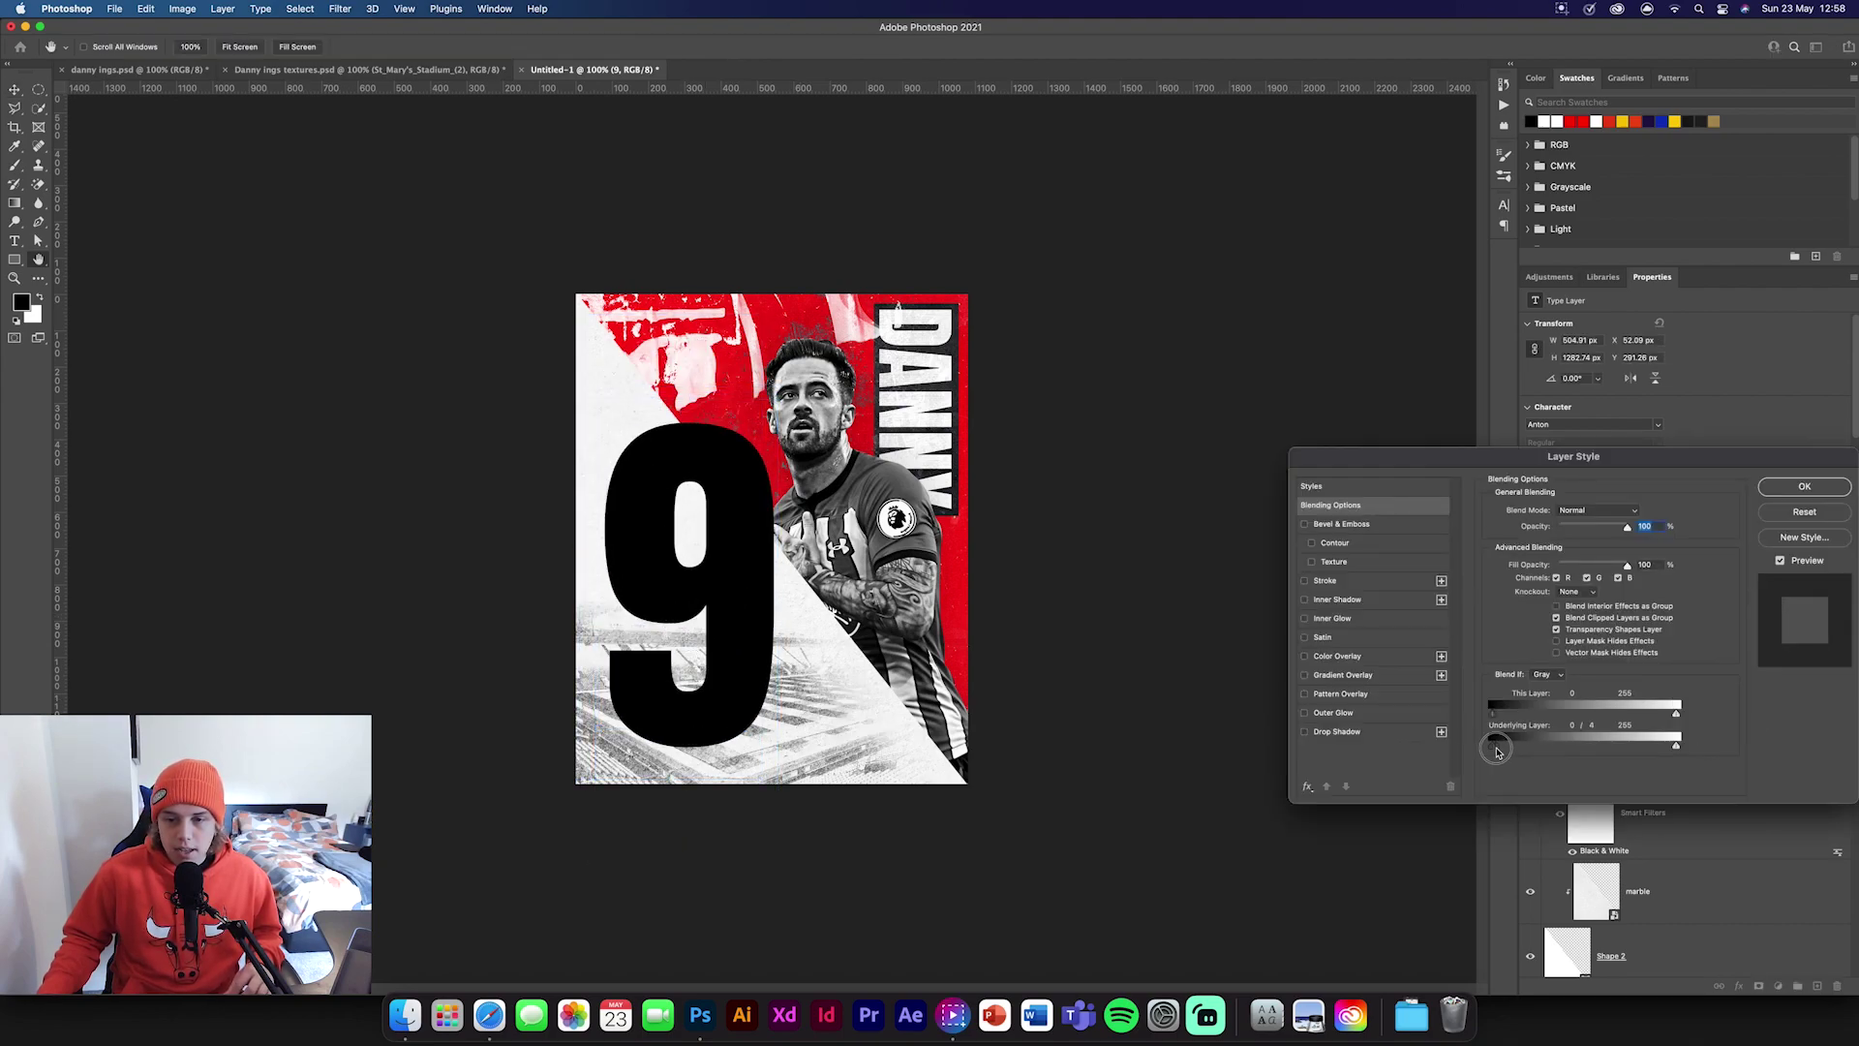
pyautogui.moveTo(1496, 750); pyautogui.dragTo(1732, 766)
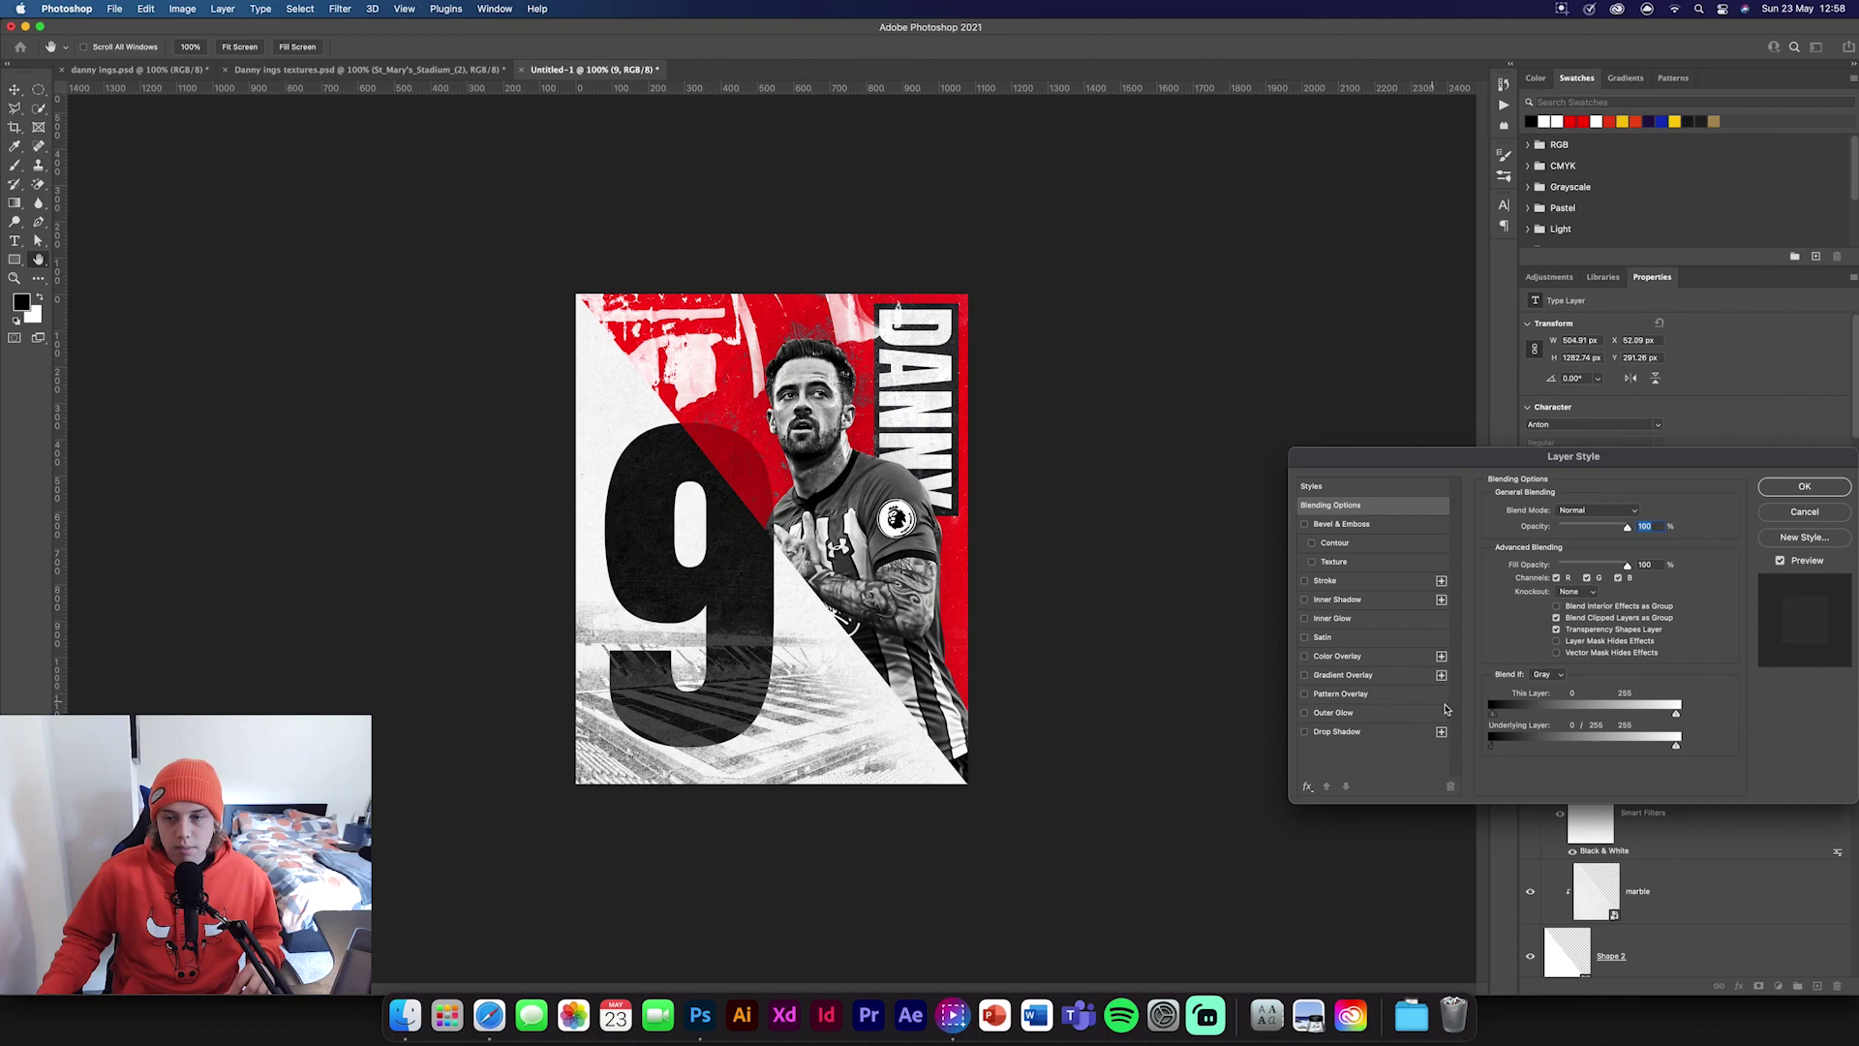
pyautogui.moveTo(1489, 715)
pyautogui.mouseDown()
pyautogui.moveTo(1539, 718)
pyautogui.moveTo(1488, 716)
pyautogui.mouseUp()
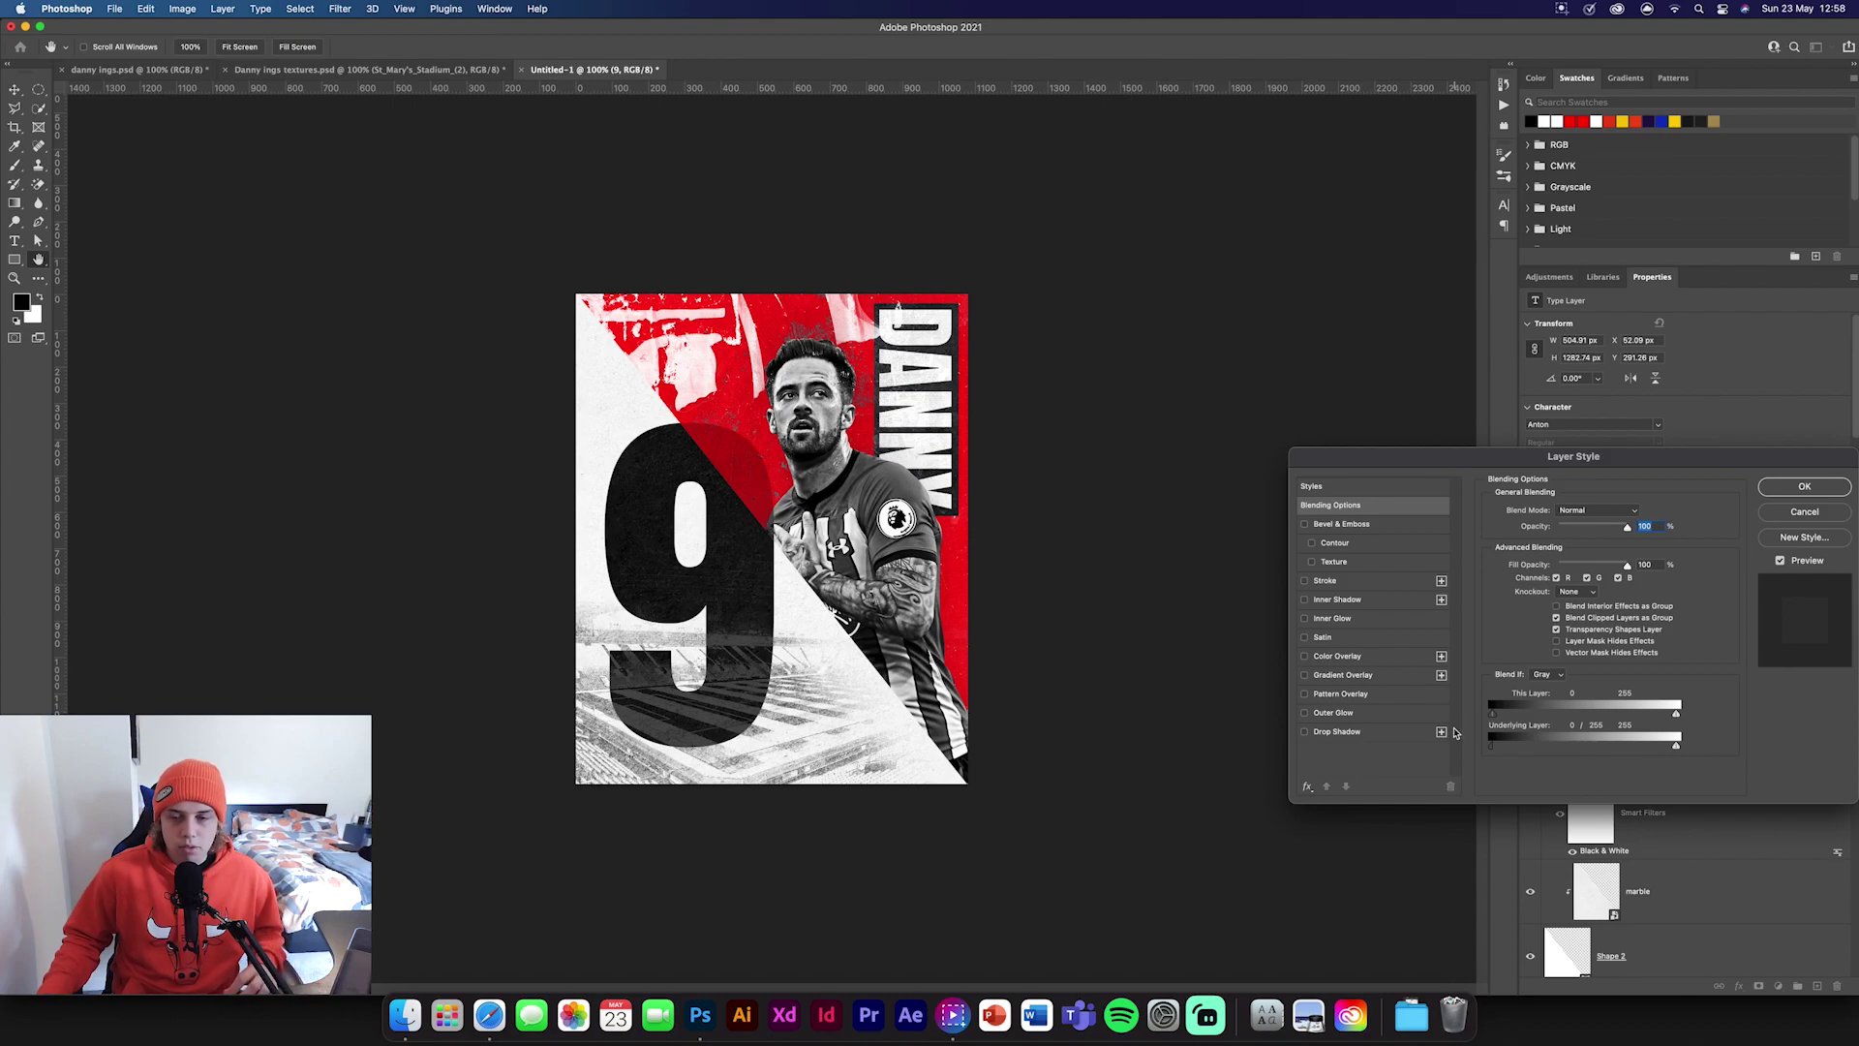
pyautogui.moveTo(1489, 714); pyautogui.dragTo(1501, 716)
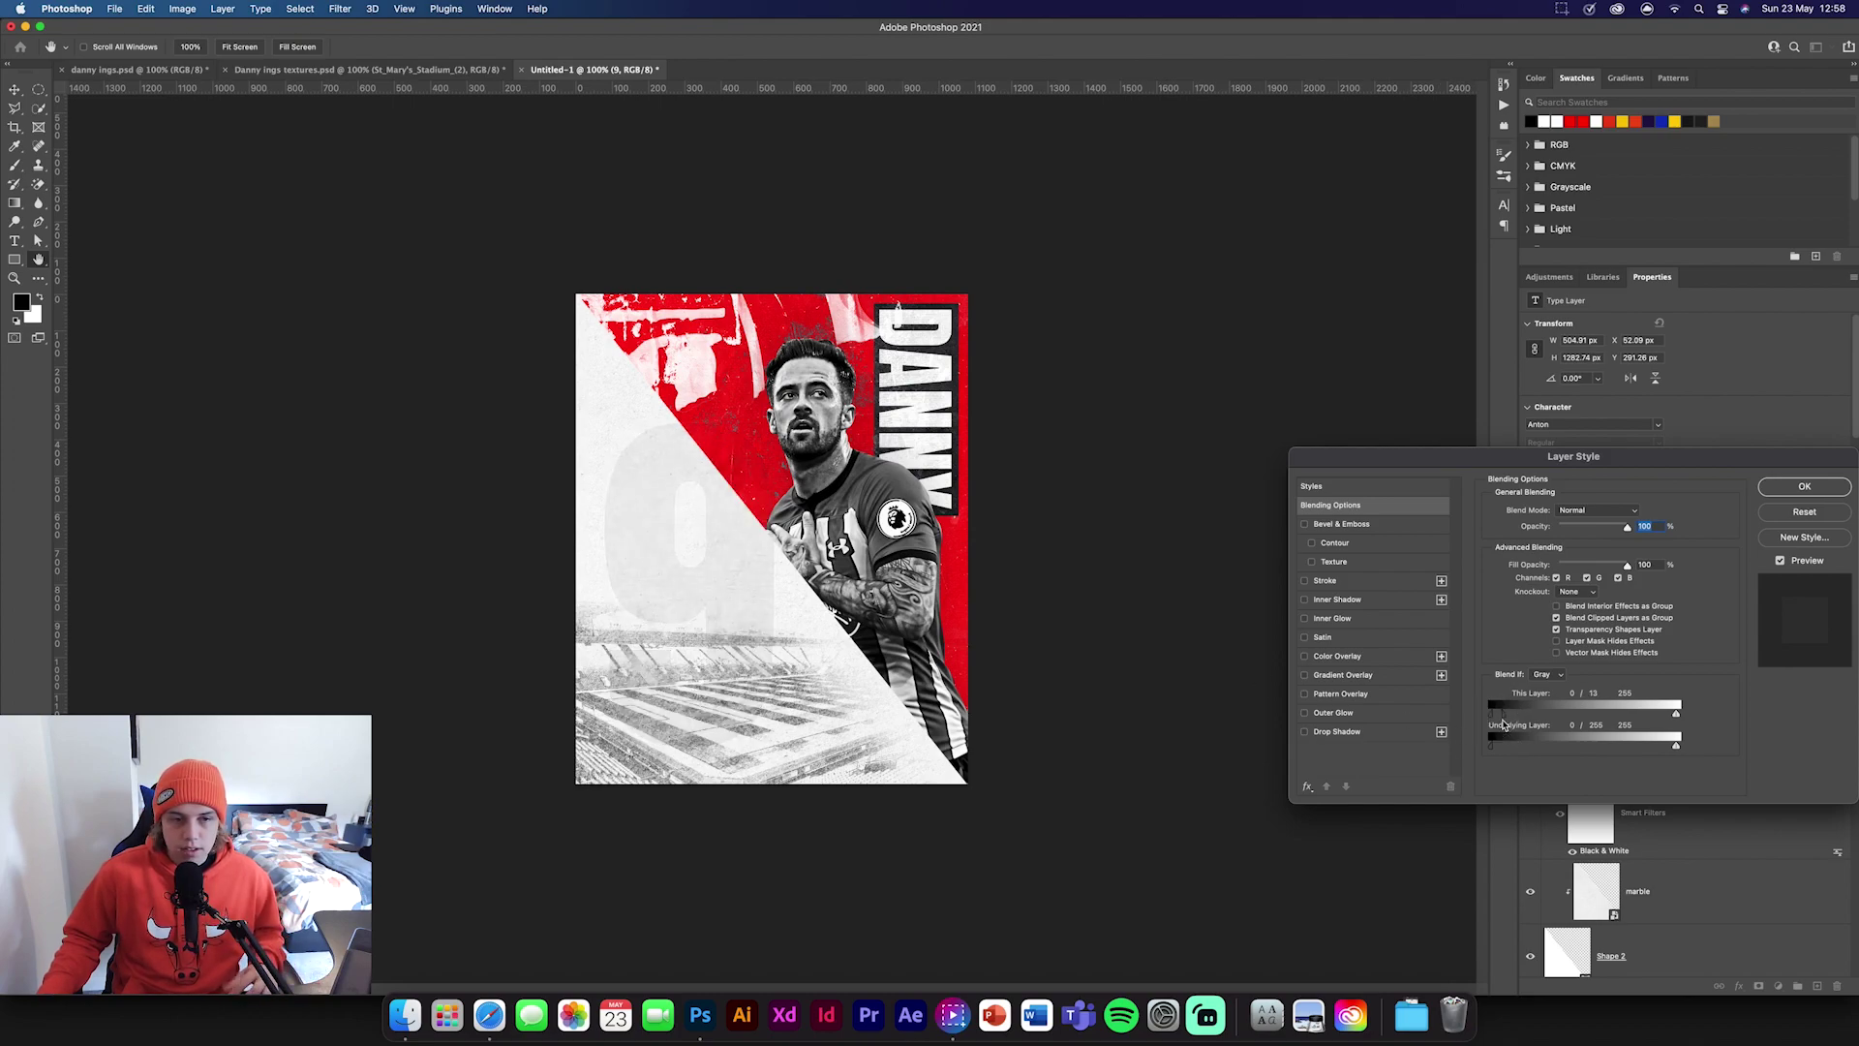
pyautogui.click(1804, 486)
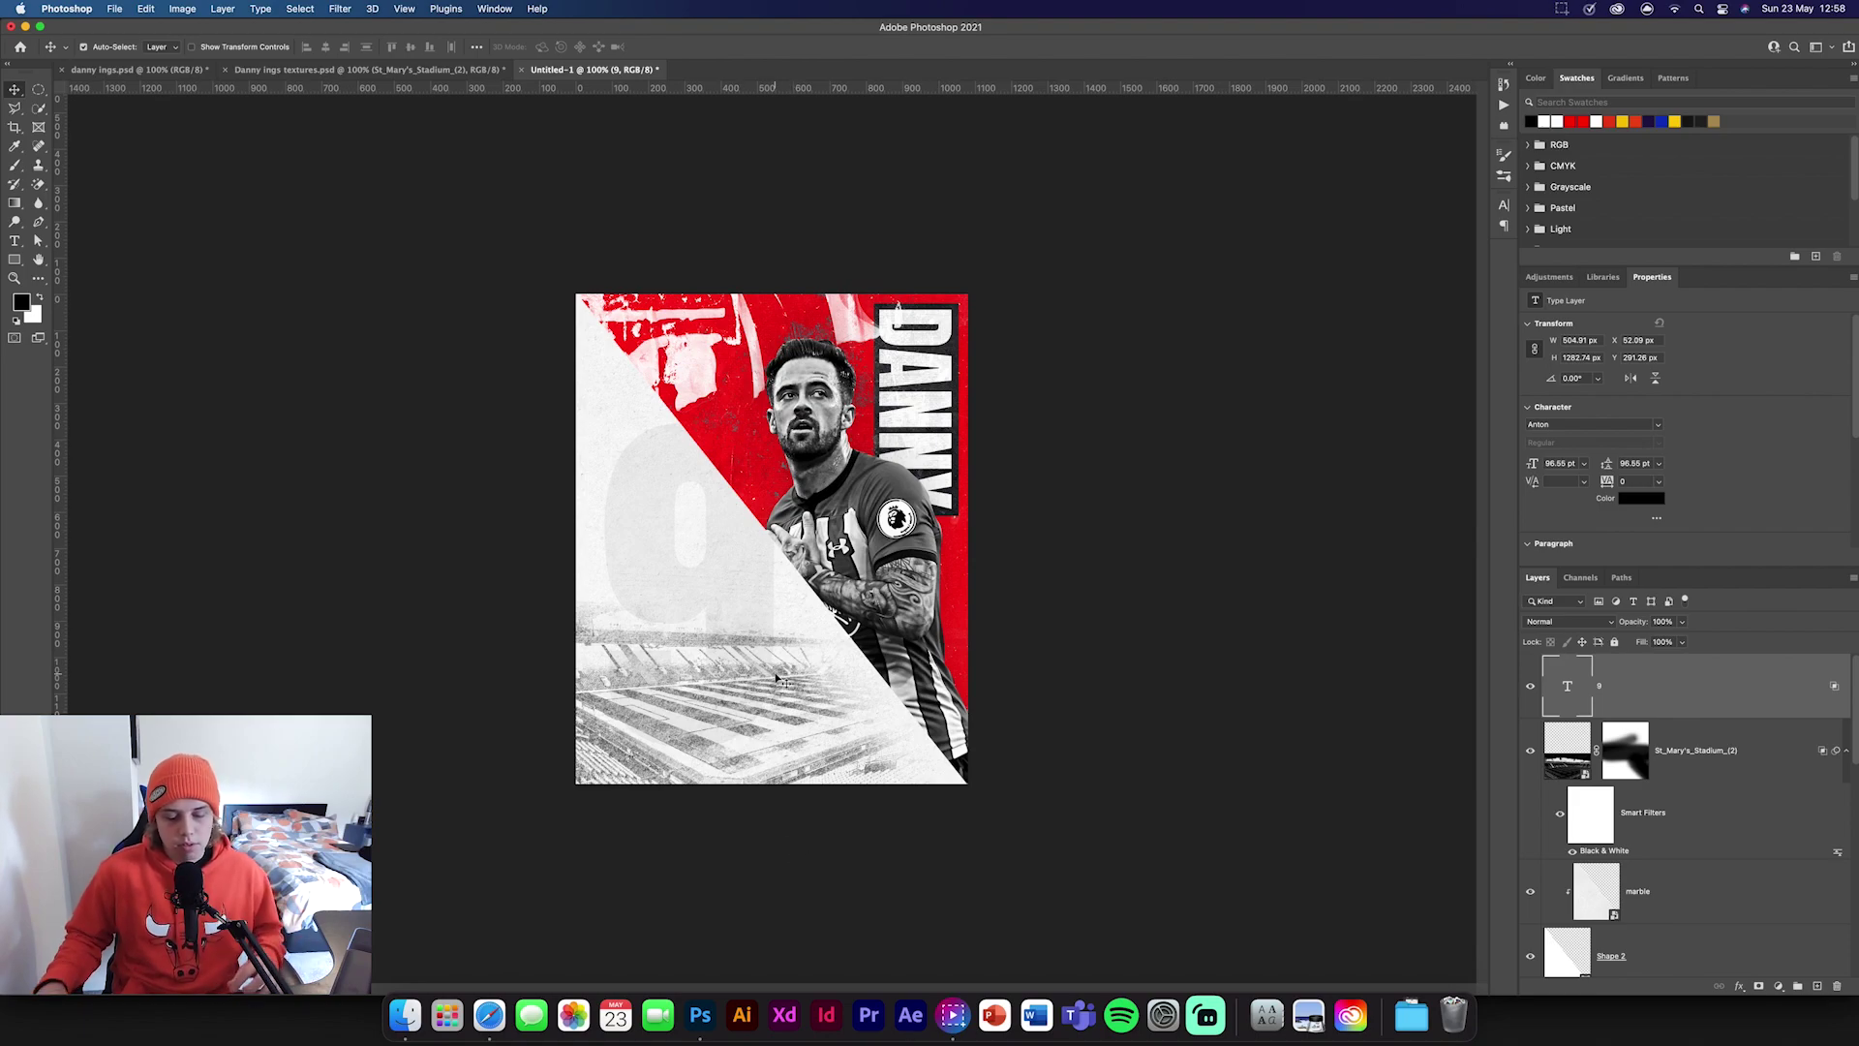
# Copy the paper rip layer from Danny Ings textures.psd into Untitled-1, placing it over the stadium above the 9 layer.
pyautogui.click(303, 71)
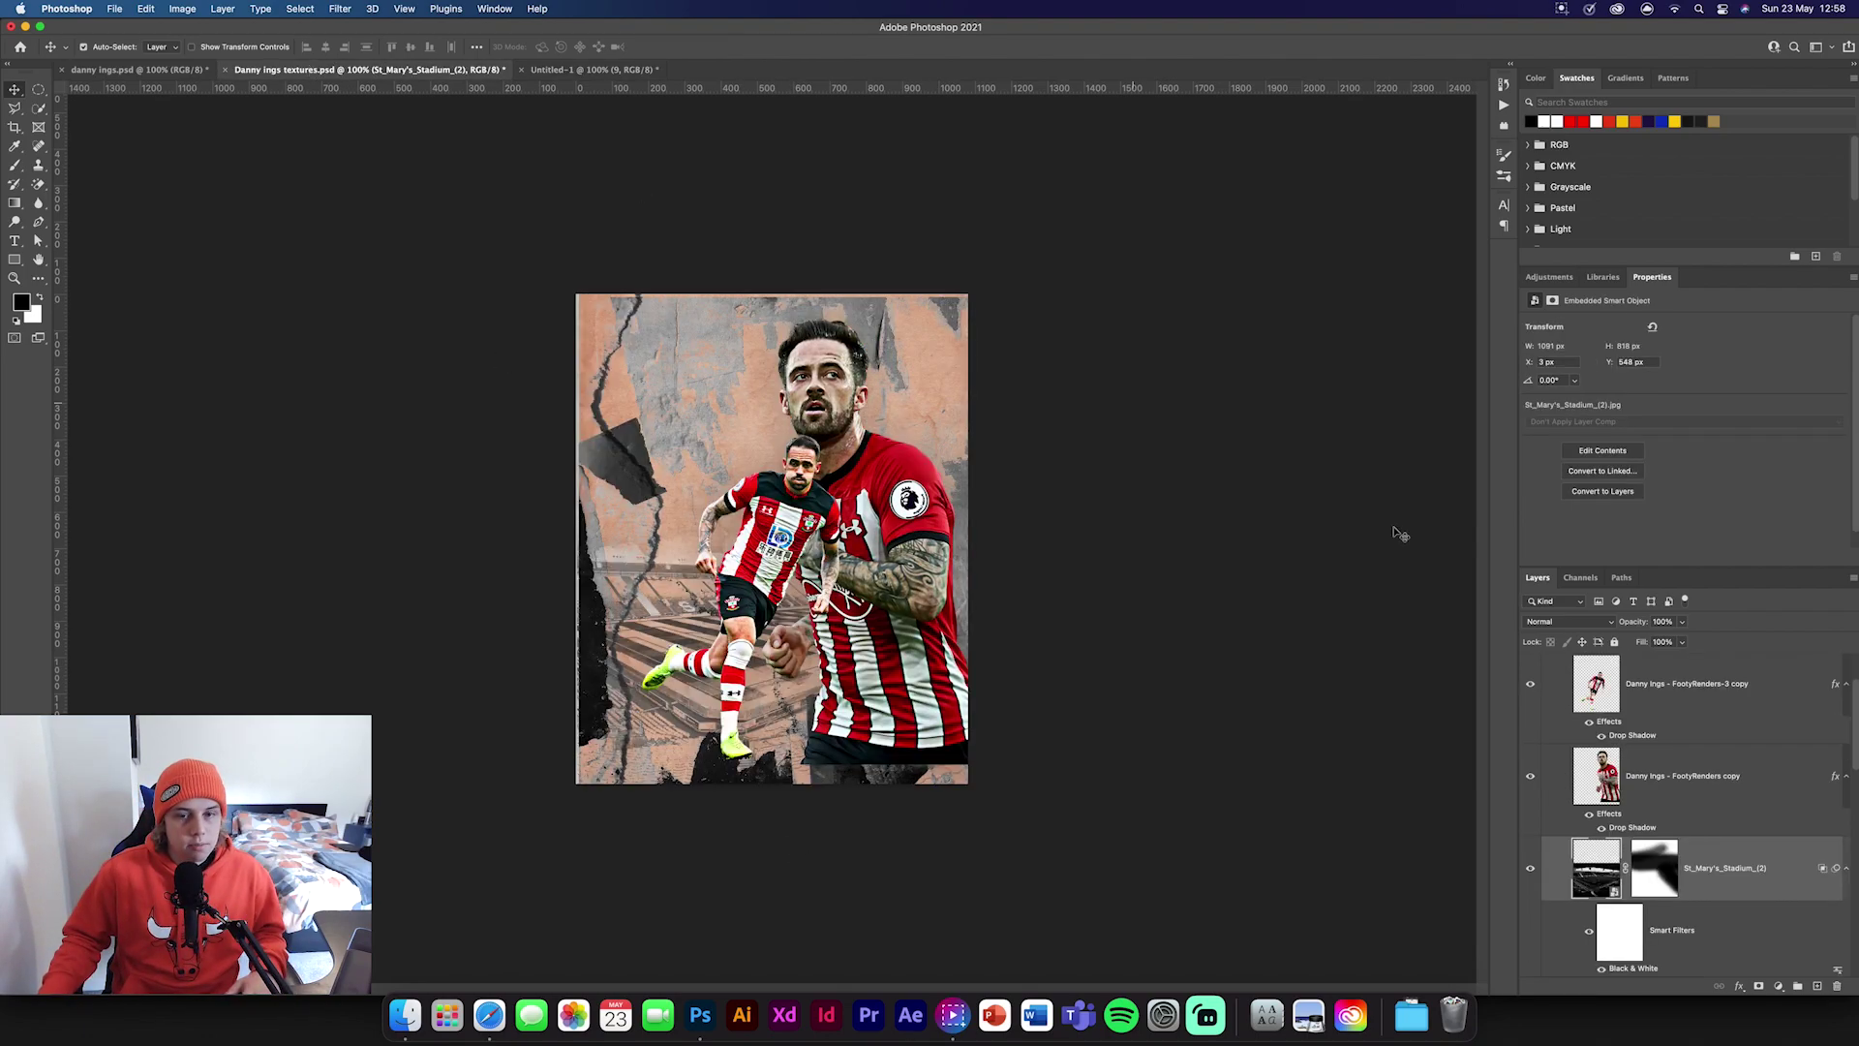
pyautogui.scroll(-6, 1723, 832)
pyautogui.click(1710, 774)
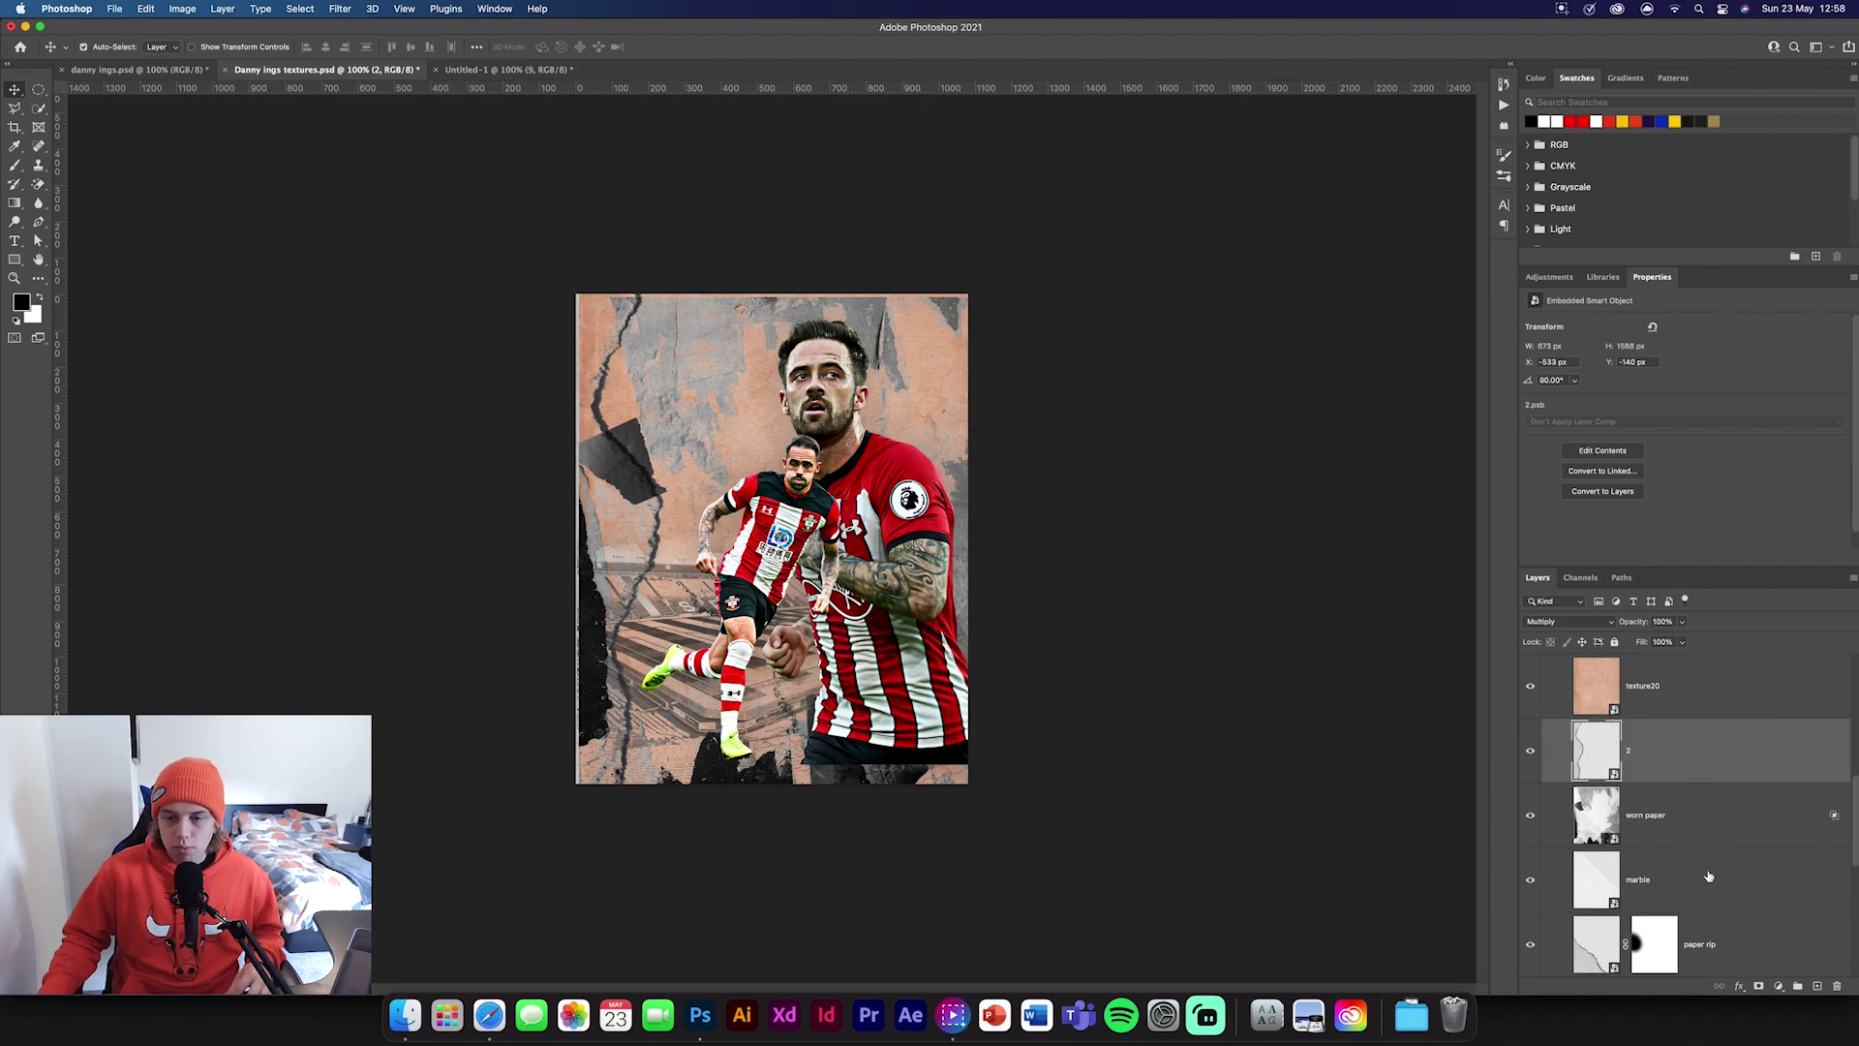
pyautogui.scroll(-2, 1710, 774)
pyautogui.click(1635, 854)
pyautogui.scroll(2, 1701, 834)
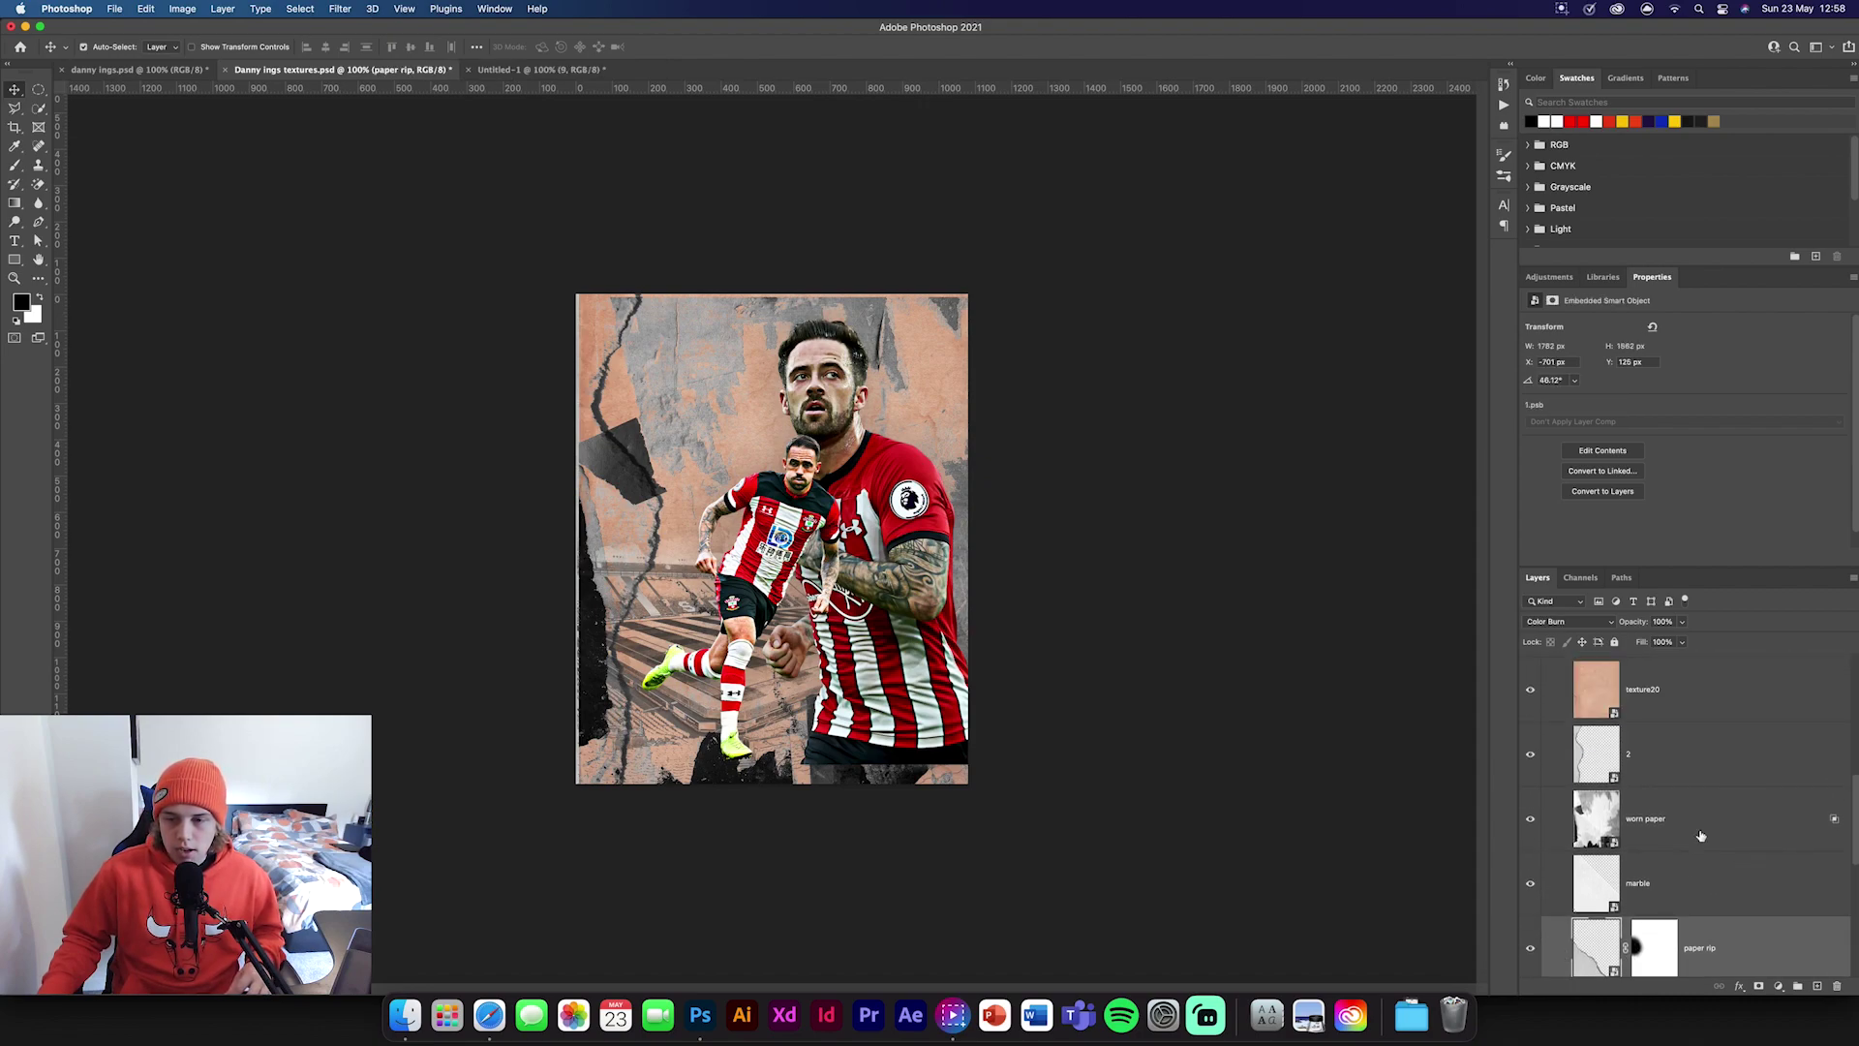
pyautogui.click(1630, 757)
pyautogui.scroll(-1, 1779, 889)
pyautogui.click(1754, 914)
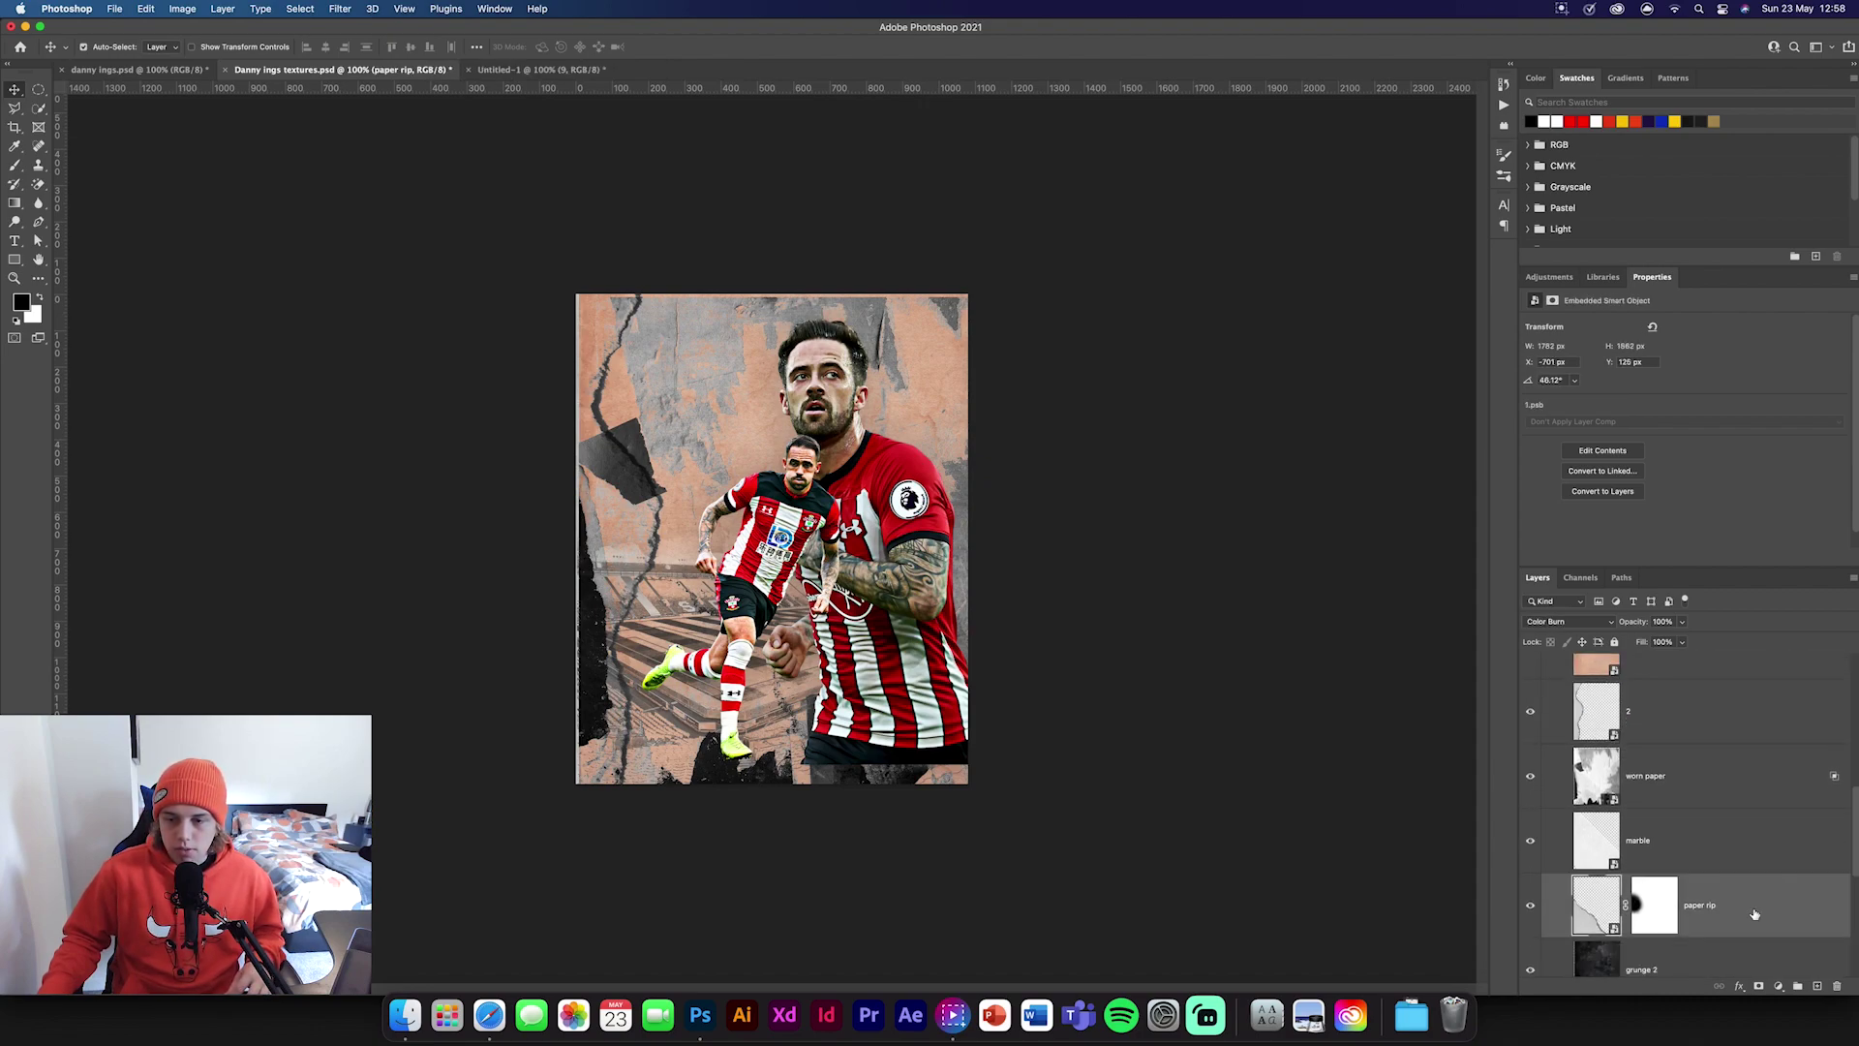
pyautogui.moveTo(1739, 910); pyautogui.dragTo(727, 835)
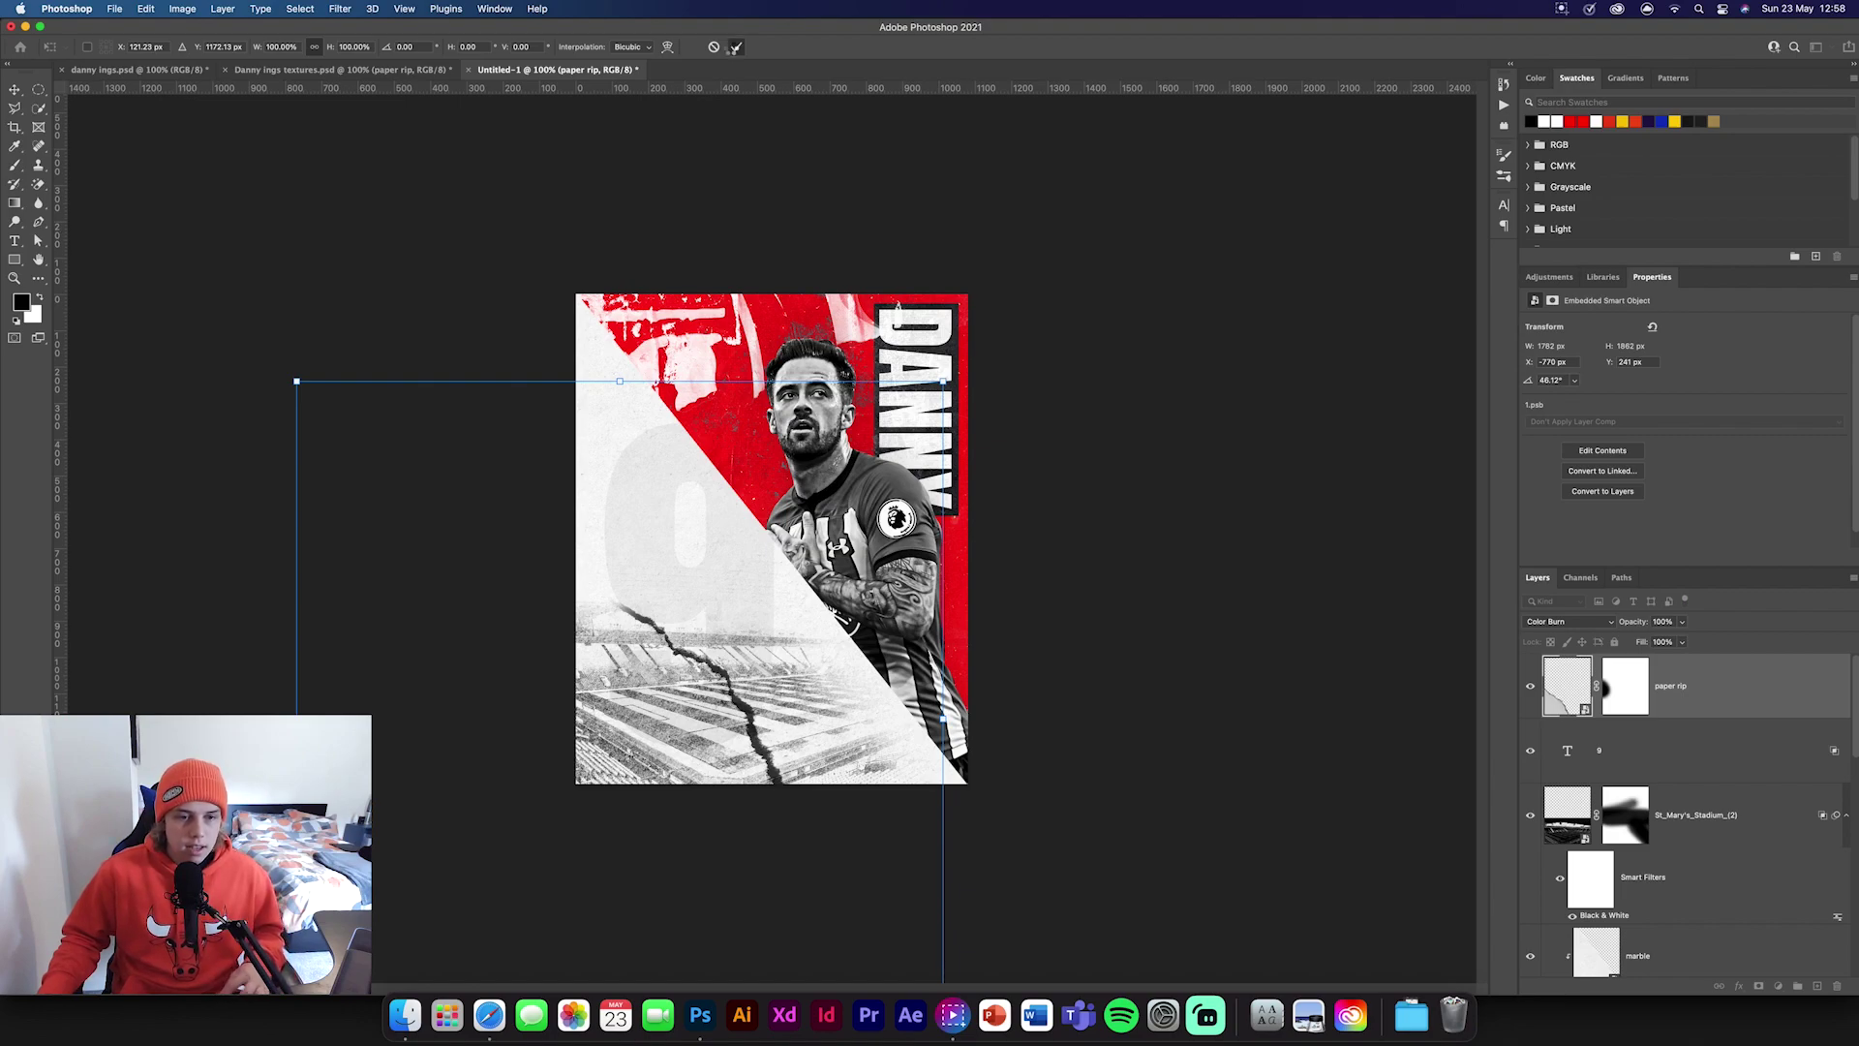
pyautogui.click(735, 47)
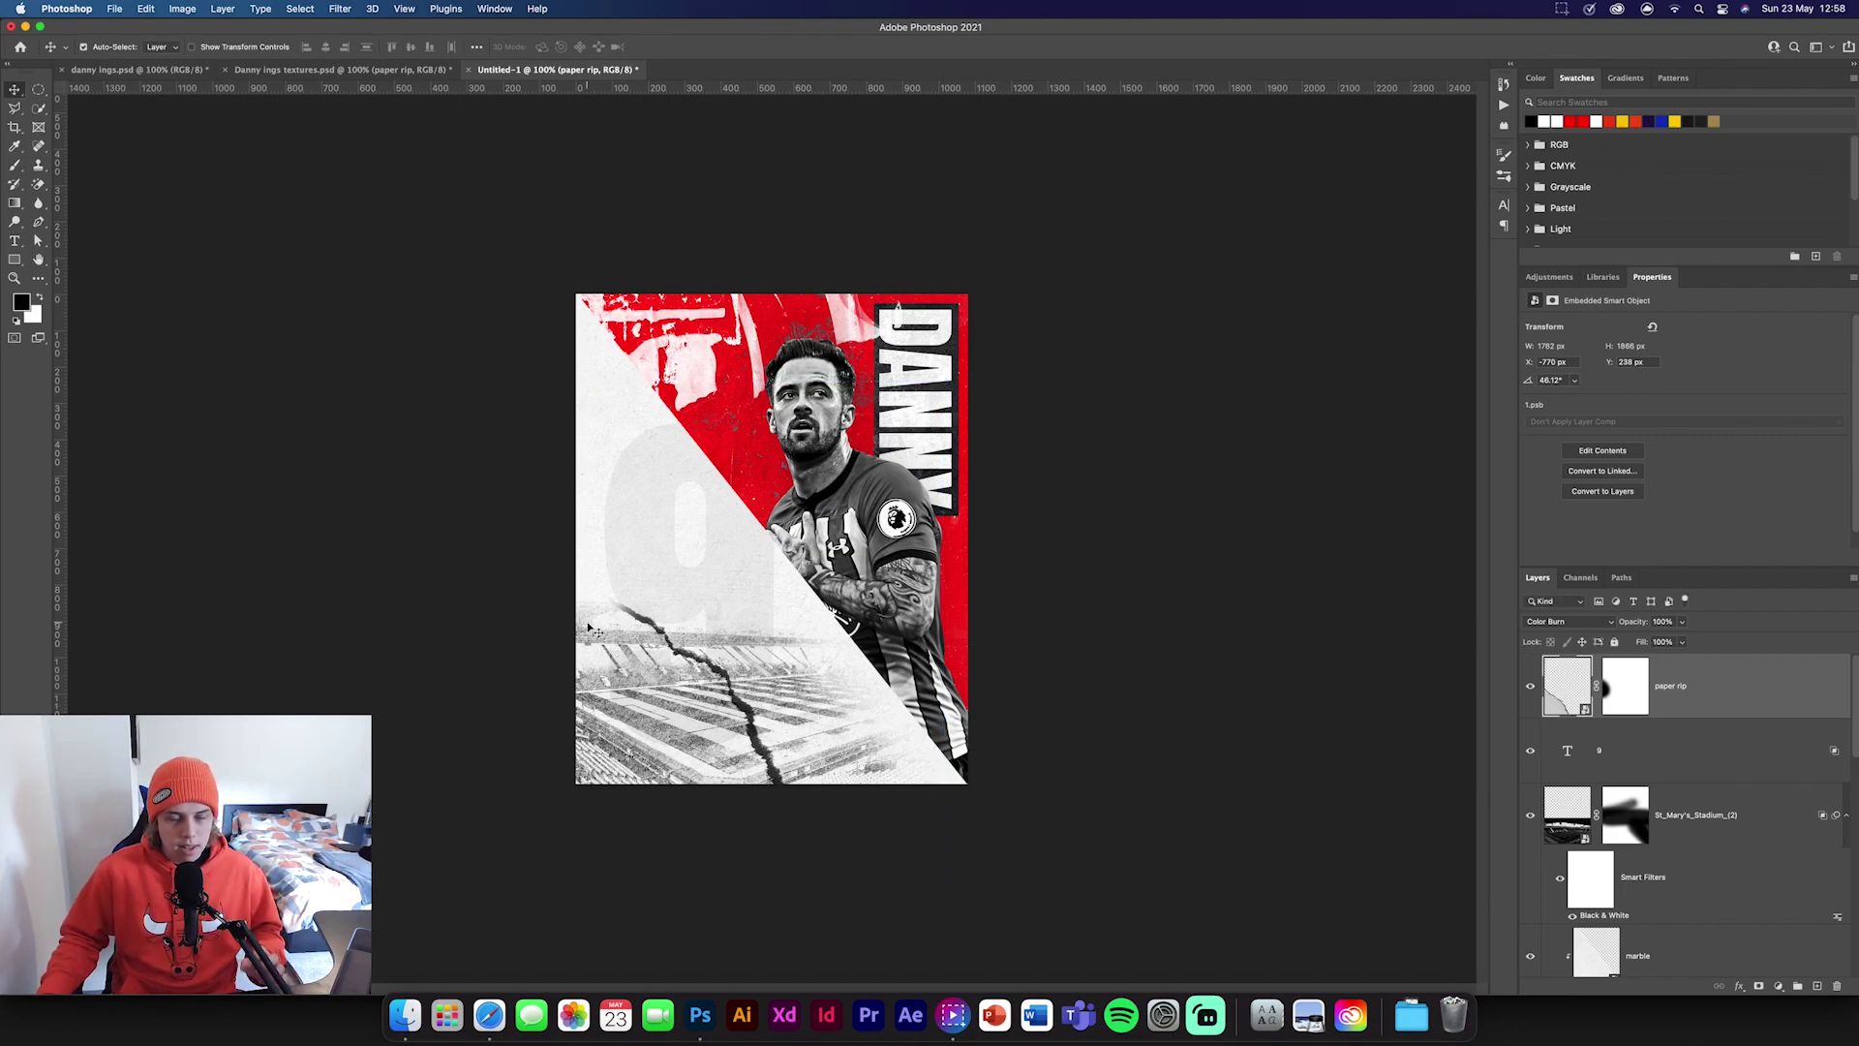
# Move the paper rip up so the crack runs through the faded 9 and down across the stadium.
pyautogui.press('super+t')
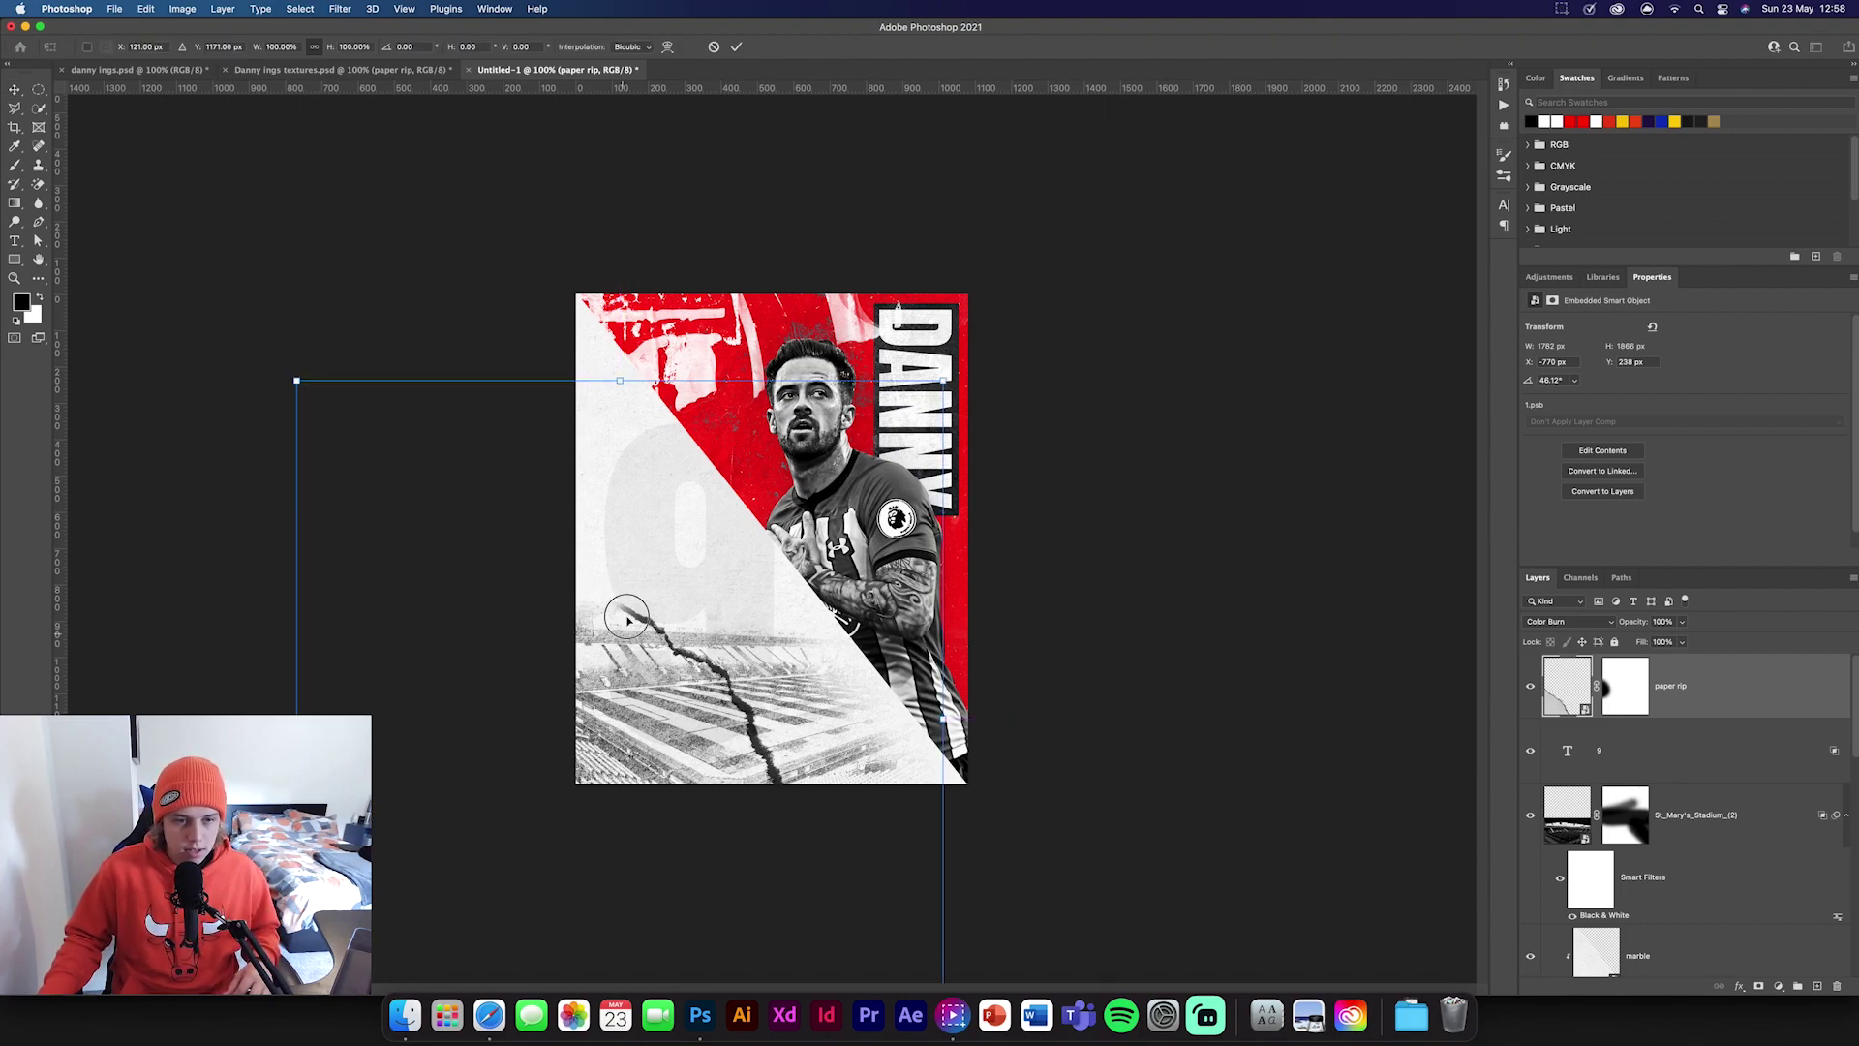
pyautogui.moveTo(628, 621); pyautogui.dragTo(609, 555)
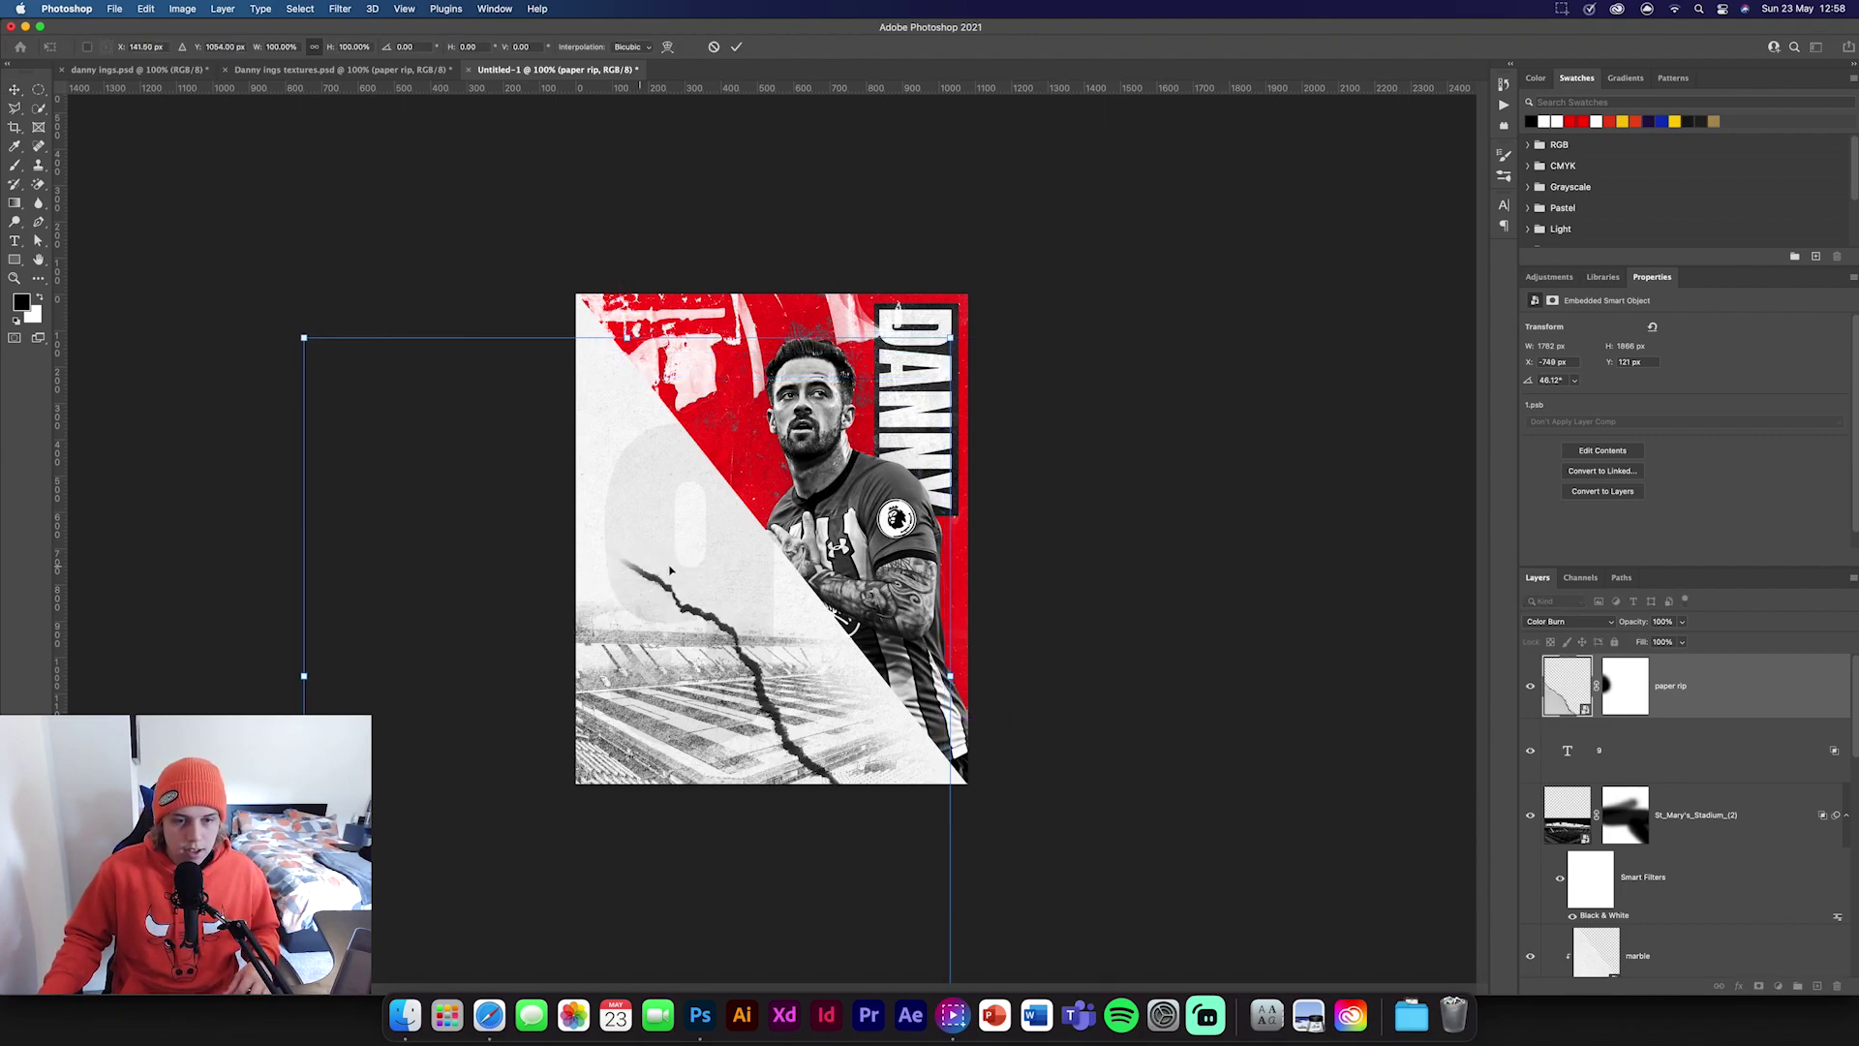
pyautogui.click(737, 48)
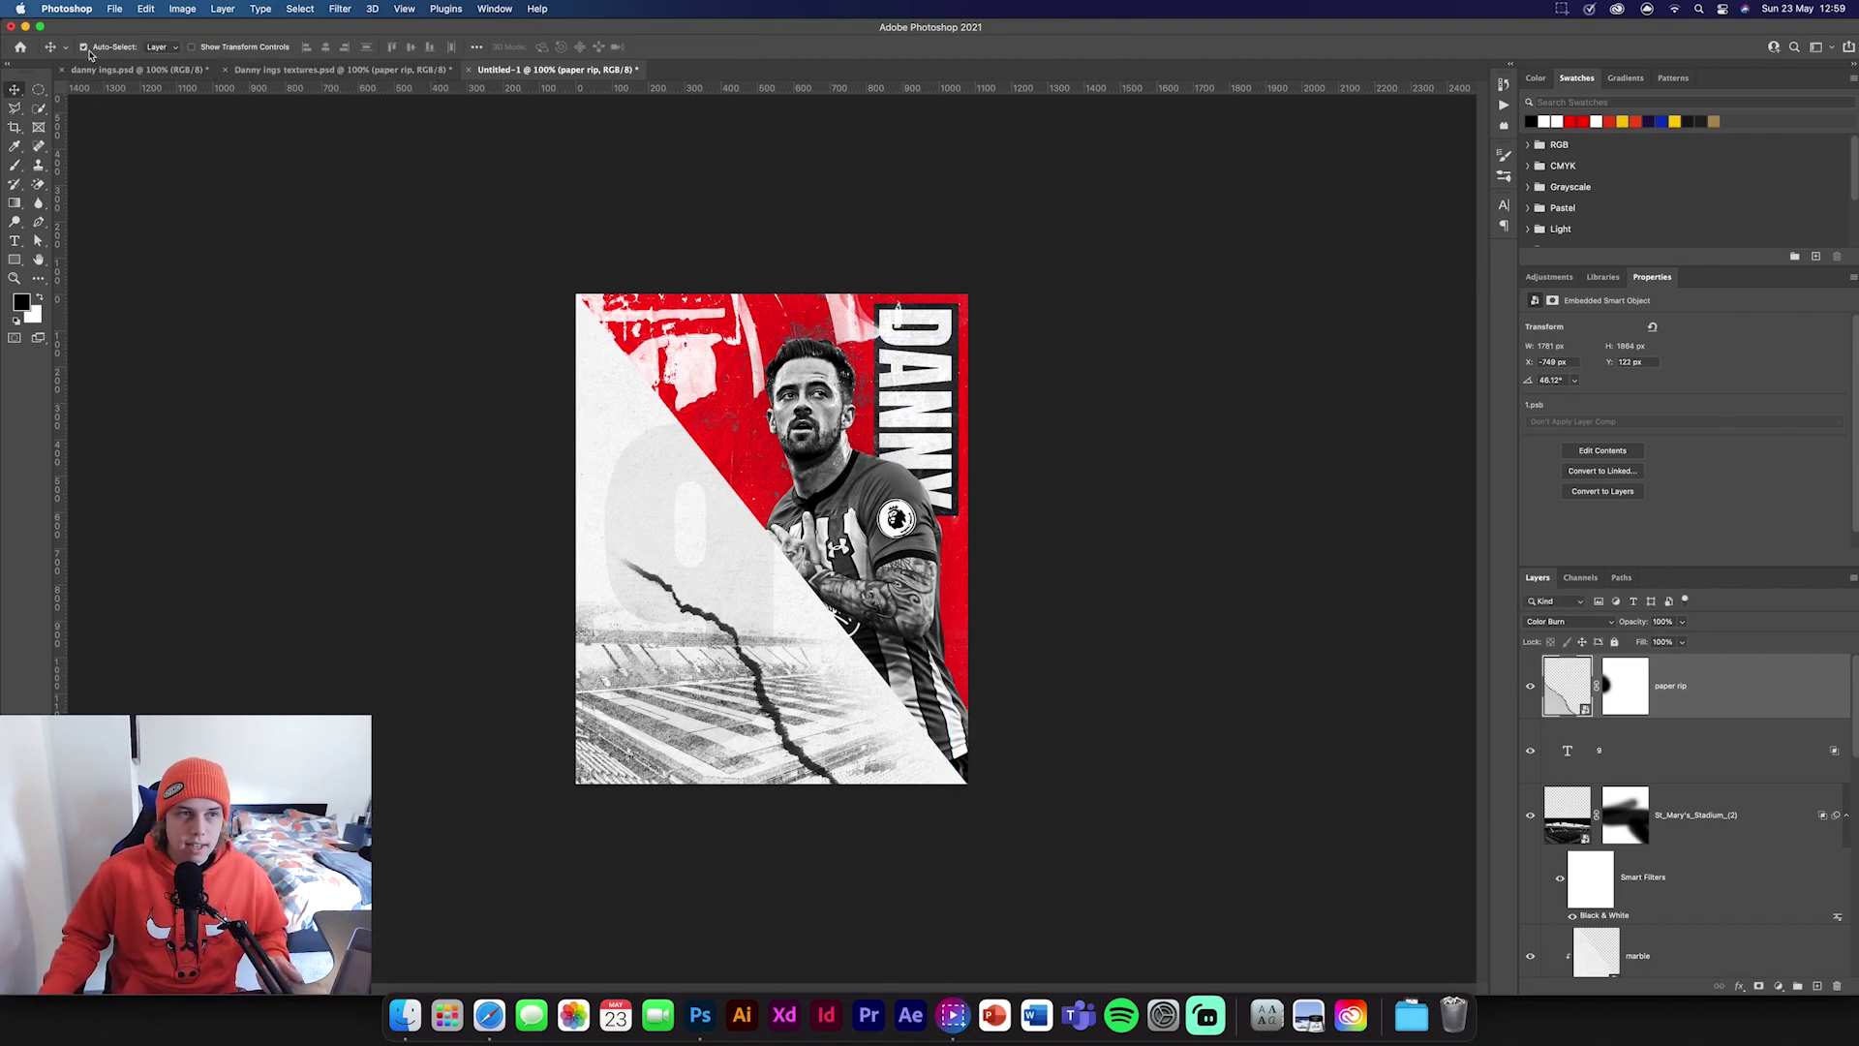
# Draw a black rectangle about 323 × 157 px over the upper diagonal edge and add the text INGS in Anton above it.
pyautogui.click(14, 260)
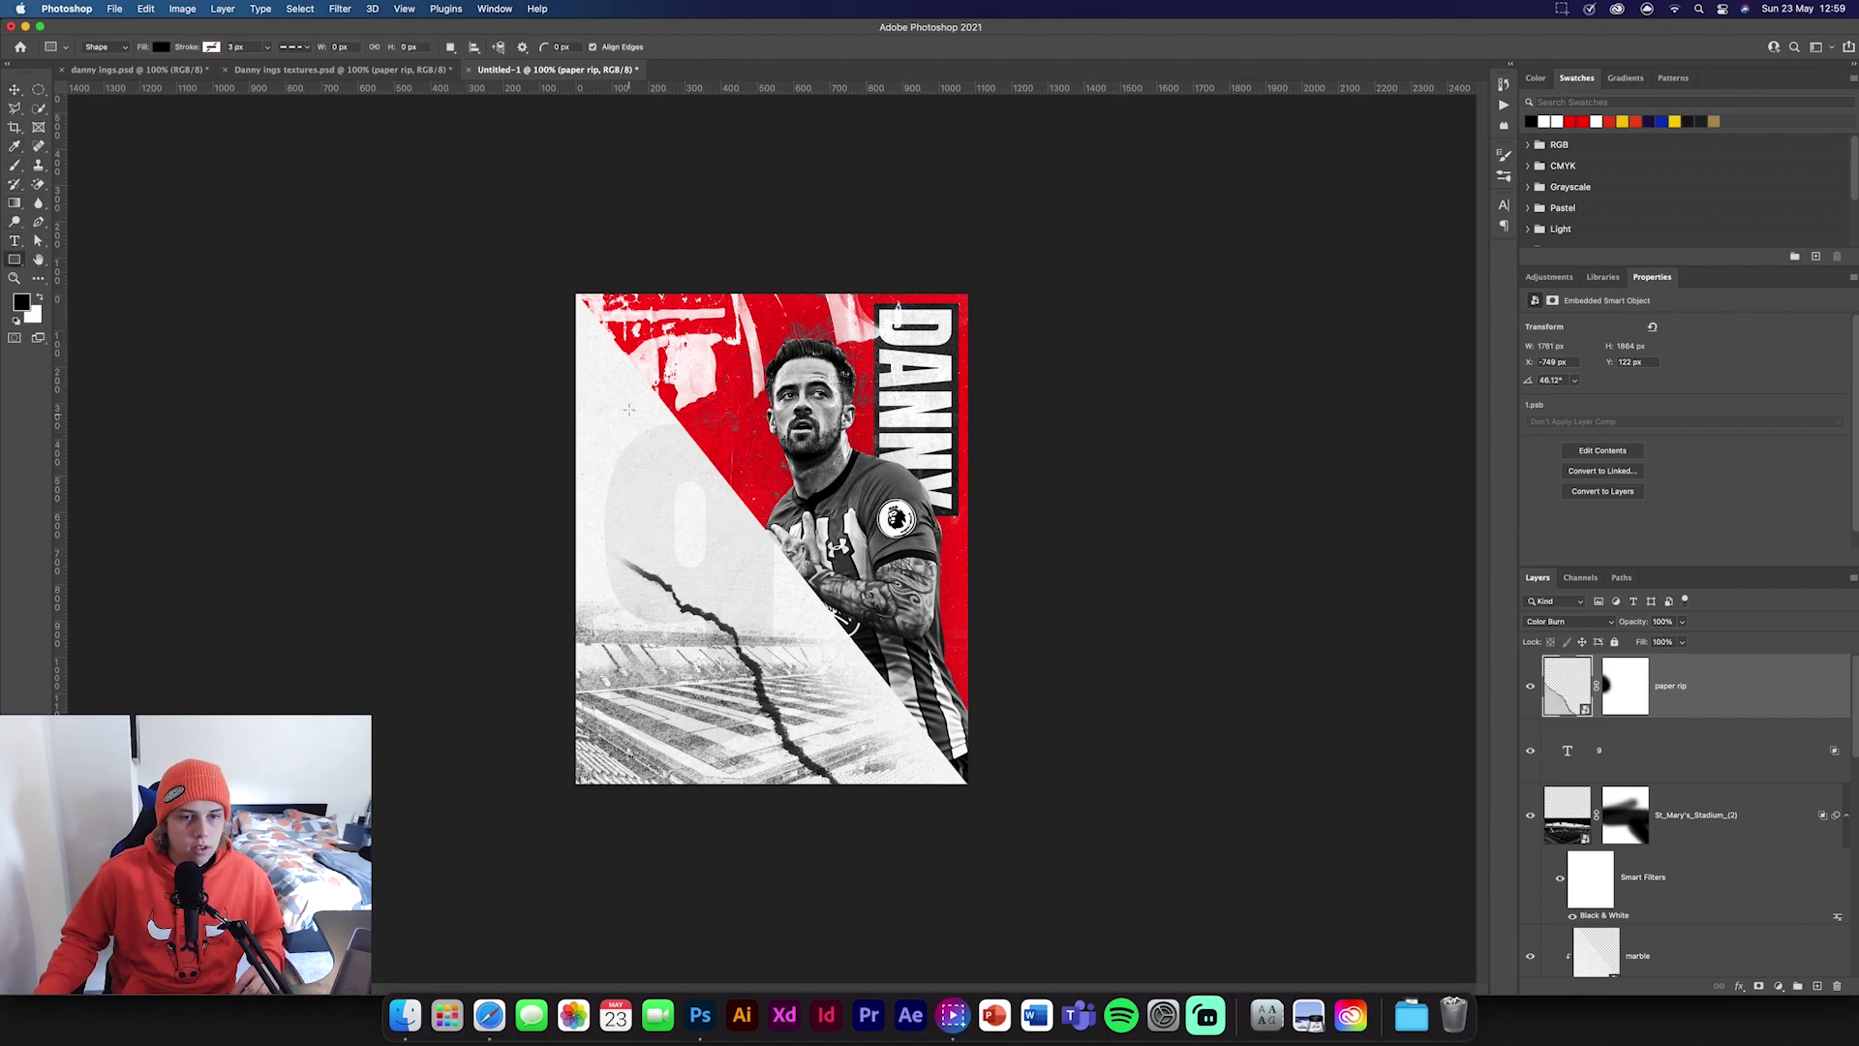
pyautogui.moveTo(617, 392); pyautogui.dragTo(734, 450)
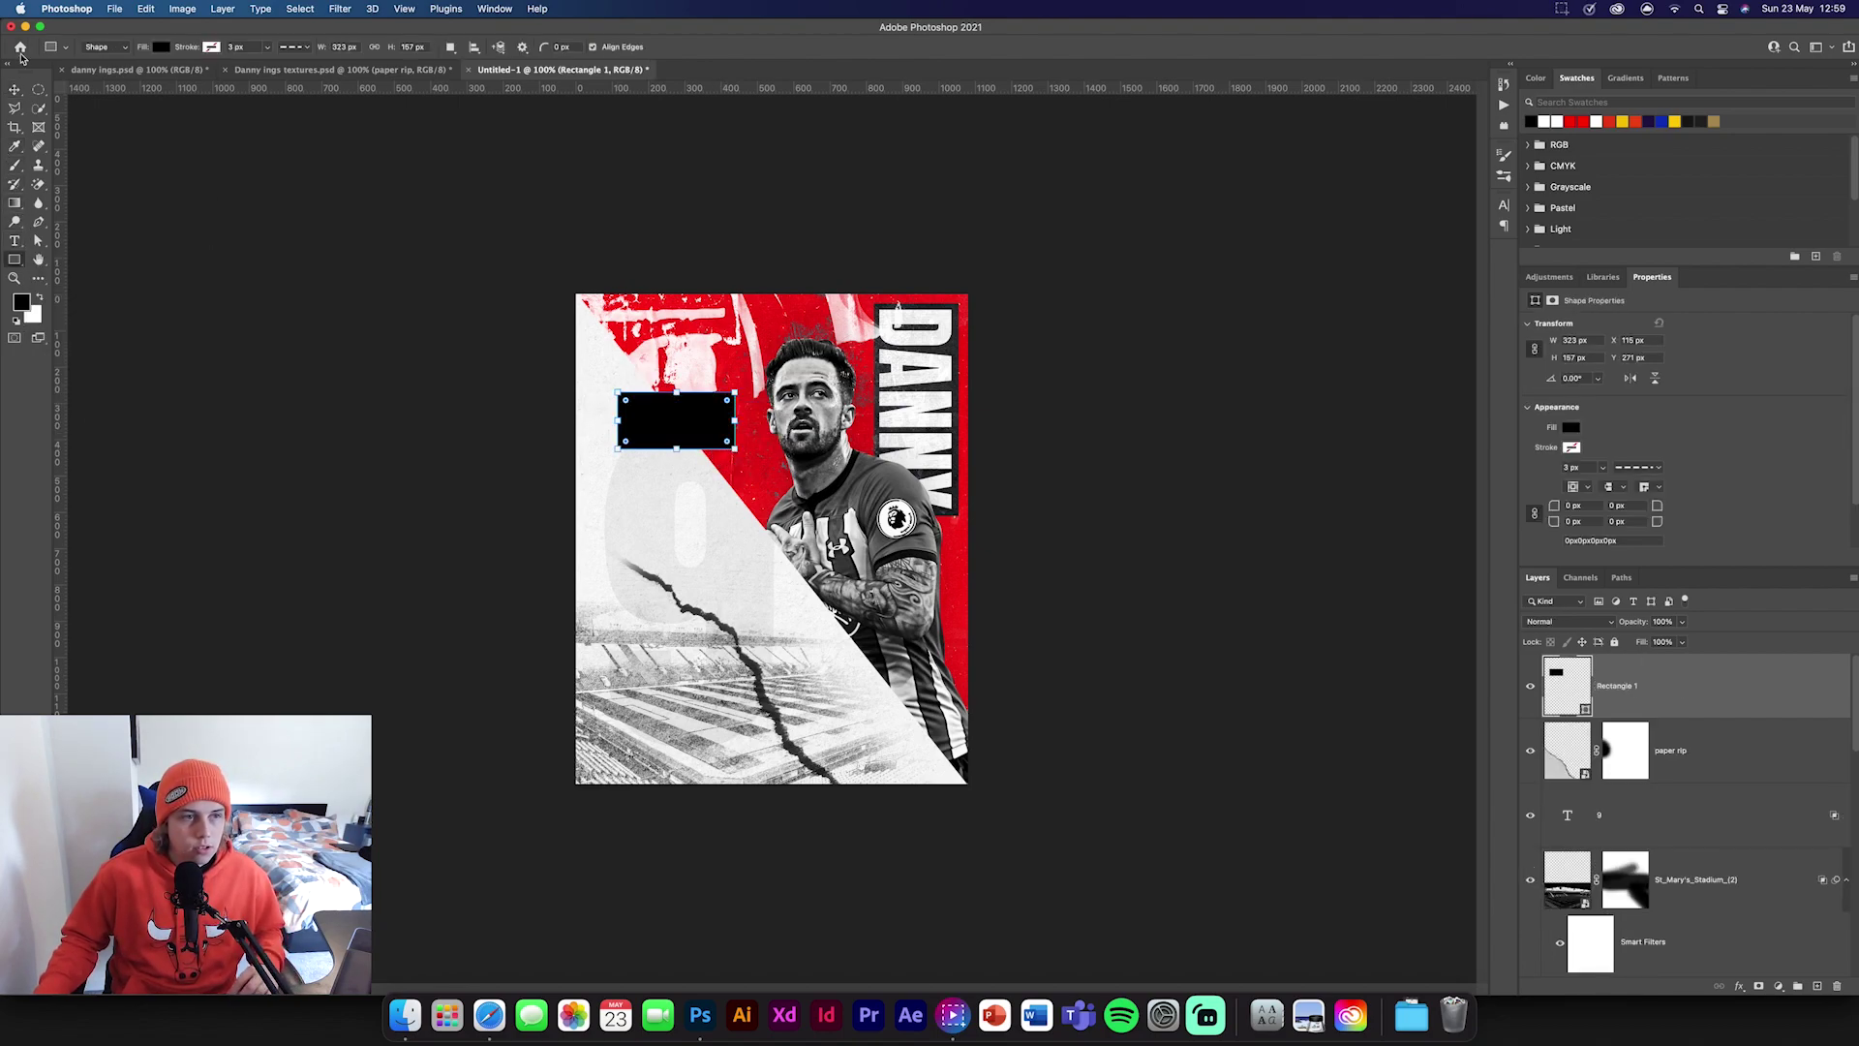
pyautogui.click(14, 240)
pyautogui.click(661, 510)
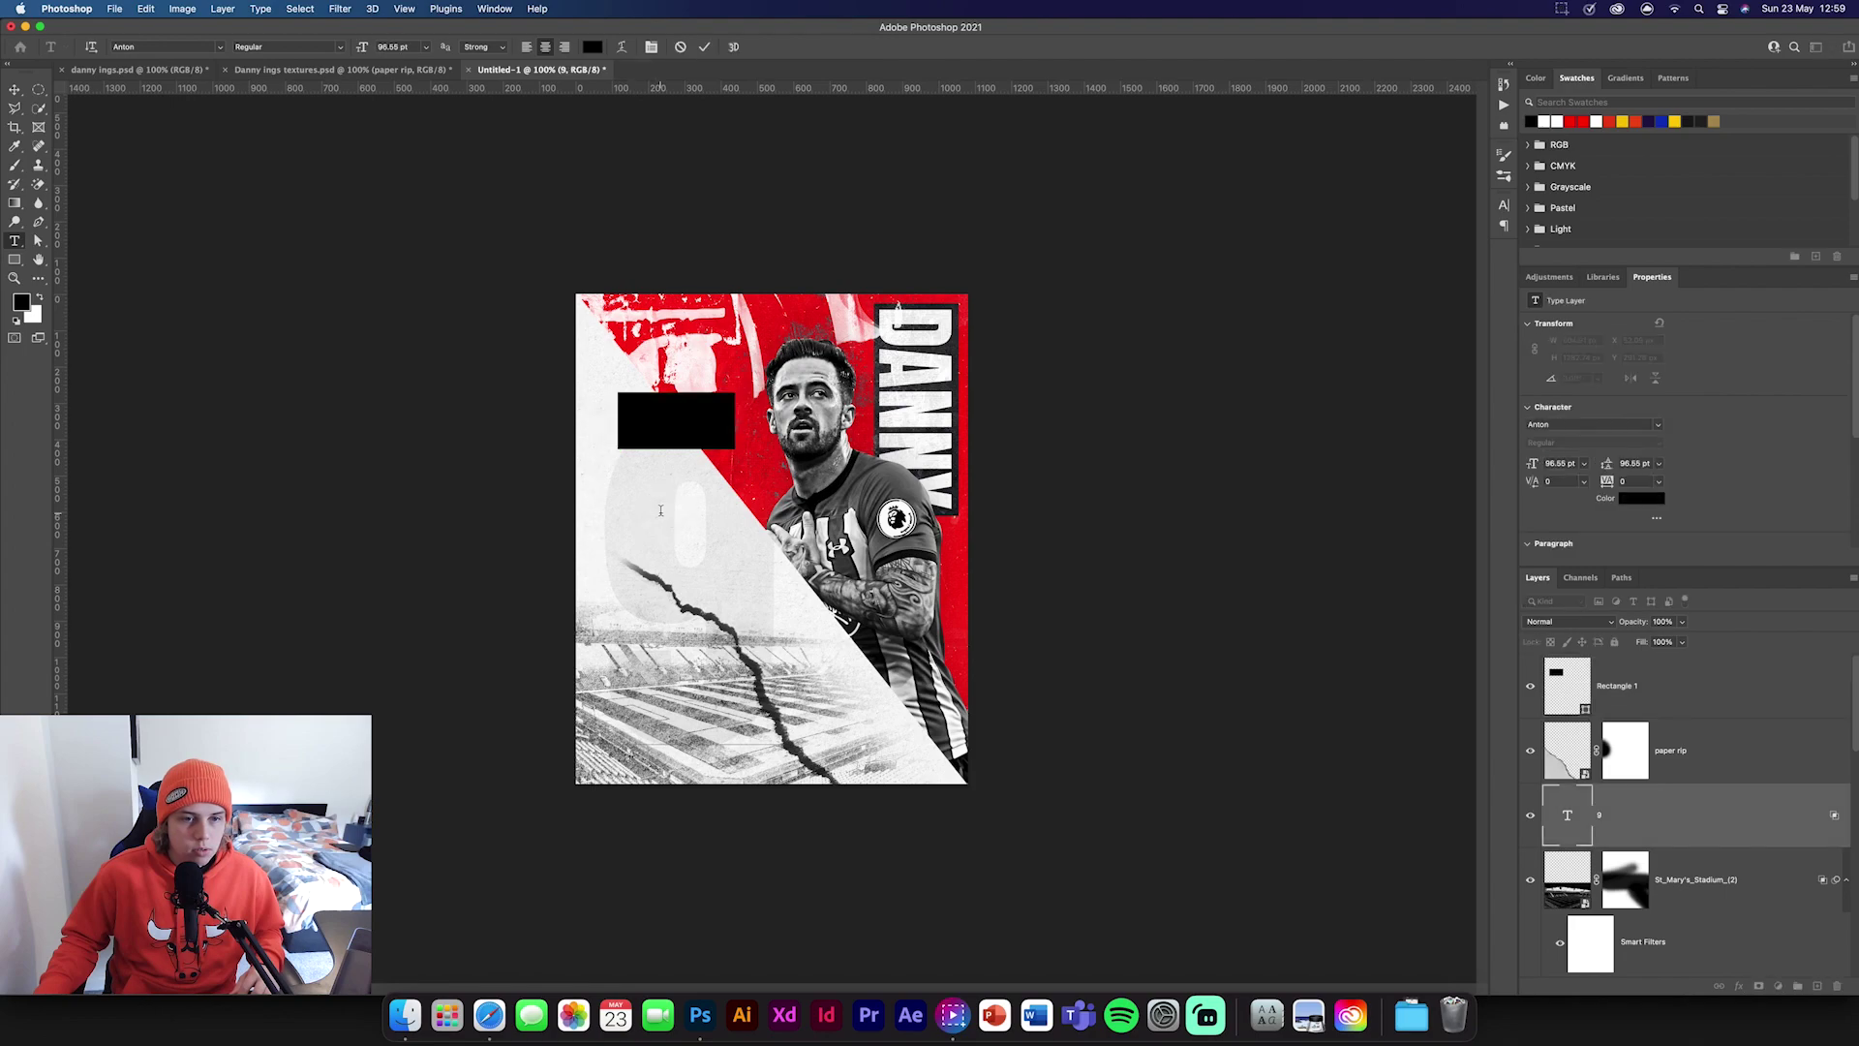
pyautogui.click(675, 321)
pyautogui.write('INGS')
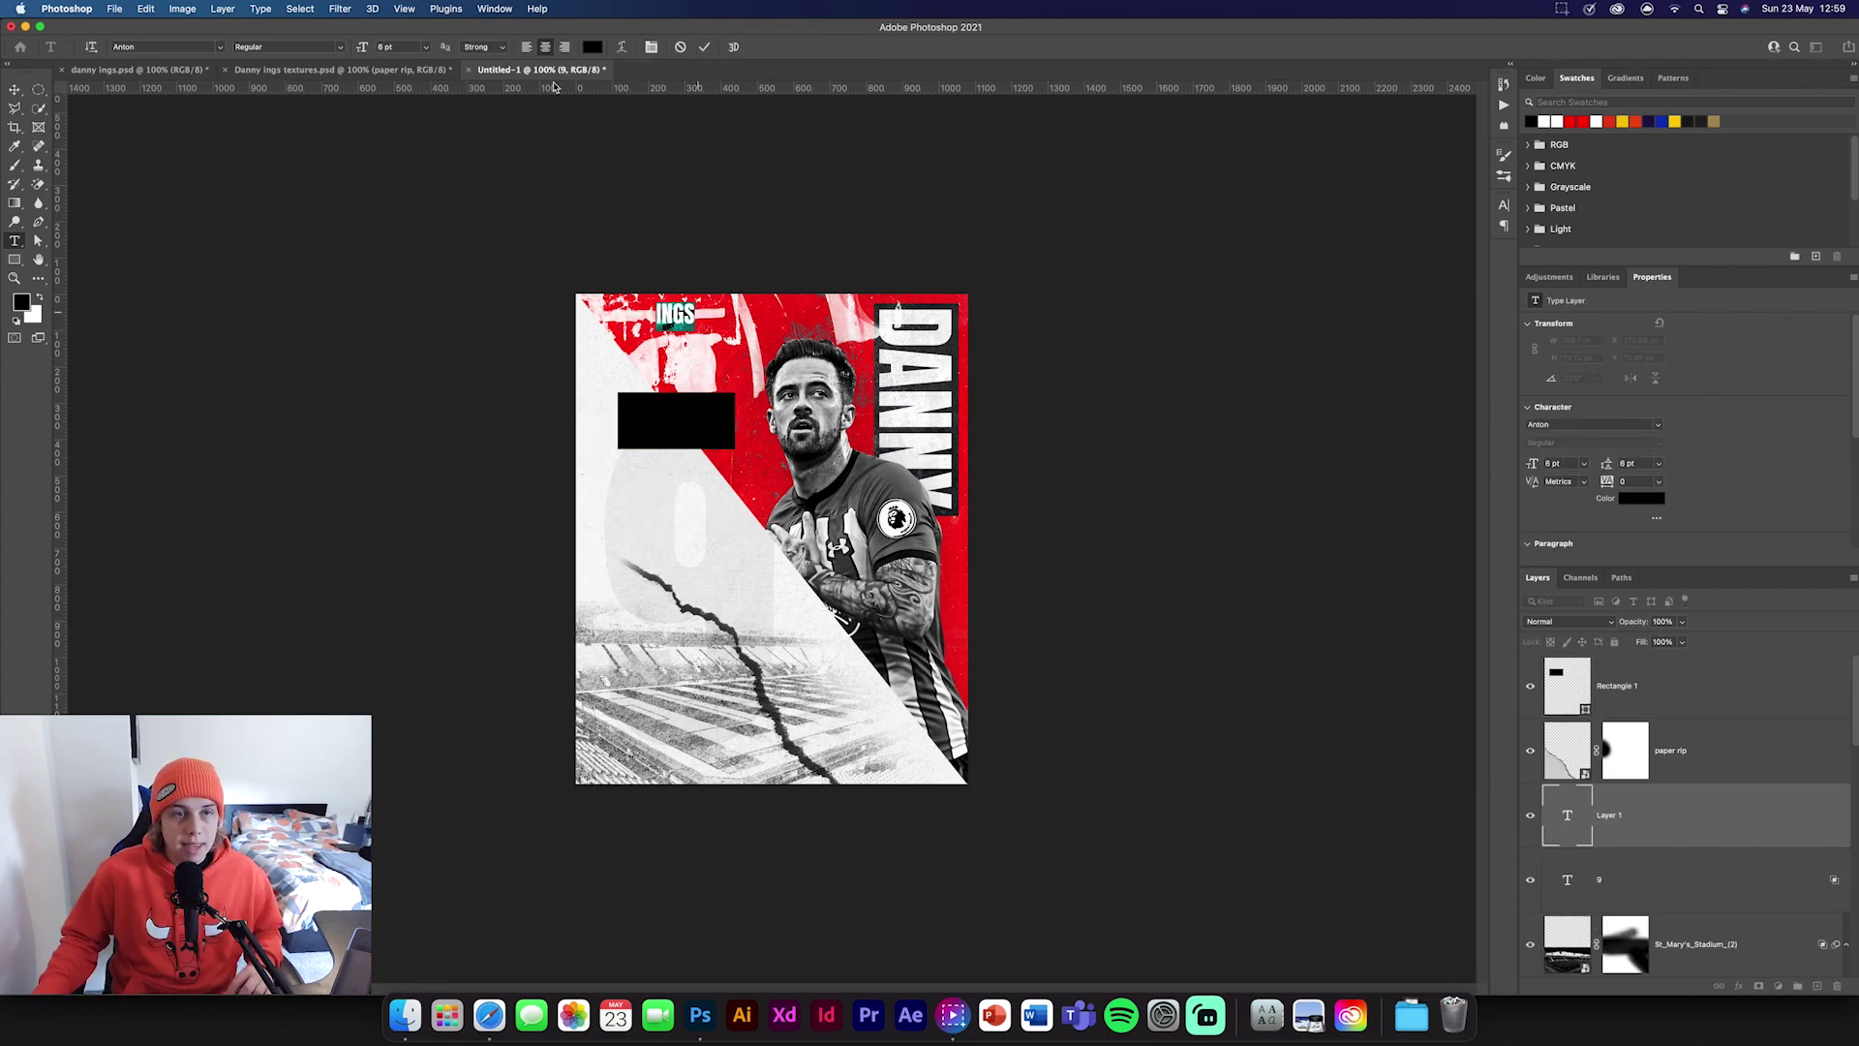
# Recolour the INGS text white, scale it to about 15.6 pt and move it onto the black rectangle.
pyautogui.click(594, 56)
pyautogui.moveTo(1162, 436); pyautogui.dragTo(1083, 373)
pyautogui.press('Return')
pyautogui.click(14, 92)
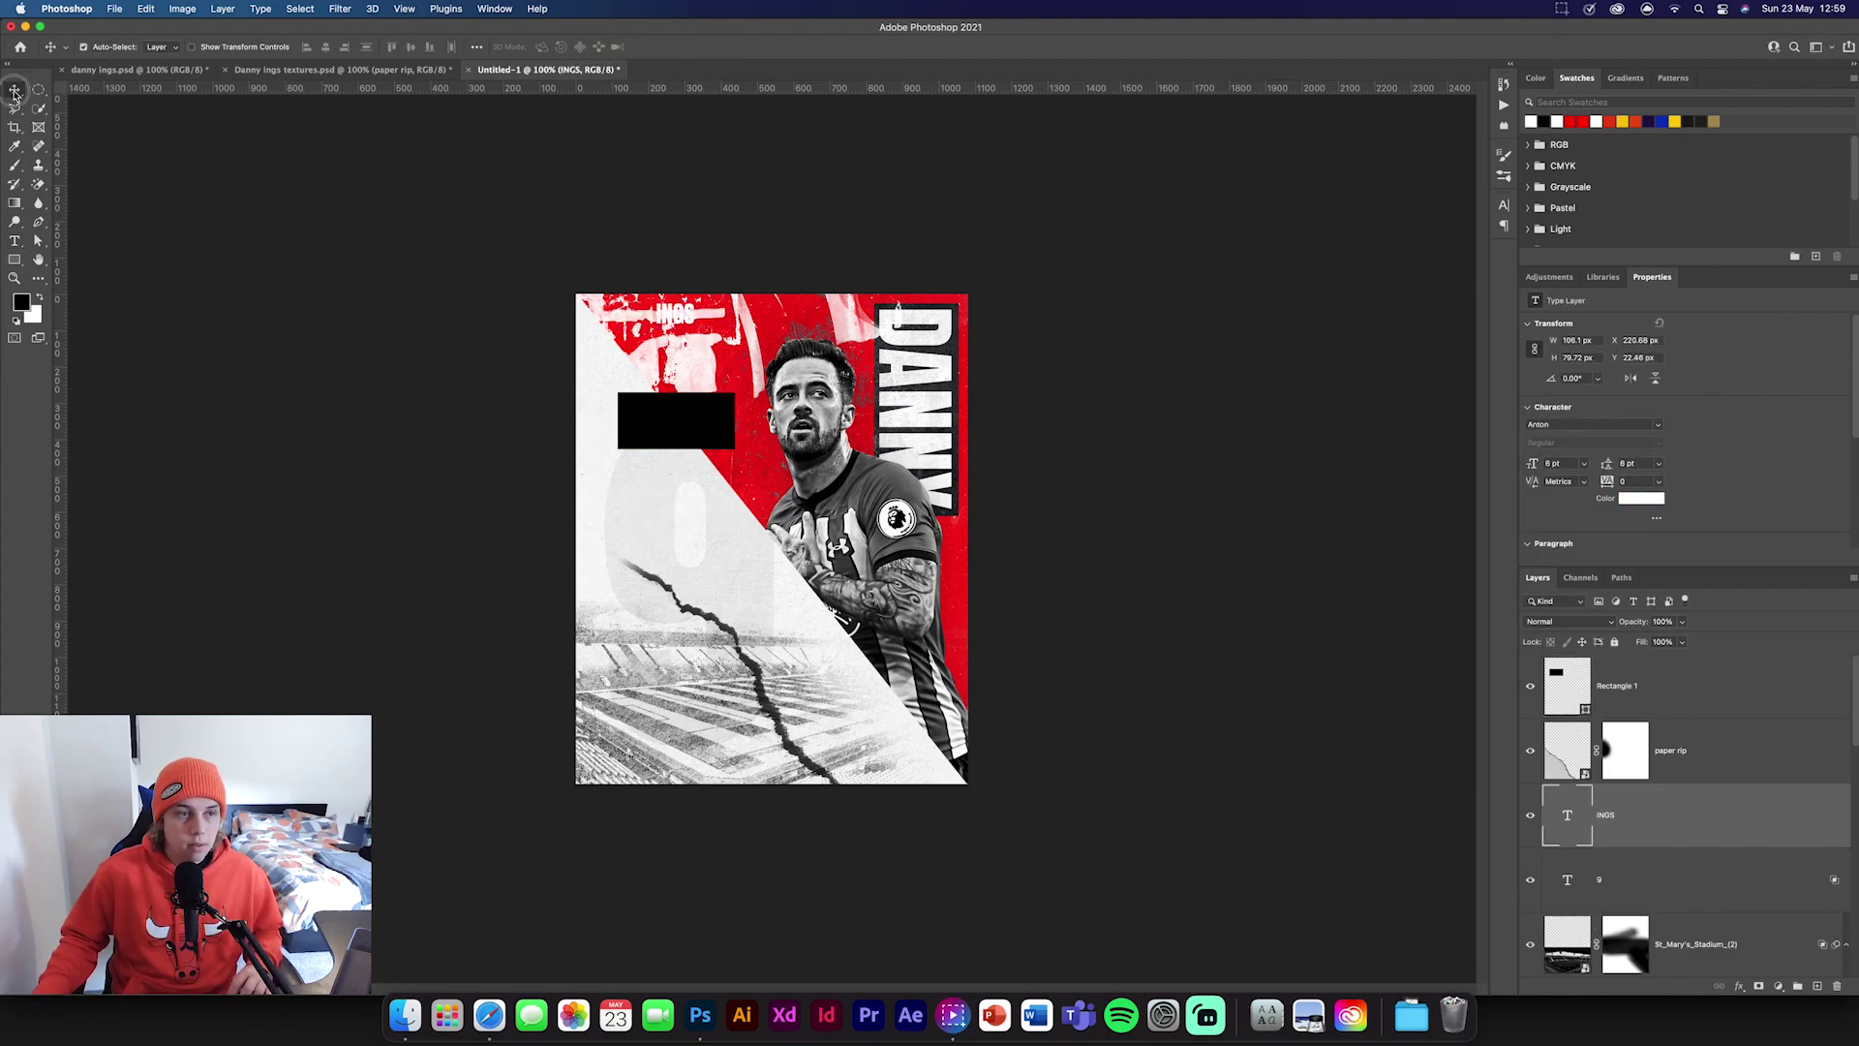
pyautogui.press('super+t')
pyautogui.moveTo(675, 312); pyautogui.dragTo(713, 414)
pyautogui.click(736, 46)
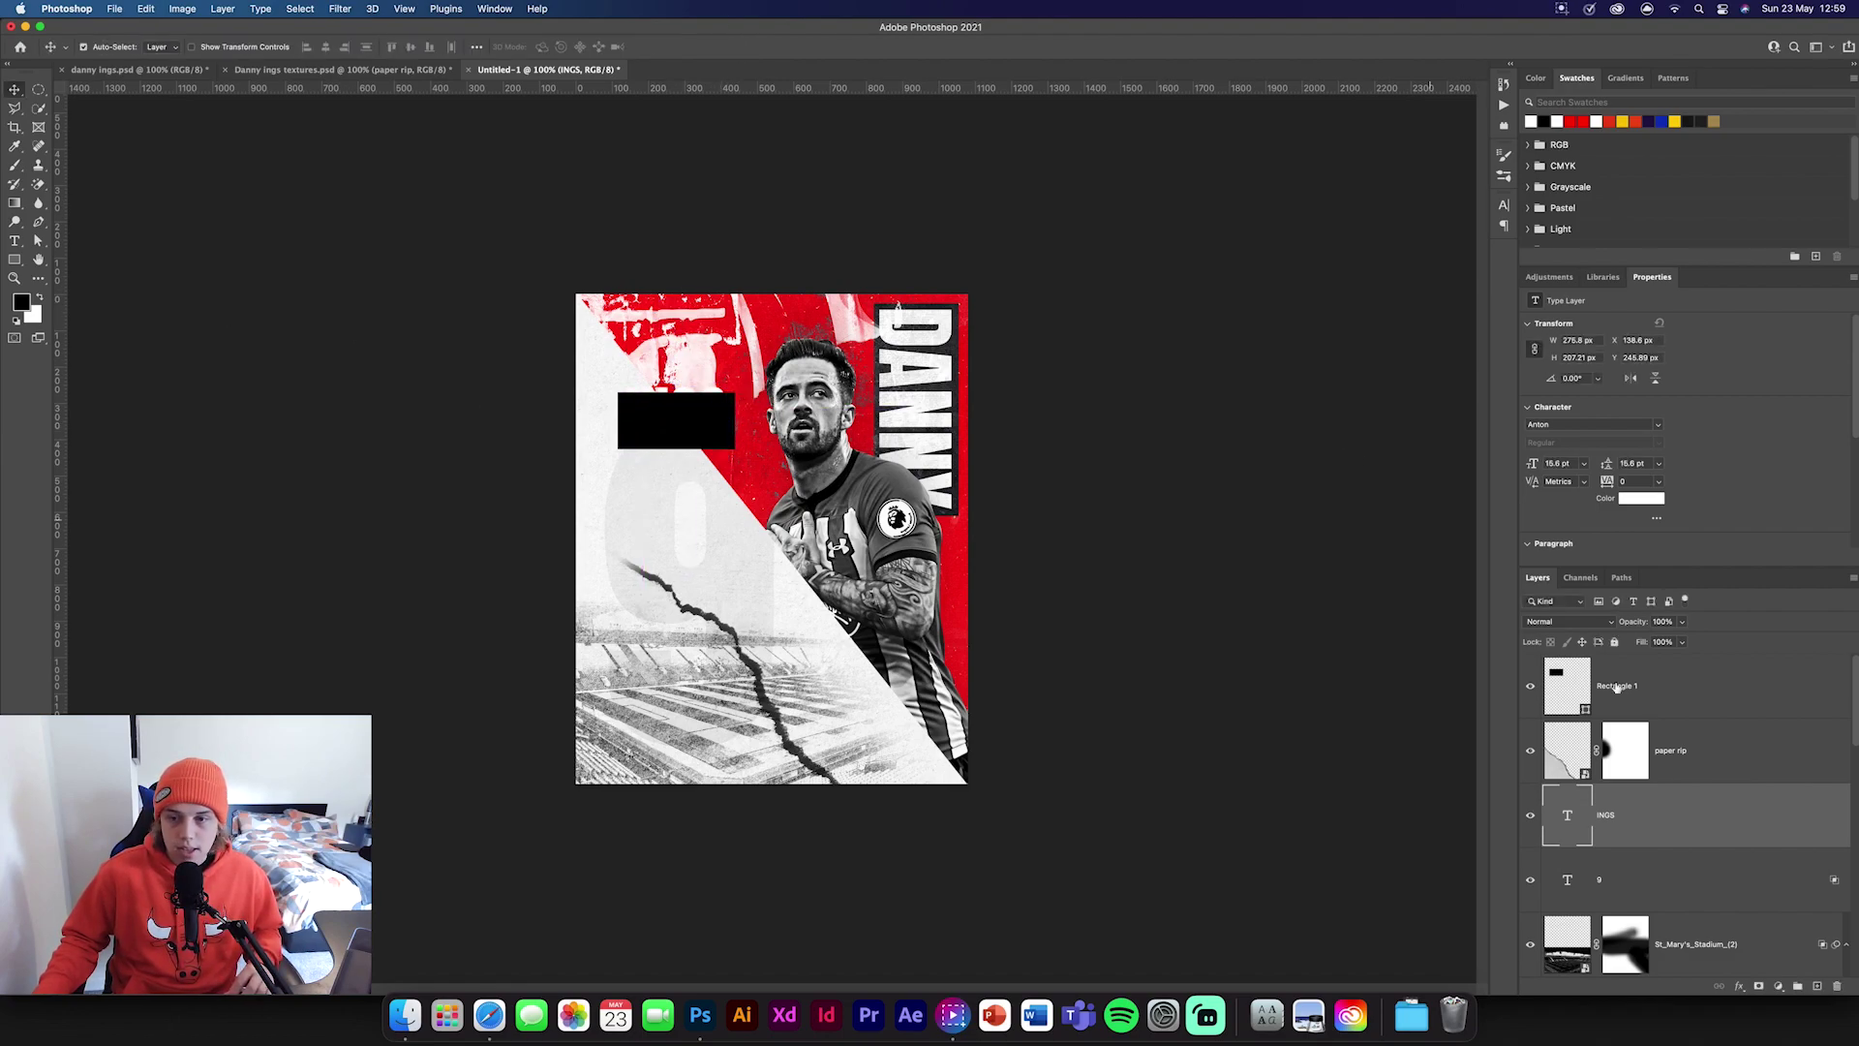
# Place the black rectangle layer beneath the INGS text and align both layers on their horizontal and vertical centres.
pyautogui.moveTo(1646, 686); pyautogui.dragTo(1694, 833)
pyautogui.keyDown('shift'); pyautogui.click(1694, 751); pyautogui.keyUp('shift')
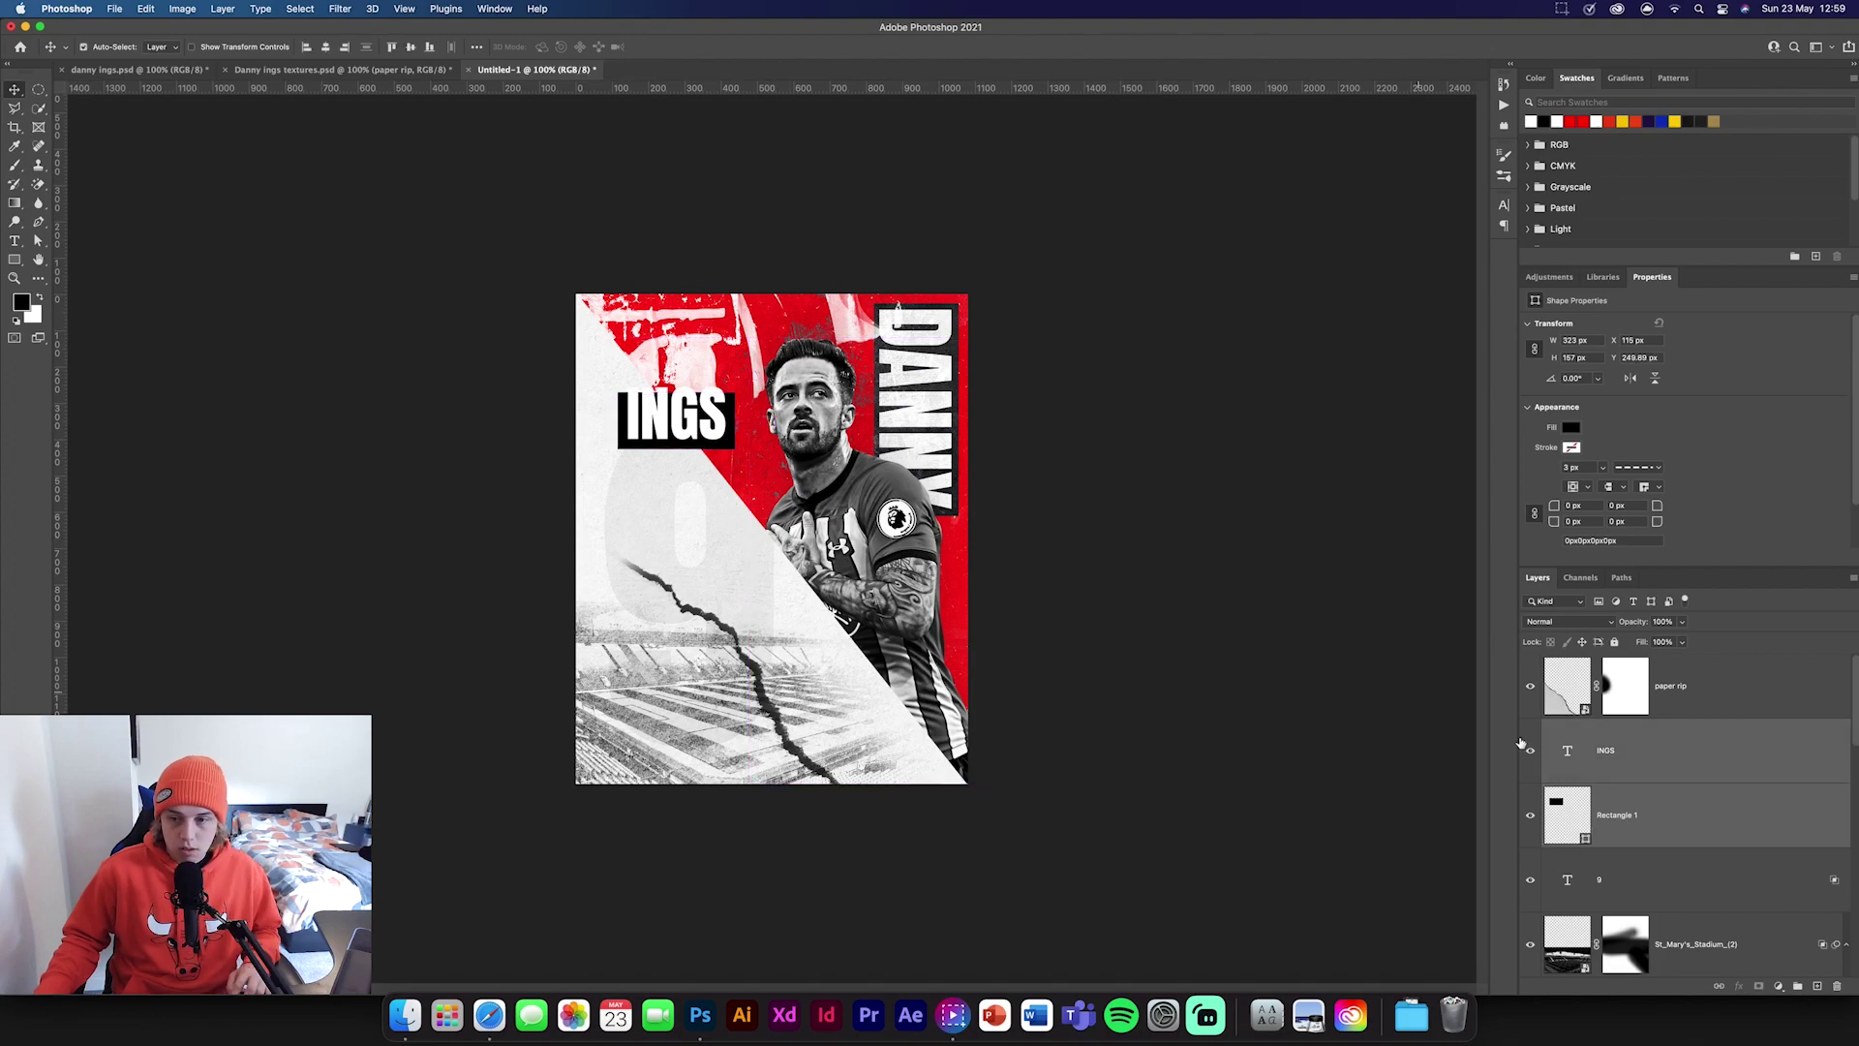
pyautogui.click(326, 48)
pyautogui.click(412, 48)
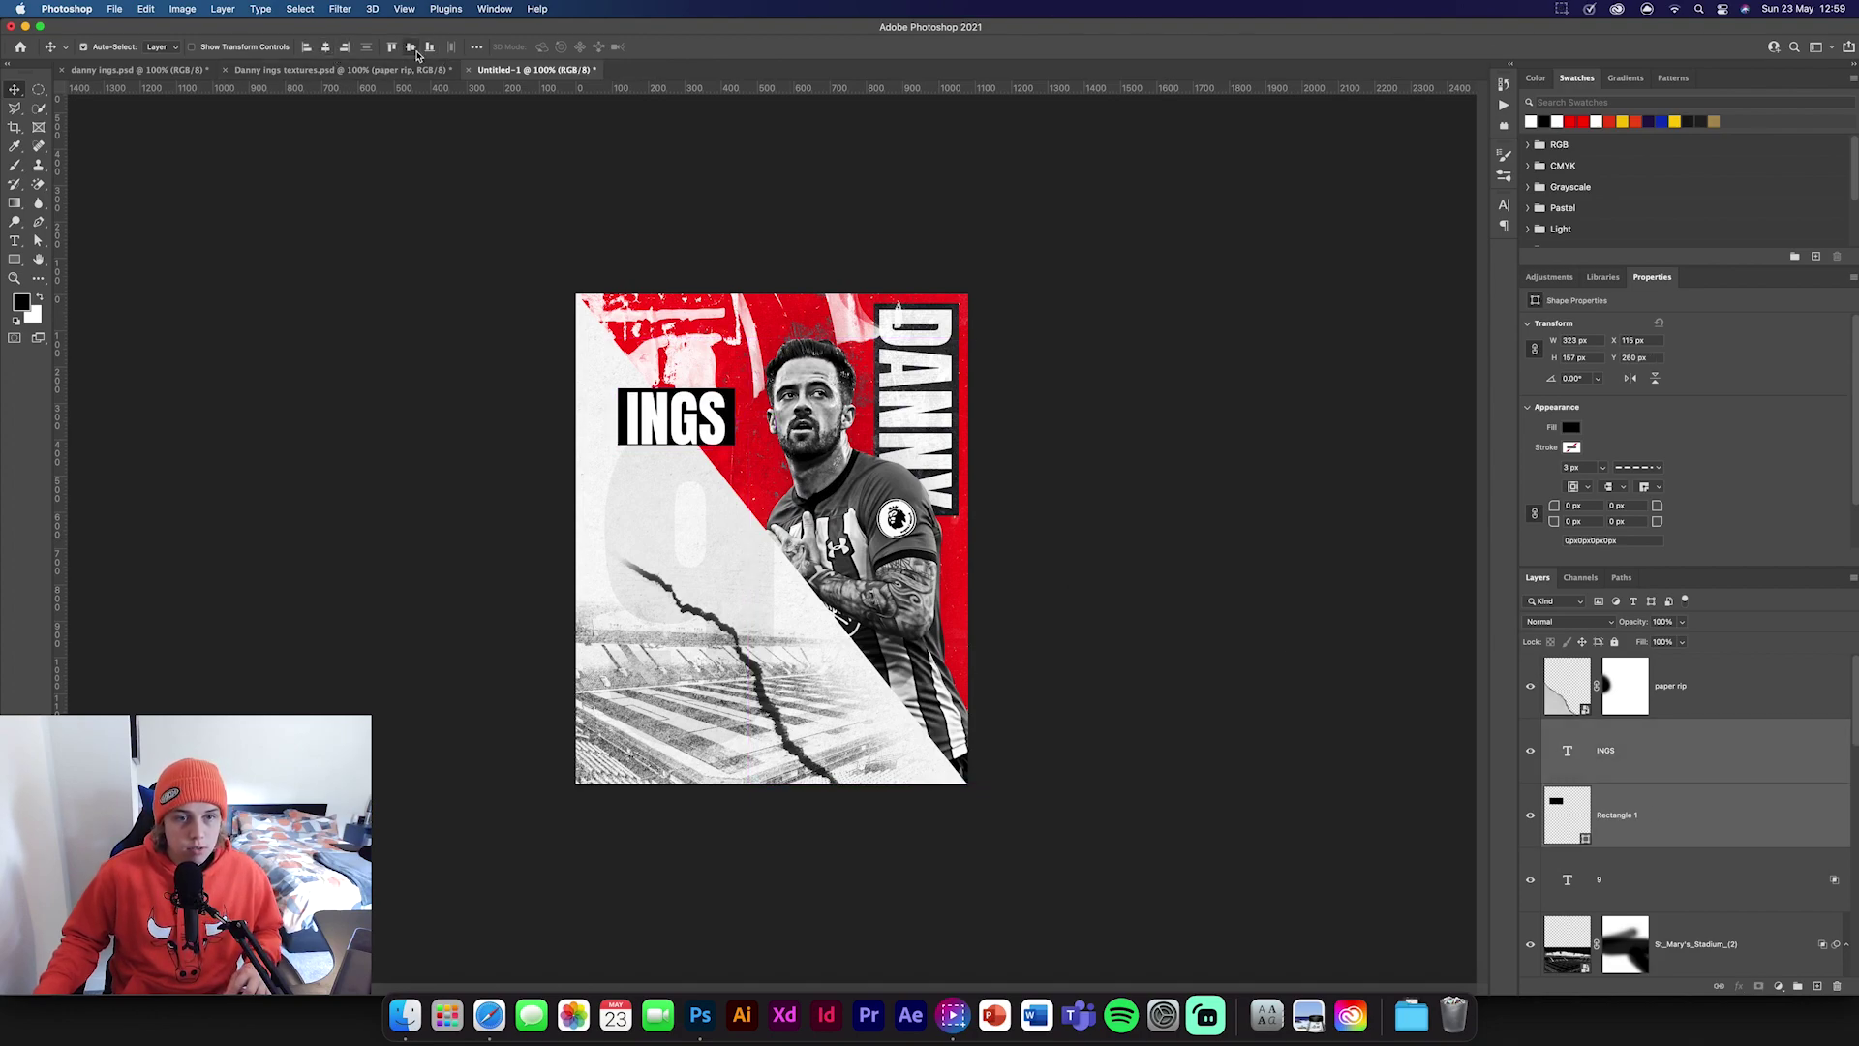
# Resize the black rectangle around INGS to about 296 × 176 px and vertically centre it with the text.
pyautogui.click(1694, 814)
pyautogui.press('super+t')
pyautogui.press('super+plus')
pyautogui.press('super+plus')
pyautogui.press('super+plus')
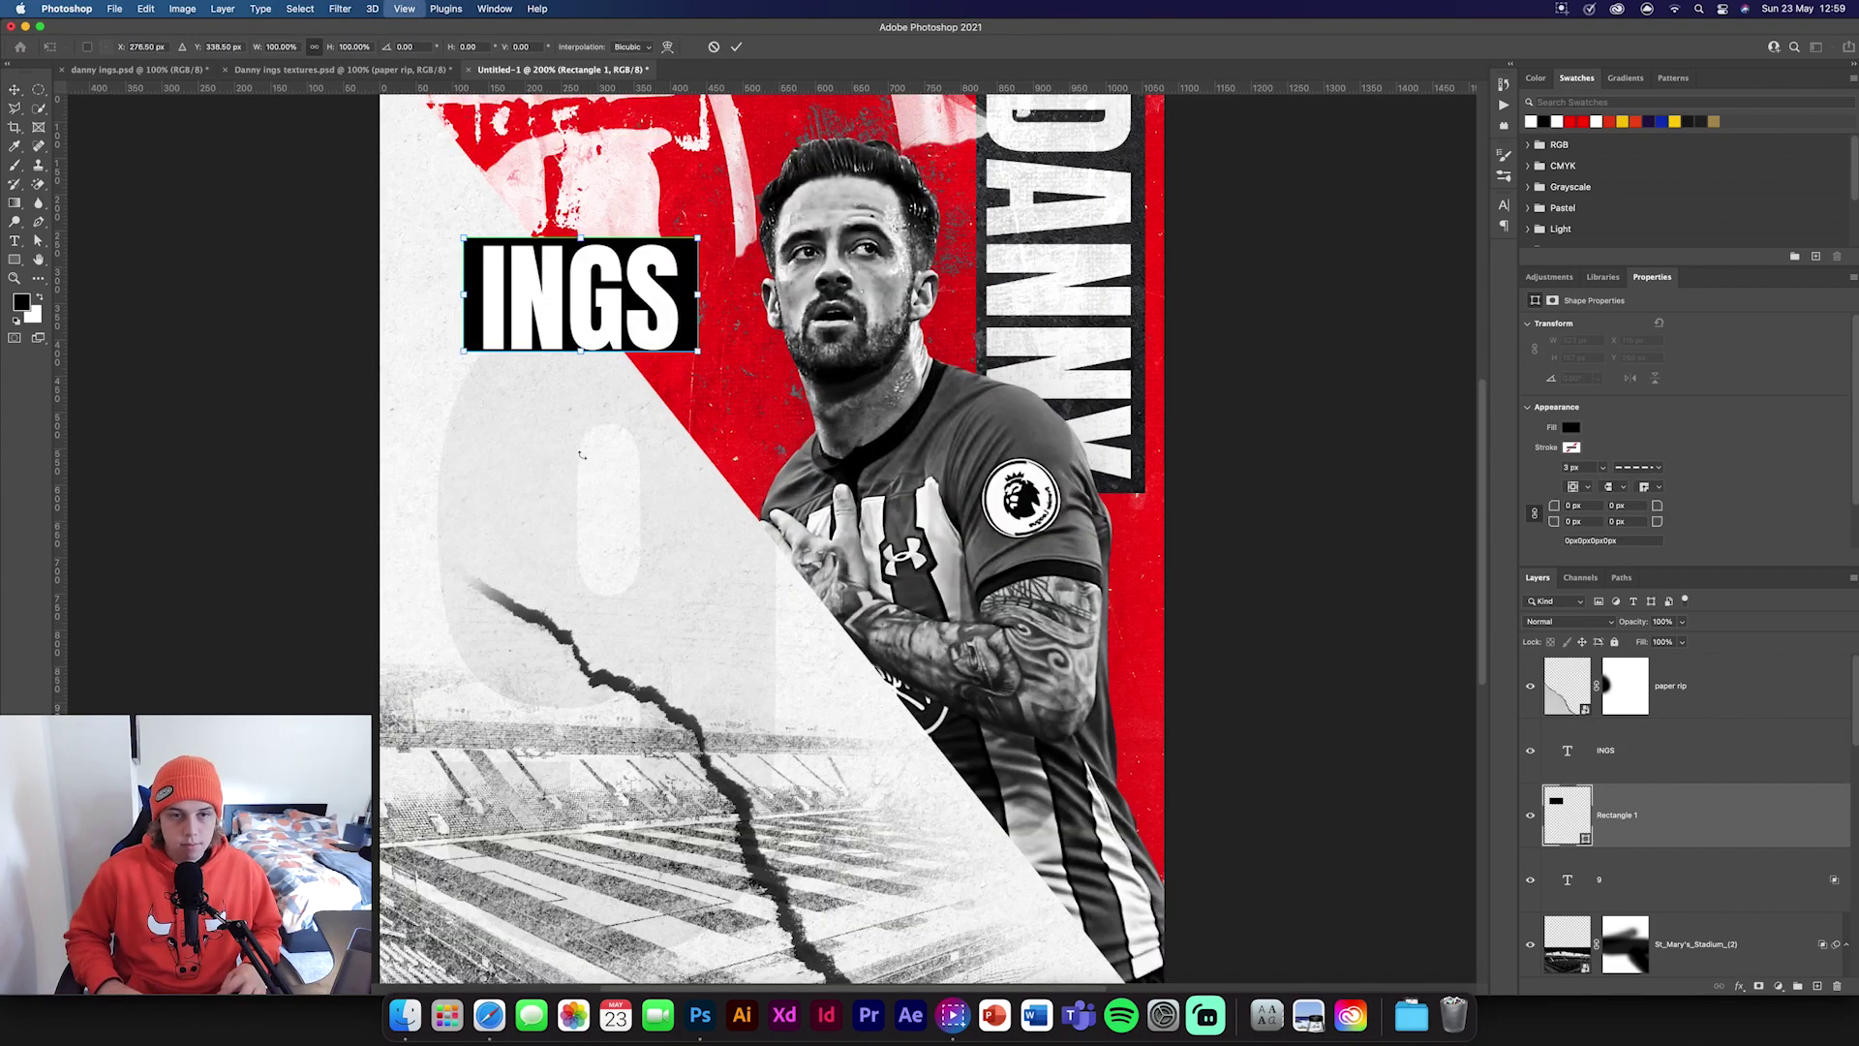
pyautogui.moveTo(579, 454); pyautogui.dragTo(829, 768)
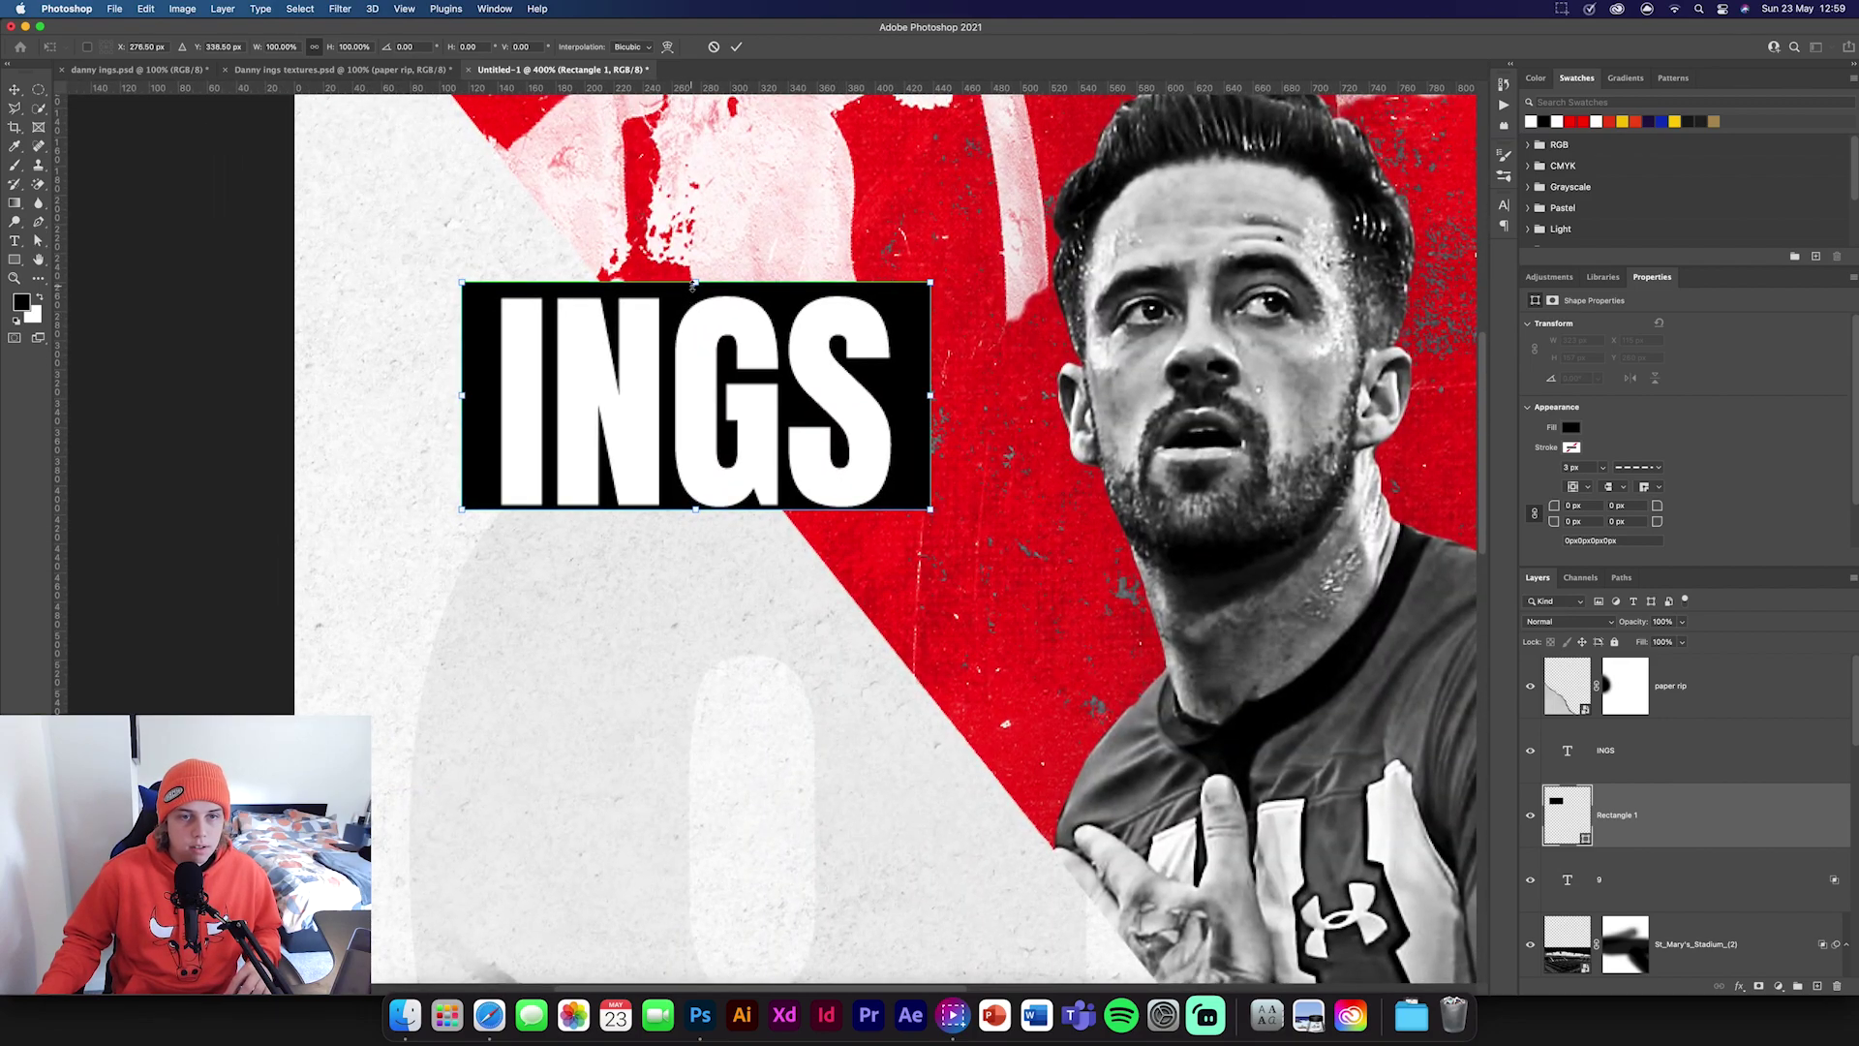
pyautogui.moveTo(694, 283); pyautogui.dragTo(694, 269)
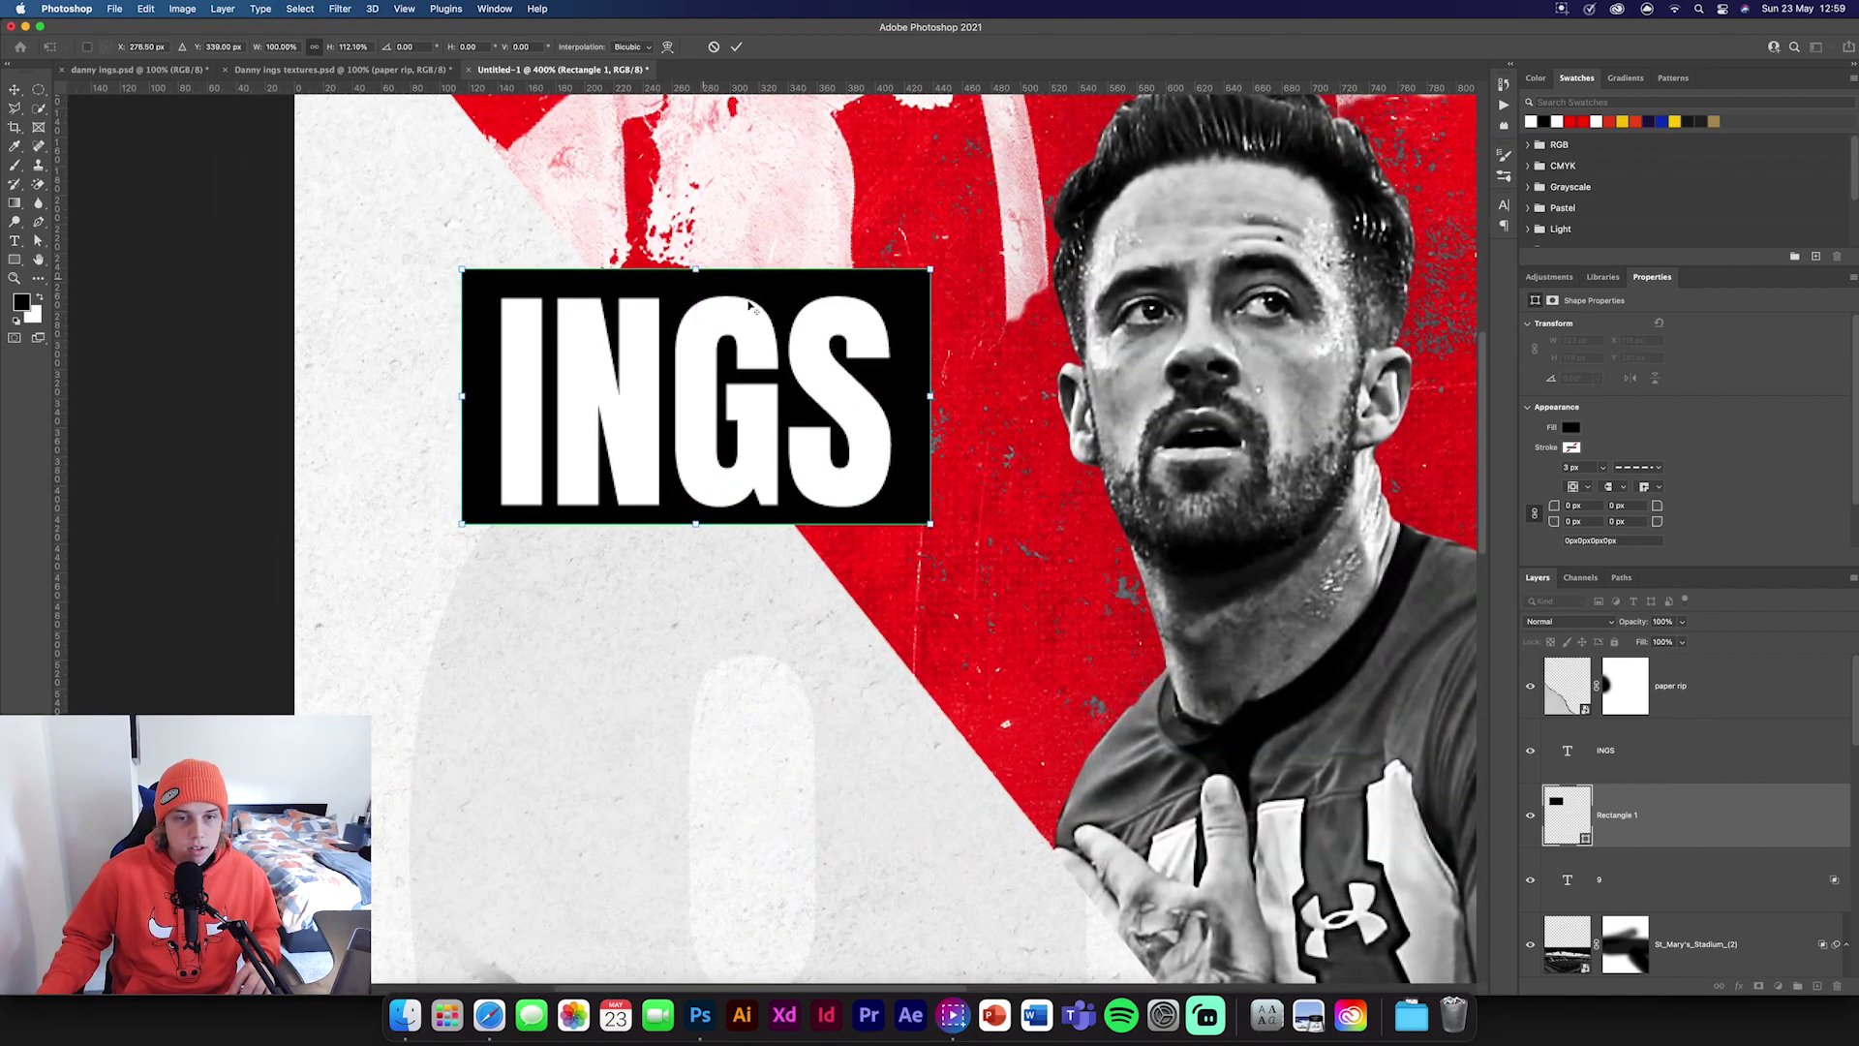
pyautogui.moveTo(927, 392); pyautogui.dragTo(916, 397)
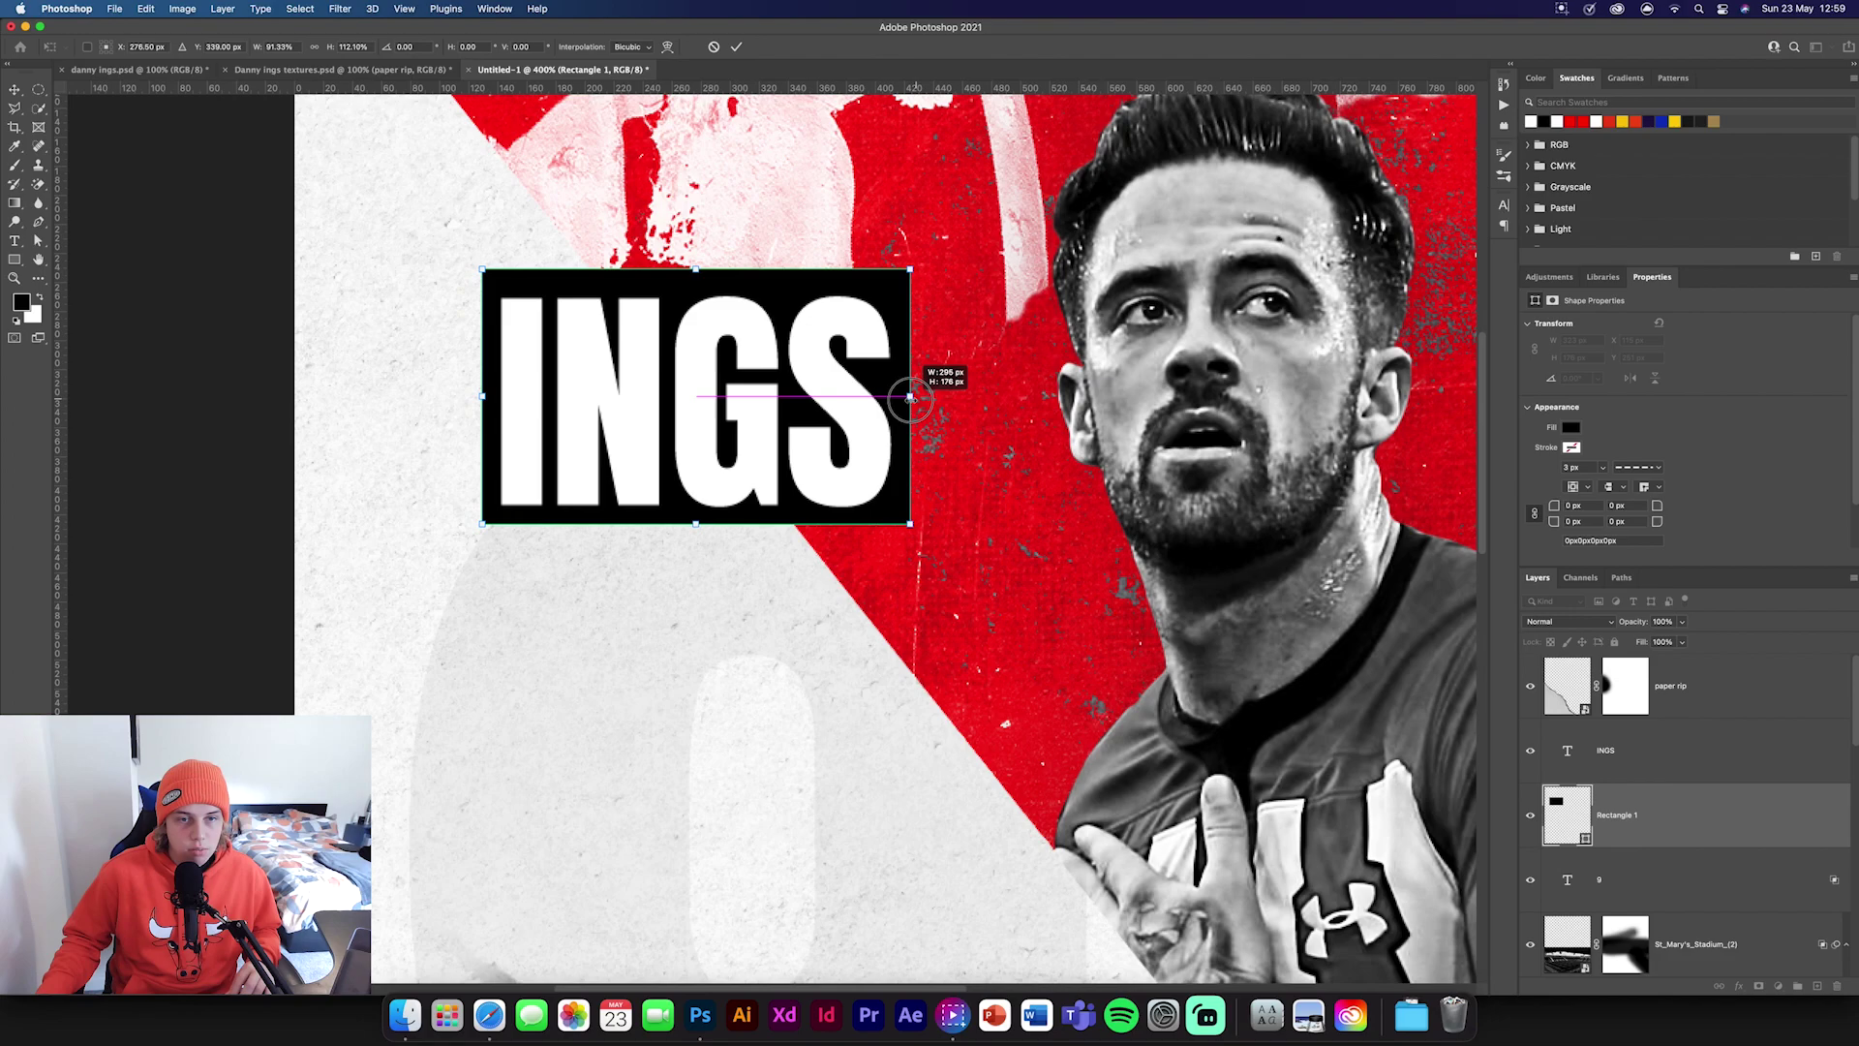
pyautogui.moveTo(910, 397); pyautogui.dragTo(910, 397)
pyautogui.press('Return')
pyautogui.keyDown('shift'); pyautogui.click(1694, 760); pyautogui.keyUp('shift')
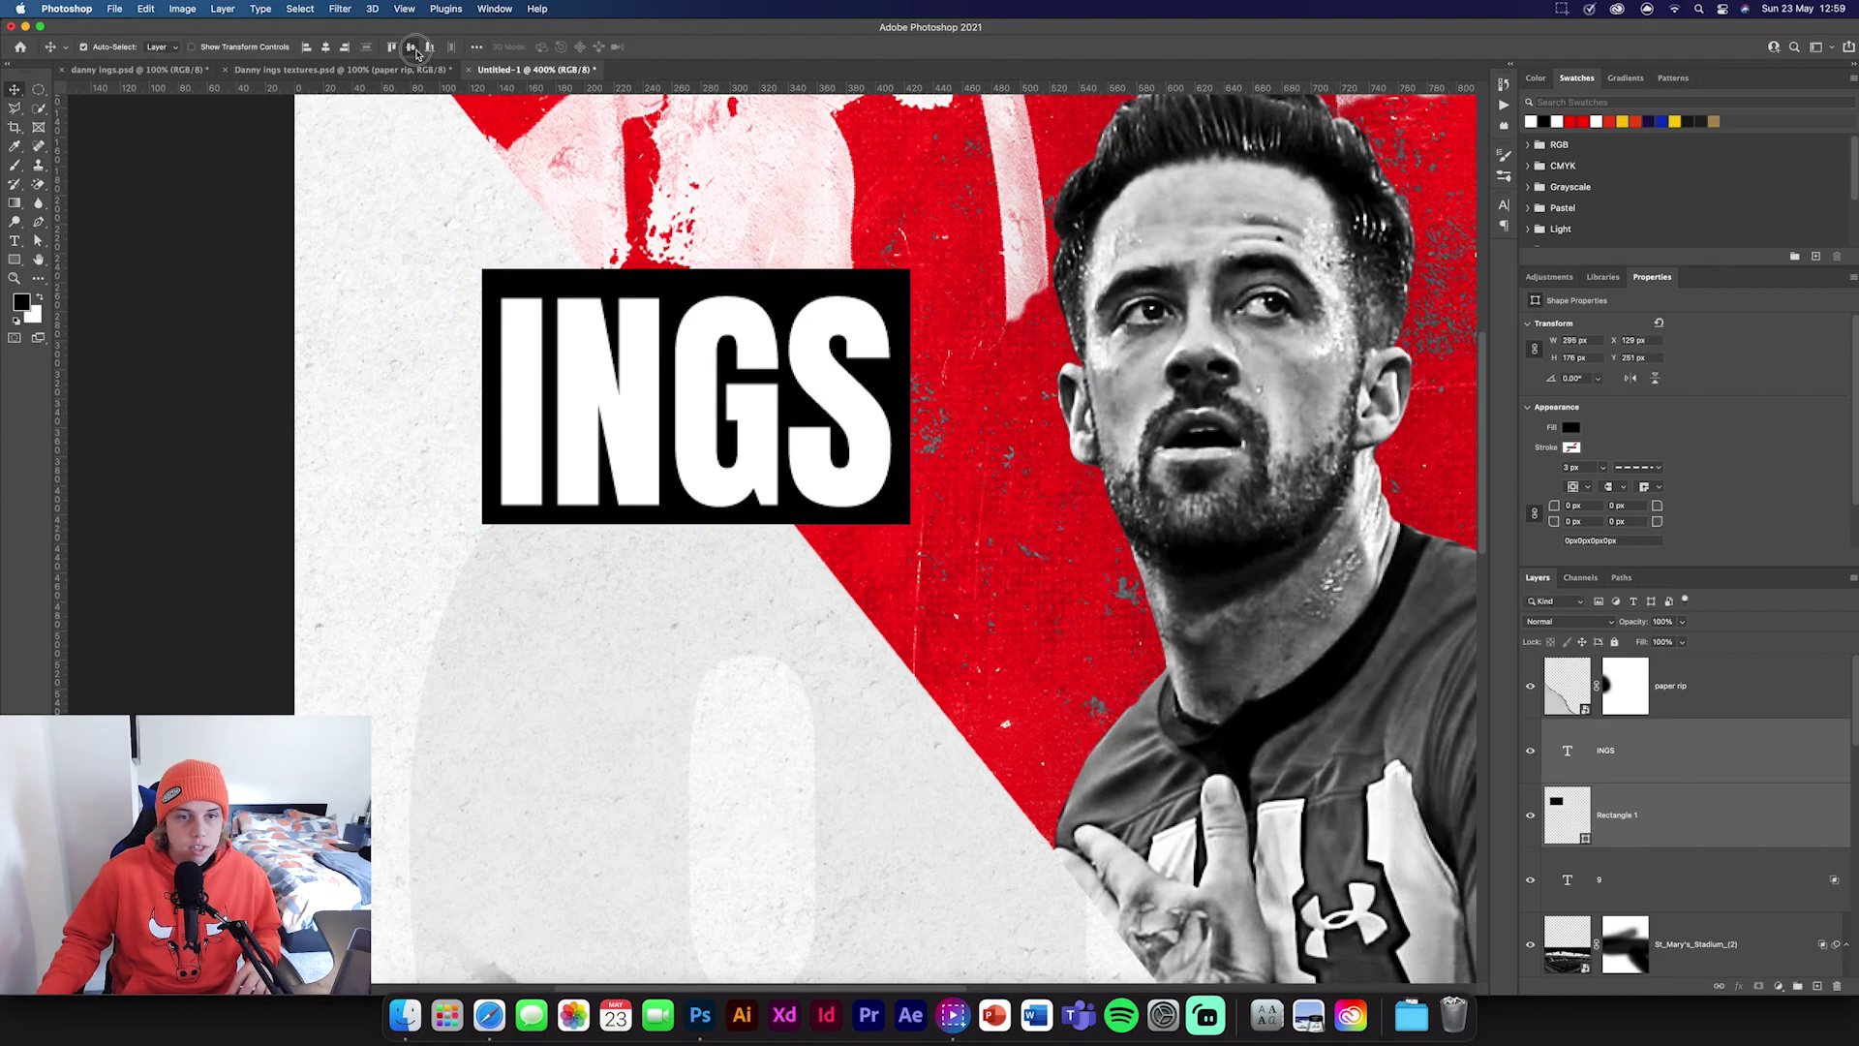
pyautogui.click(416, 53)
# Rotate the INGS text and its black rectangle together by about 7.5° counterclockwise.
pyautogui.rightClick(1526, 752)
pyautogui.click(1636, 708)
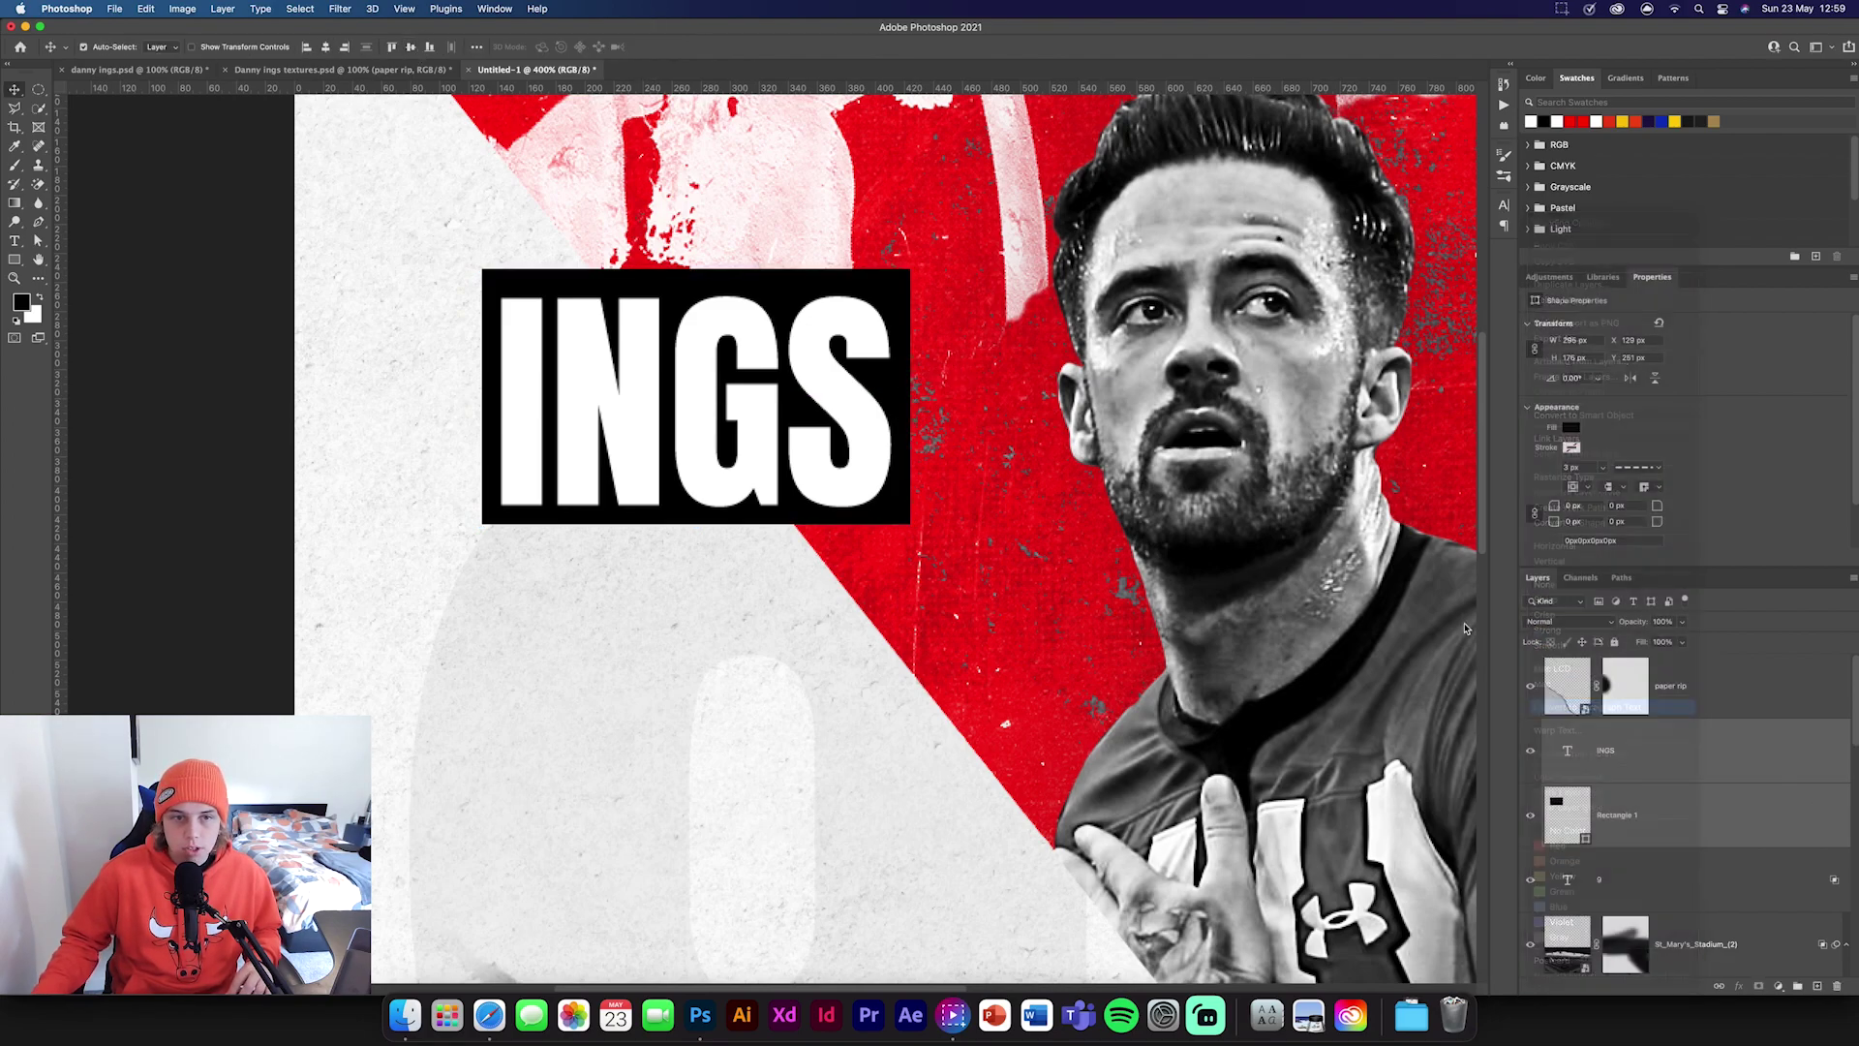
pyautogui.press('super+t')
pyautogui.moveTo(986, 411); pyautogui.dragTo(978, 368)
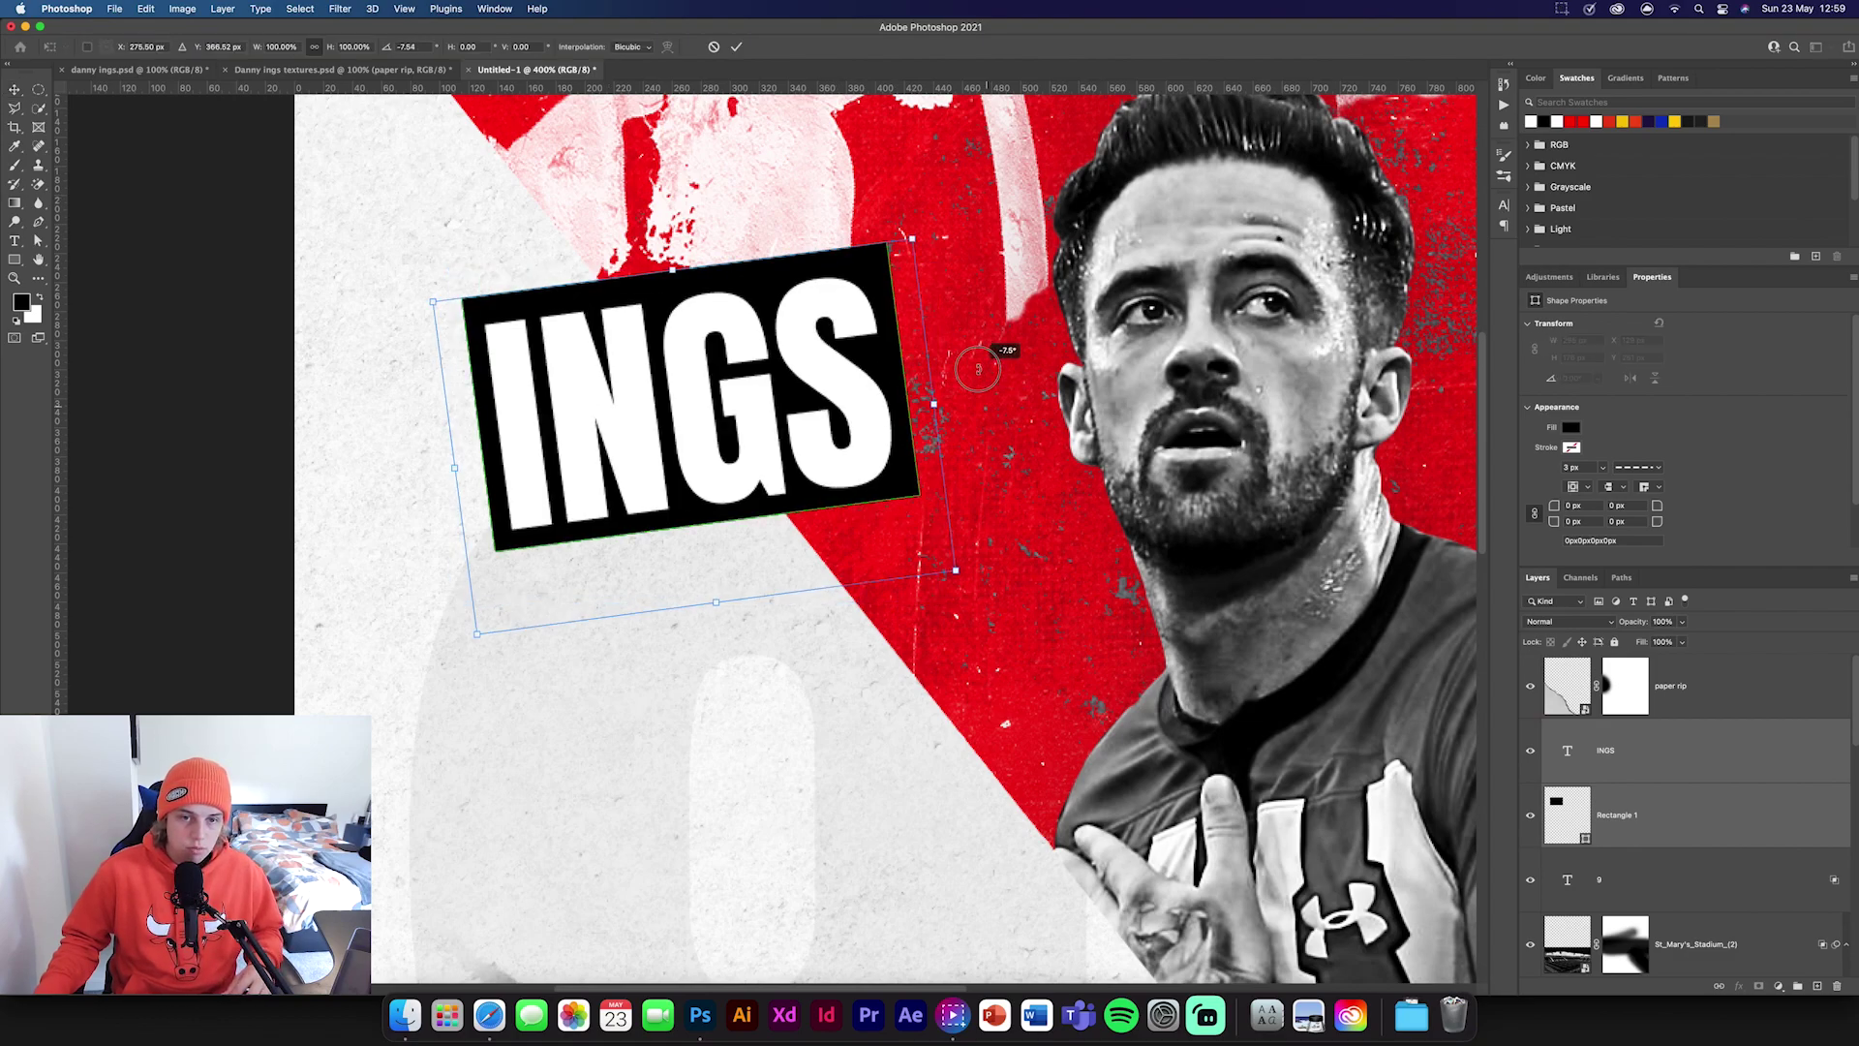
pyautogui.click(735, 50)
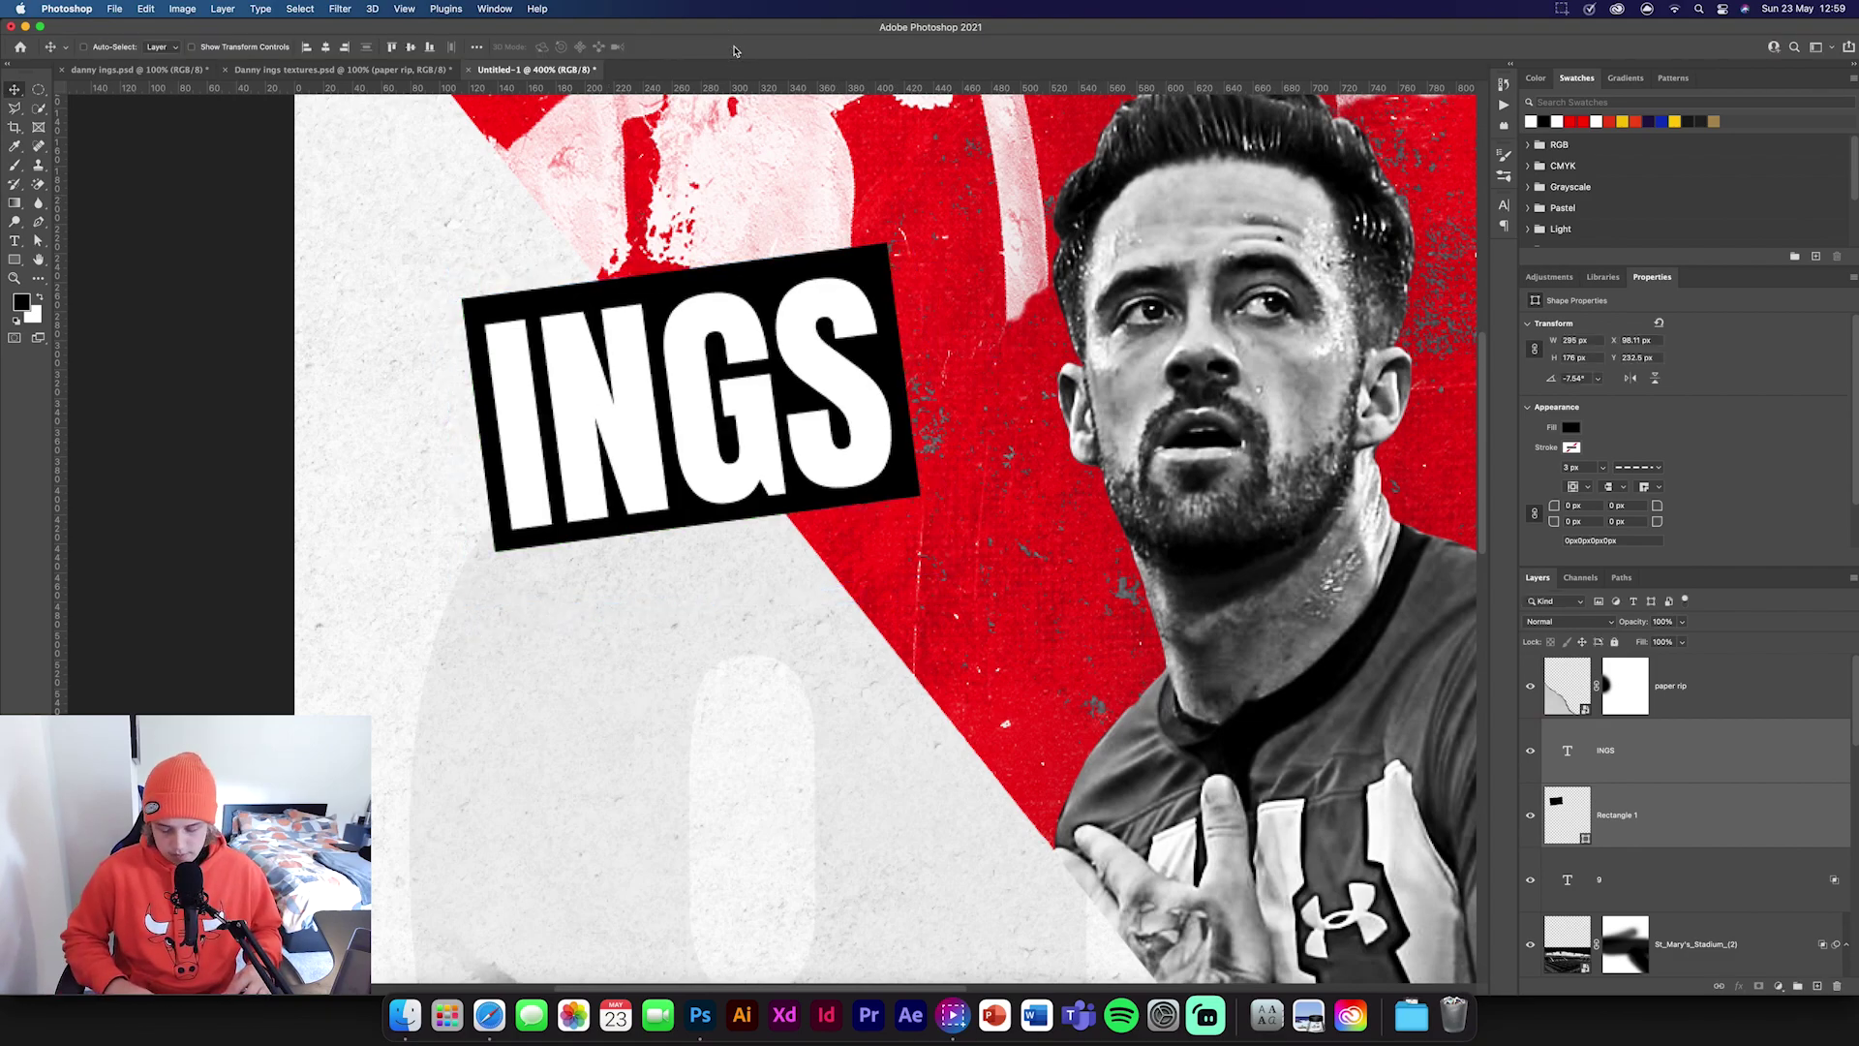
# Scale the INGS text and rectangle to about 73%, rotate them 15° clockwise and place them on the upper diagonal edge.
pyautogui.press('super+1')
pyautogui.press('super+t')
pyautogui.moveTo(752, 426)
pyautogui.mouseDown()
pyautogui.moveTo(743, 460)
pyautogui.moveTo(718, 436)
pyautogui.mouseUp()
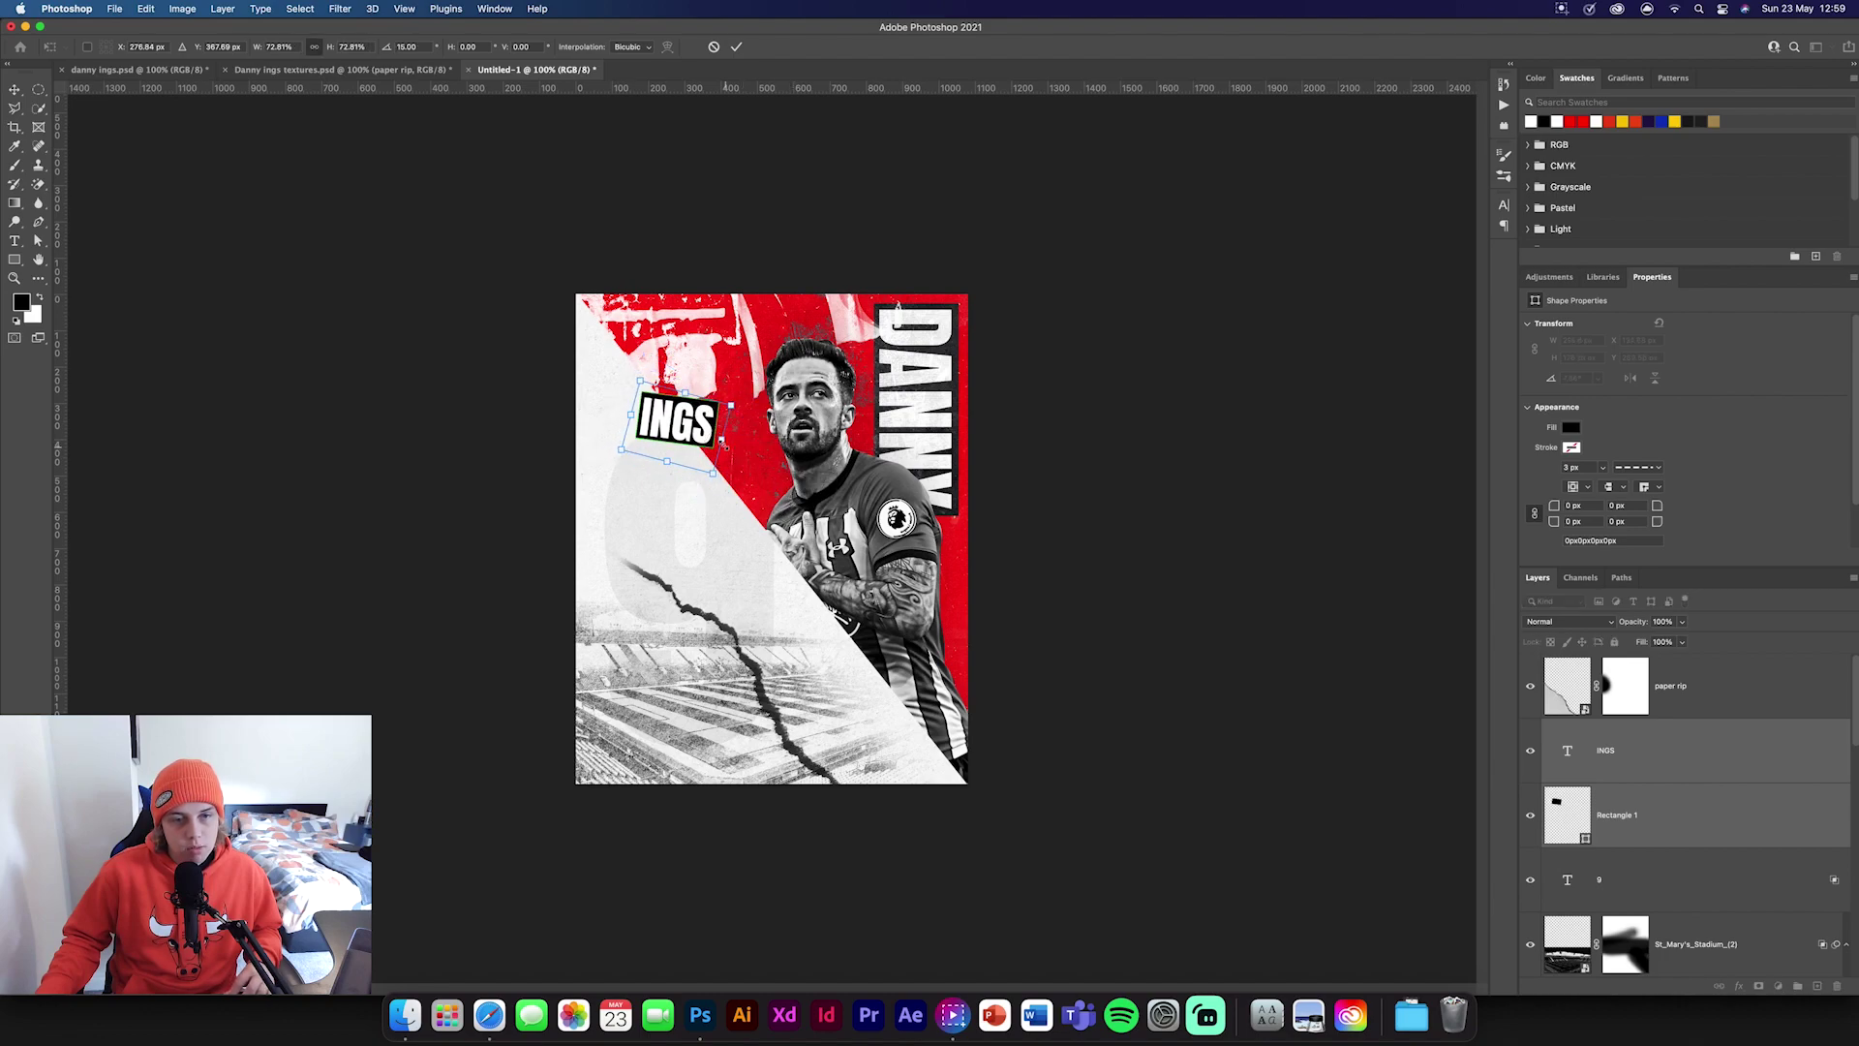
pyautogui.click(737, 46)
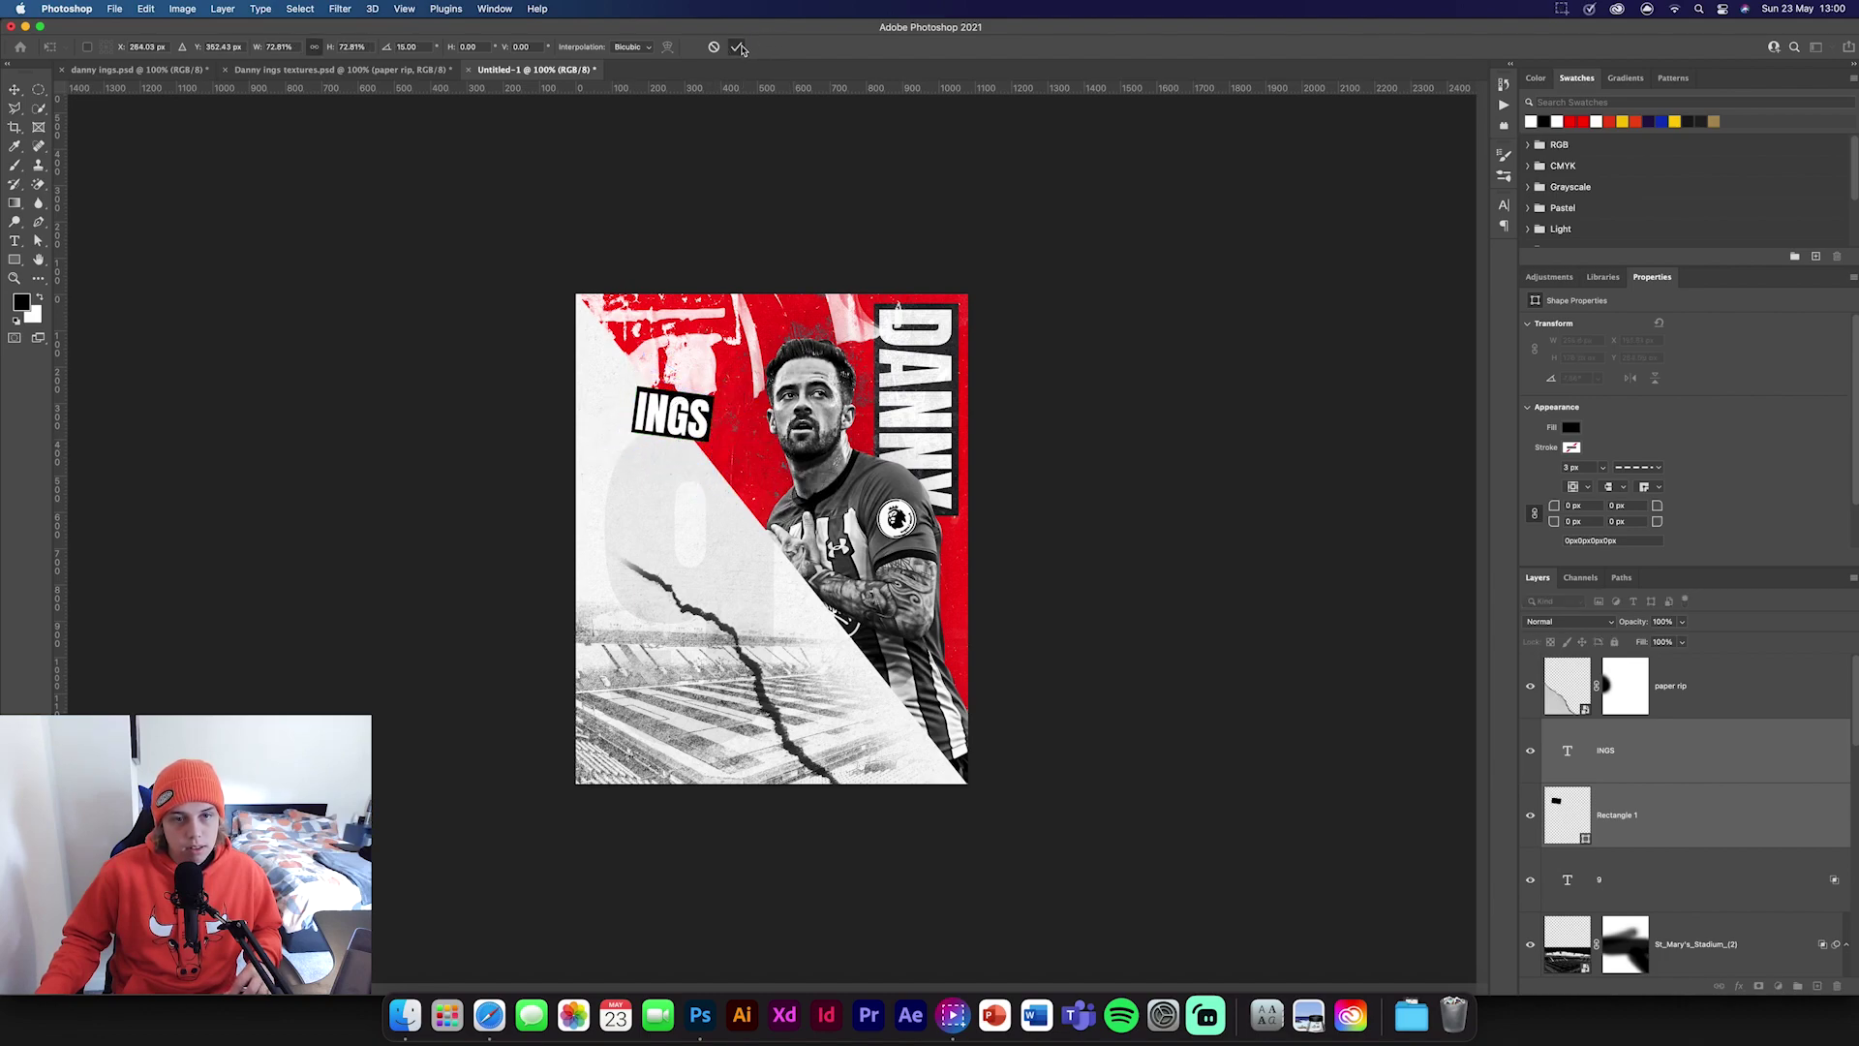
# Copy the crack texture layer 2 from Danny Ings textures.psd into Untitled-1, placing the crack along the poster's left side.
pyautogui.click(397, 70)
pyautogui.scroll(2, 1713, 781)
pyautogui.moveTo(1730, 834); pyautogui.dragTo(552, 547)
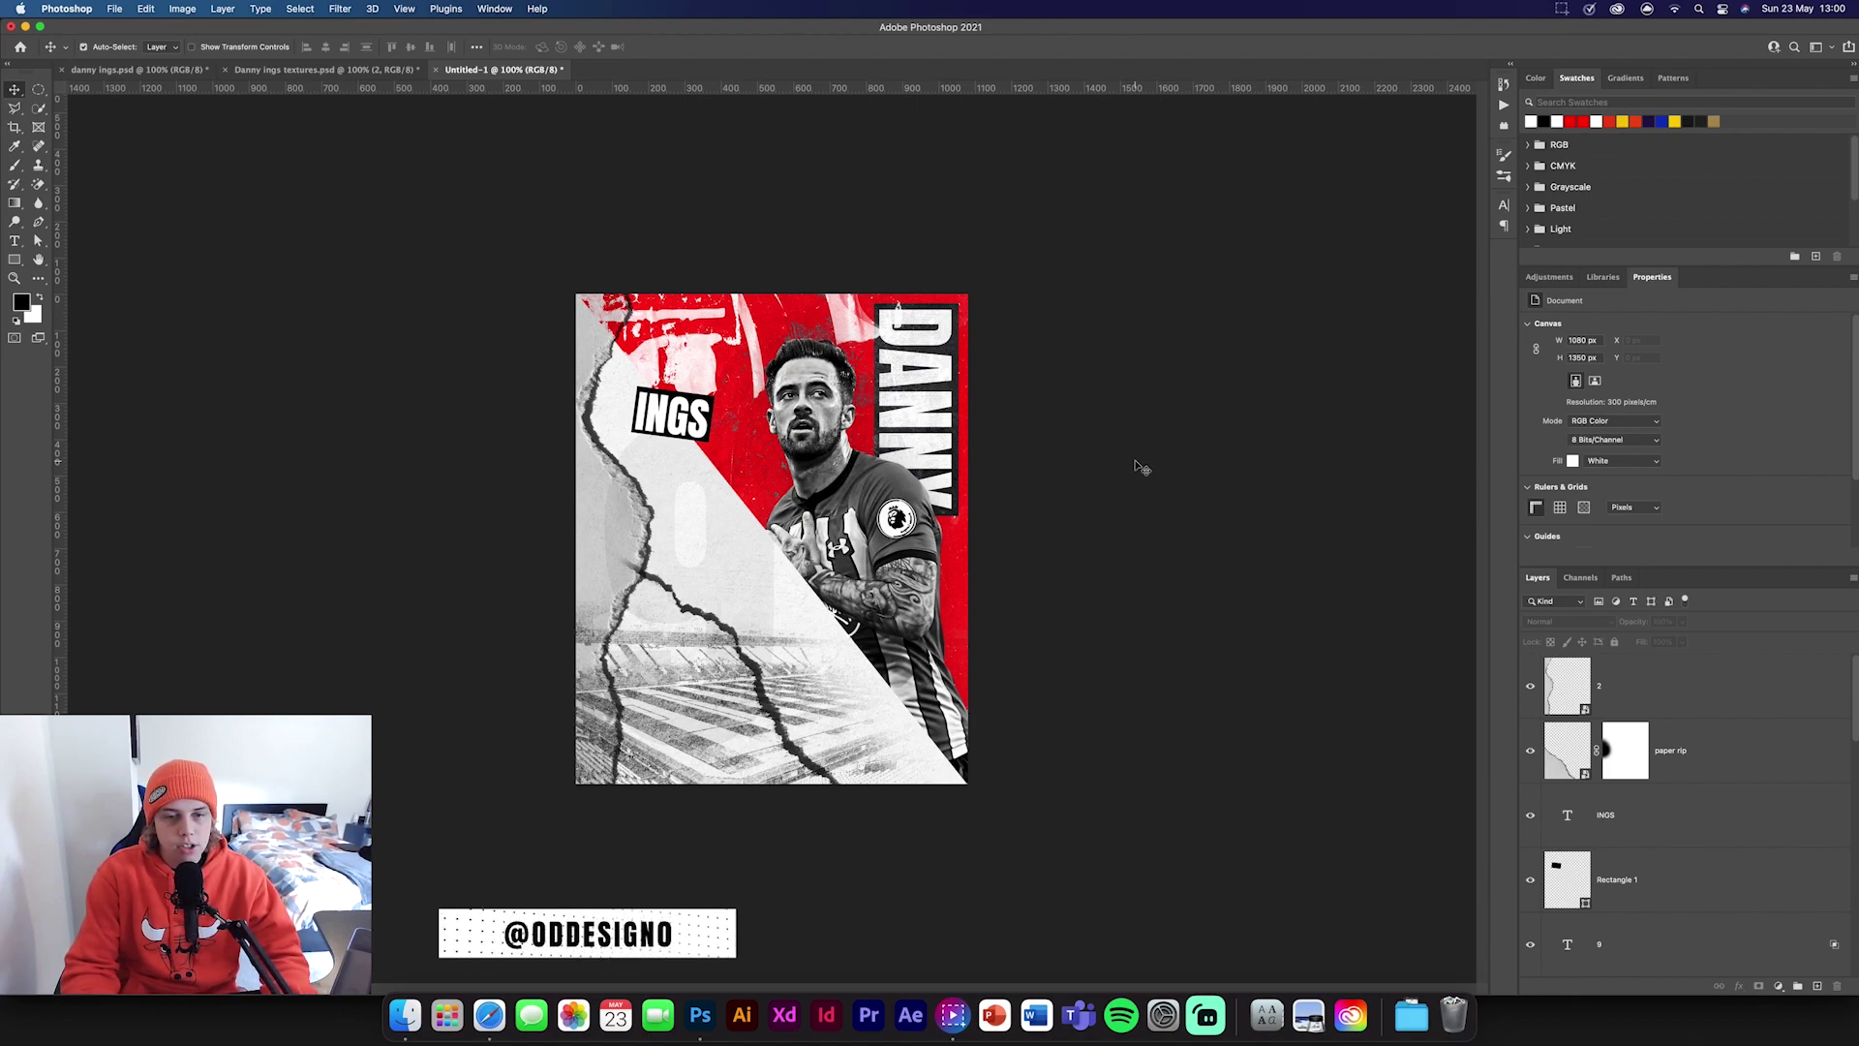
# Copy the running player cutout from Danny Ings textures.psd into Untitled-1 and scale it to about 522 × 860 px over the stadium.
pyautogui.hotkey('ctrl', 'shift', 'Tab')
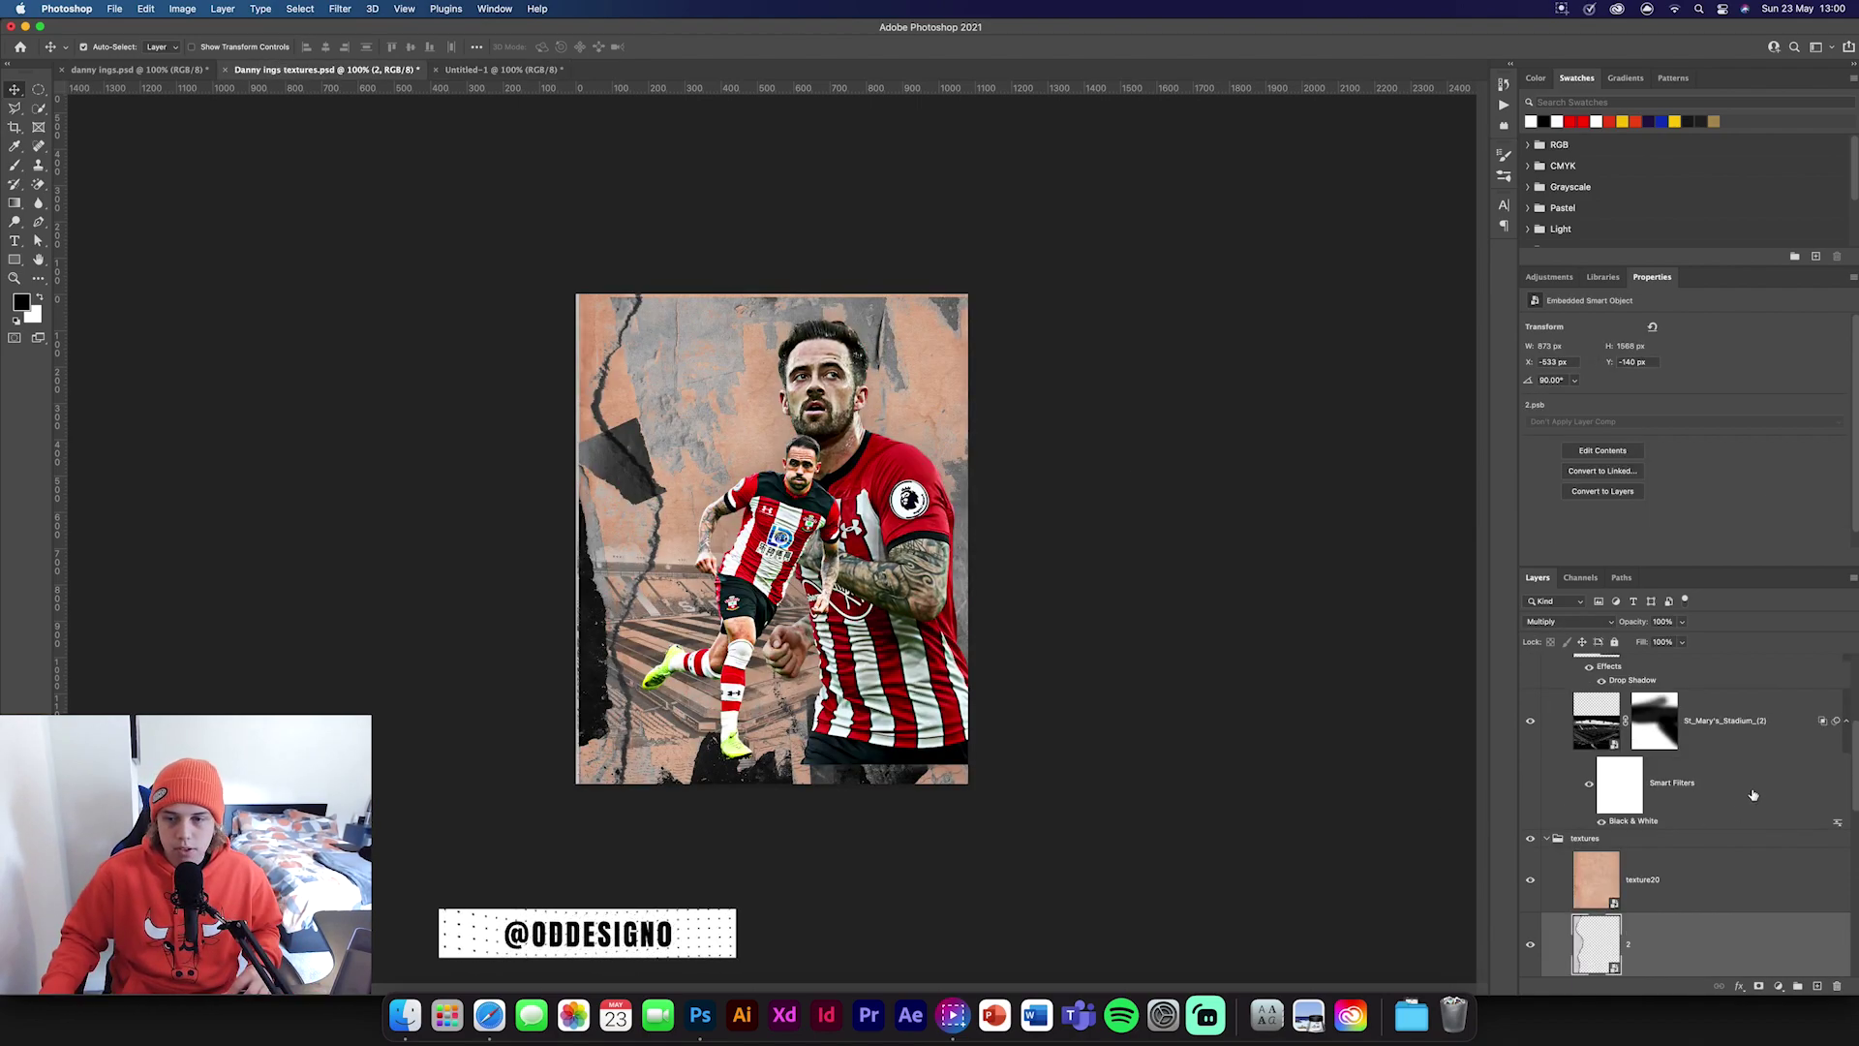
pyautogui.scroll(5, 1672, 790)
pyautogui.moveTo(1672, 790); pyautogui.dragTo(543, 484)
pyautogui.press('super+t')
pyautogui.moveTo(833, 620); pyautogui.dragTo(760, 585)
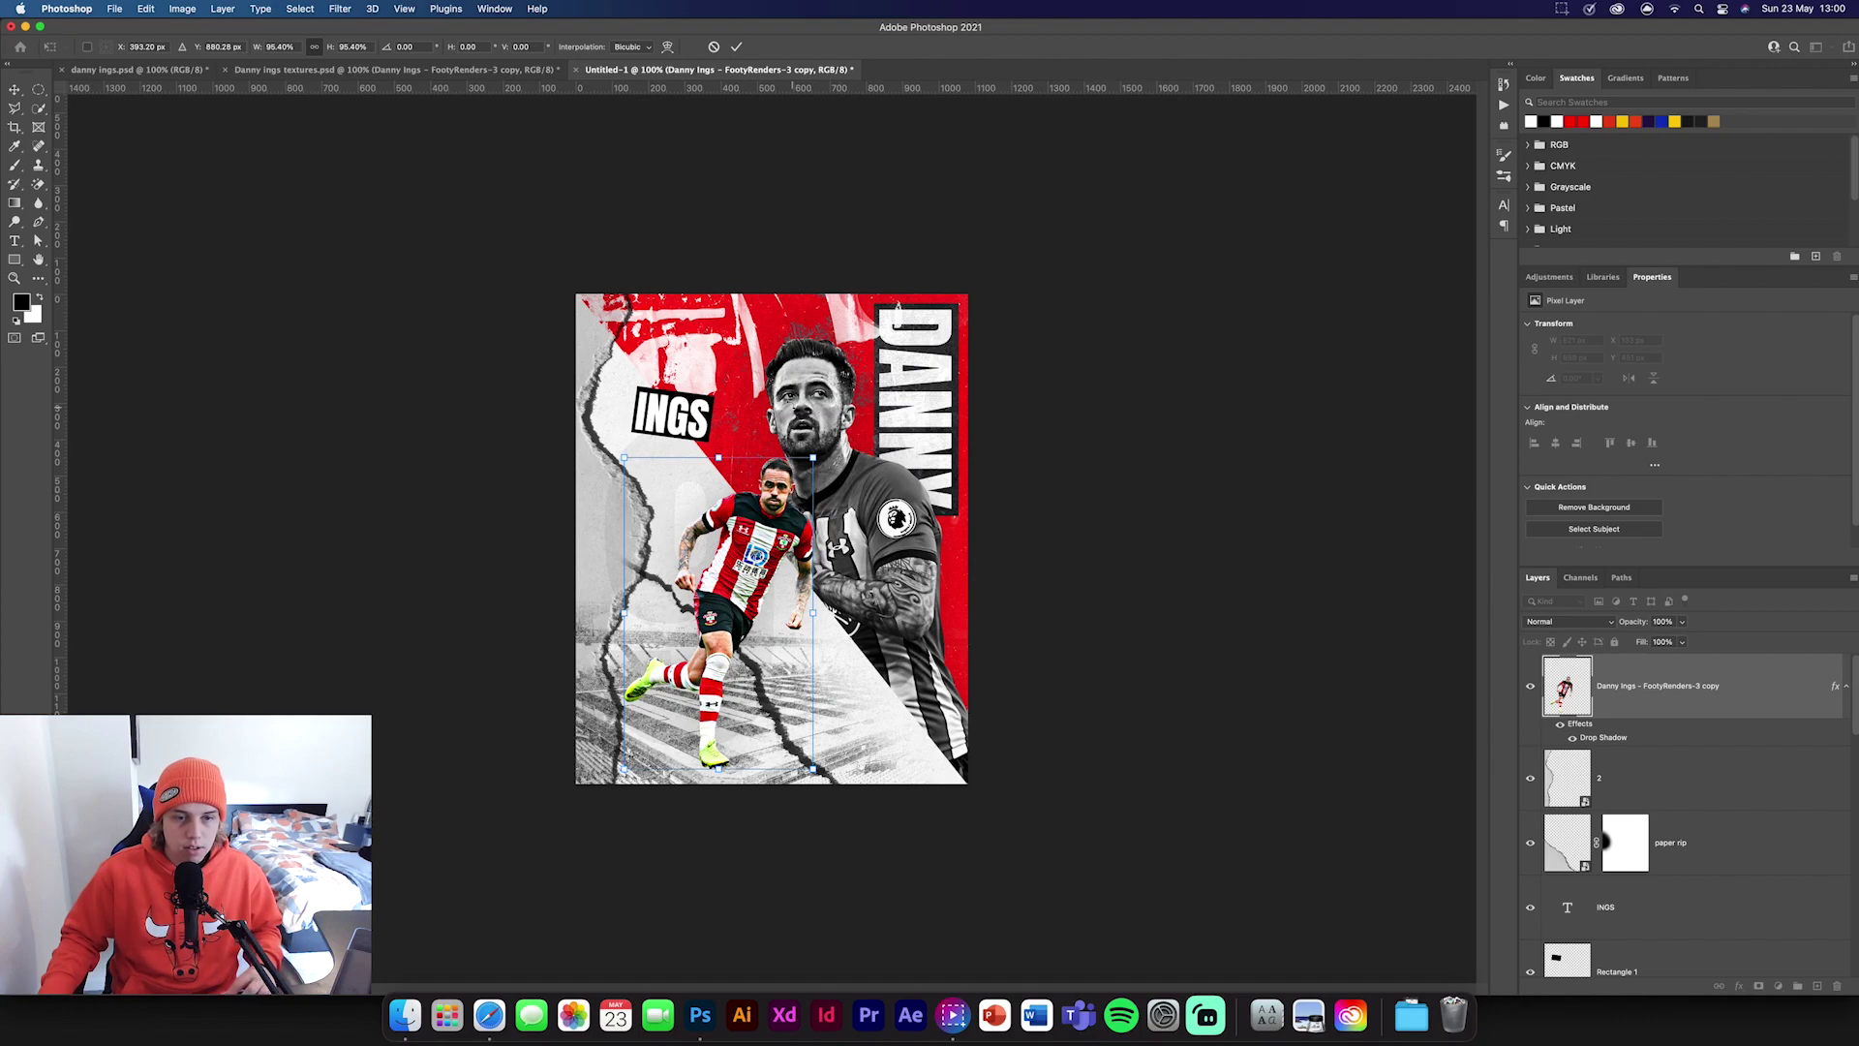
pyautogui.click(735, 47)
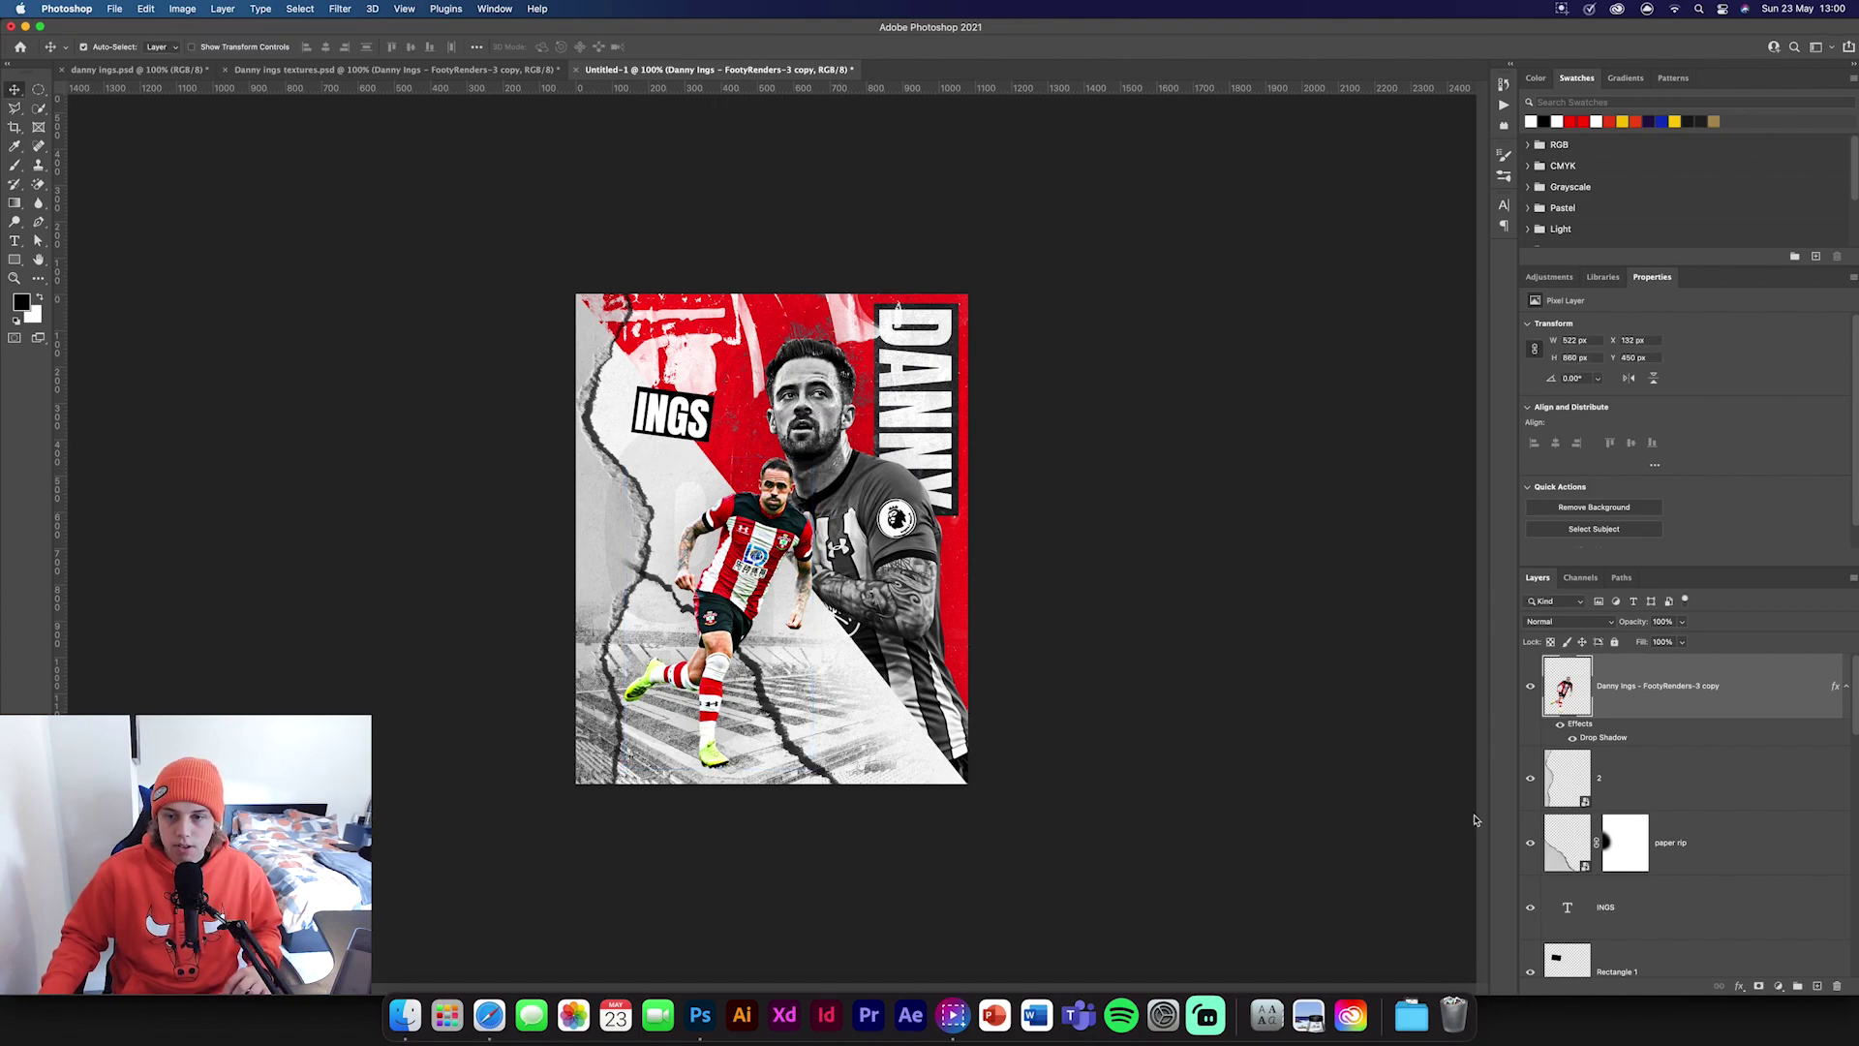
# Add a new layer beneath the running player and paint a soft black shadow under his standing foot.
pyautogui.click(1633, 786)
pyautogui.click(1816, 985)
pyautogui.press('b')
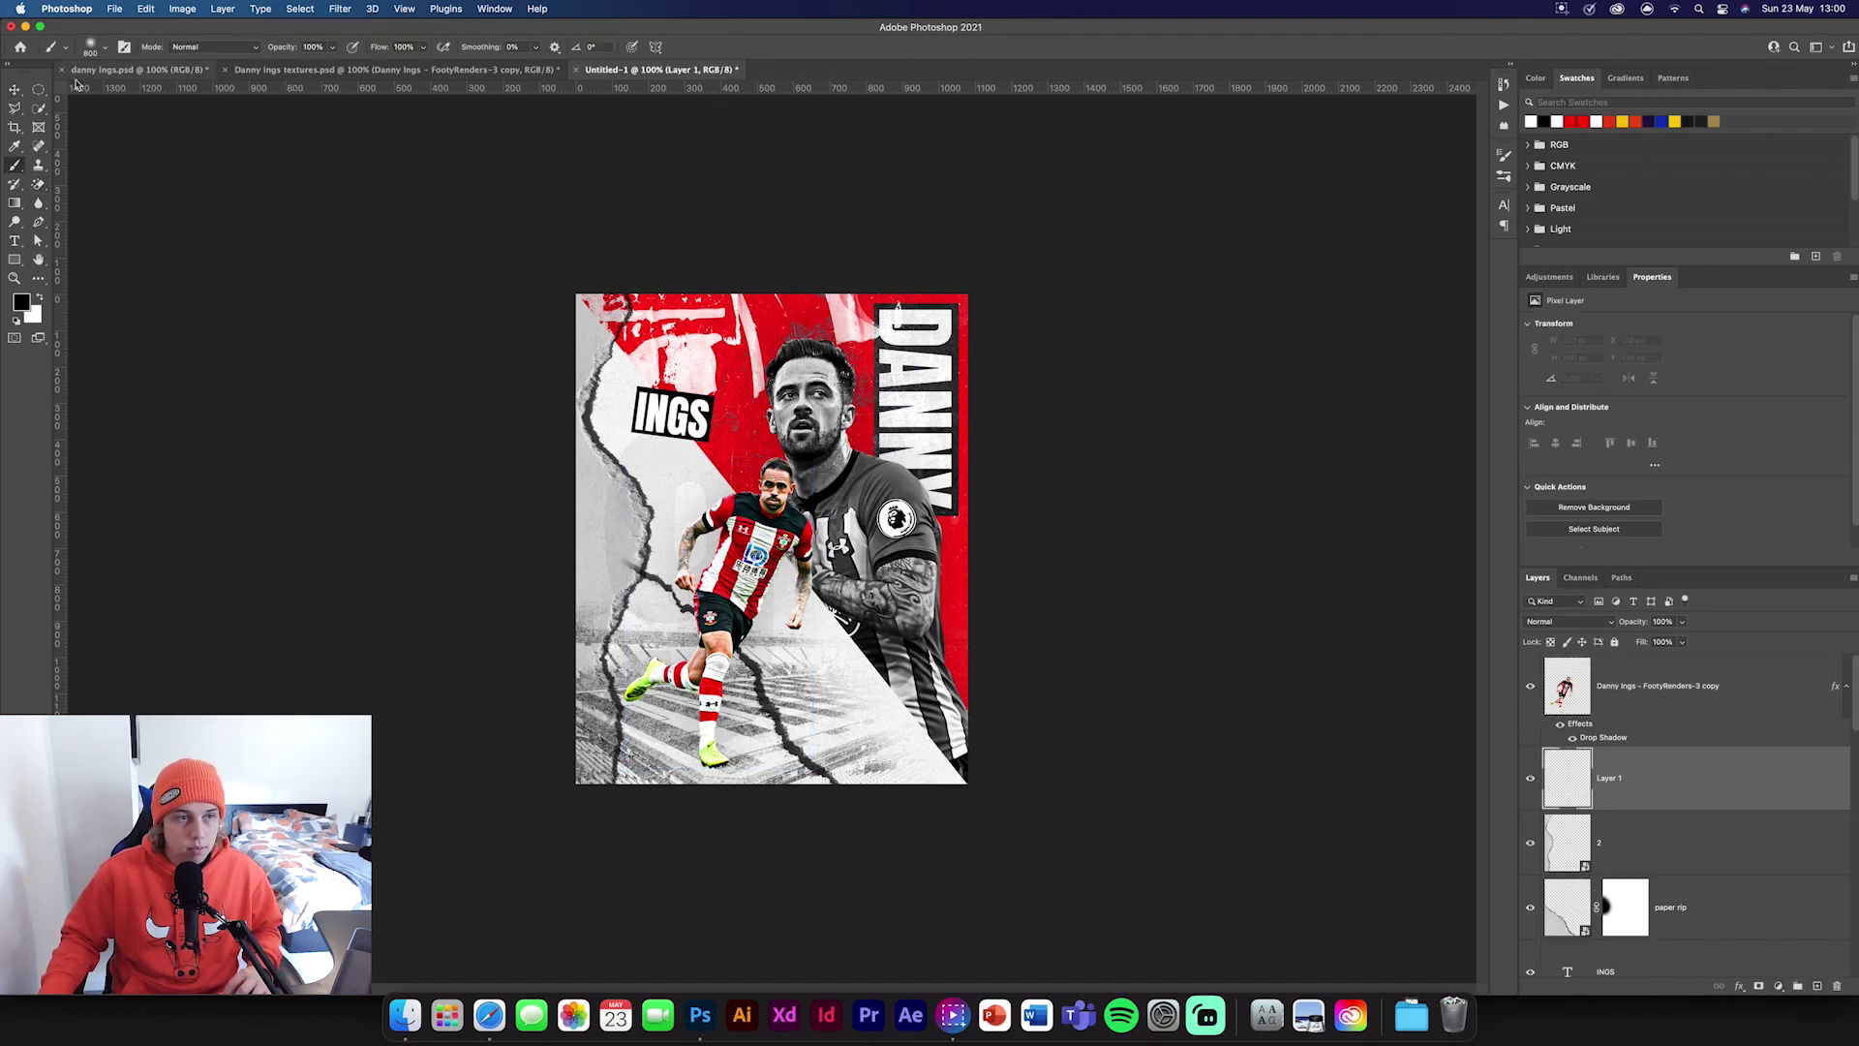
pyautogui.click(90, 47)
pyautogui.doubleClick(77, 180)
pyautogui.scroll(5, 665, 801)
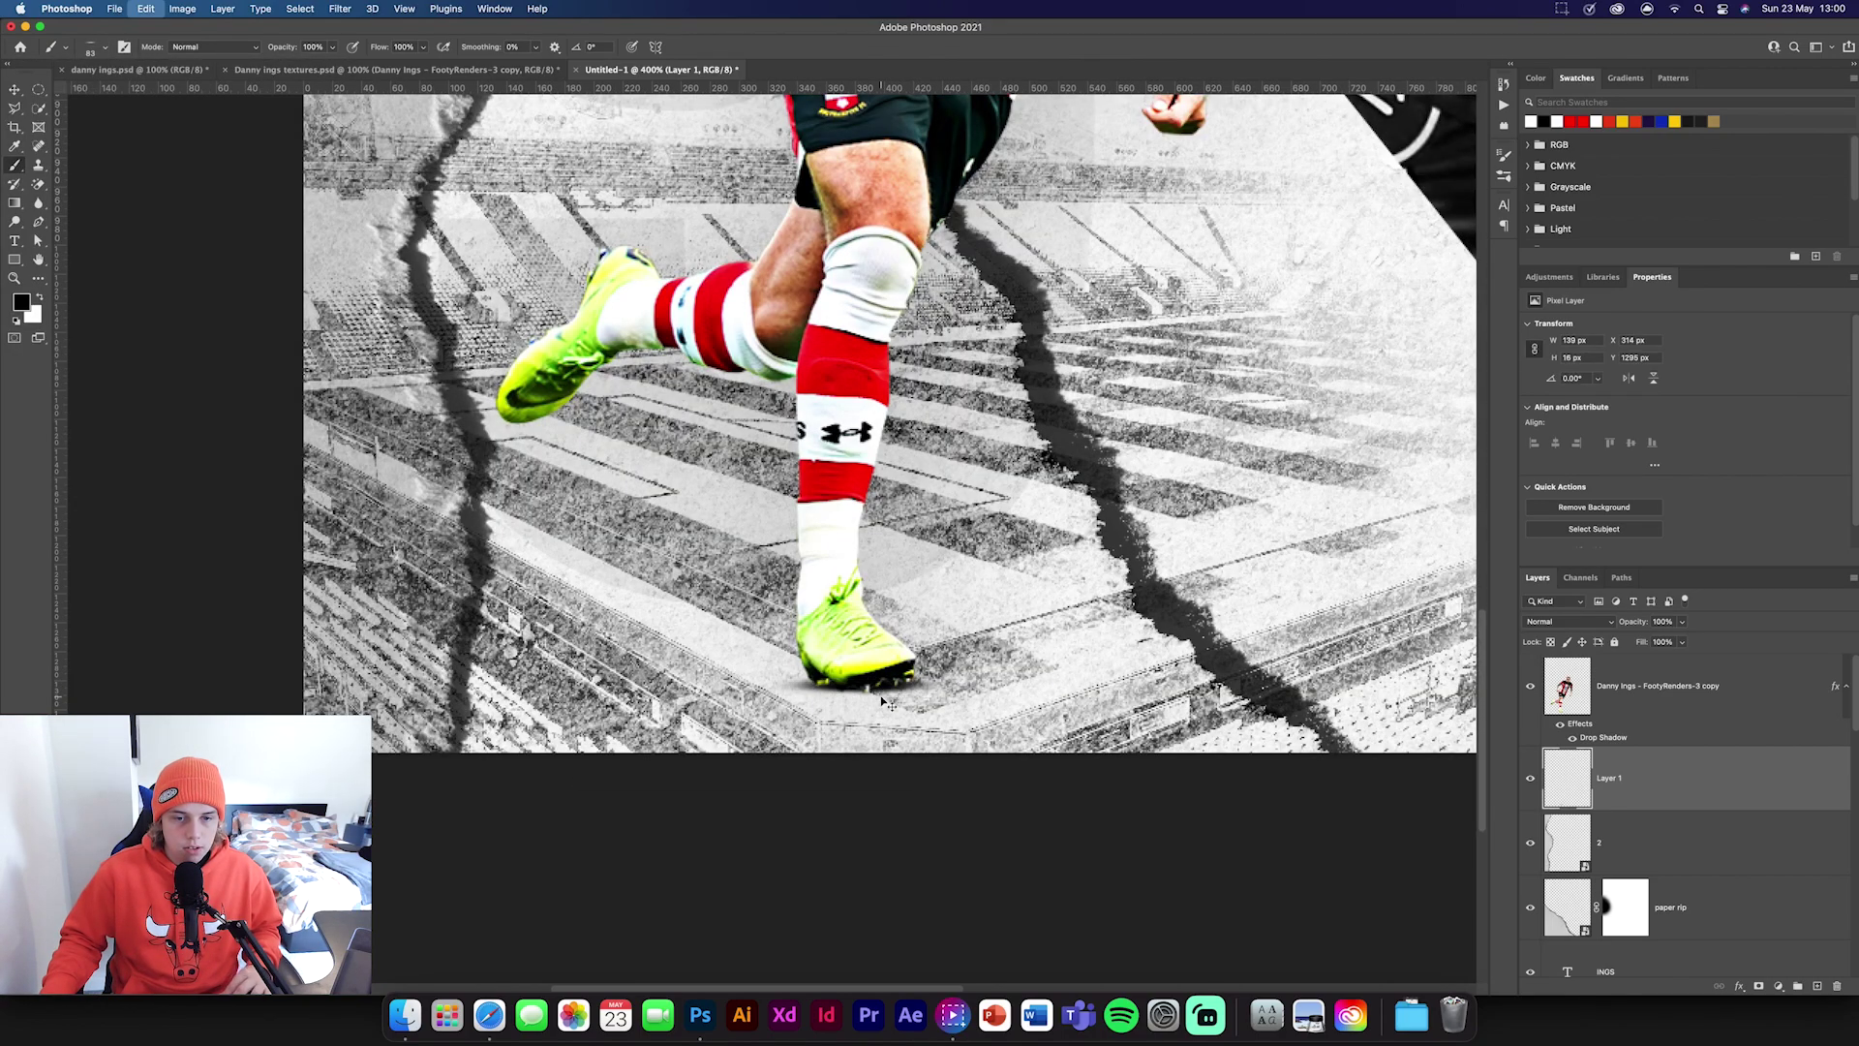
pyautogui.scroll(-5, 877, 692)
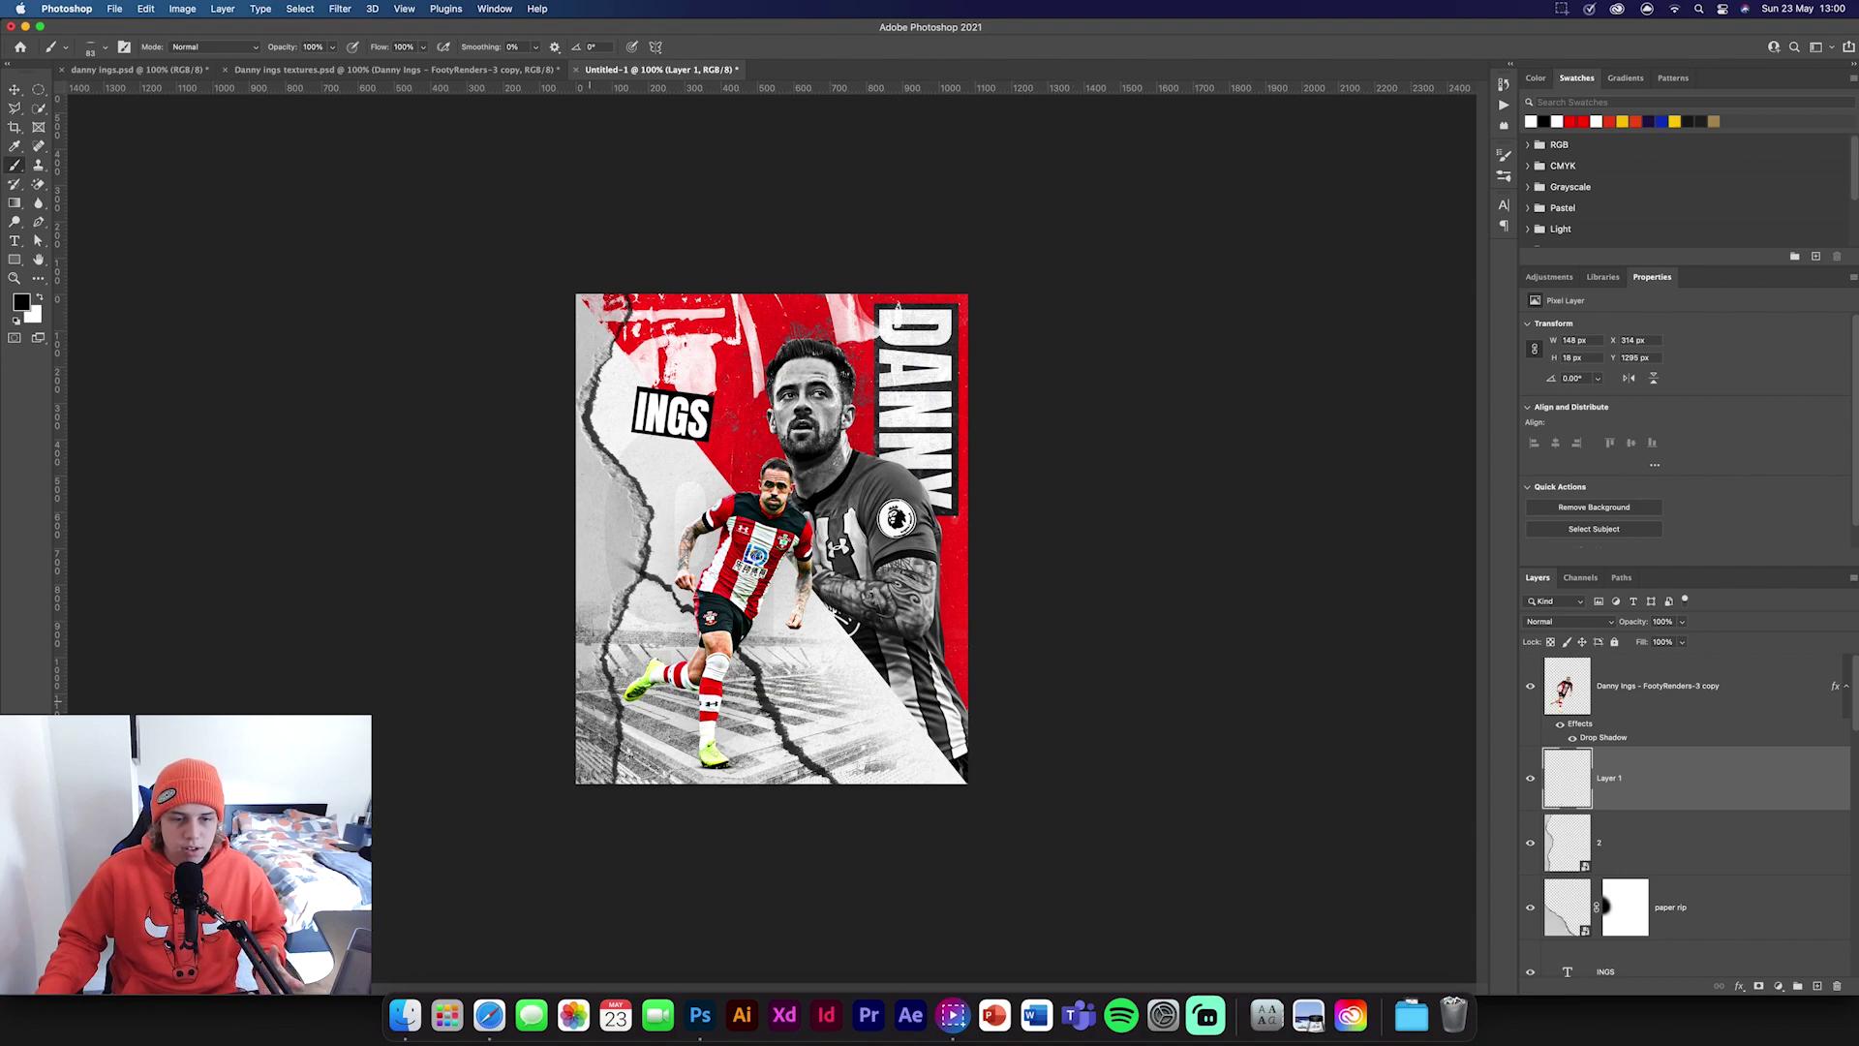
# Set the foot shadow layer's blend mode to Multiply and its opacity to 83%.
pyautogui.click(1568, 621)
pyautogui.click(1568, 672)
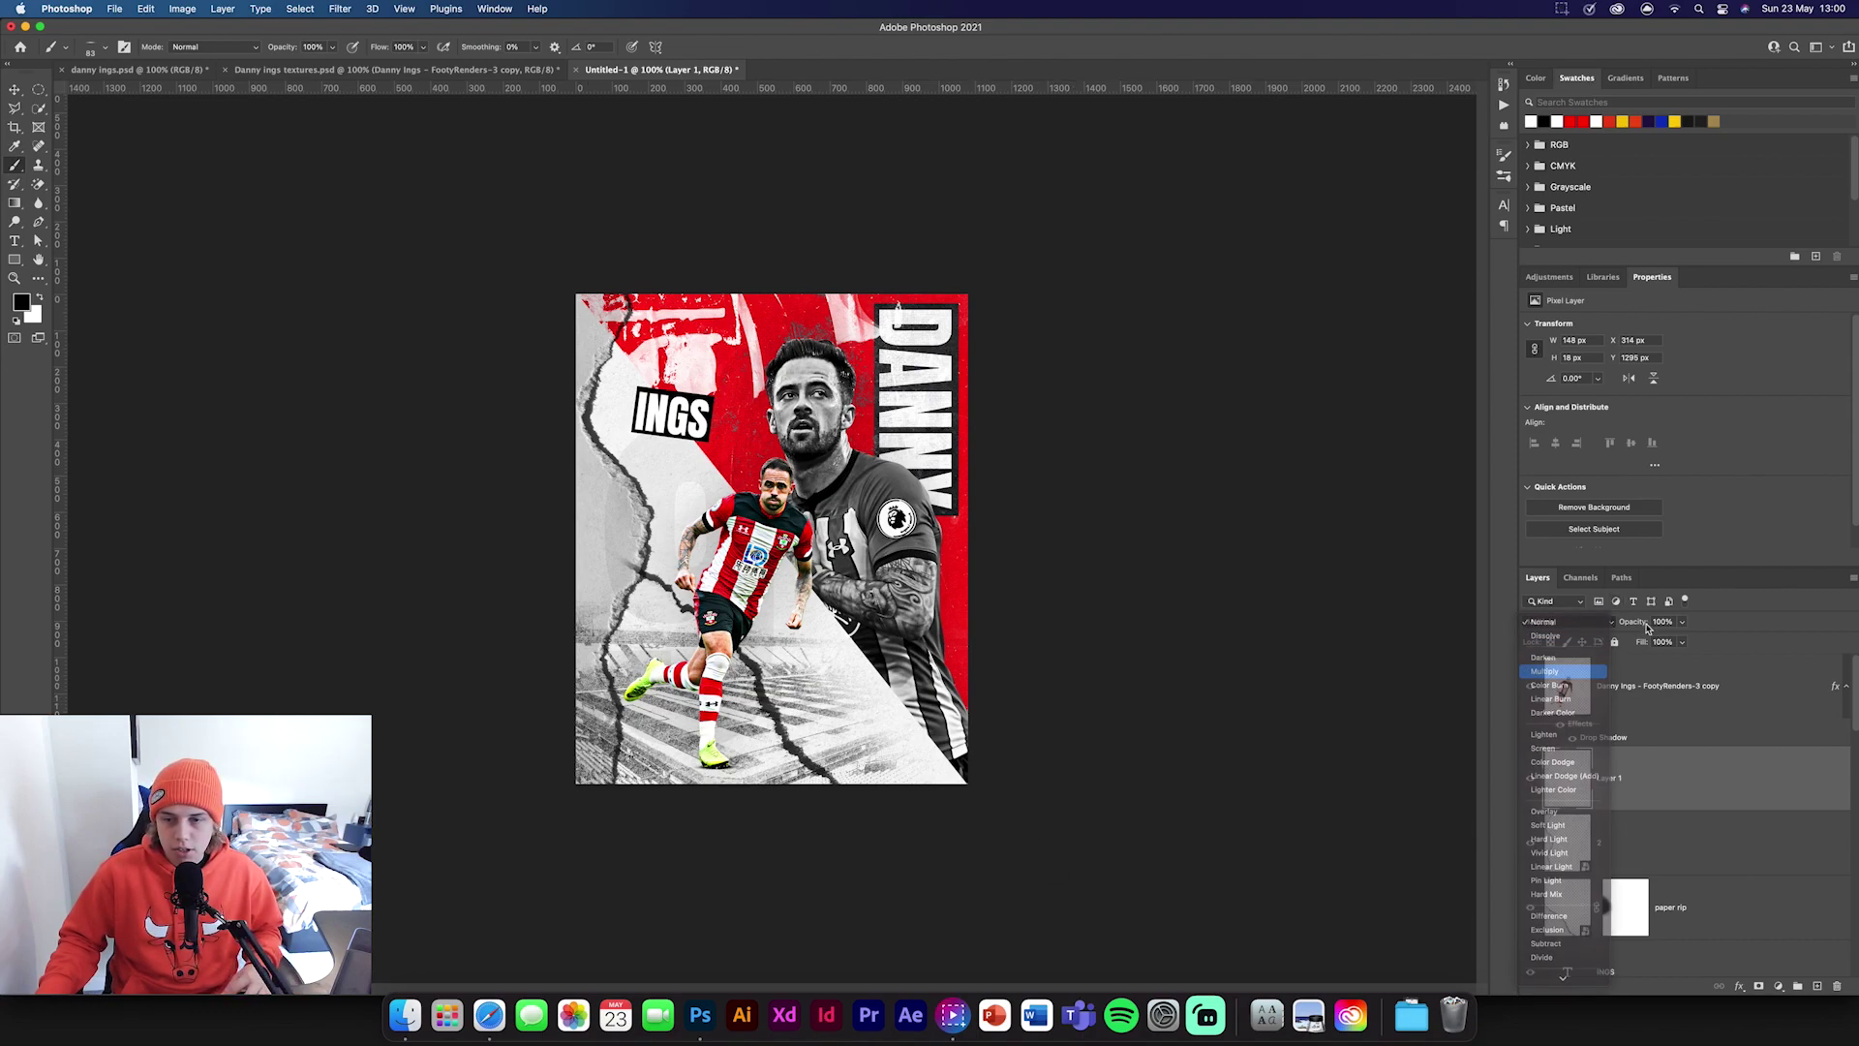
pyautogui.moveTo(1647, 626); pyautogui.dragTo(1632, 624)
pyautogui.click(15, 89)
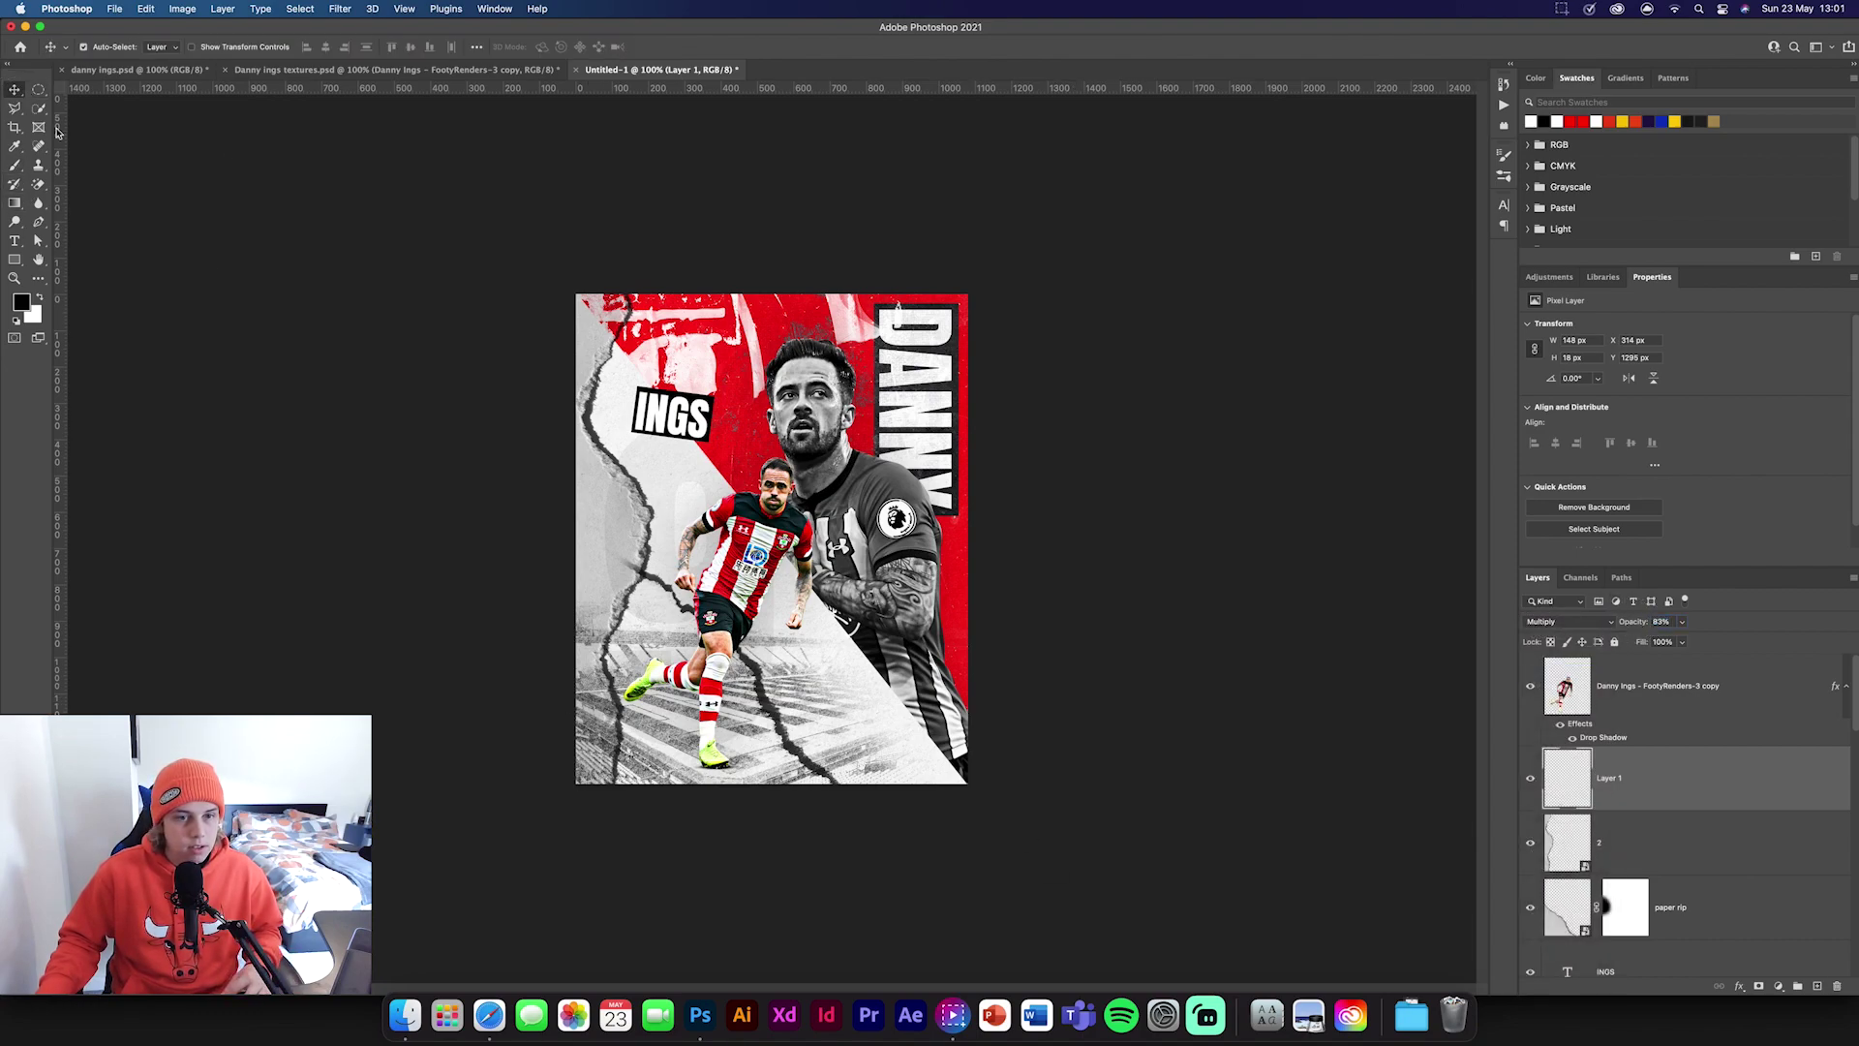
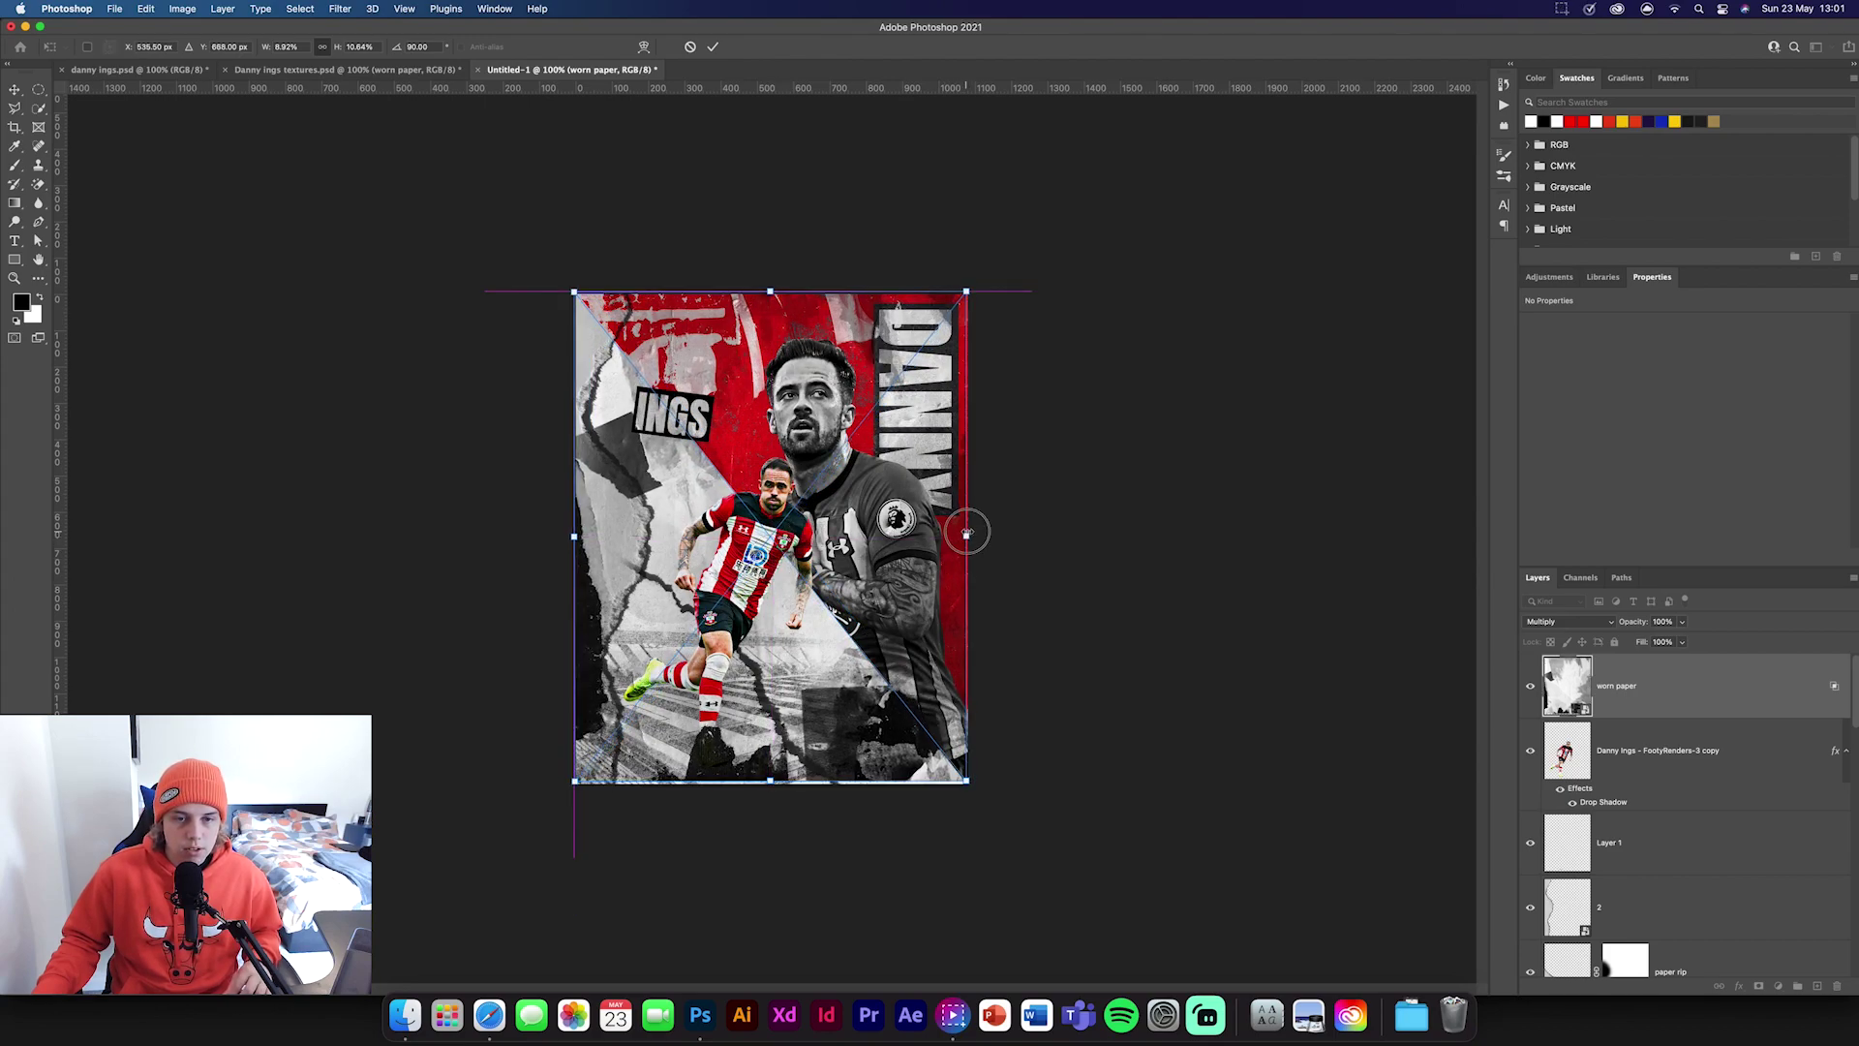
# Enlarge the worn paper texture to about 1125 × 1404 px so it extends slightly beyond the poster.
pyautogui.moveTo(966, 535); pyautogui.dragTo(974, 533)
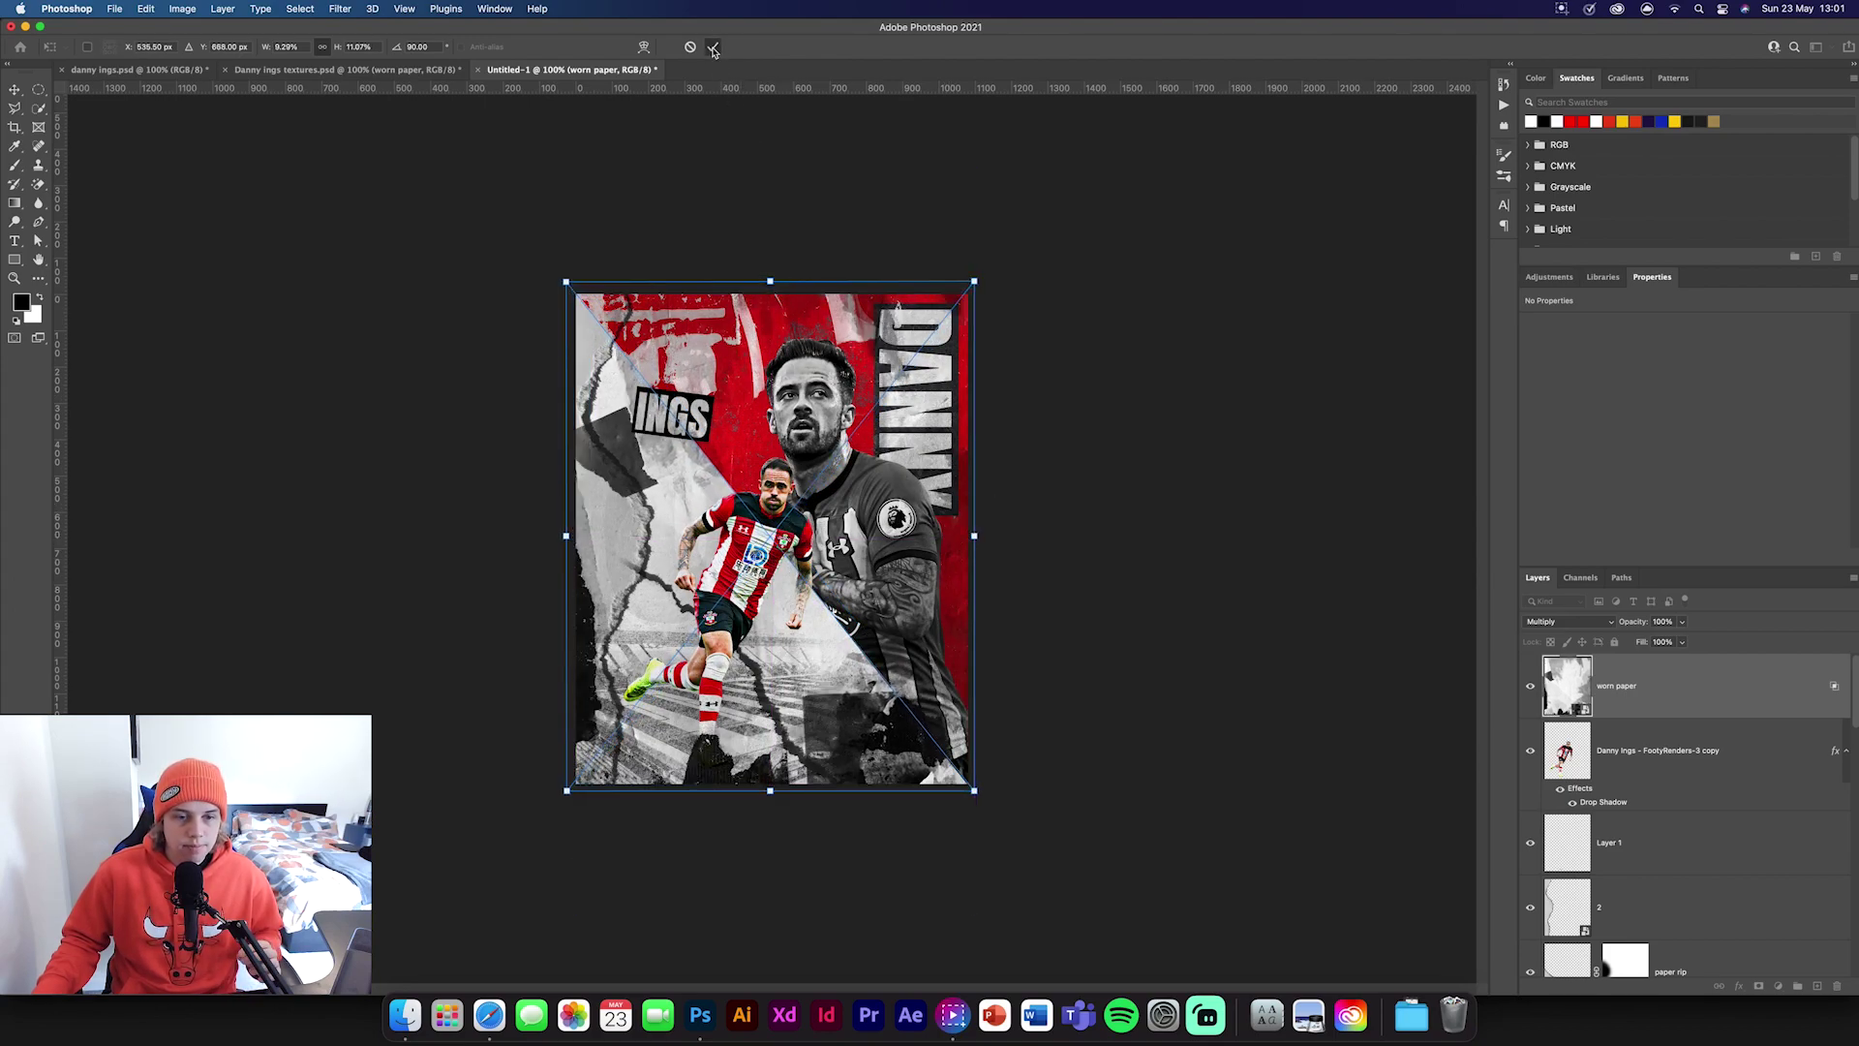
pyautogui.click(713, 47)
pyautogui.moveTo(1651, 688)
pyautogui.mouseDown()
pyautogui.moveTo(1660, 783)
pyautogui.moveTo(1671, 683)
pyautogui.mouseUp()
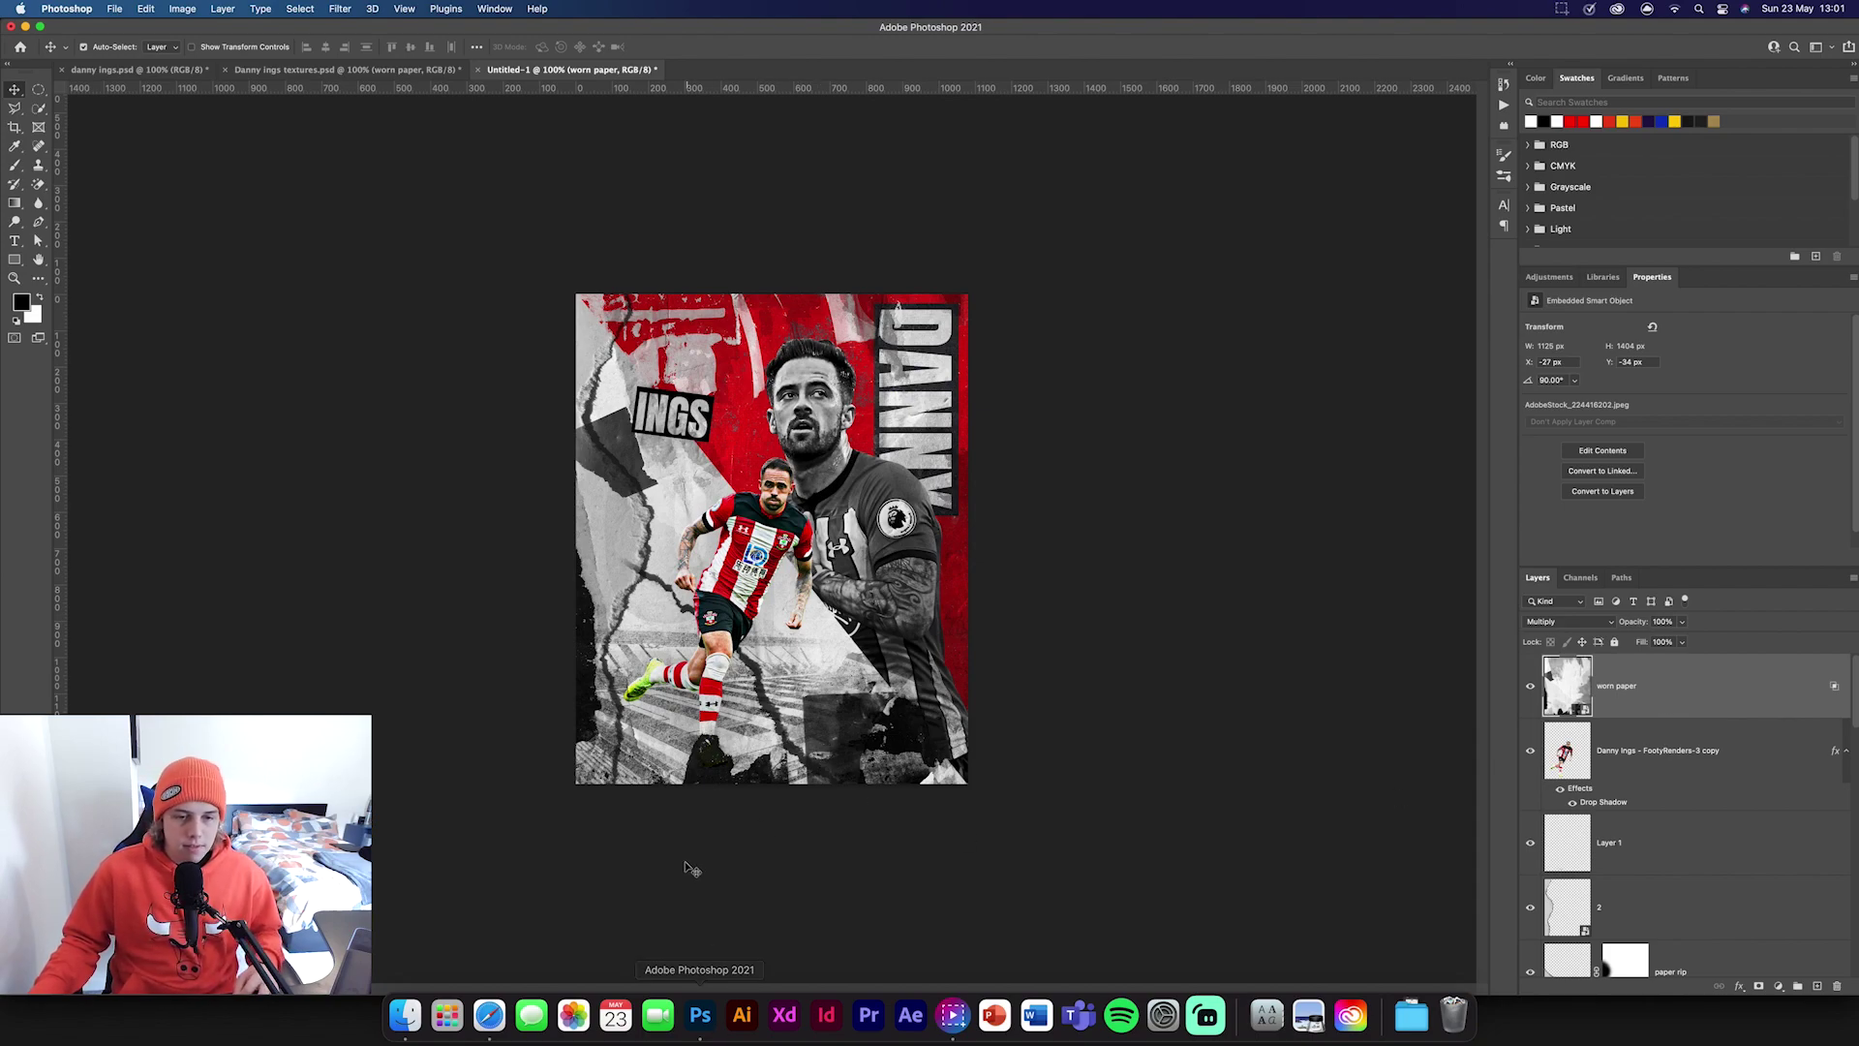
# Try to reposition the running player cutout together with its foot shadow layer.
pyautogui.click(1685, 764)
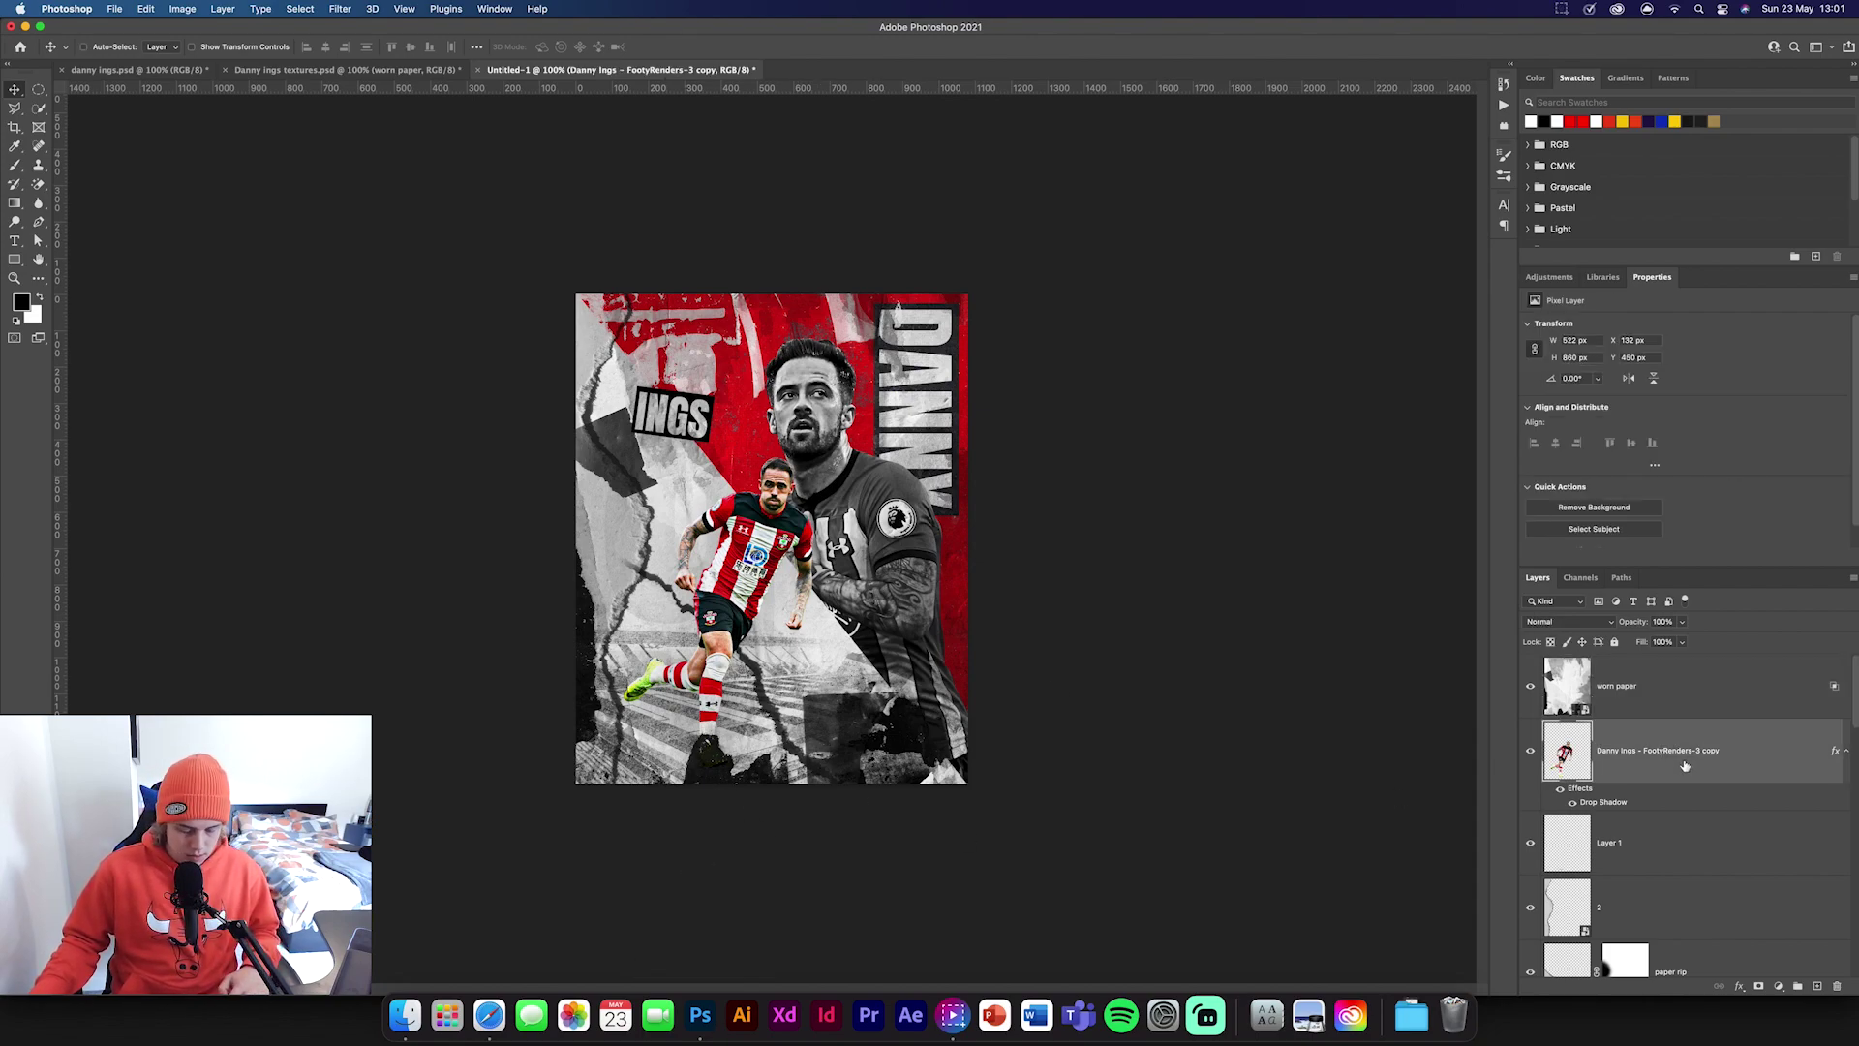
pyautogui.keyDown('shift'); pyautogui.click(1722, 850); pyautogui.keyUp('shift')
pyautogui.hotkey('ctrl', 't')
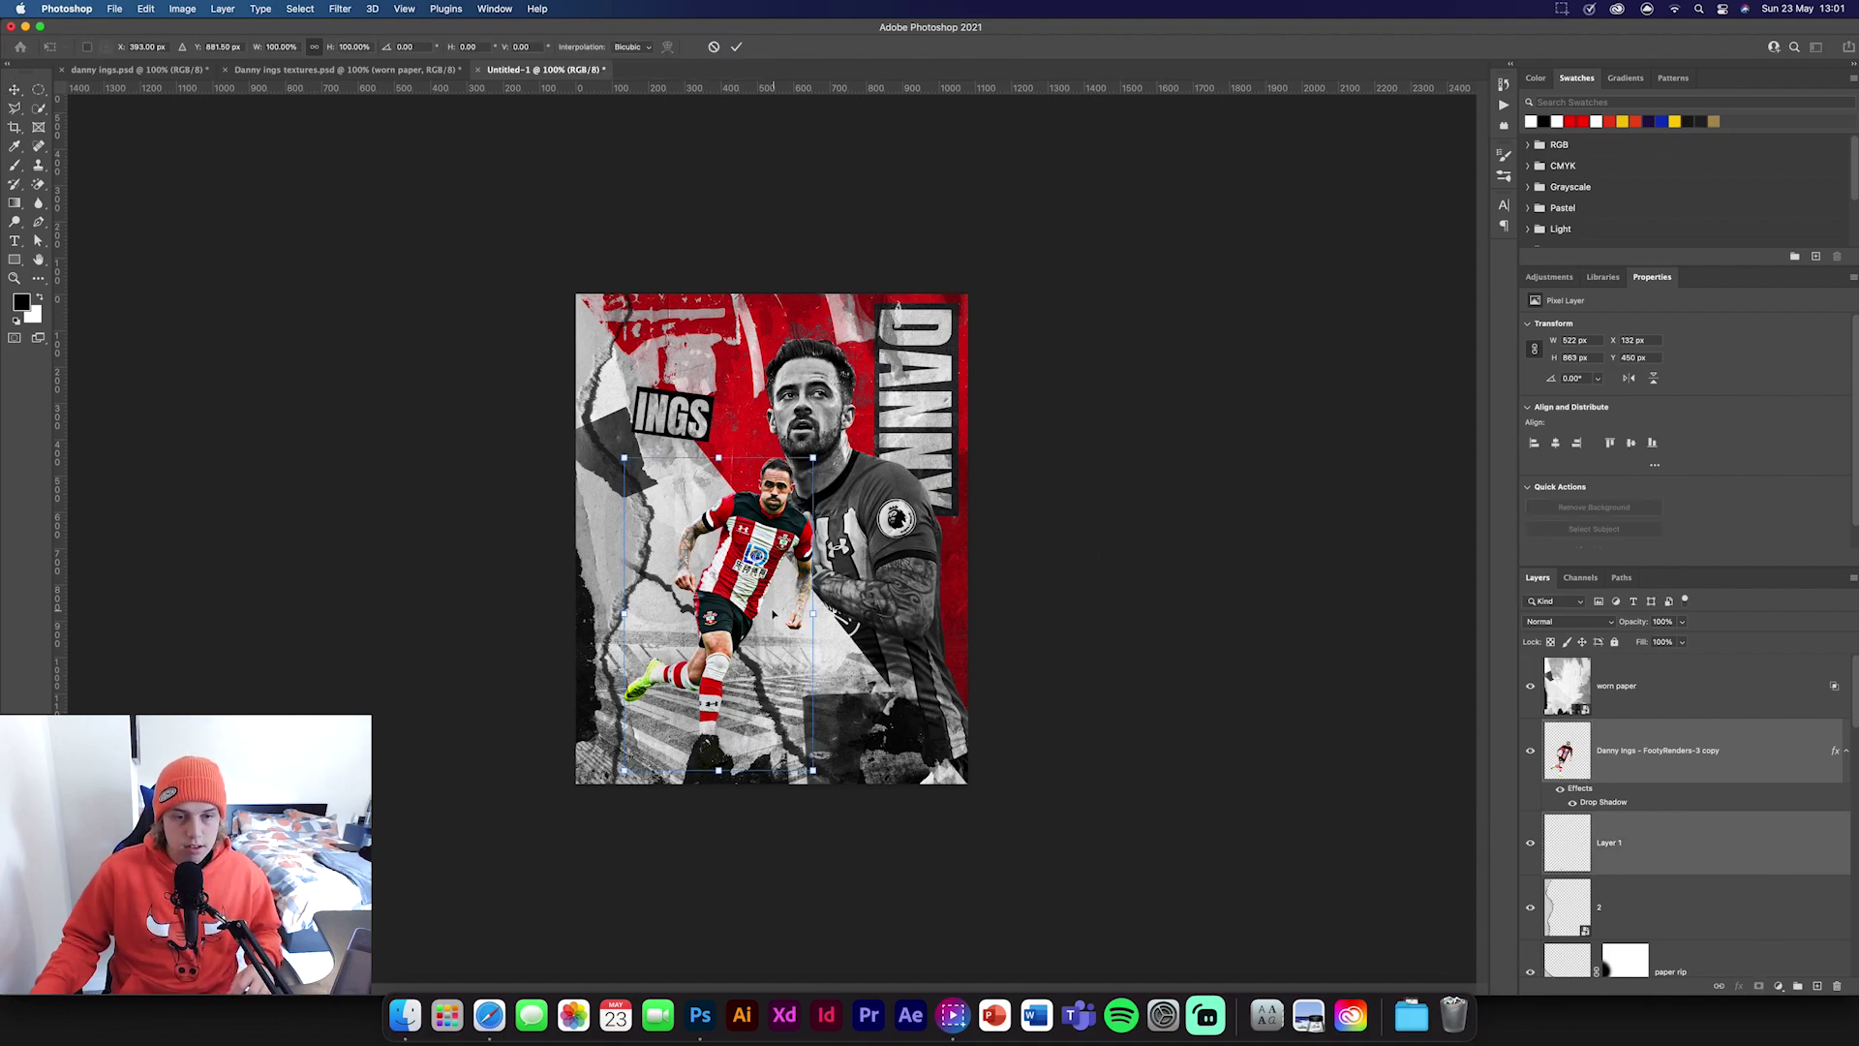
pyautogui.moveTo(747, 610); pyautogui.dragTo(753, 610)
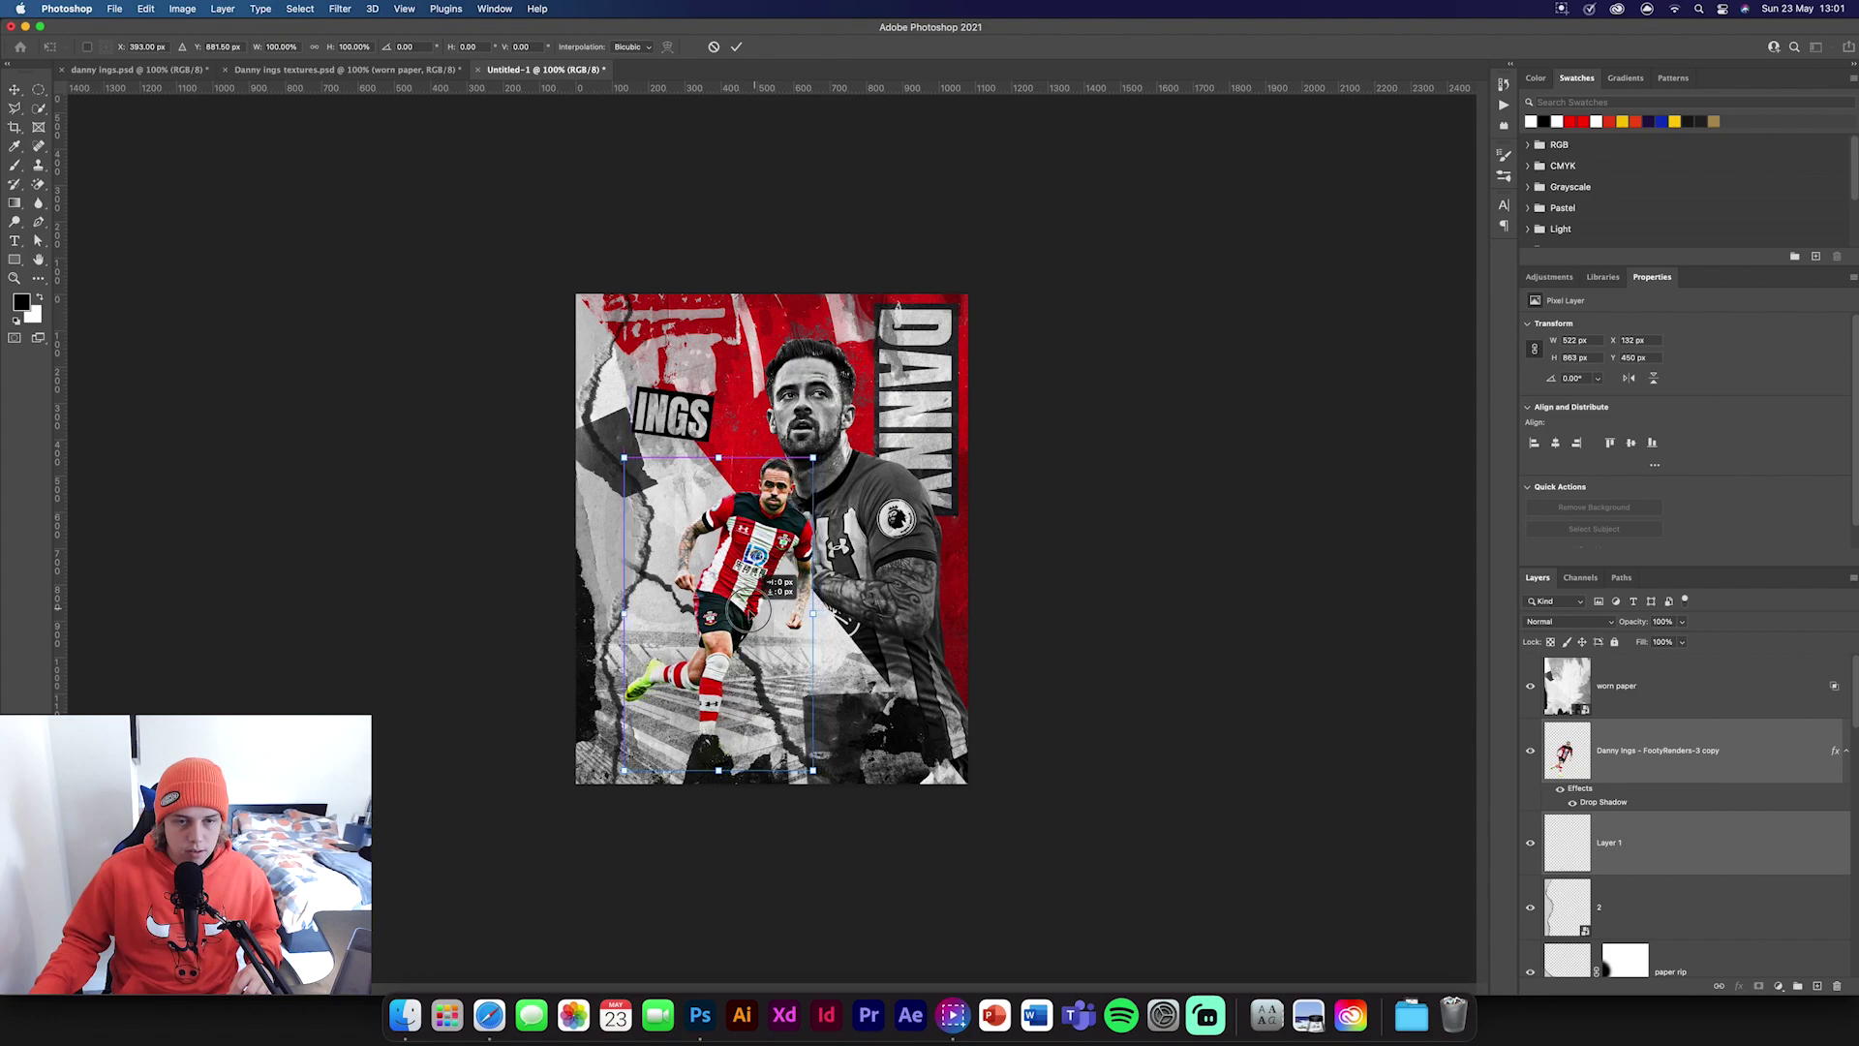
pyautogui.click(735, 48)
# Resize the worn paper texture so that its top, left and right edges line up with the poster's edges.
pyautogui.click(1676, 685)
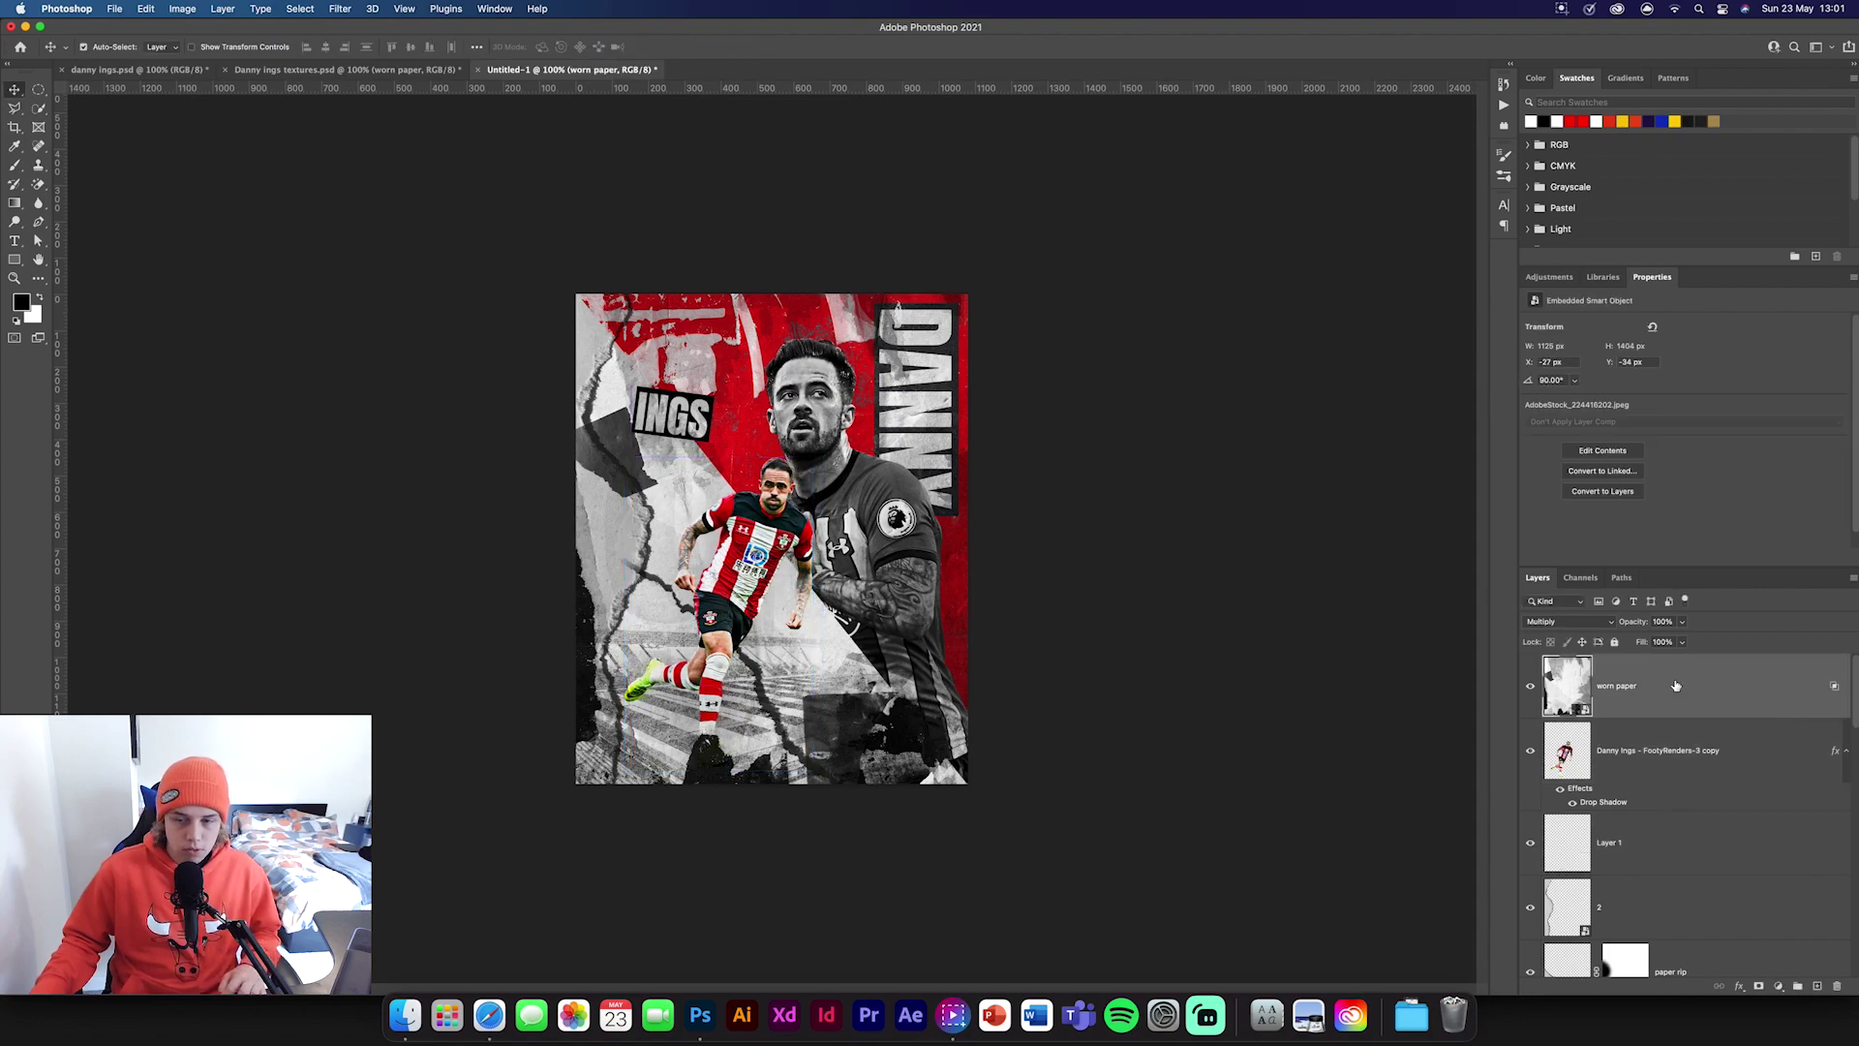
pyautogui.press('super+t')
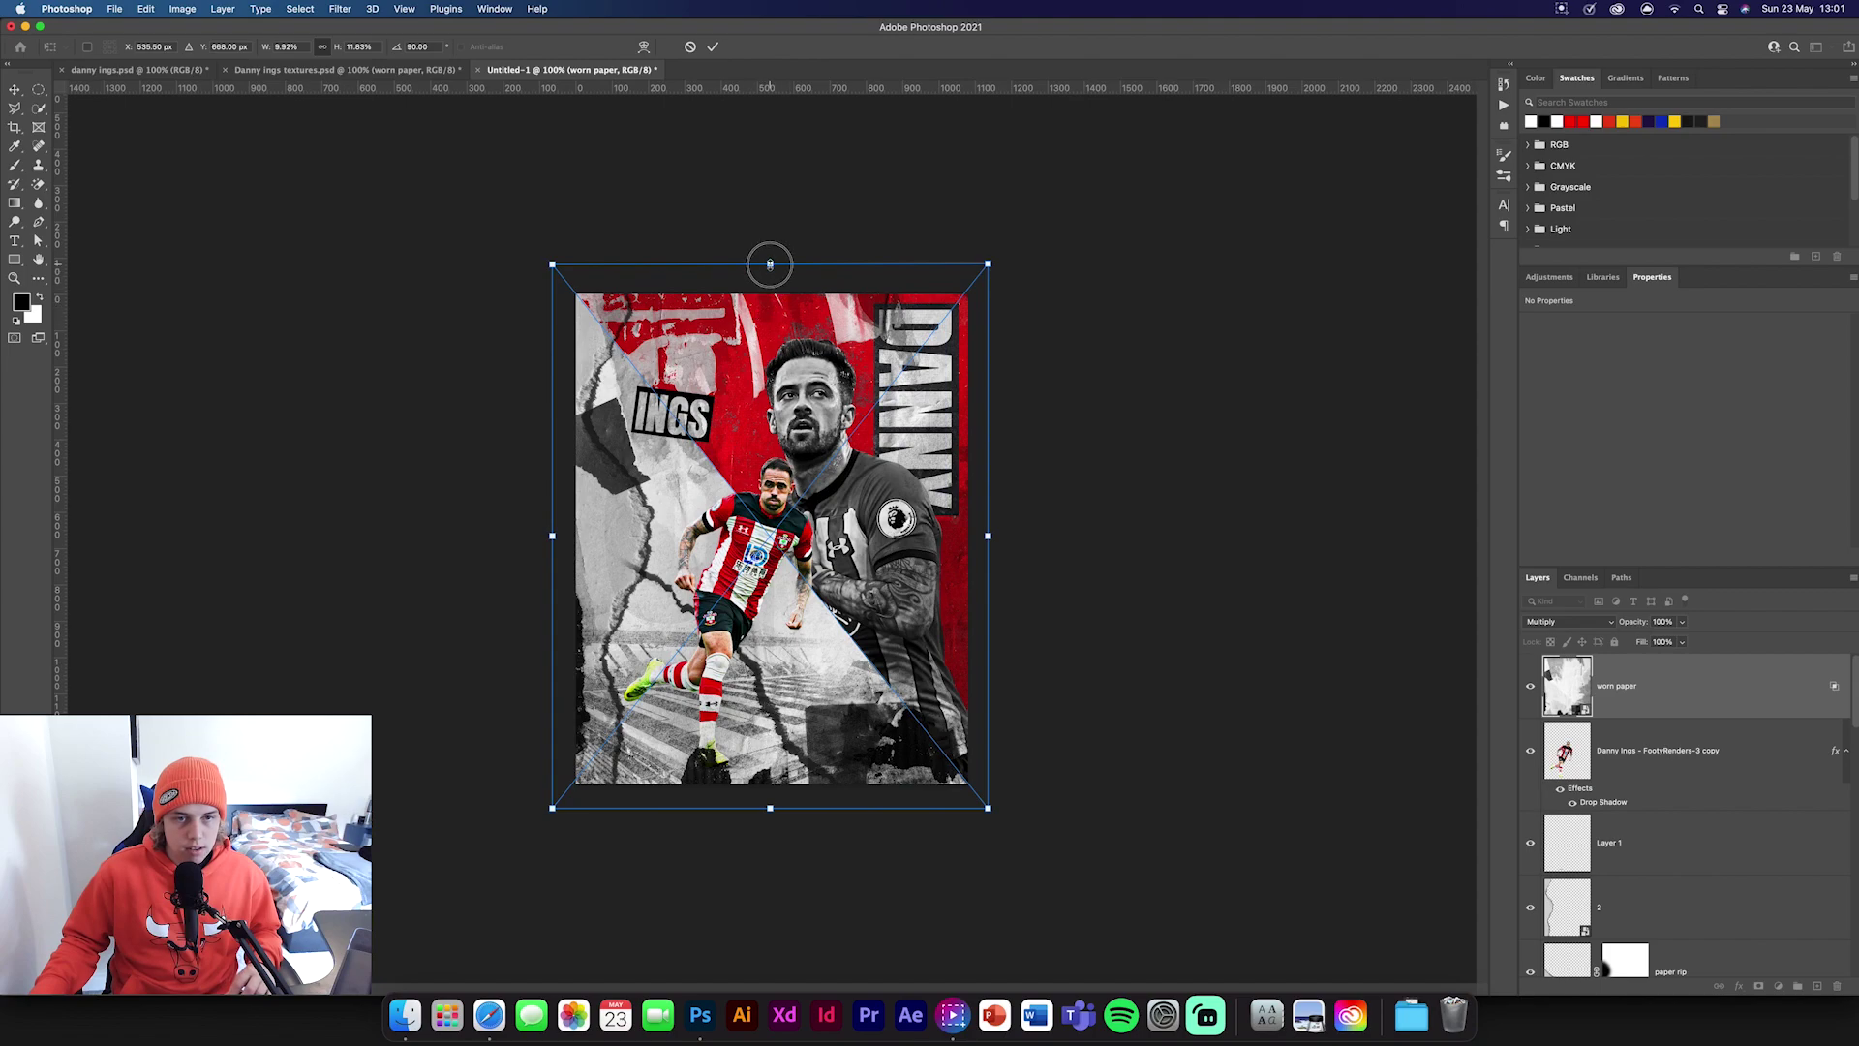
pyautogui.moveTo(770, 263); pyautogui.dragTo(778, 291)
pyautogui.moveTo(552, 549); pyautogui.dragTo(578, 559)
pyautogui.moveTo(987, 549); pyautogui.dragTo(967, 543)
pyautogui.click(714, 47)
pyautogui.click(1298, 695)
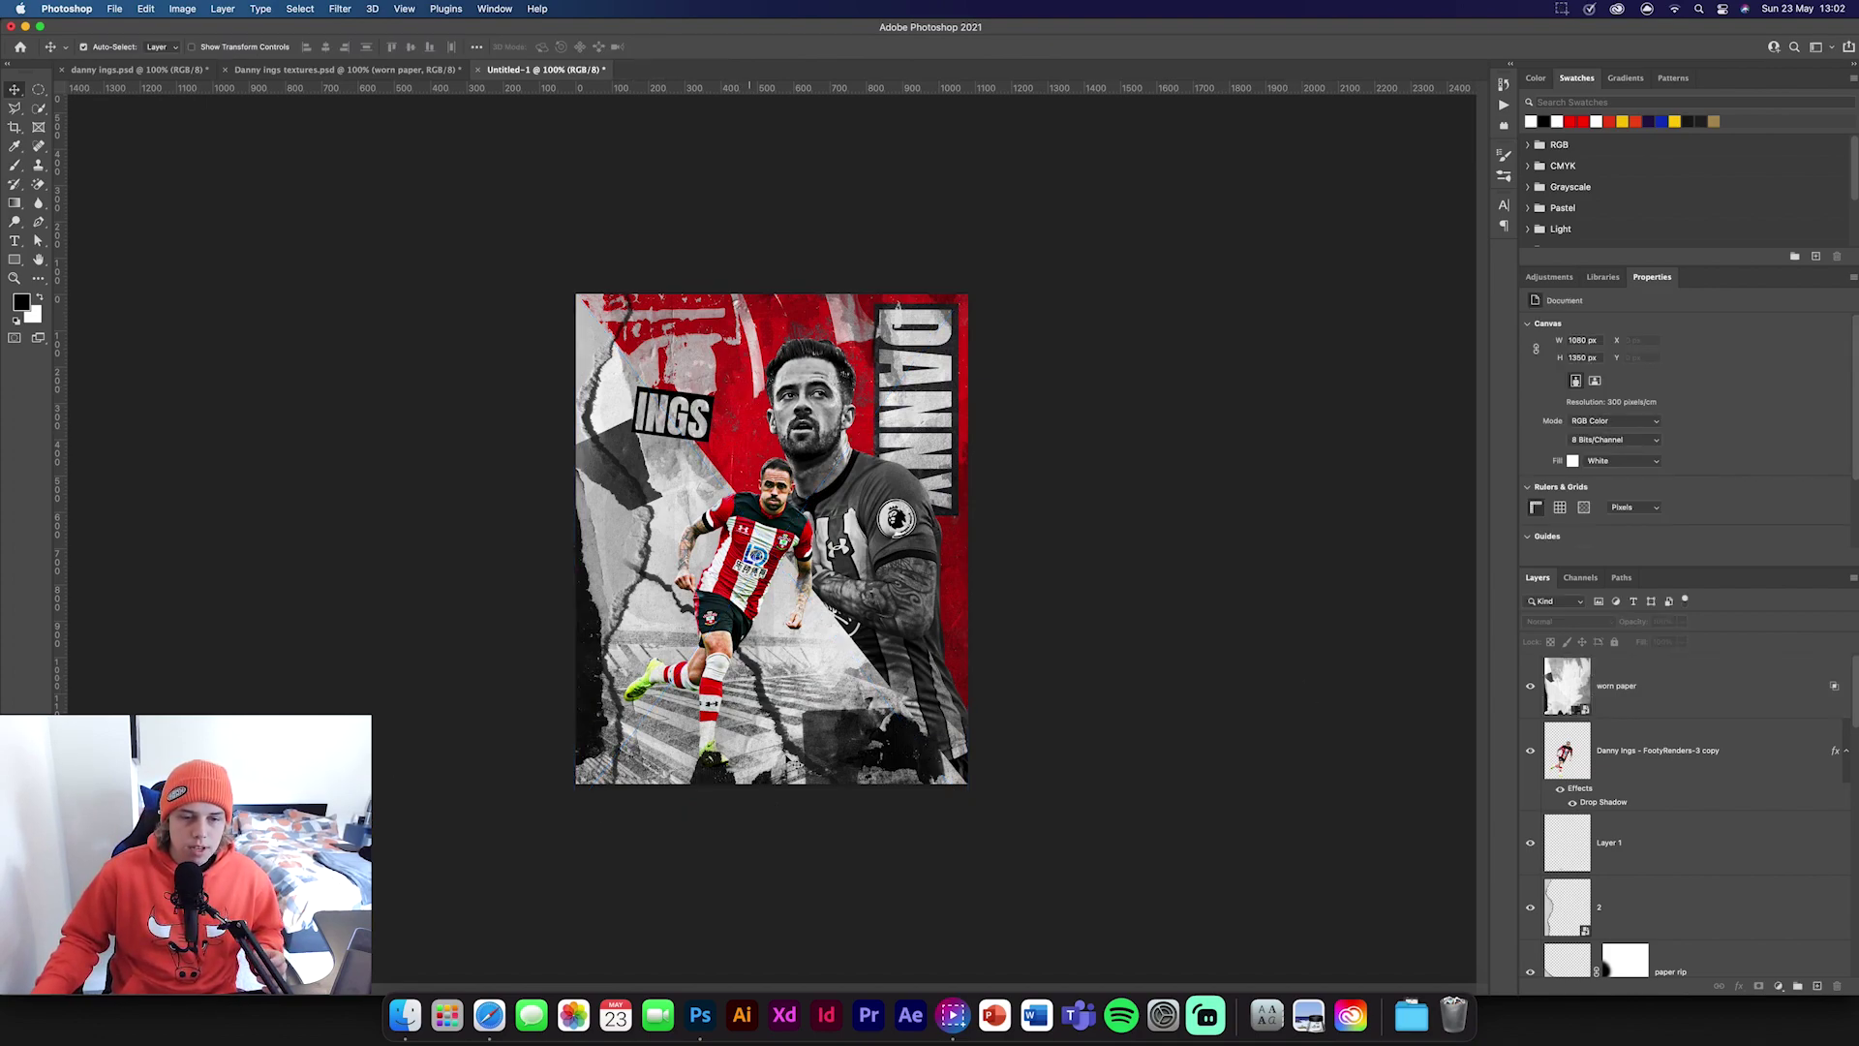
# Copy the asphalt pavement texture from Danny Ings textures.psd into Untitled-1 and scale it to about 2.97%, covering the whole poster.
pyautogui.click(383, 70)
pyautogui.scroll(-5, 1771, 794)
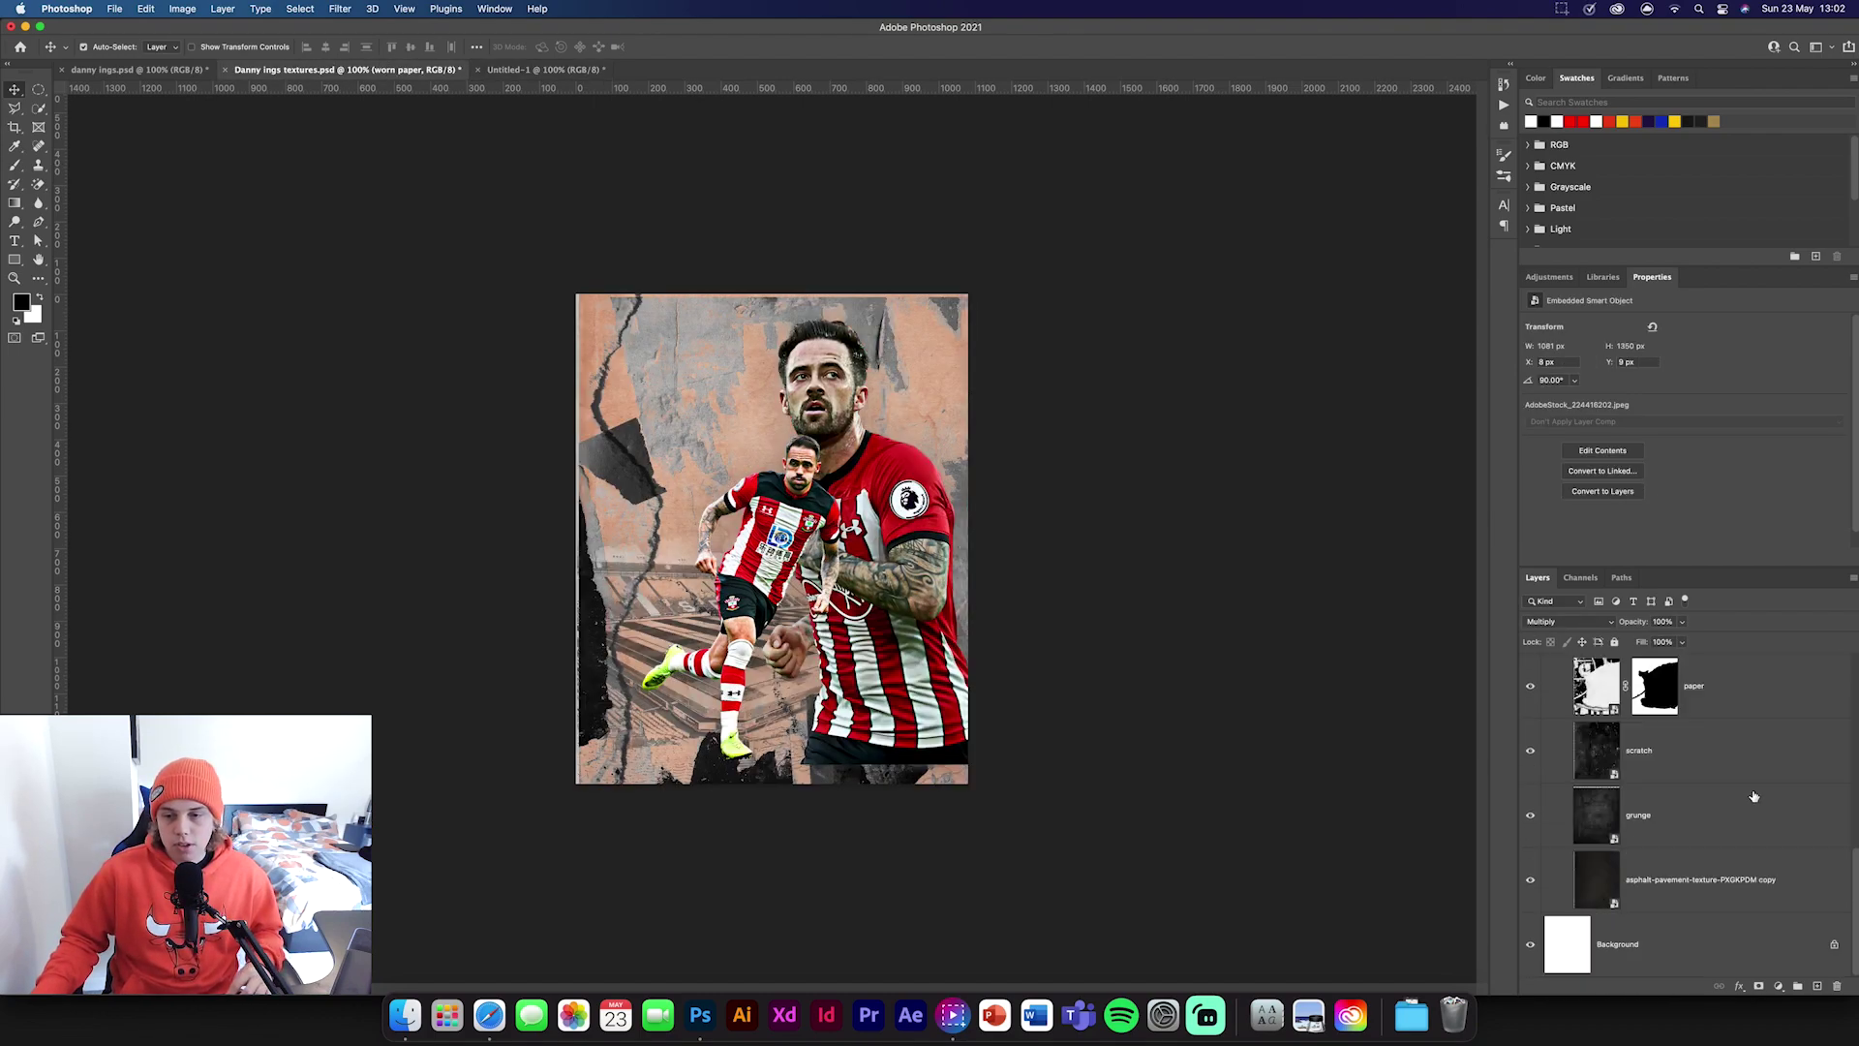
pyautogui.click(1760, 887)
pyautogui.moveTo(1760, 887); pyautogui.dragTo(767, 572)
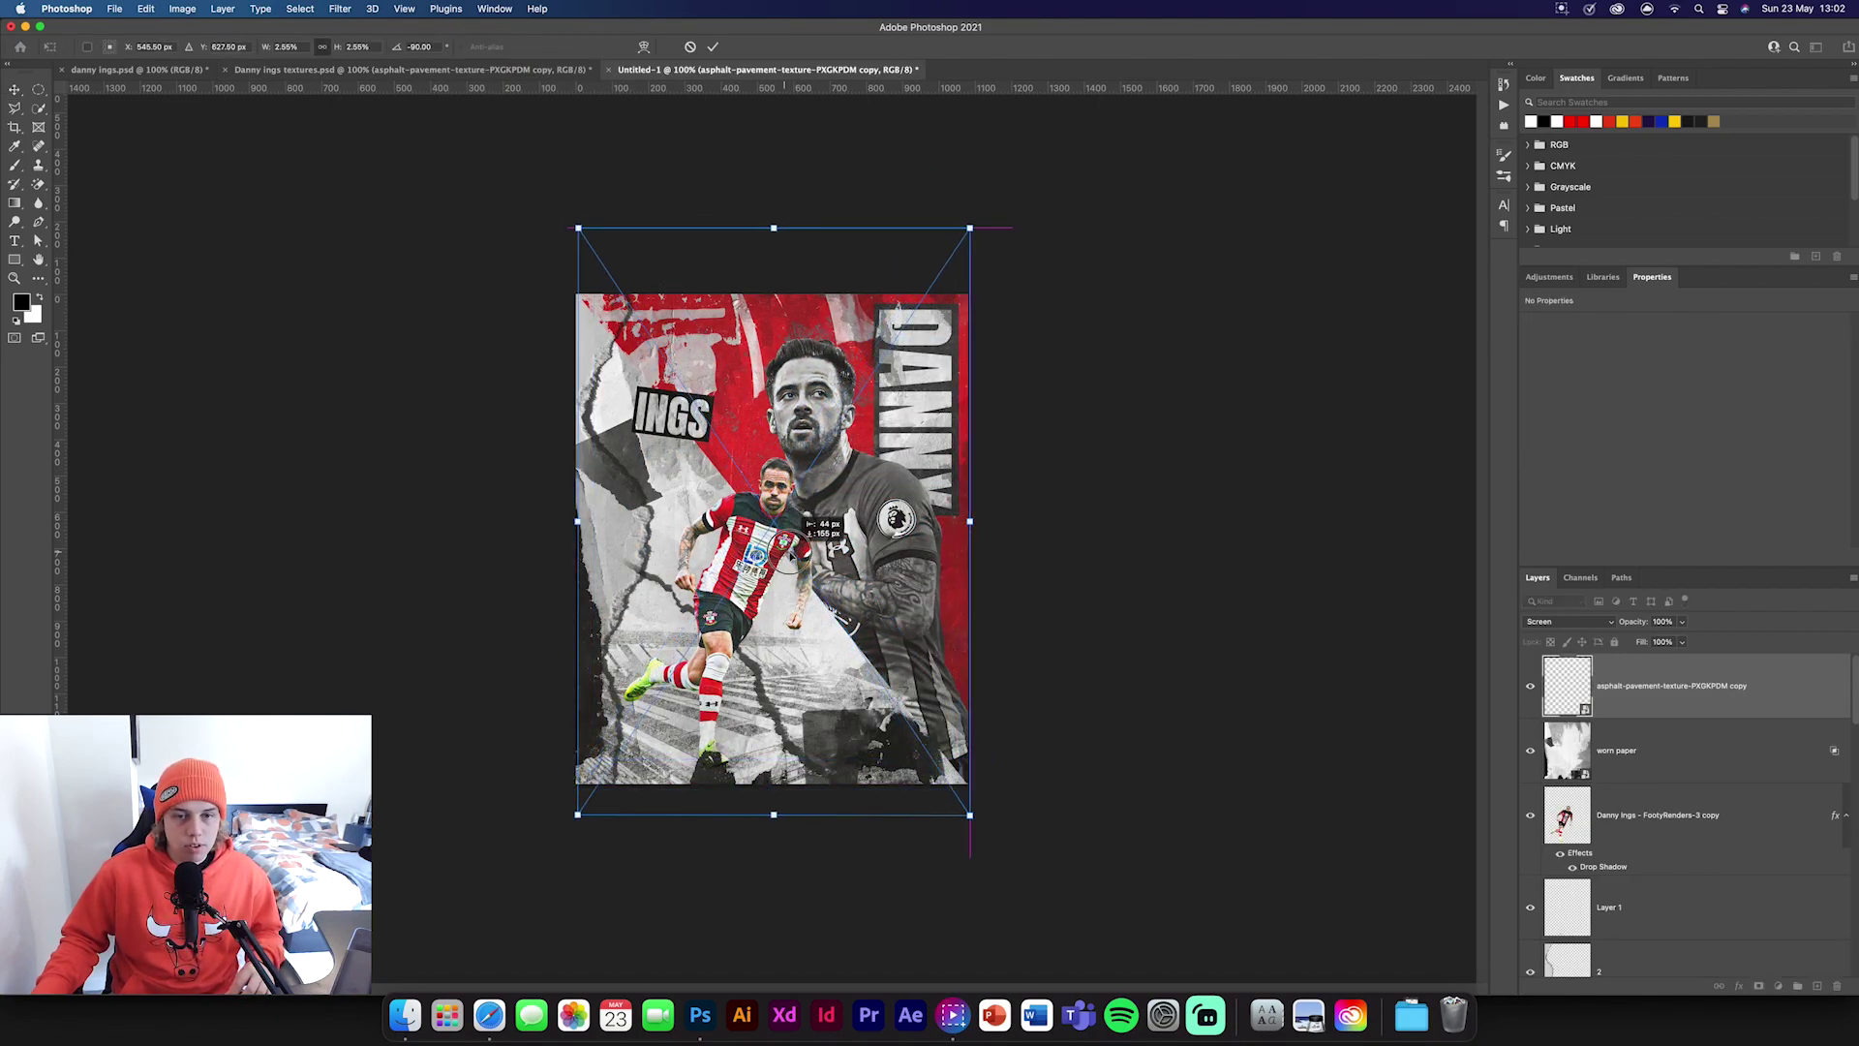
pyautogui.moveTo(971, 522); pyautogui.dragTo(1002, 520)
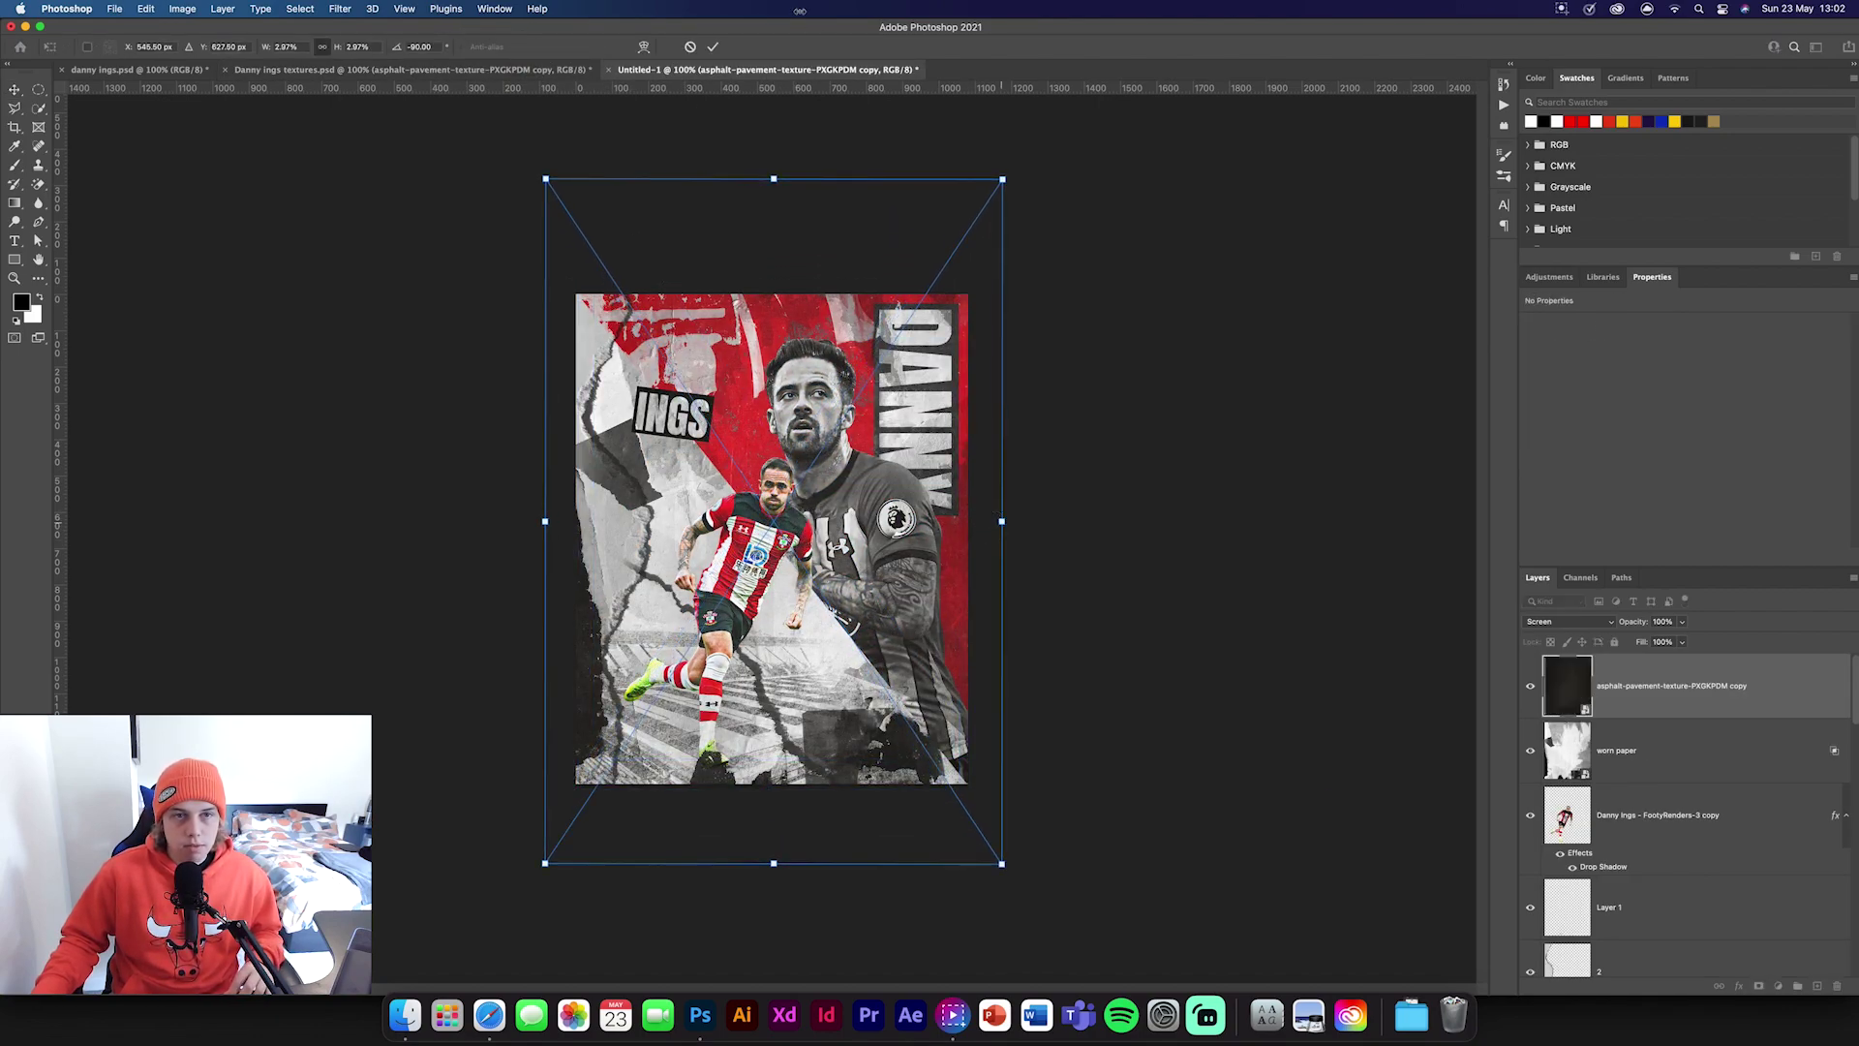
pyautogui.click(715, 48)
# Copy the texture20 overlay from Danny Ings textures.psd into Untitled-1 and scale it to about 1154 × 1485 px, covering the whole poster.
pyautogui.click(502, 70)
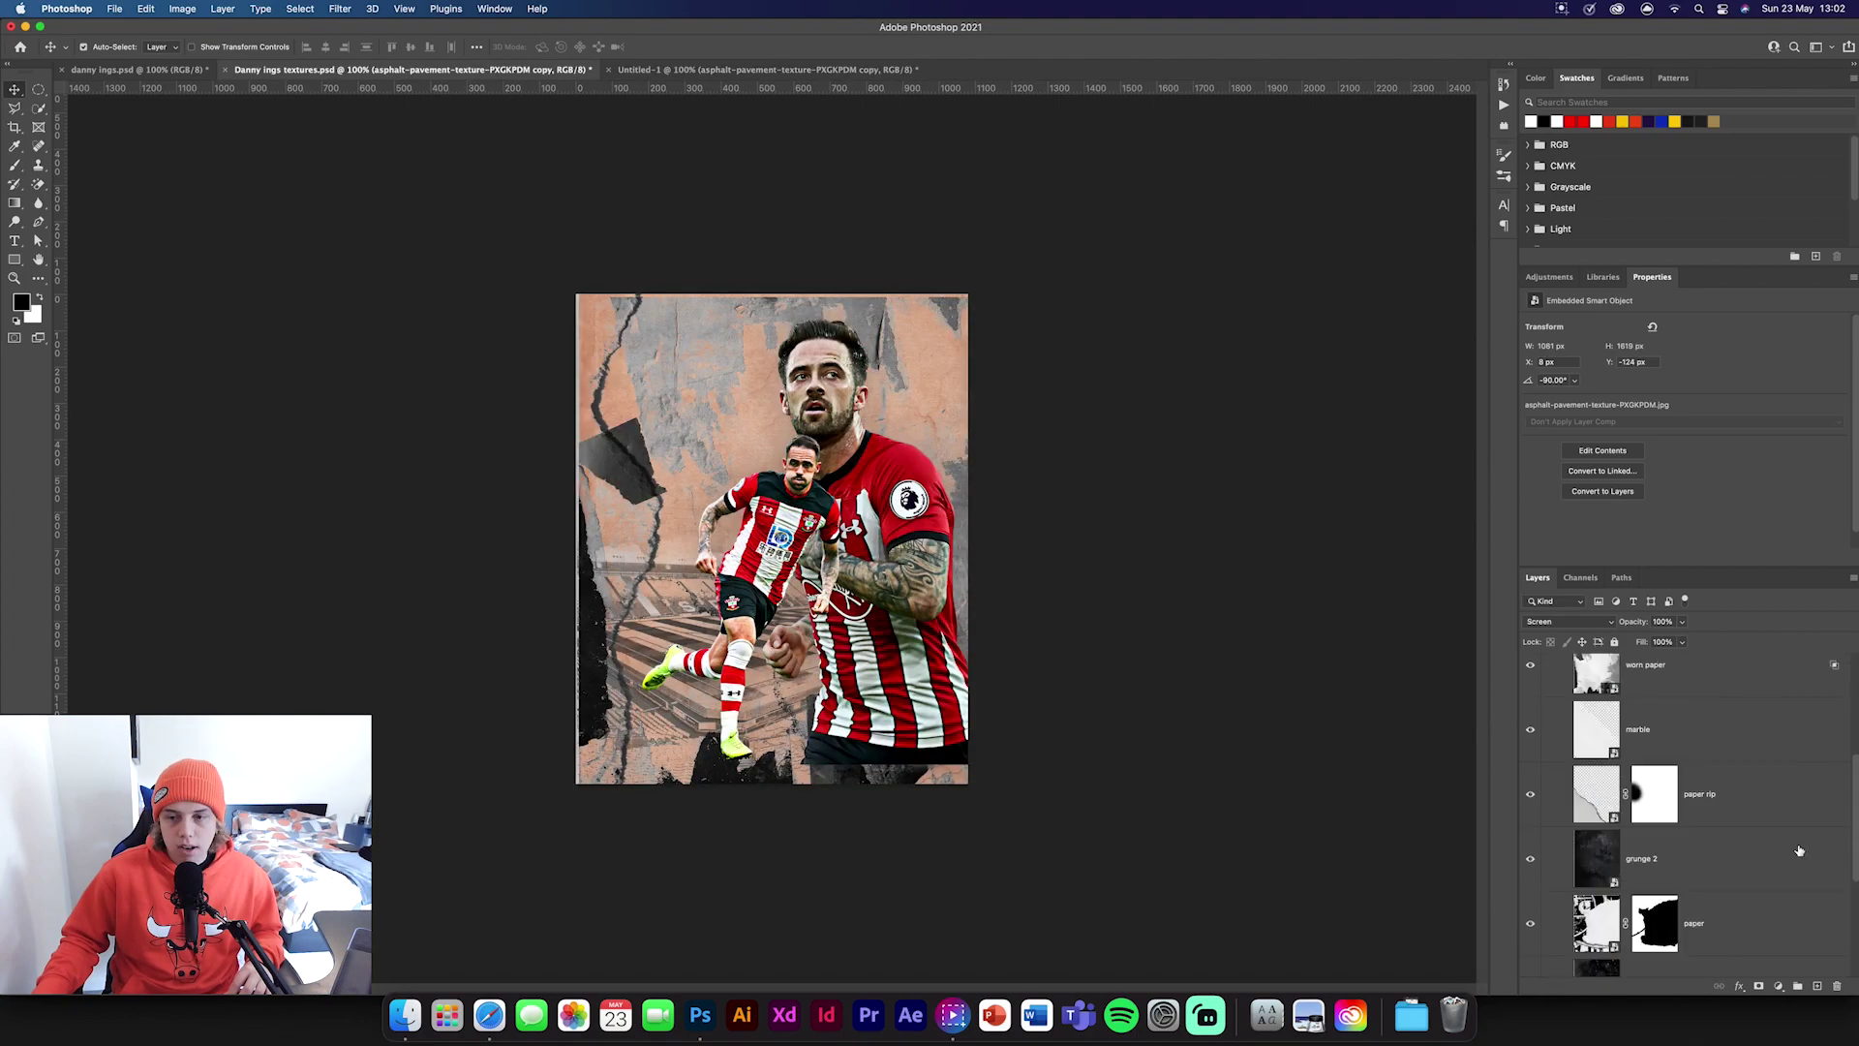
pyautogui.scroll(3, 1704, 775)
pyautogui.click(1692, 795)
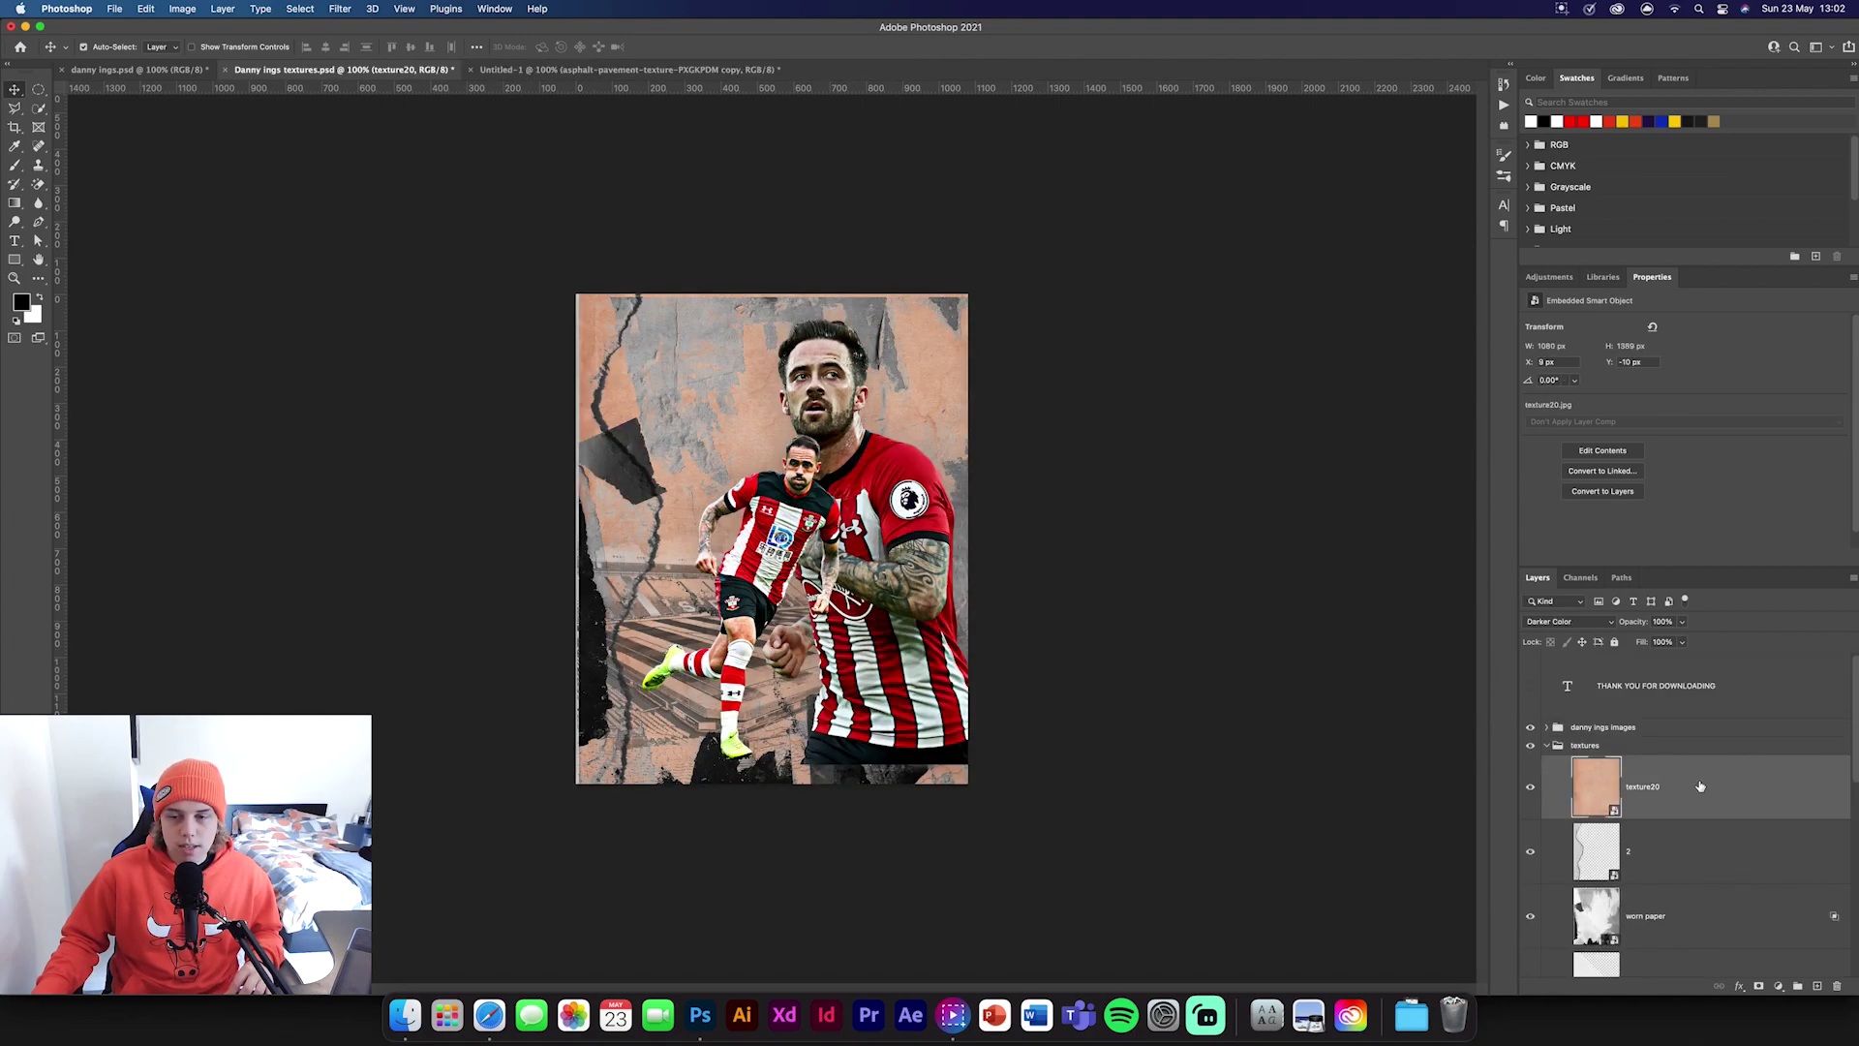
pyautogui.moveTo(1700, 786); pyautogui.dragTo(772, 541)
pyautogui.click(713, 46)
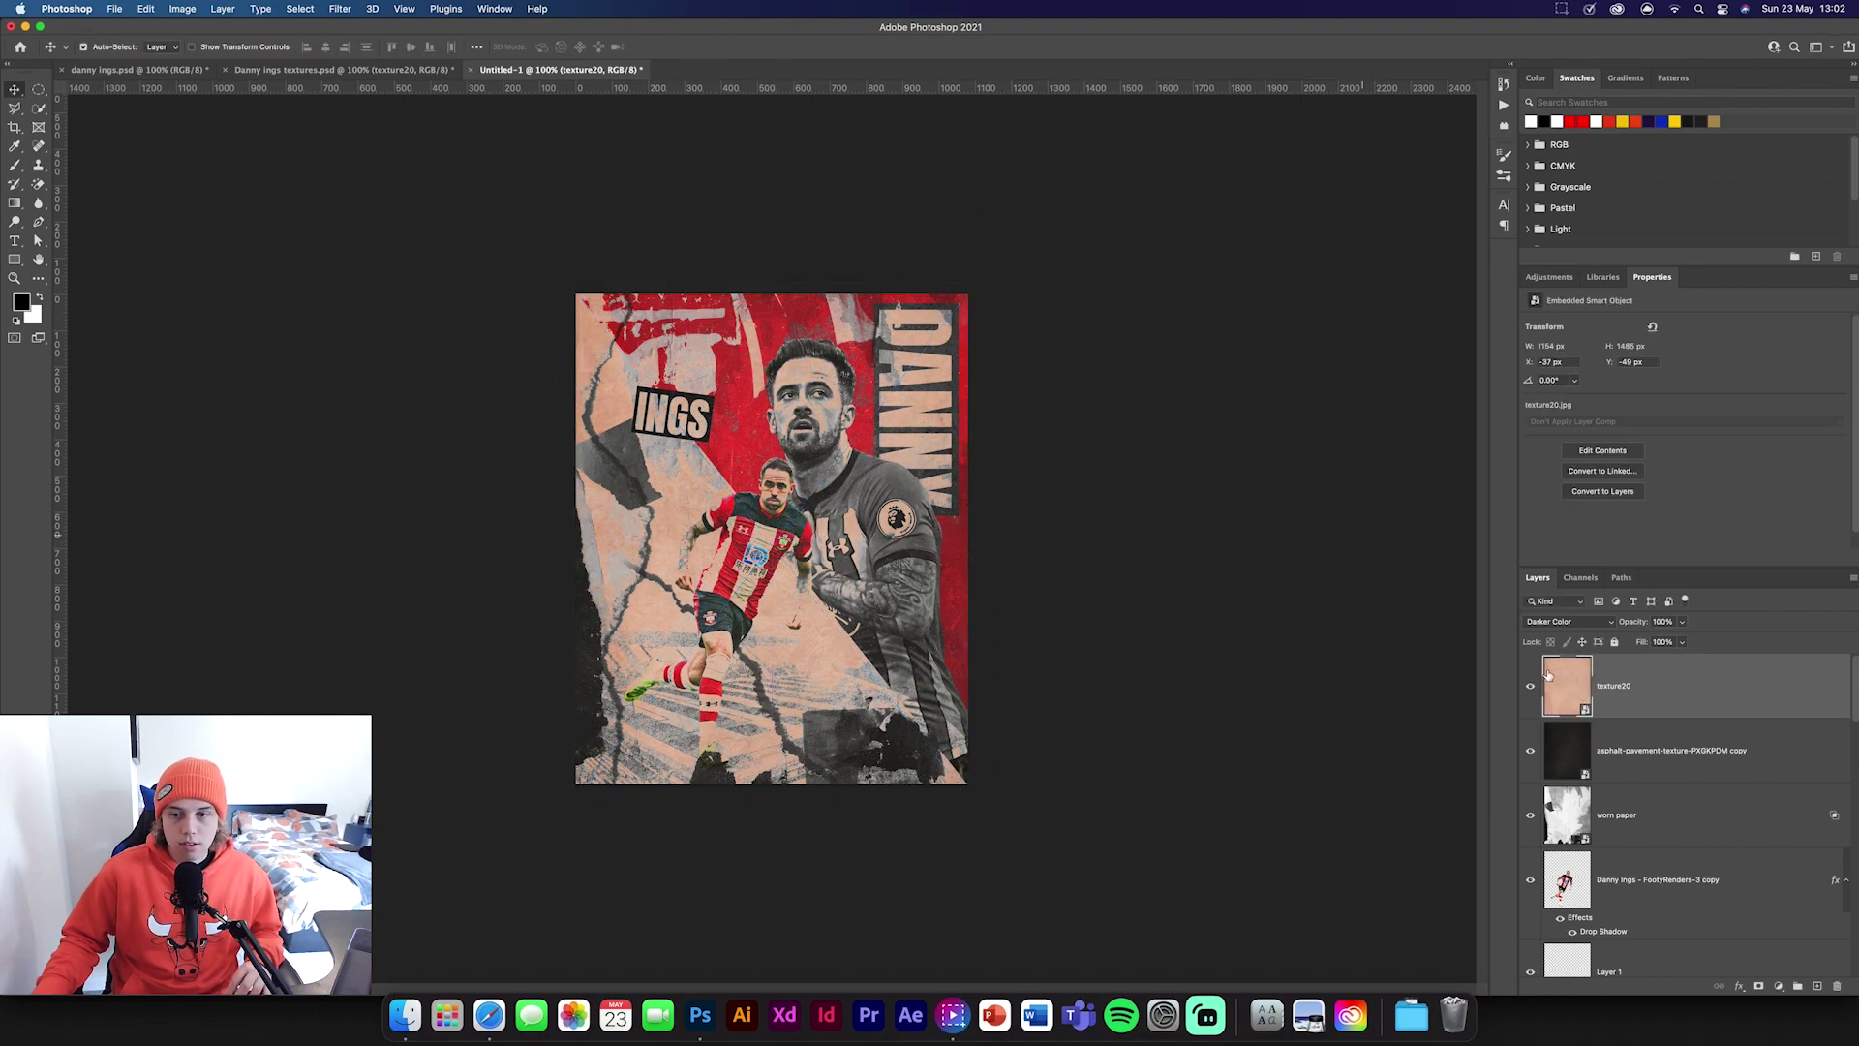
# Keep the texture20 overlay on Darker Color blending and hide the layer.
pyautogui.click(1569, 621)
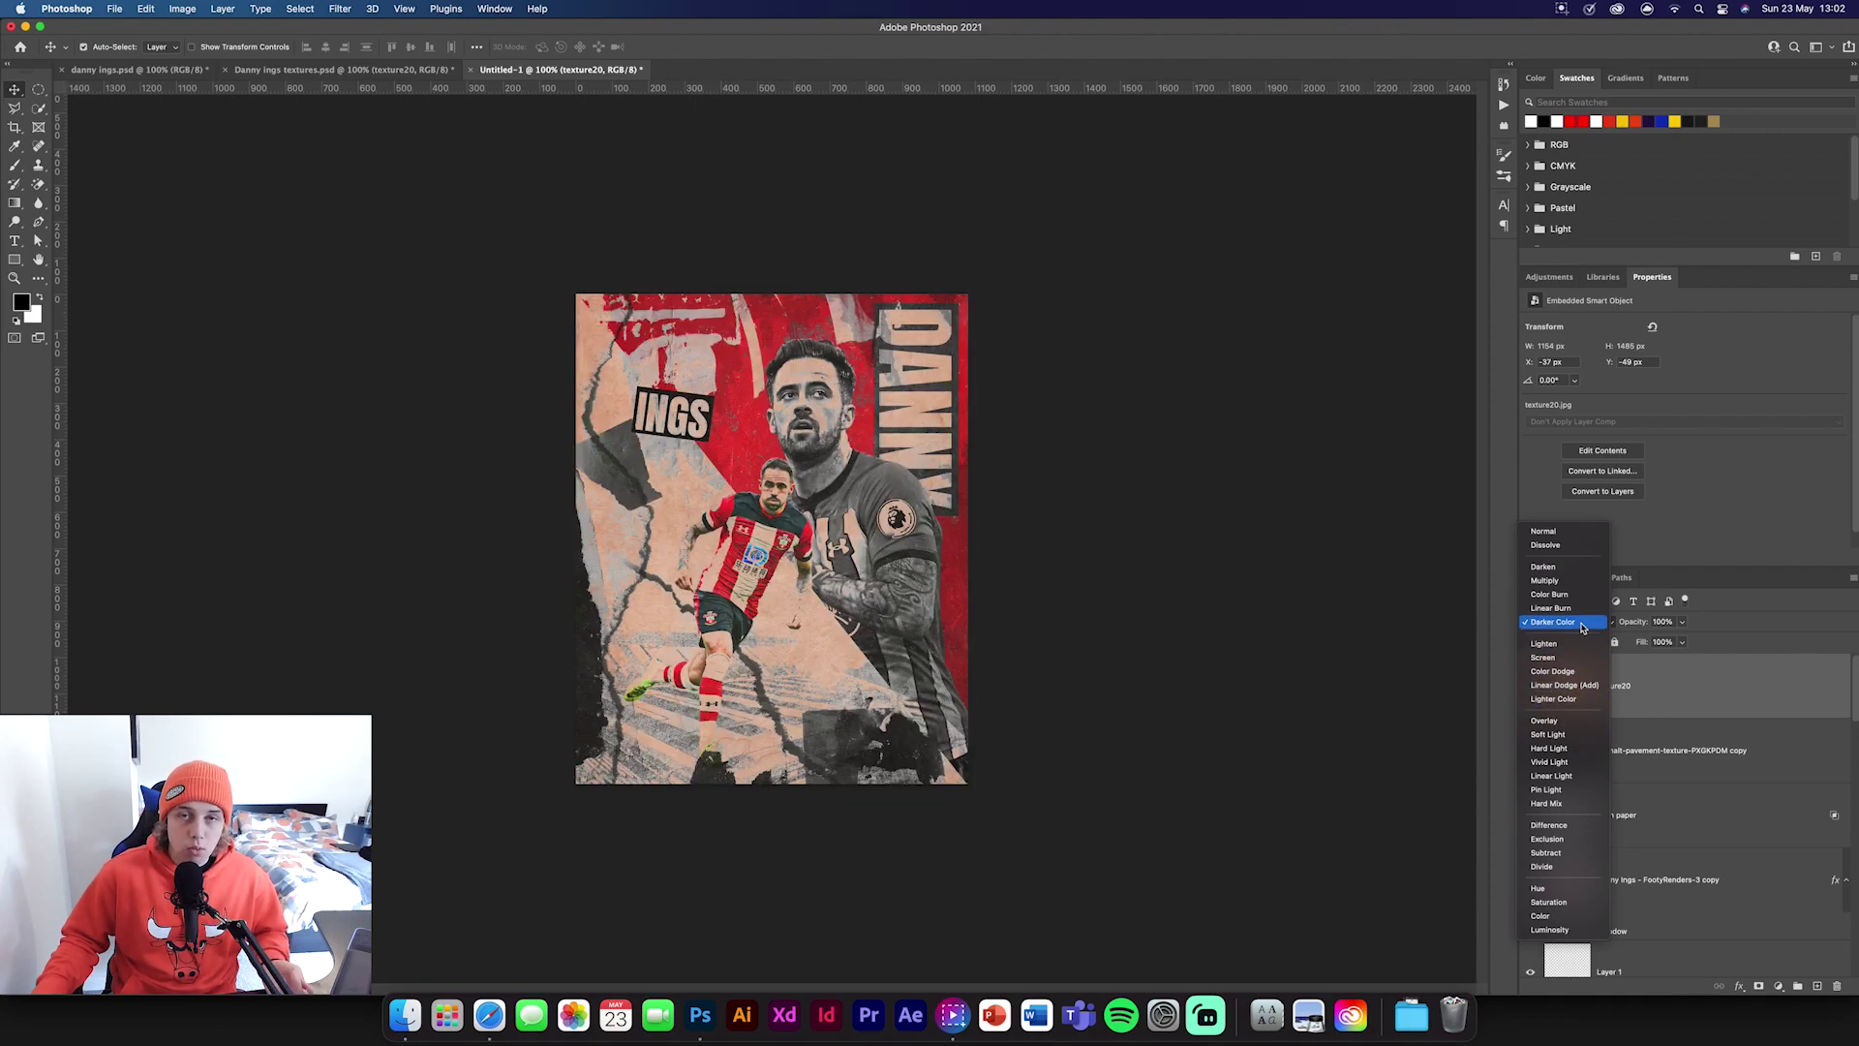
pyautogui.click(1582, 624)
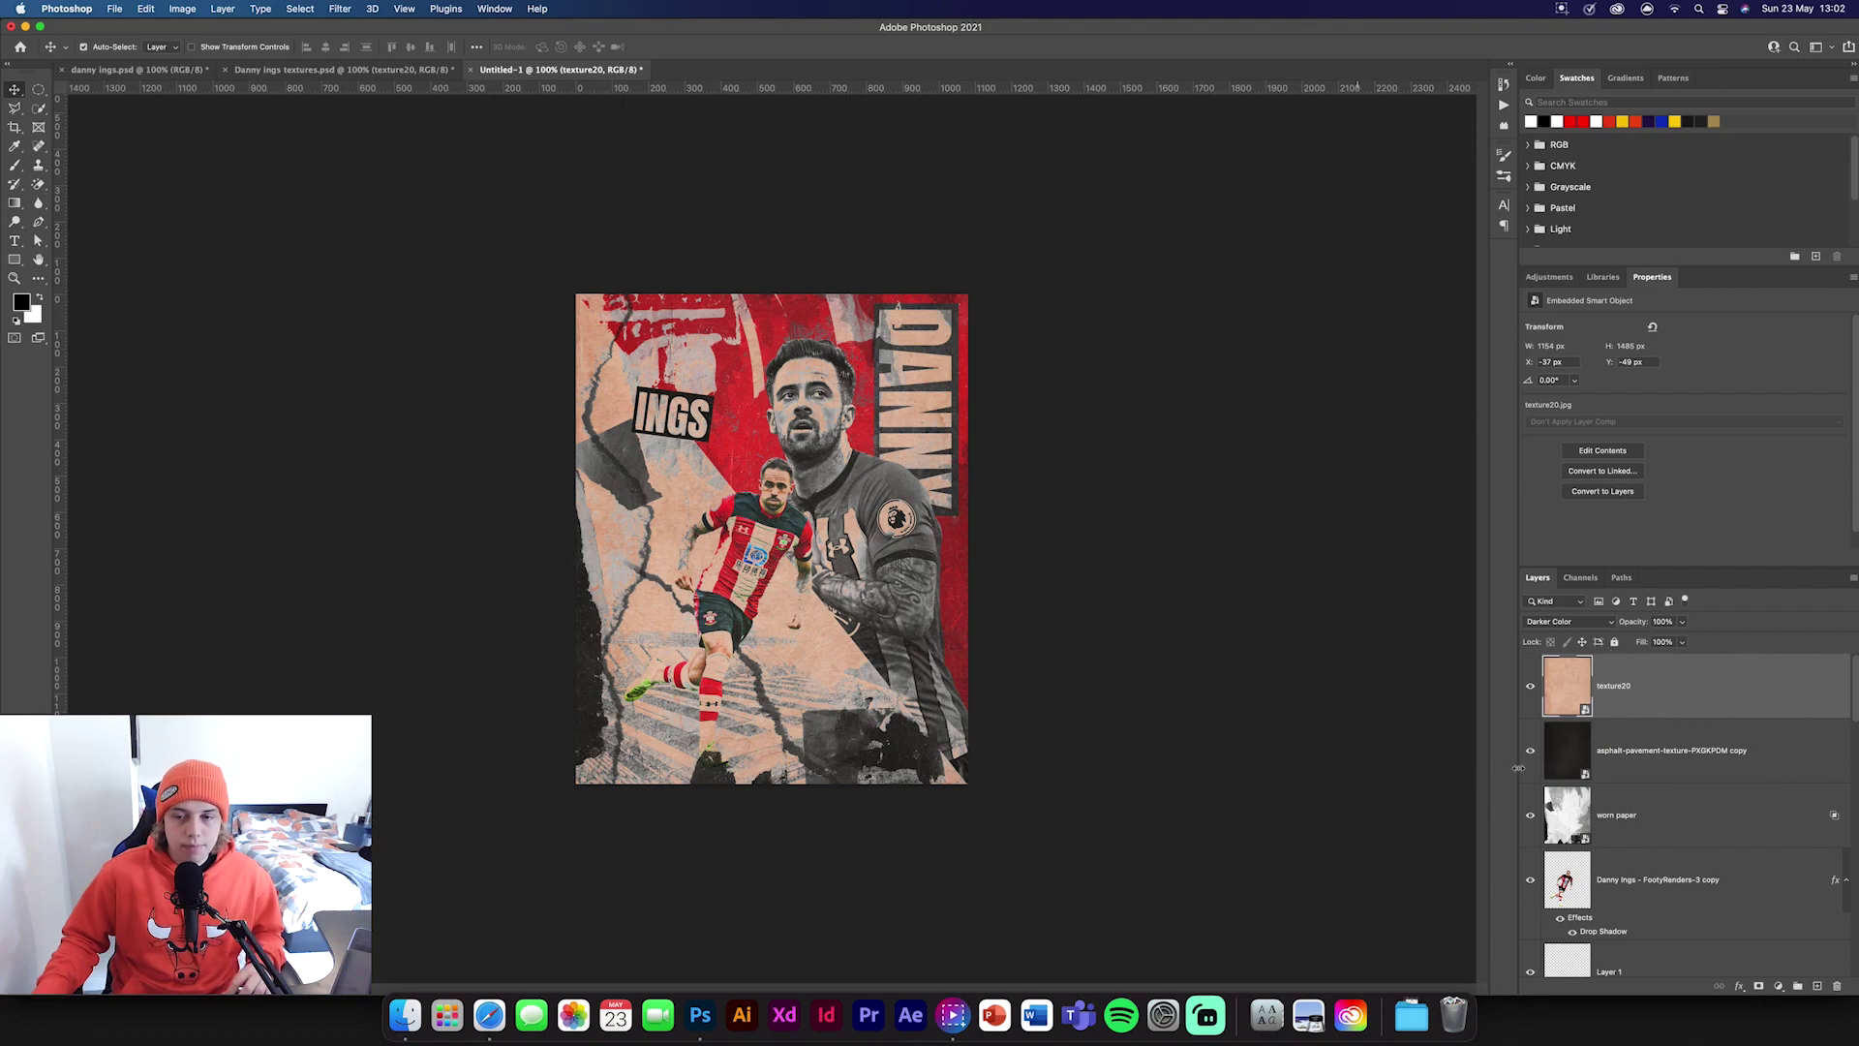
pyautogui.click(1531, 684)
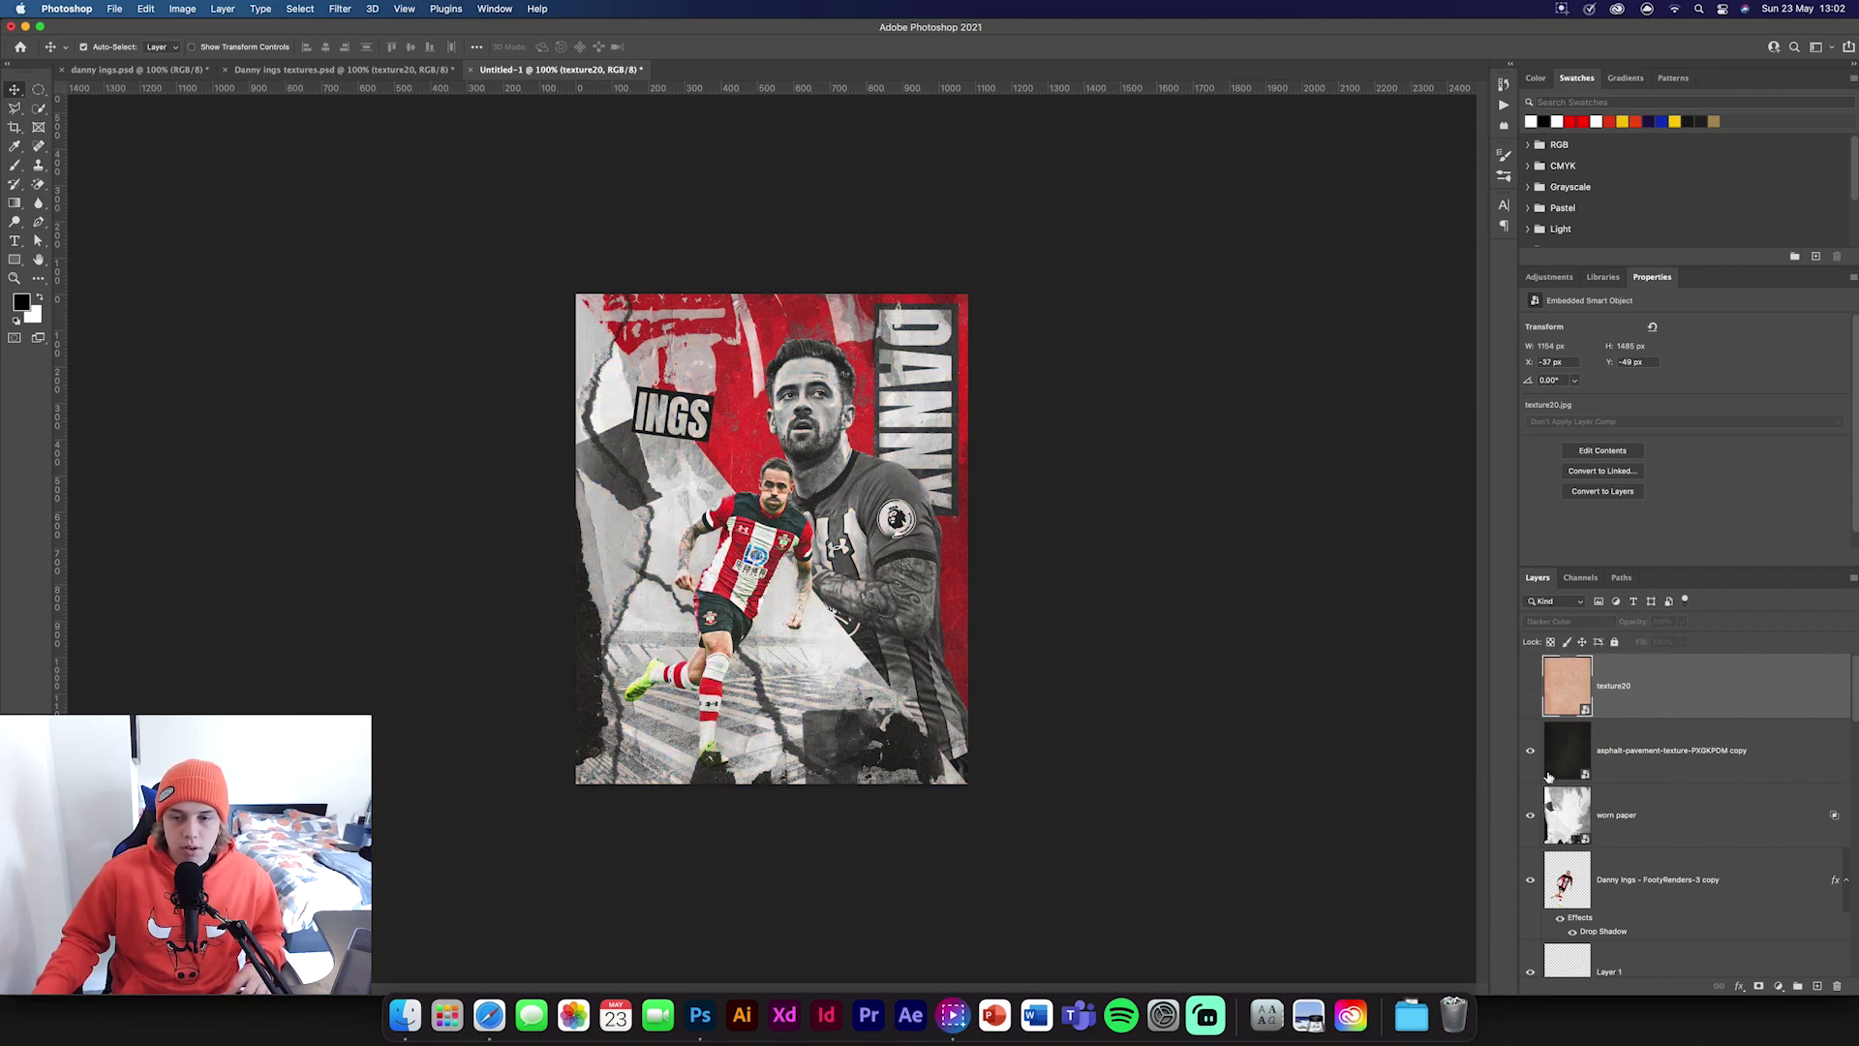
# Add the black 6 pt Anton text SOUTHHAMPTOM near the poster's lower-left corner, running past the left edge.
pyautogui.click(14, 240)
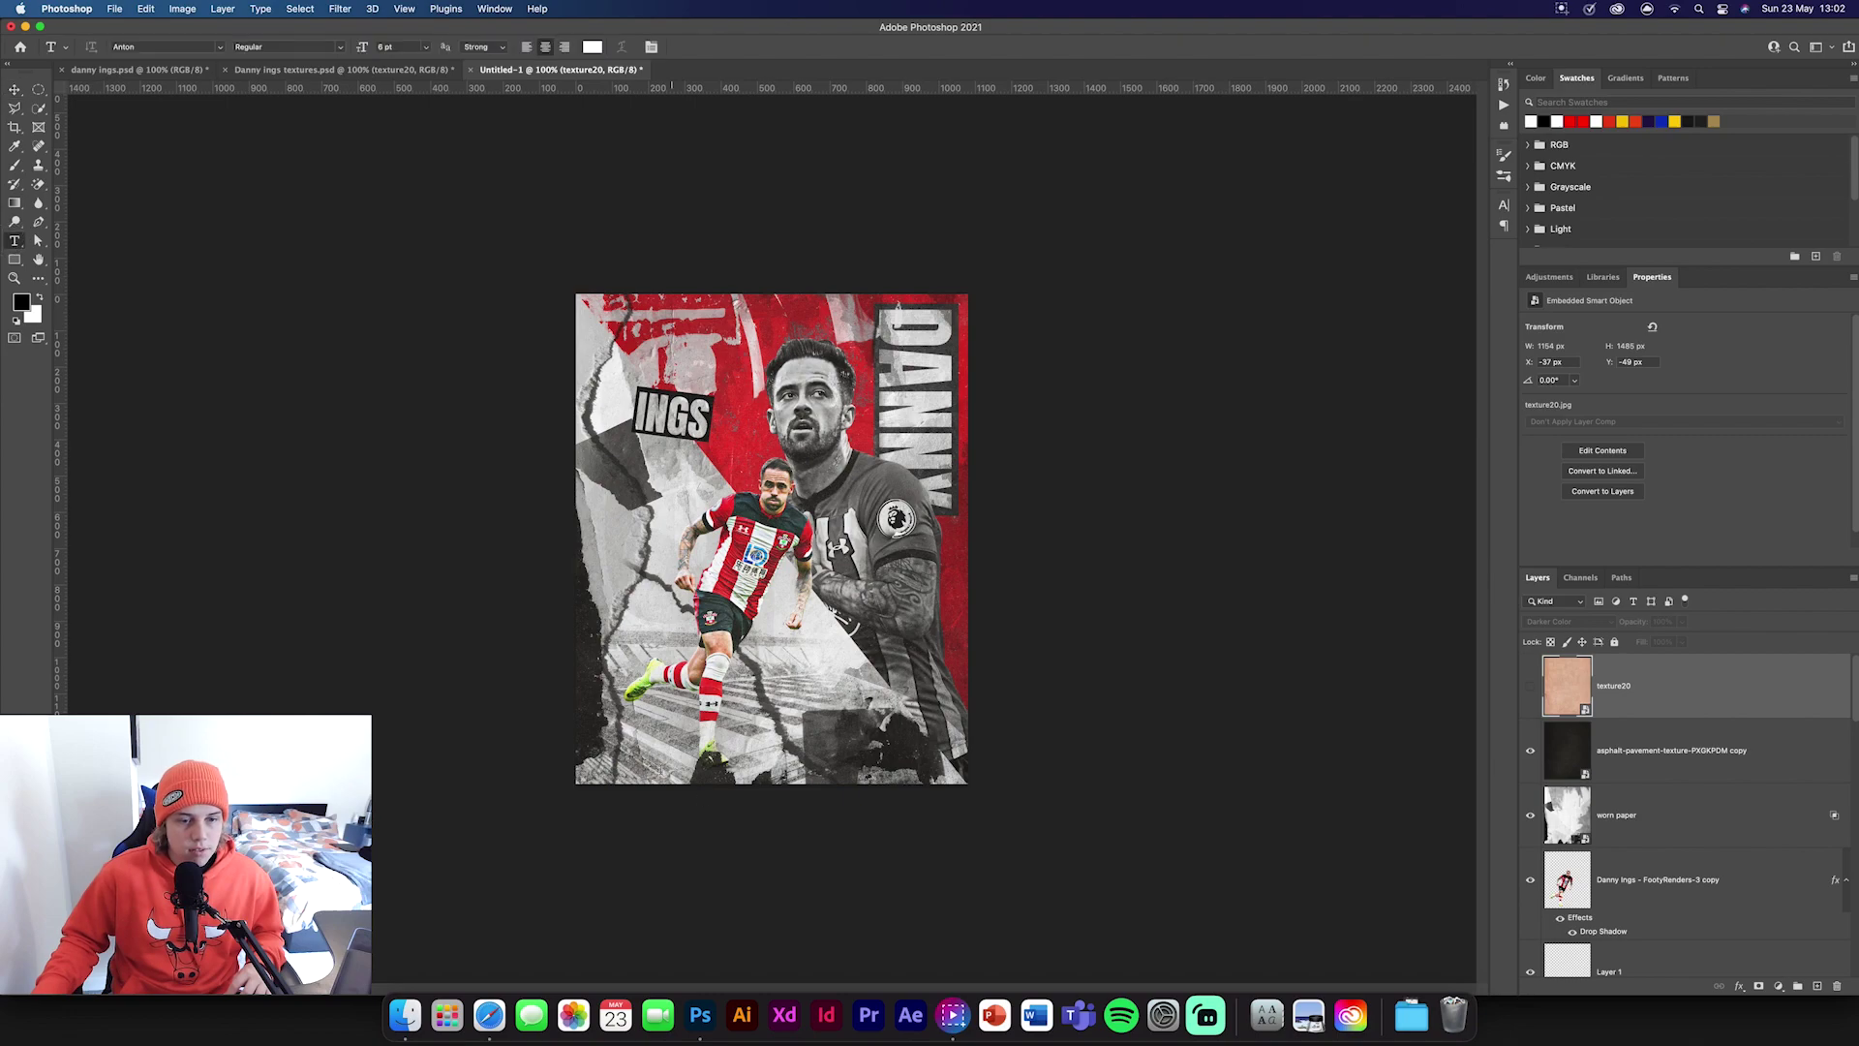
pyautogui.click(596, 774)
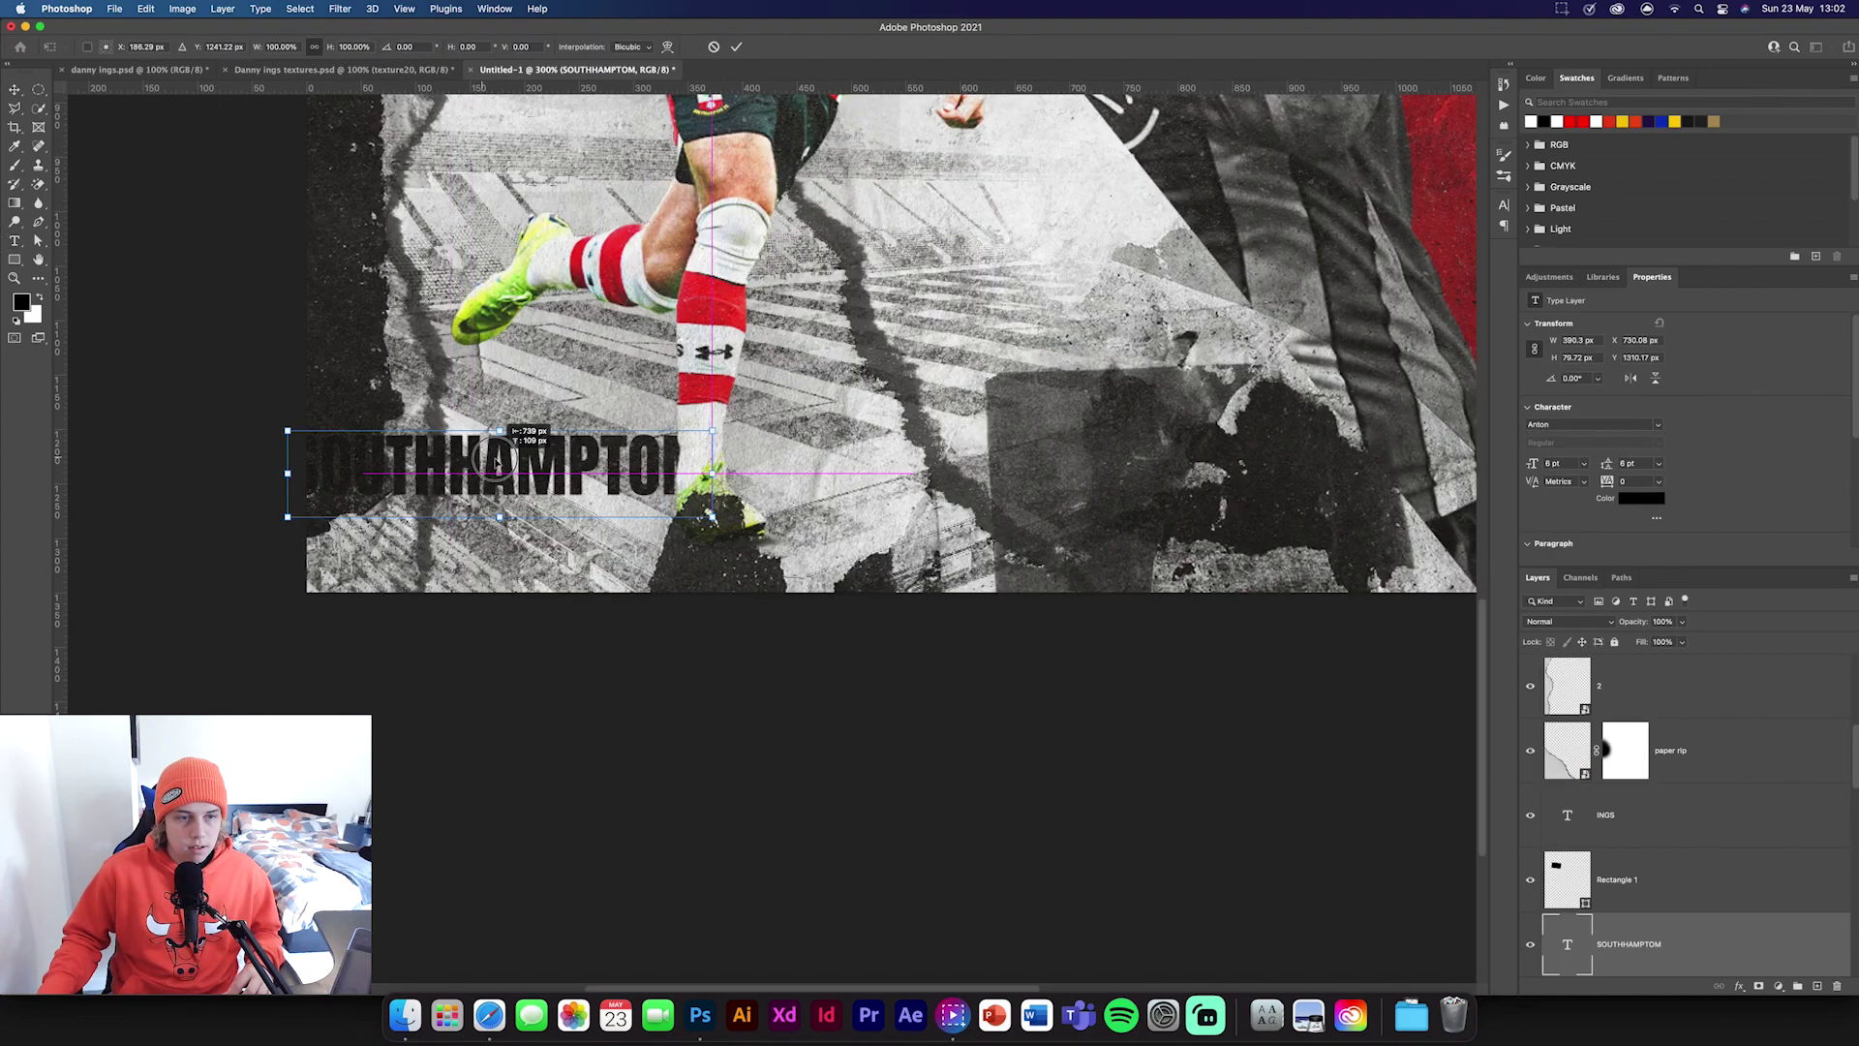
pyautogui.moveTo(482, 461); pyautogui.dragTo(437, 461)
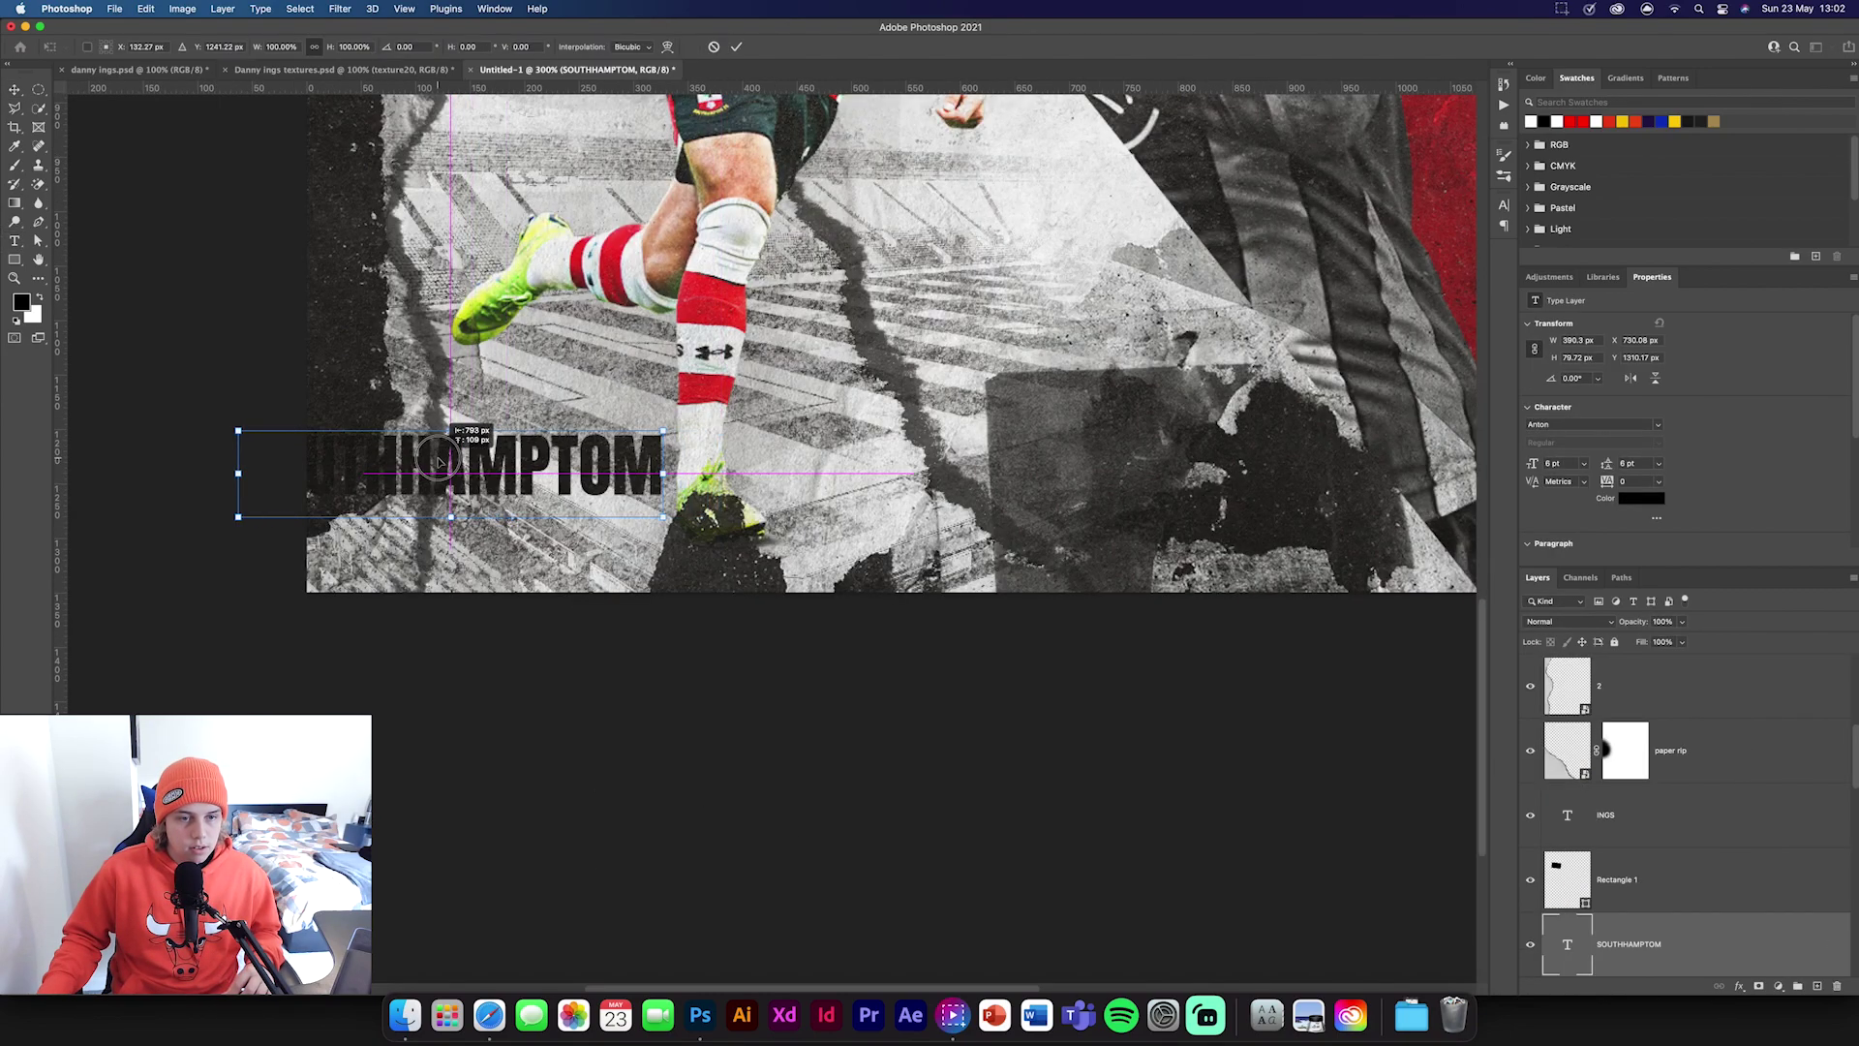
pyautogui.click(736, 46)
# Correct the last letter of the new text so that it reads SOUTHHAMPTON.
pyautogui.click(654, 472)
pyautogui.press('BackSpace')
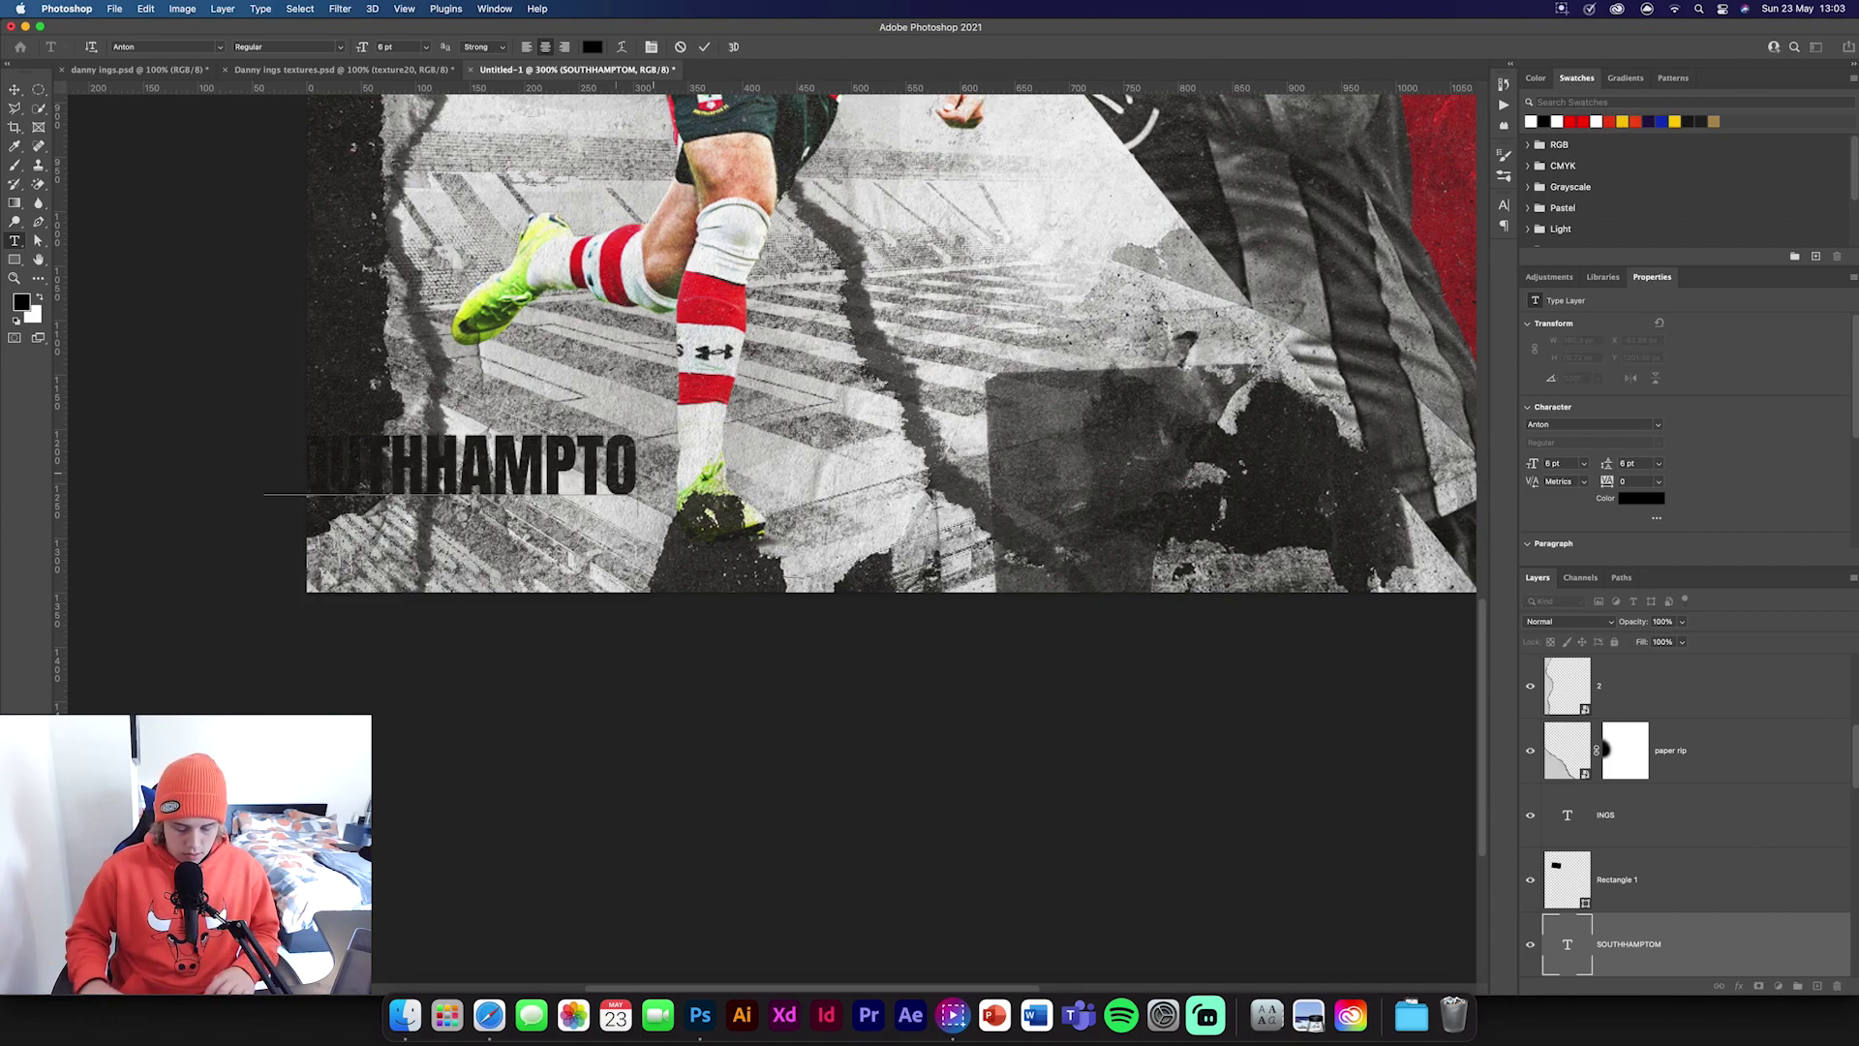
pyautogui.write('N')
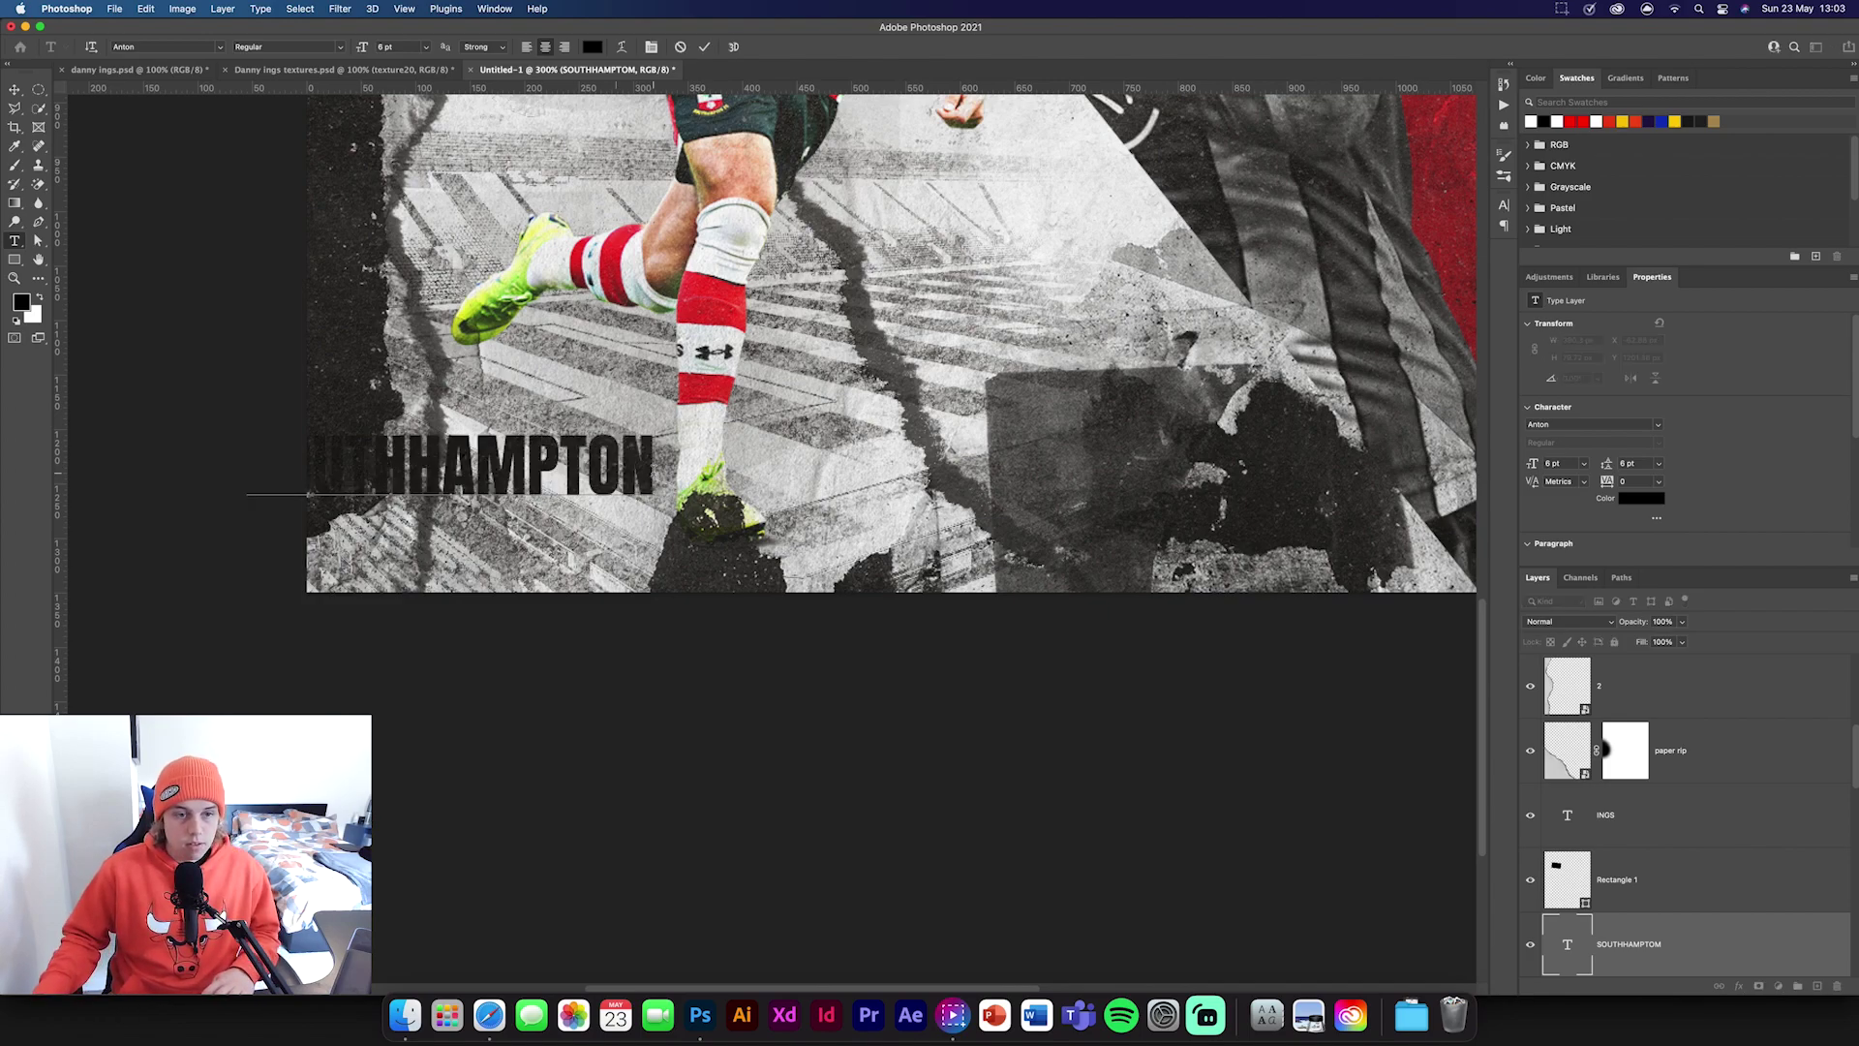
pyautogui.click(701, 48)
pyautogui.press('v')
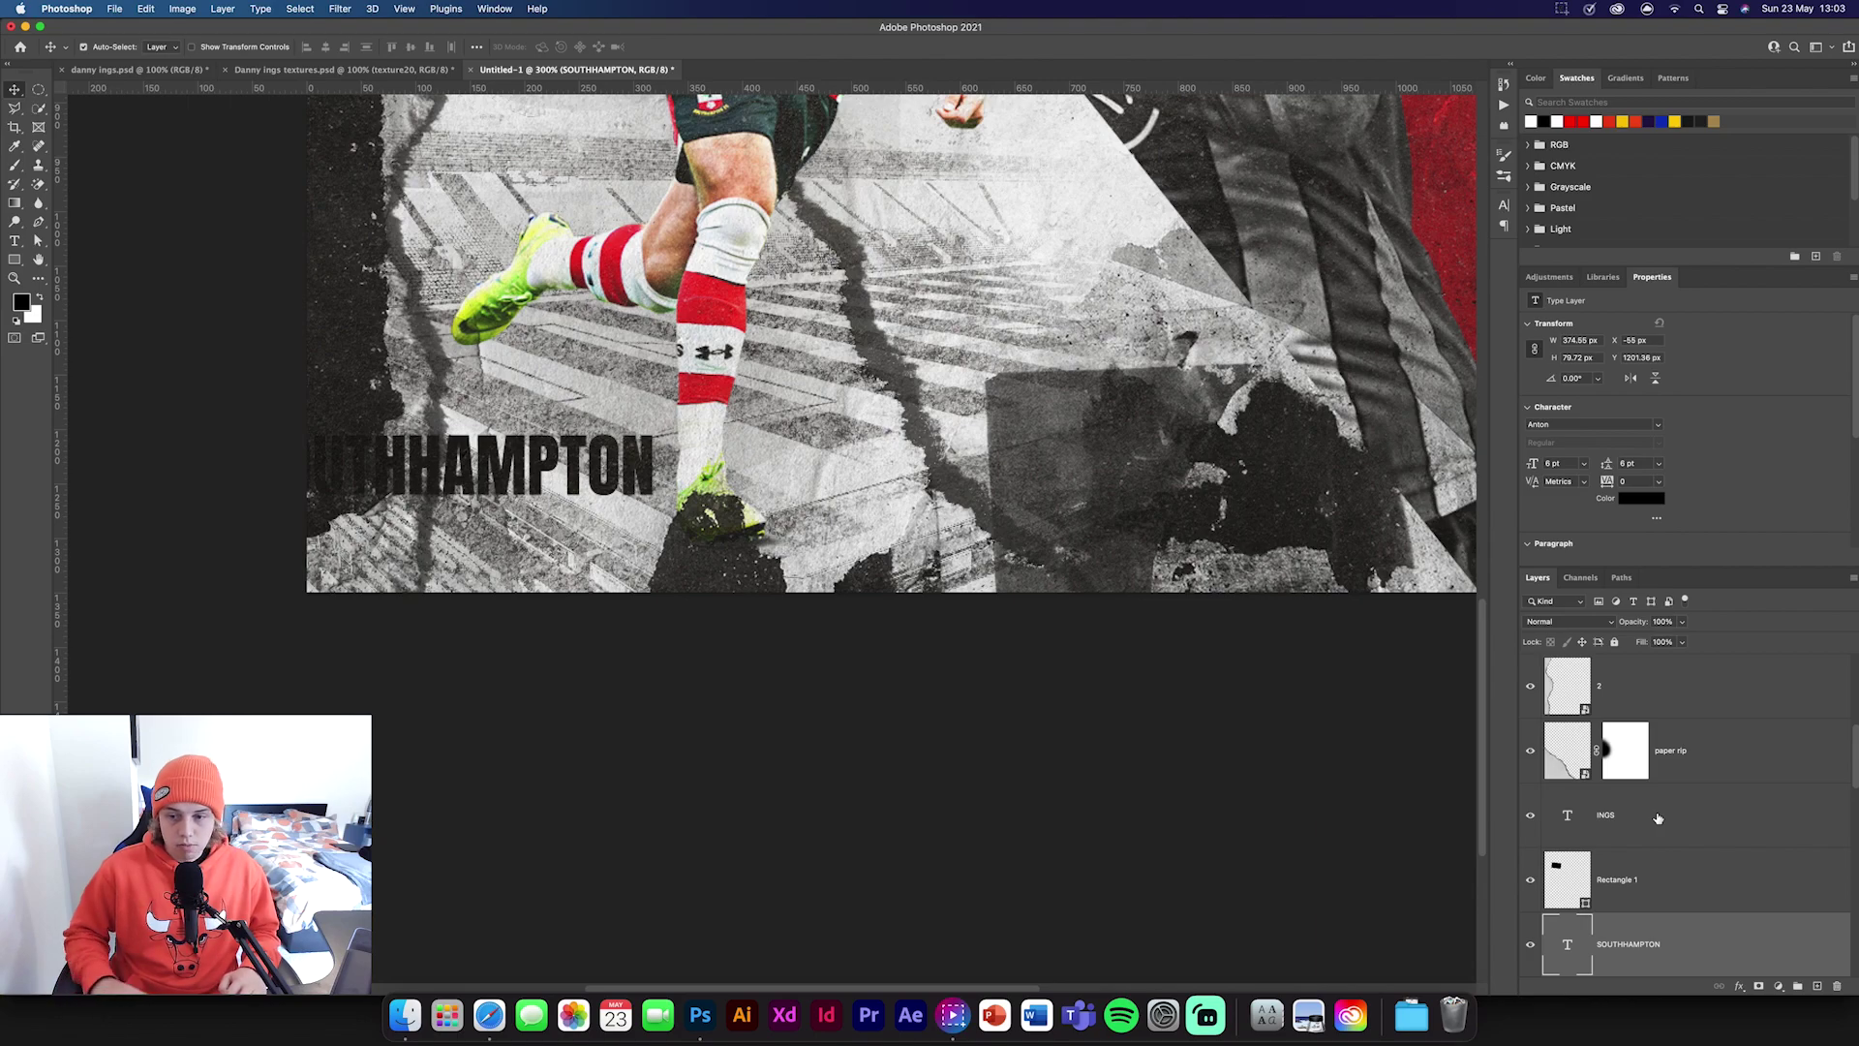
# Duplicate the SOUTHHAMPTON text and place the copy beside the original on the same line, leaving a small gap.
pyautogui.press('i')
pyautogui.press('super+k')
pyautogui.click(1272, 338)
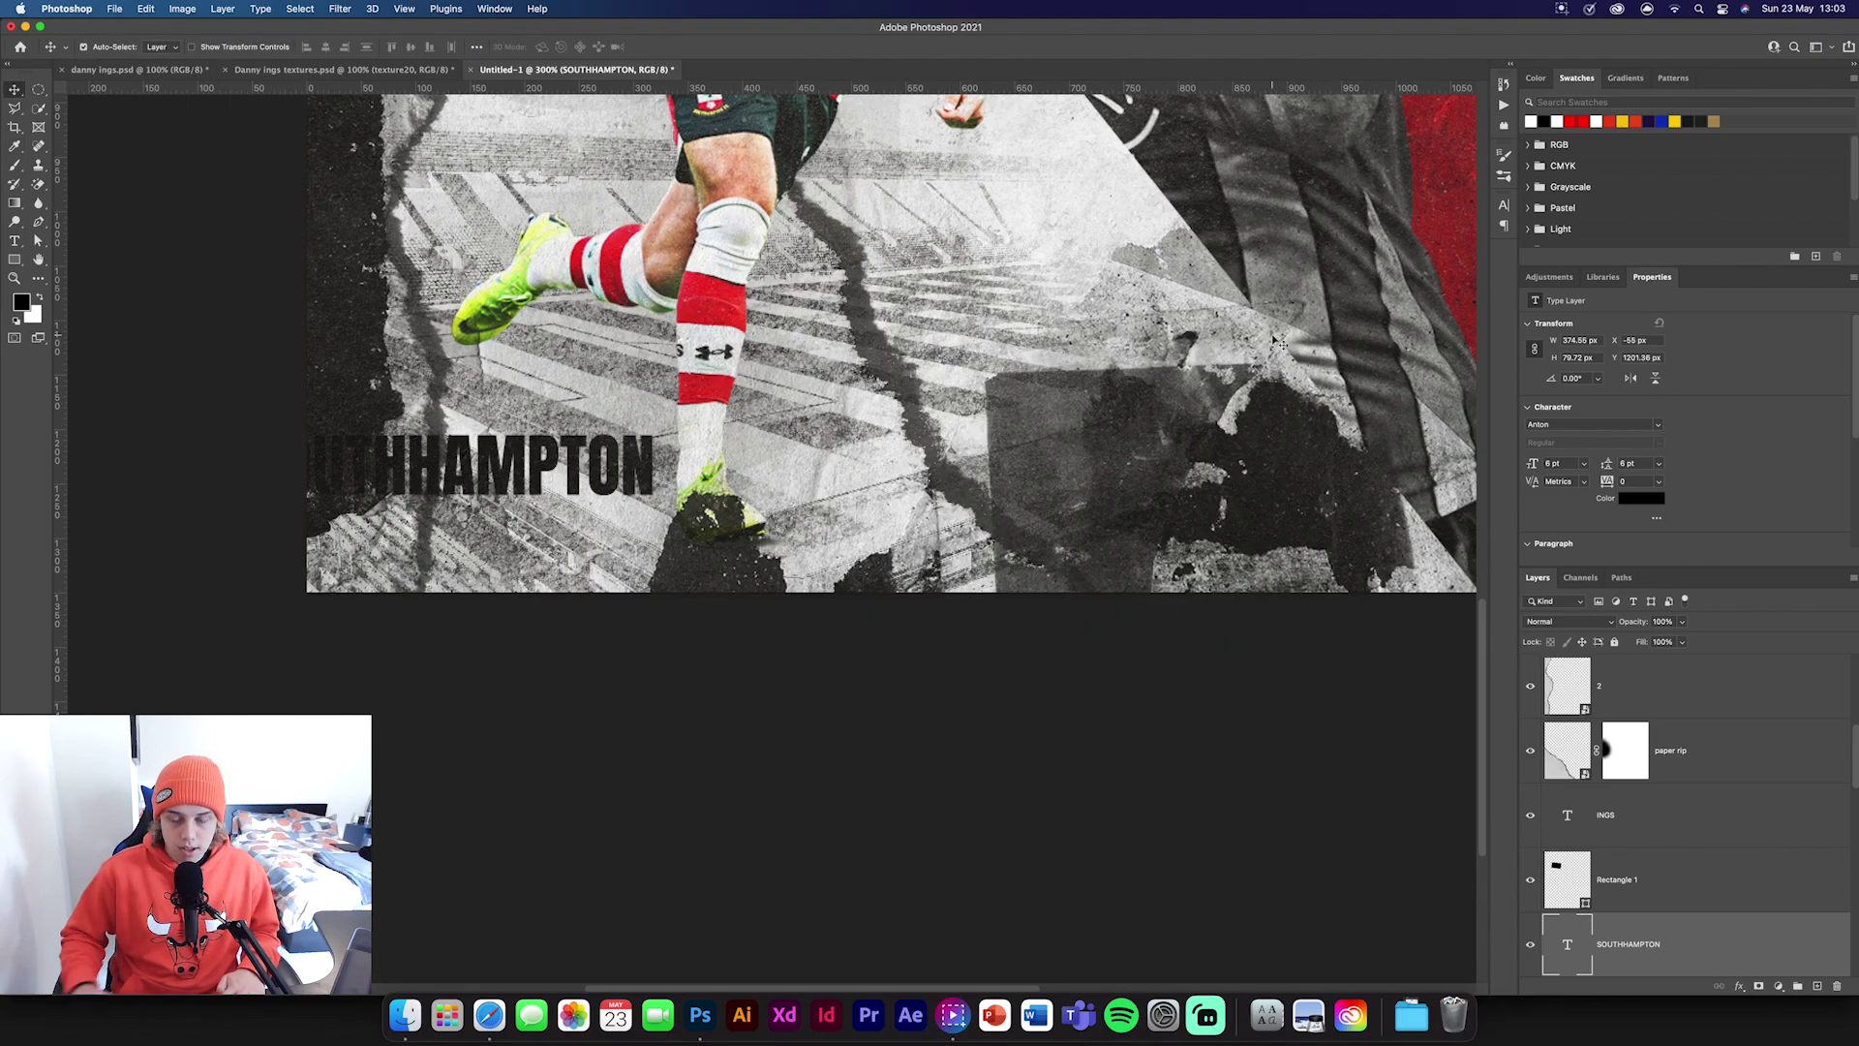
pyautogui.press('v')
pyautogui.press('super+j')
pyautogui.press('super+t')
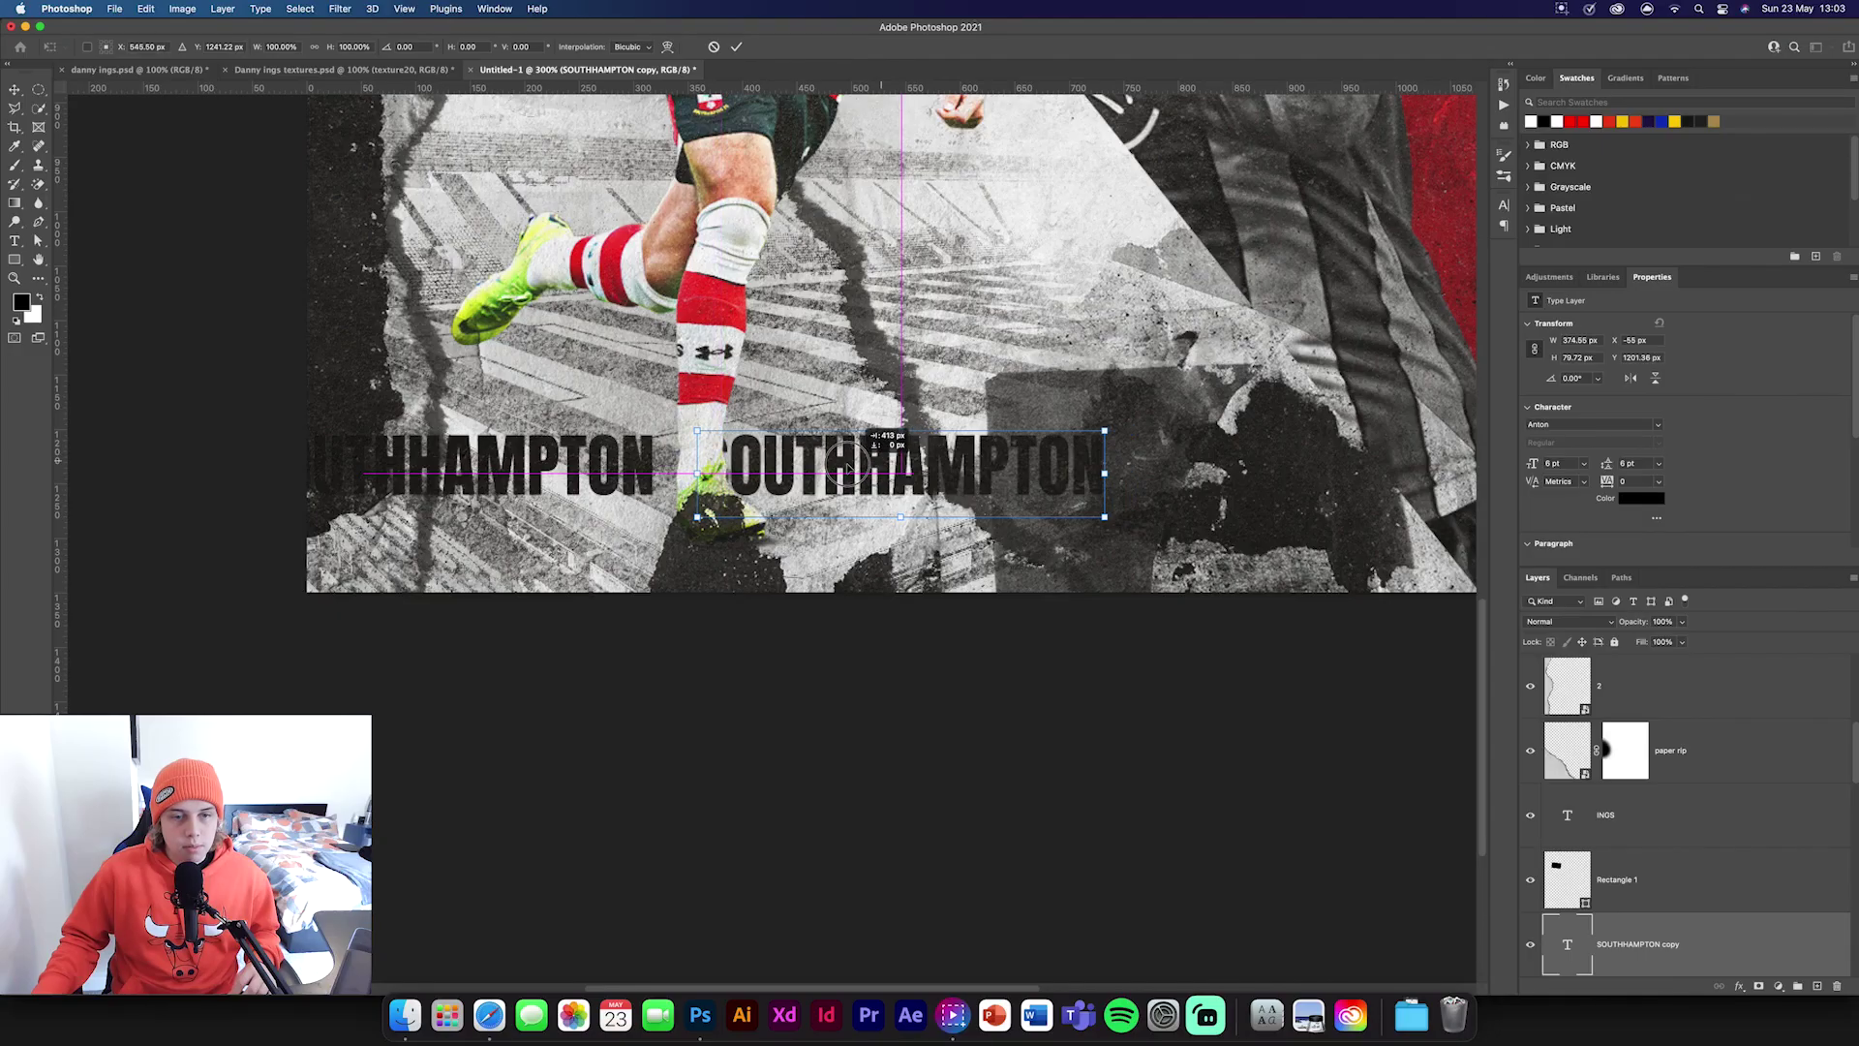
pyautogui.press('Left')
pyautogui.press('Left')
pyautogui.press('Left')
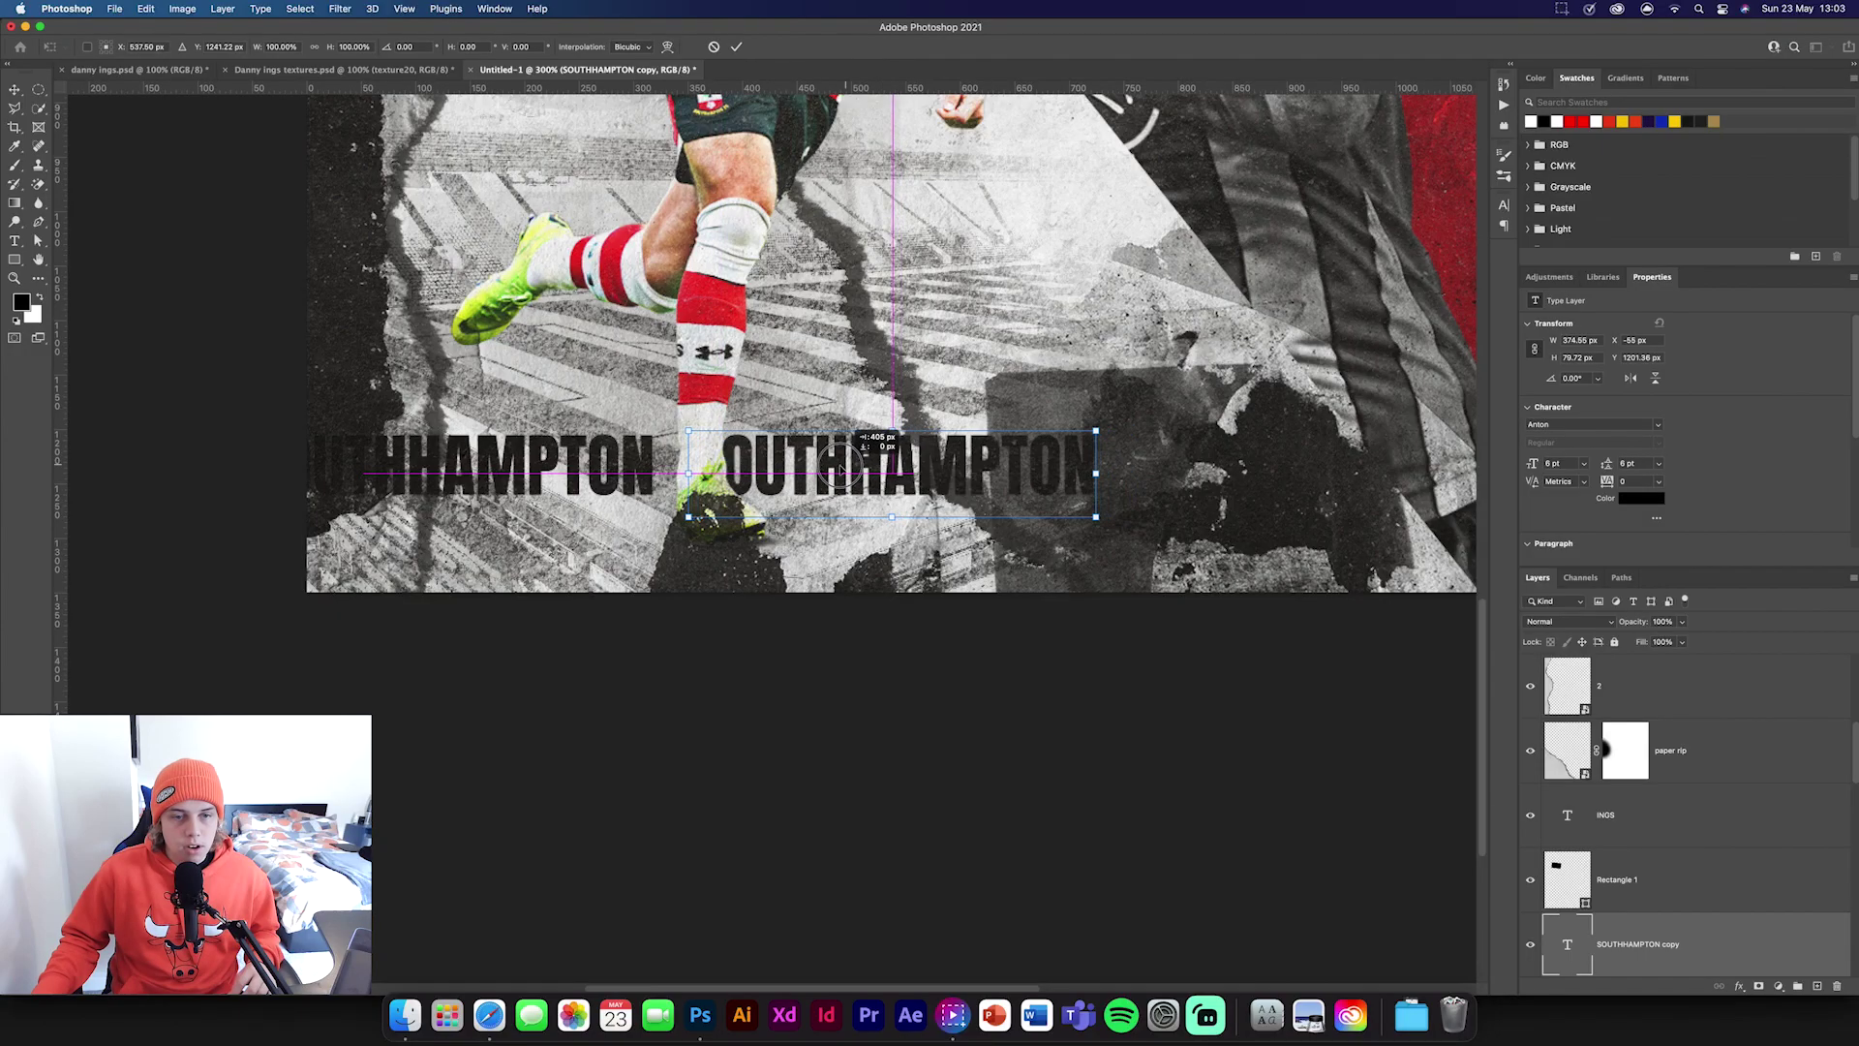
pyautogui.click(737, 48)
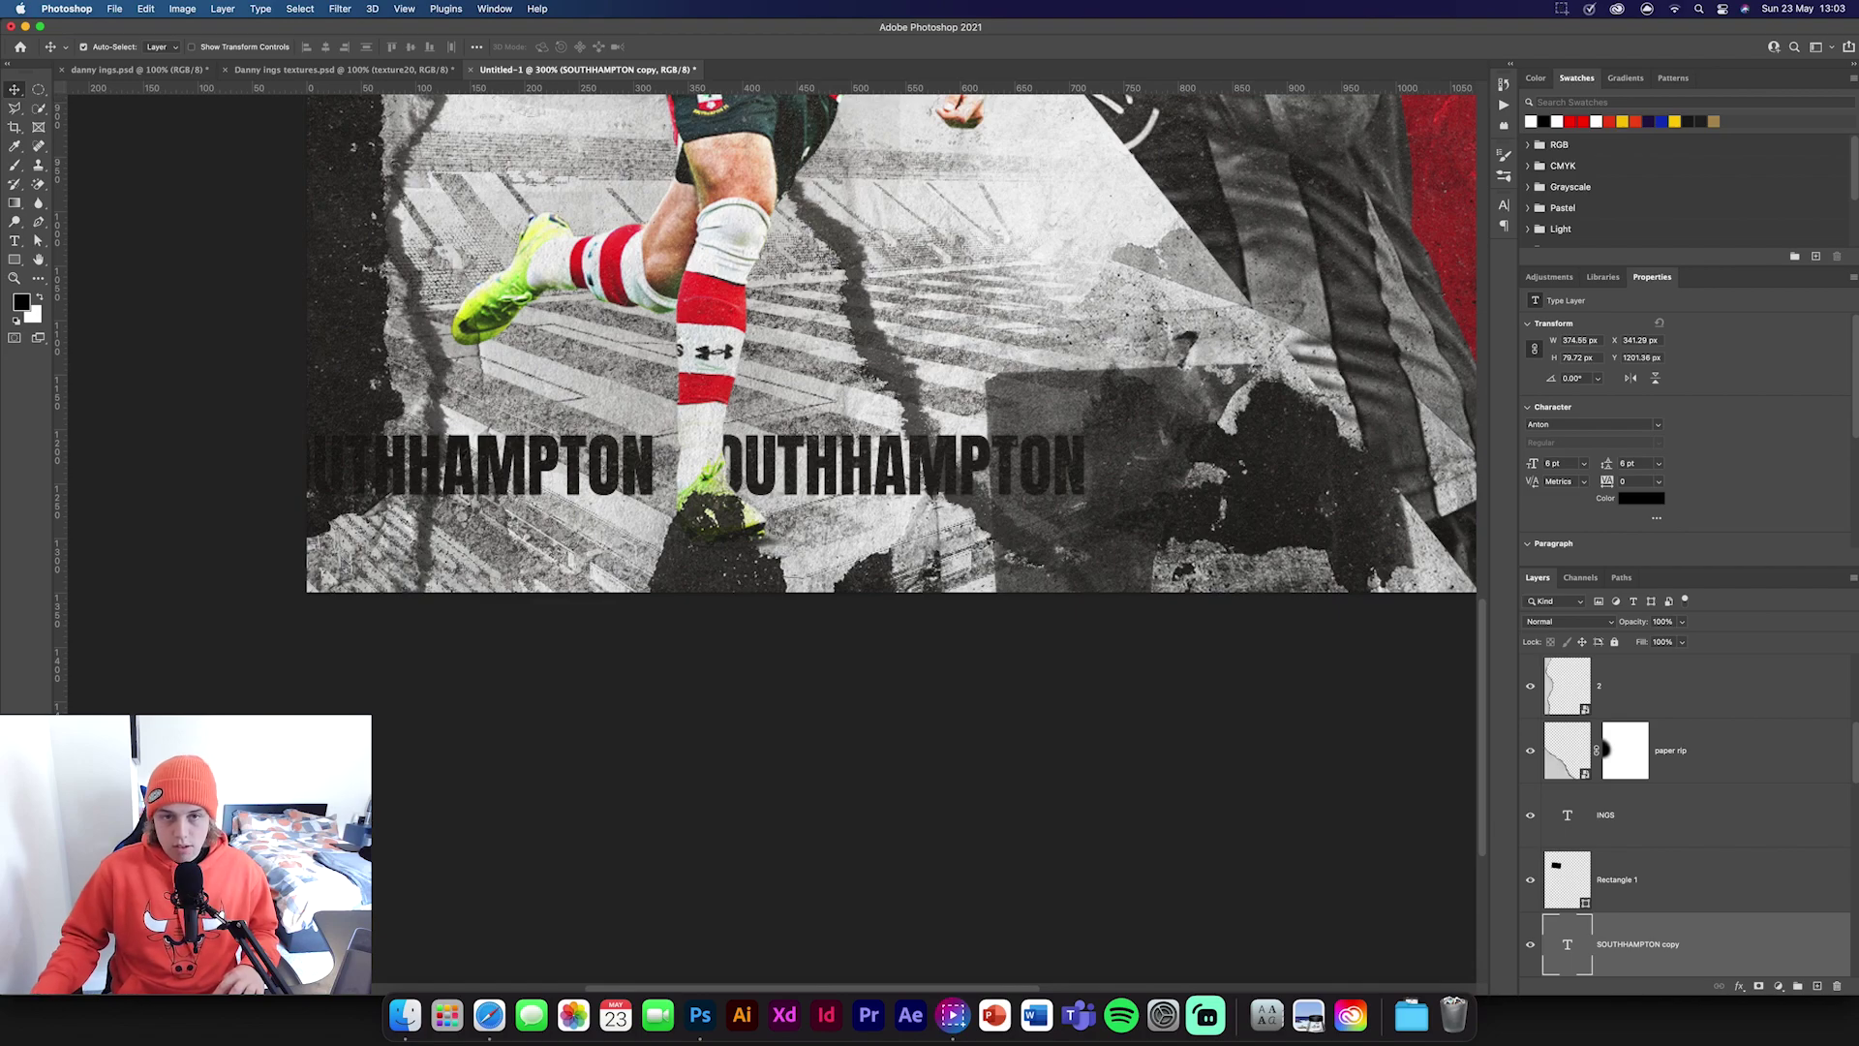
# Duplicate both SOUTHHAMPTON texts together and place the copies on the same line so the row crosses the poster's right edge.
pyautogui.moveTo(1238, 494); pyautogui.dragTo(1090, 539)
pyautogui.scroll(-2, 1715, 875)
pyautogui.keyDown('shift'); pyautogui.click(1707, 909); pyautogui.keyUp('shift')
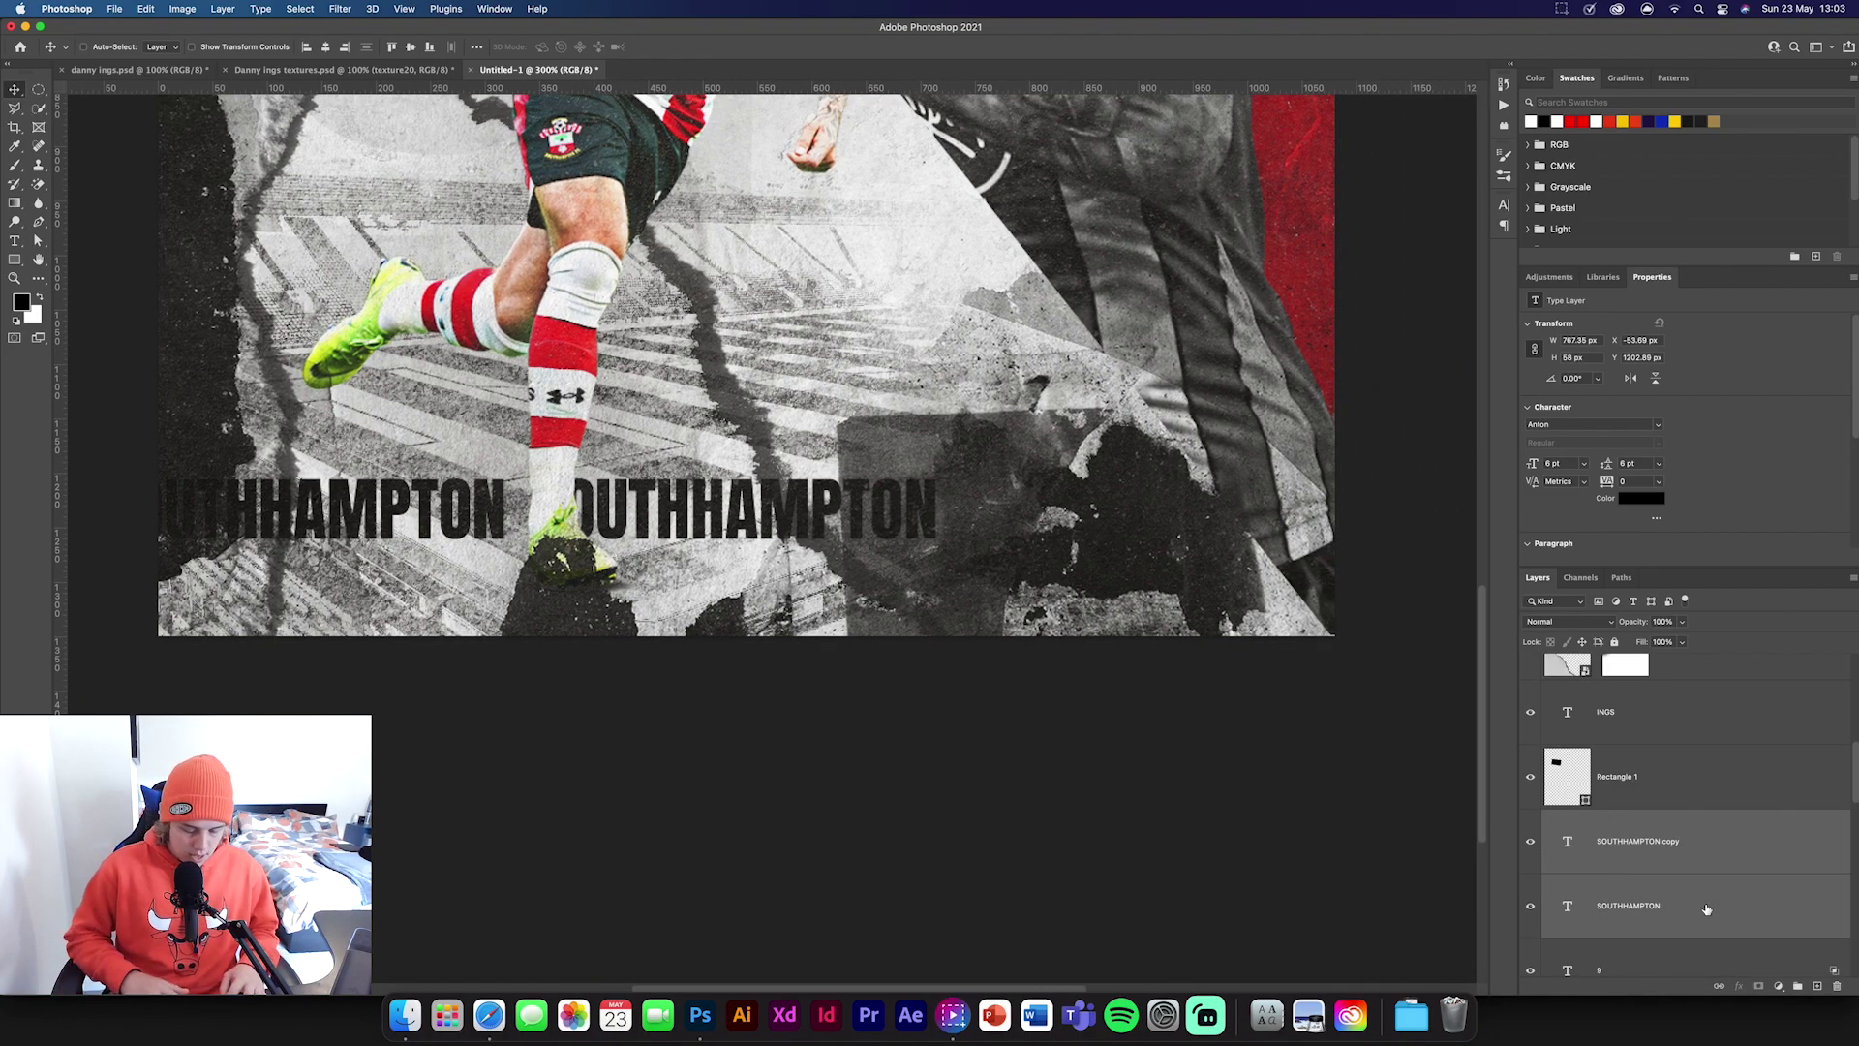
pyautogui.press('super+j')
pyautogui.press('super+t')
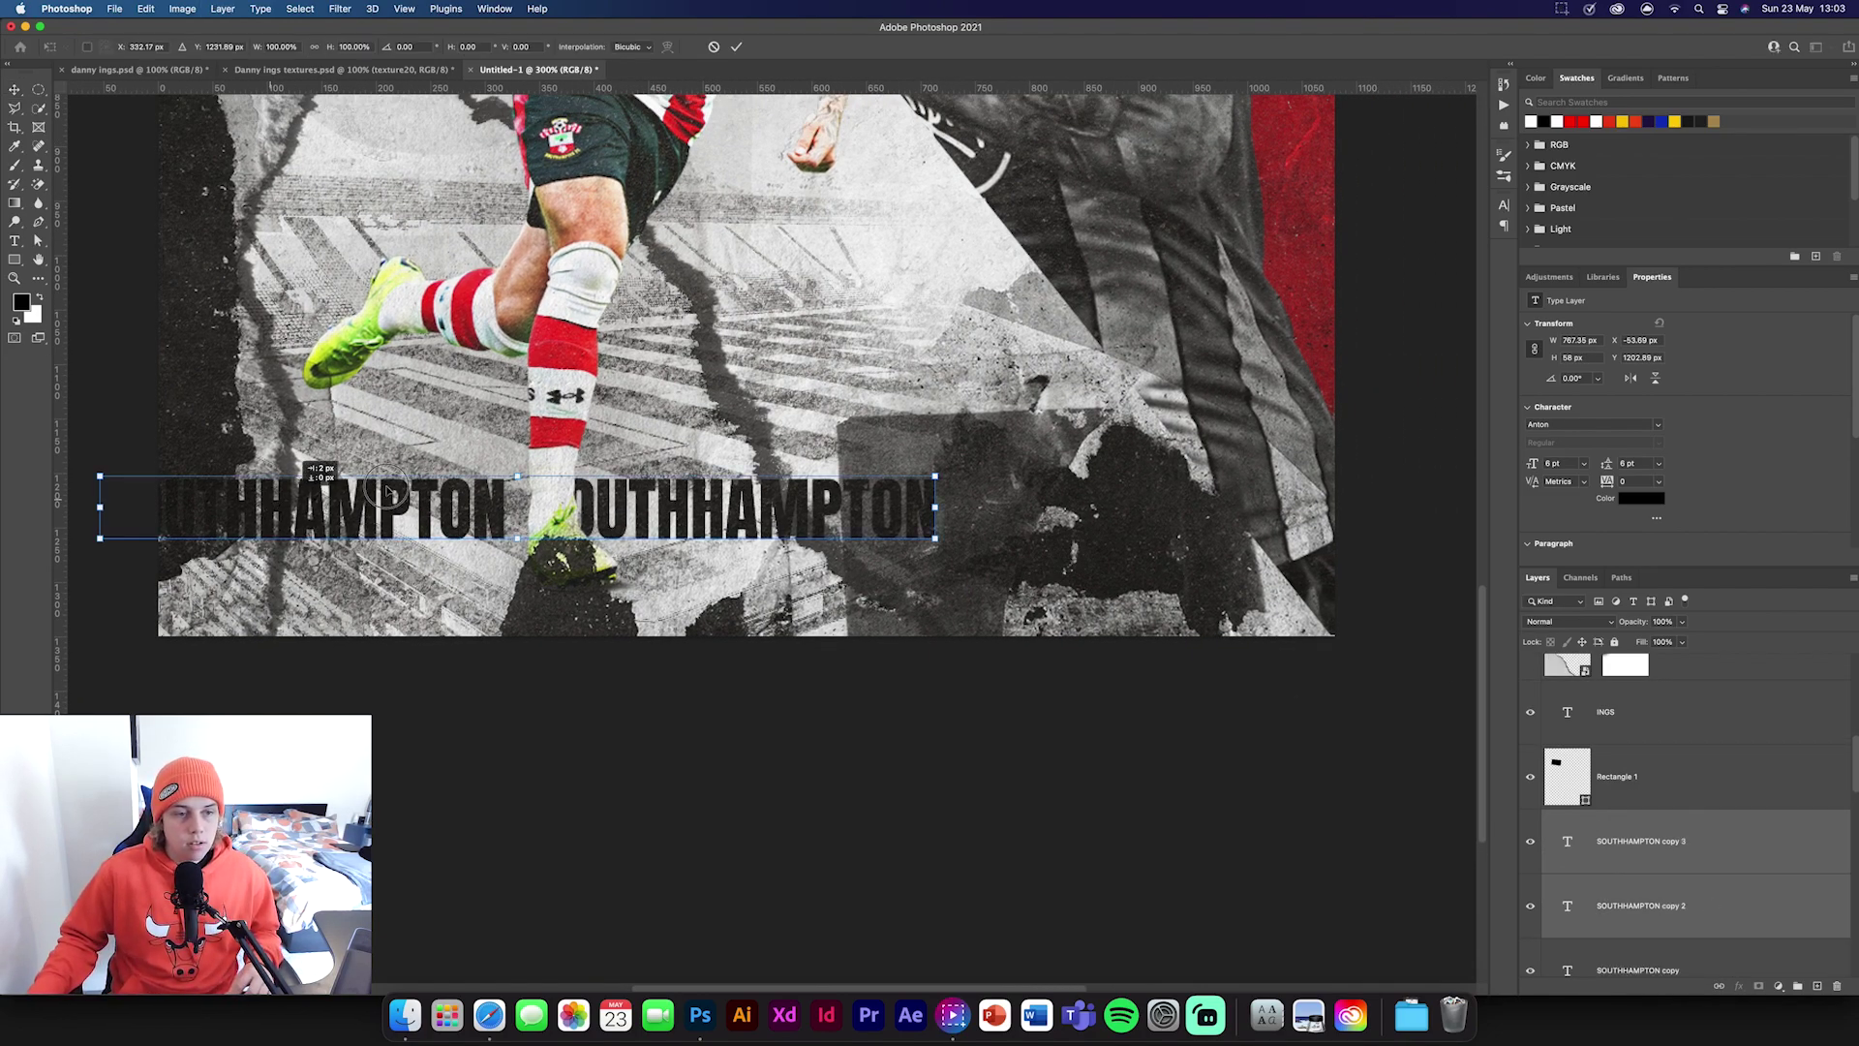
pyautogui.moveTo(320, 513); pyautogui.dragTo(1190, 518)
pyautogui.press('Return')
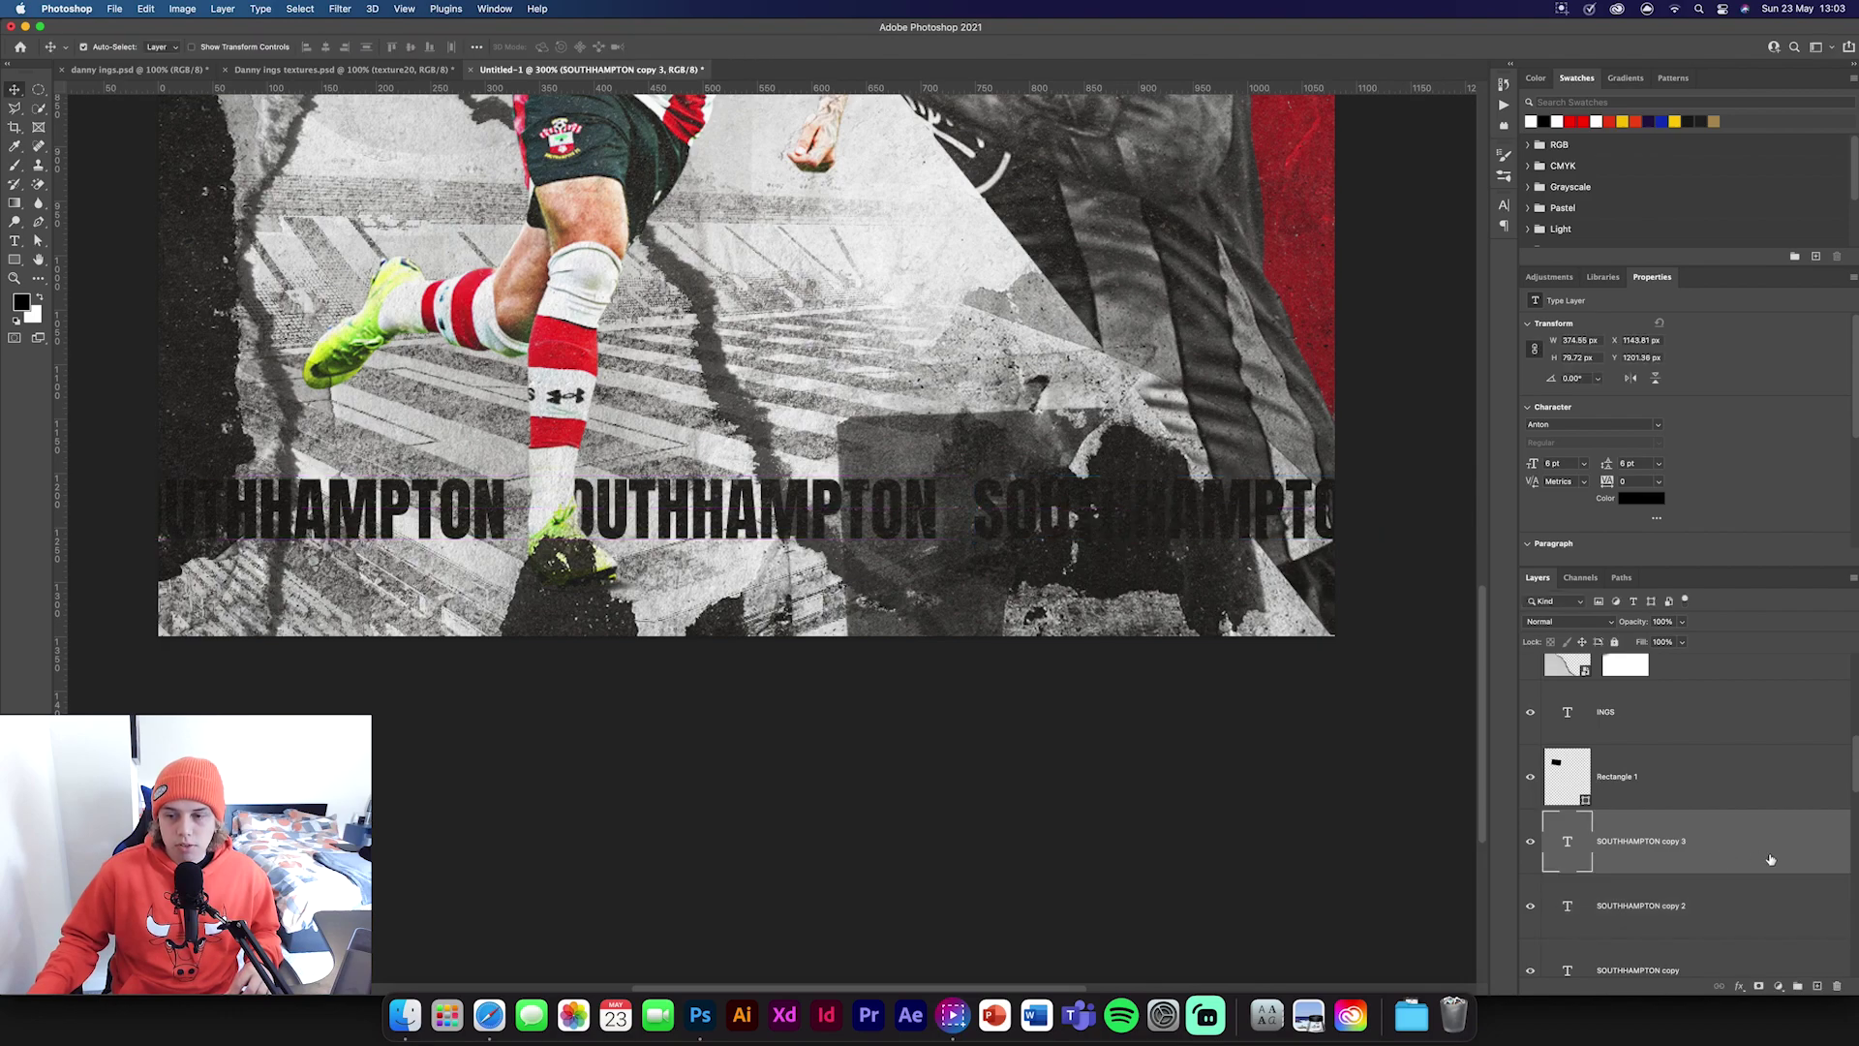
# Distribute the four SOUTHHAMPTON texts evenly along the row and group them as SOUTHMAPTON 1.
pyautogui.scroll(-2, 1738, 886)
pyautogui.keyDown('shift'); pyautogui.click(1739, 934); pyautogui.keyUp('shift')
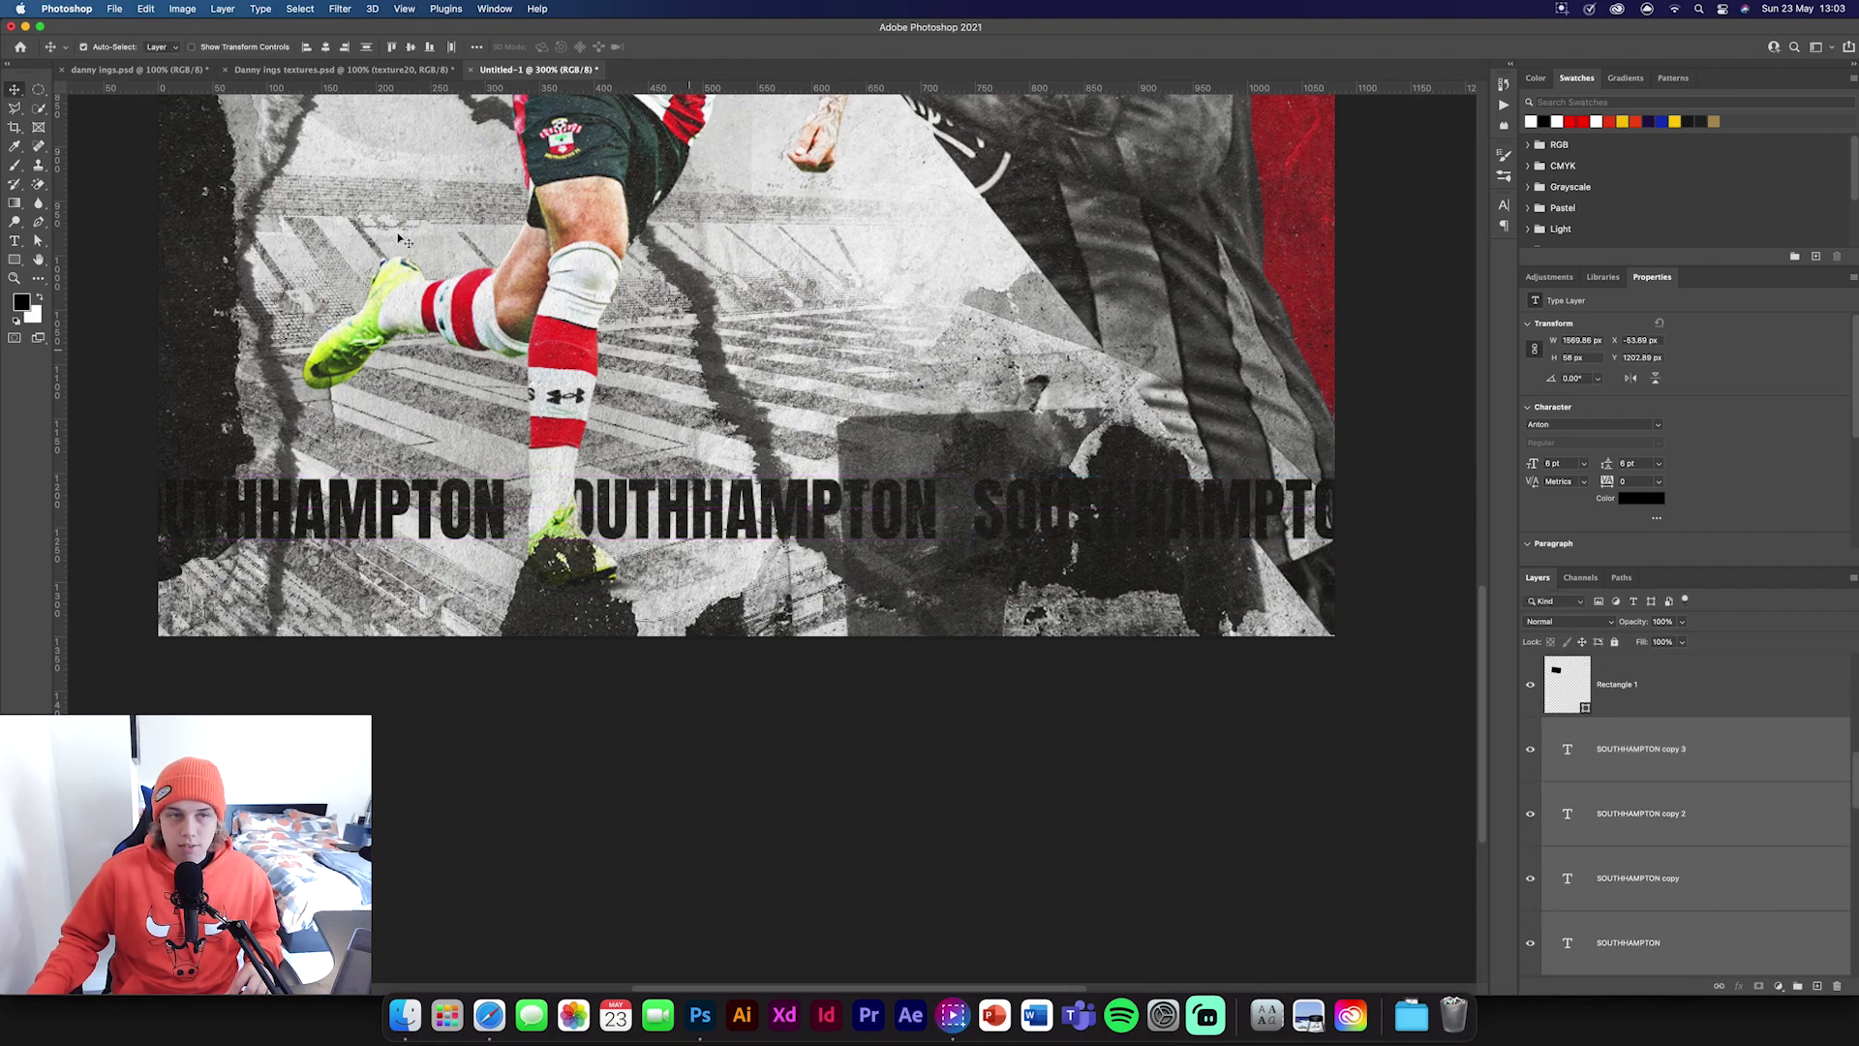
pyautogui.click(448, 47)
pyautogui.click(1797, 986)
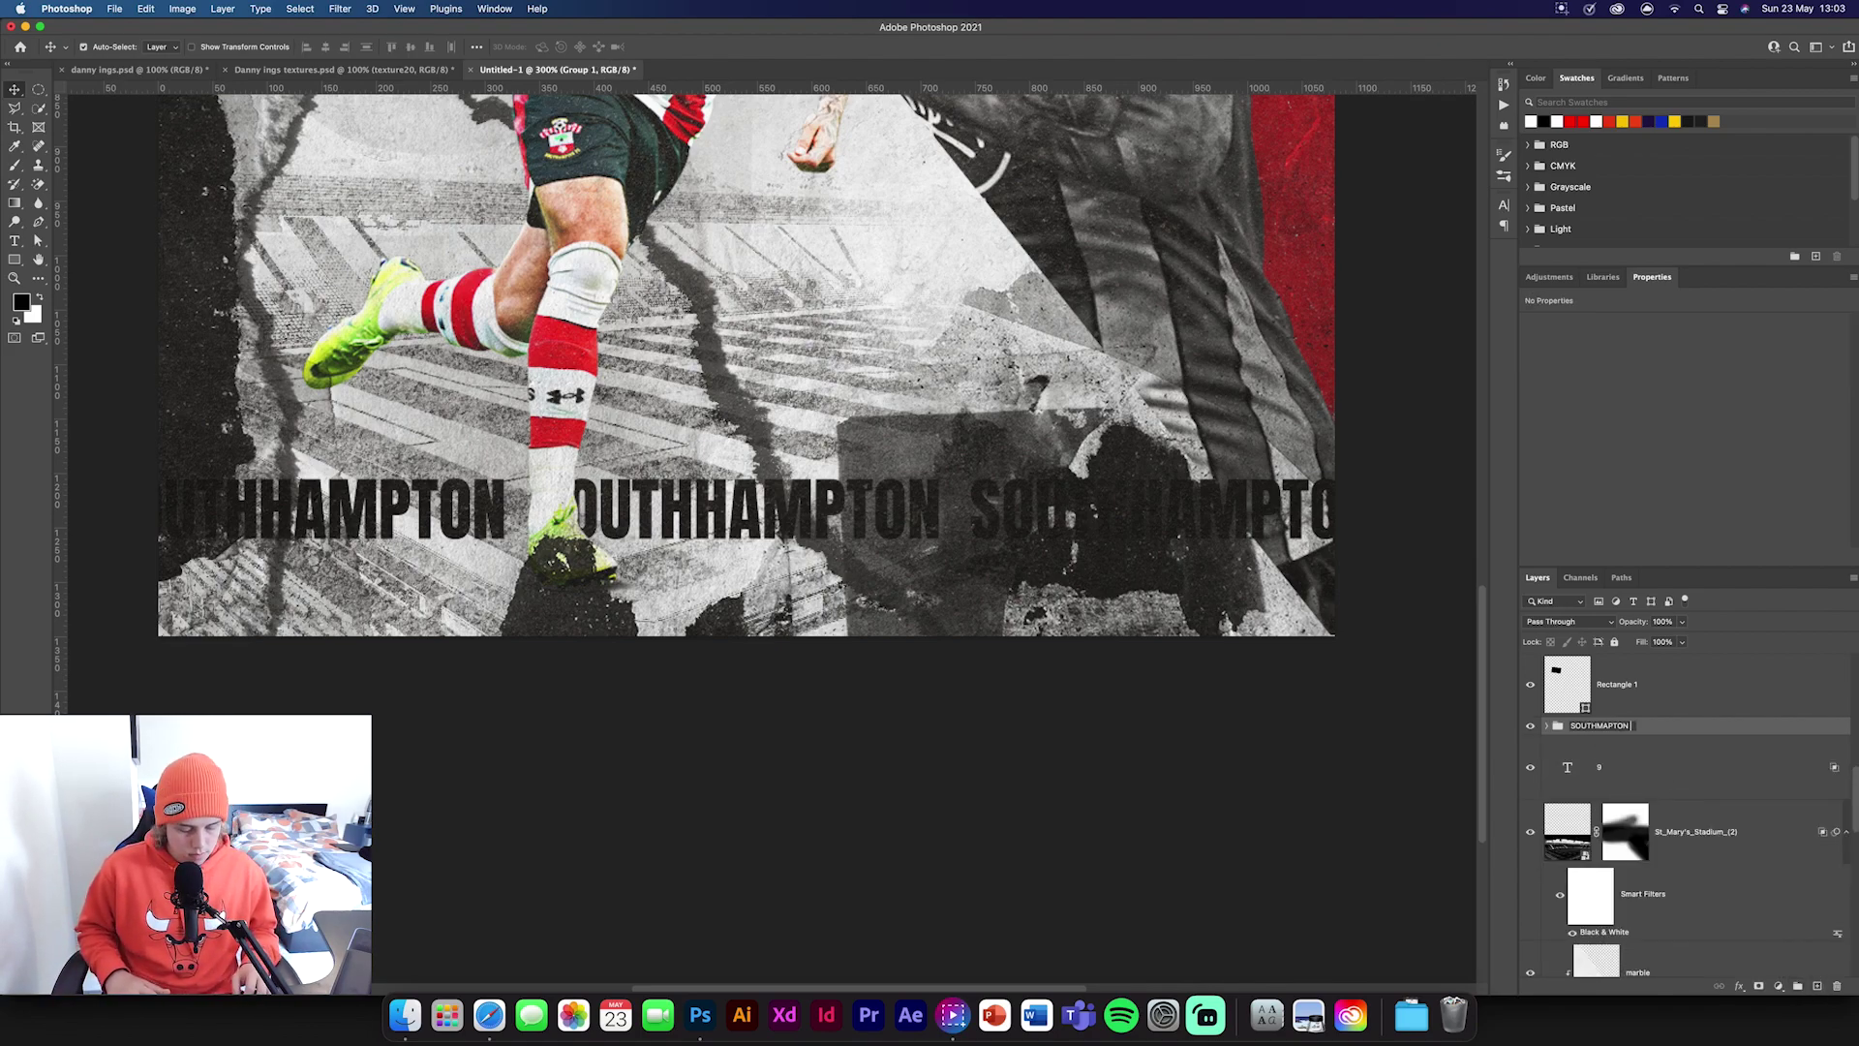
pyautogui.write('1')
pyautogui.press('Return')
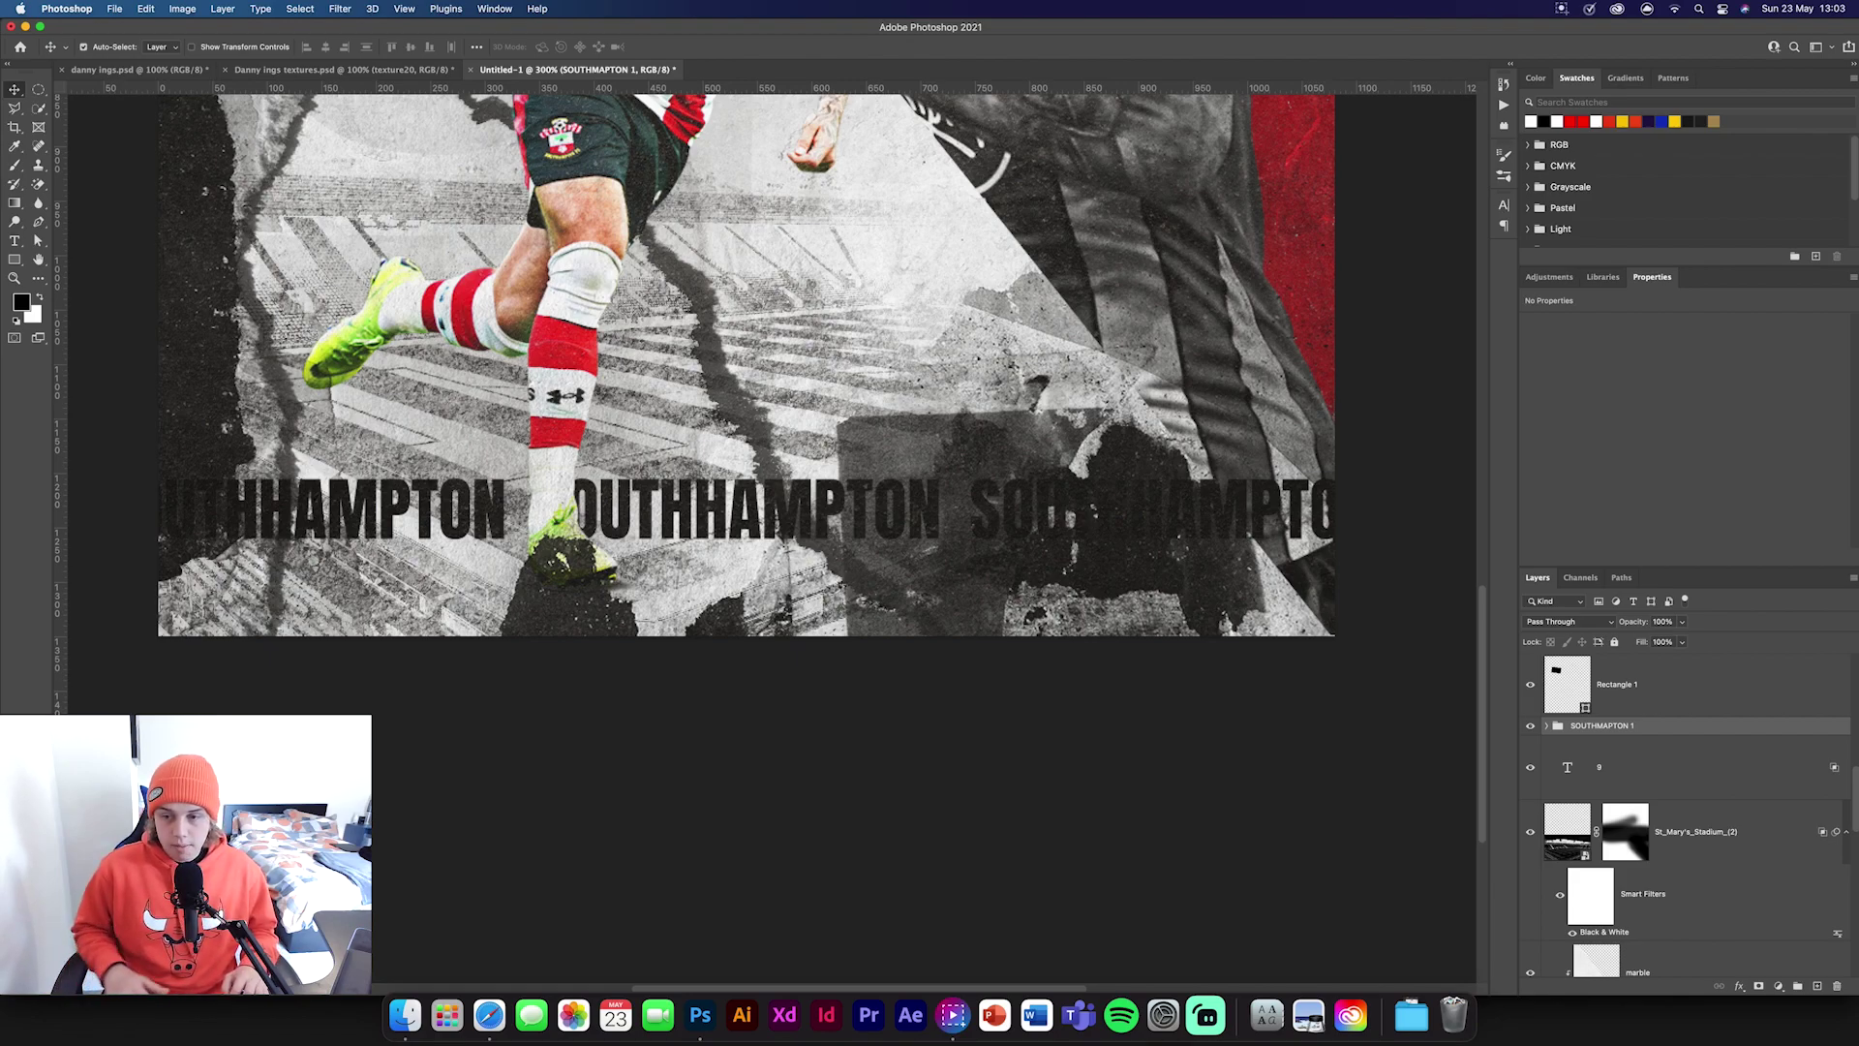
# Duplicate the SOUTHMAPTON 1 group and place the copy as a second row just below, offset to the left.
pyautogui.hotkey('ctrl', 'alt', 't')
pyautogui.moveTo(854, 501); pyautogui.dragTo(692, 578)
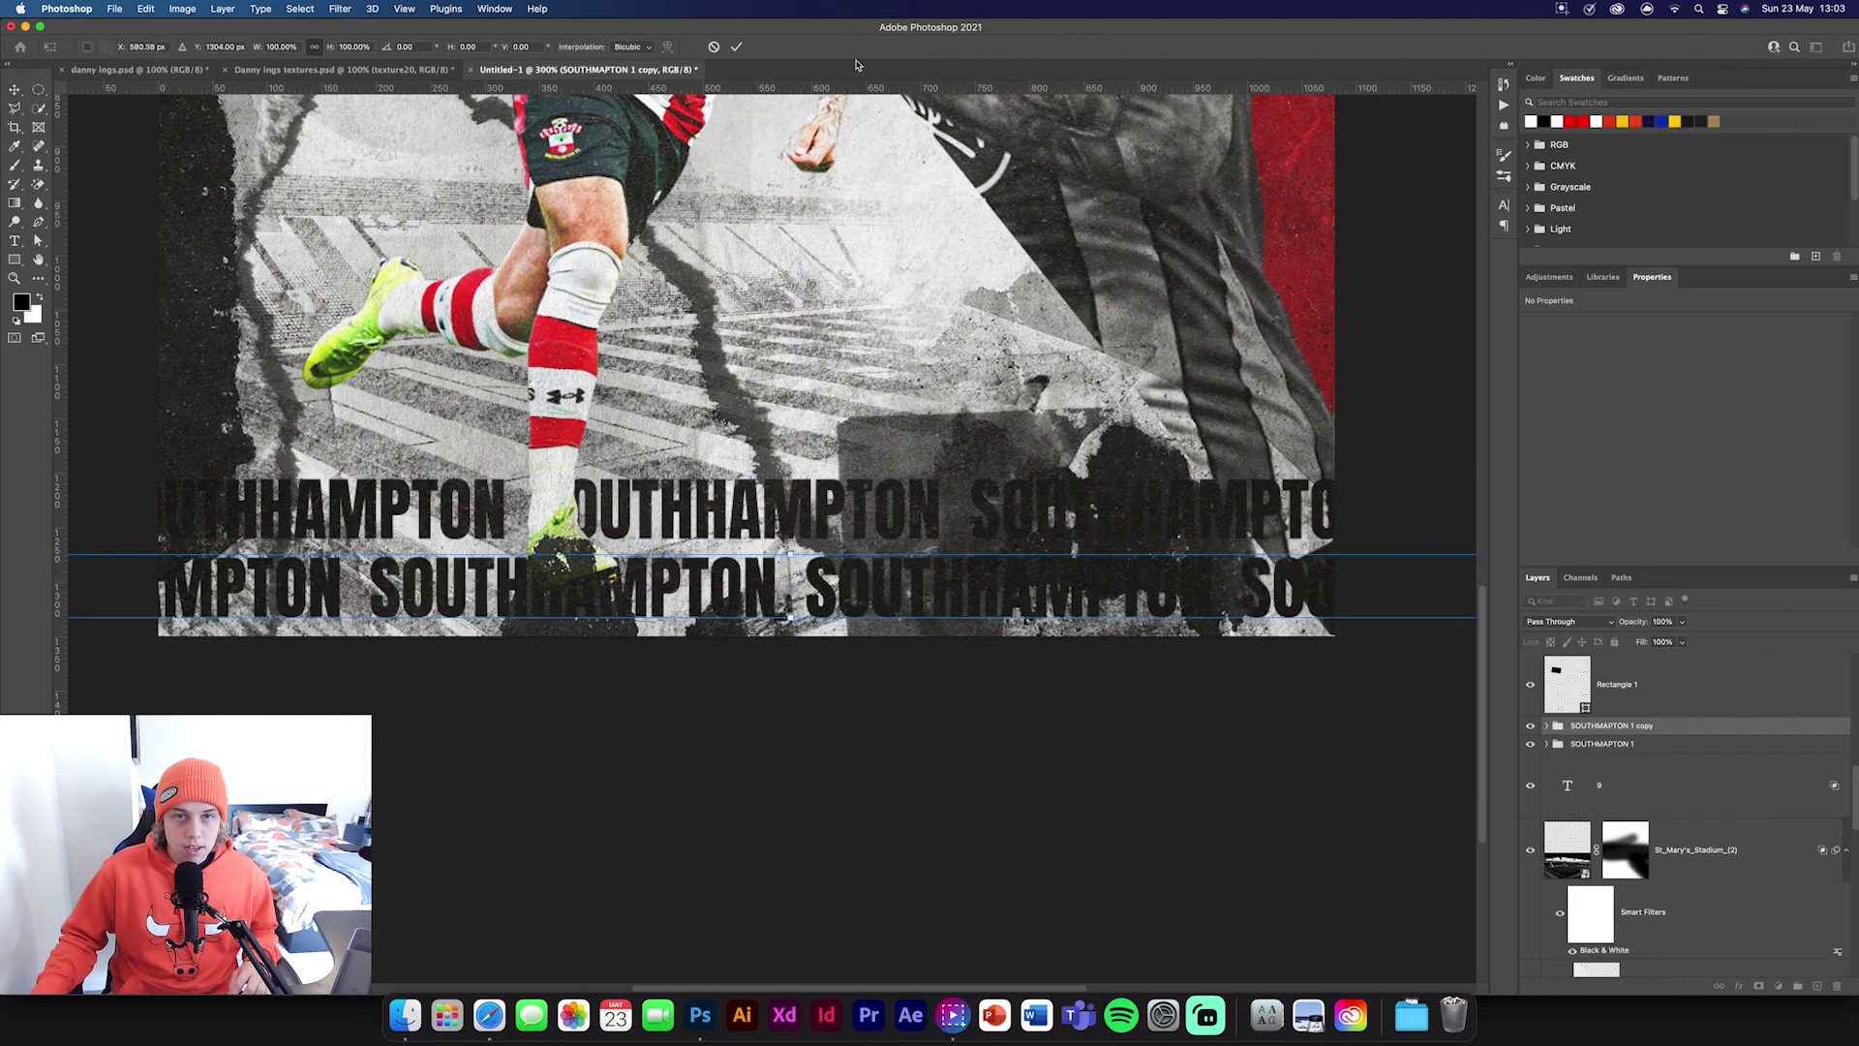
pyautogui.click(737, 48)
# Group the two rows of text as BOTTOM TEXT and set the group's blend mode to Overlay.
pyautogui.keyDown('shift'); pyautogui.click(1676, 748); pyautogui.keyUp('shift')
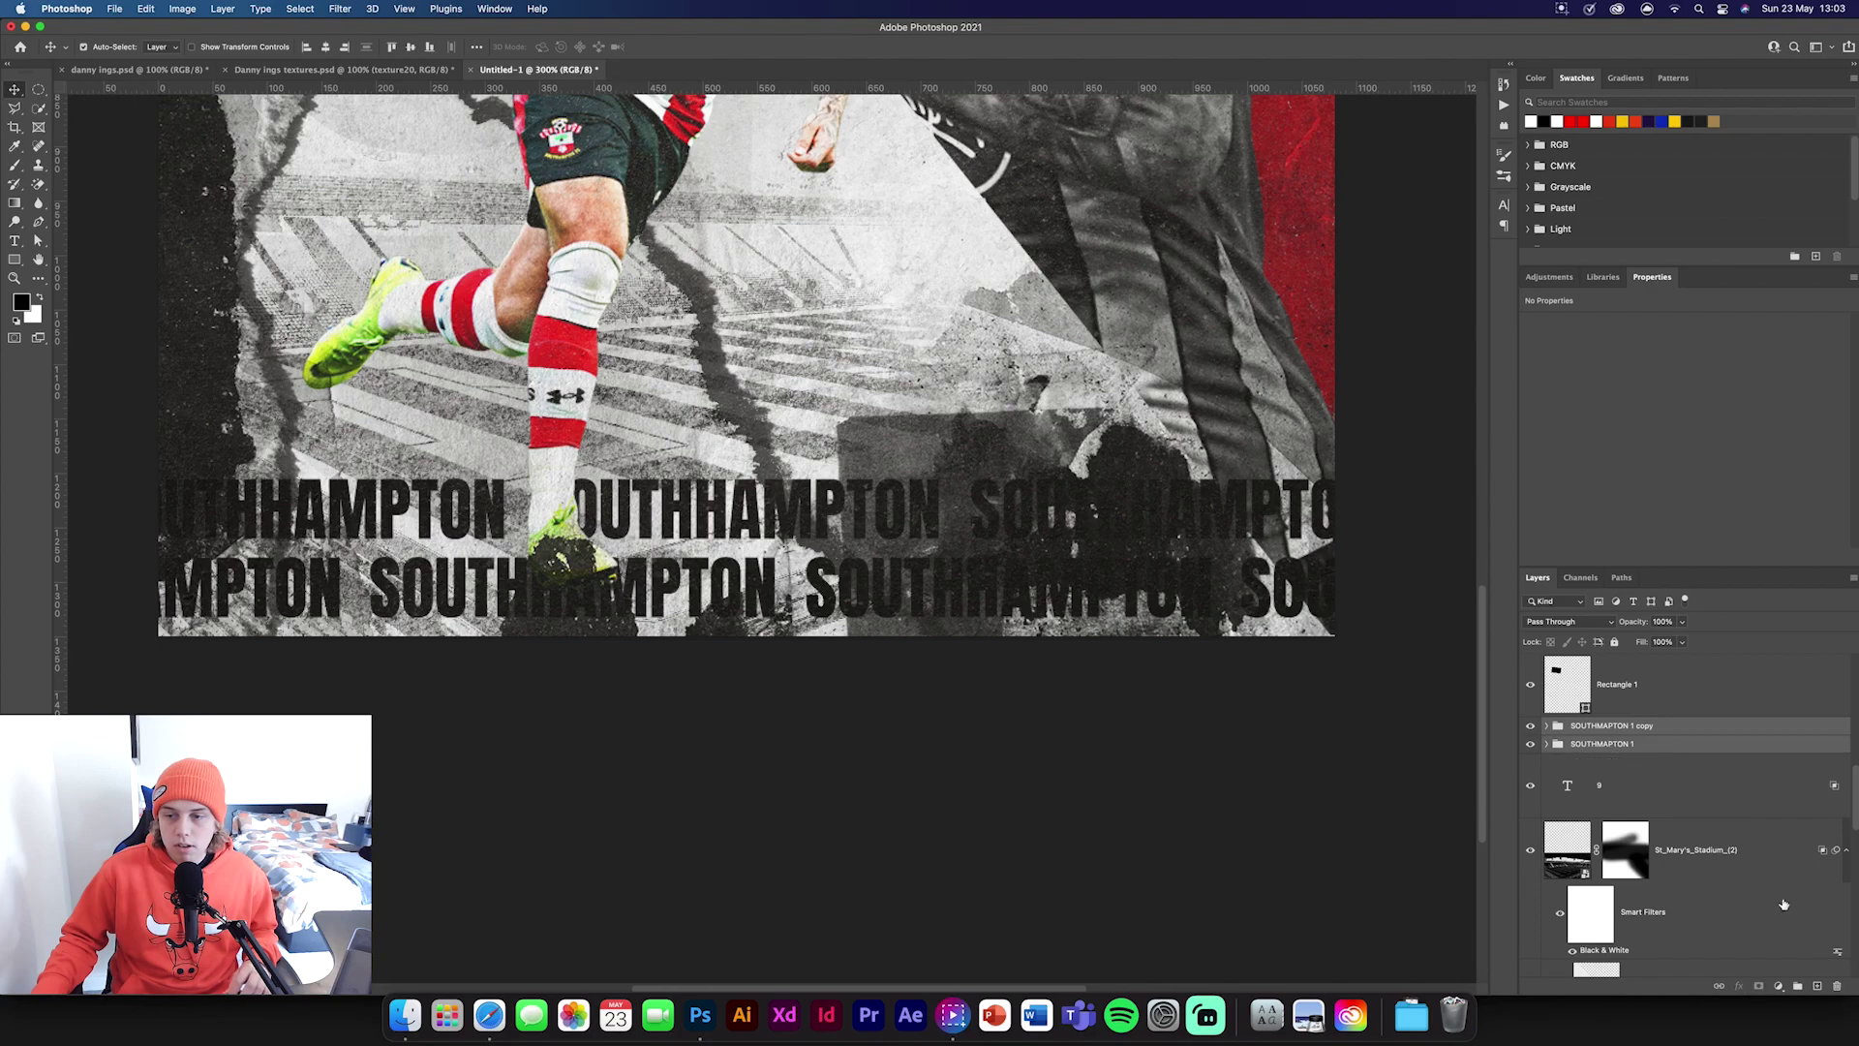
pyautogui.hotkey('ctrl', 'g')
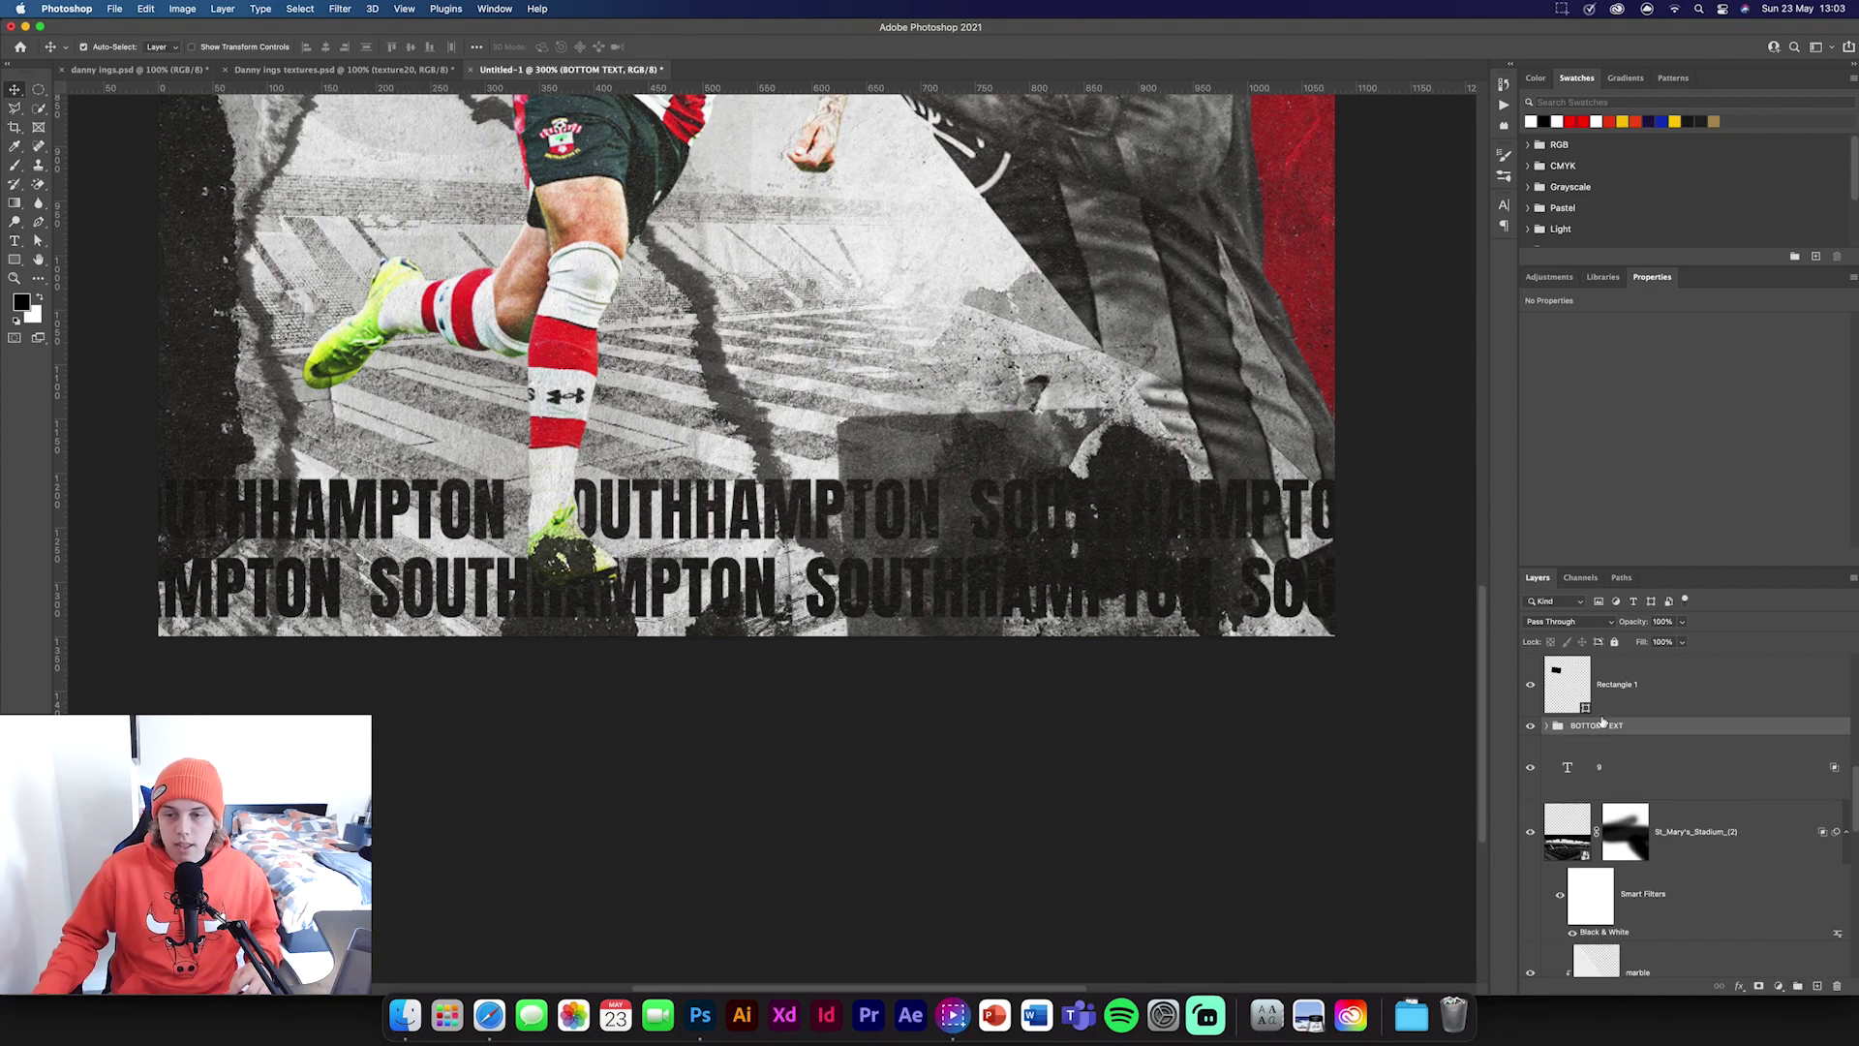
pyautogui.click(1568, 621)
pyautogui.click(1566, 834)
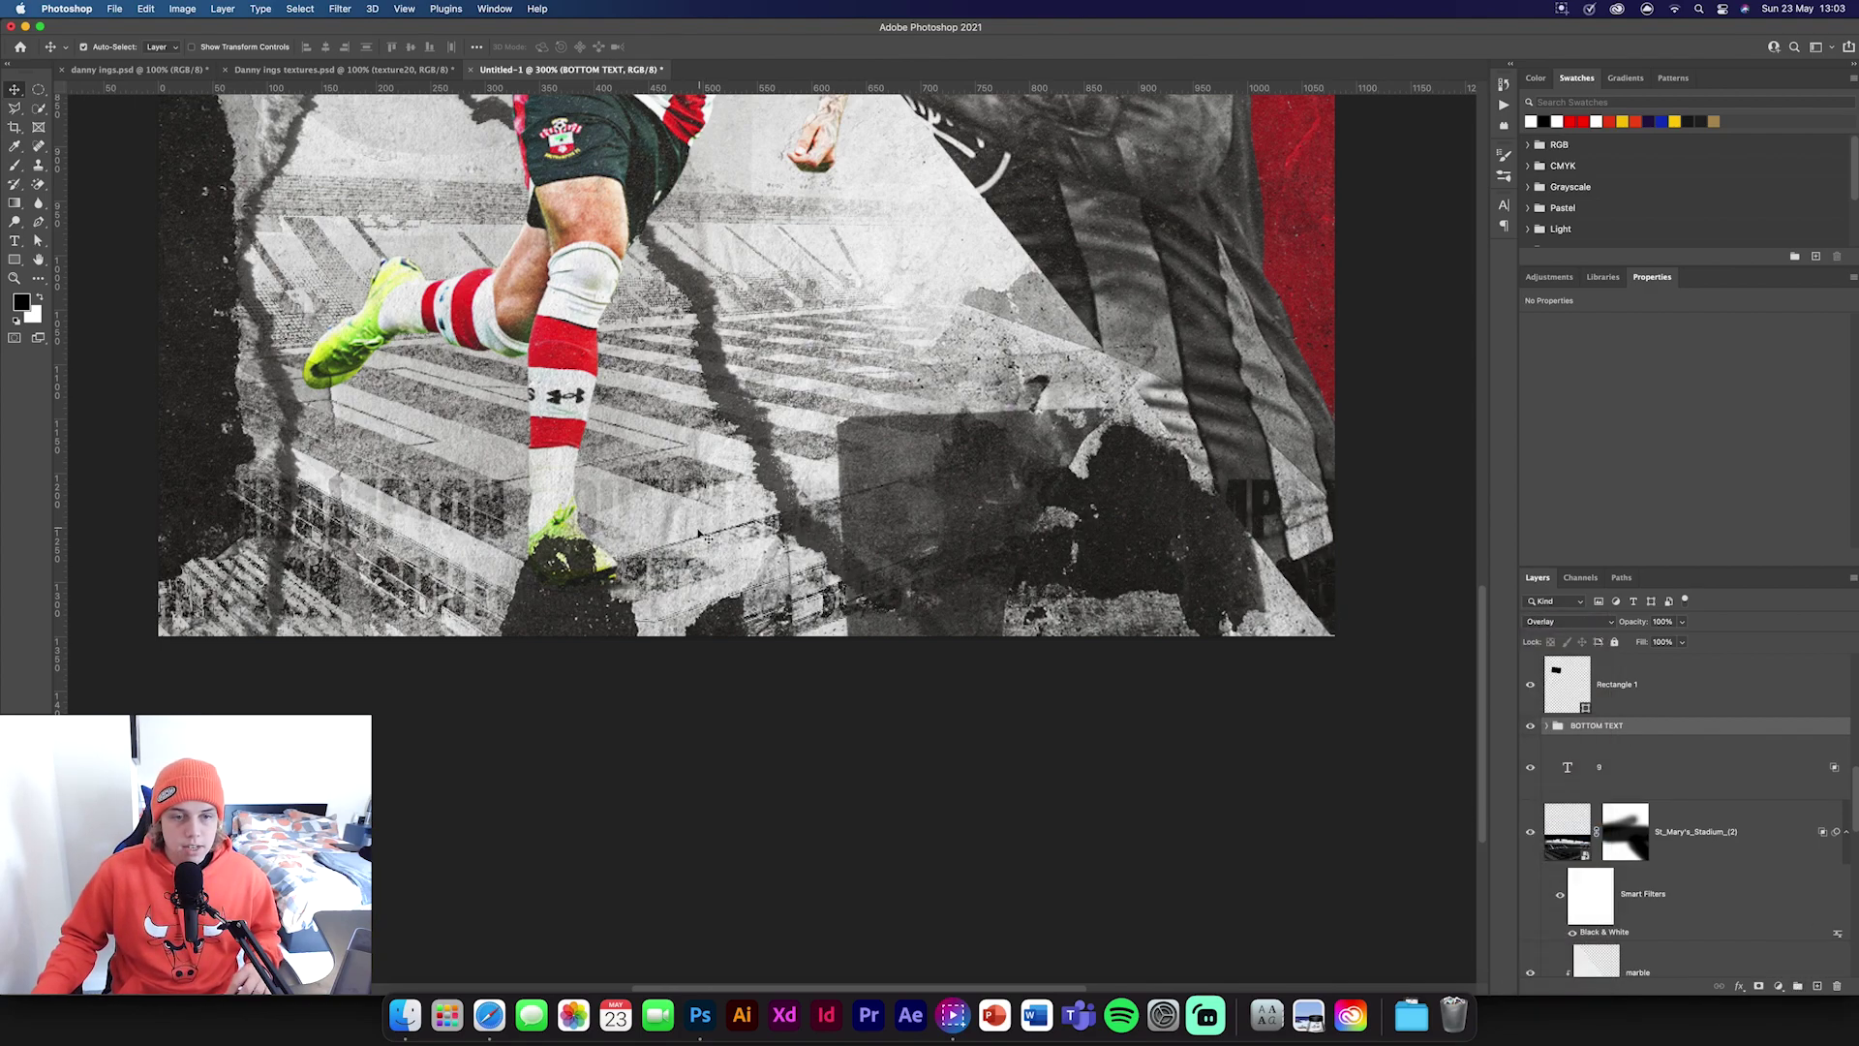
# Move the BOTTOM TEXT group up the layer stack to between the worn paper and asphalt pavement texture layers.
pyautogui.press('super+minus')
pyautogui.press('super+minus')
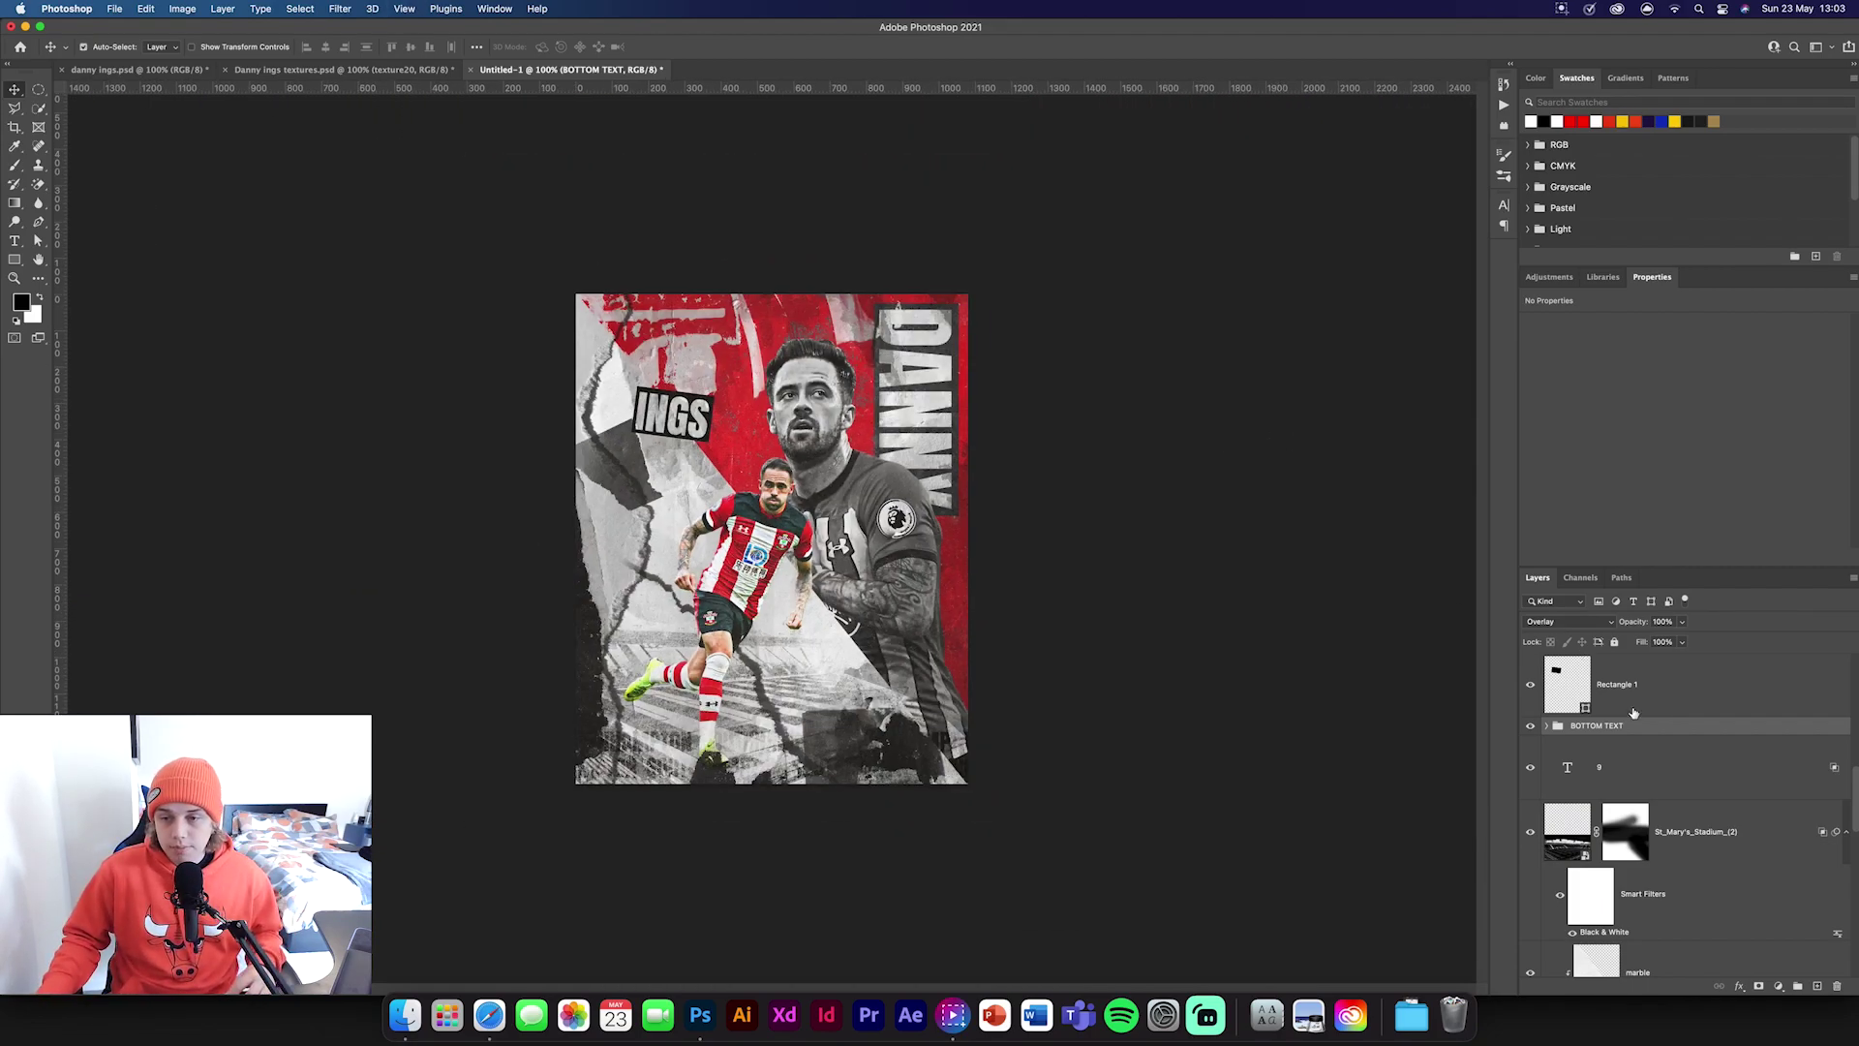
pyautogui.scroll(1, 1713, 756)
pyautogui.scroll(-5, 1713, 756)
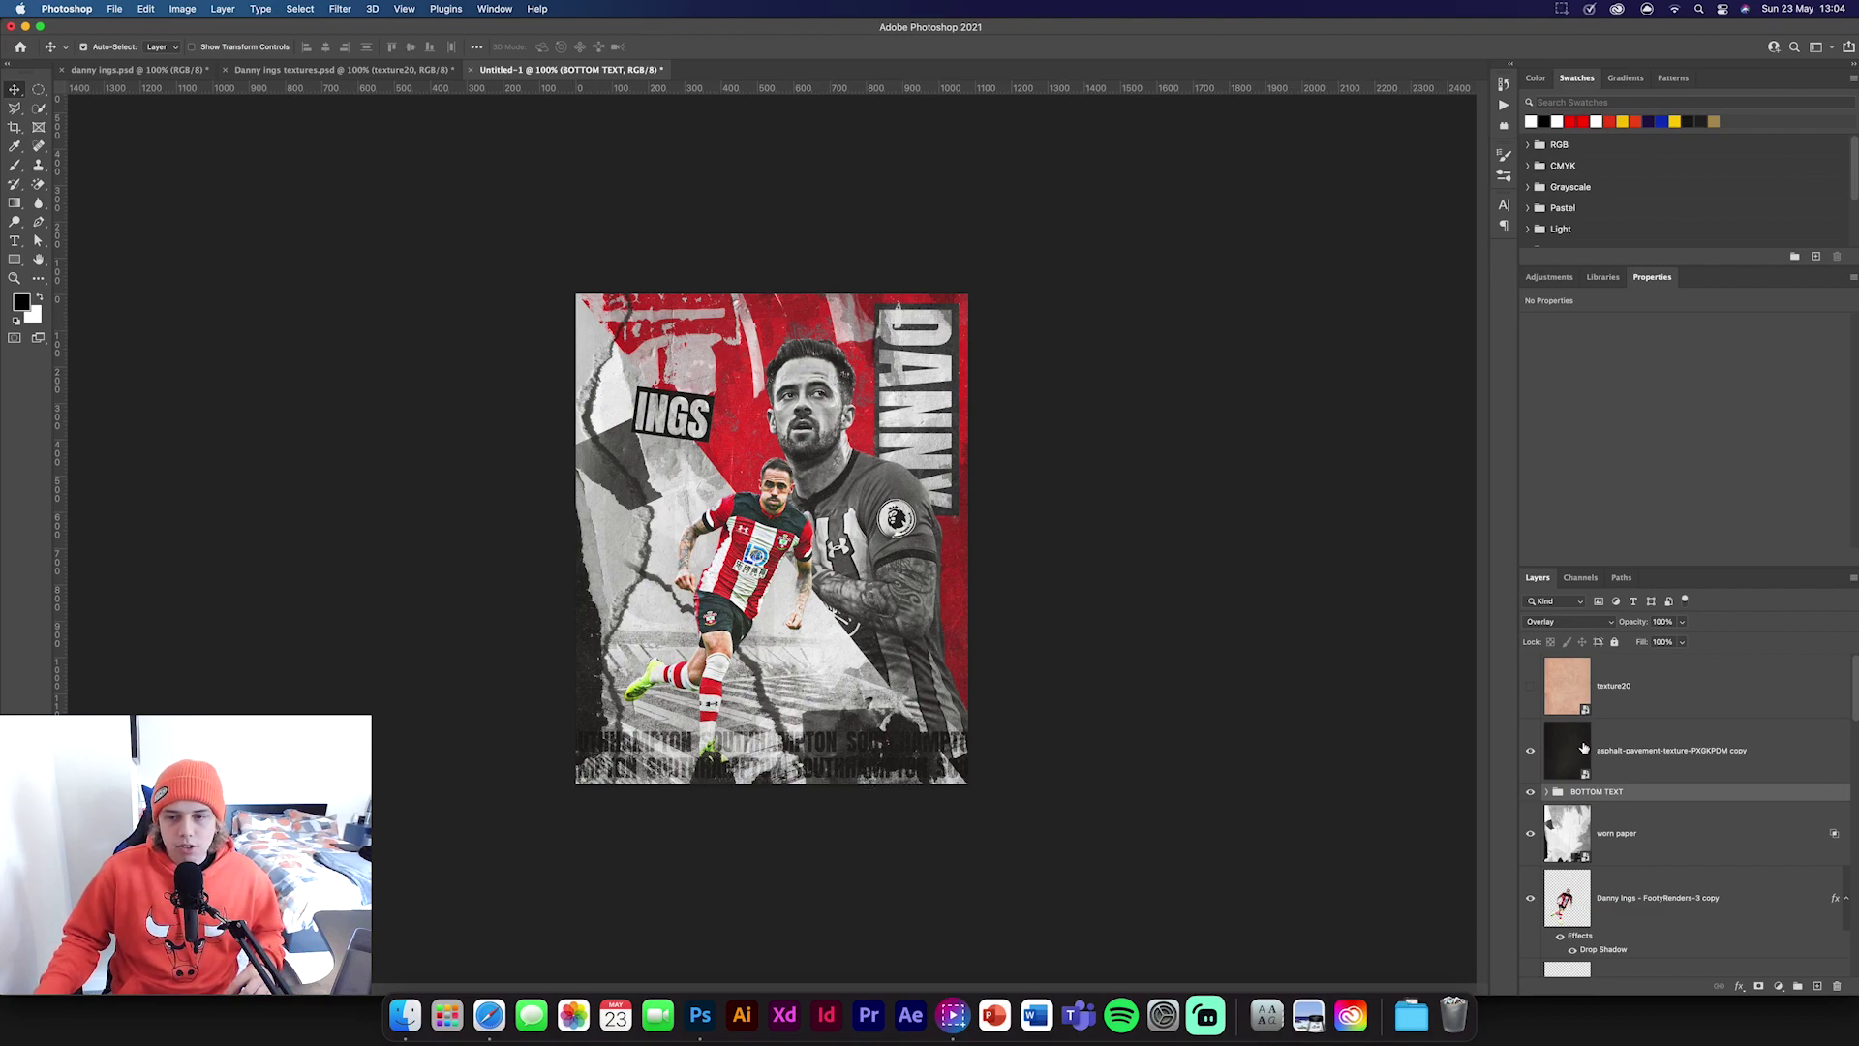
# Draw a circle about 22 px wide between the INGS block and the large portrait, above the asphalt layer, and fill it white.
pyautogui.click(1709, 756)
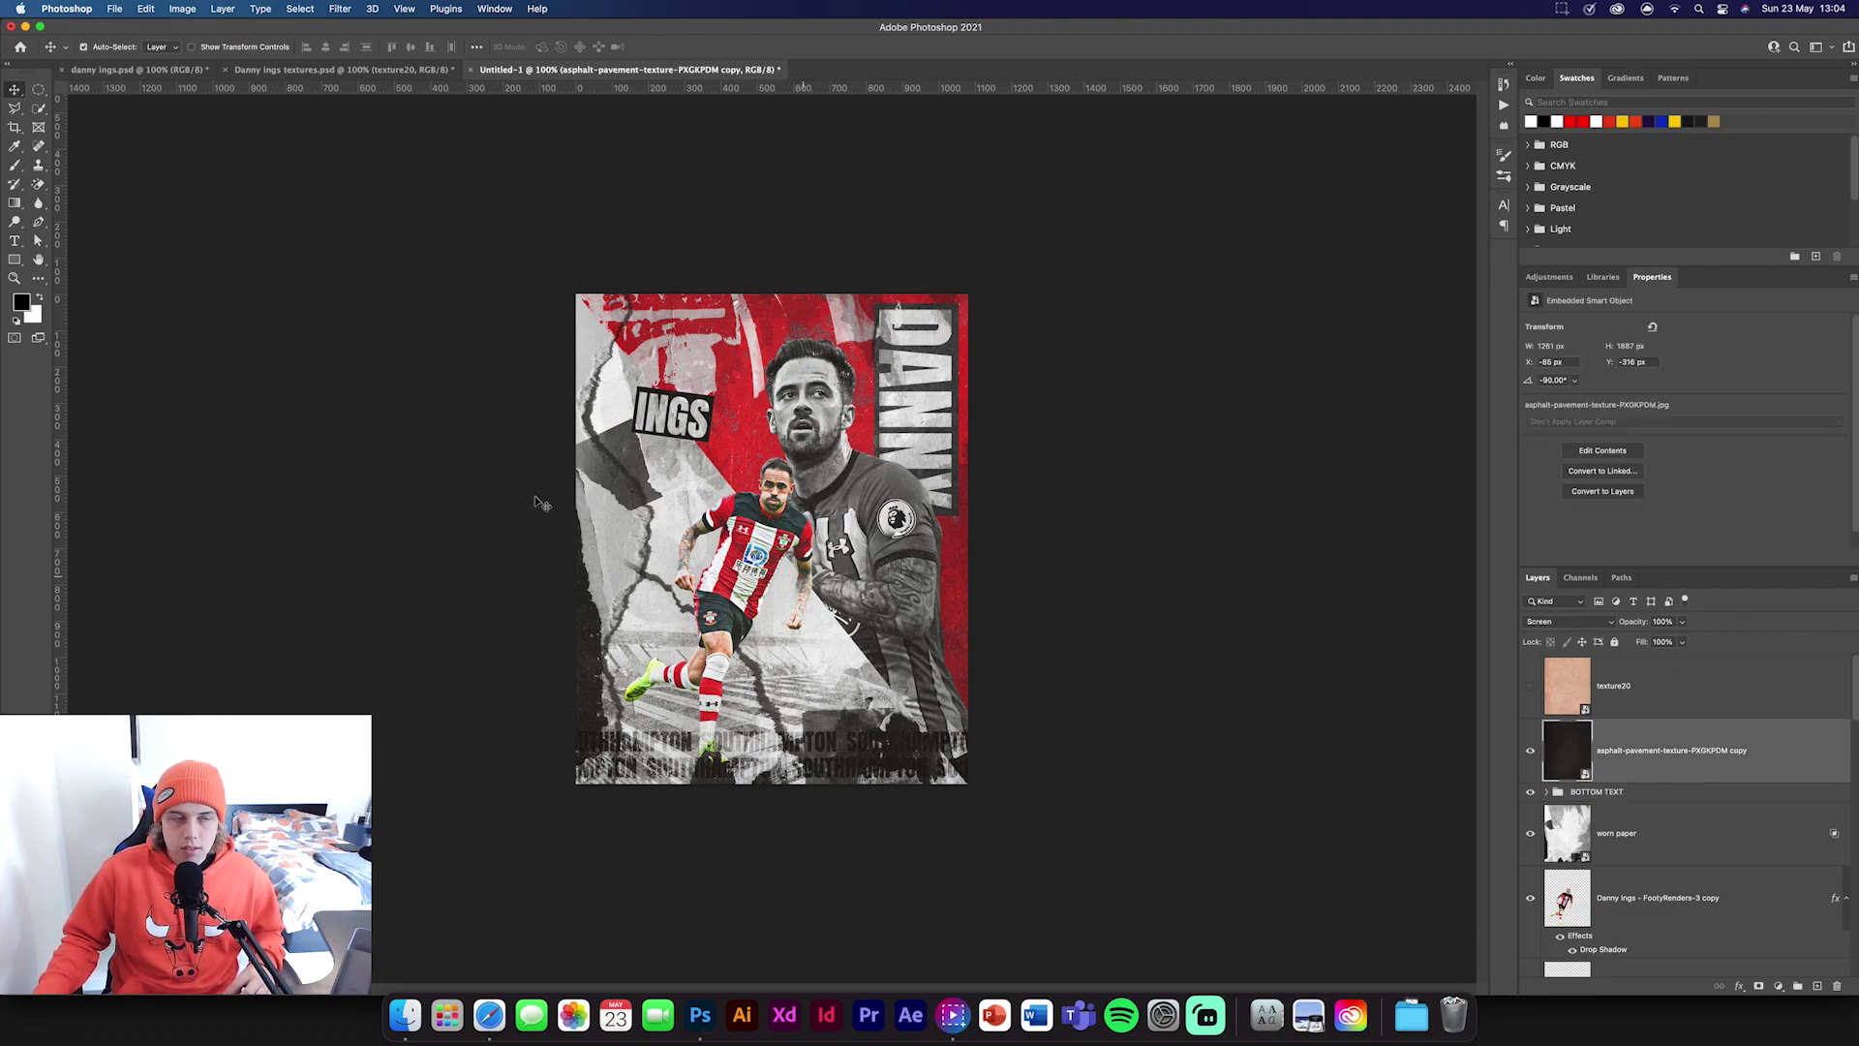
pyautogui.click(1689, 813)
pyautogui.click(1624, 741)
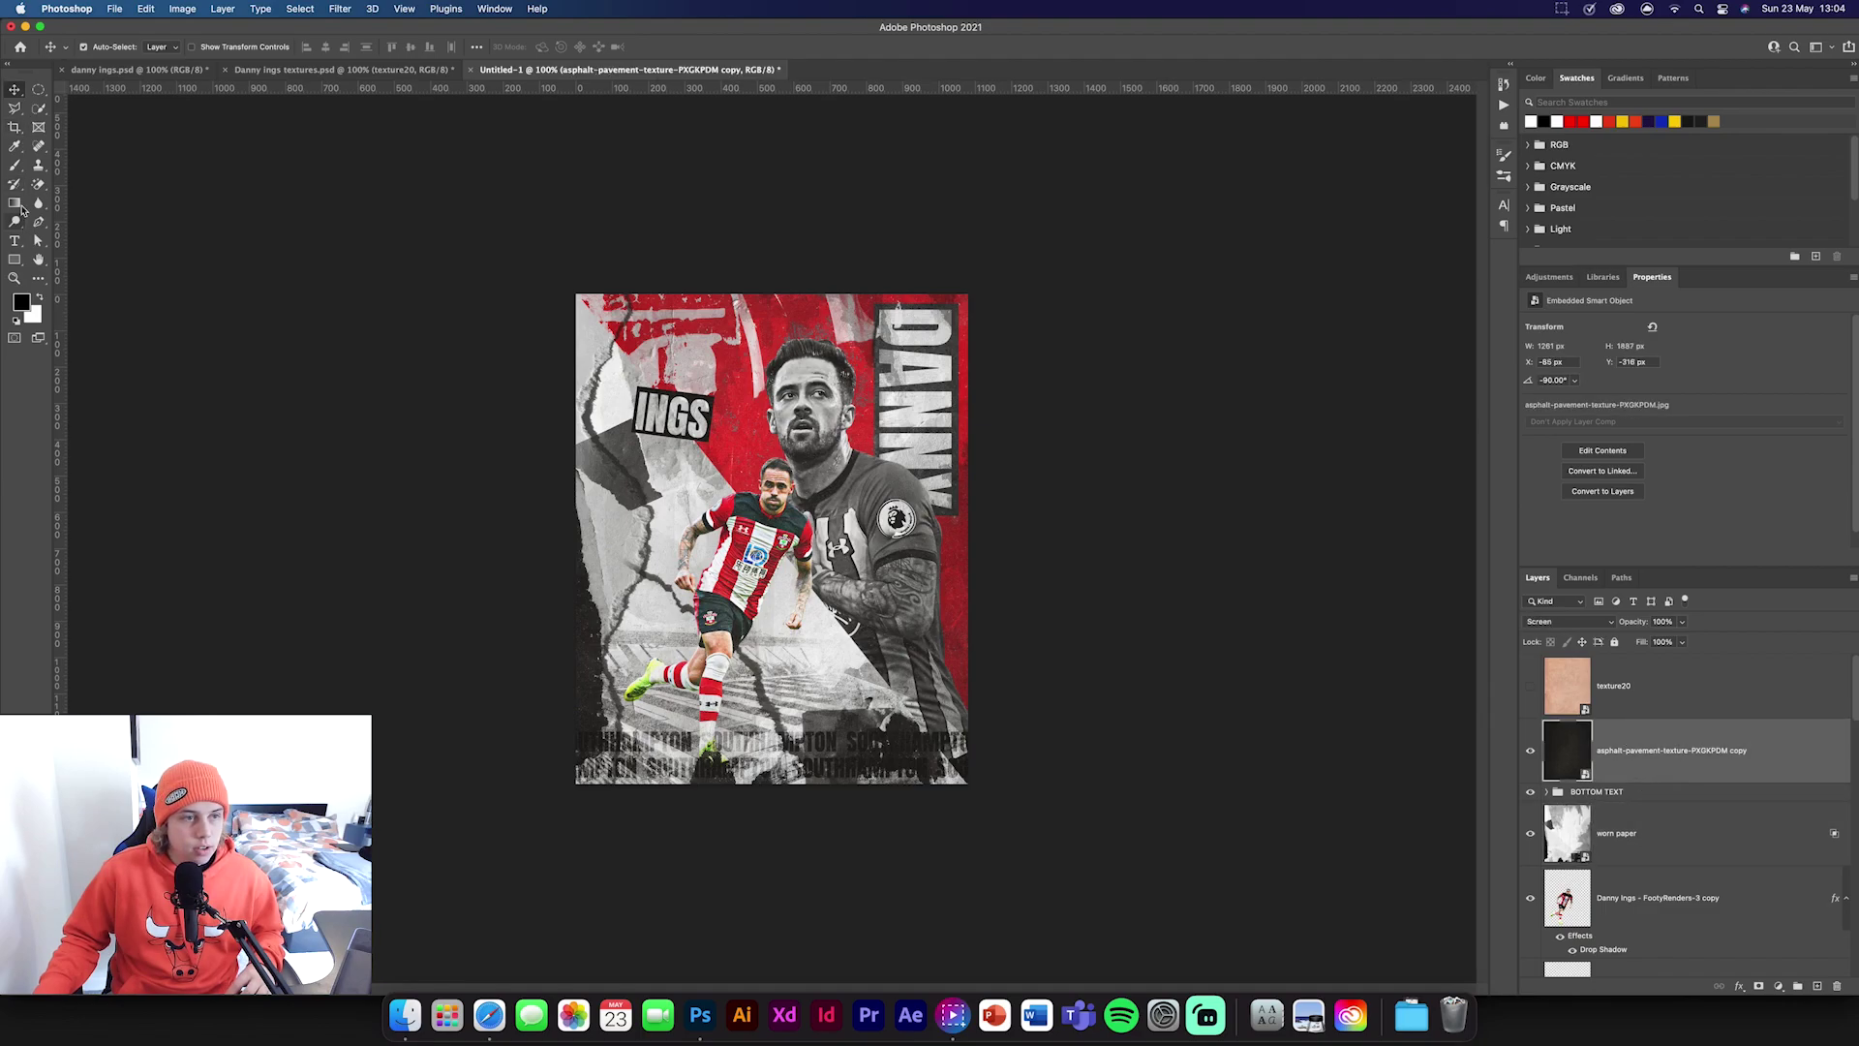
pyautogui.click(15, 259)
pyautogui.click(78, 276)
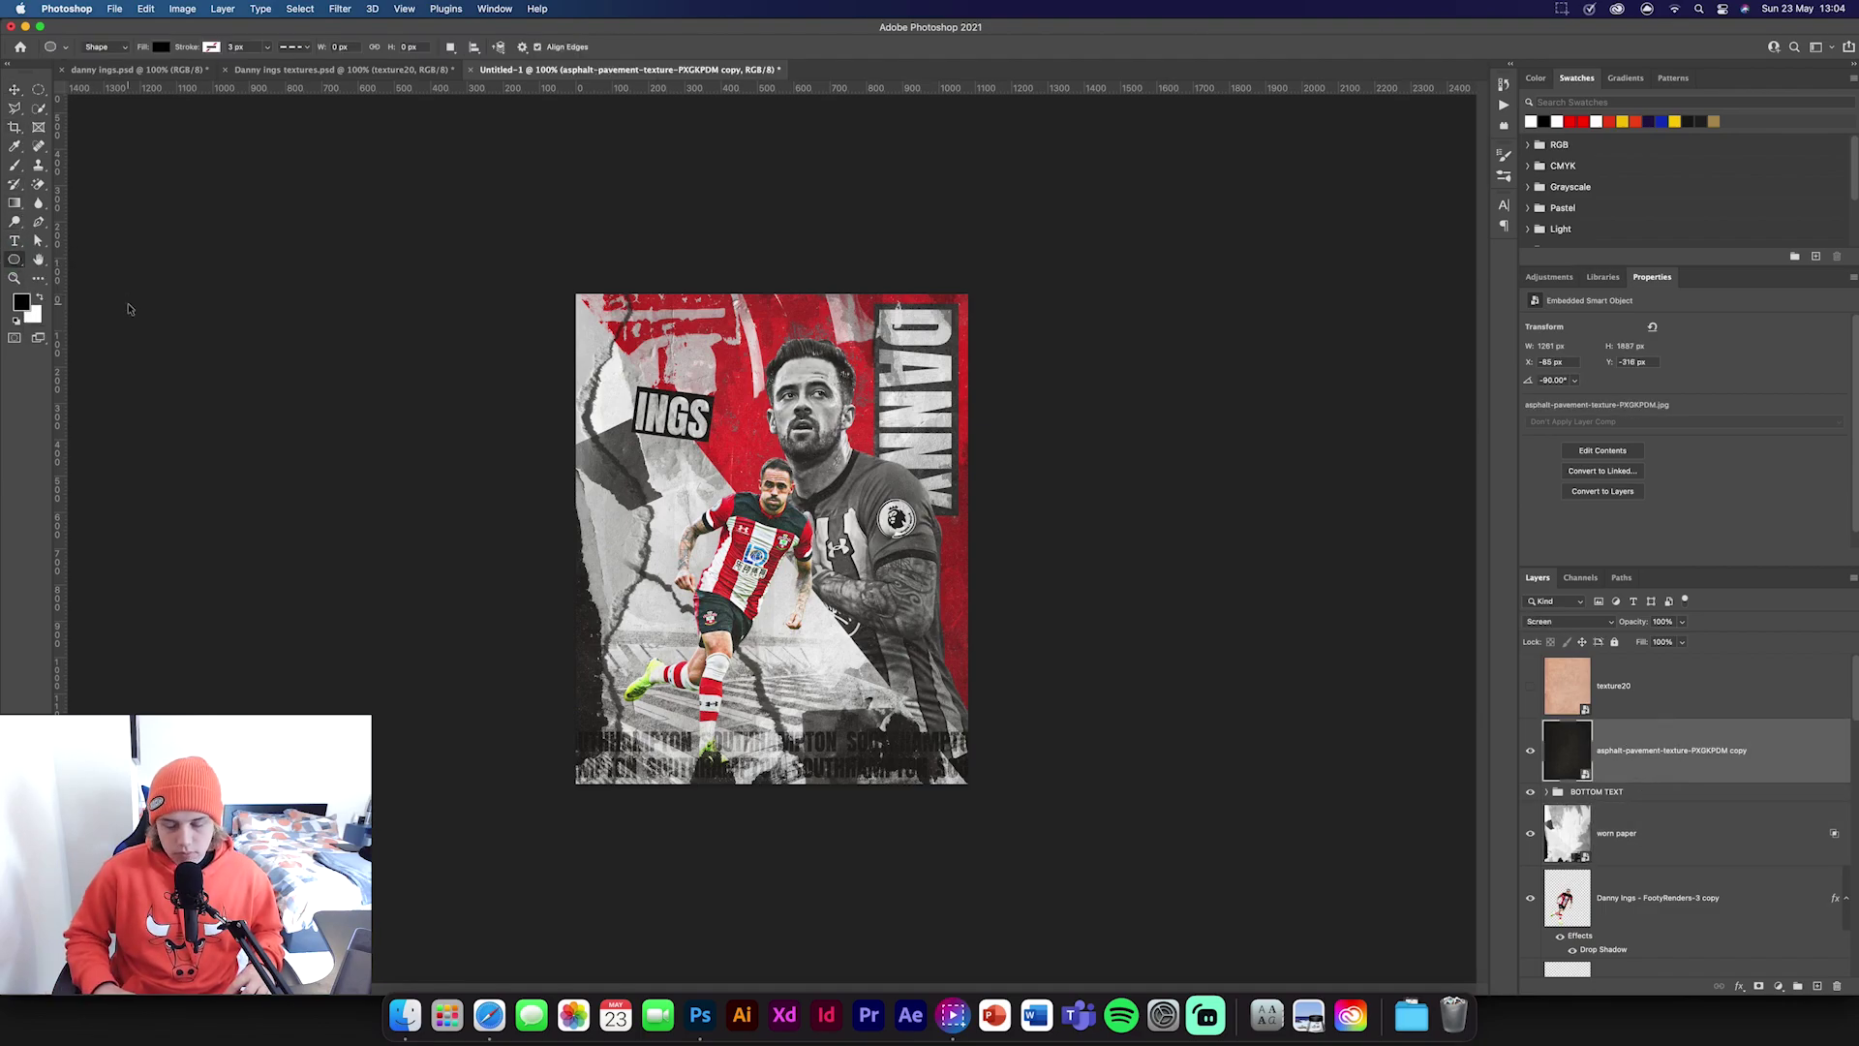
pyautogui.press('super+equal')
pyautogui.press('super+equal')
pyautogui.scroll(5, 129, 308)
pyautogui.hscroll(-2, 129, 309)
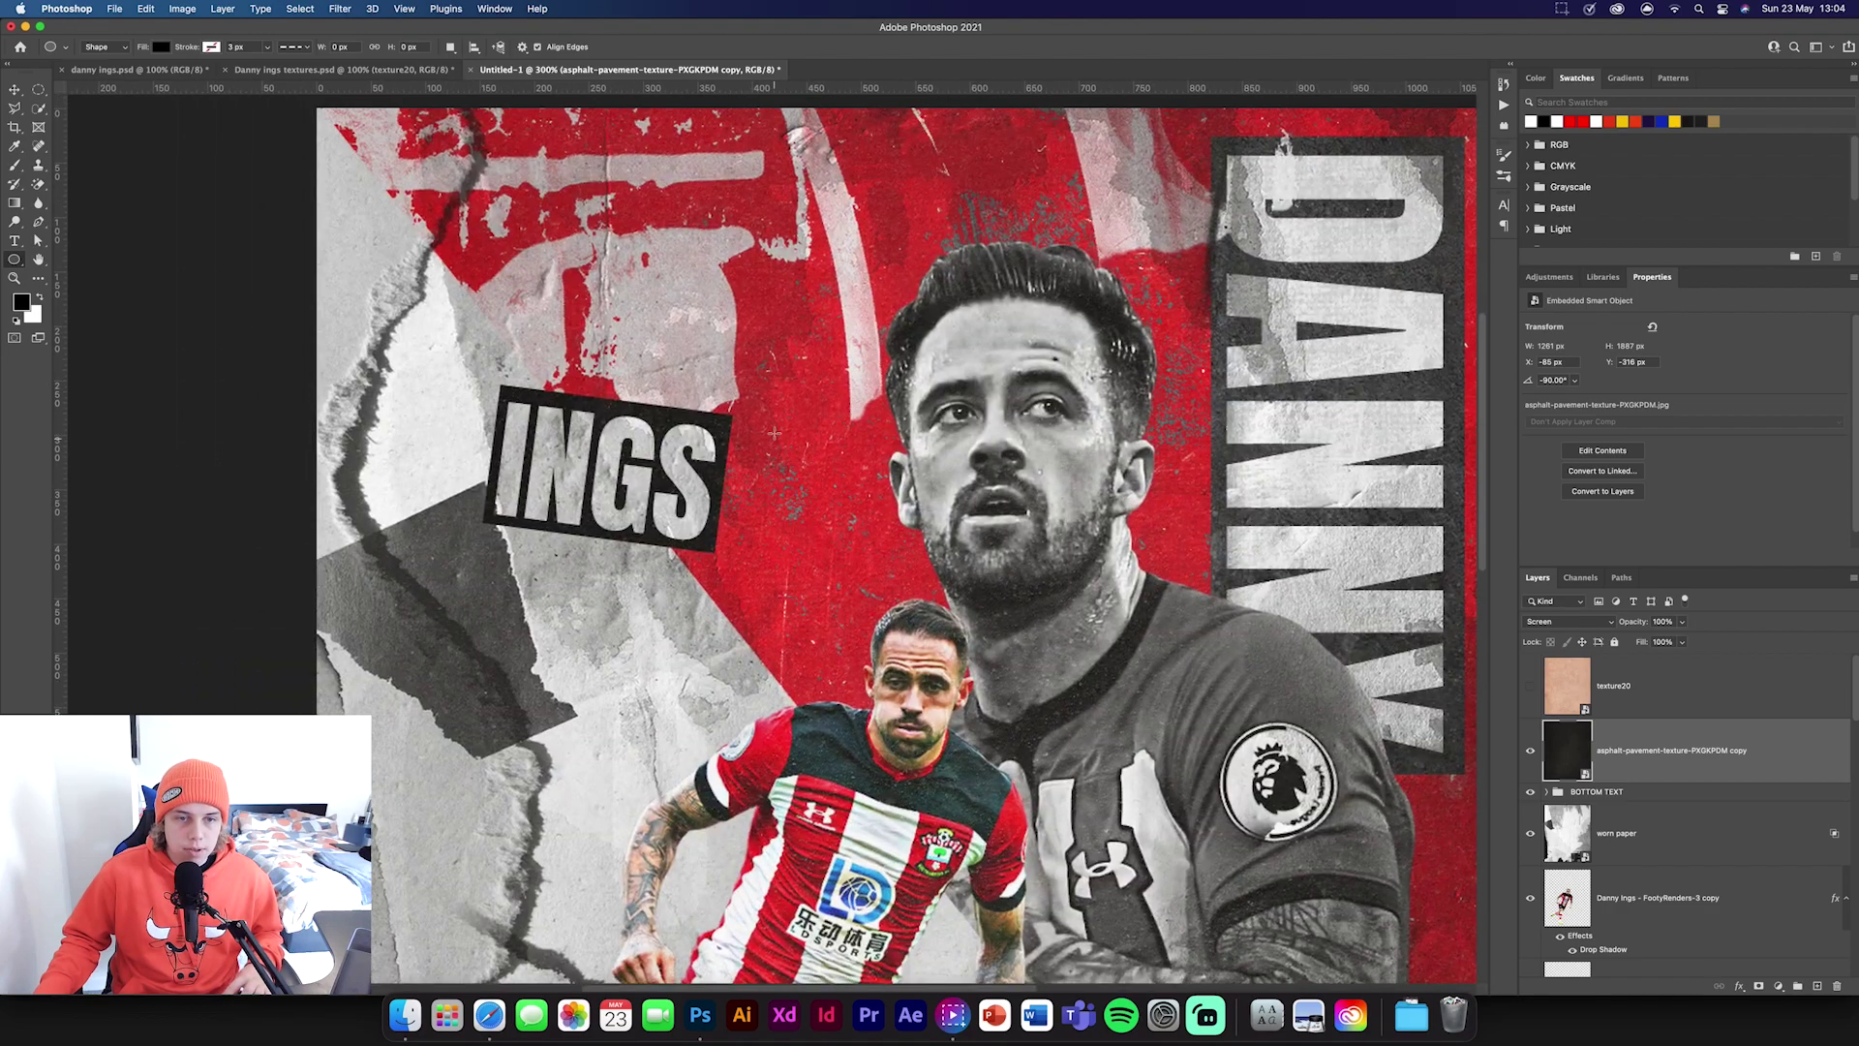
pyautogui.moveTo(785, 442); pyautogui.dragTo(807, 464)
pyautogui.press('v')
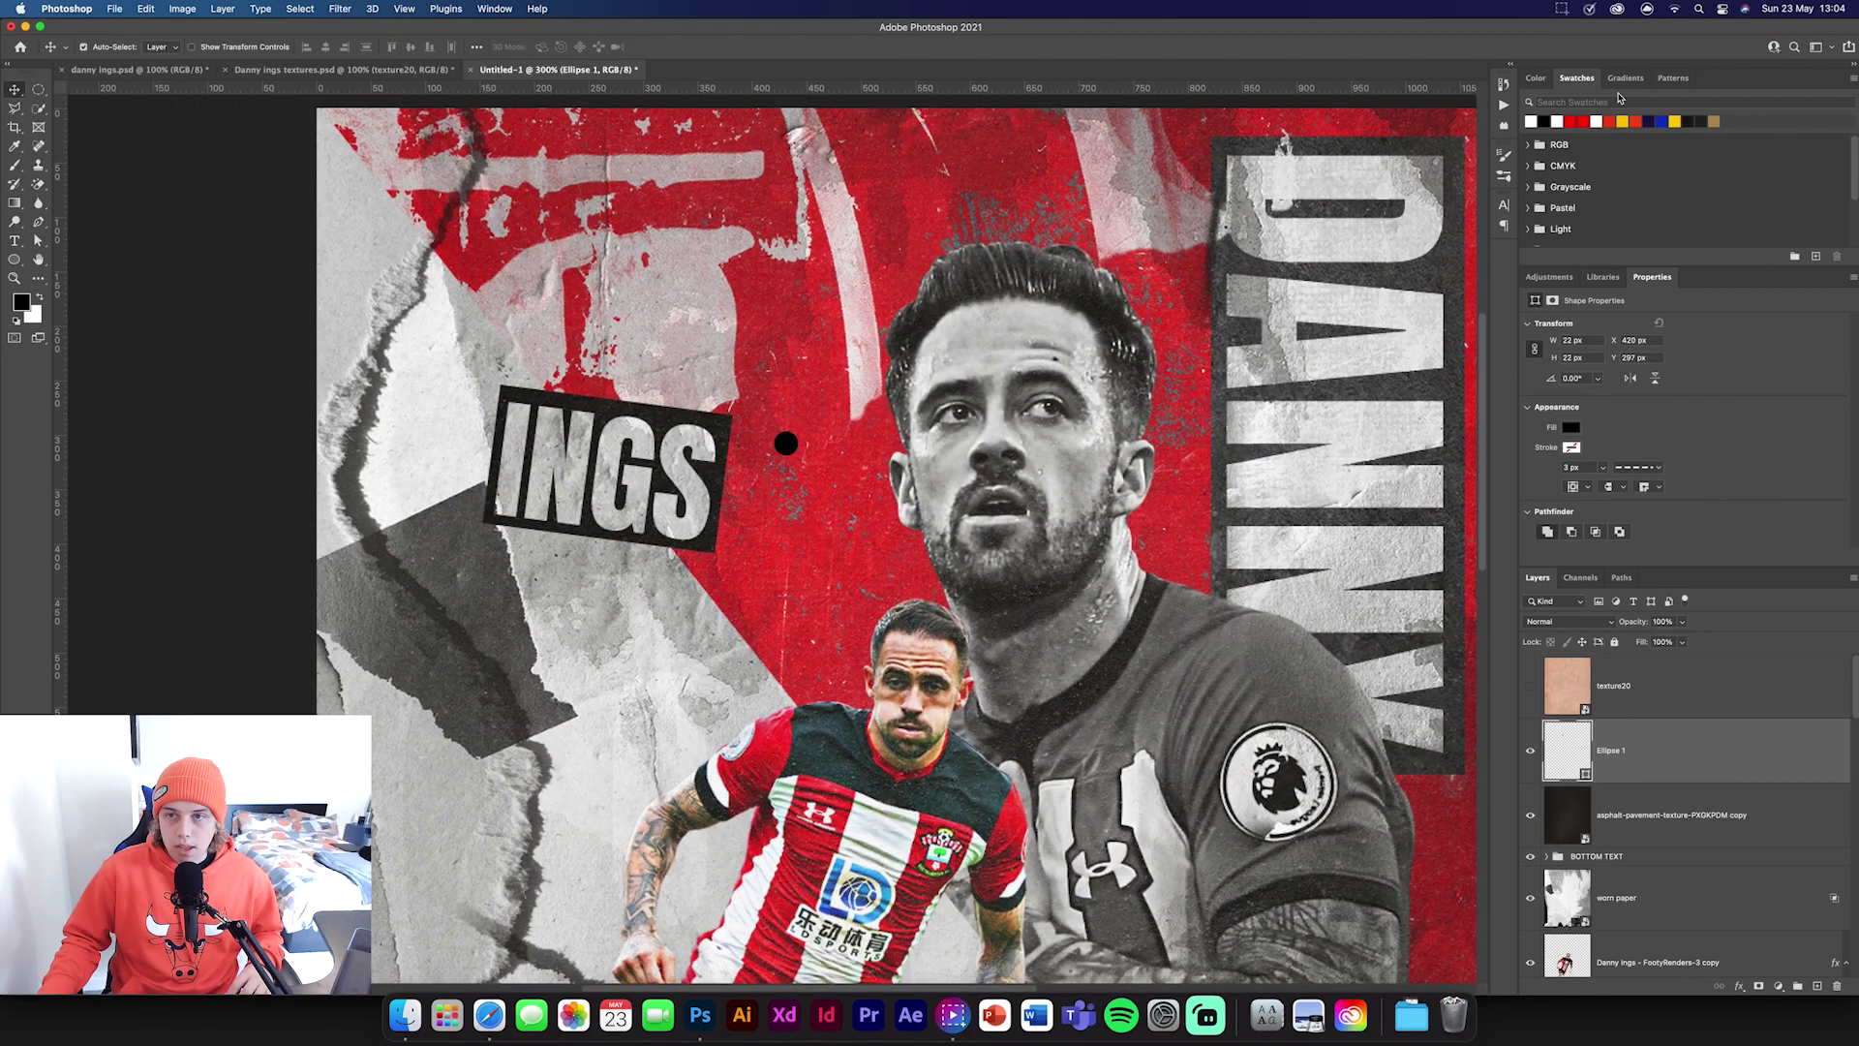
pyautogui.click(1534, 120)
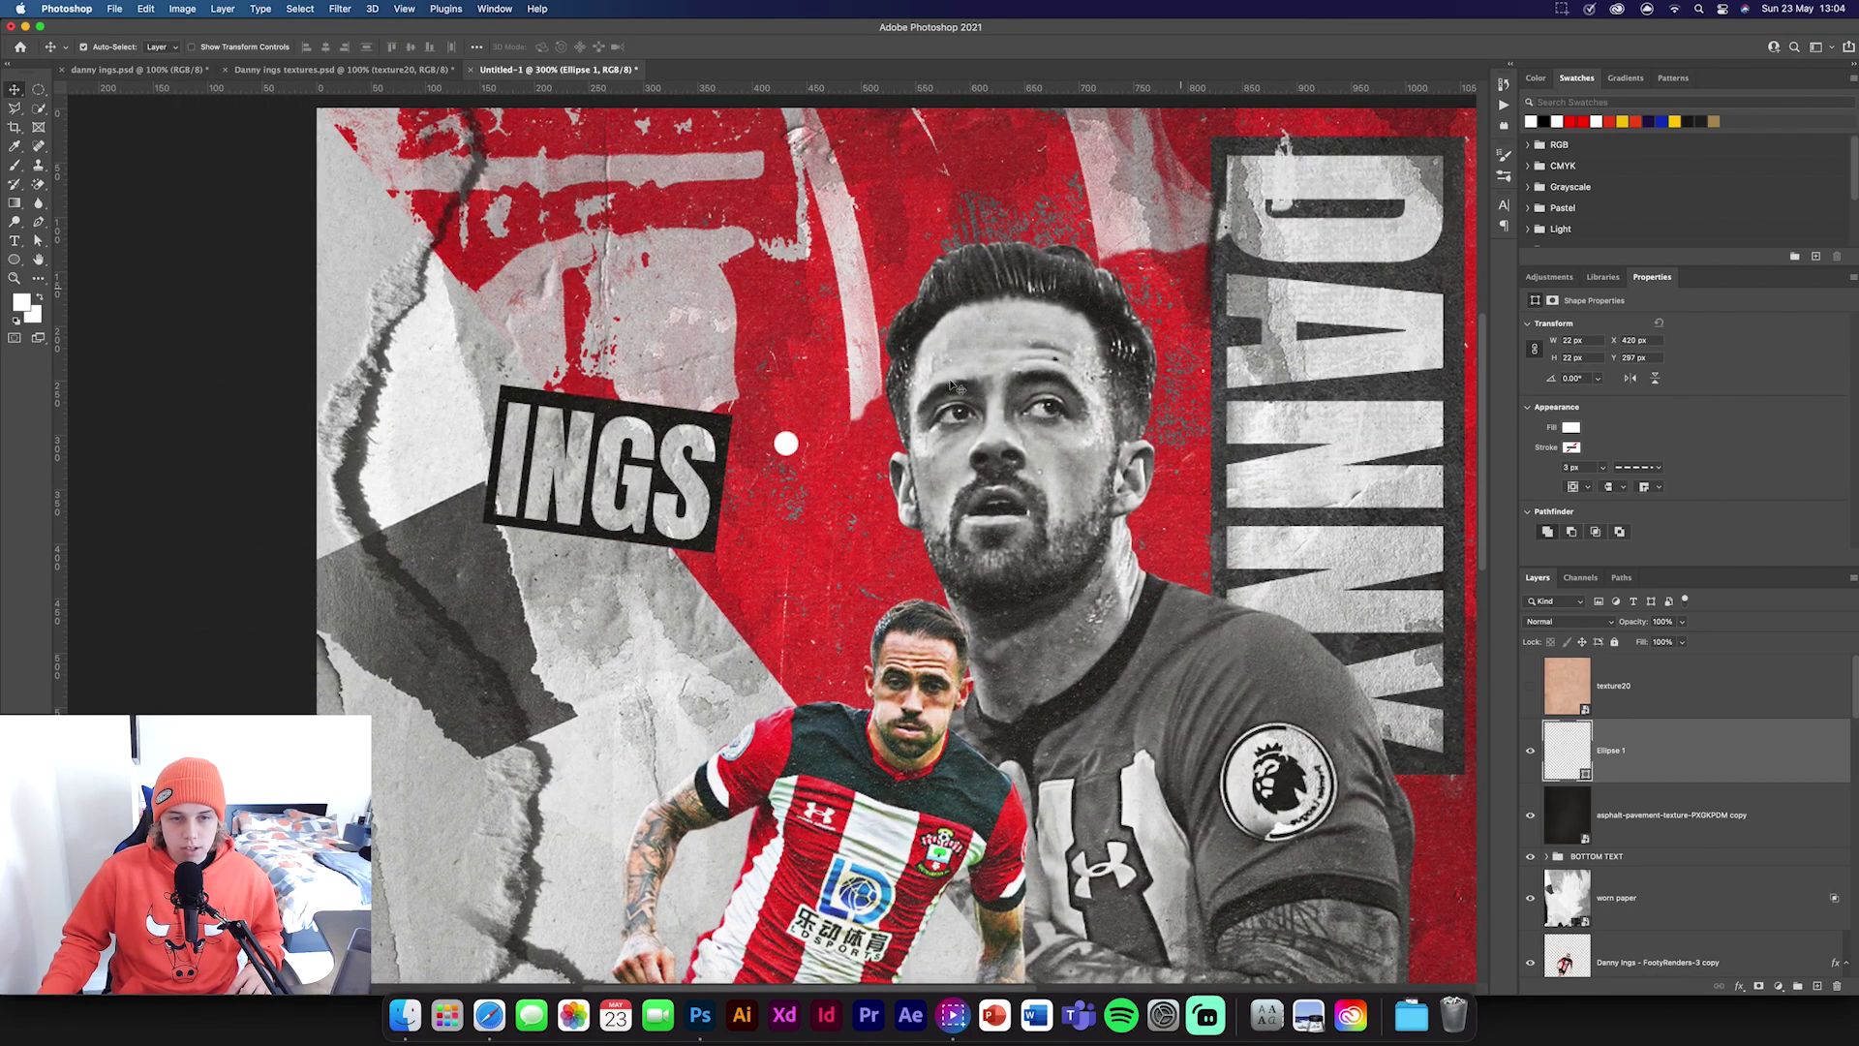
# Duplicate the white circle downwards into an evenly spaced column of four and group the circles.
pyautogui.moveTo(786, 443); pyautogui.dragTo(792, 559)
pyautogui.press('super+g')
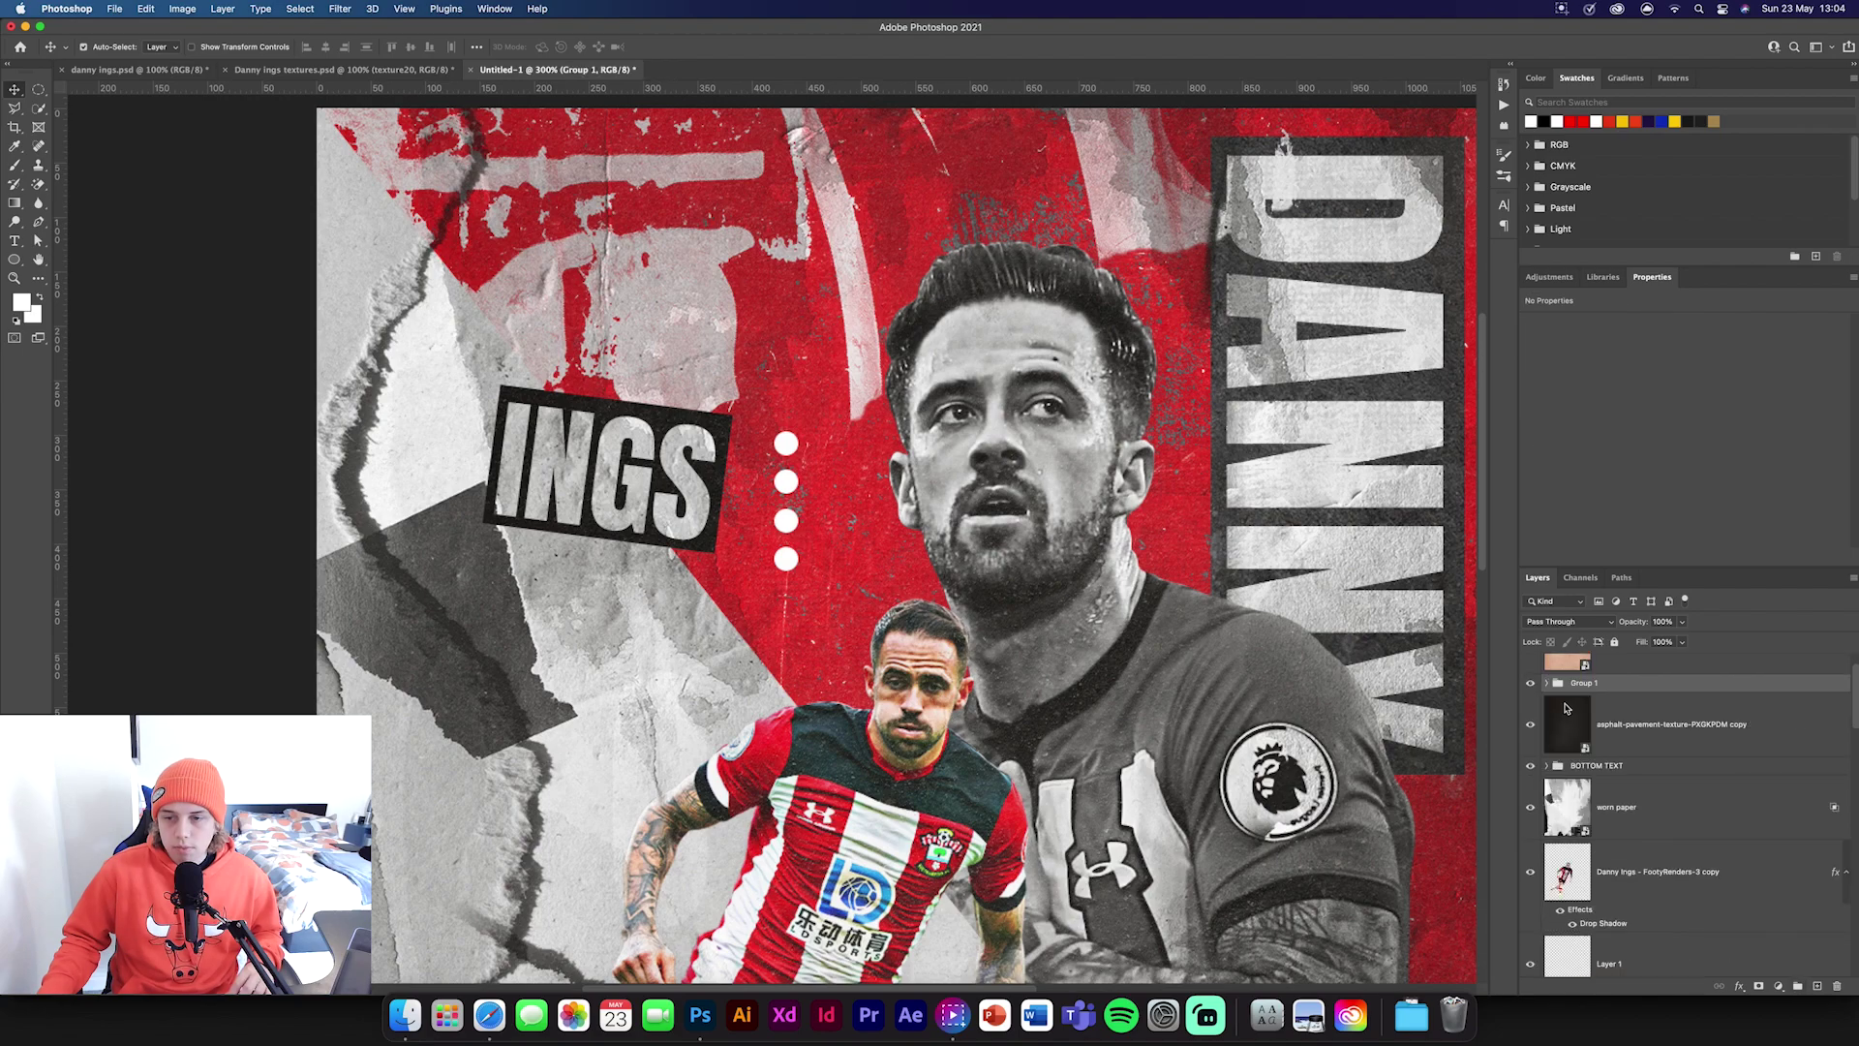
# Name the dot group circles, then duplicate it and offset the copy diagonally up and to the right of the original column.
pyautogui.write('circles')
pyautogui.press('Return')
pyautogui.press('super+j')
pyautogui.press('super+t')
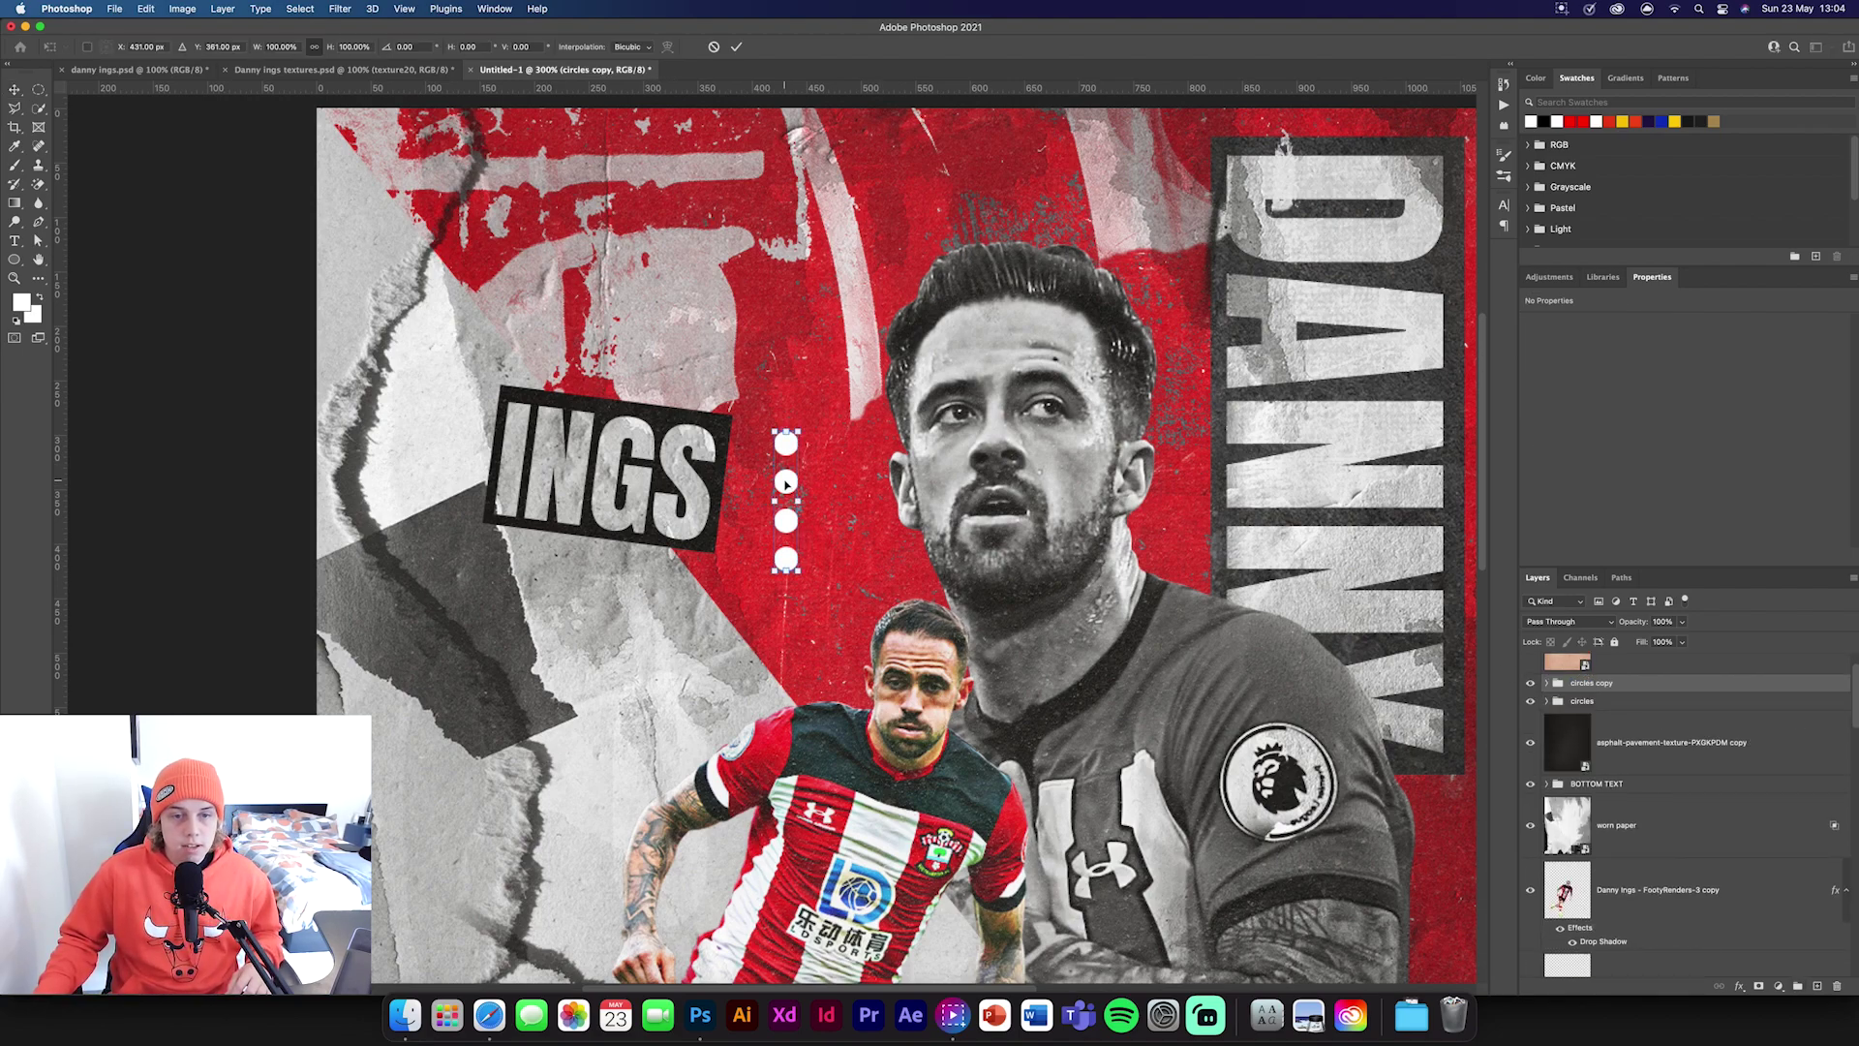
pyautogui.moveTo(786, 484); pyautogui.dragTo(819, 460)
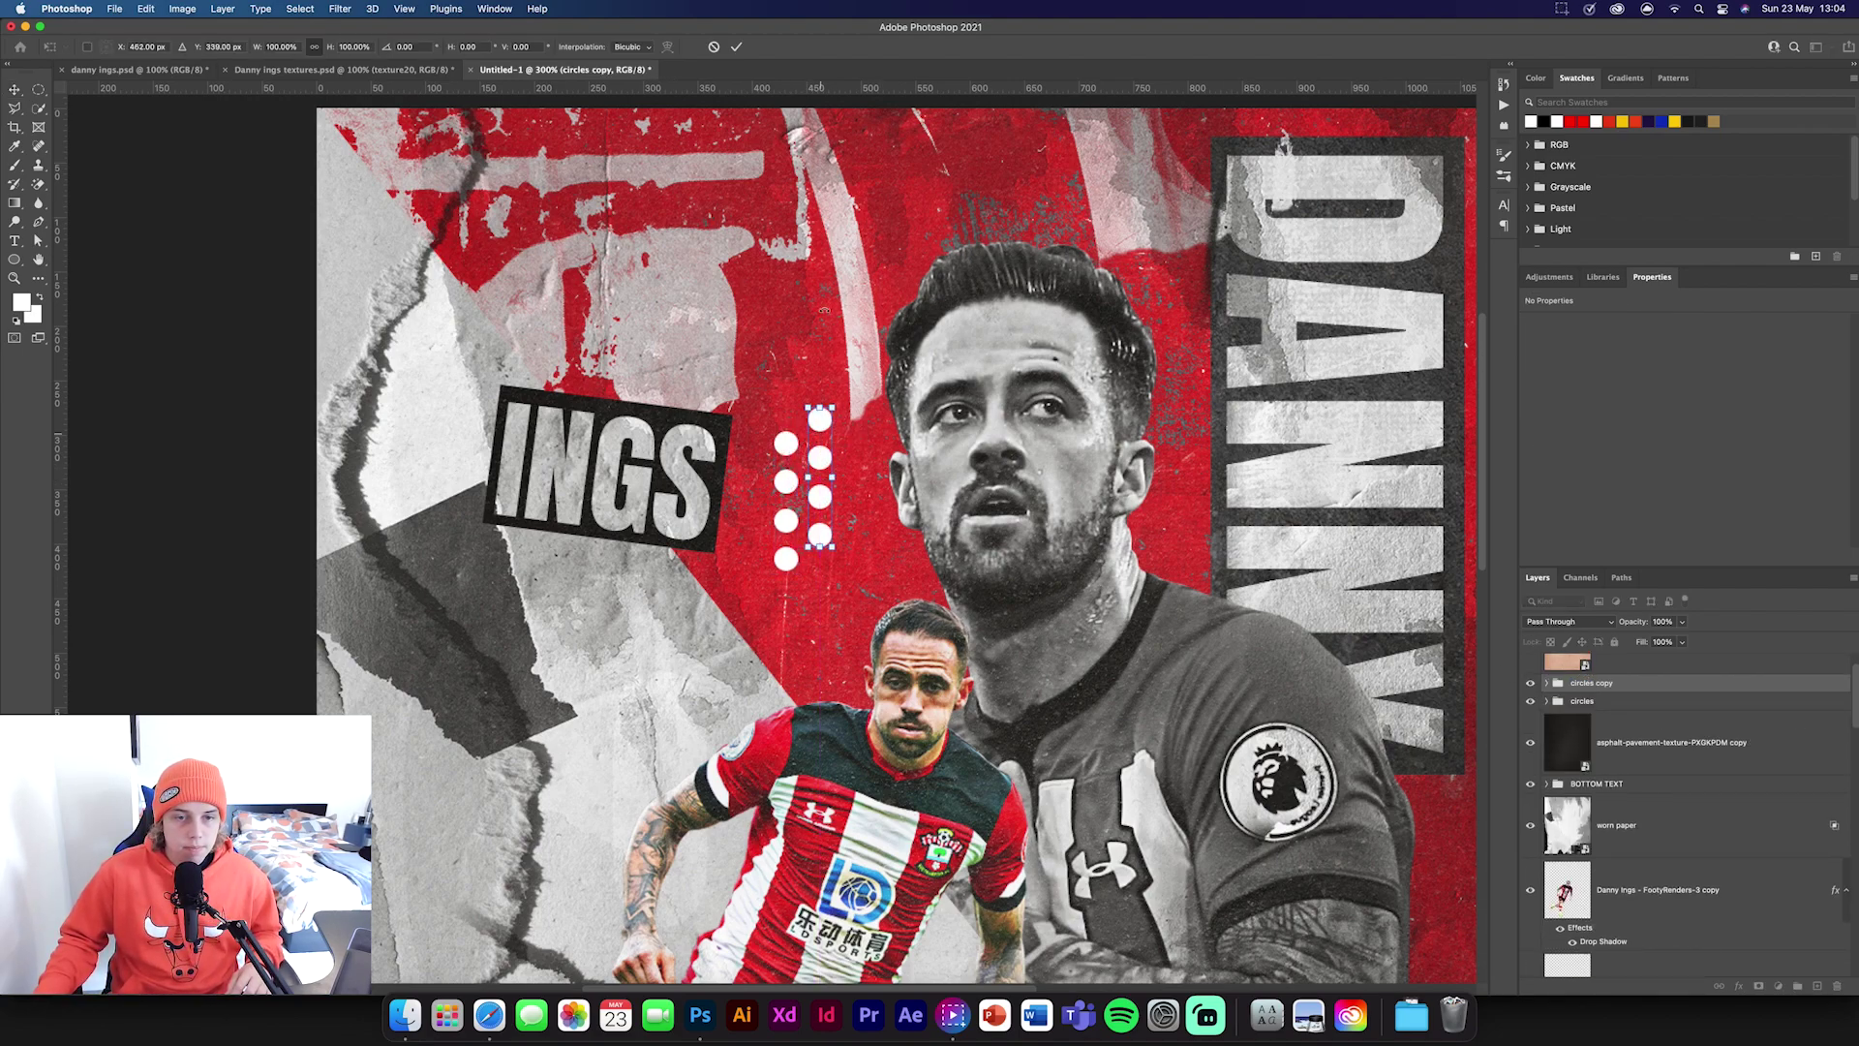
pyautogui.click(736, 46)
# Set the copied circle group's Fill to 3% and give it a 2 px white (ffffff) stroke.
pyautogui.moveTo(1633, 646); pyautogui.dragTo(1530, 639)
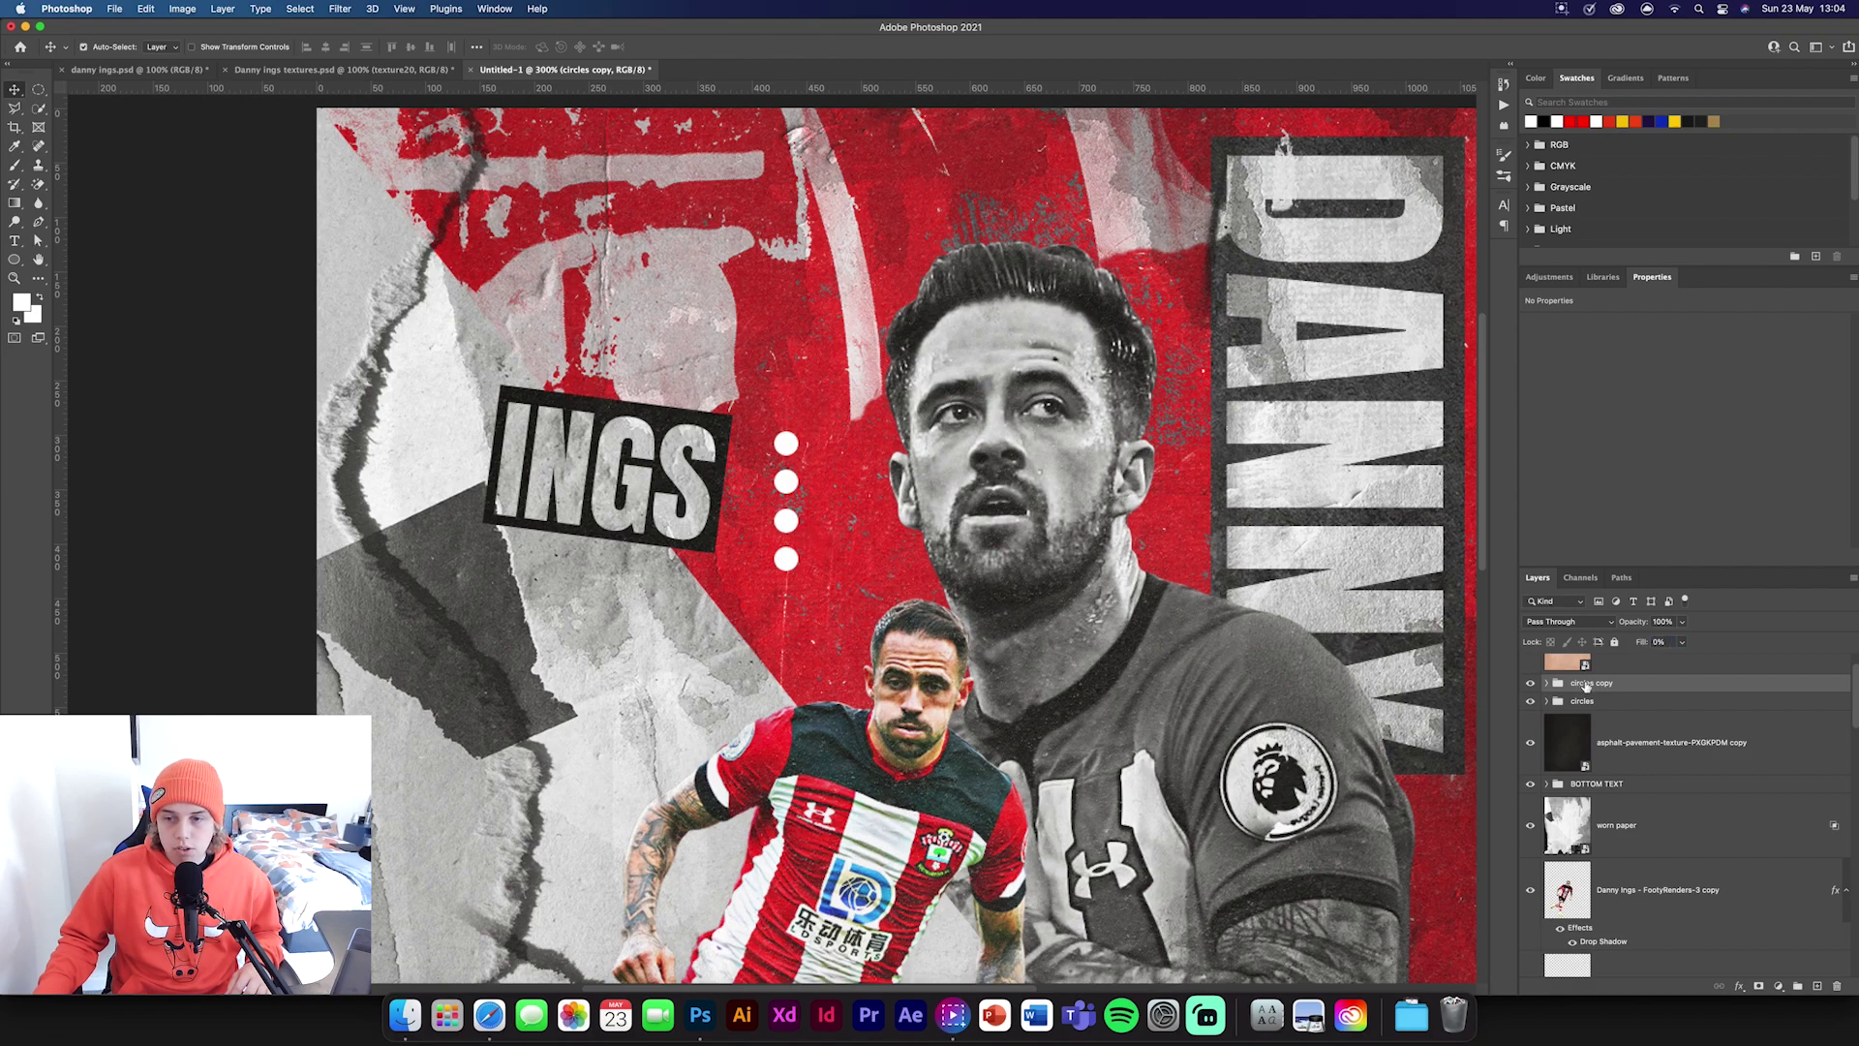
pyautogui.doubleClick(1623, 684)
pyautogui.click(1528, 620)
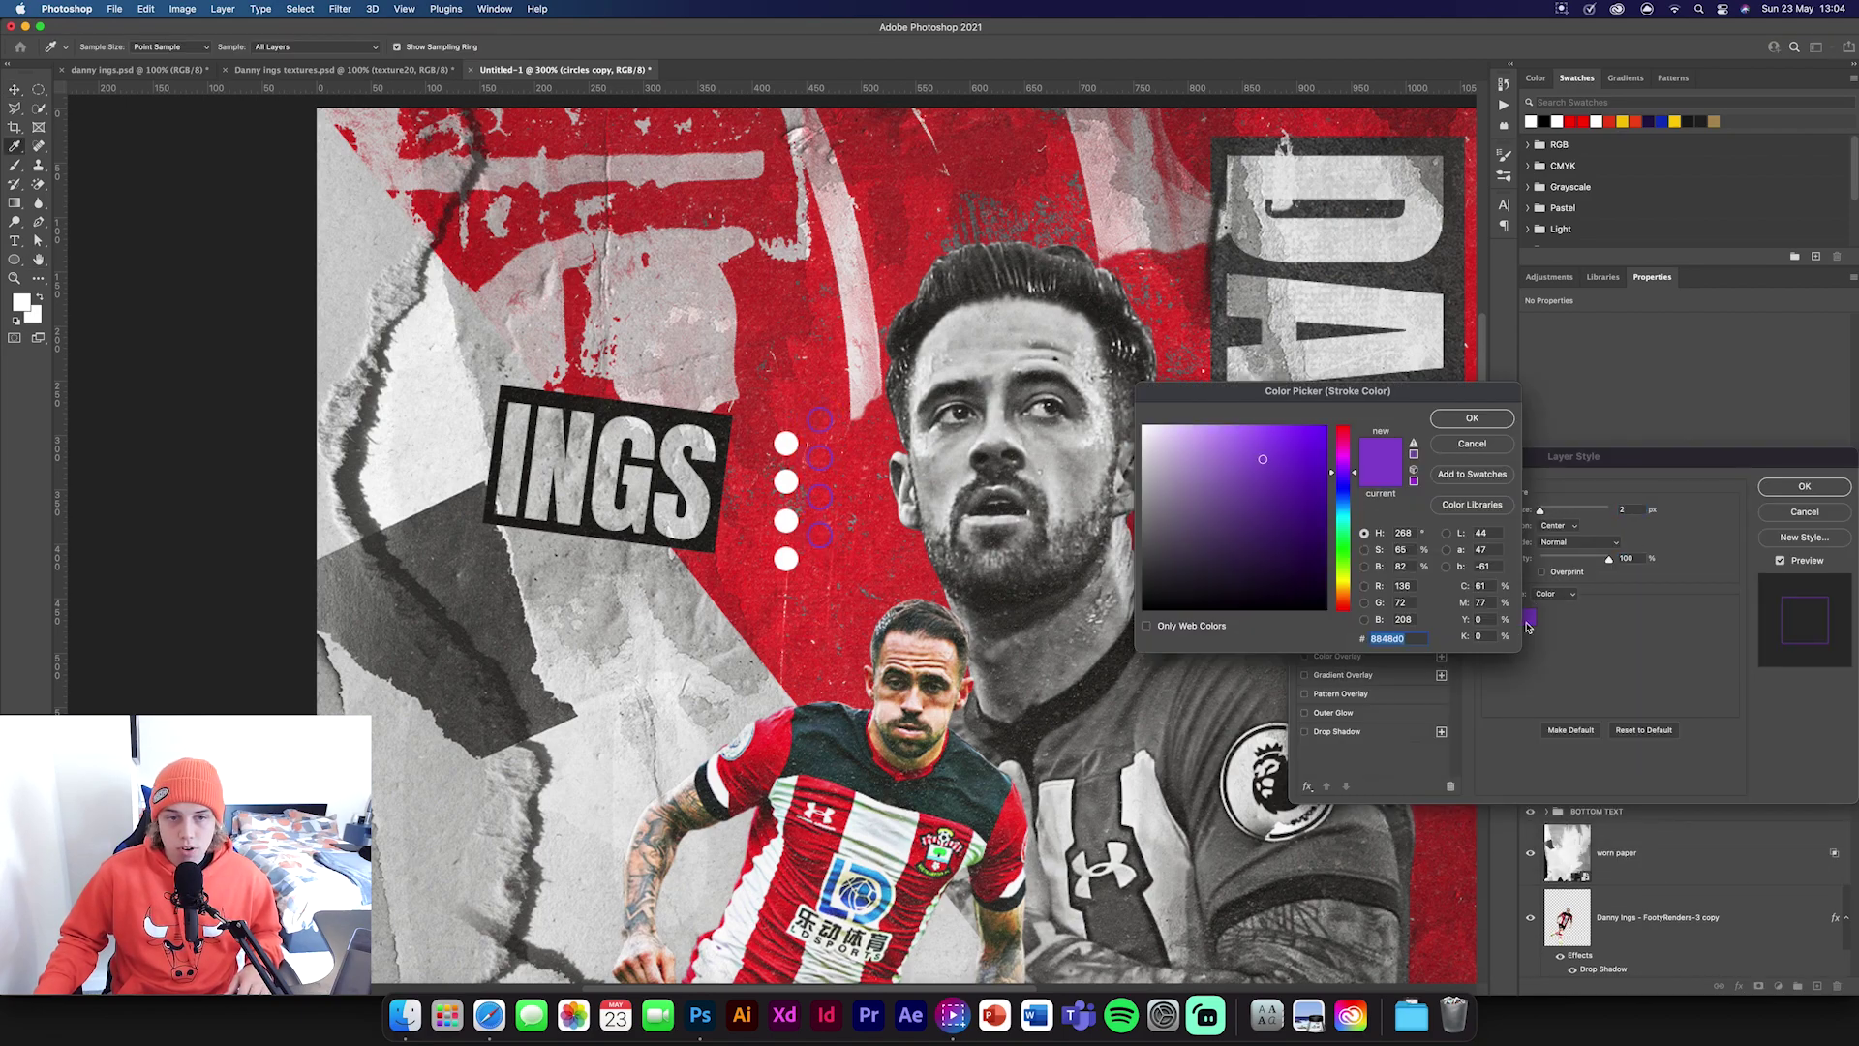
pyautogui.write('ffffff')
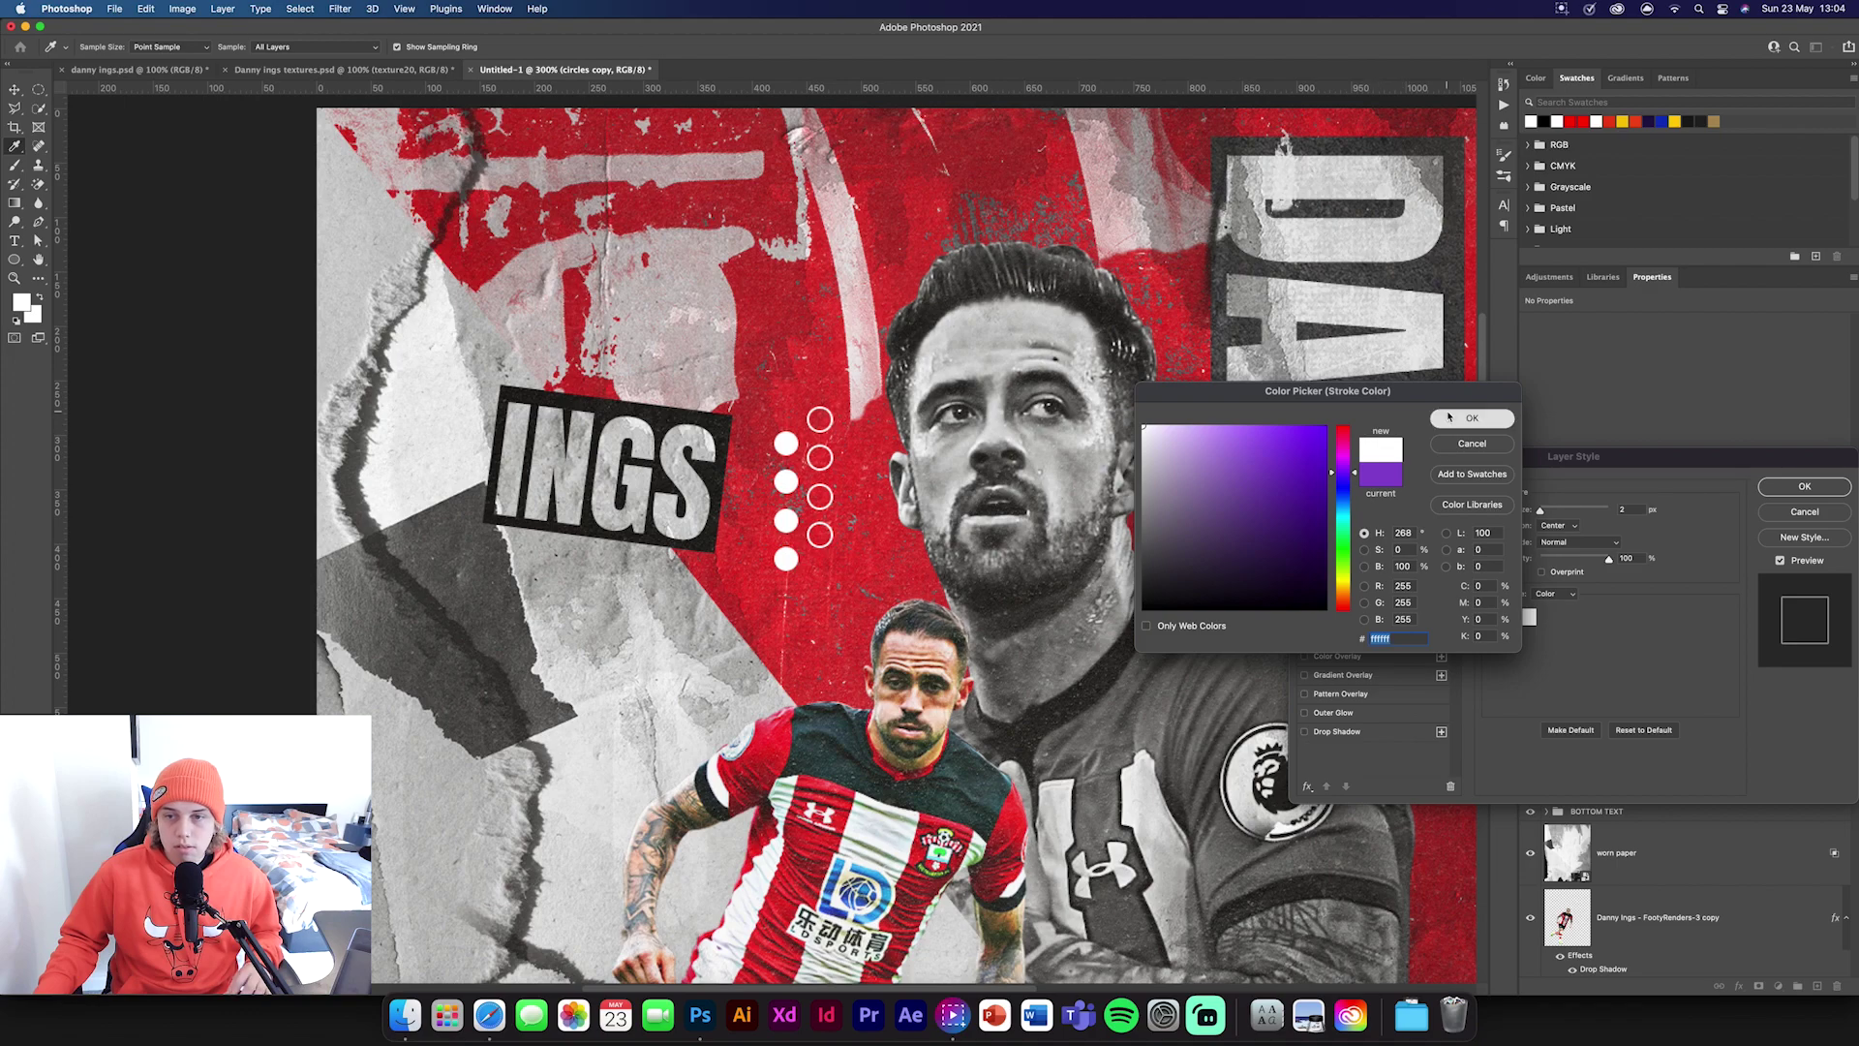
pyautogui.click(1472, 417)
pyautogui.click(1779, 487)
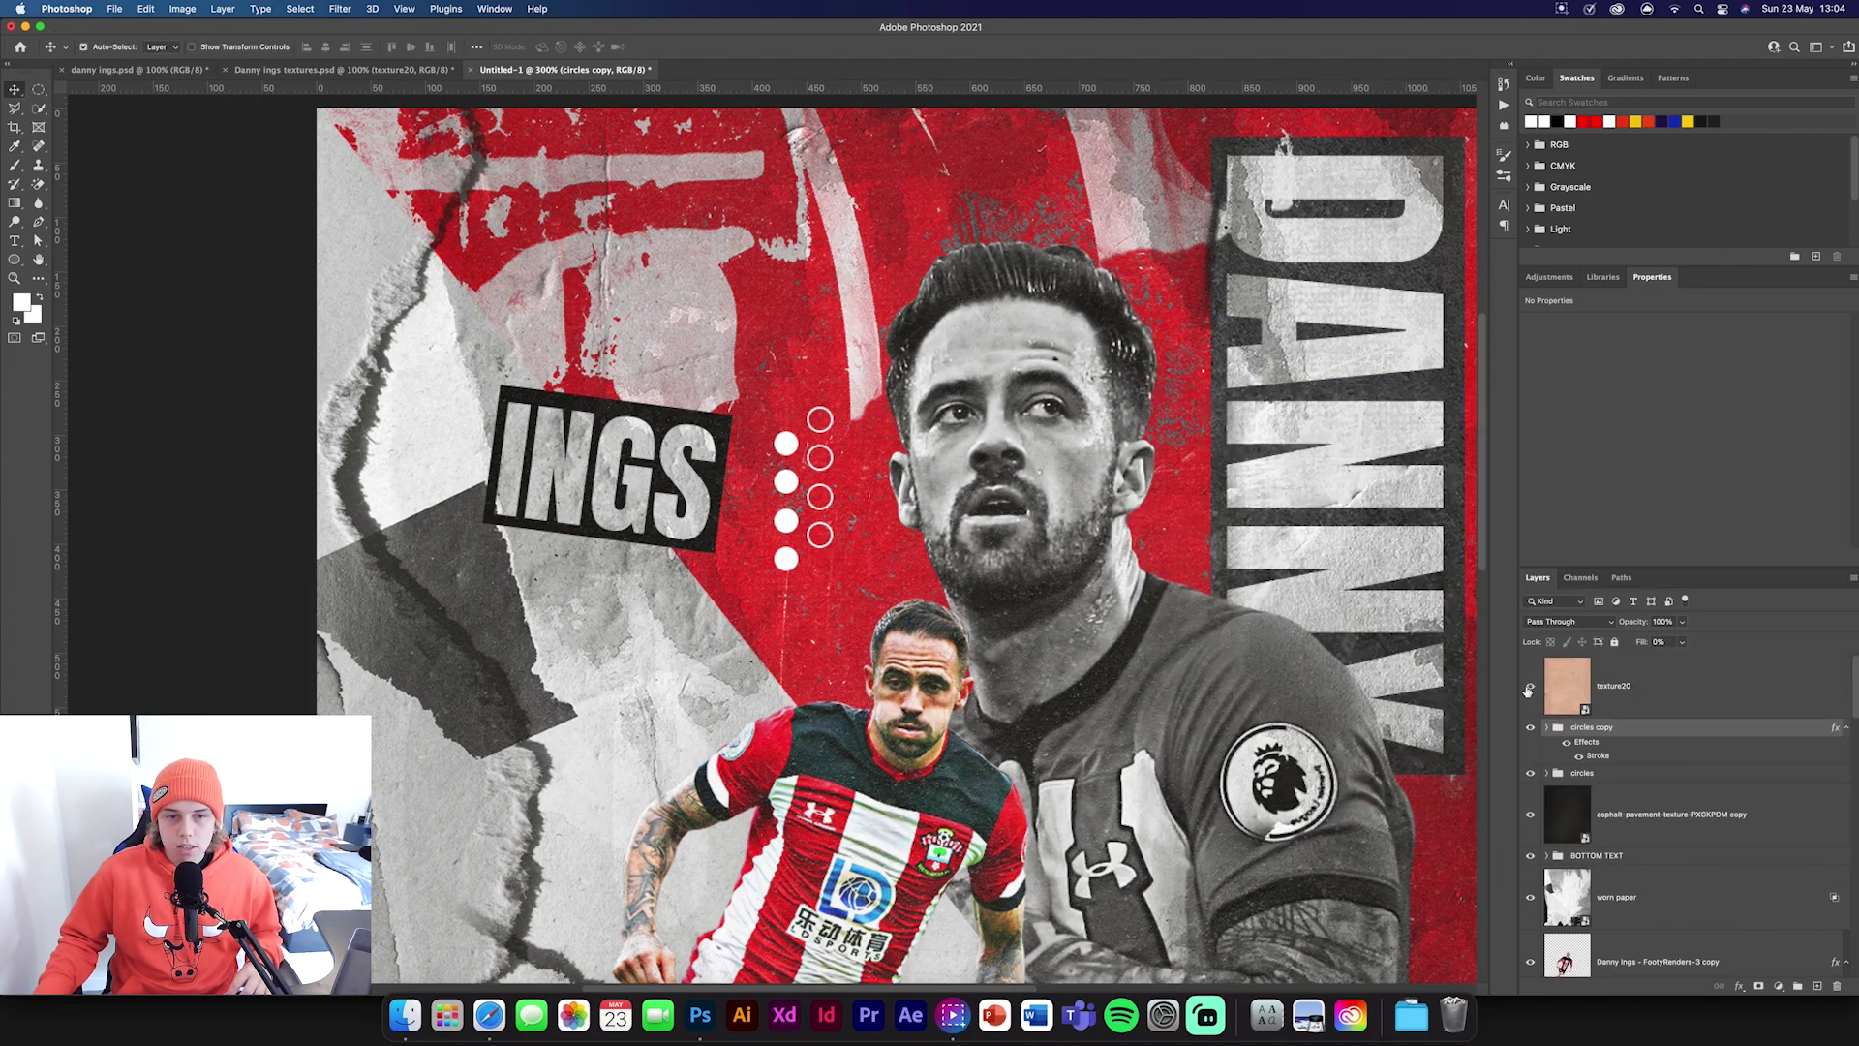
# Show the texture20 layer again and stamp all visible layers into a new layer on top of the stack.
pyautogui.click(1530, 687)
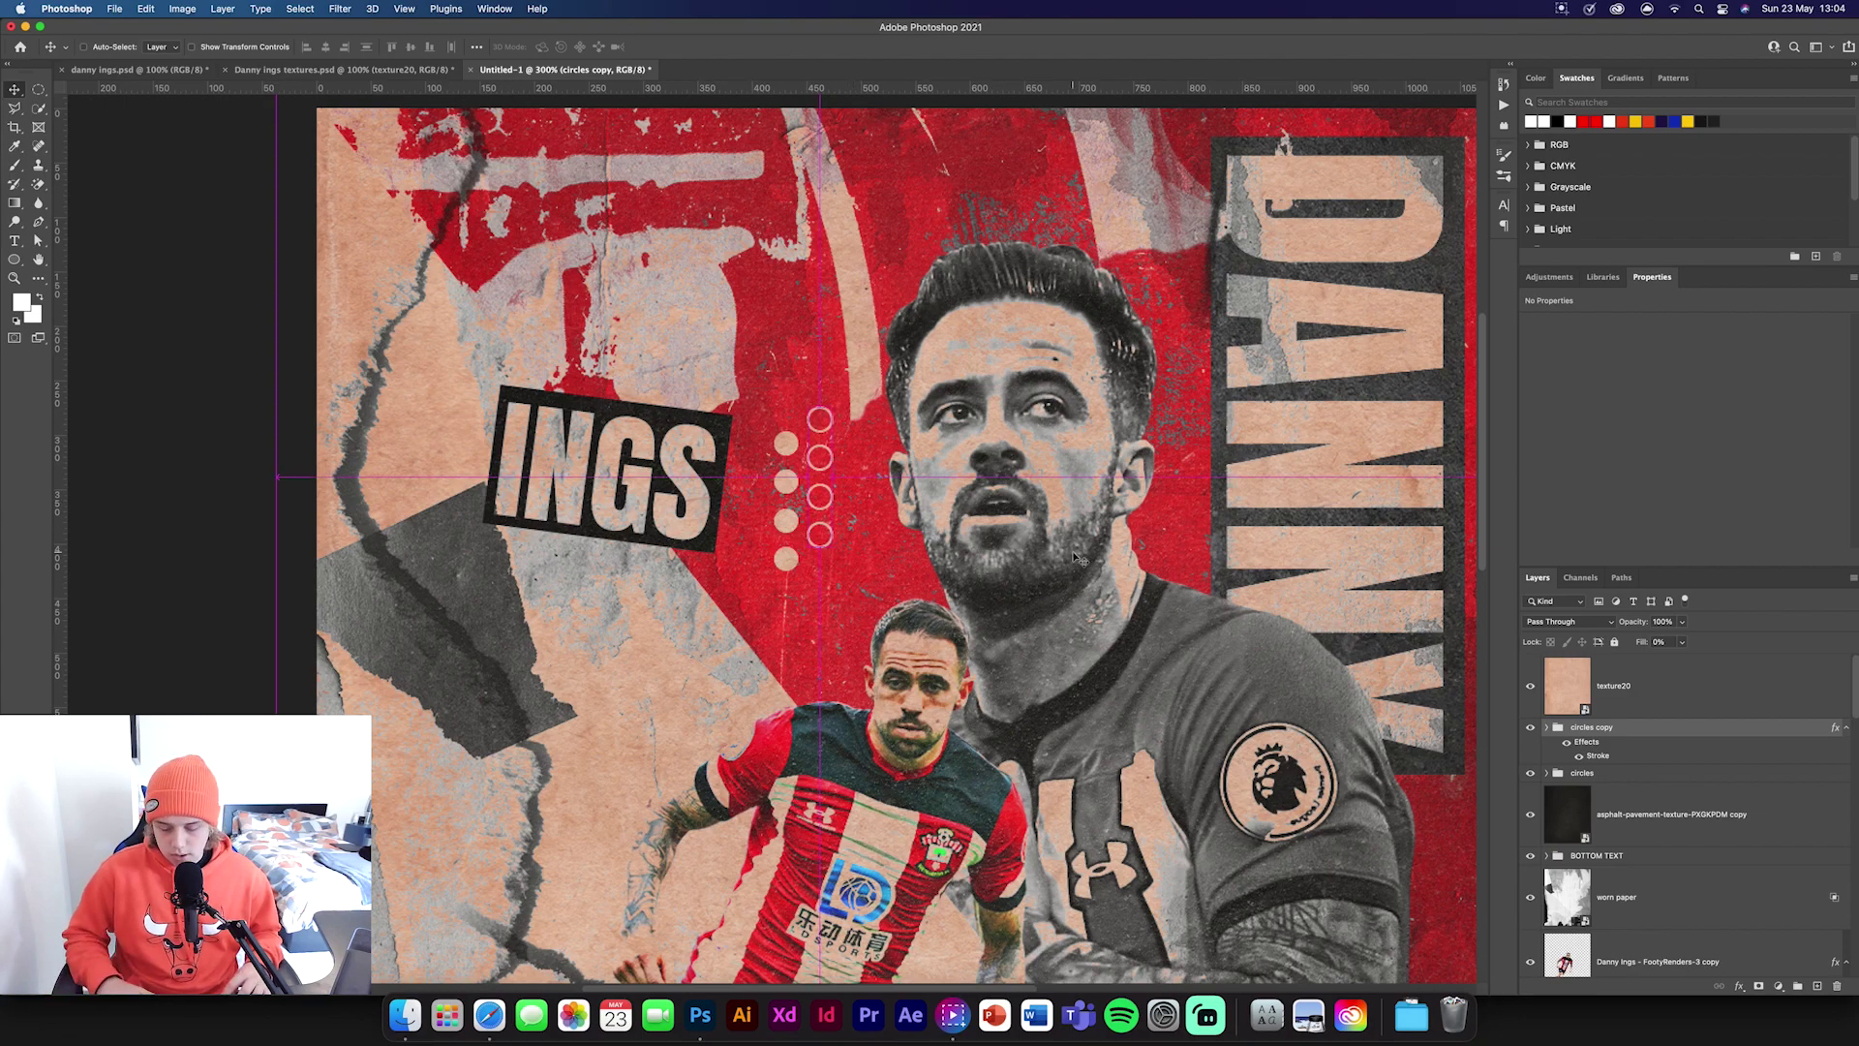
pyautogui.press('super+minus')
pyautogui.press('super+minus')
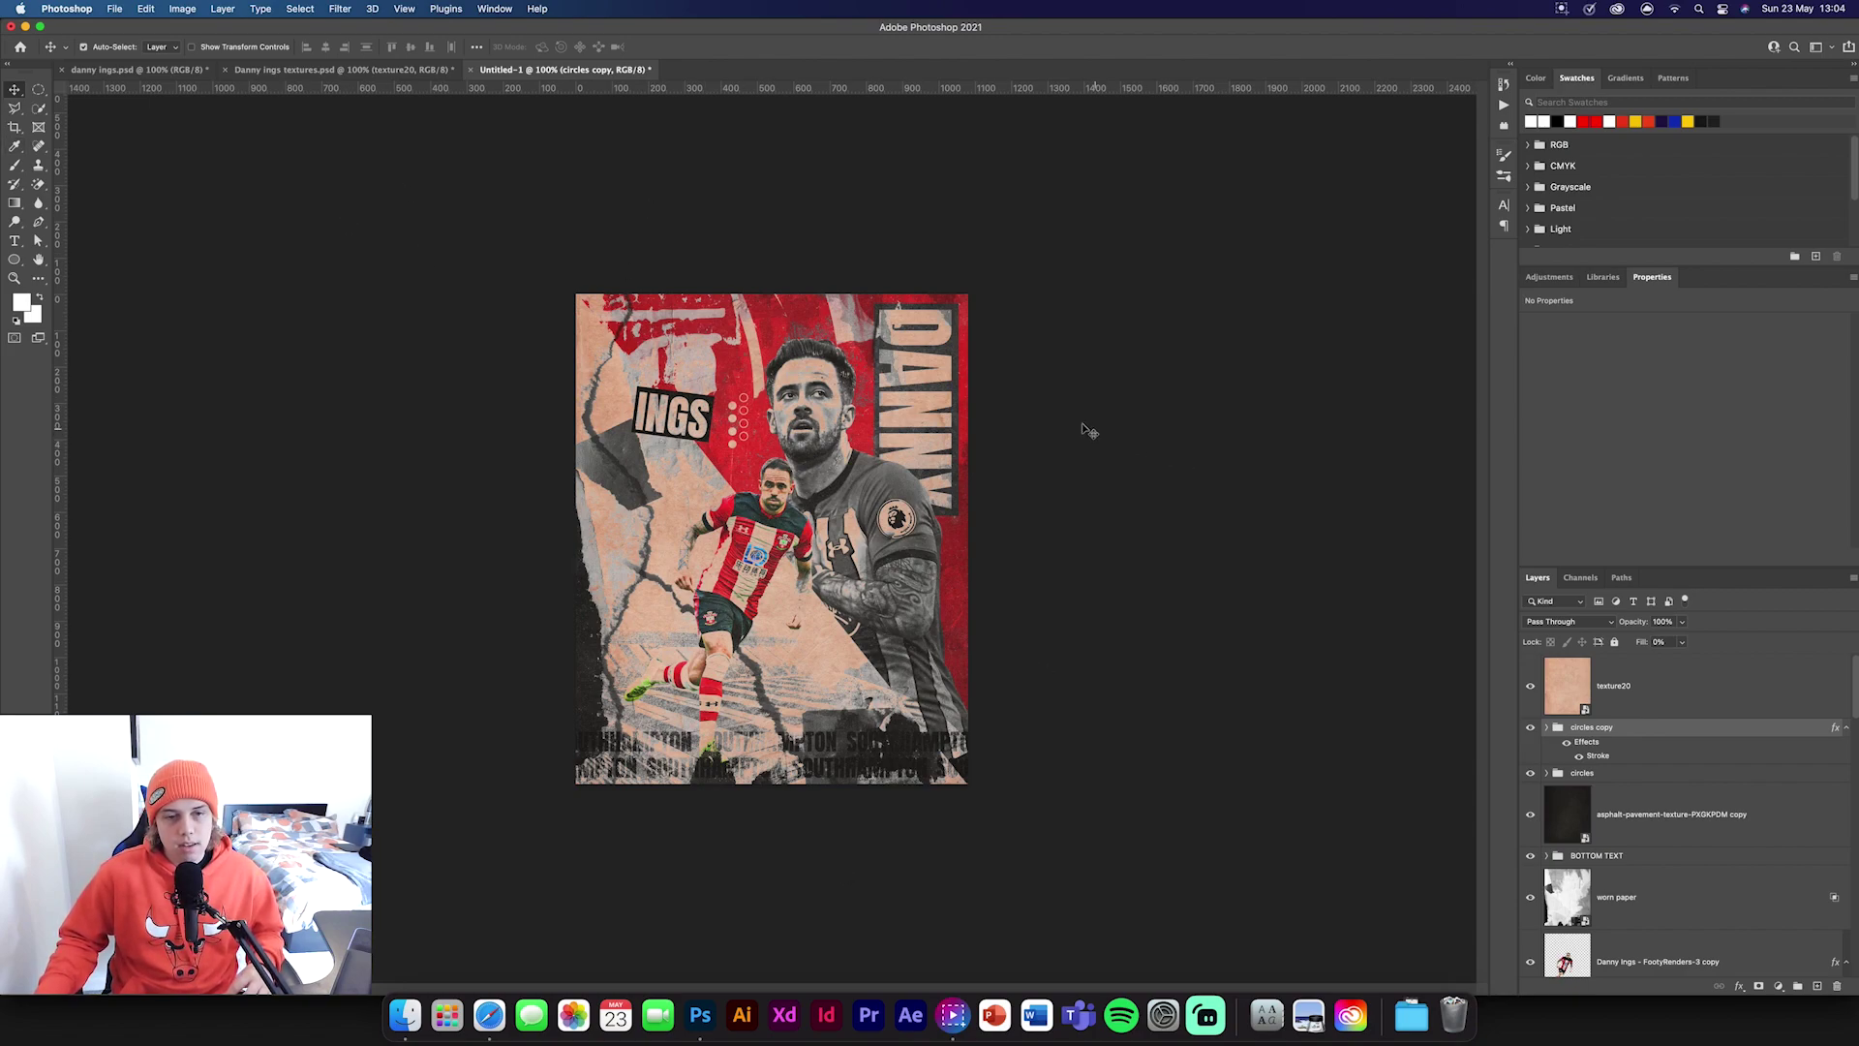
pyautogui.click(1664, 692)
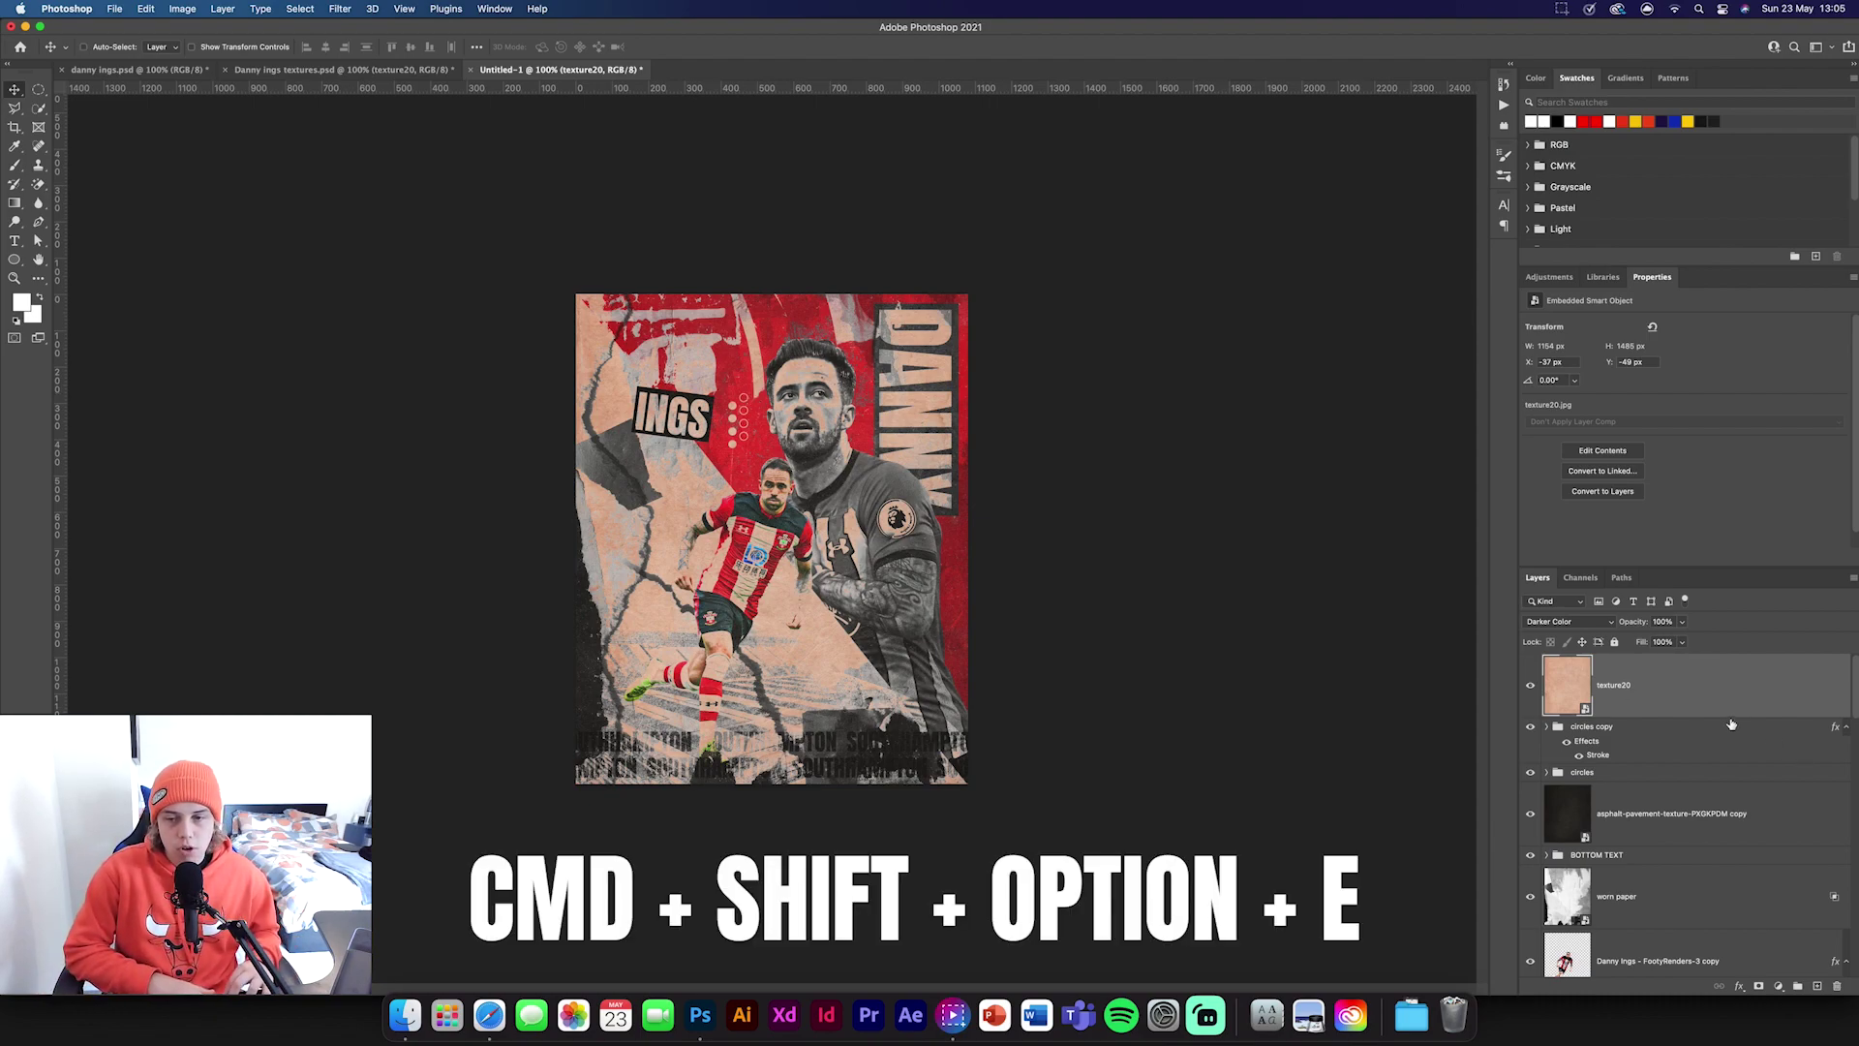
pyautogui.press('super+shift+alt+e')
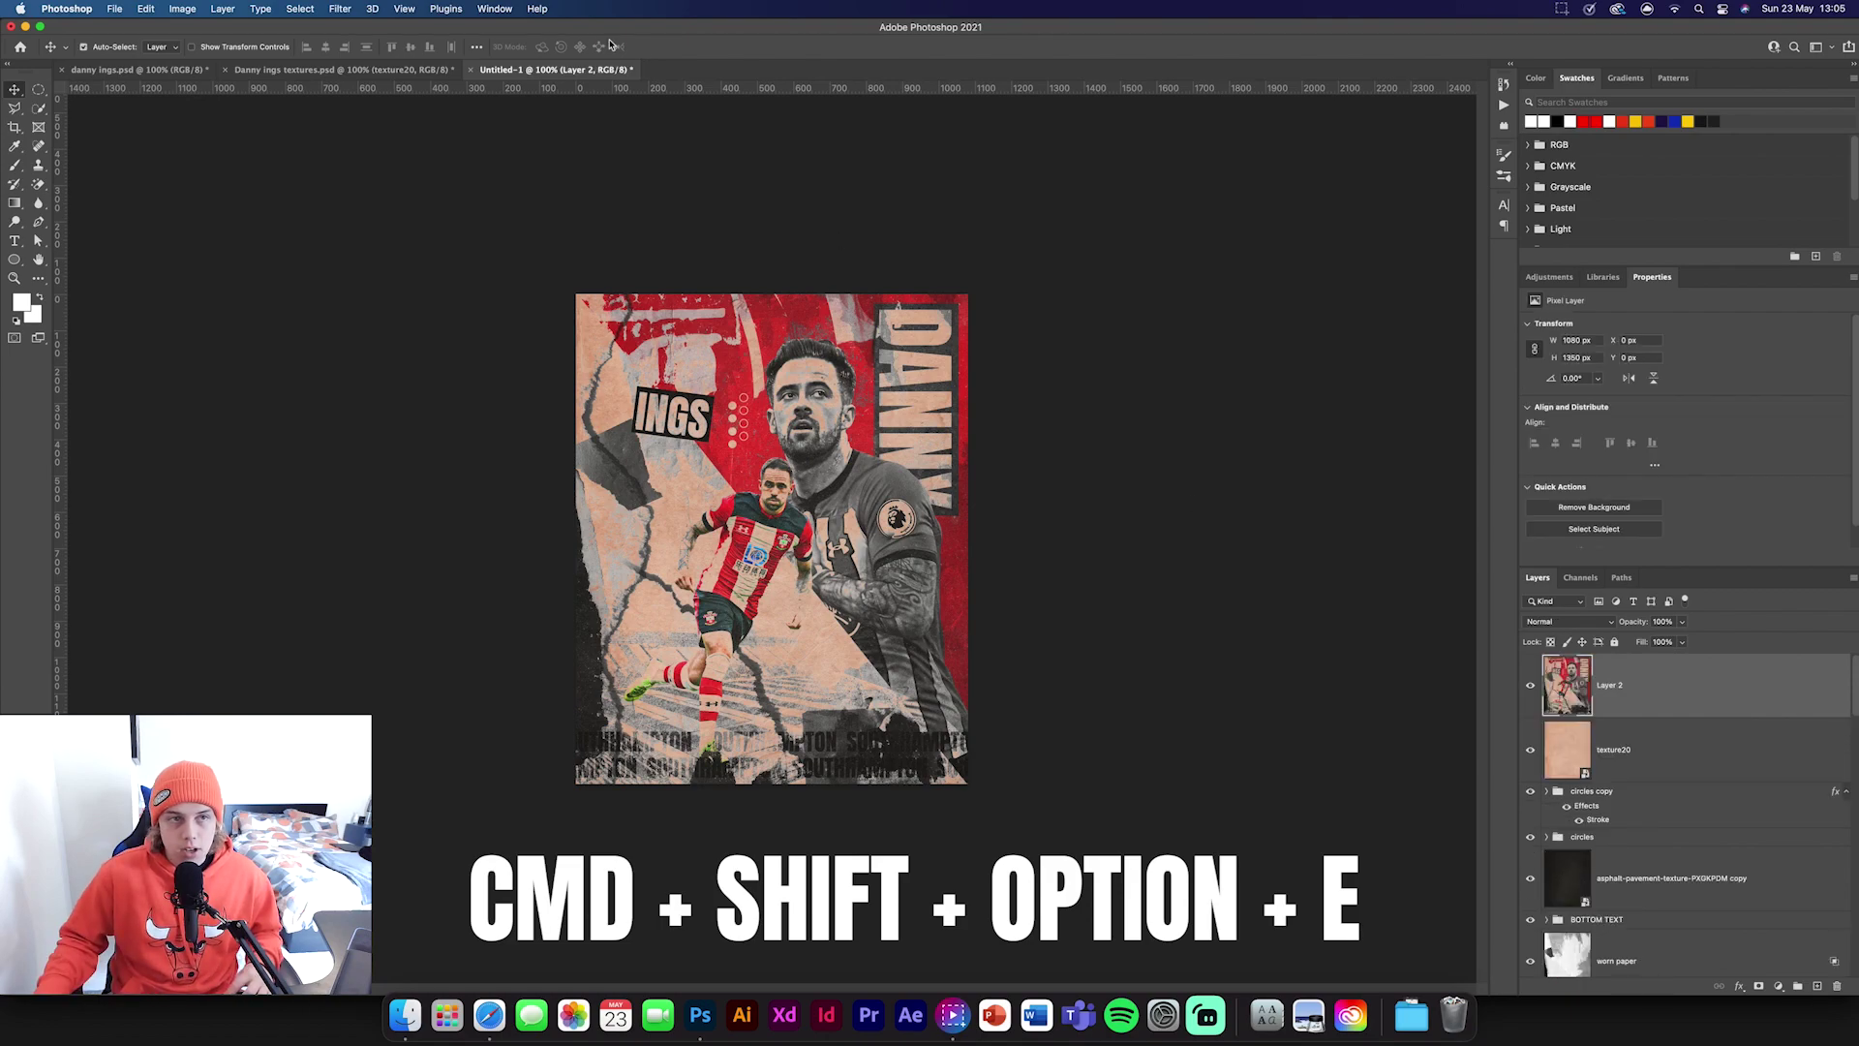
# Apply Camera Raw basic adjustments to the stamped layer: about Contrast +46, Highlights +7, Blacks +13, Texture +52, Clarity +35 and Saturation +14.
pyautogui.click(354, 12)
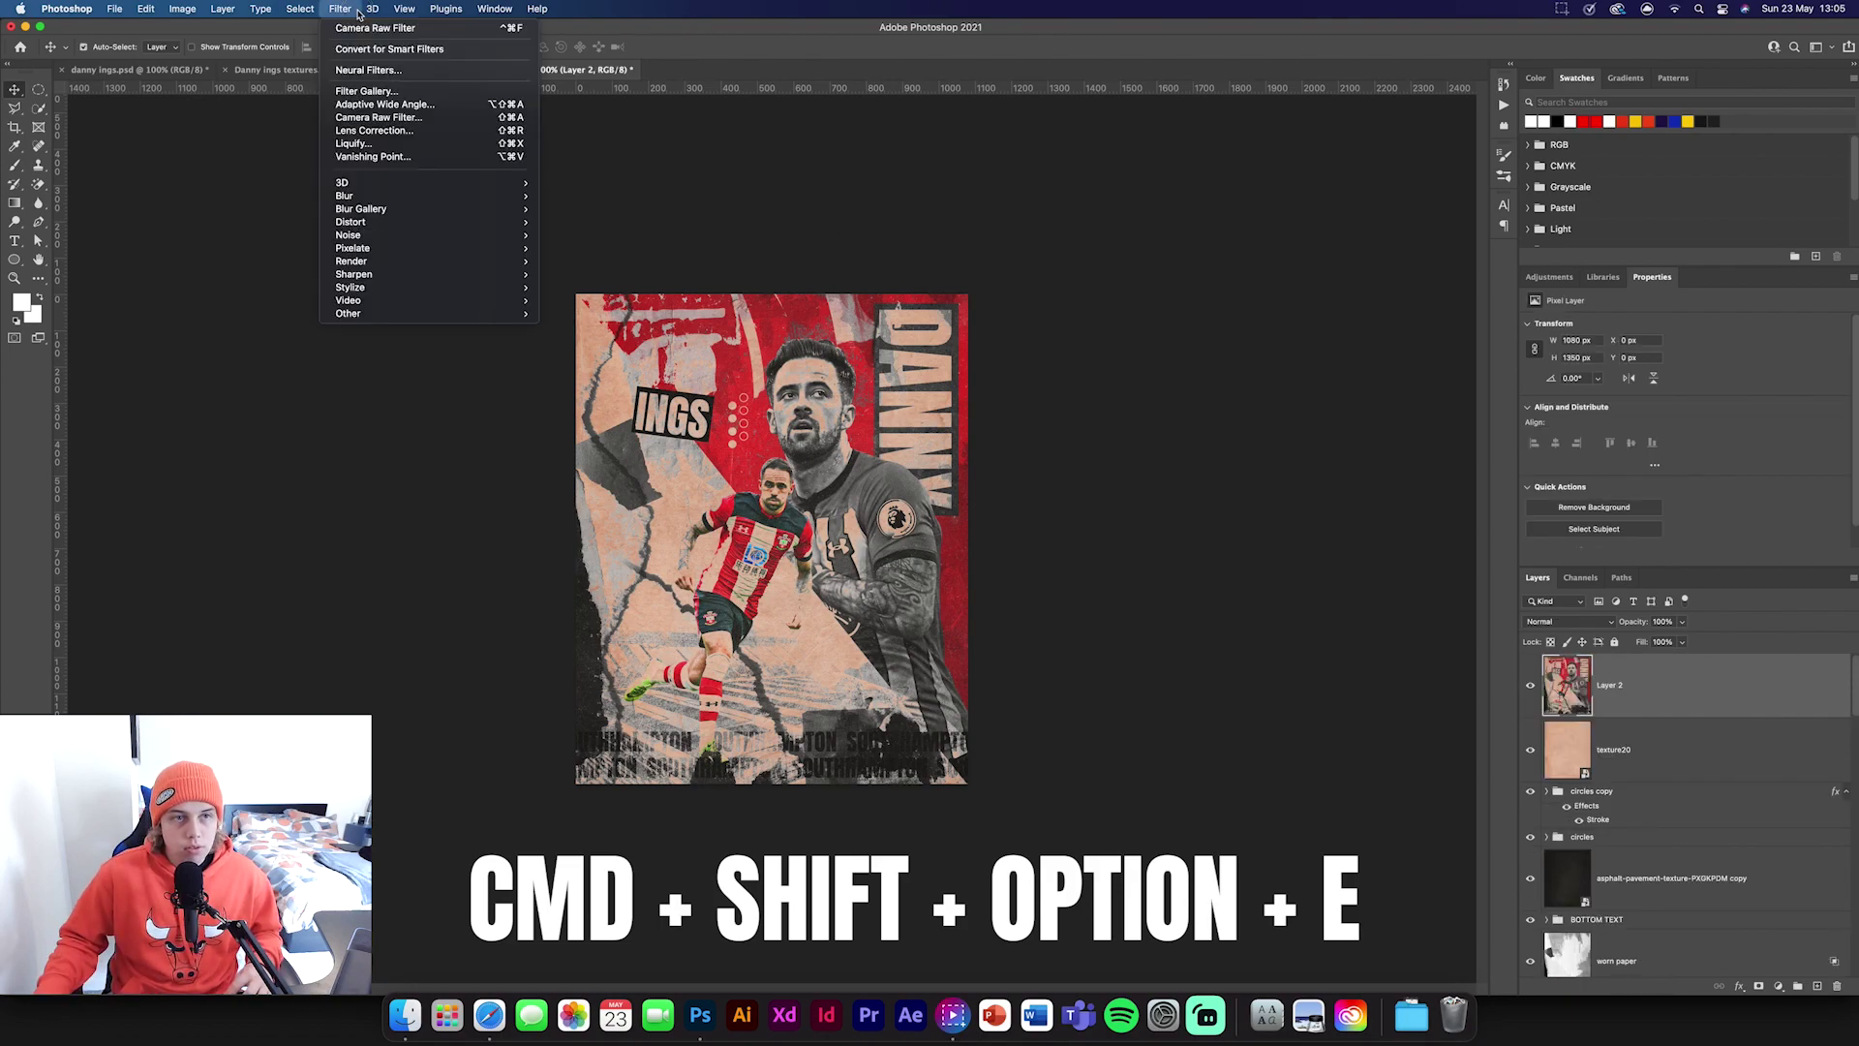
pyautogui.click(377, 121)
pyautogui.moveTo(1586, 399); pyautogui.dragTo(1604, 616)
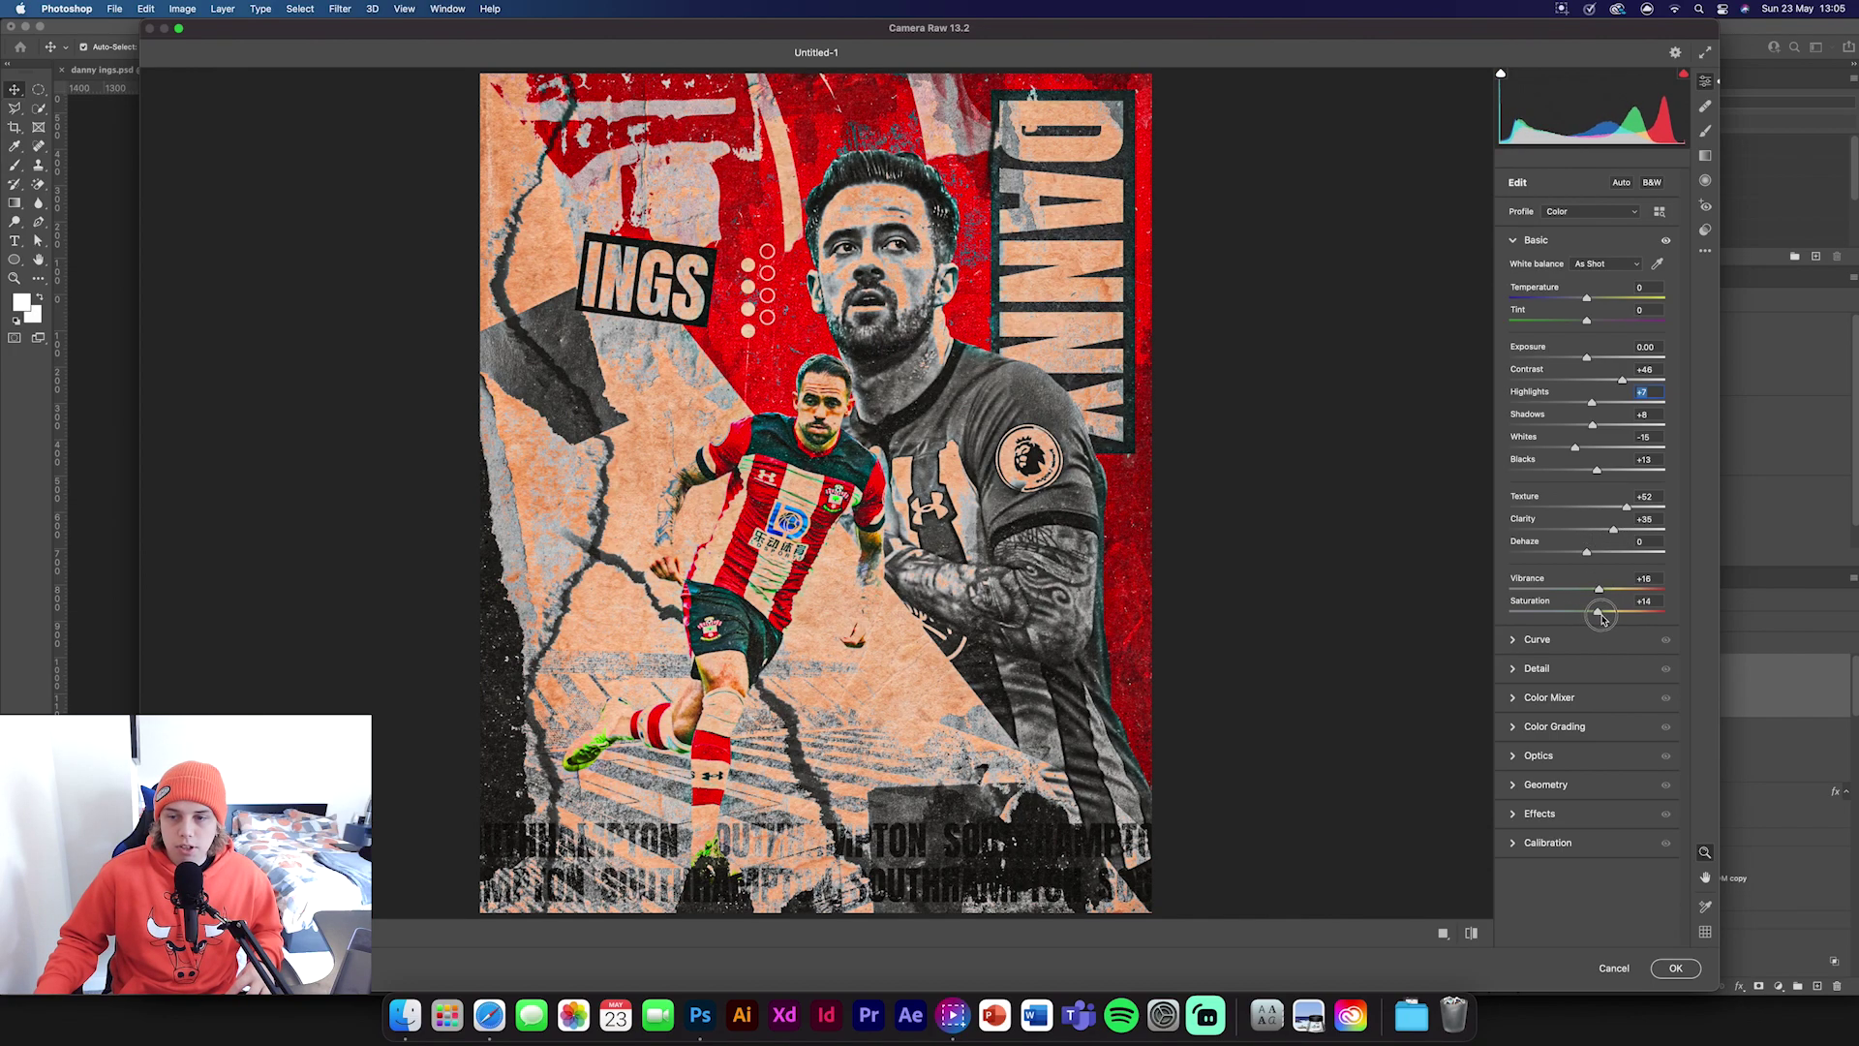
# Adjust the Camera Raw point curve with a darker-tone point and an upper-midtone point at input 155, output 149.
pyautogui.click(1535, 639)
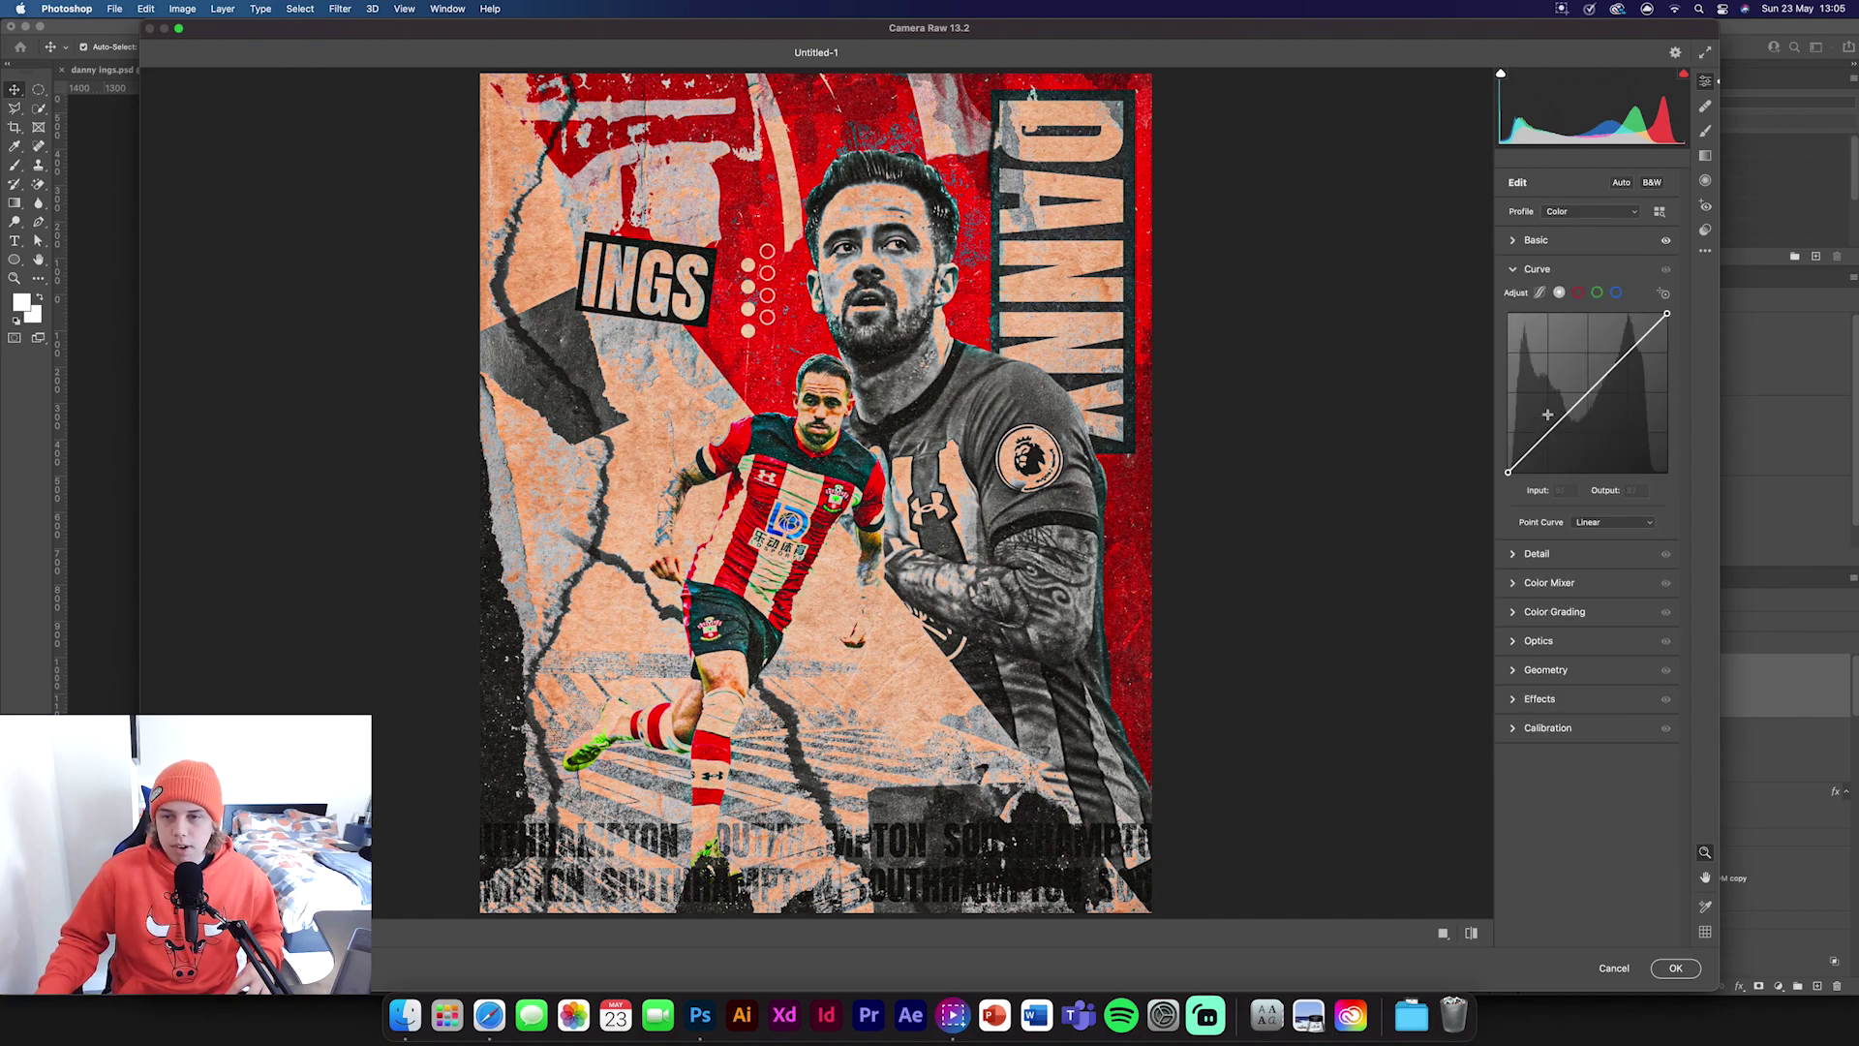
pyautogui.click(1566, 413)
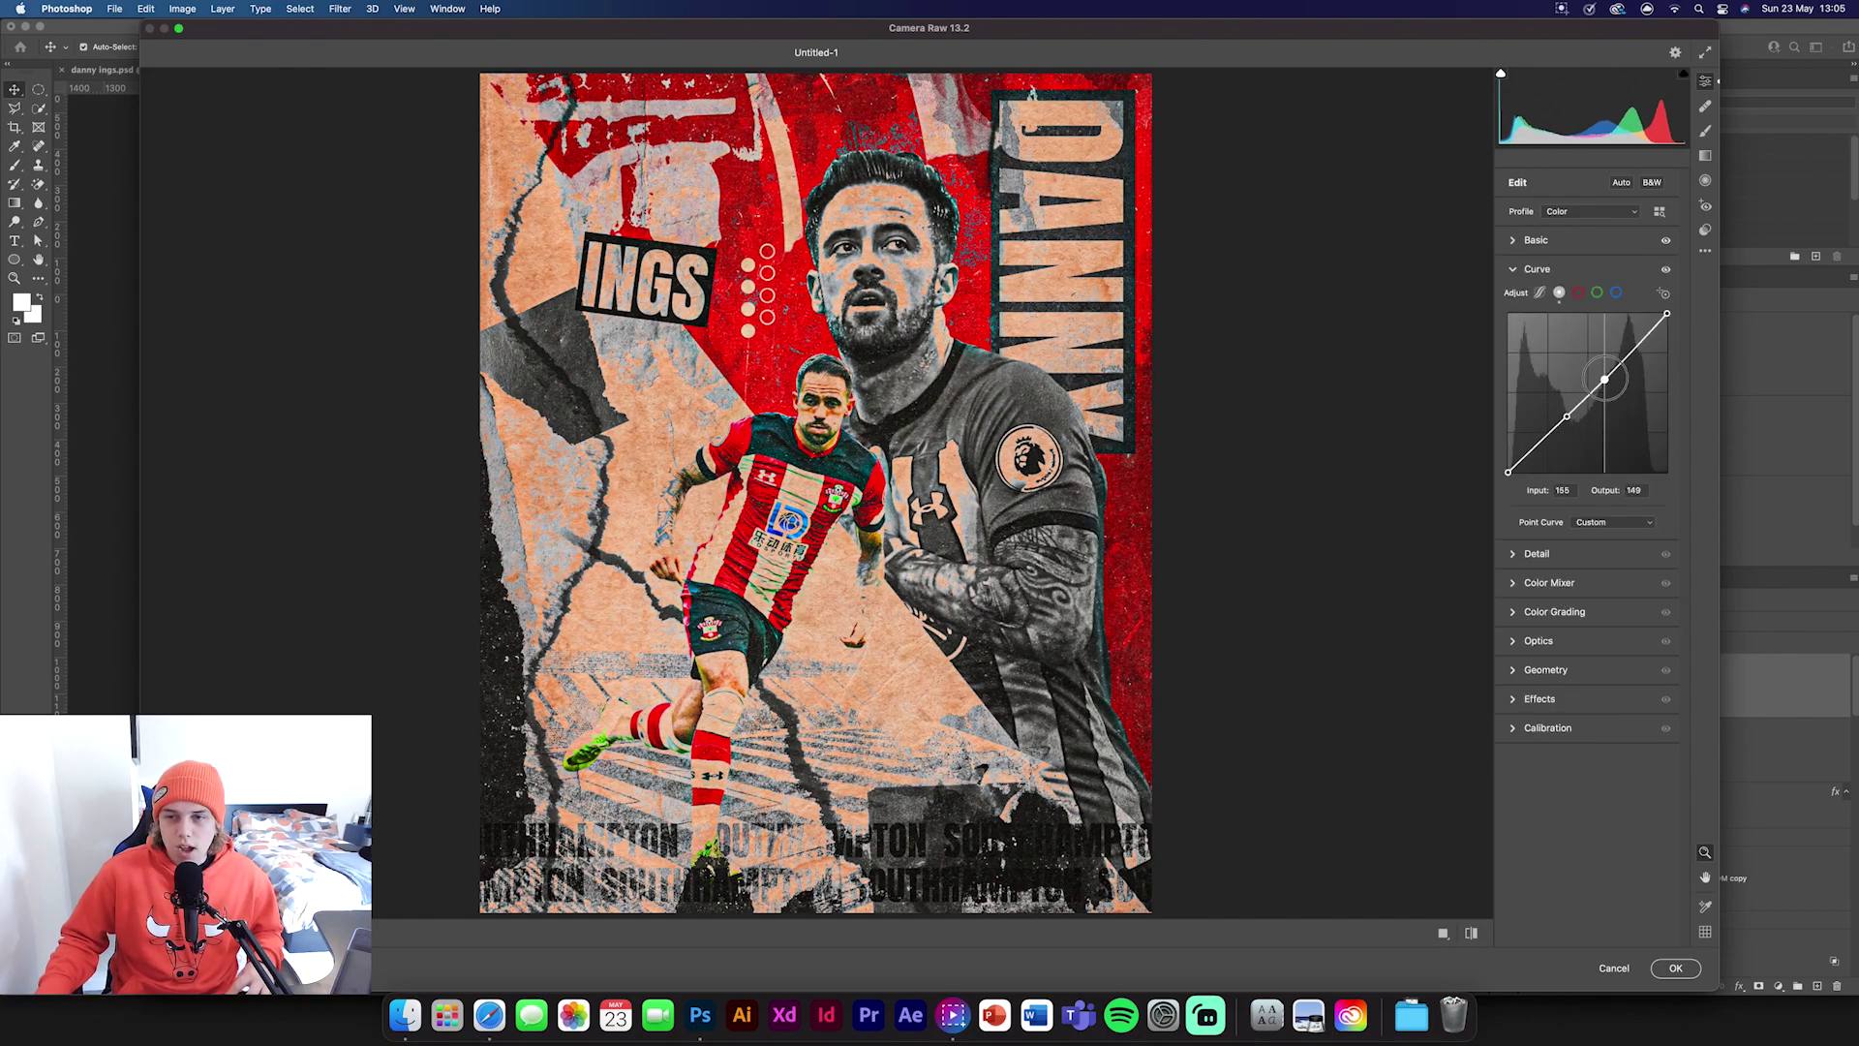
# Increase the Sharpening amount and shift the Reds hue to -16 in the Color Mixer.
pyautogui.click(1513, 553)
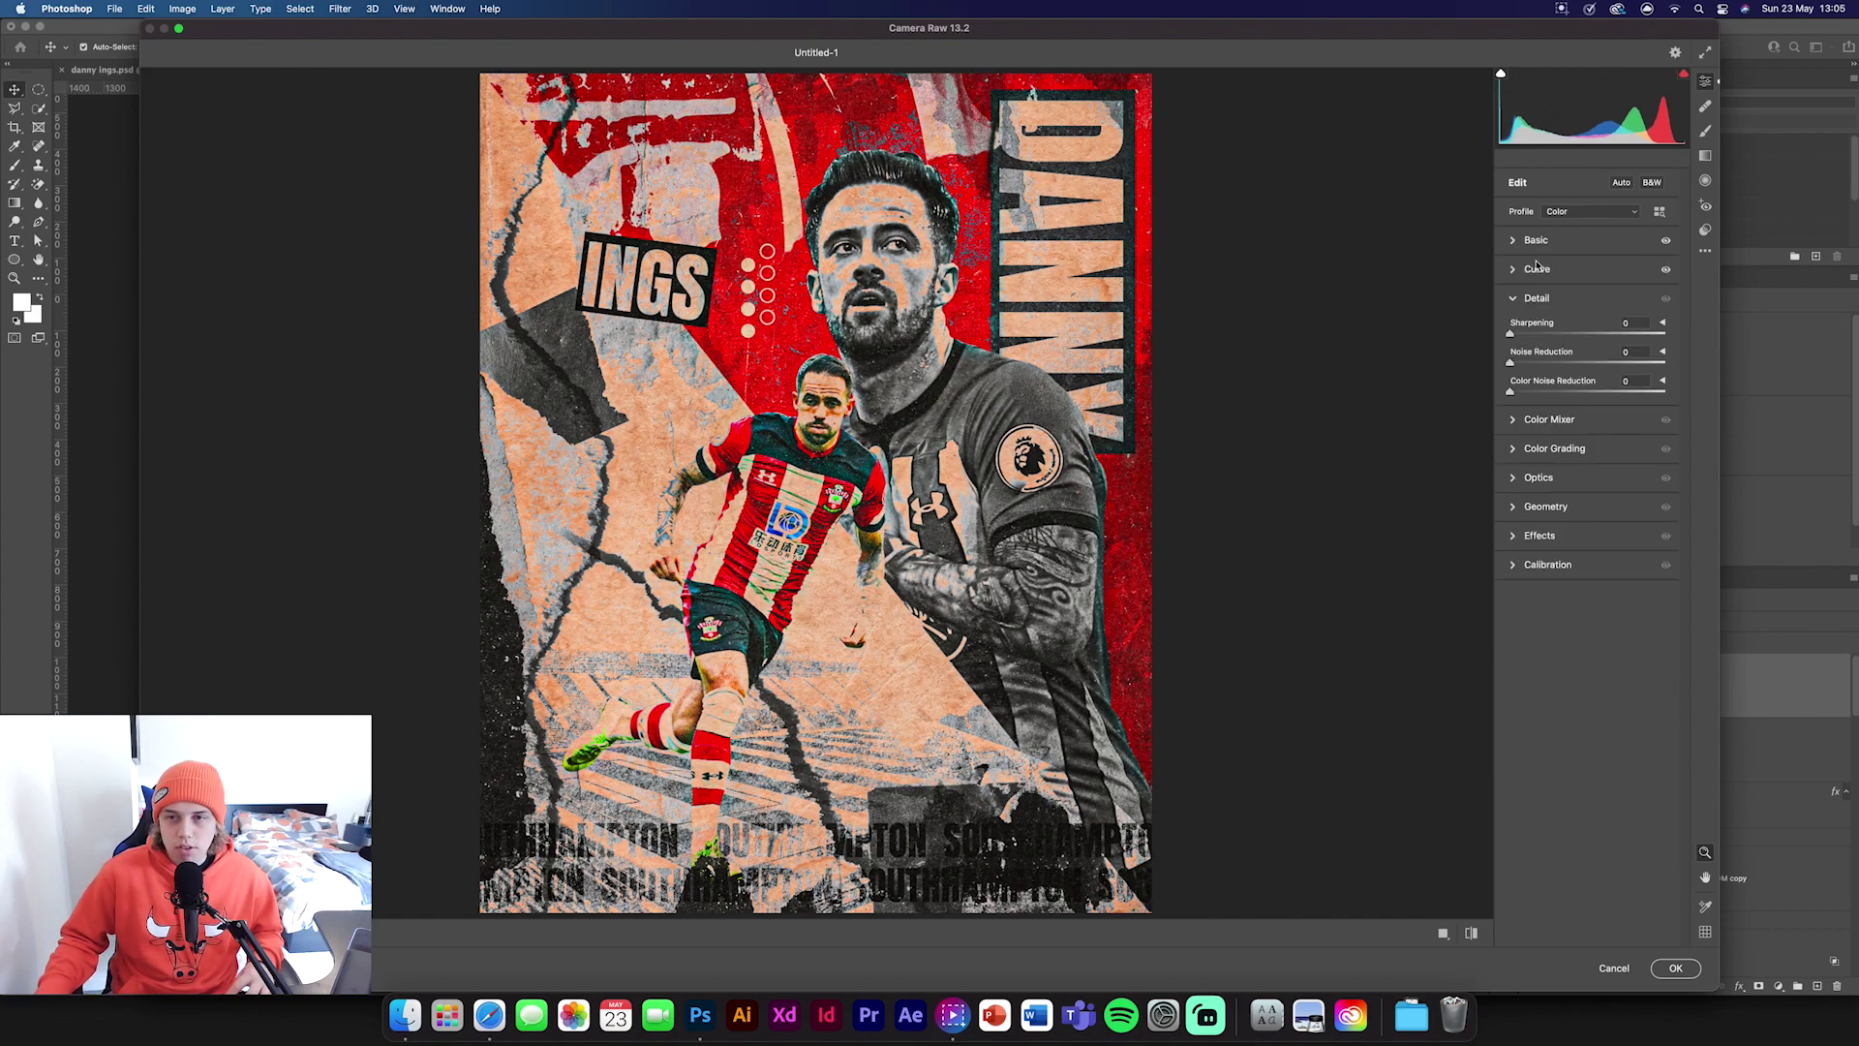
pyautogui.moveTo(1511, 335); pyautogui.dragTo(1576, 336)
pyautogui.click(1520, 424)
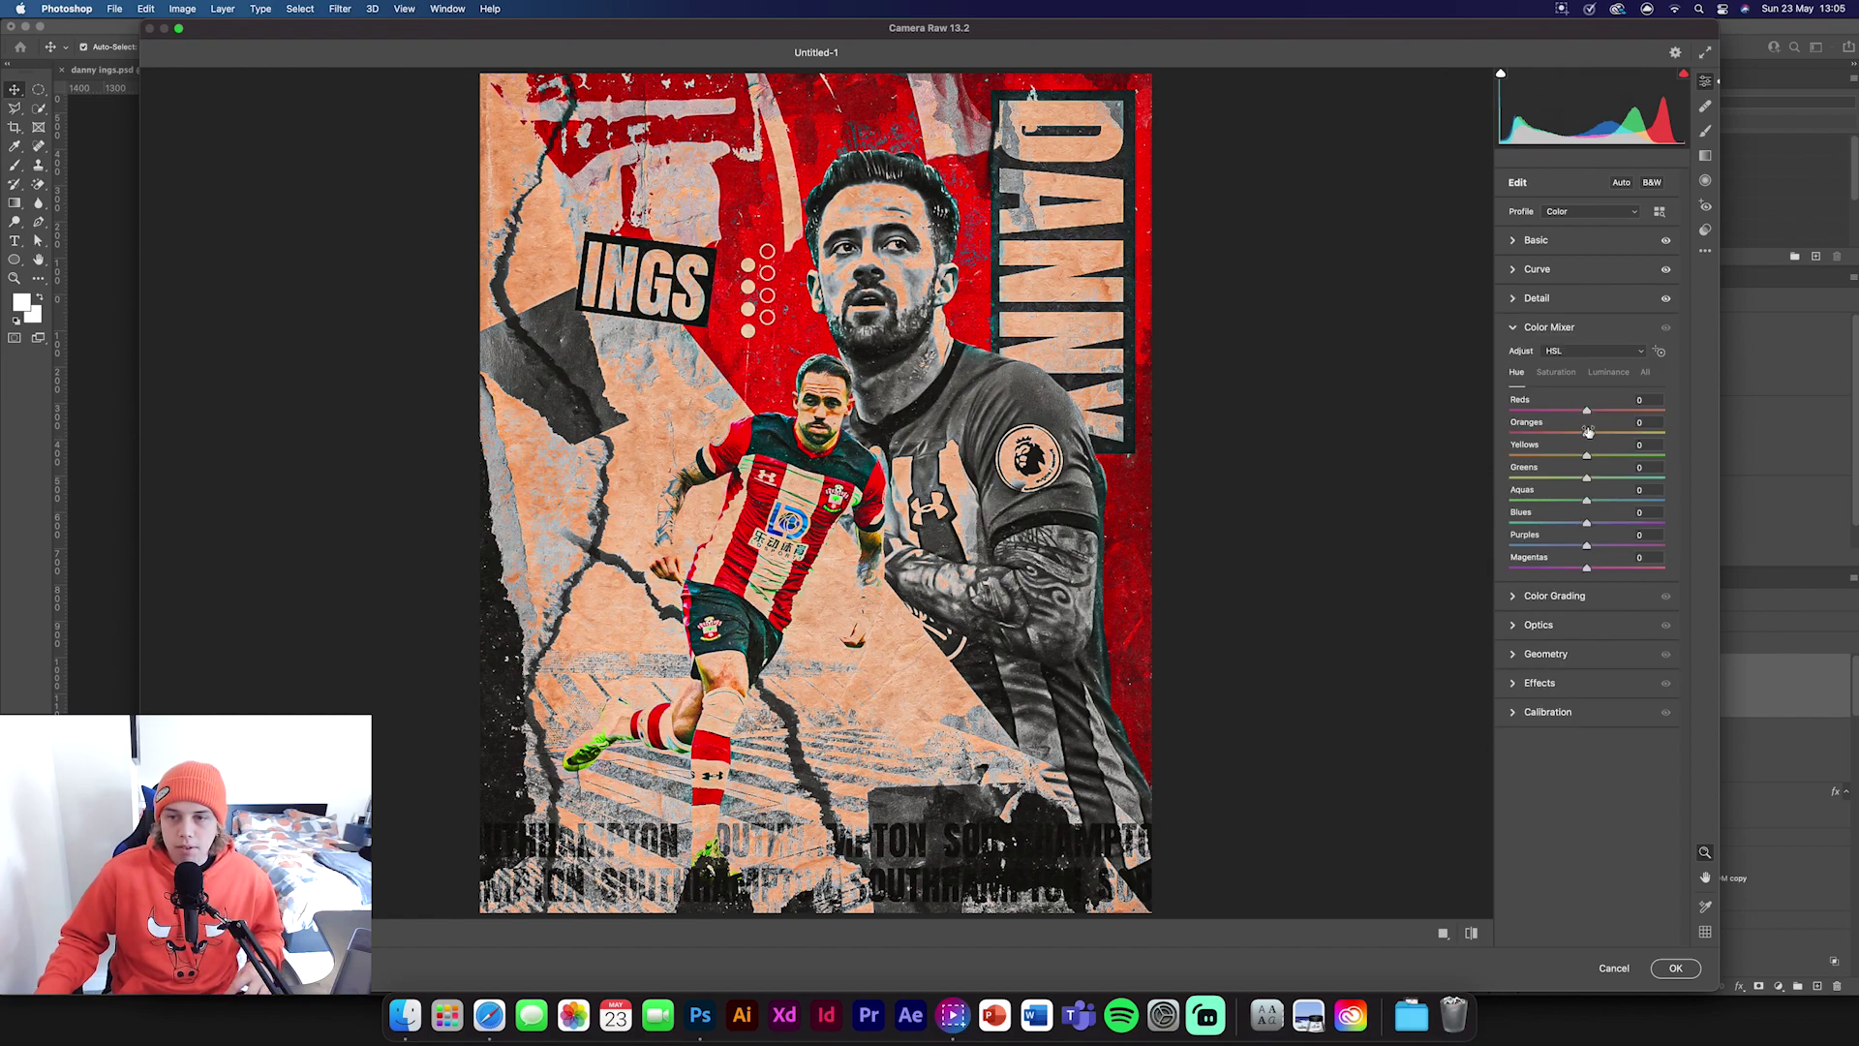
pyautogui.click(1520, 595)
# Add Grain of 30 and Vignetting of -5 in the Camera Raw effects.
pyautogui.click(1539, 741)
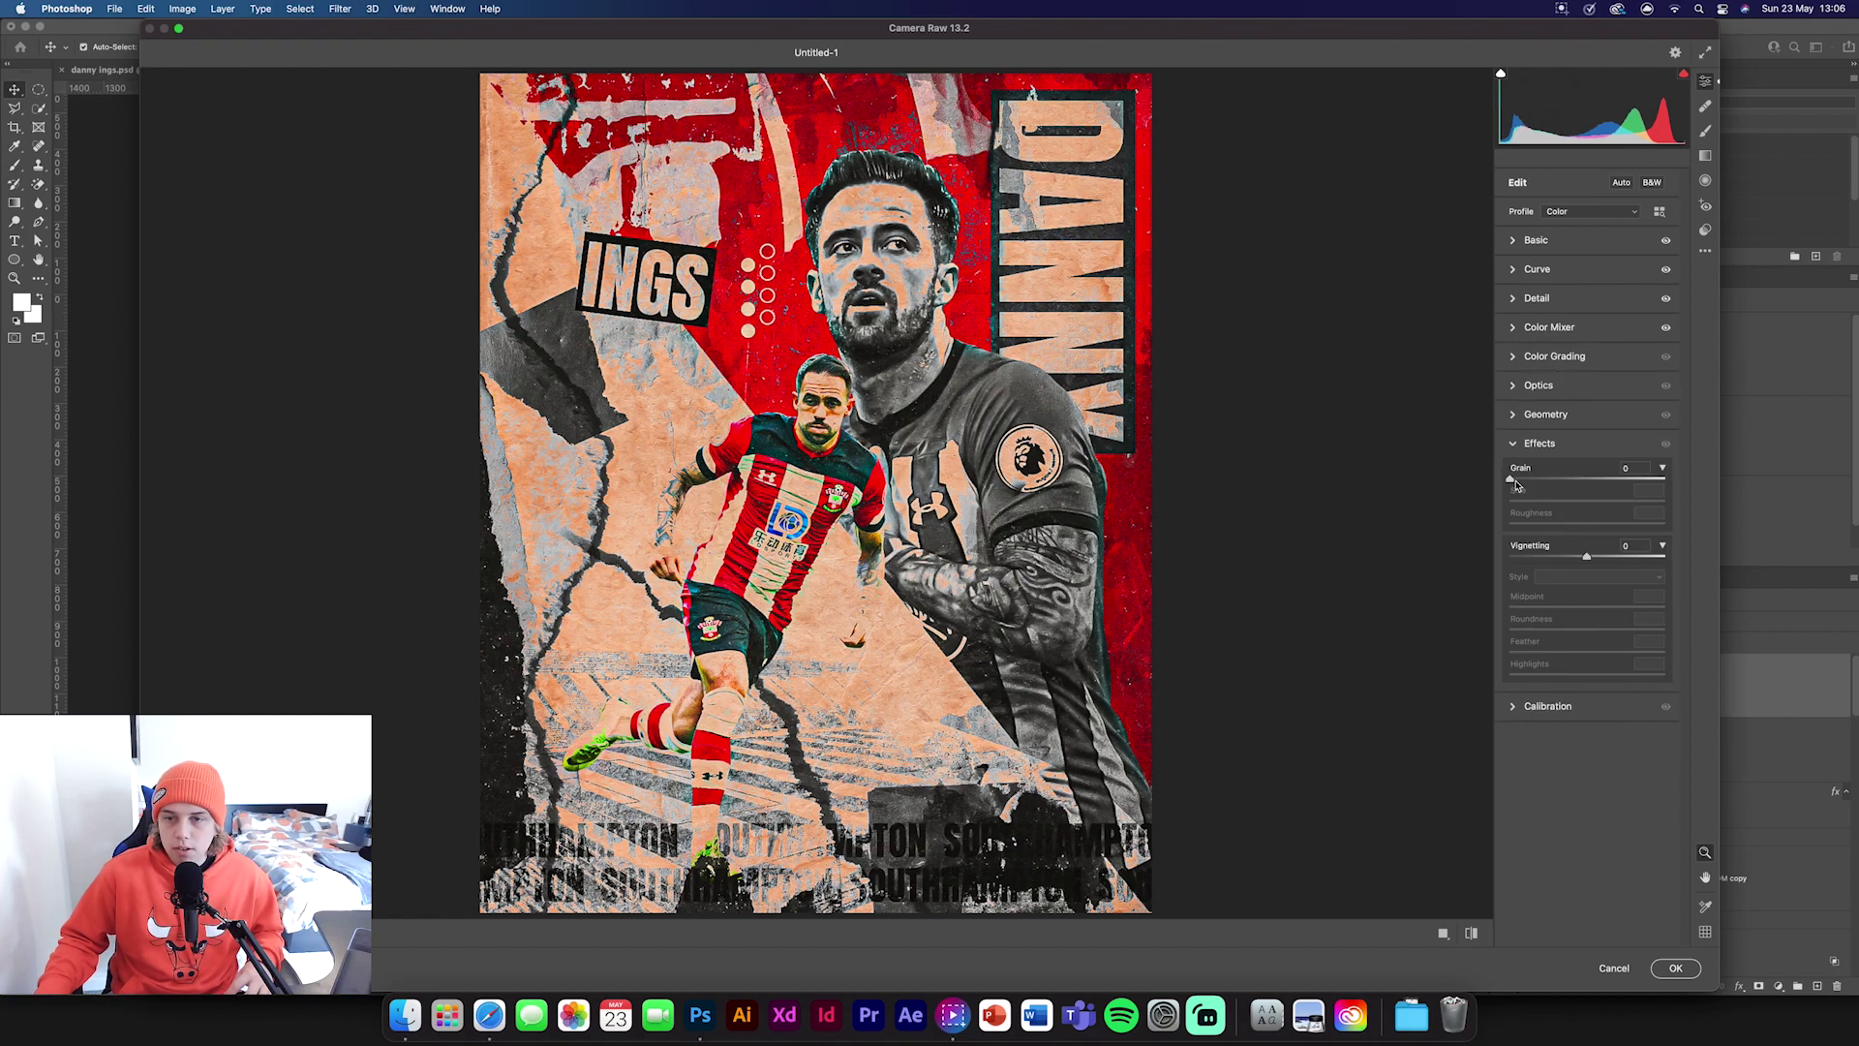
pyautogui.moveTo(1512, 480); pyautogui.dragTo(1557, 481)
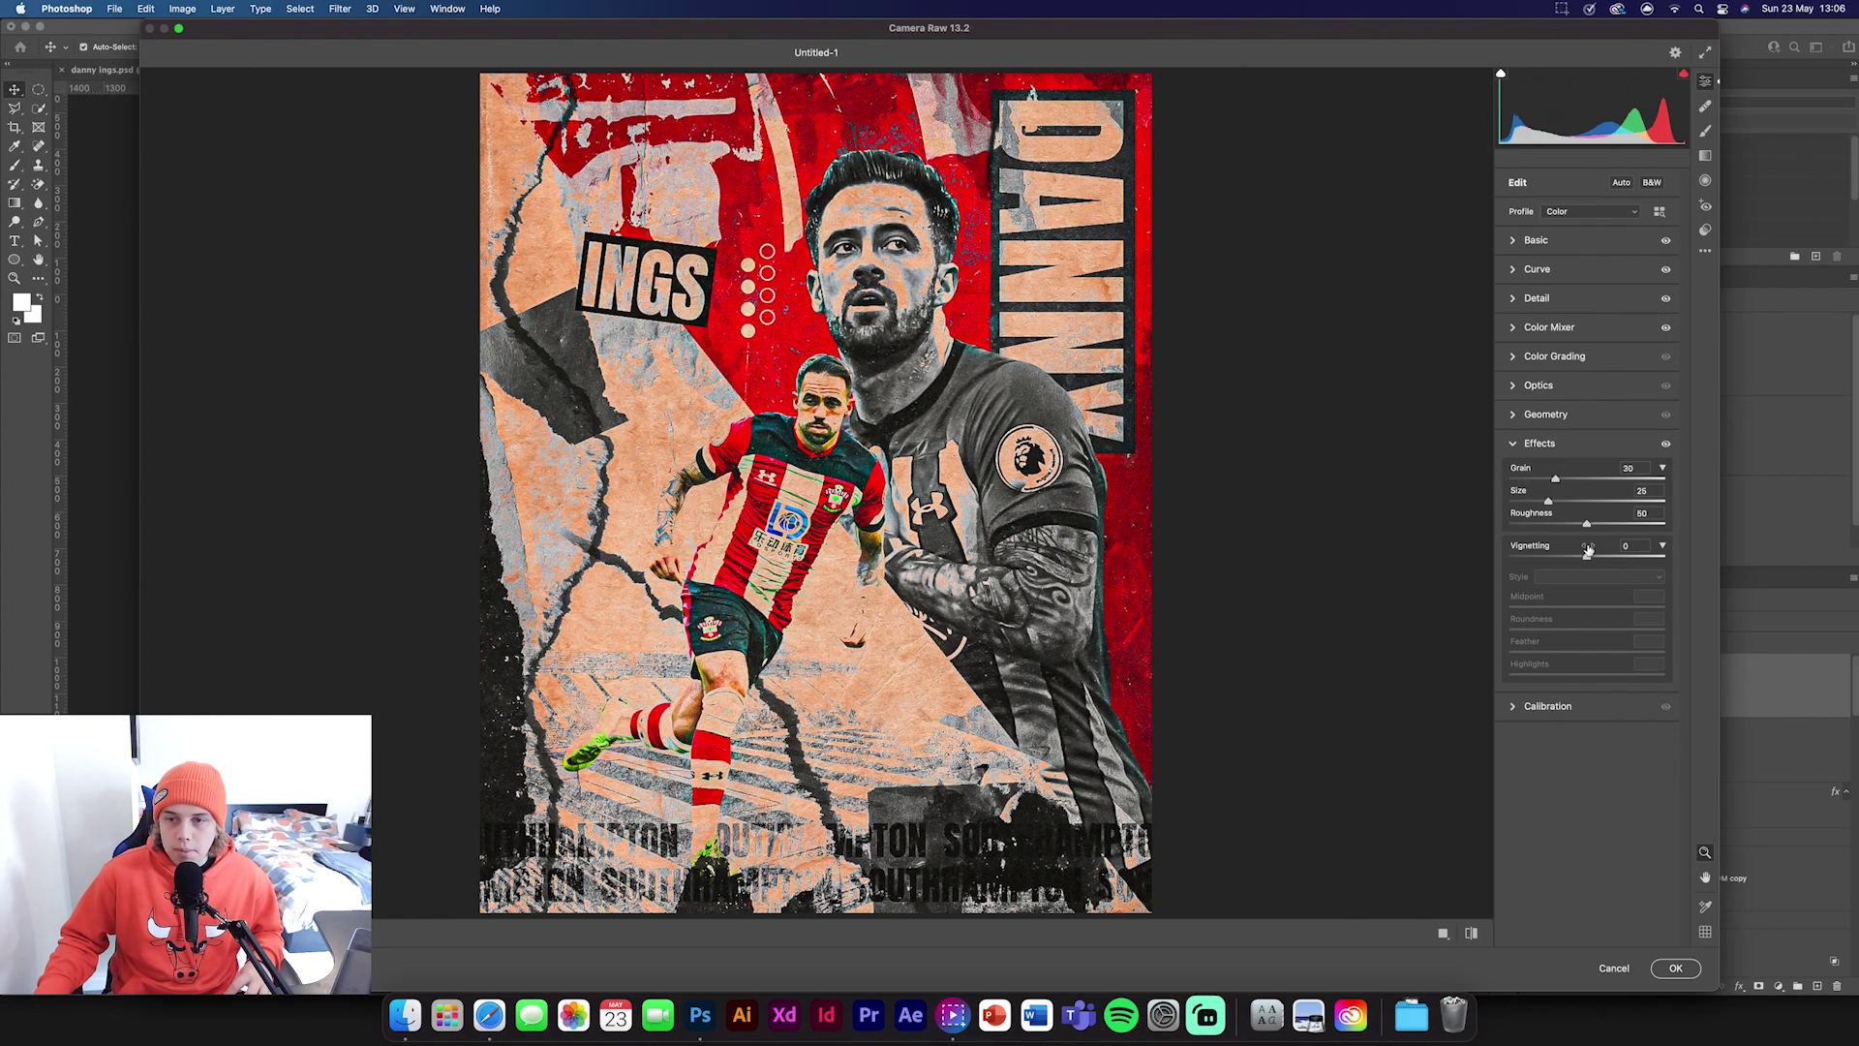
pyautogui.moveTo(1587, 556); pyautogui.dragTo(1587, 562)
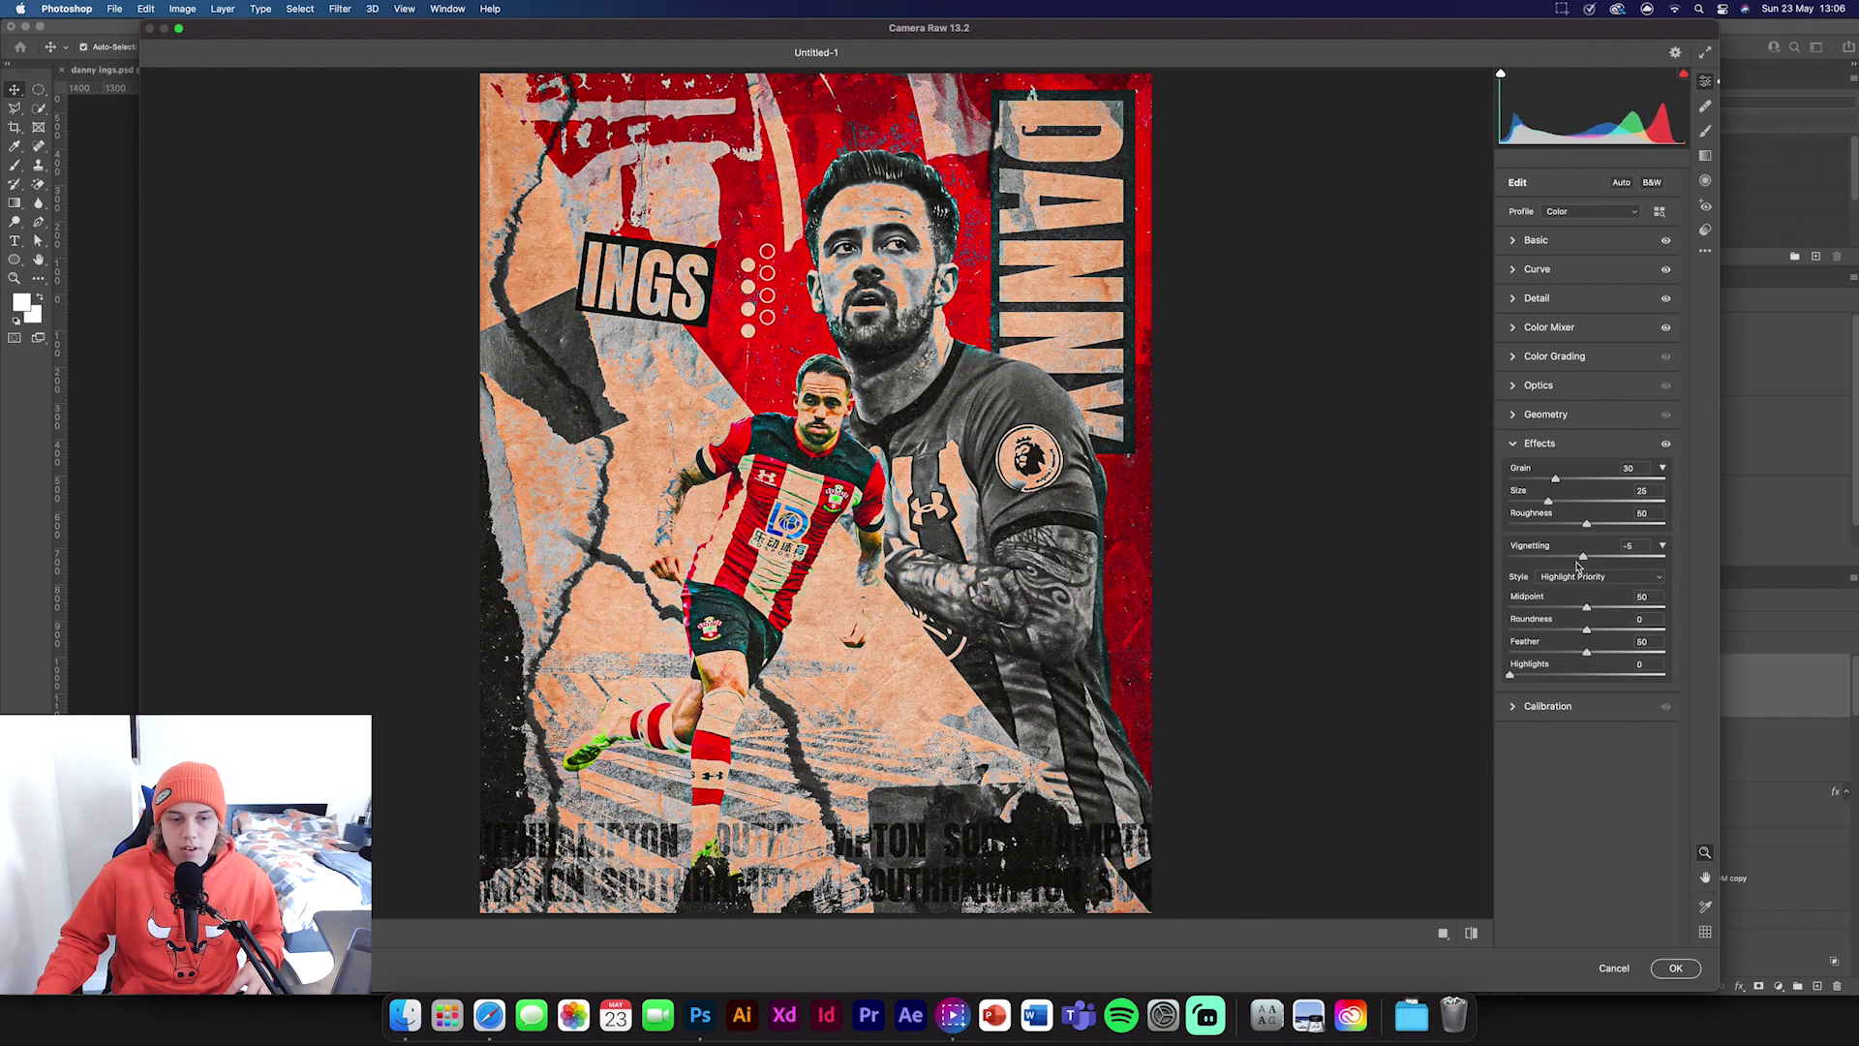
# Raise the Red Primary saturation to +7 in the Camera Raw calibration.
pyautogui.click(1516, 707)
pyautogui.moveTo(1586, 620); pyautogui.dragTo(1592, 620)
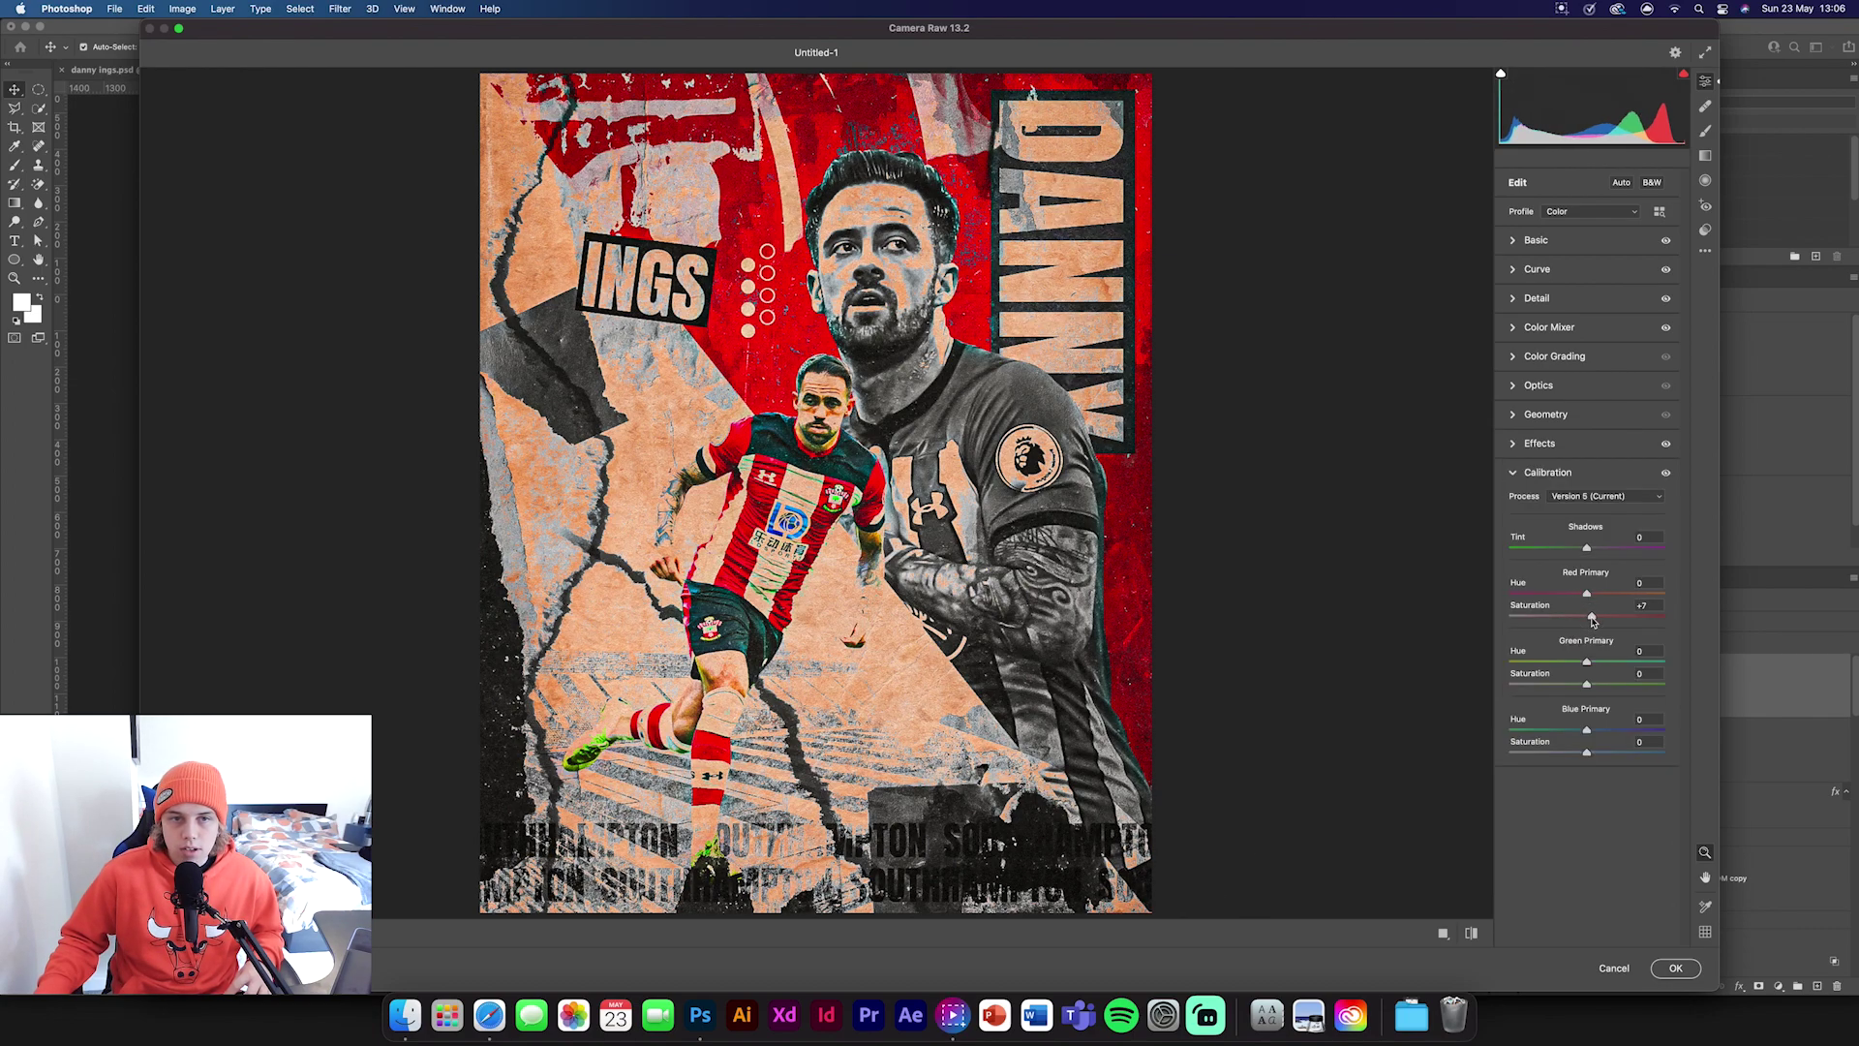
pyautogui.click(1513, 447)
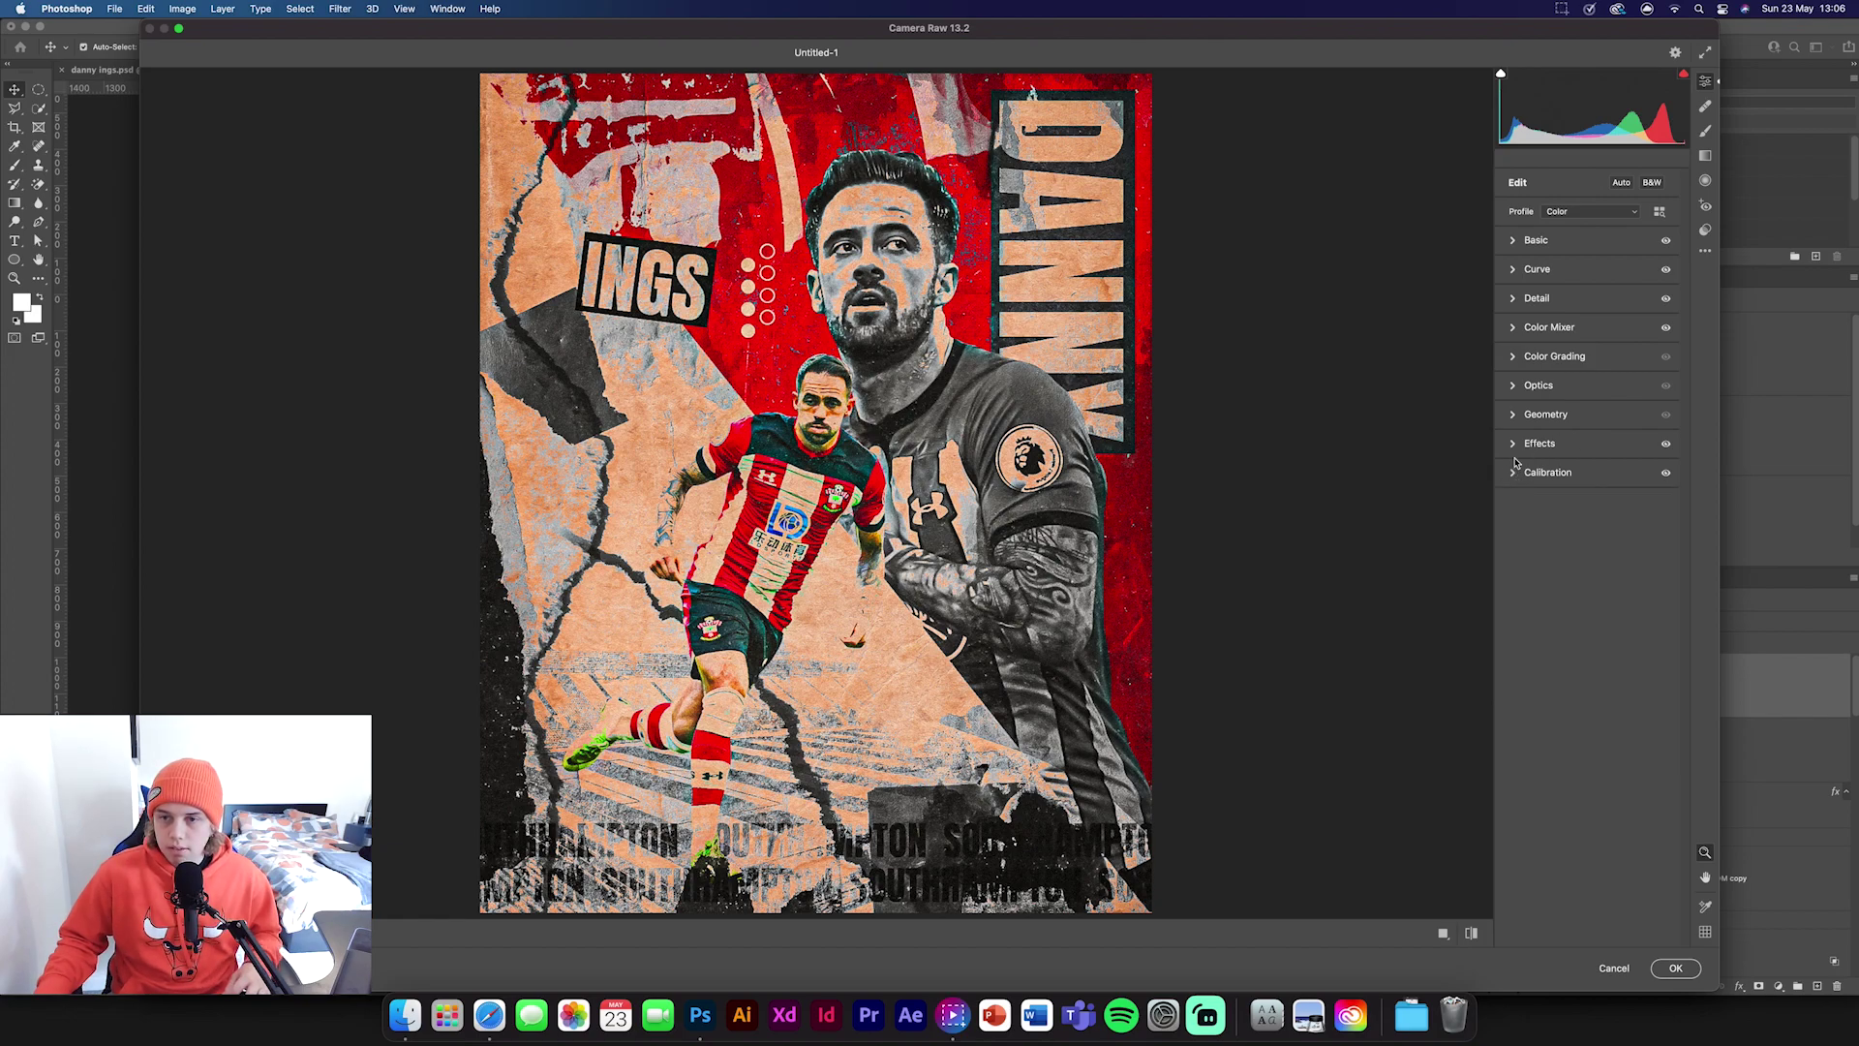
pyautogui.click(1515, 444)
pyautogui.click(1517, 329)
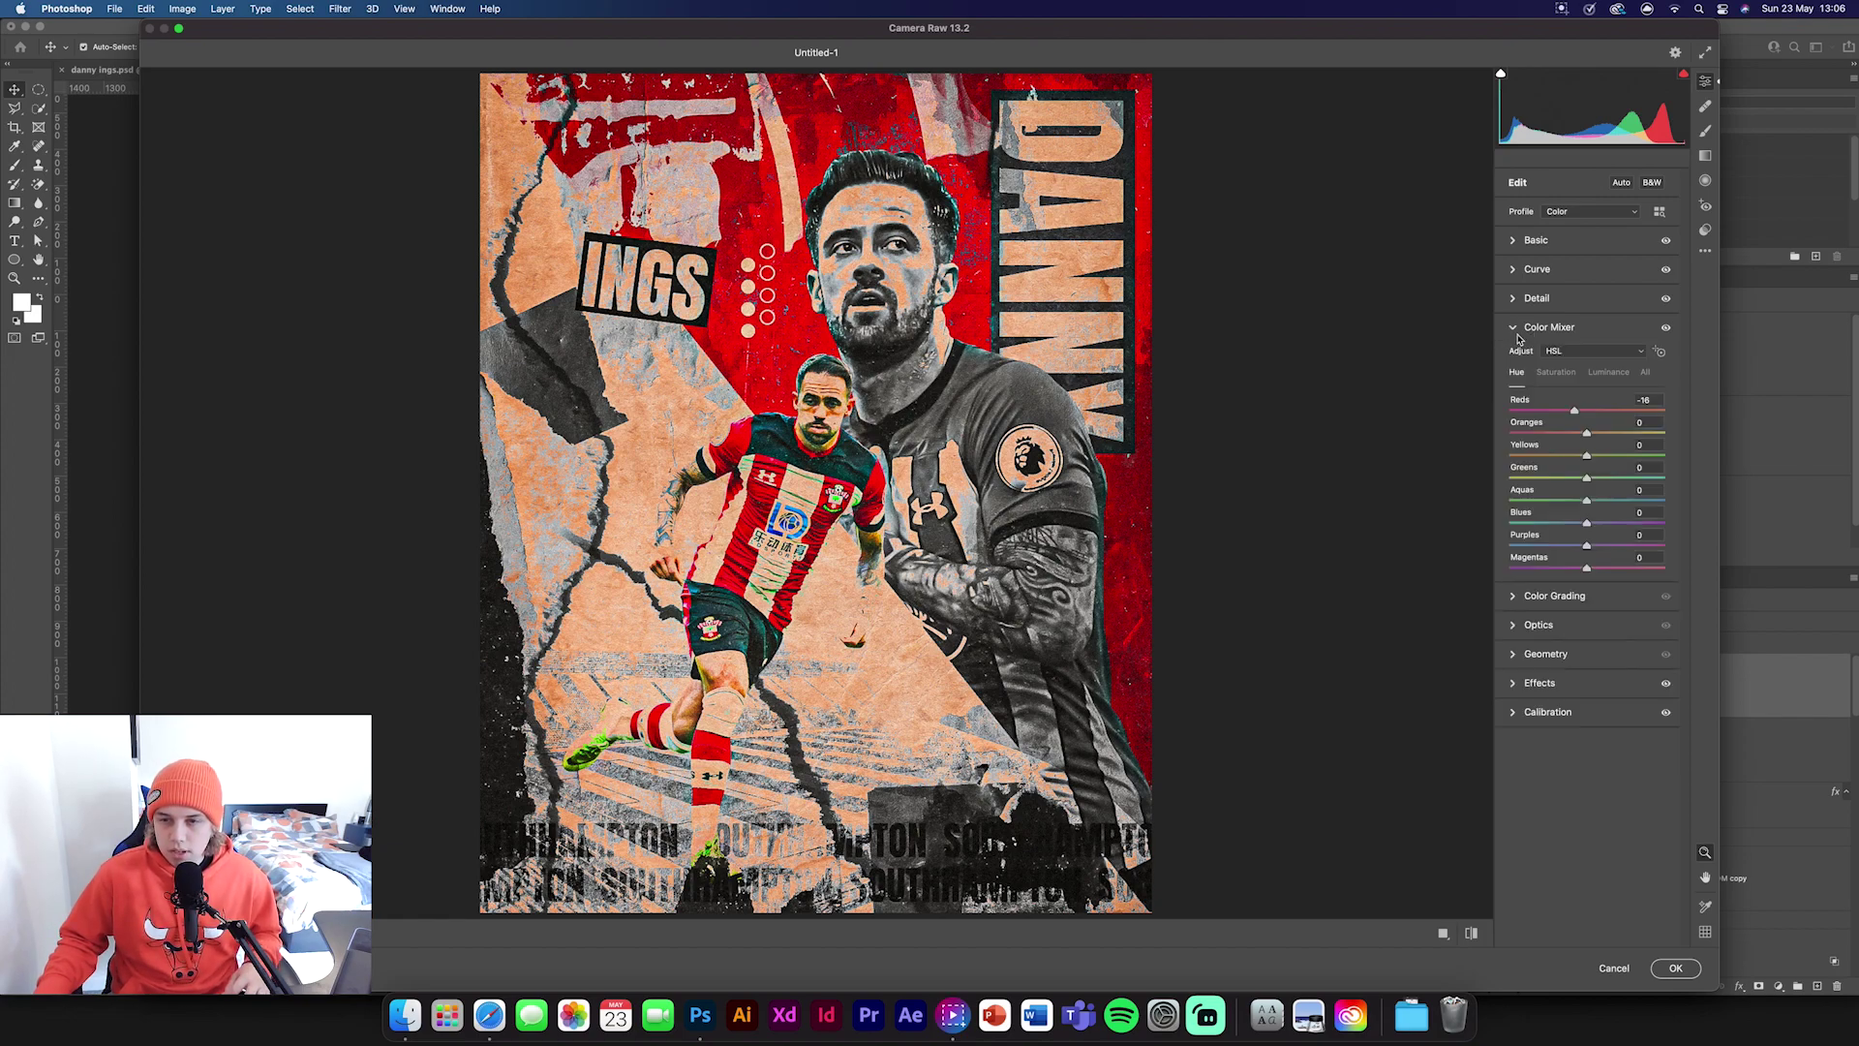
pyautogui.click(1515, 329)
# Tint the midtones, shadows and highlights slightly toward red with Color Grading and compare the poster before and after side by side.
pyautogui.click(1512, 358)
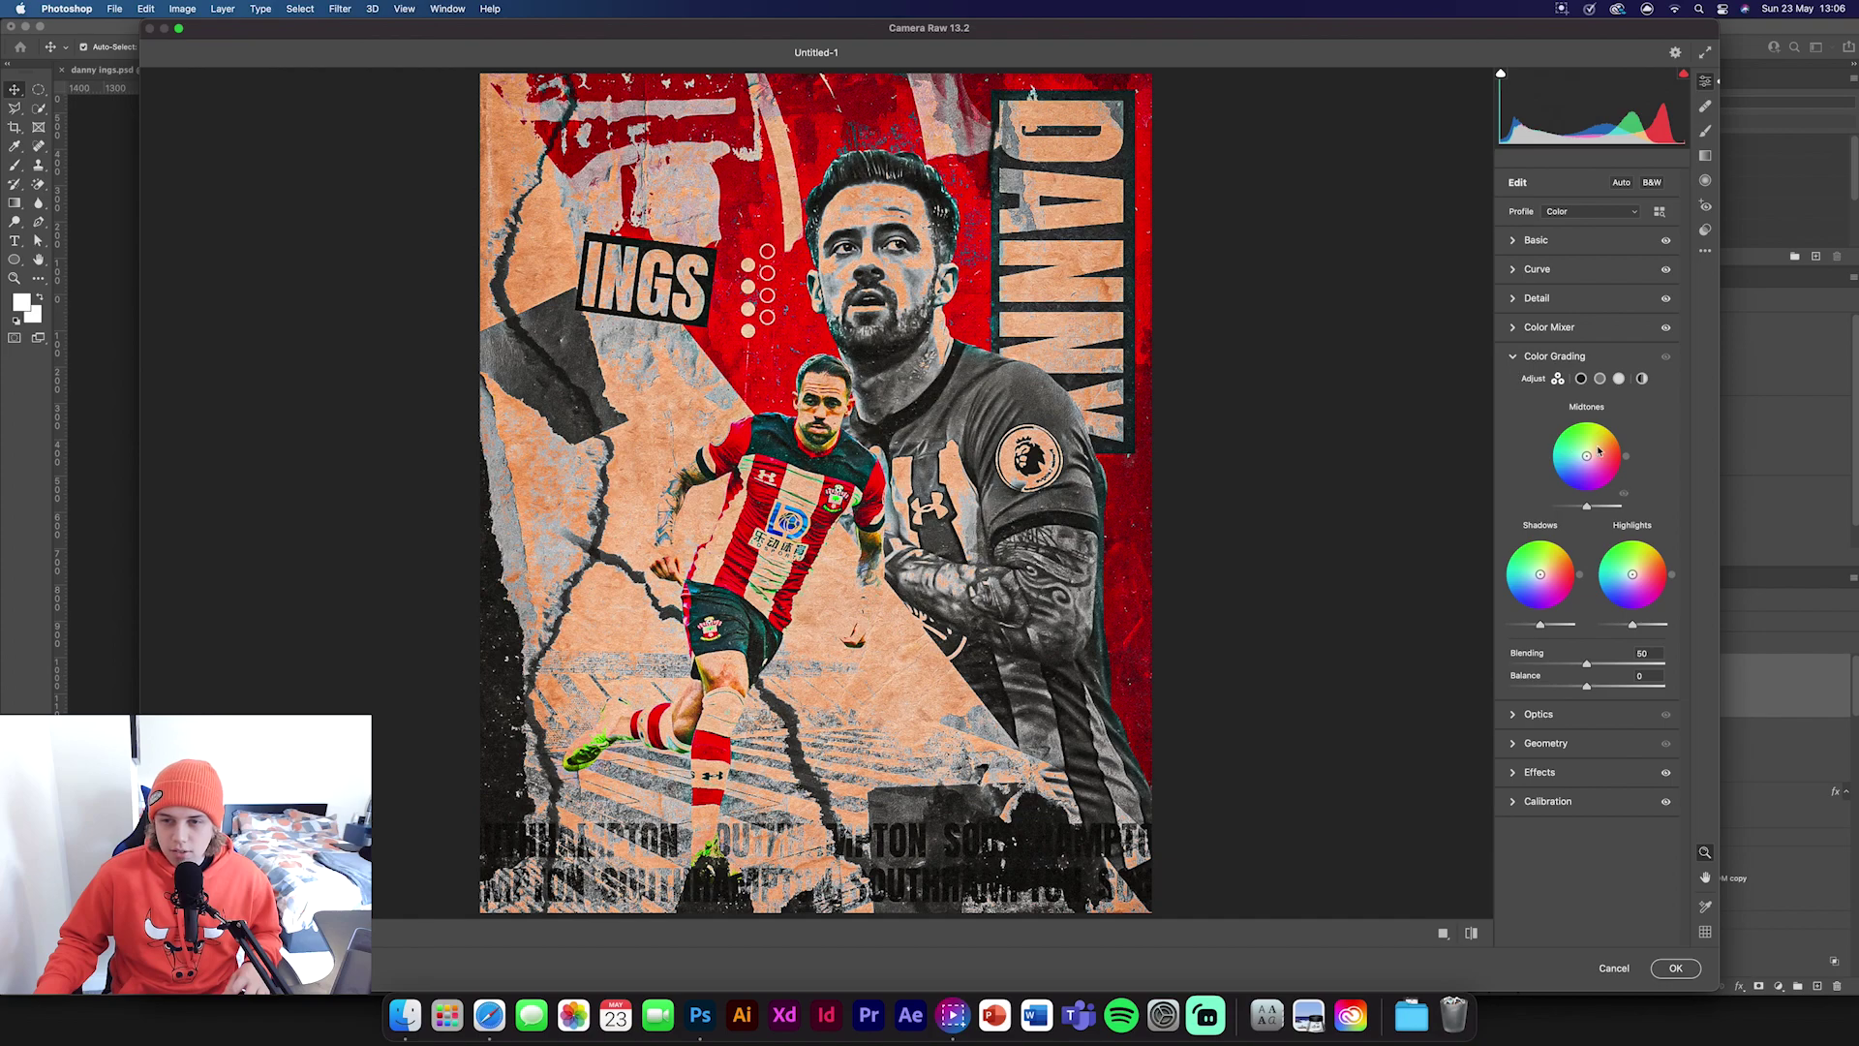
pyautogui.moveTo(1596, 457)
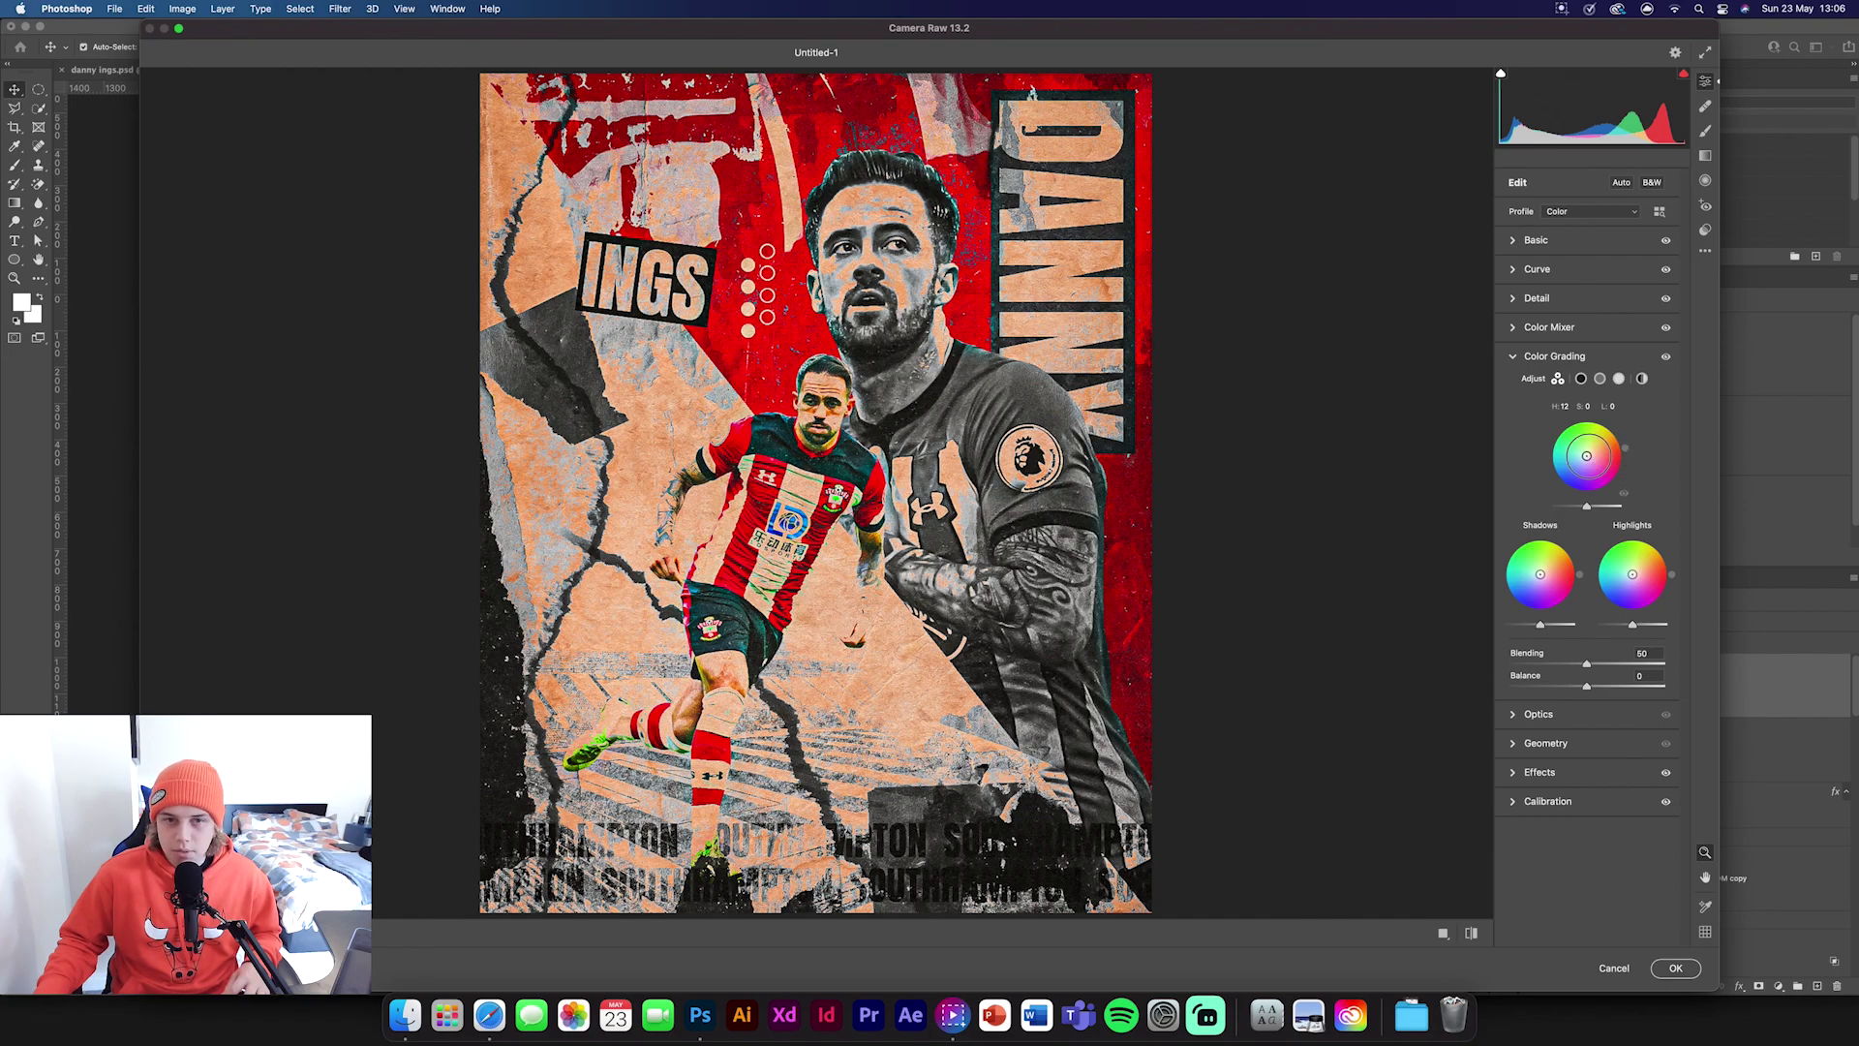
pyautogui.moveTo(1540, 574)
pyautogui.mouseDown()
pyautogui.moveTo(1565, 558)
pyautogui.moveTo(1539, 574)
pyautogui.mouseUp()
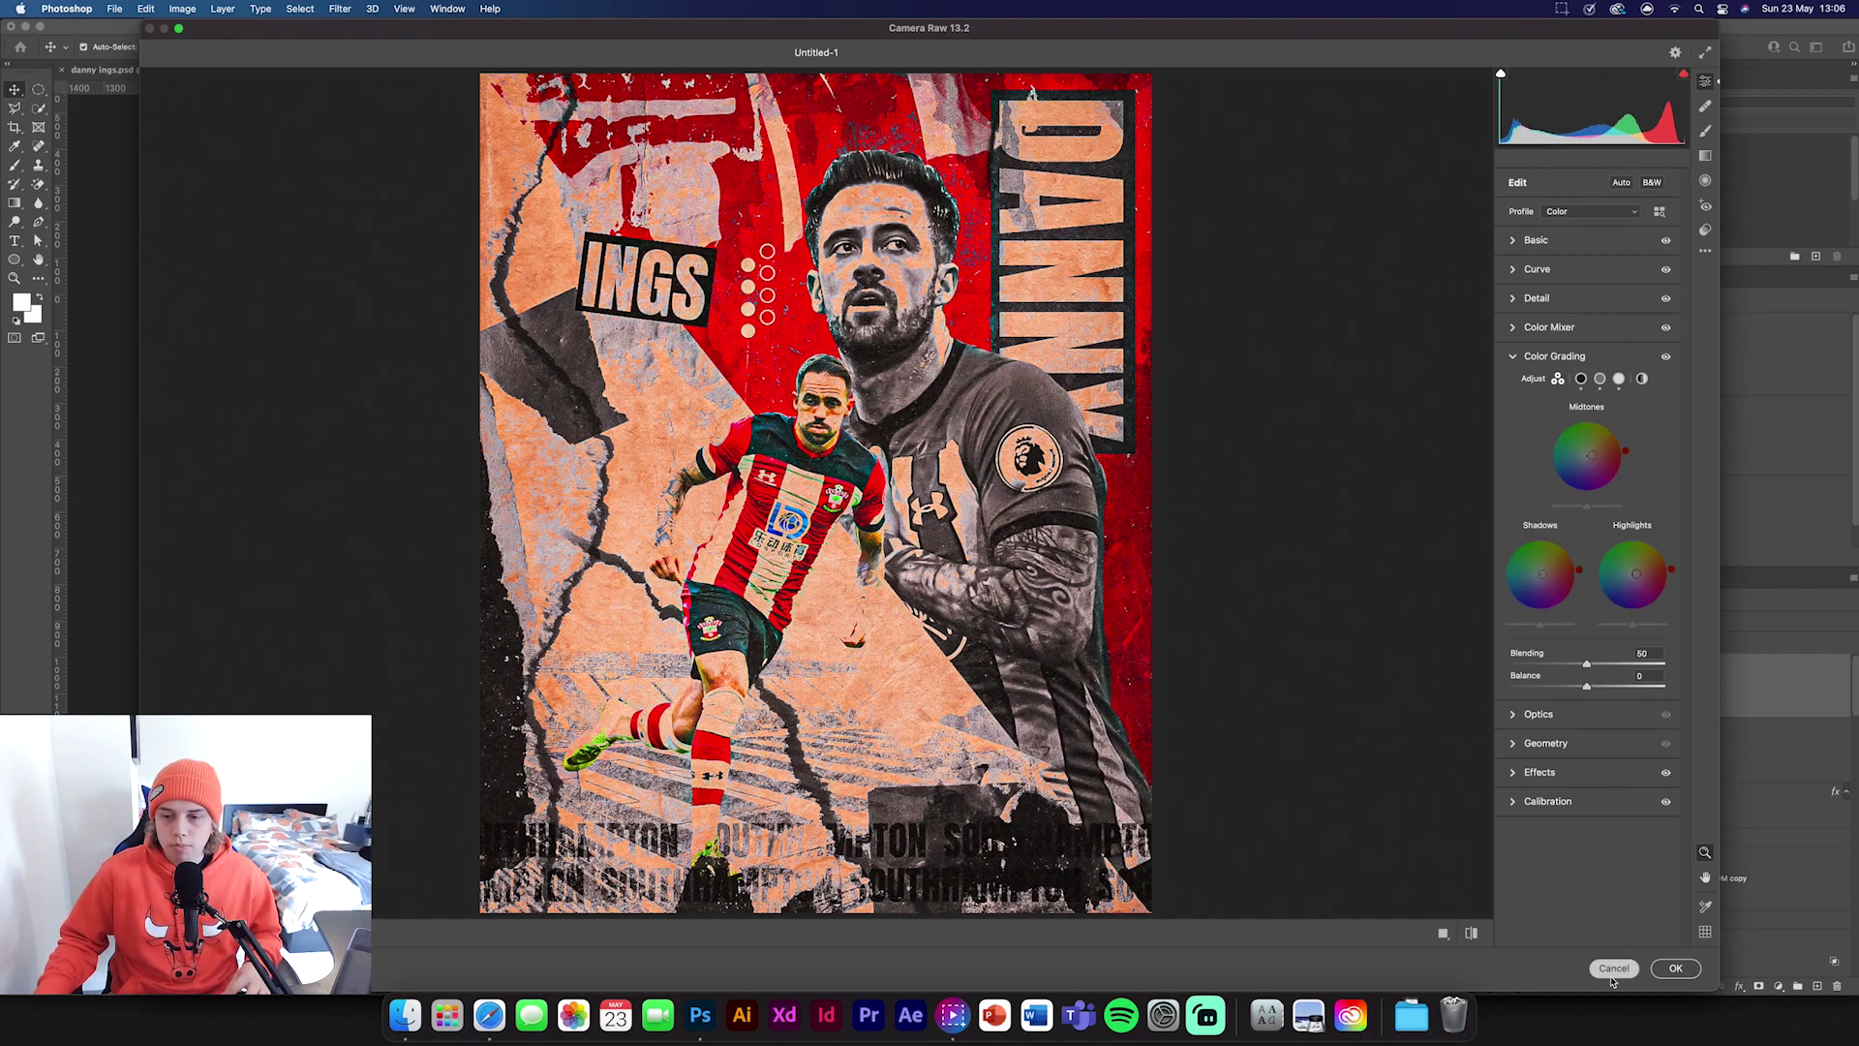
pyautogui.click(1445, 932)
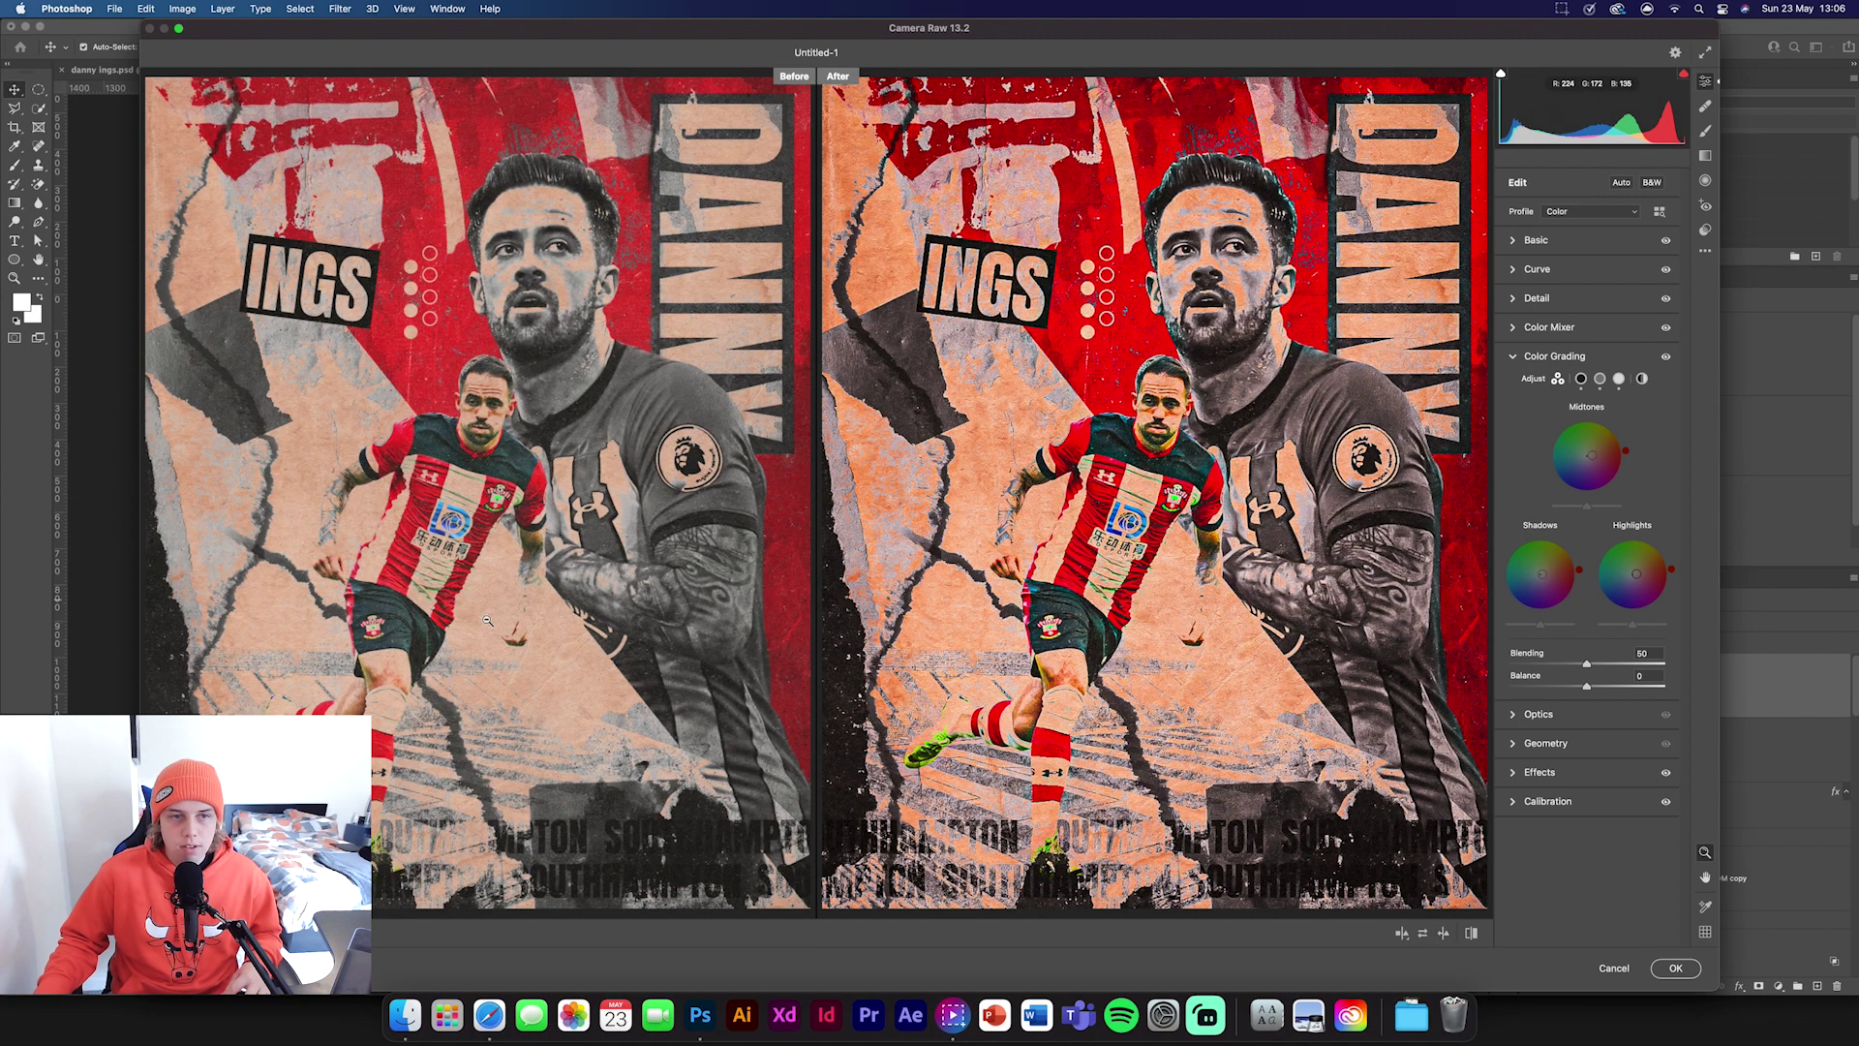